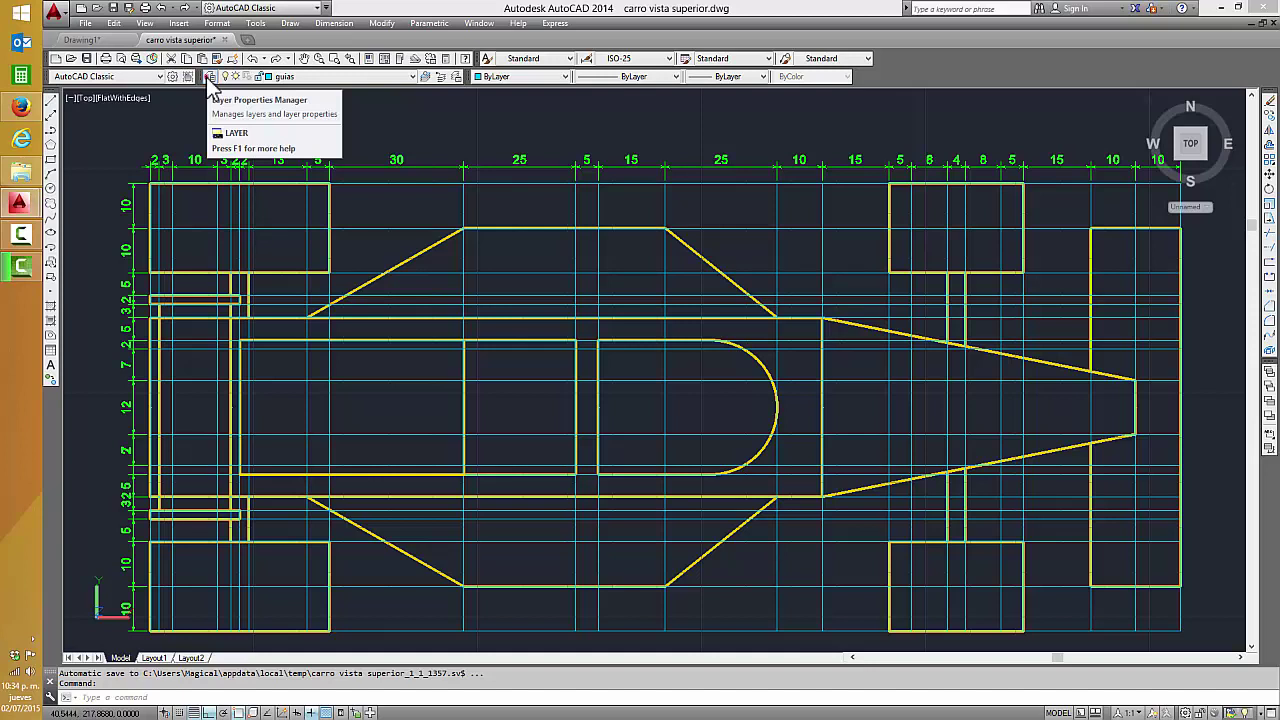
- In the Layer Properties Manager, make ejes the current layer in place of guias
click(210, 79)
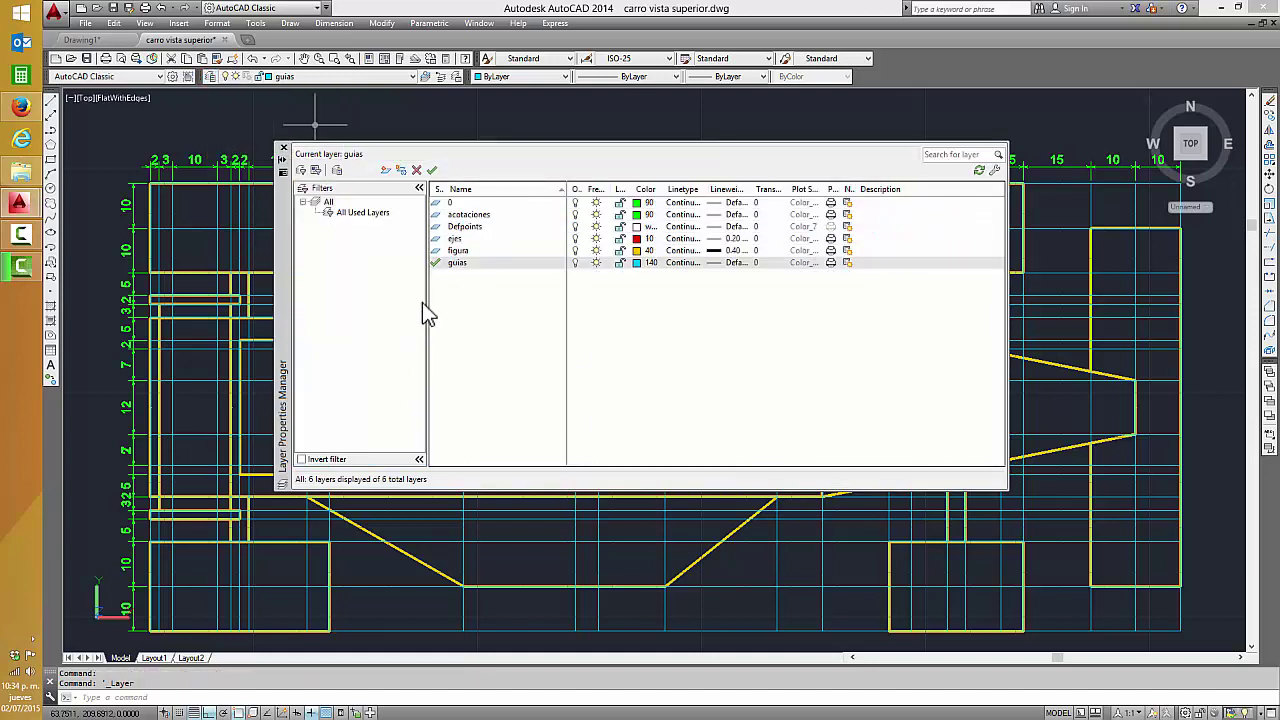
click(500, 263)
click(496, 251)
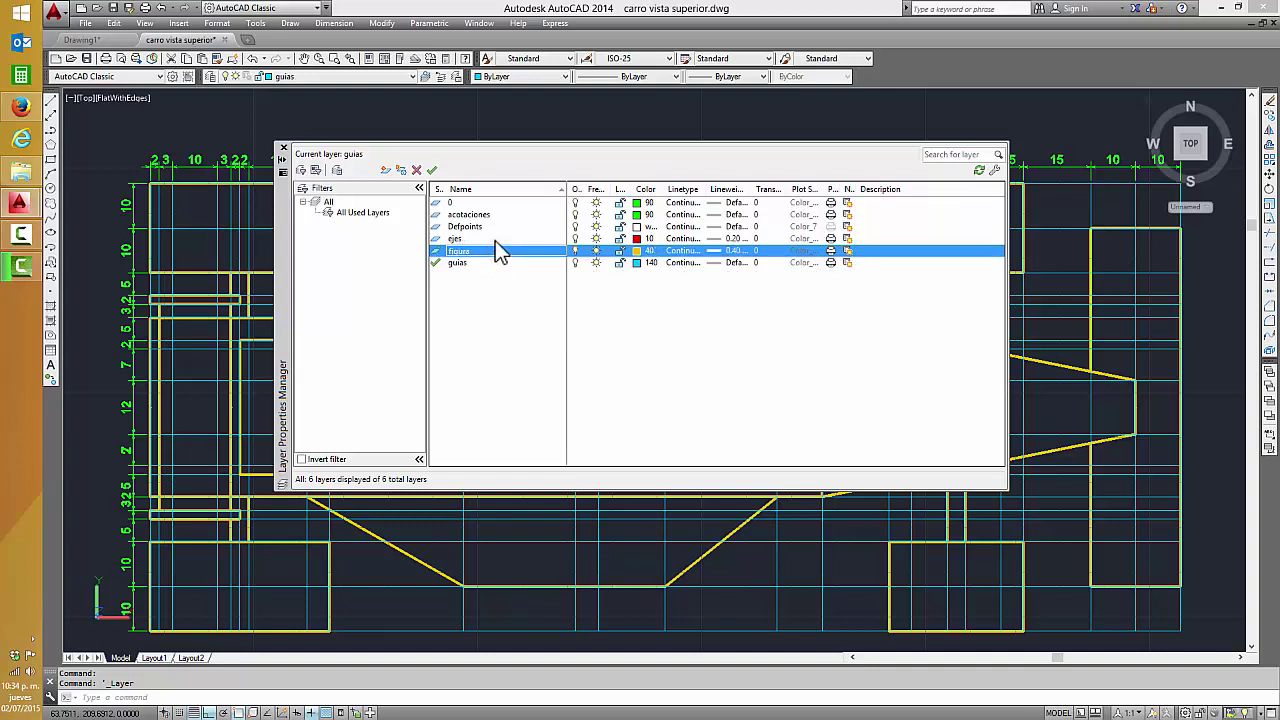
click(496, 240)
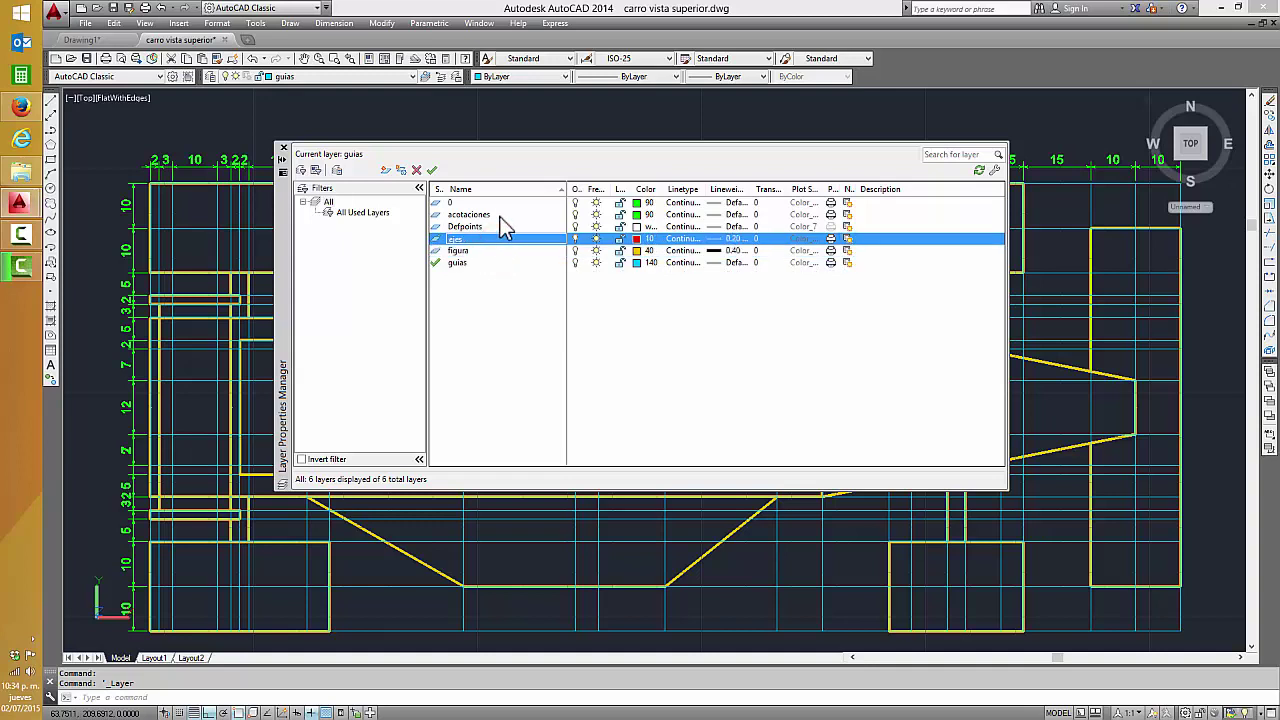
click(500, 216)
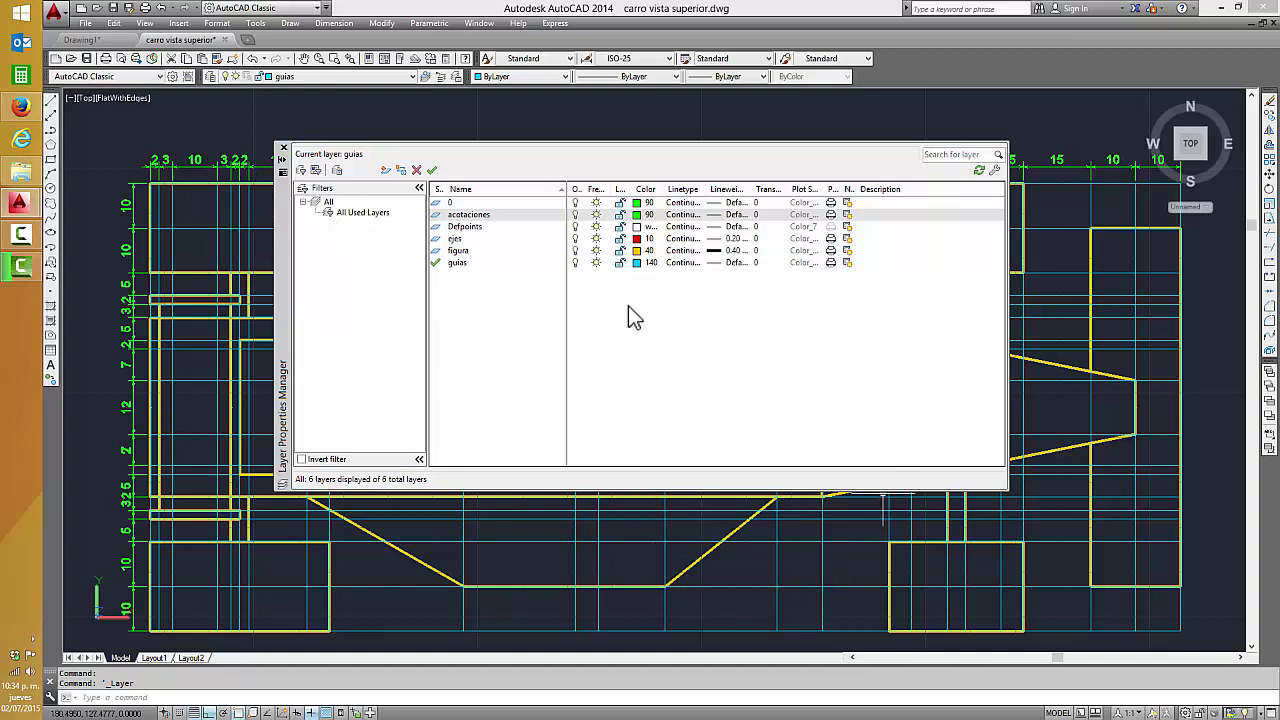
click(497, 241)
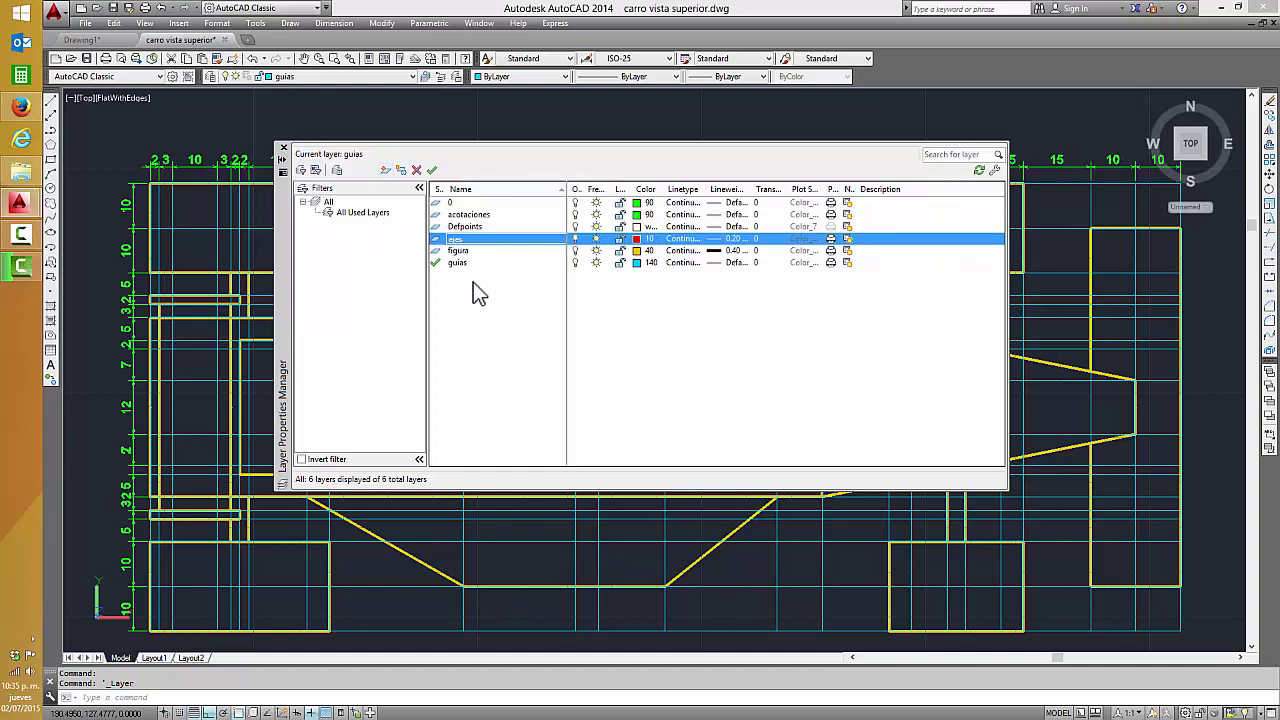
double_click(462, 240)
double_click(460, 243)
- Add a new layer and delete it again, keeping the original six layers
click(387, 171)
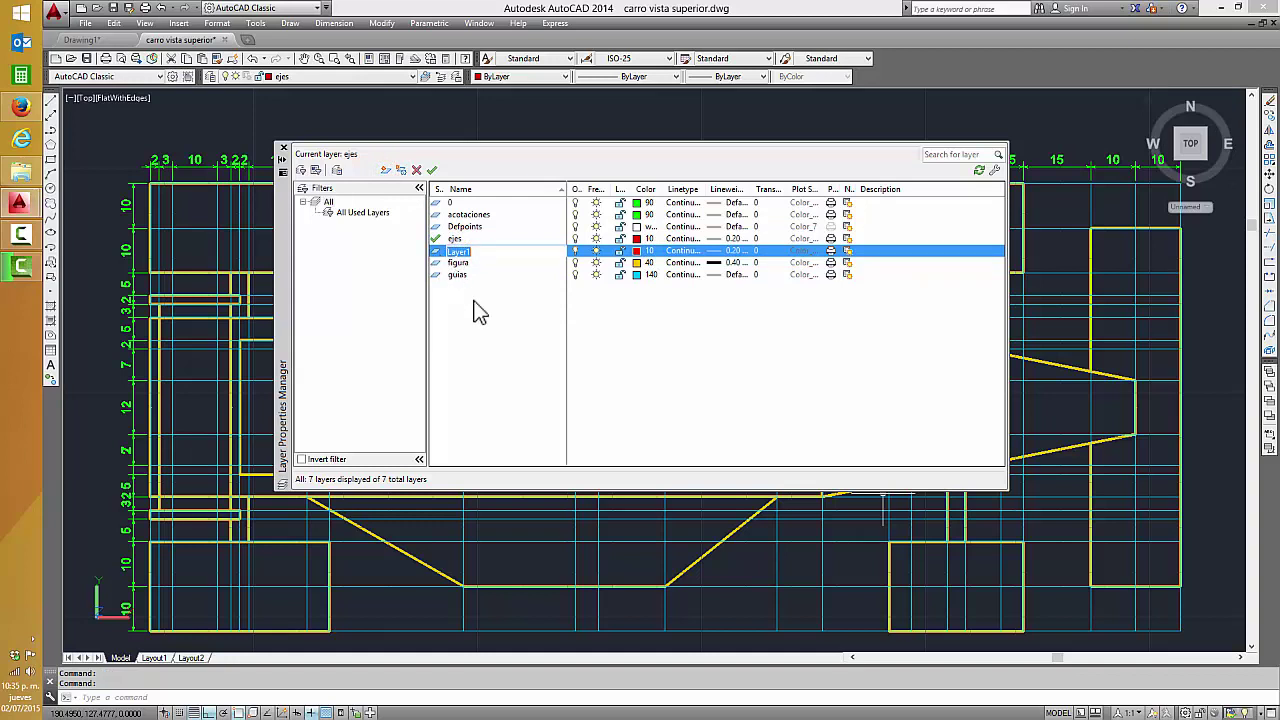
key(BackSpace)
click(472, 300)
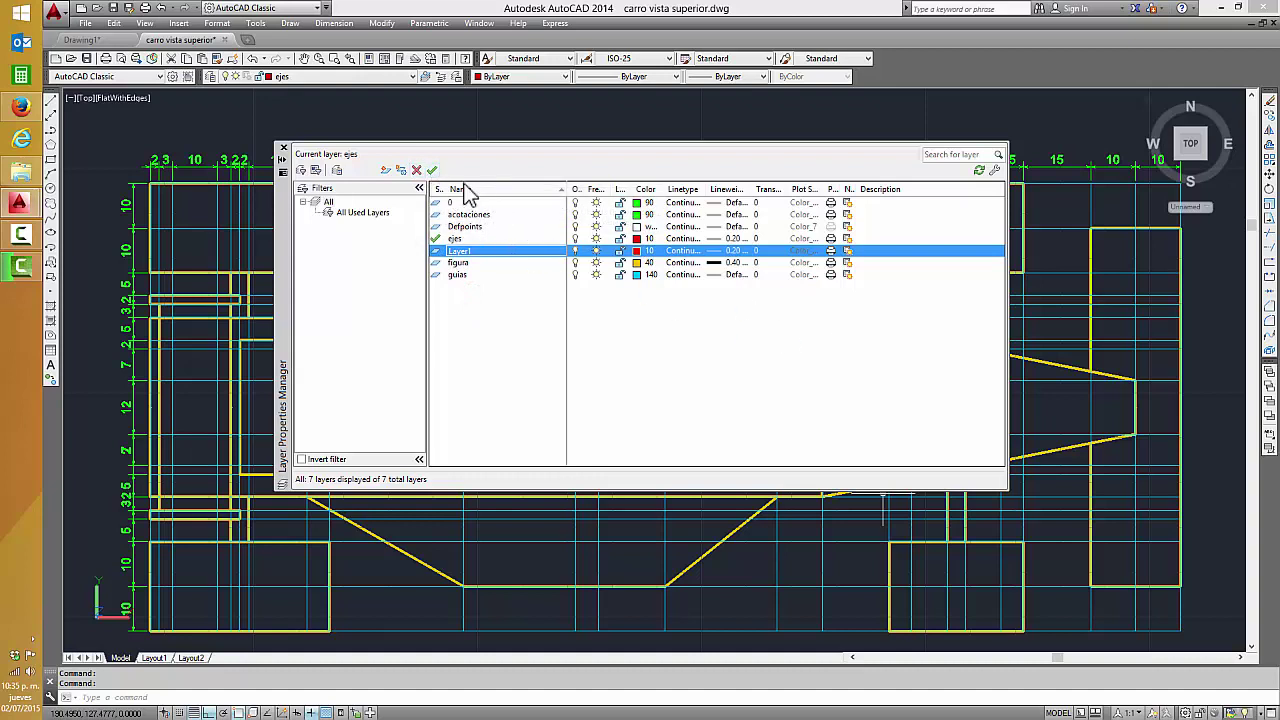
click(418, 171)
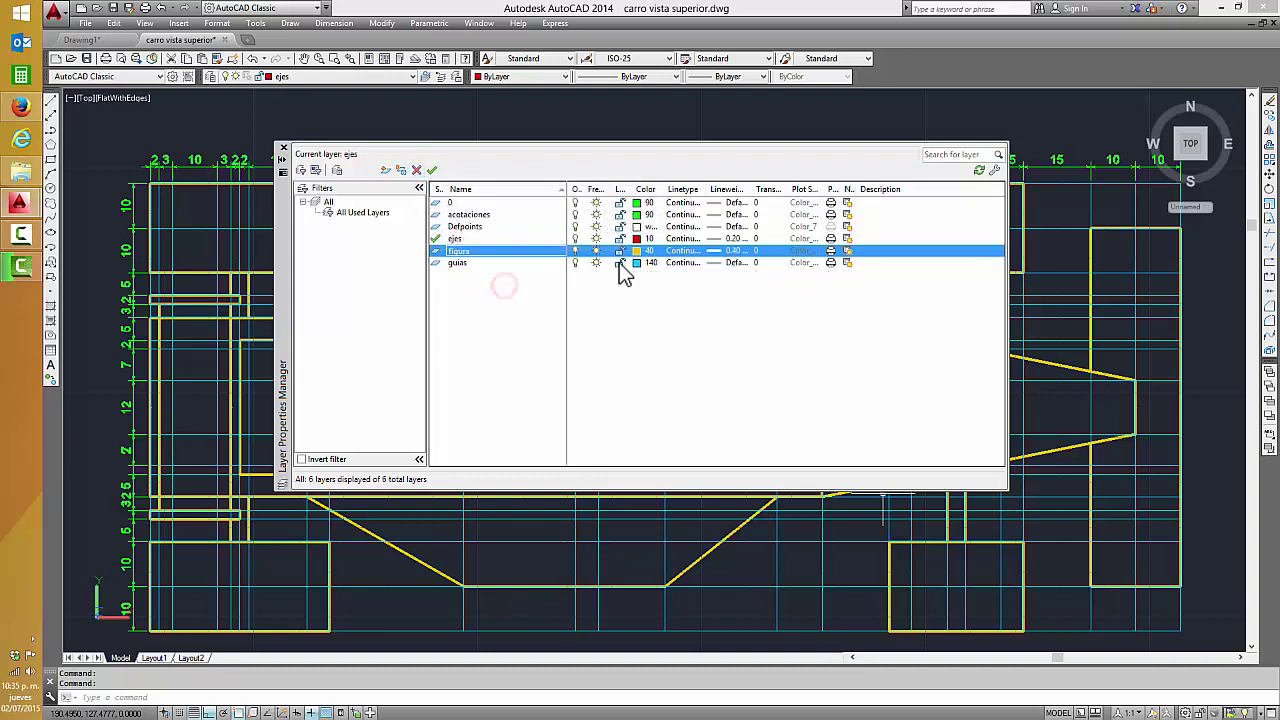
- Check the ejes layer's colour, then close the Layer Properties Manager
click(642, 241)
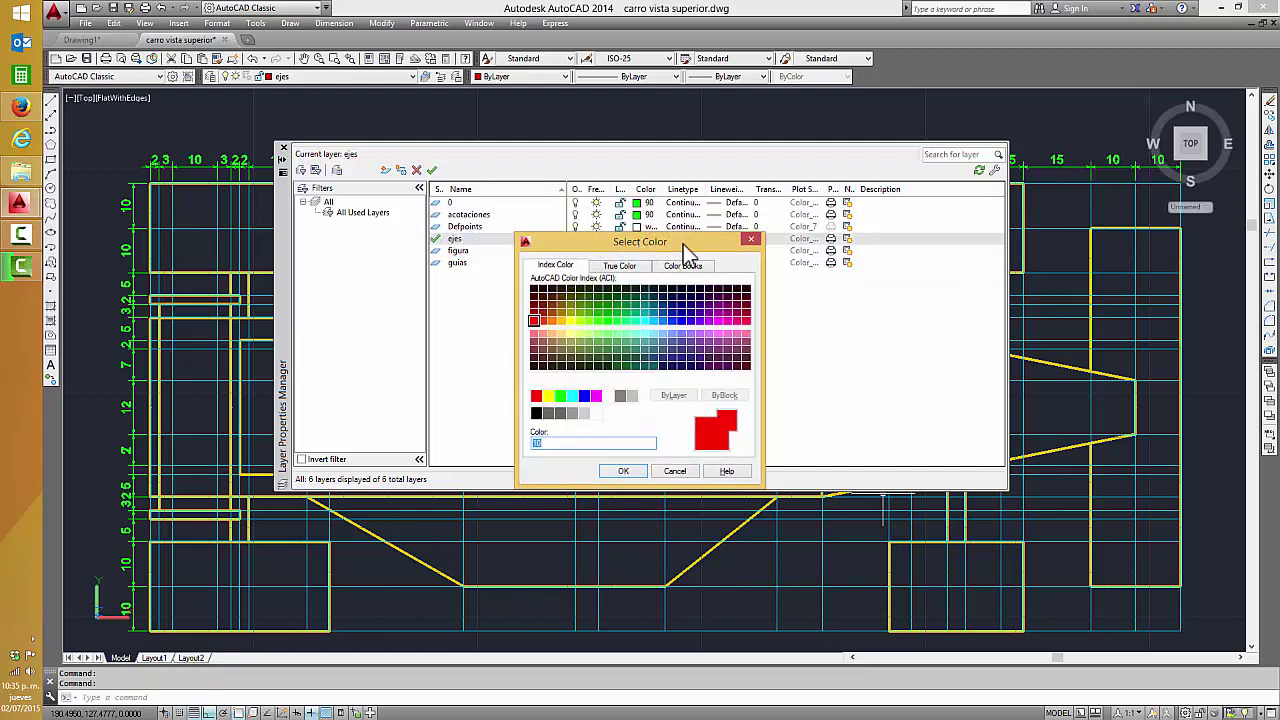
click(749, 237)
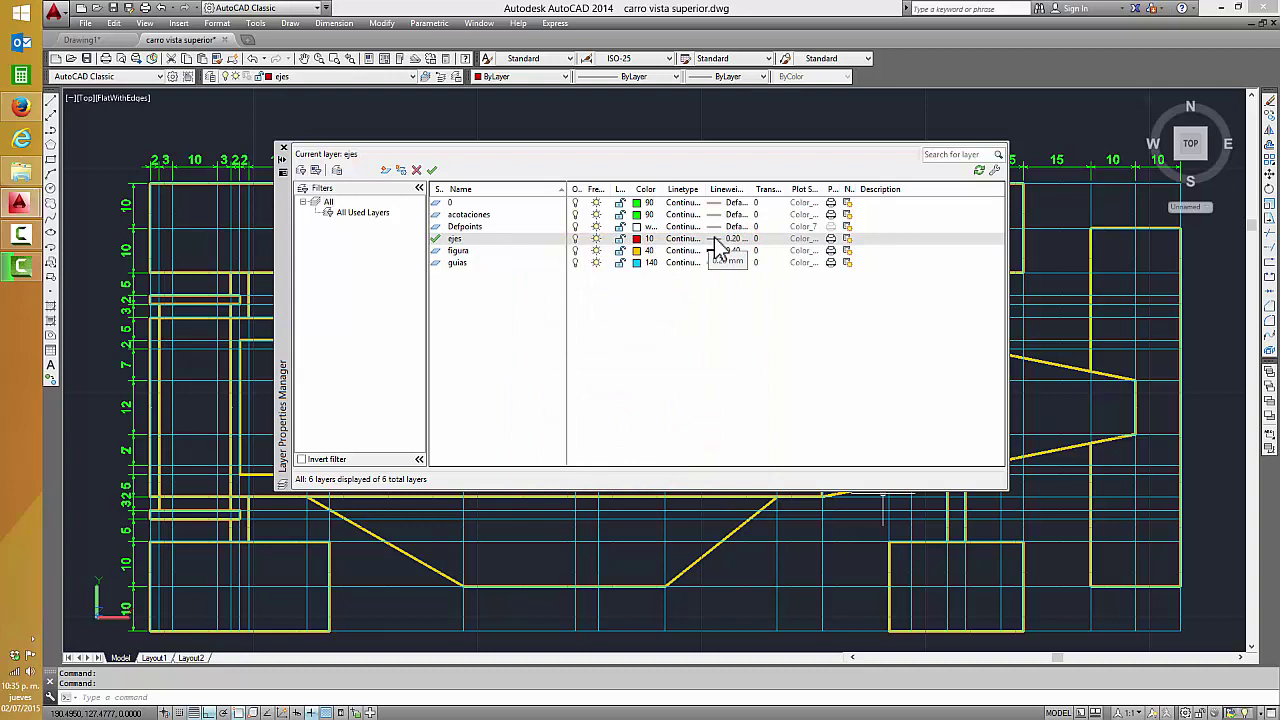
click(512, 295)
click(481, 251)
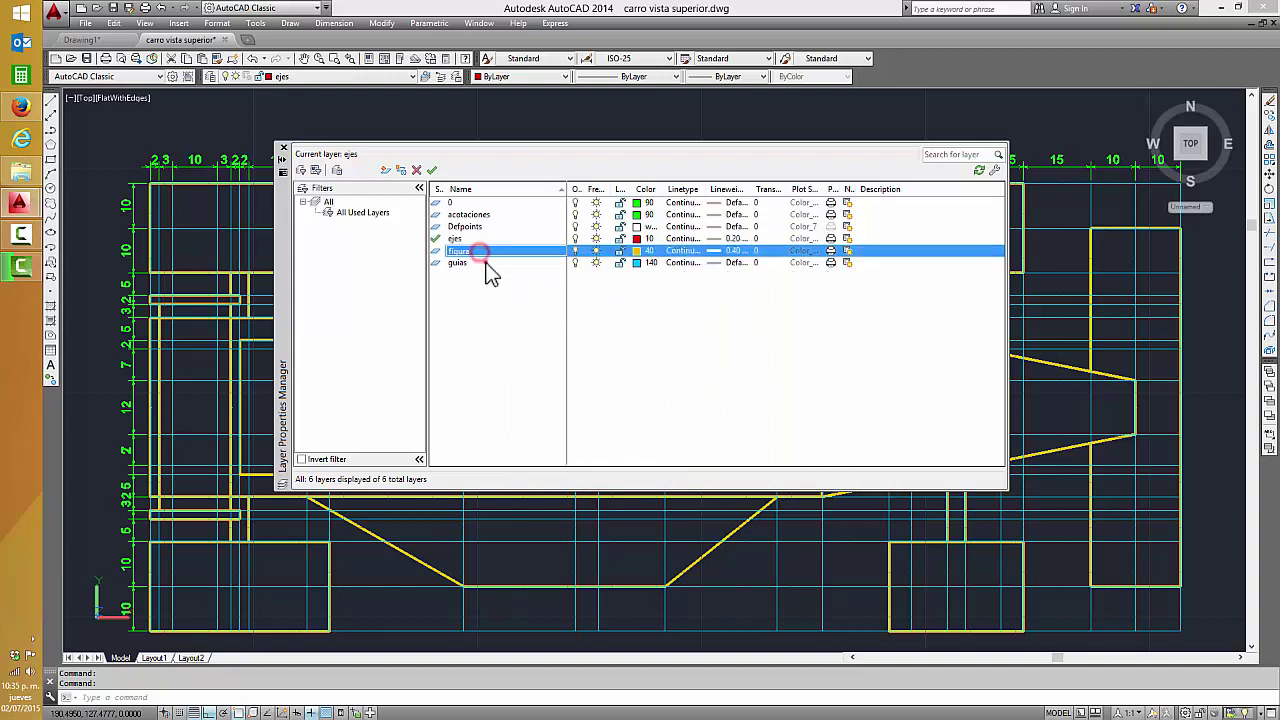
click(484, 262)
click(486, 288)
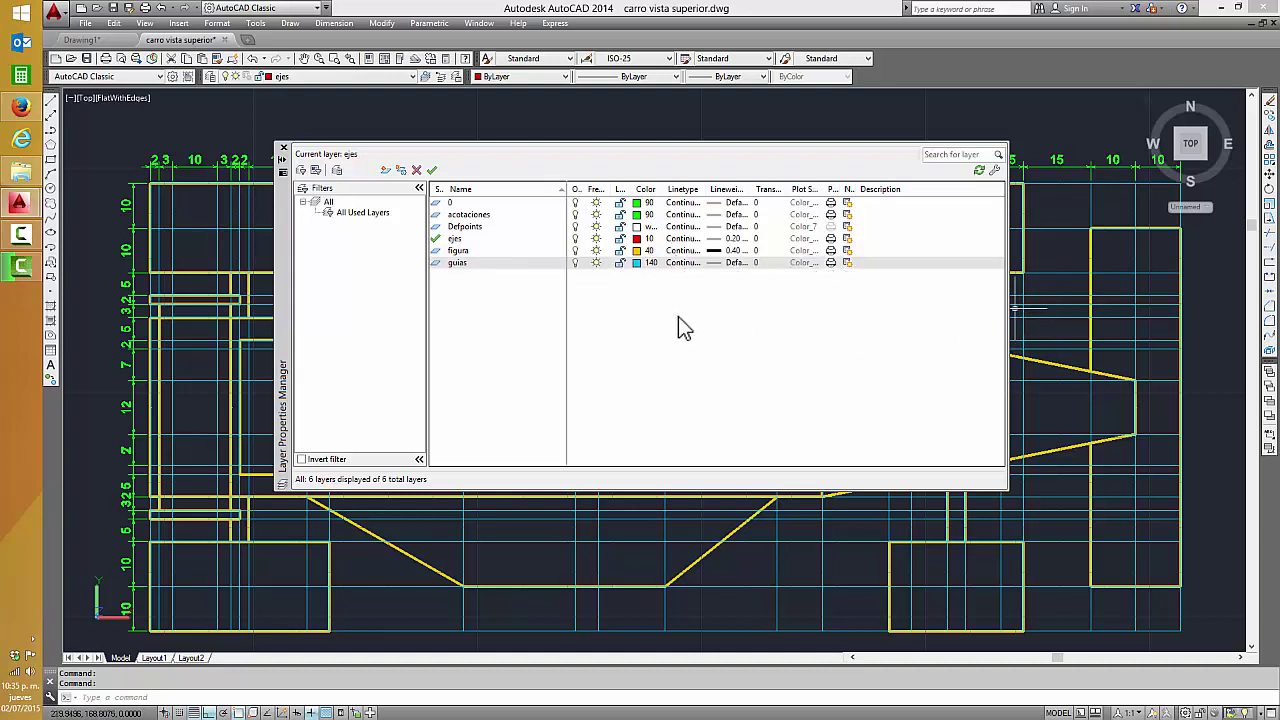
click(485, 291)
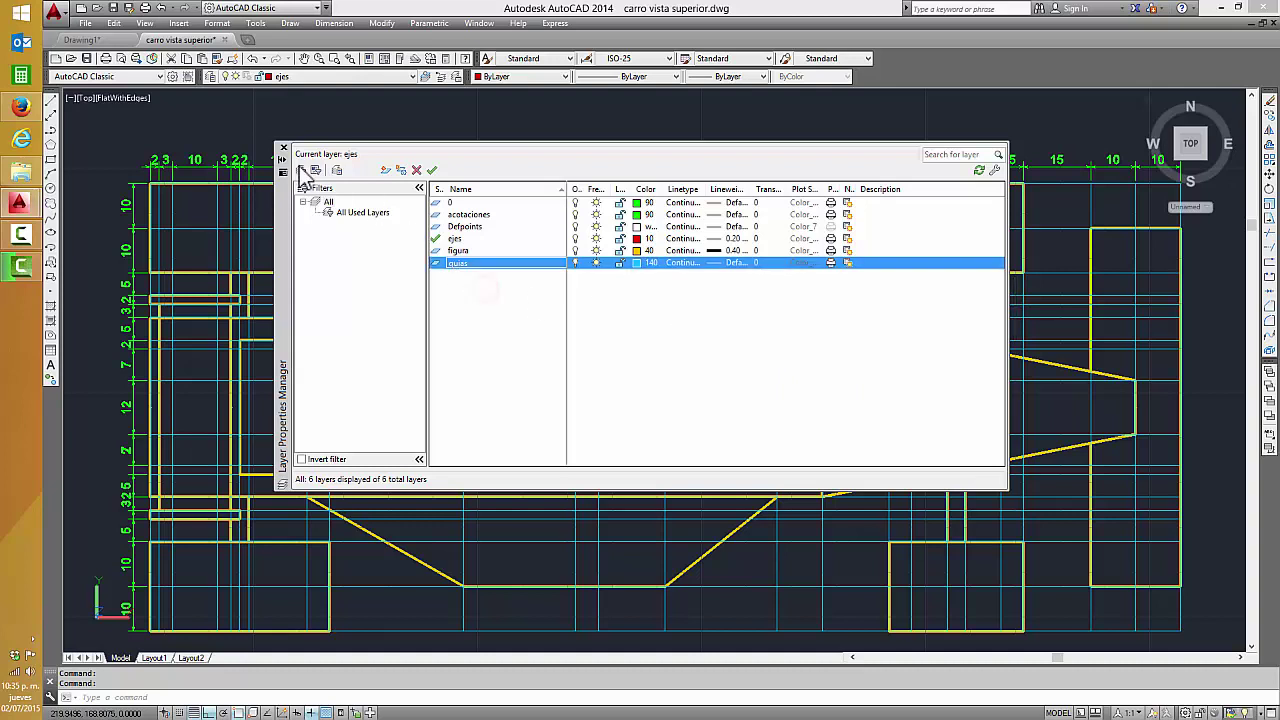
click(284, 148)
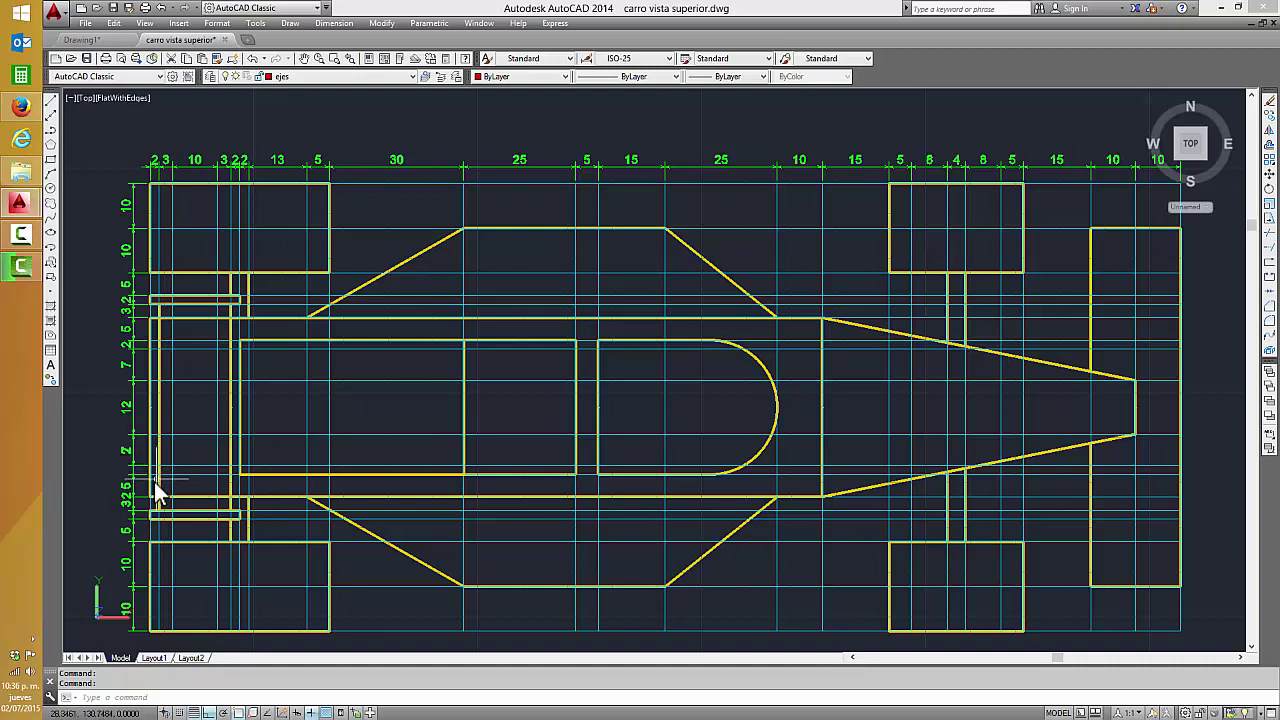
- Move the small 2 dimension text on the car's left side, then recentre the whole car
scroll(122, 485, up, 2)
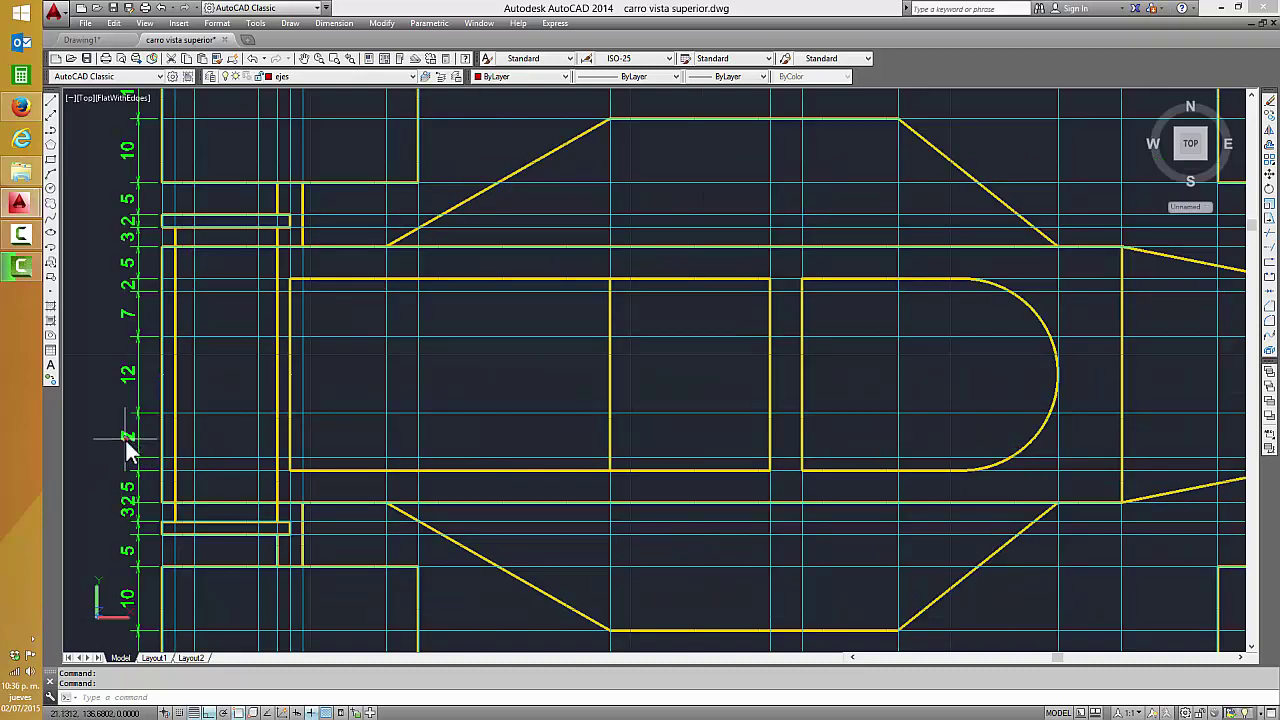
click(125, 438)
mouse_move(139, 460)
click(118, 469)
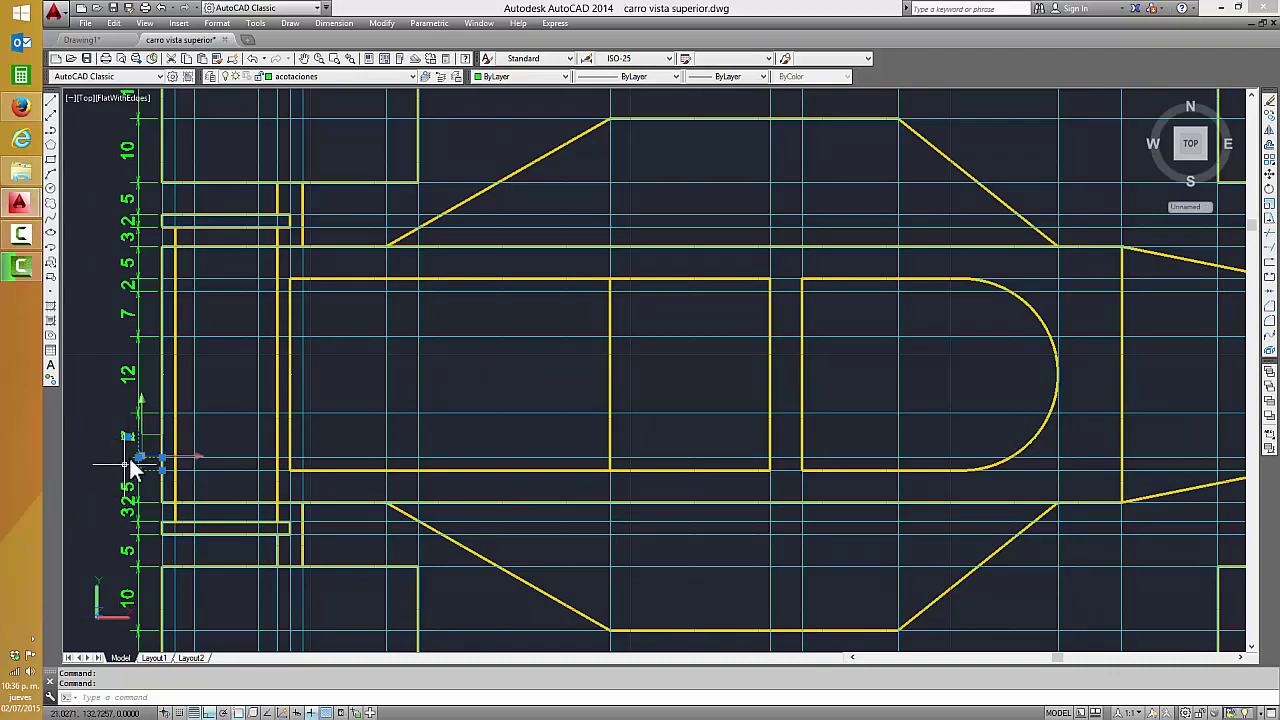
click(138, 458)
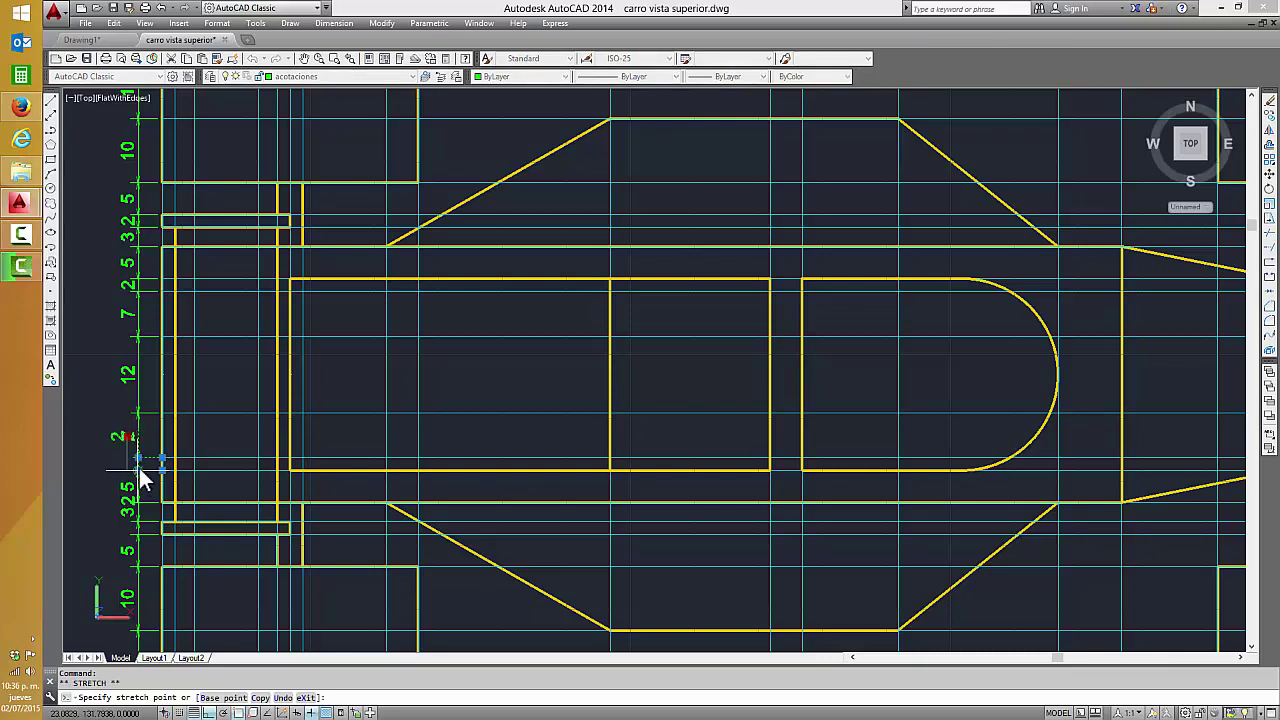
click(137, 463)
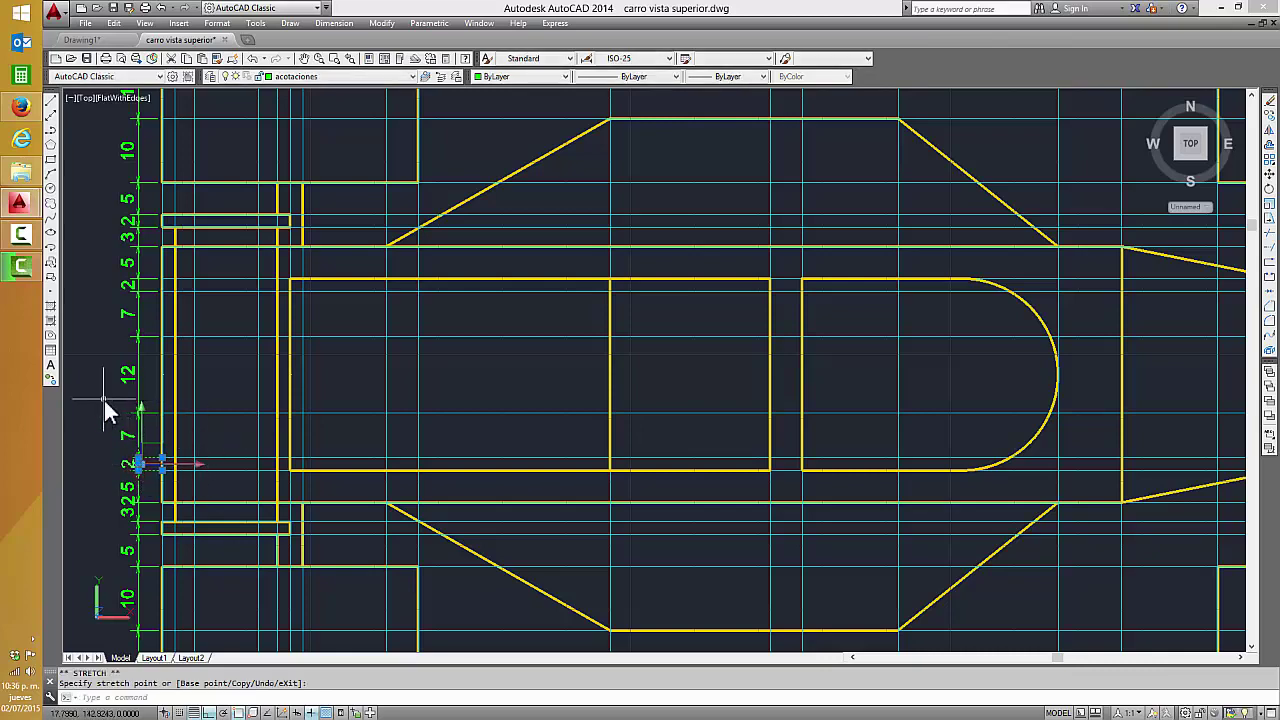
key(Escape)
scroll(106, 400, down, 3)
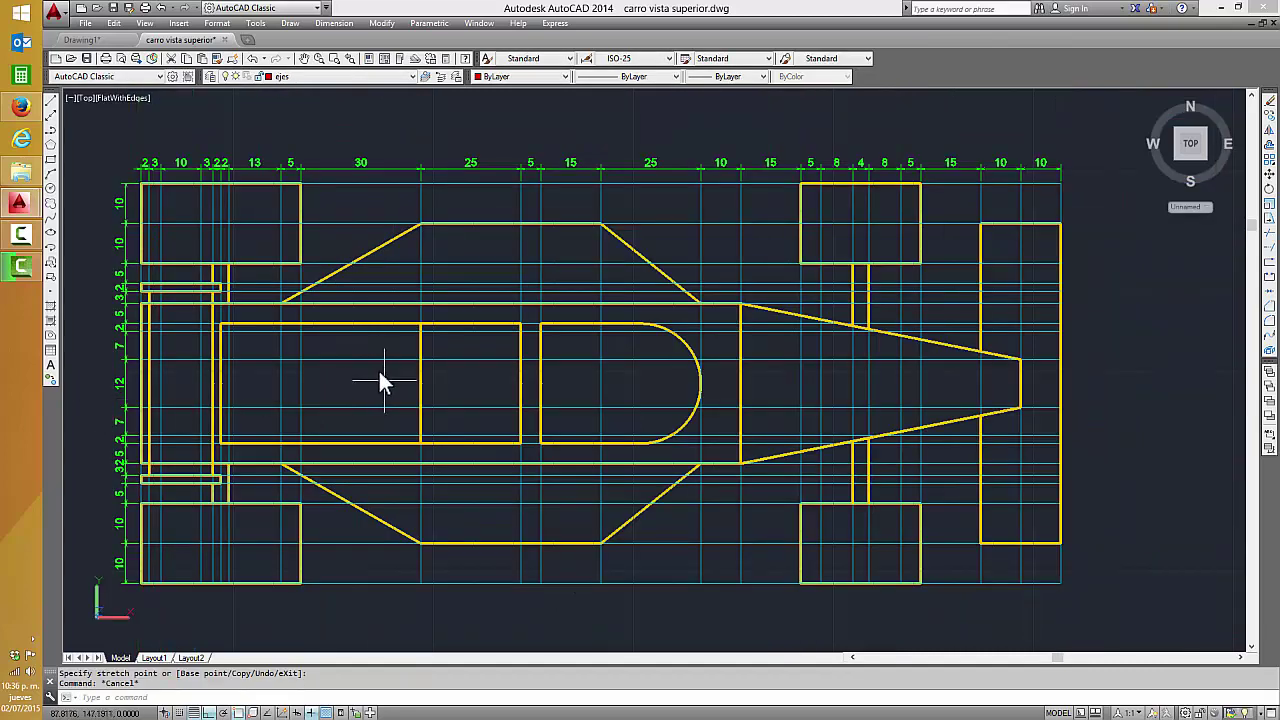
middle_drag(371, 363, 434, 383)
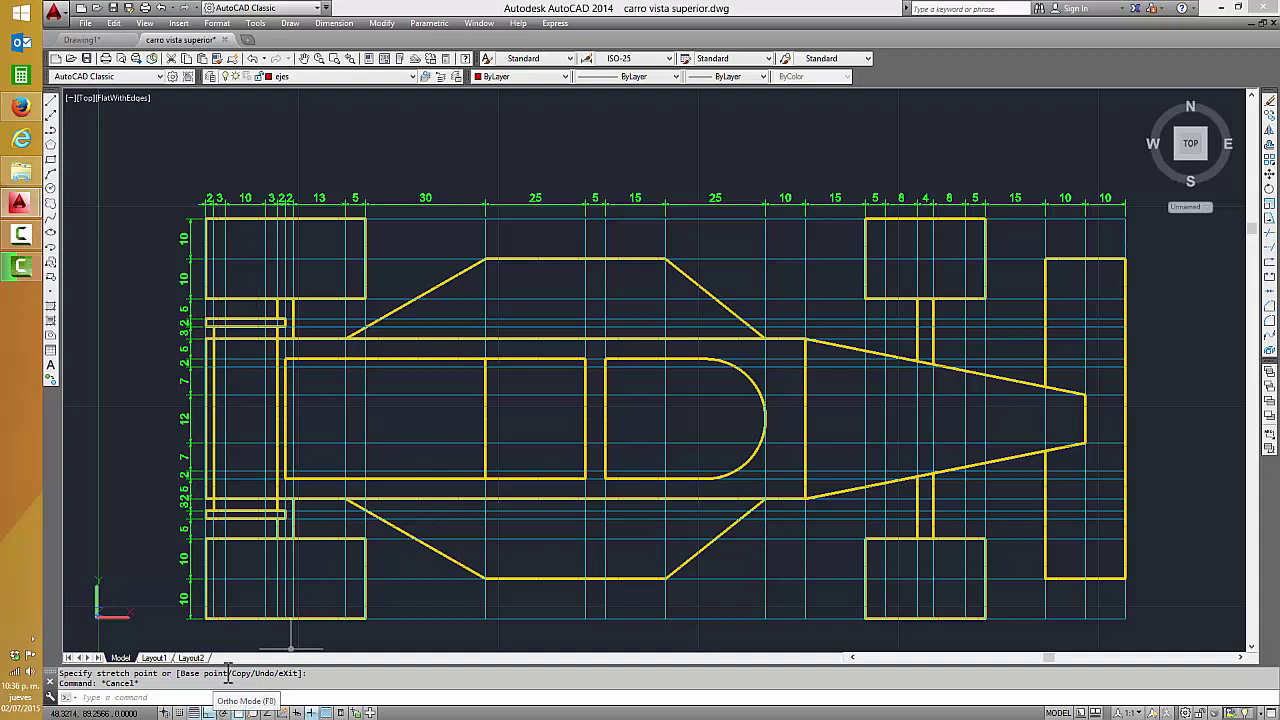
text(L)
- Draw a short red vertical line above the car's top-left end
key(Return)
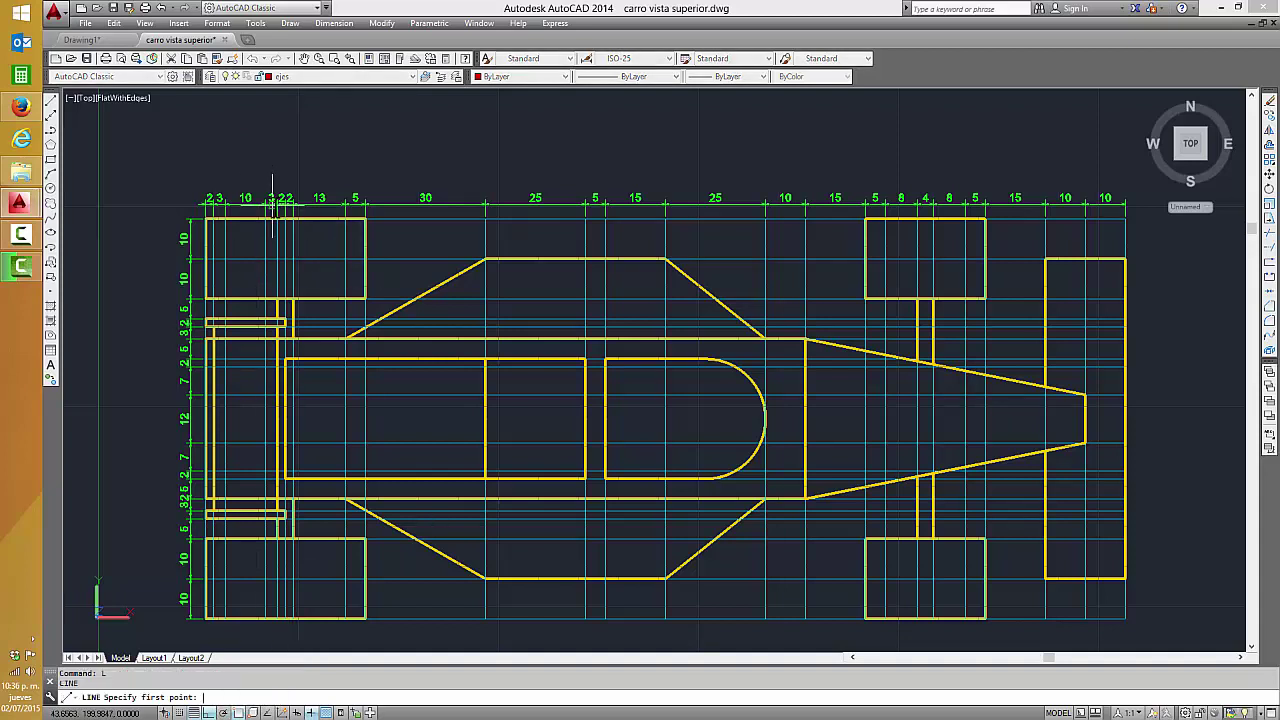
click(203, 103)
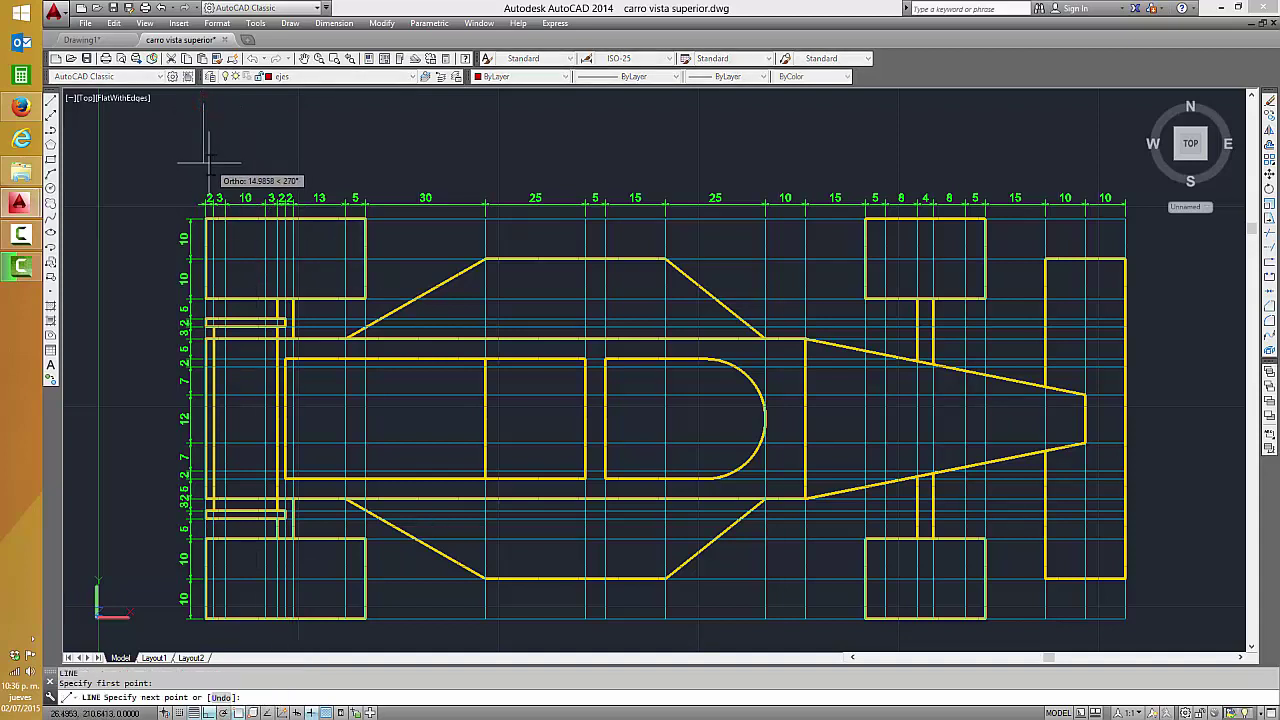
click(205, 158)
key(Return)
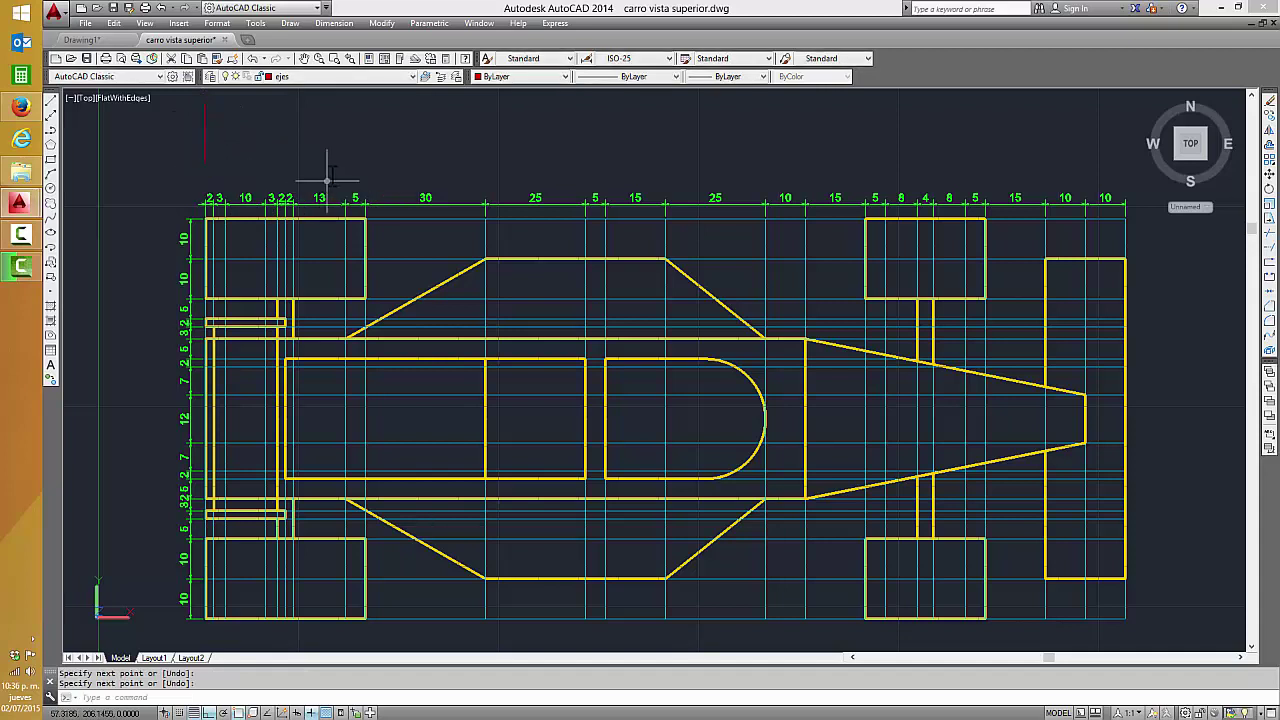
- Offset the red line 2 units to its right
click(1270, 144)
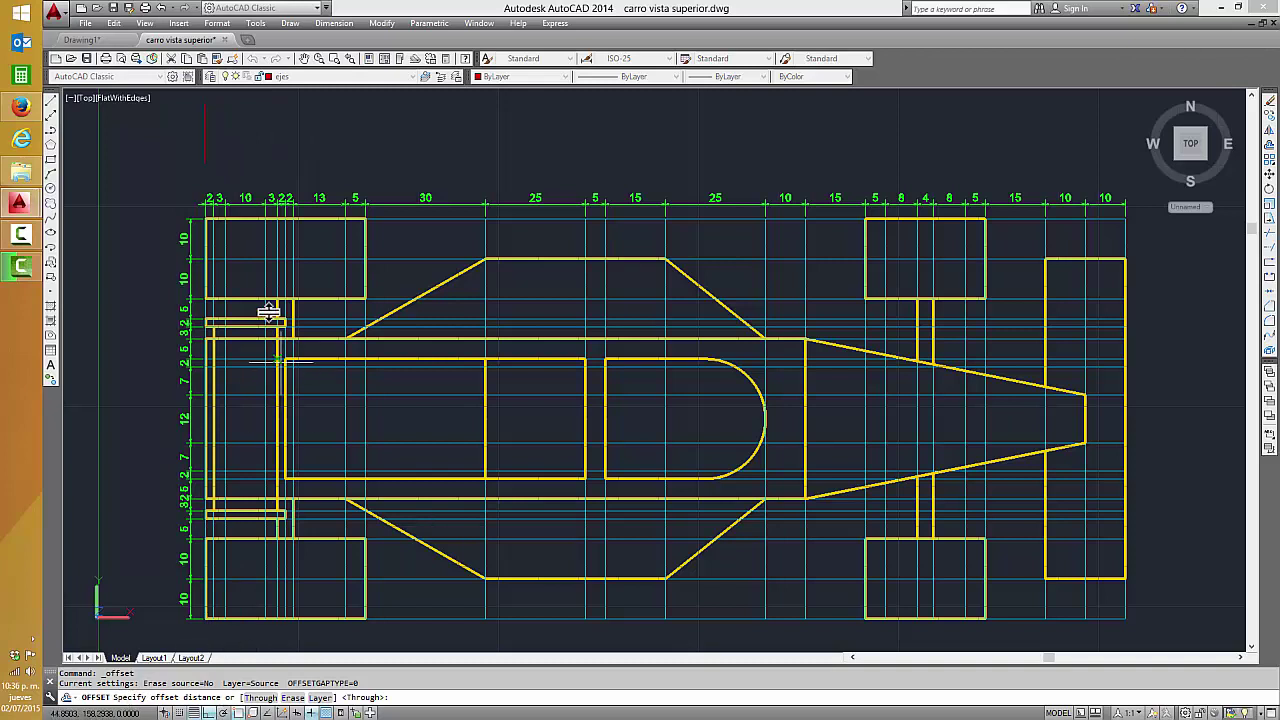
text(2)
key(Return)
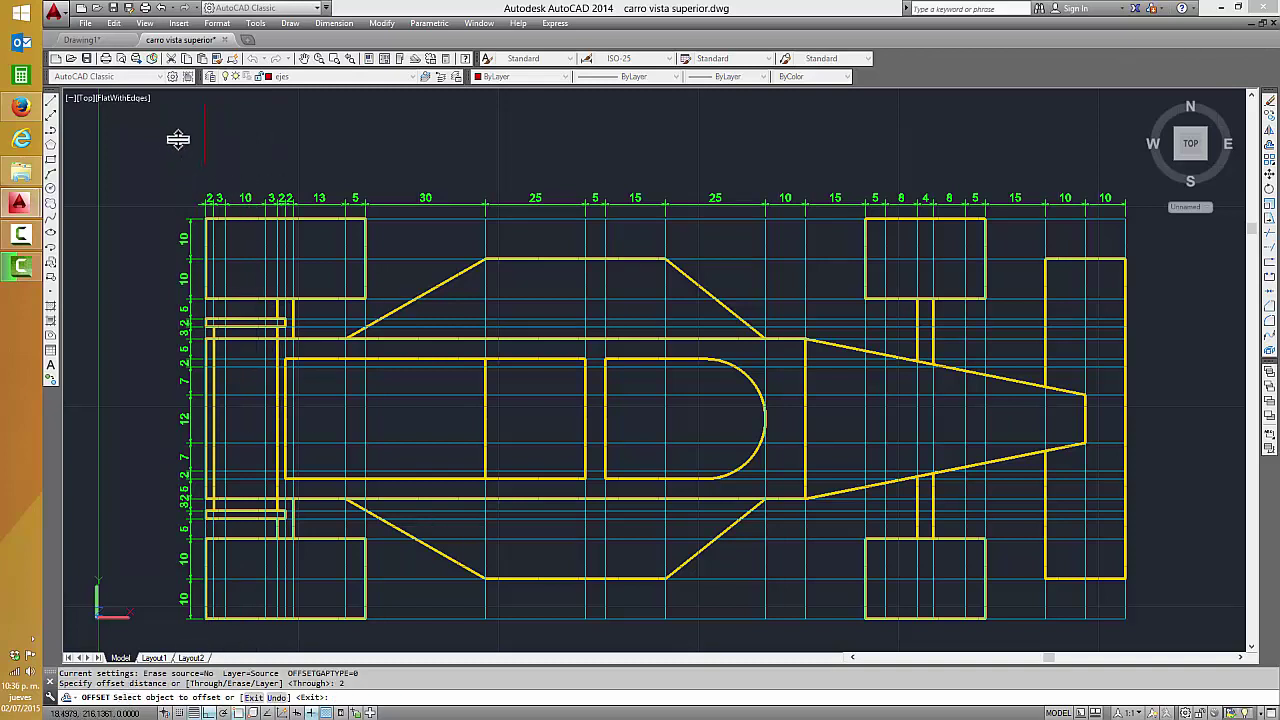
click(204, 133)
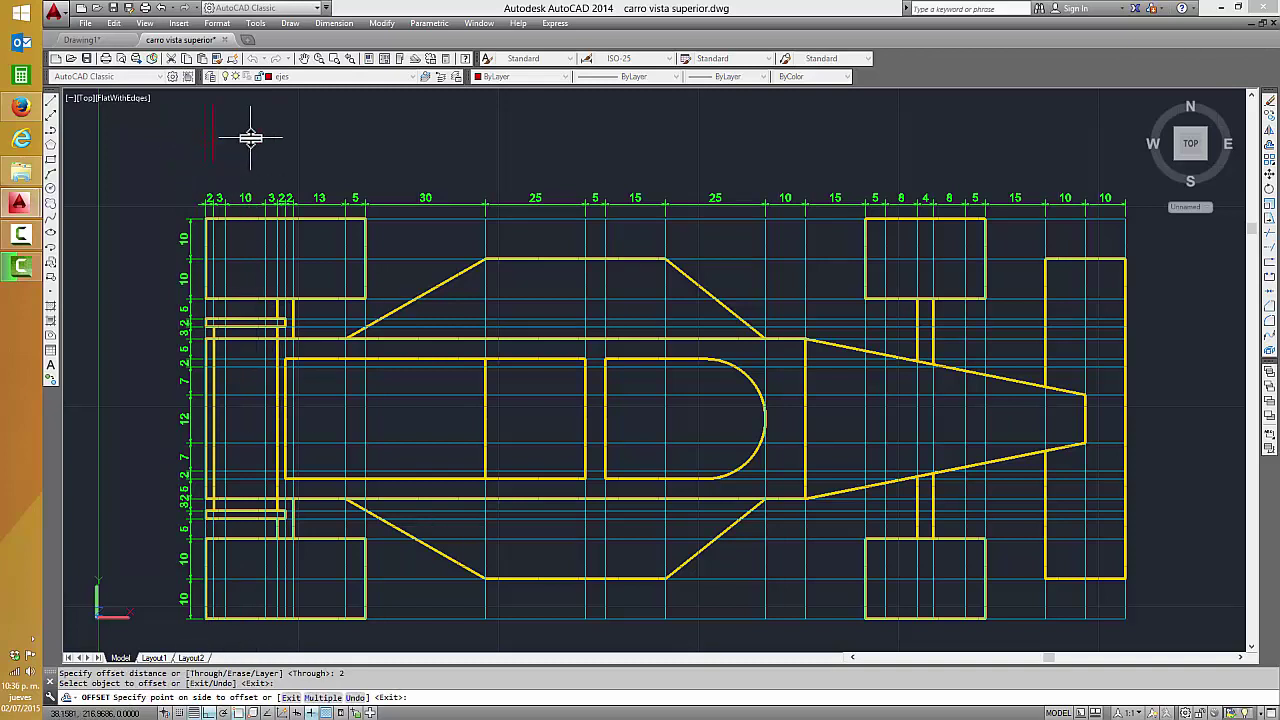
click(251, 135)
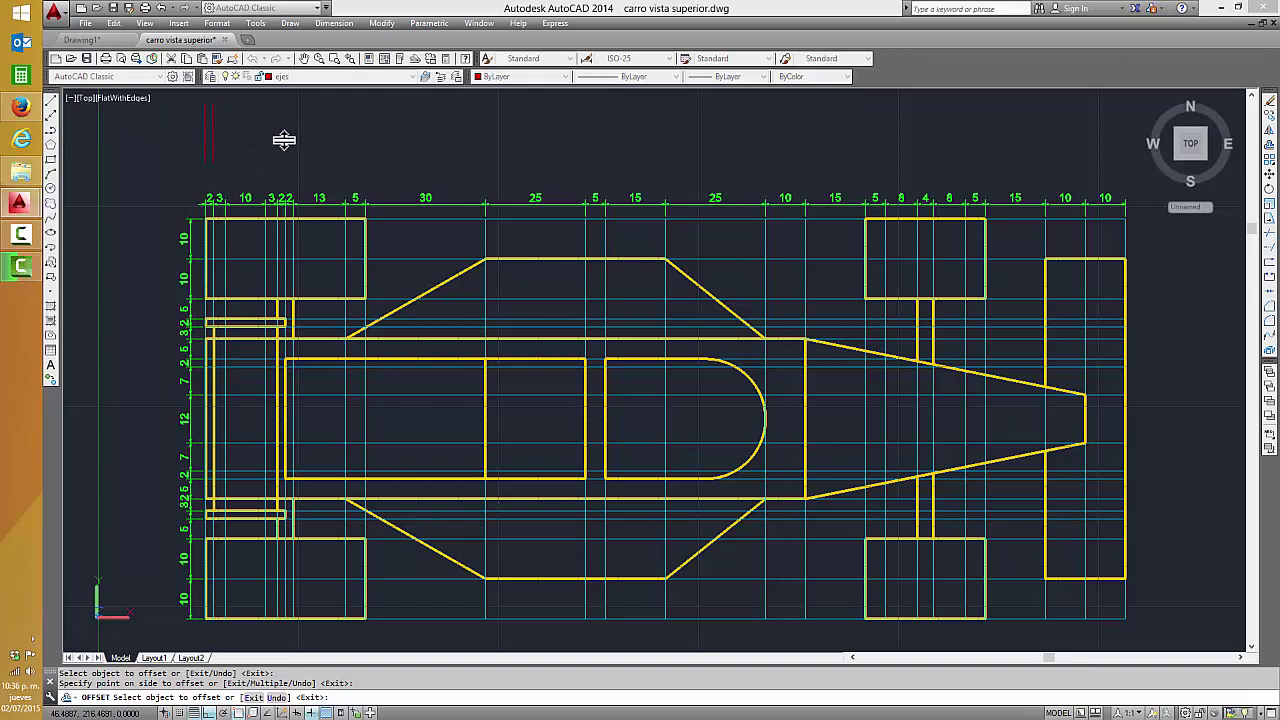
key(Return)
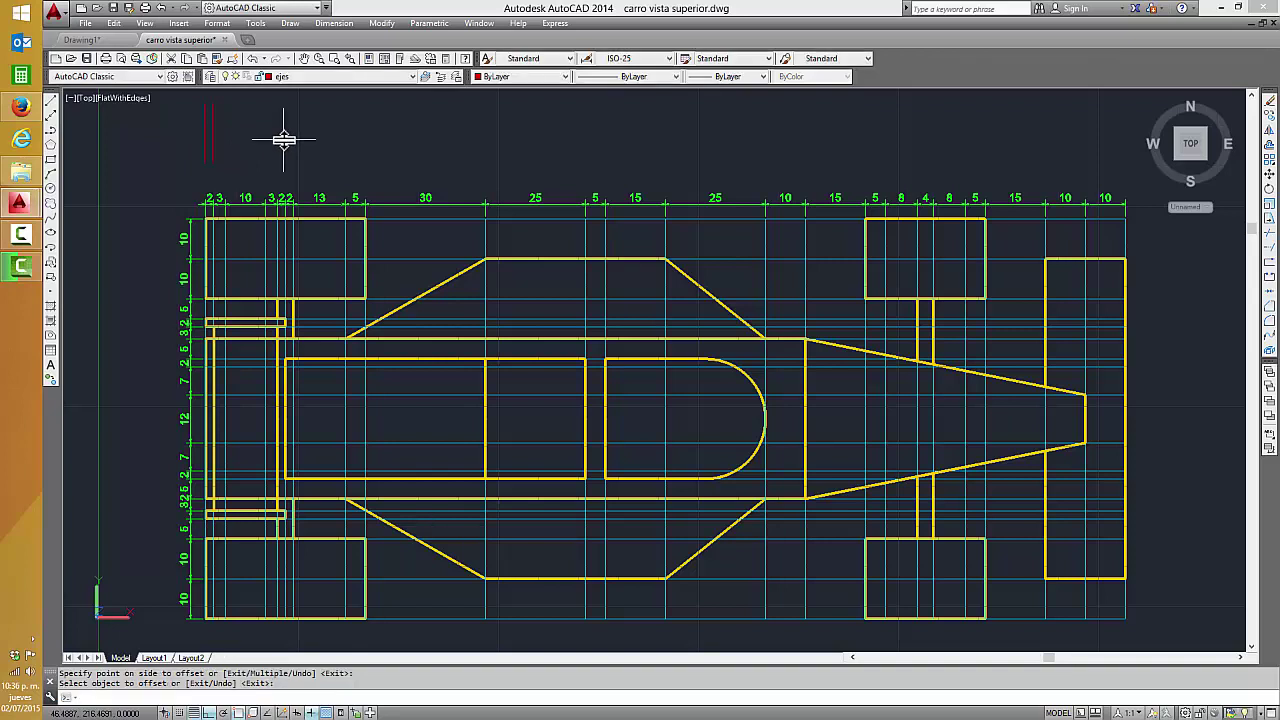
- Make further offset copies of the red line at 3 and then 10 units to the right
key(Return)
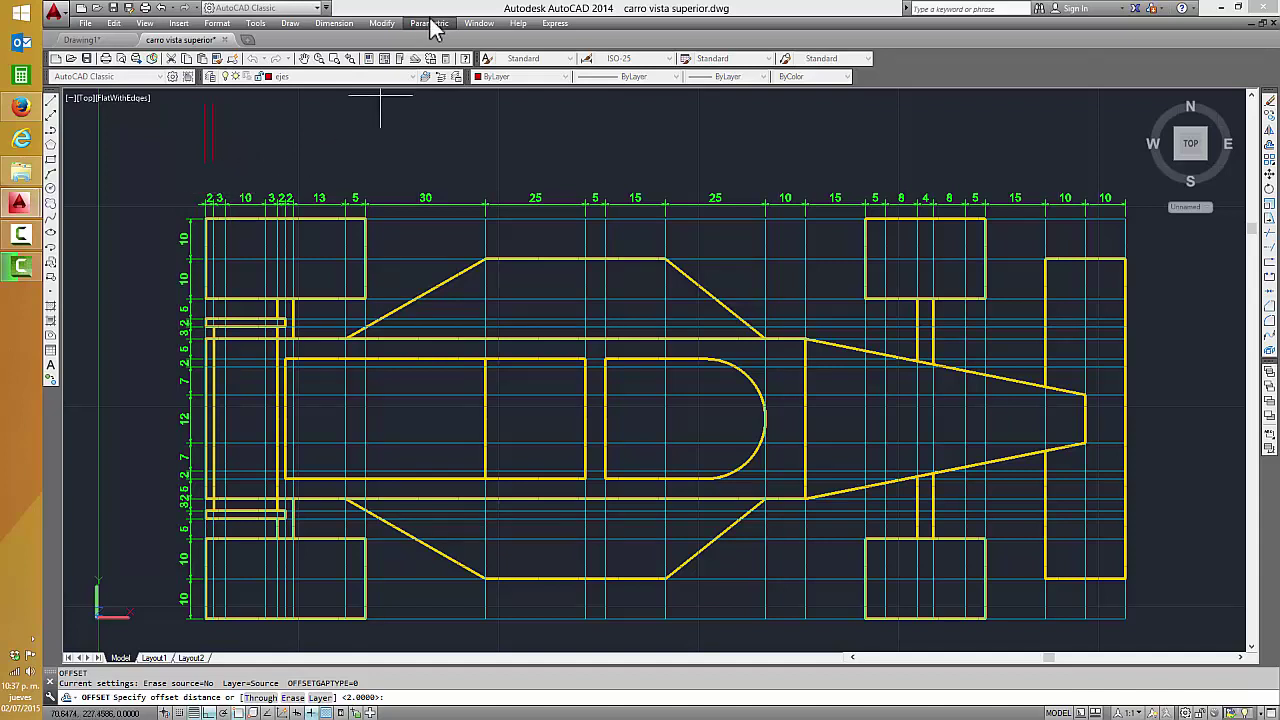
text(3)
key(Return)
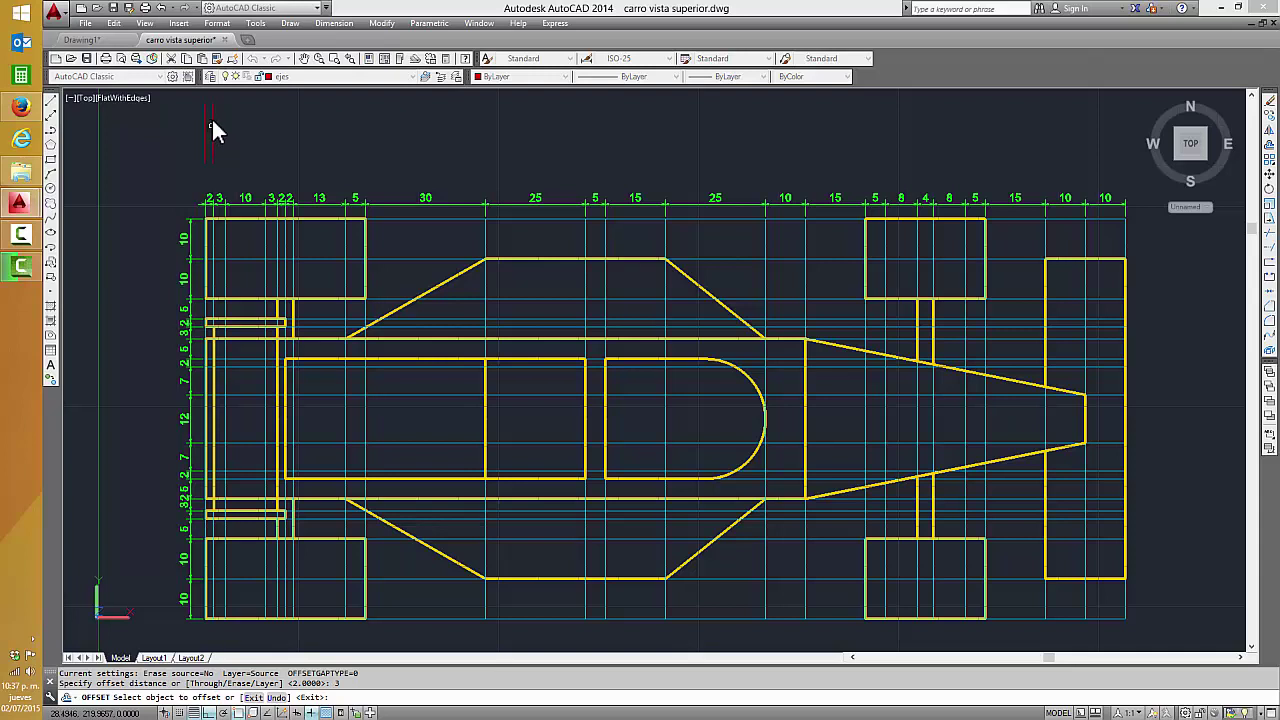
click(212, 146)
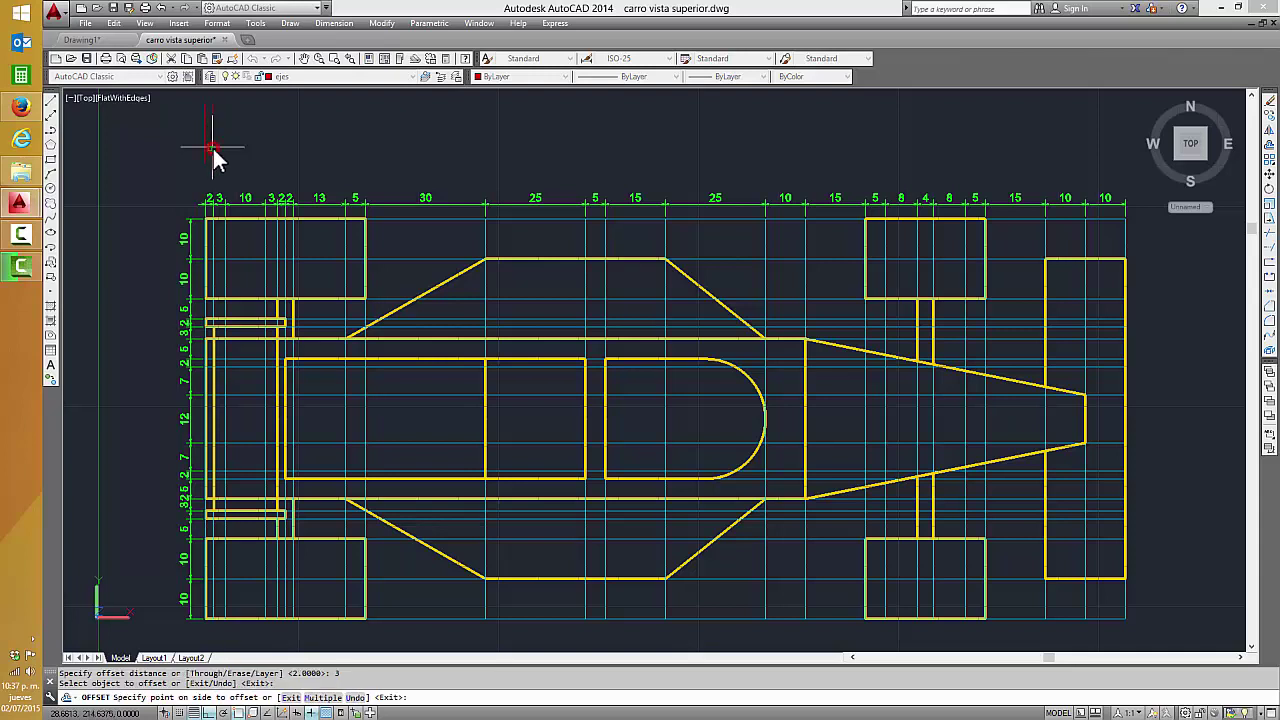
click(269, 134)
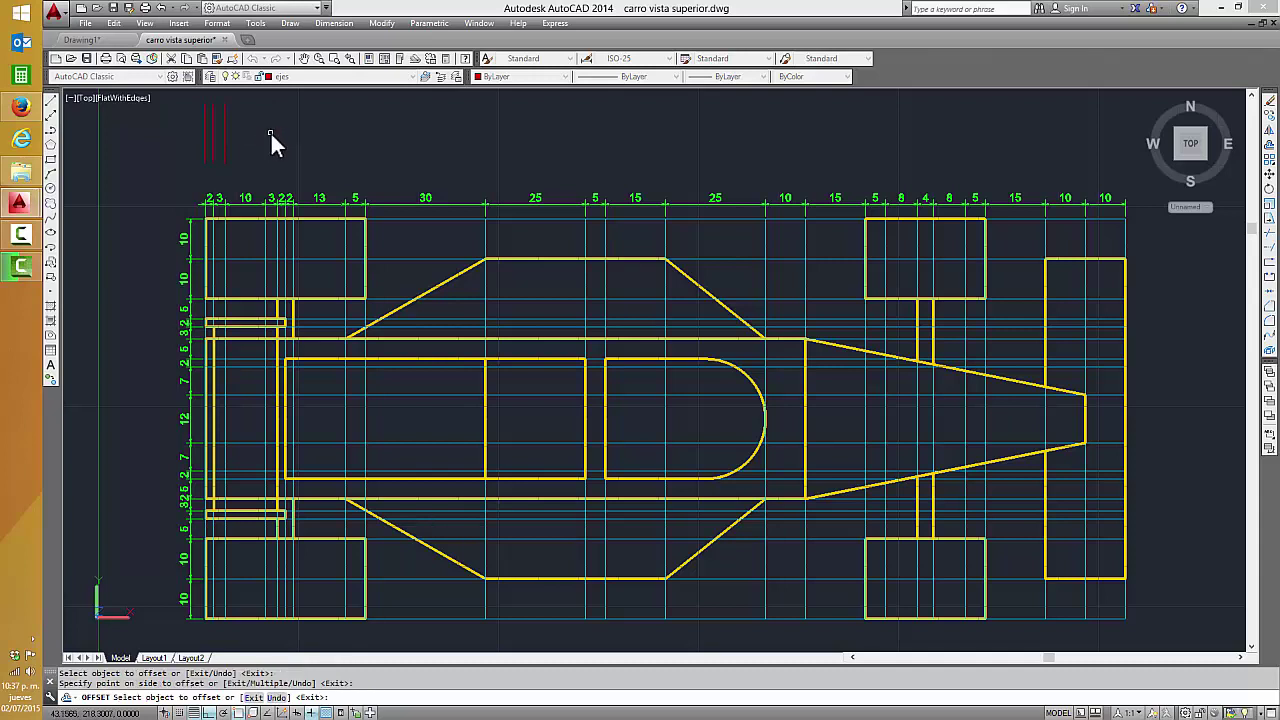
key(Return)
key(Return)
text(10)
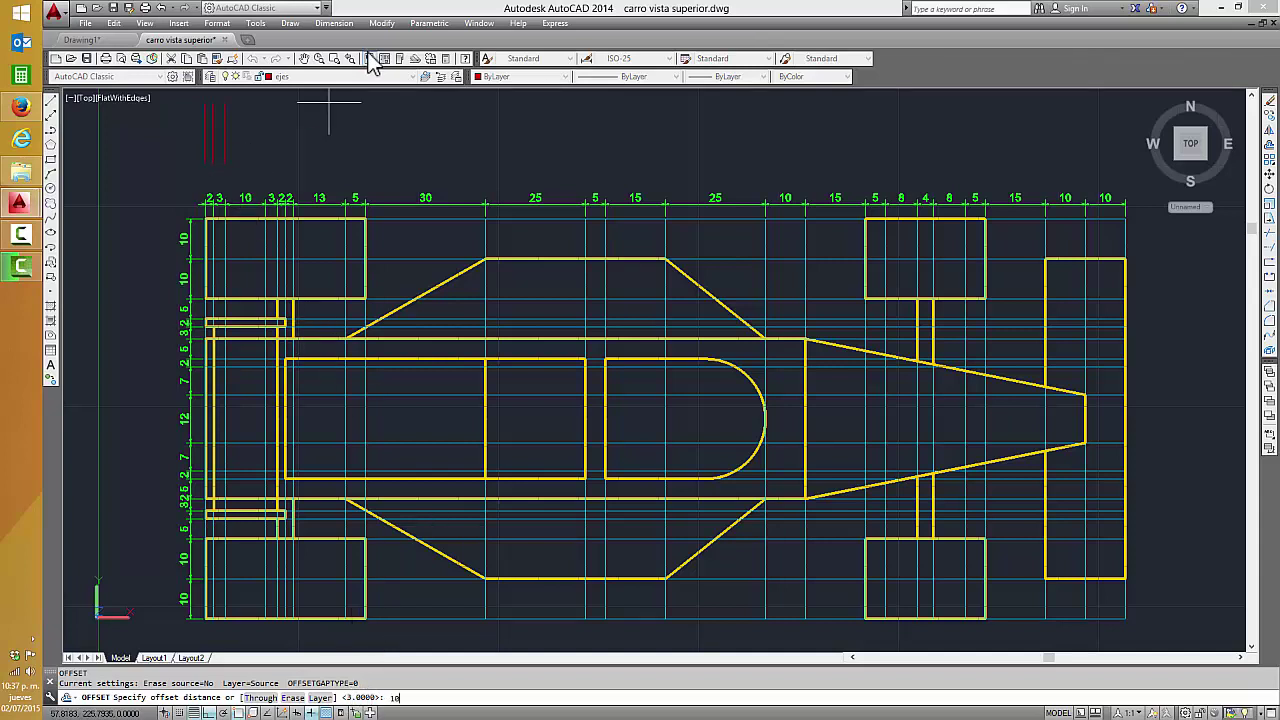
key(Return)
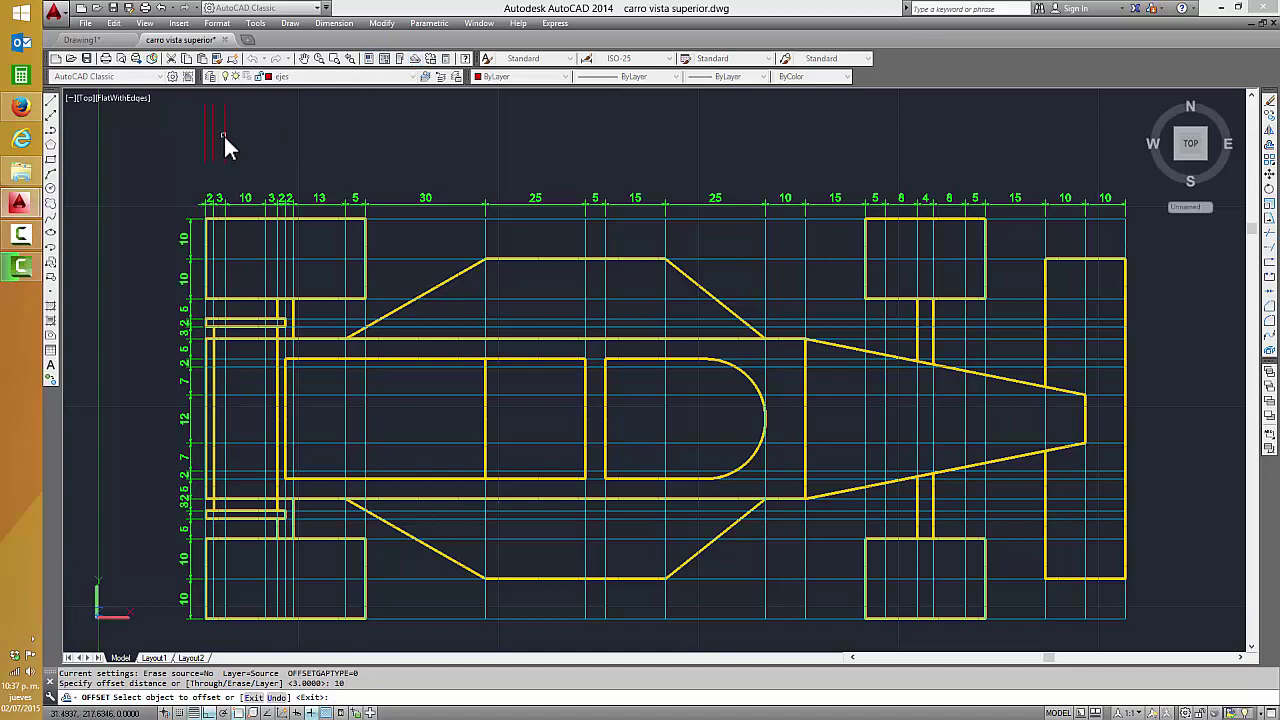
click(223, 133)
click(296, 139)
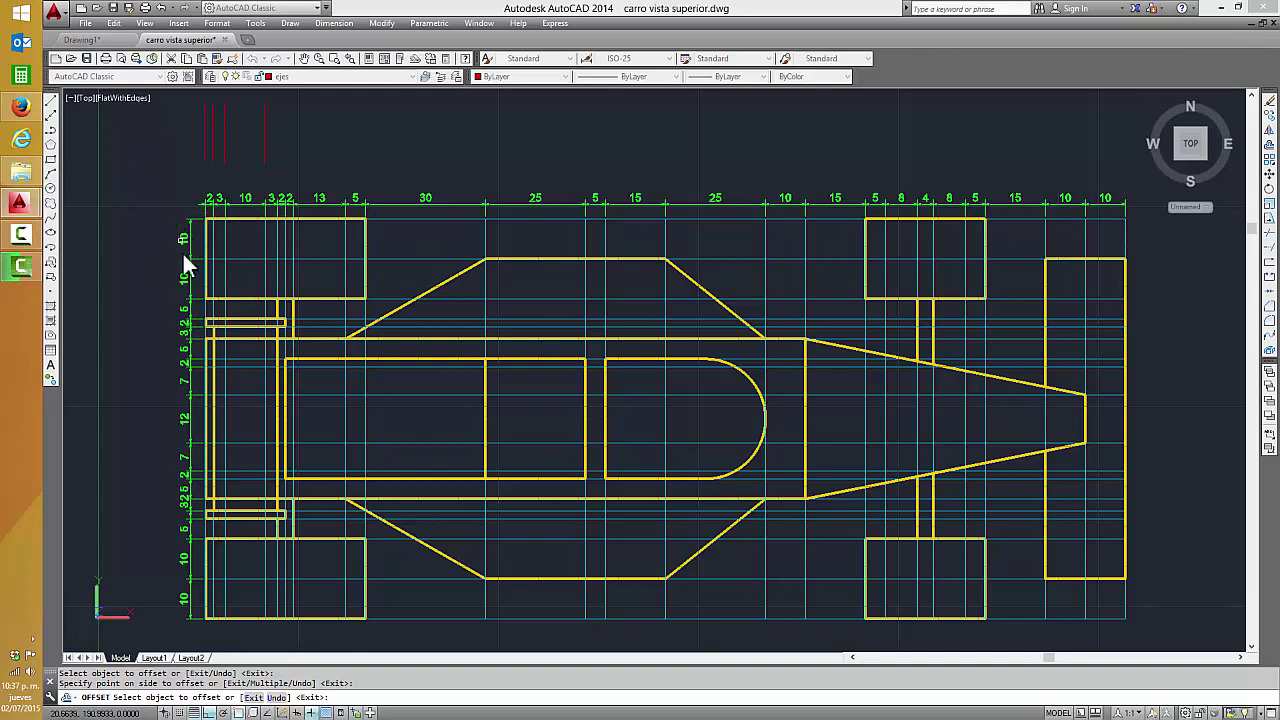
- Erase the four short red lines above the car's top-left corner
key(Escape)
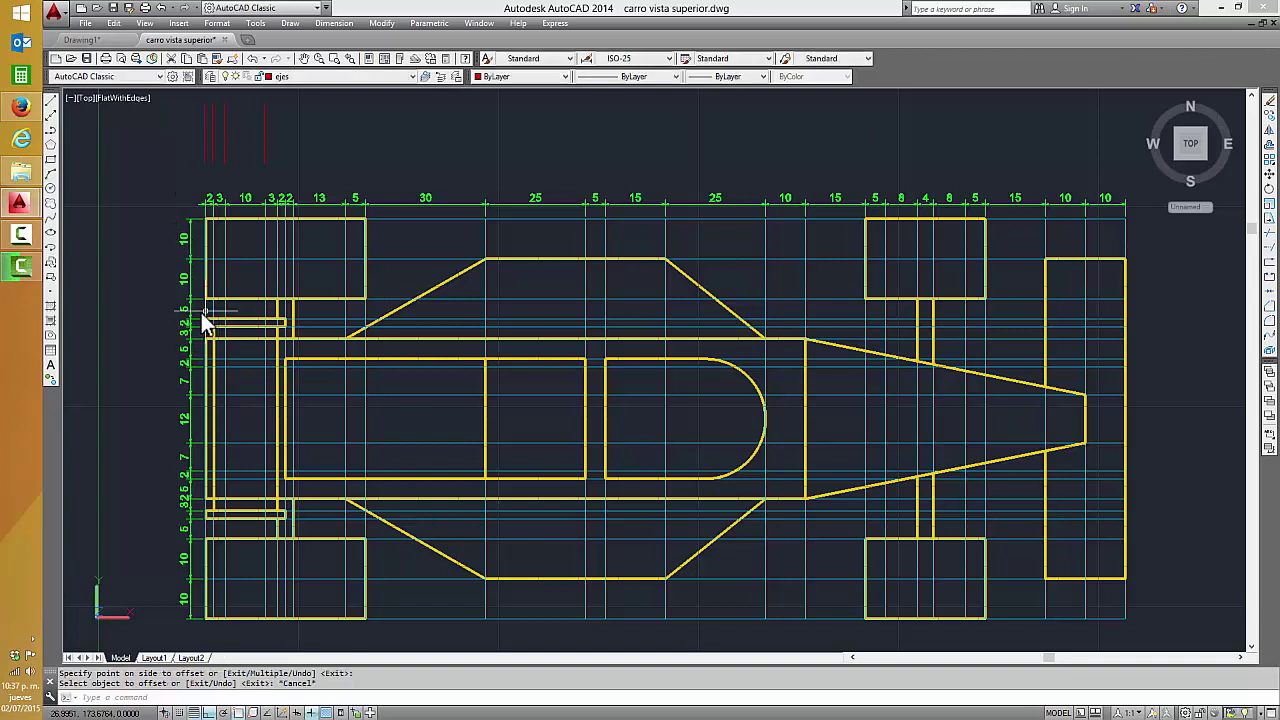
click(306, 165)
click(184, 119)
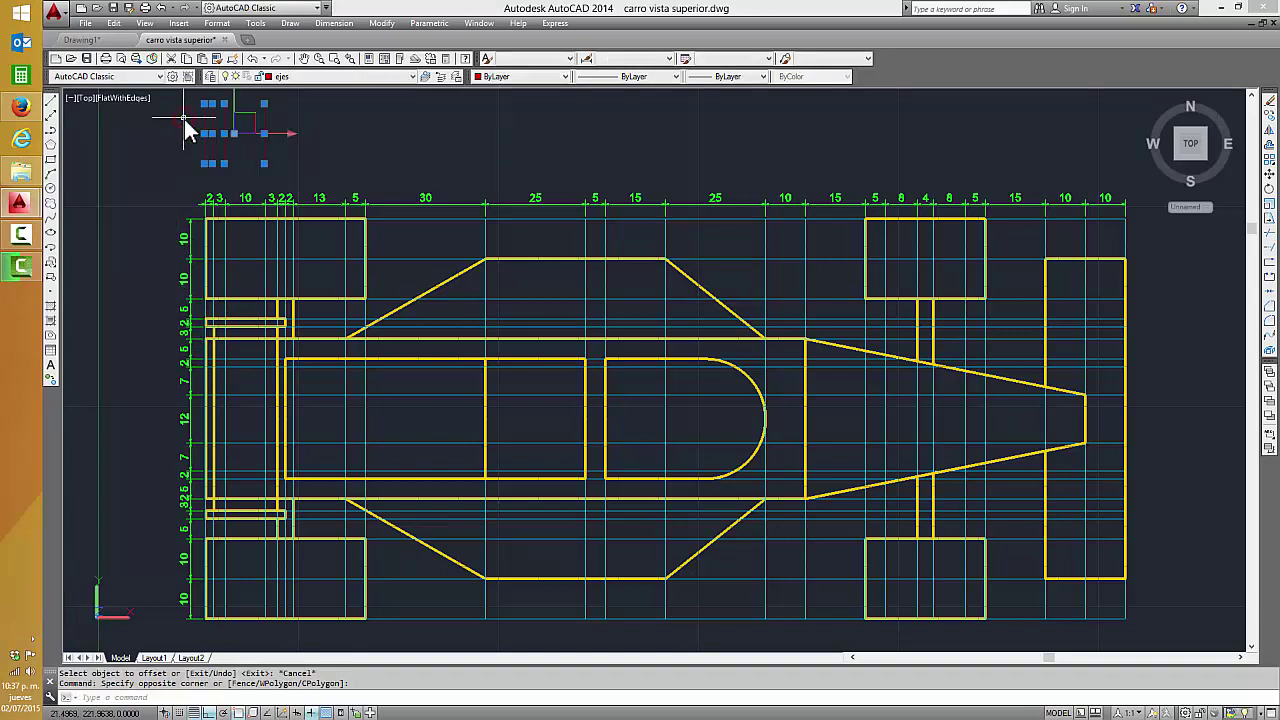
key(Delete)
click(342, 78)
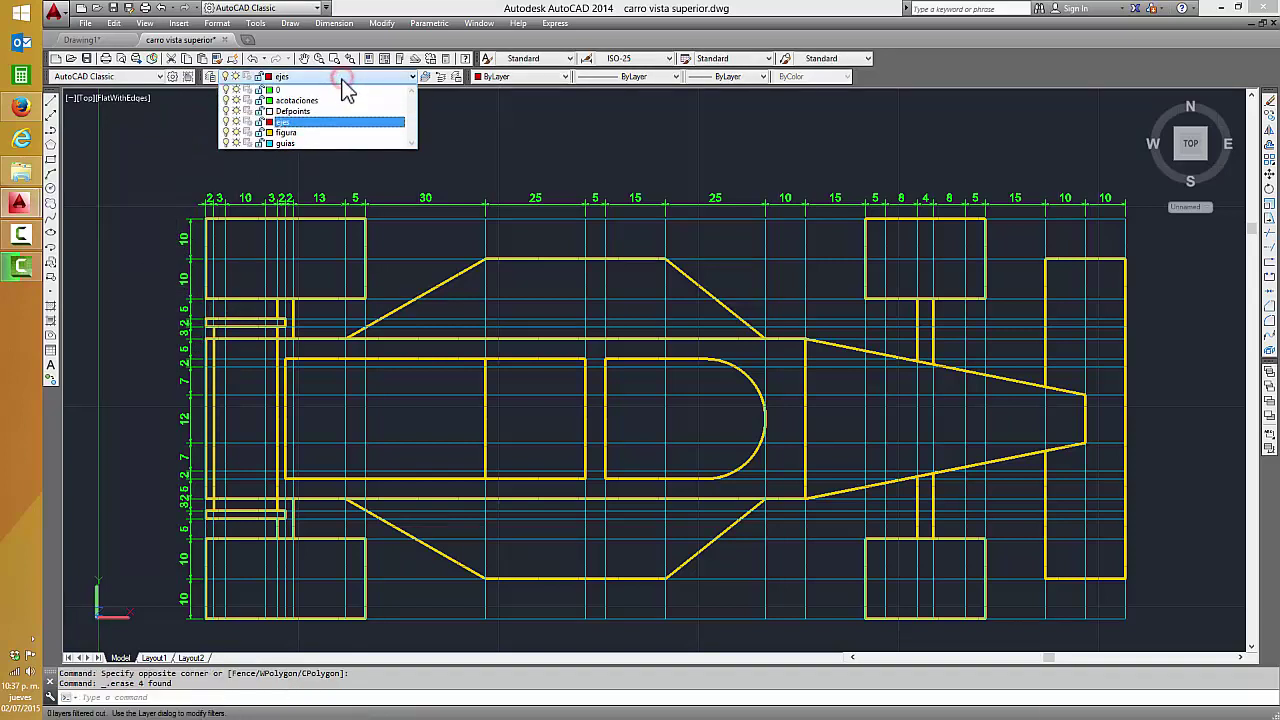
click(471, 150)
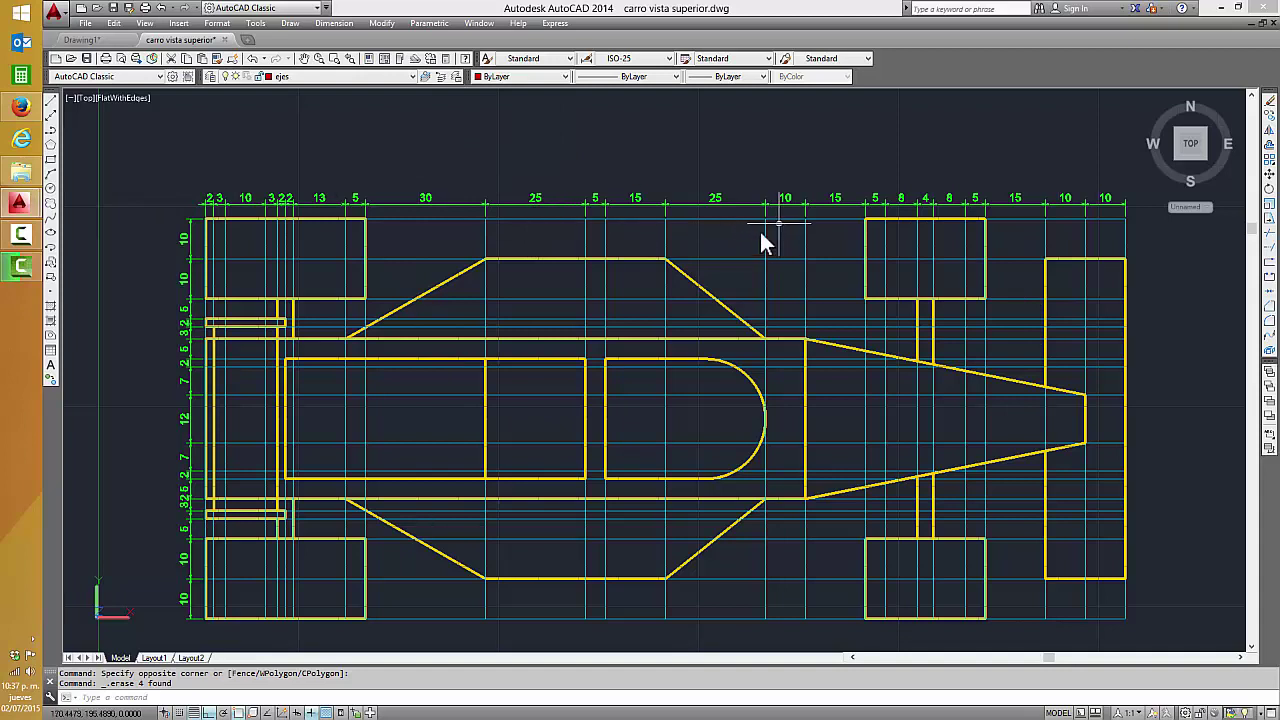
- Add a 230 linear dimension across the outline's top edge, placed above the car
click(338, 25)
click(343, 54)
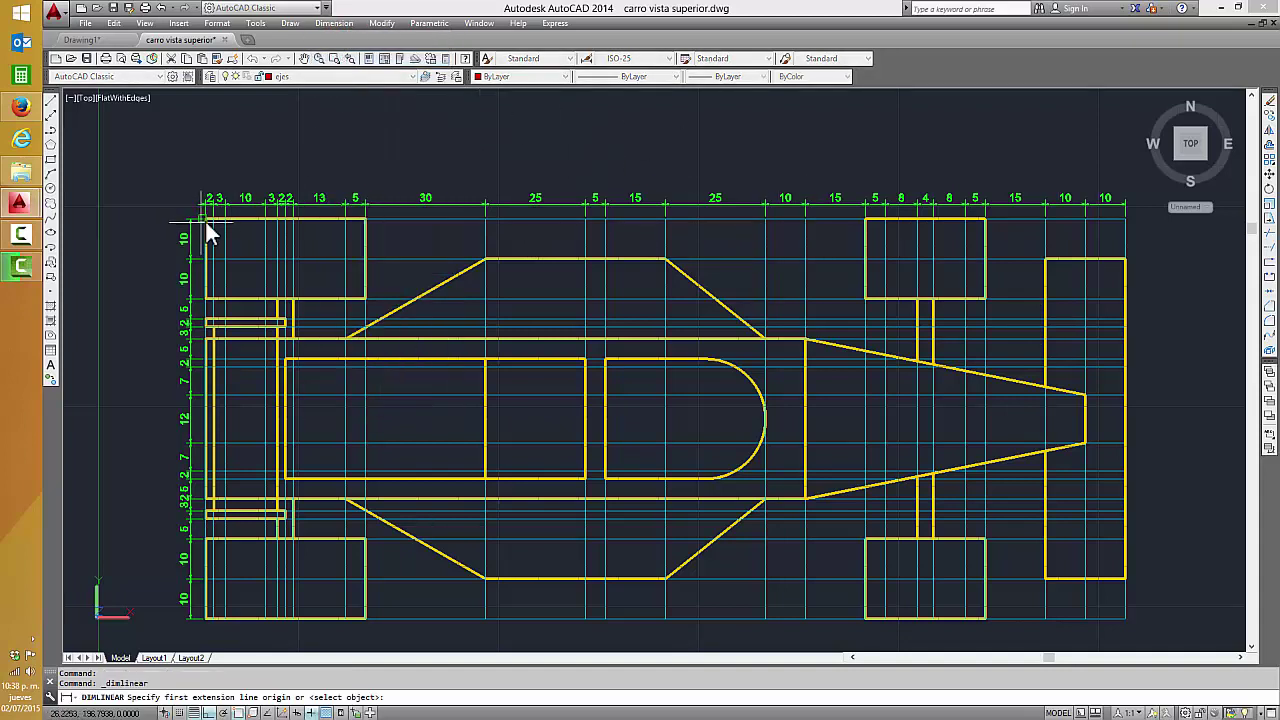
click(205, 219)
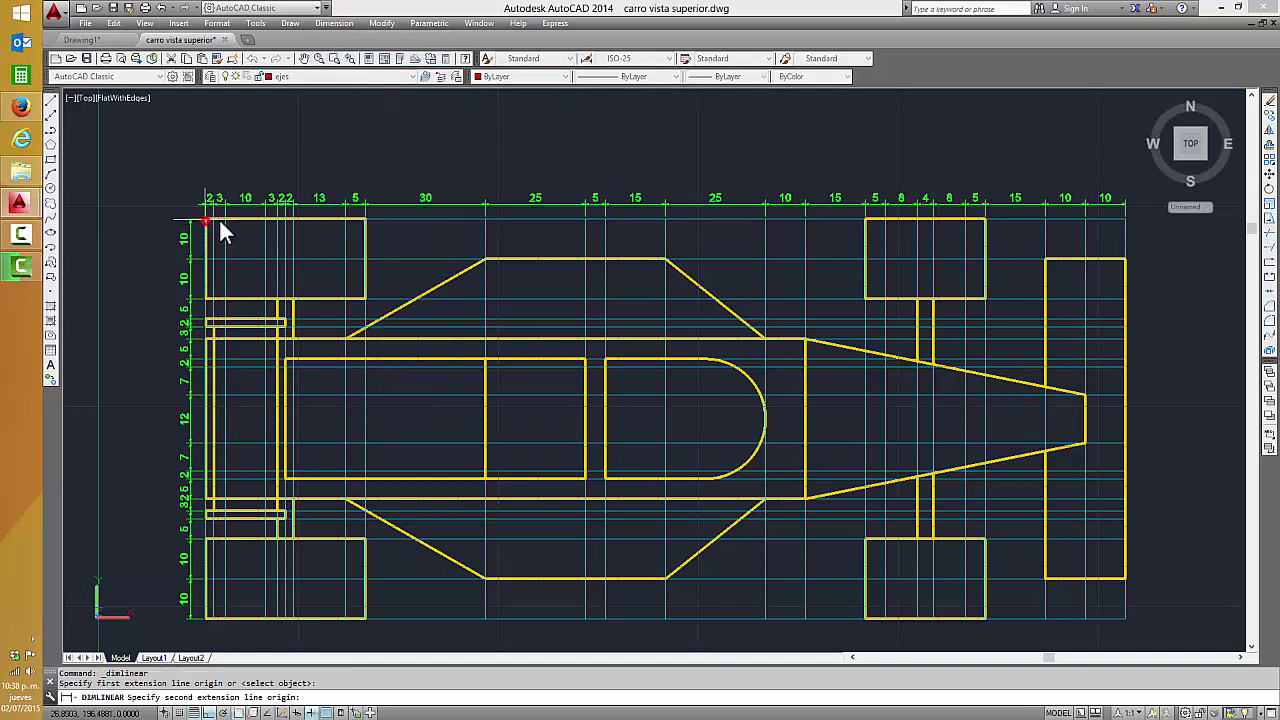
click(1127, 218)
click(1068, 147)
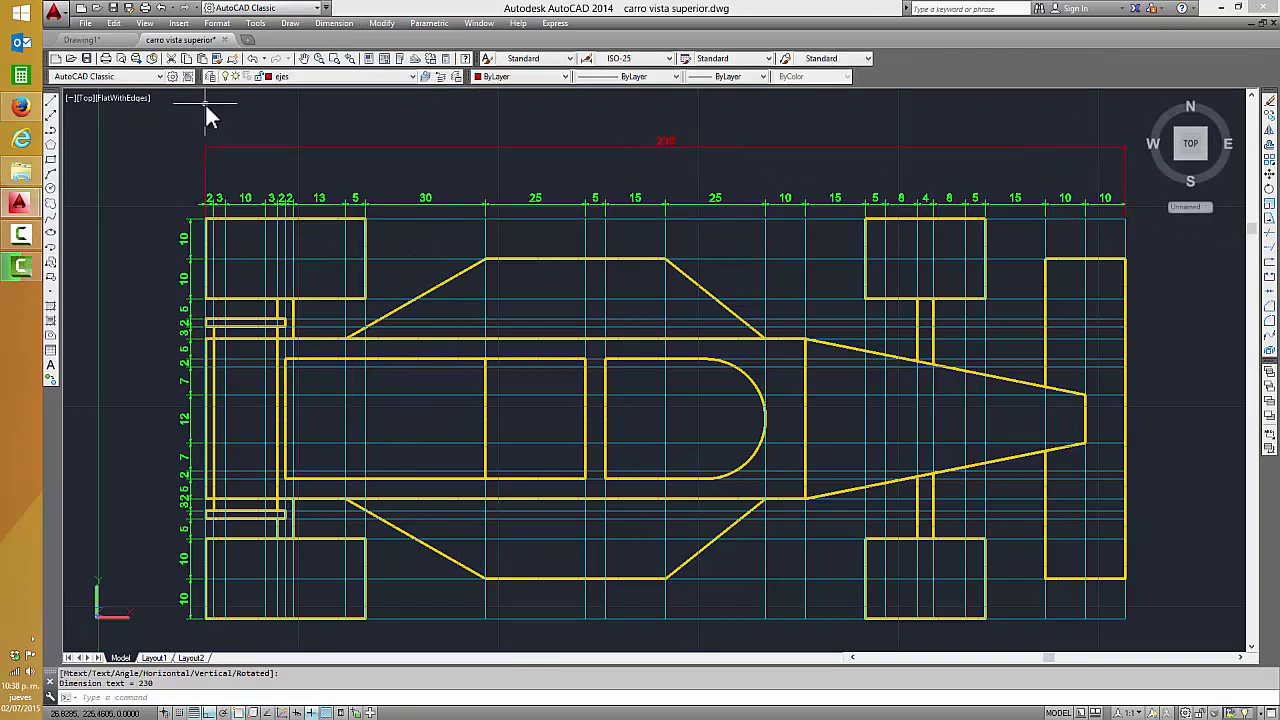
- Add a 100 linear dimension along the outline's left side
key(Return)
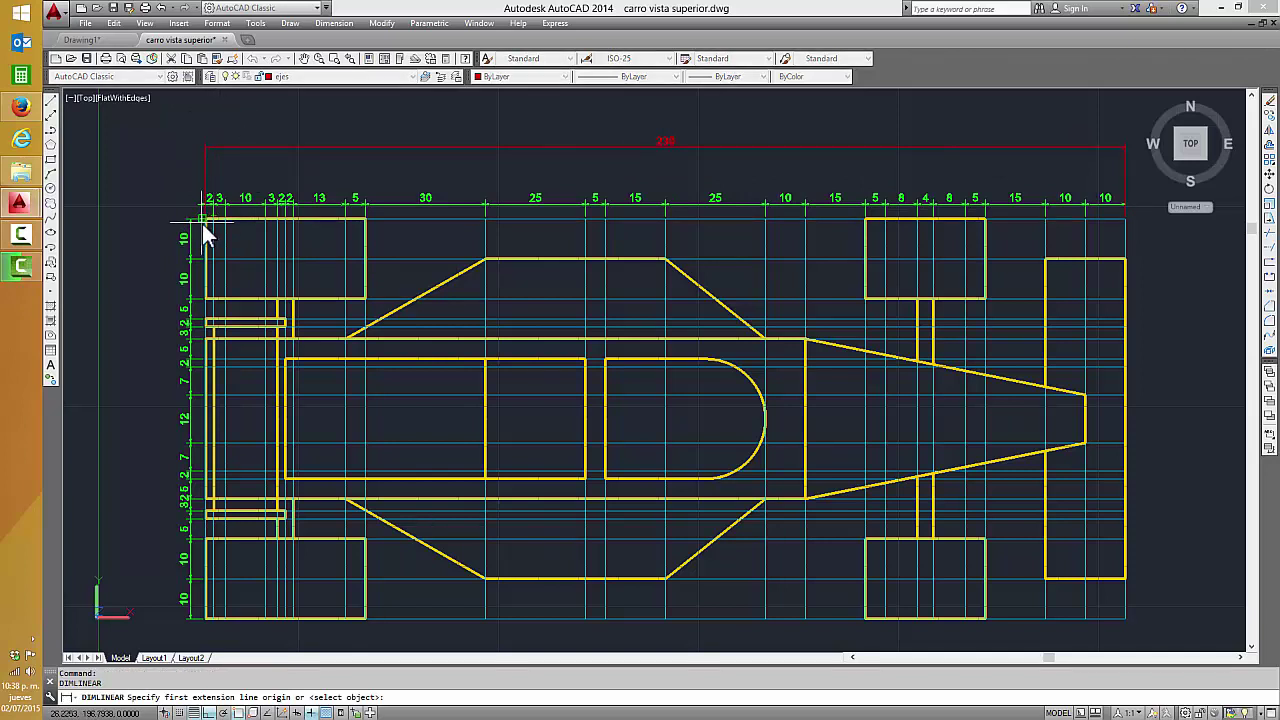
click(207, 222)
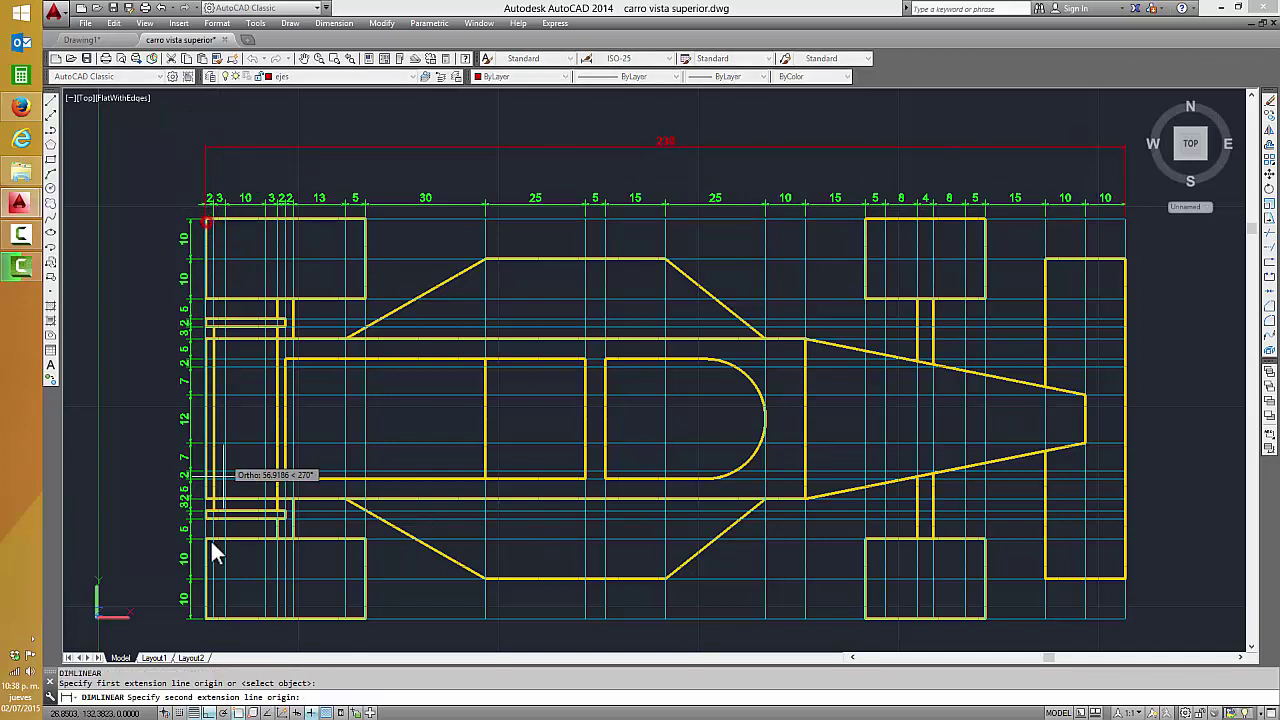
click(205, 619)
click(157, 602)
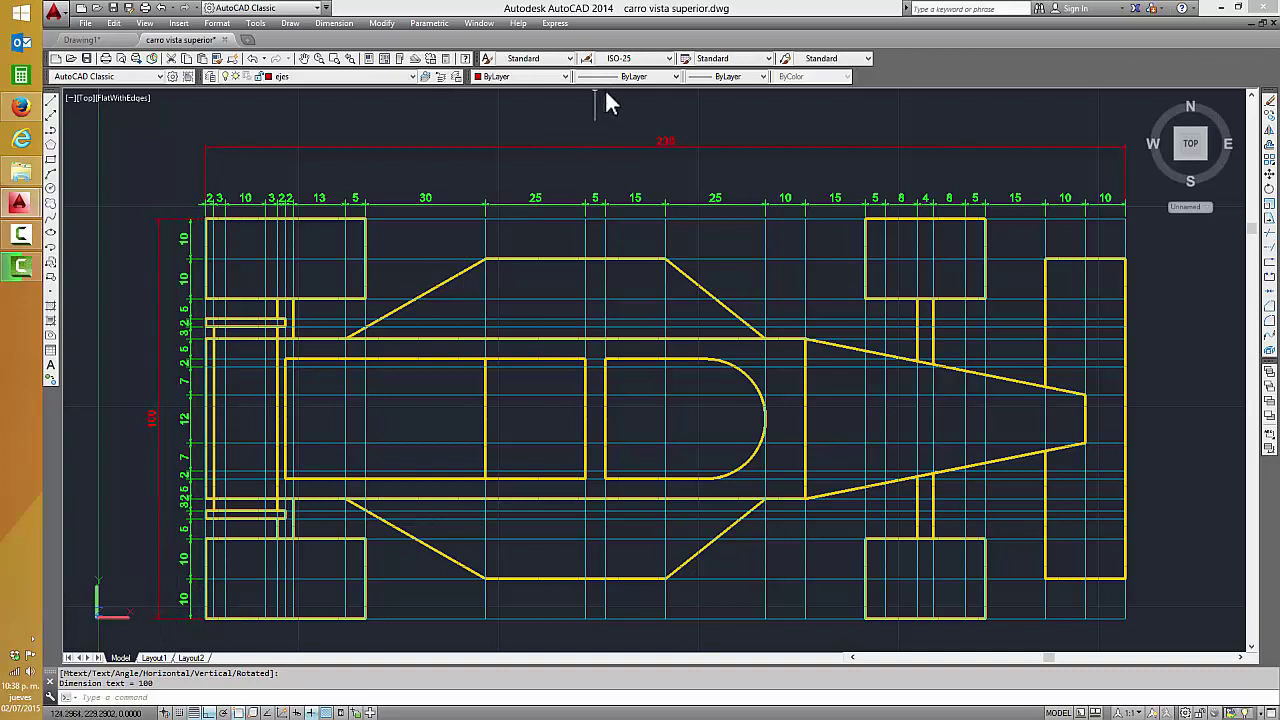
click(334, 23)
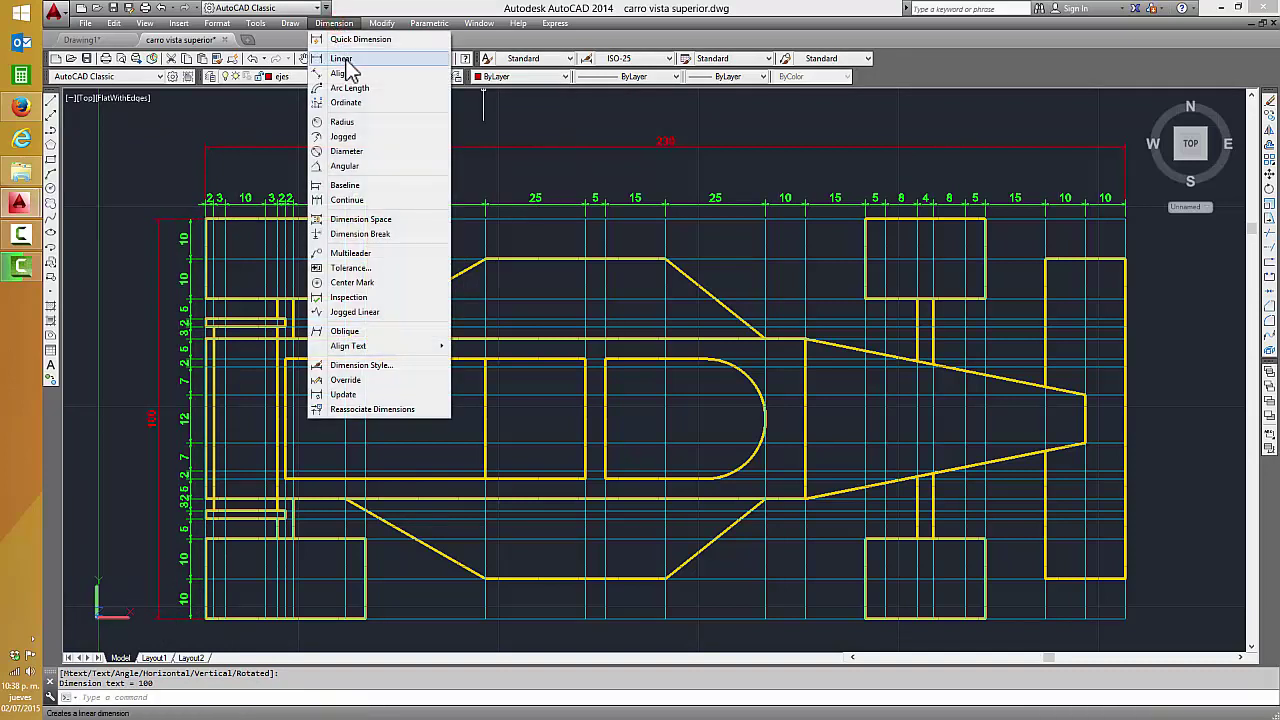
- Cancel the pending linear dimension and erase the 230 and 100 dimensions
click(345, 58)
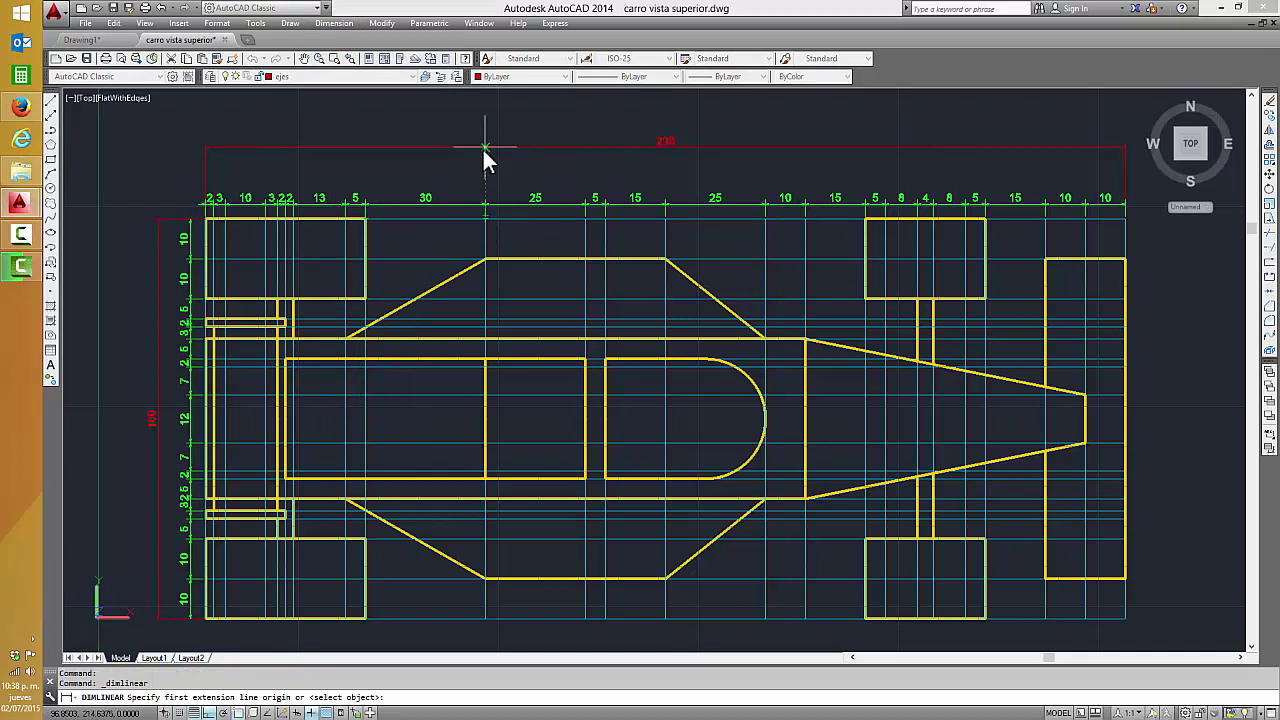
key(Escape)
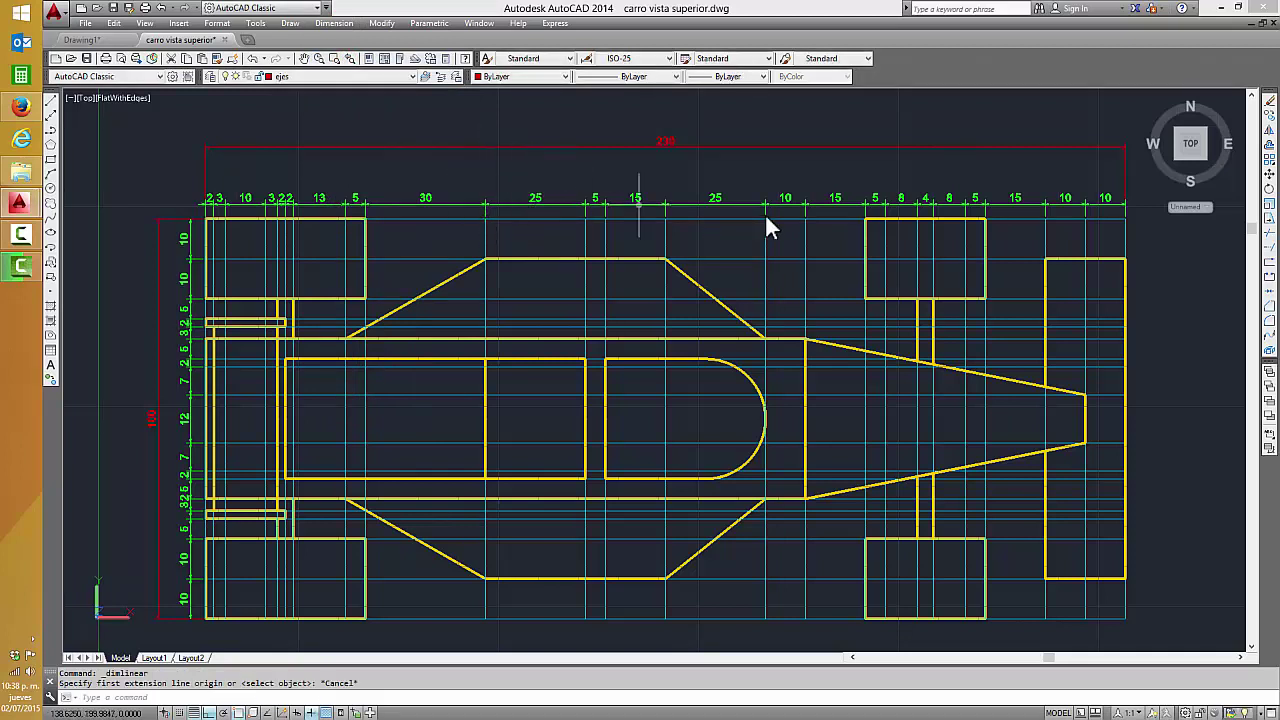
click(750, 163)
click(593, 117)
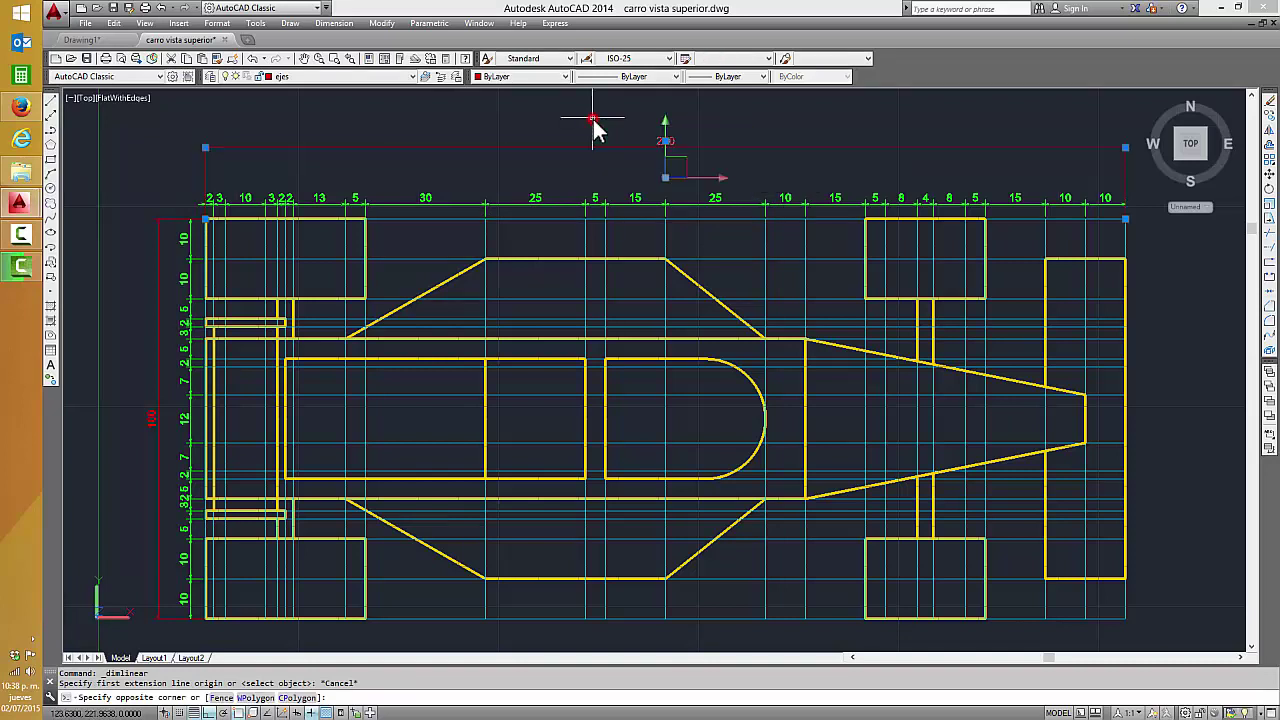
key(Delete)
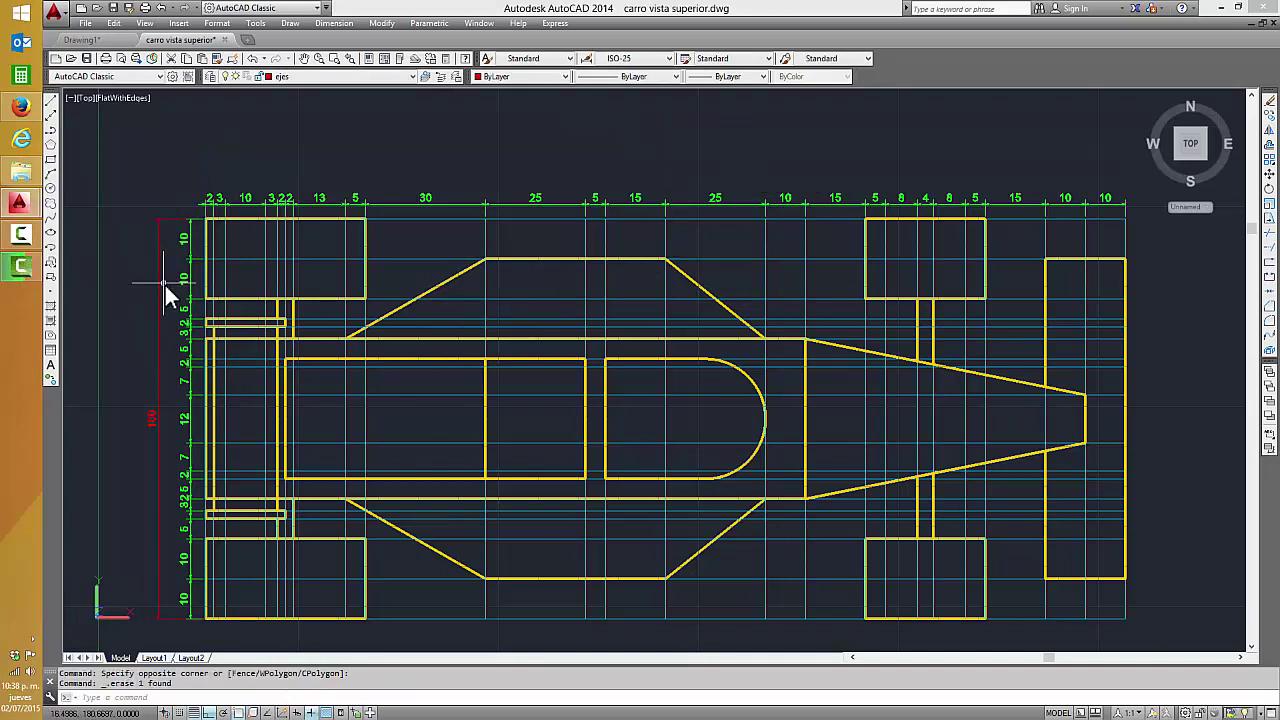
click(165, 285)
click(138, 249)
key(Delete)
- Turn off the acotaciones and figura layers so only the cyan construction grid remains
click(347, 79)
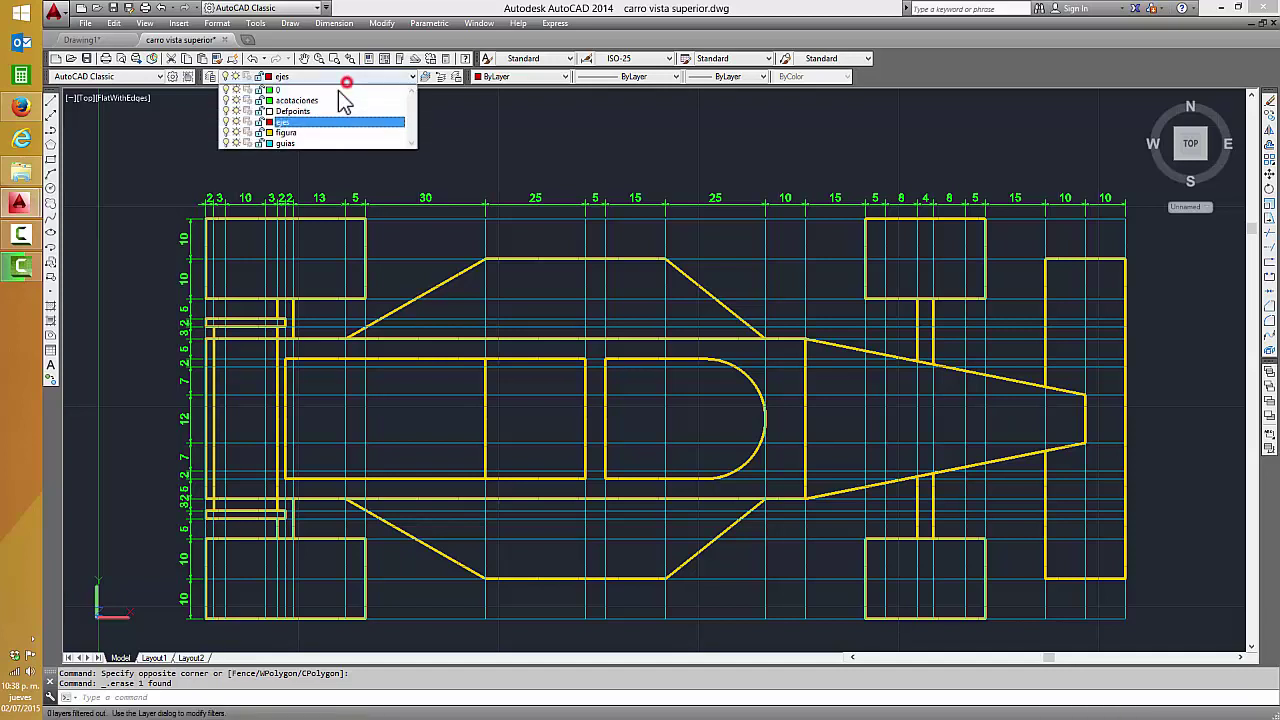
click(225, 100)
click(225, 132)
click(170, 160)
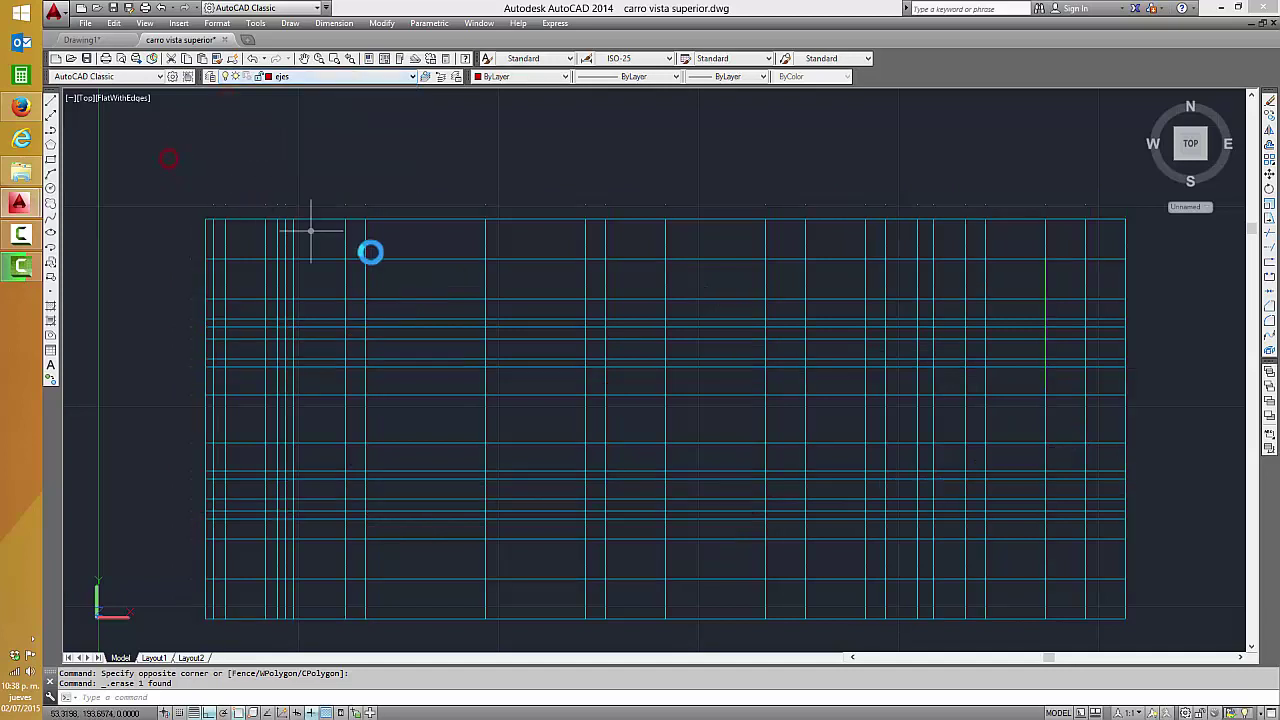
middle_drag(613, 415, 601, 395)
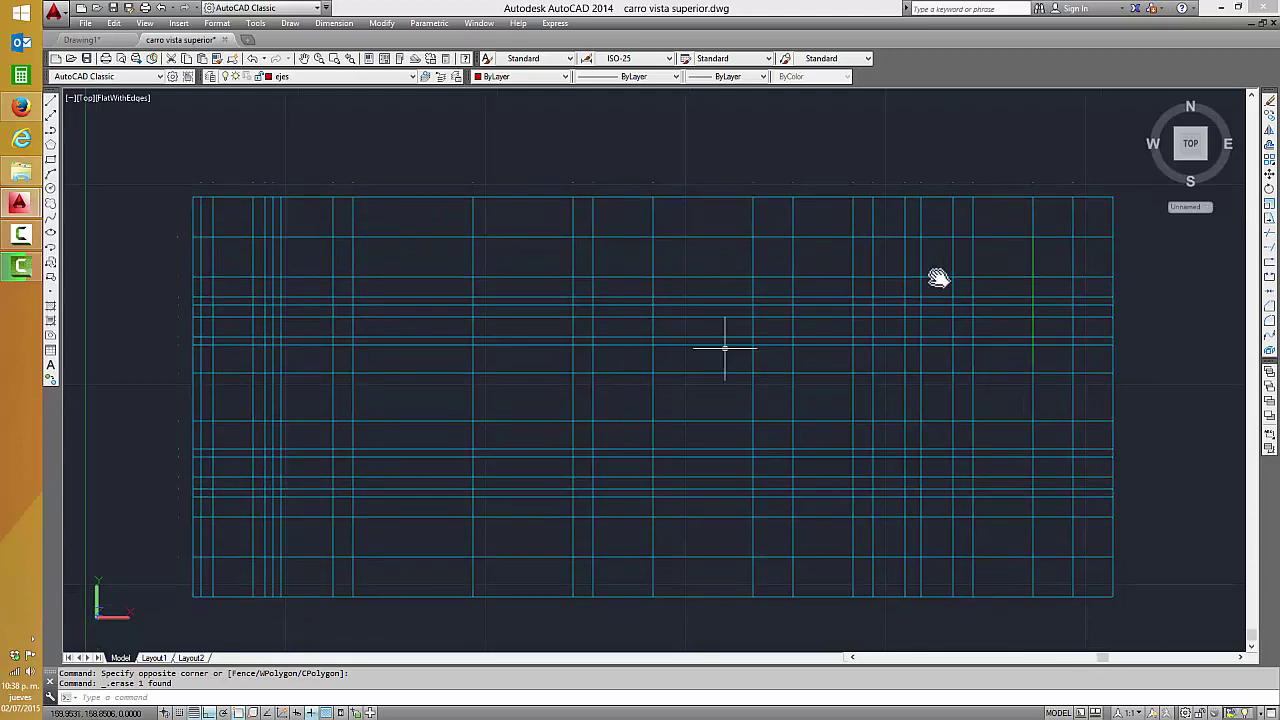
click(997, 219)
click(1054, 380)
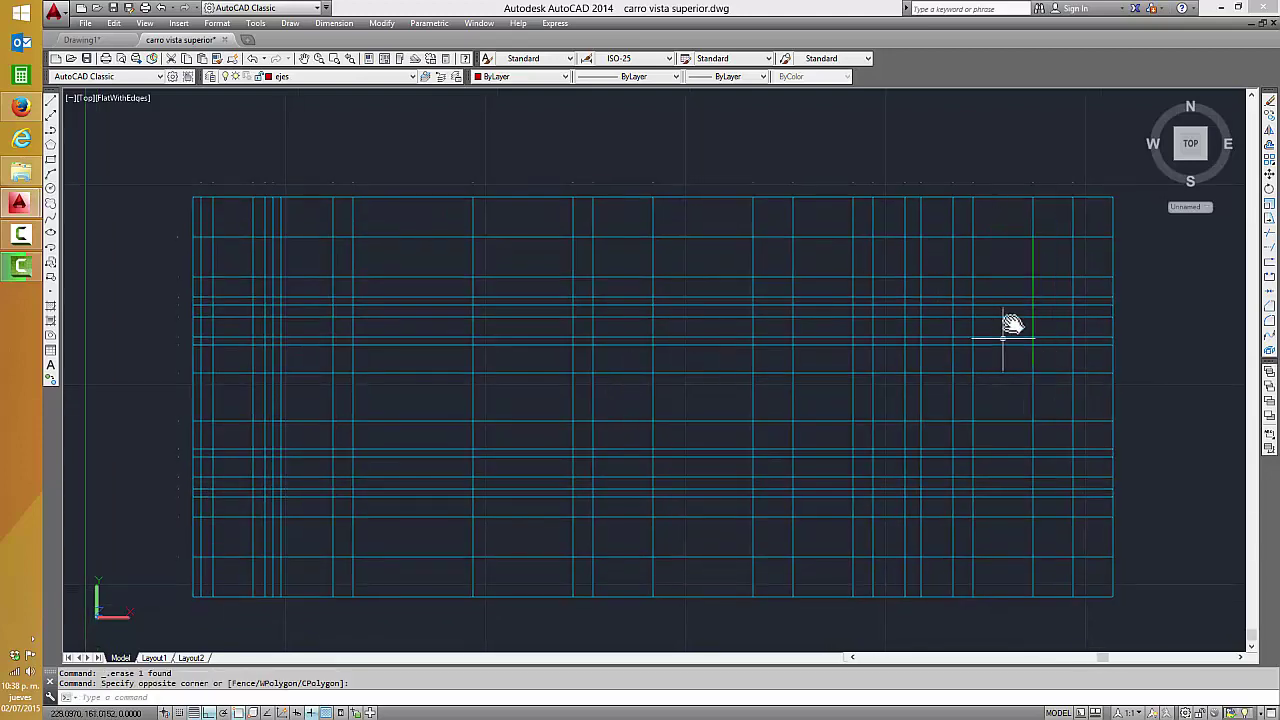
click(1034, 255)
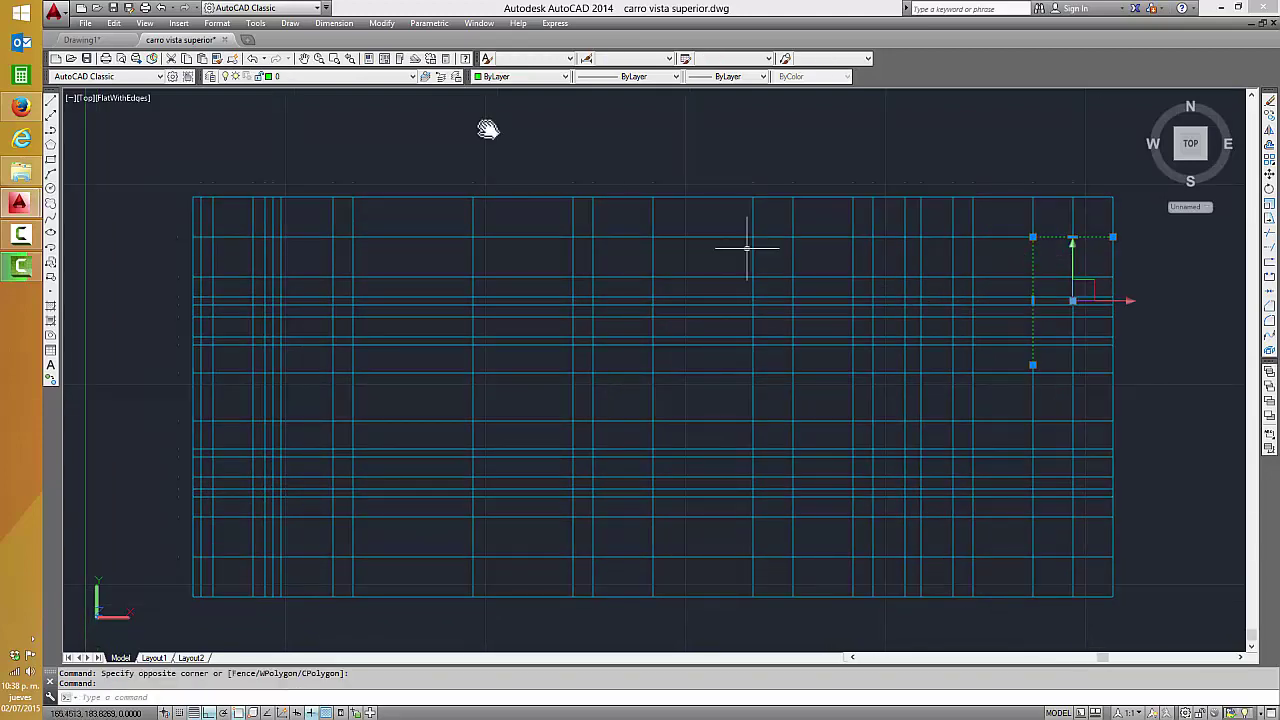
click(376, 78)
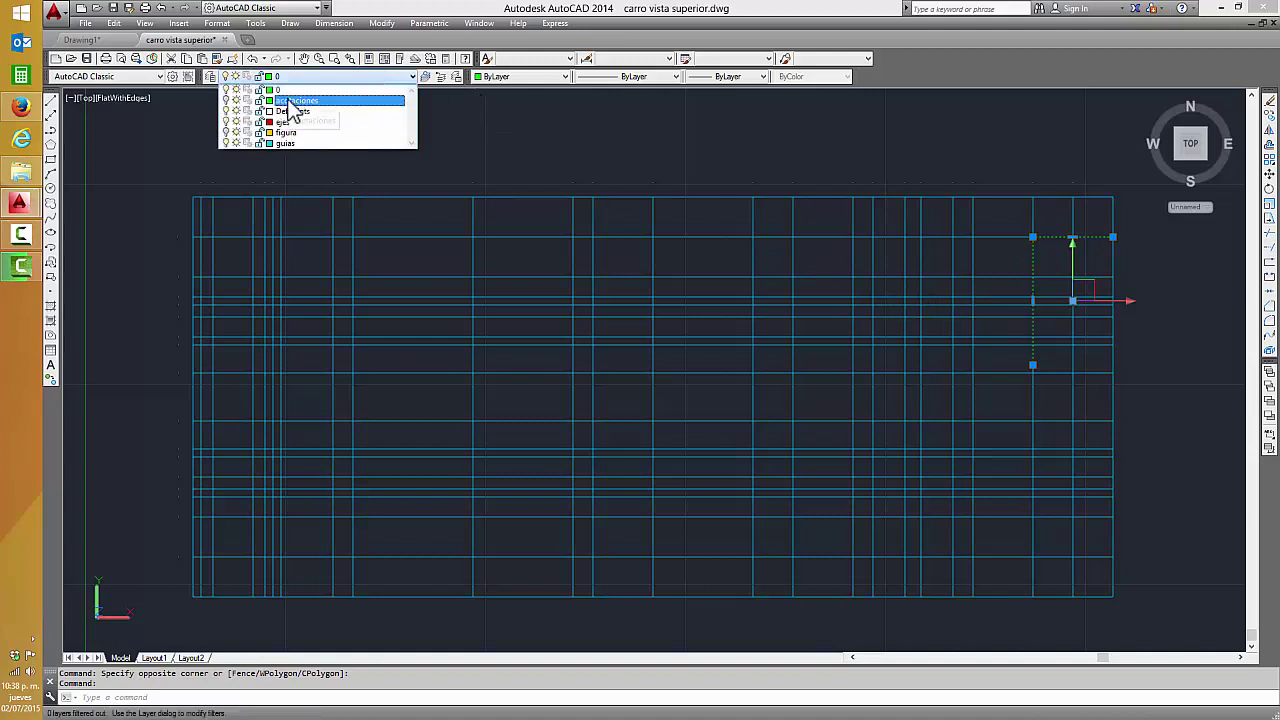
click(300, 121)
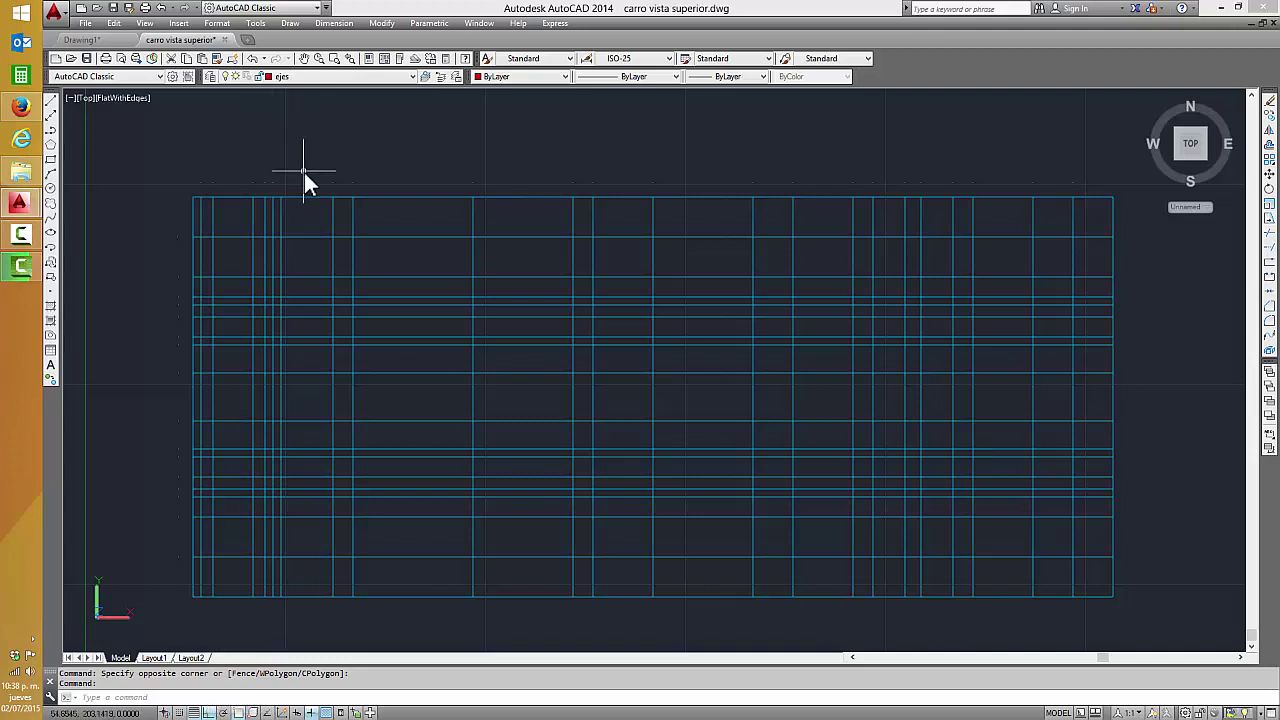
- Draw a long red horizontal line above the grid with ortho turned off
text(l)
key(Return)
click(435, 134)
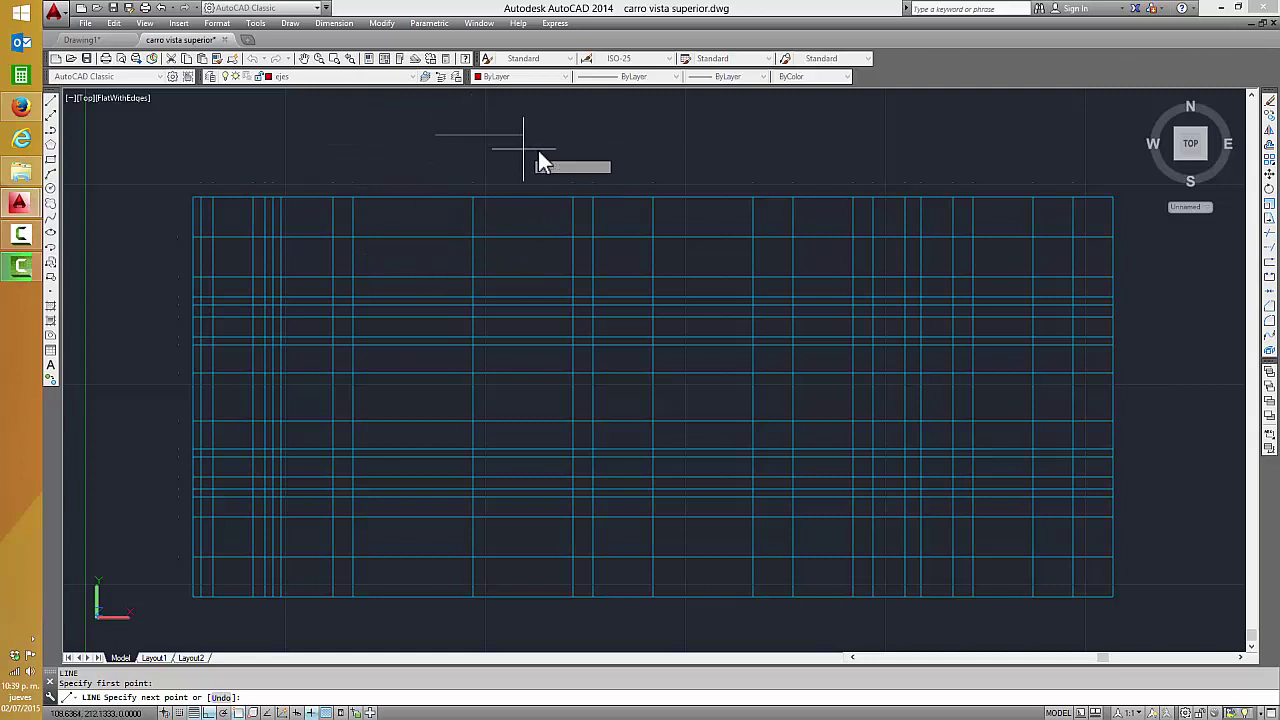
key(F8)
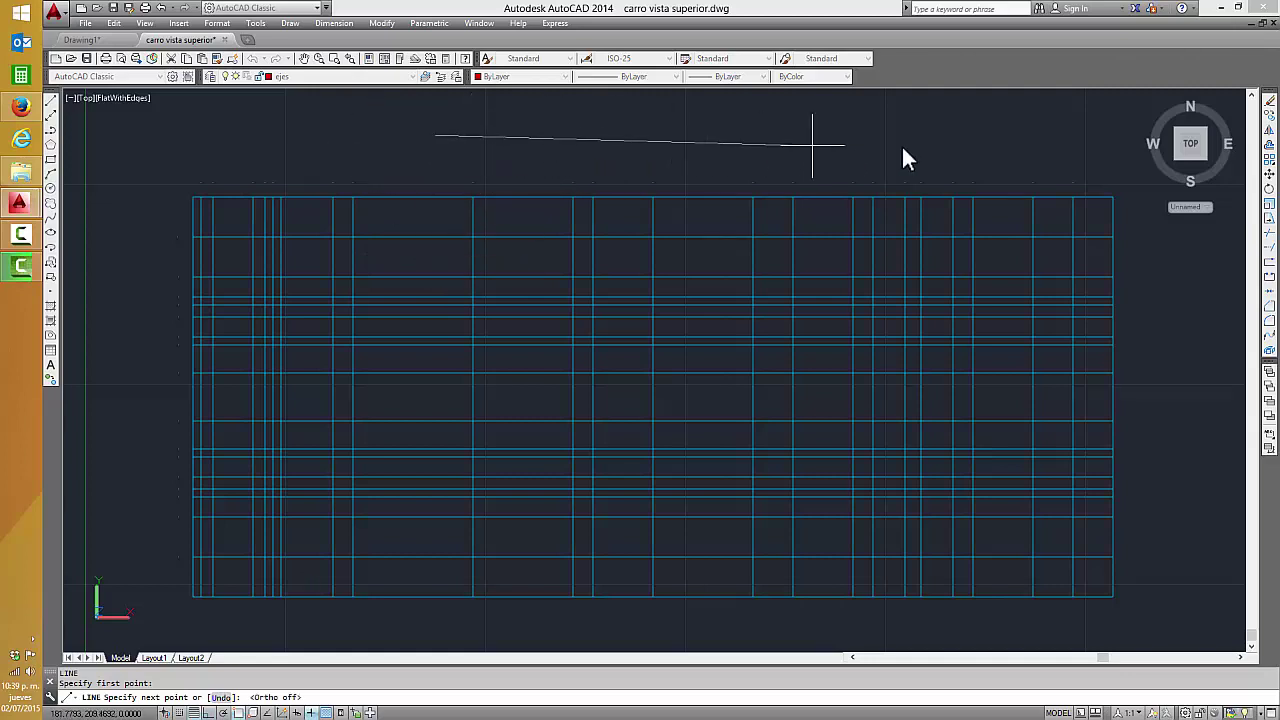
click(1115, 133)
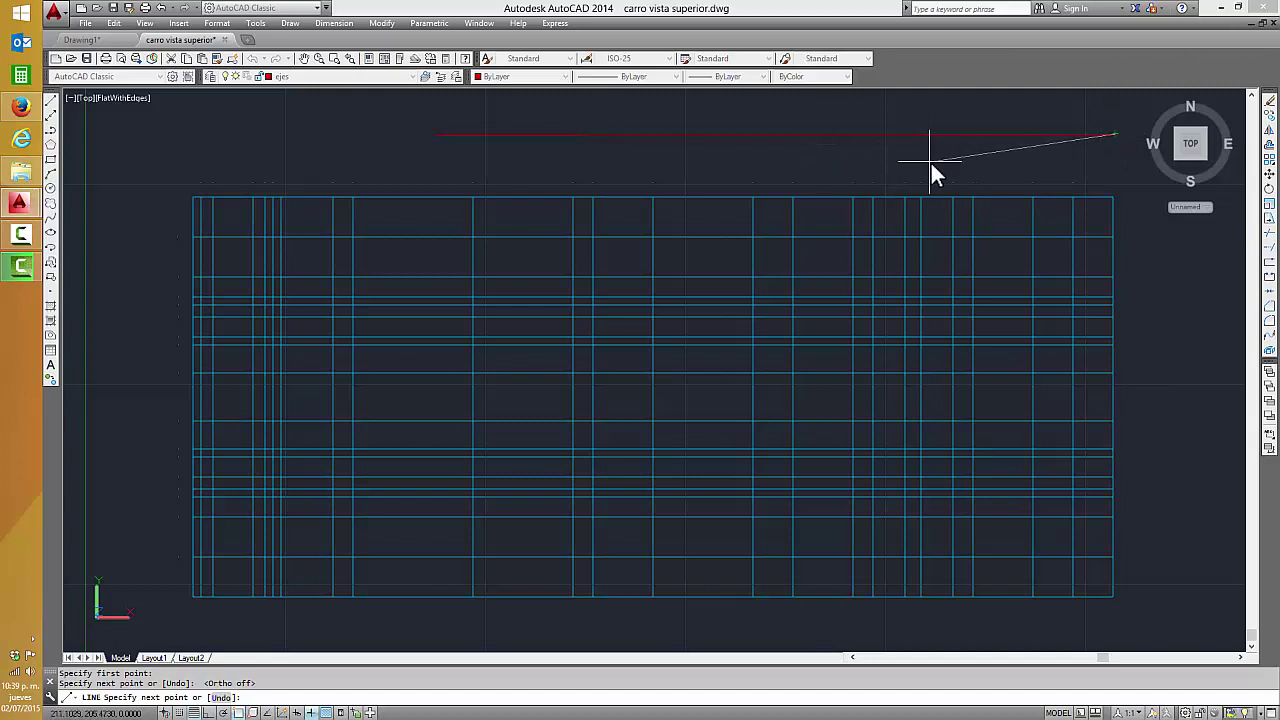
key(Return)
- Erase that red horizontal line from above the grid
click(912, 128)
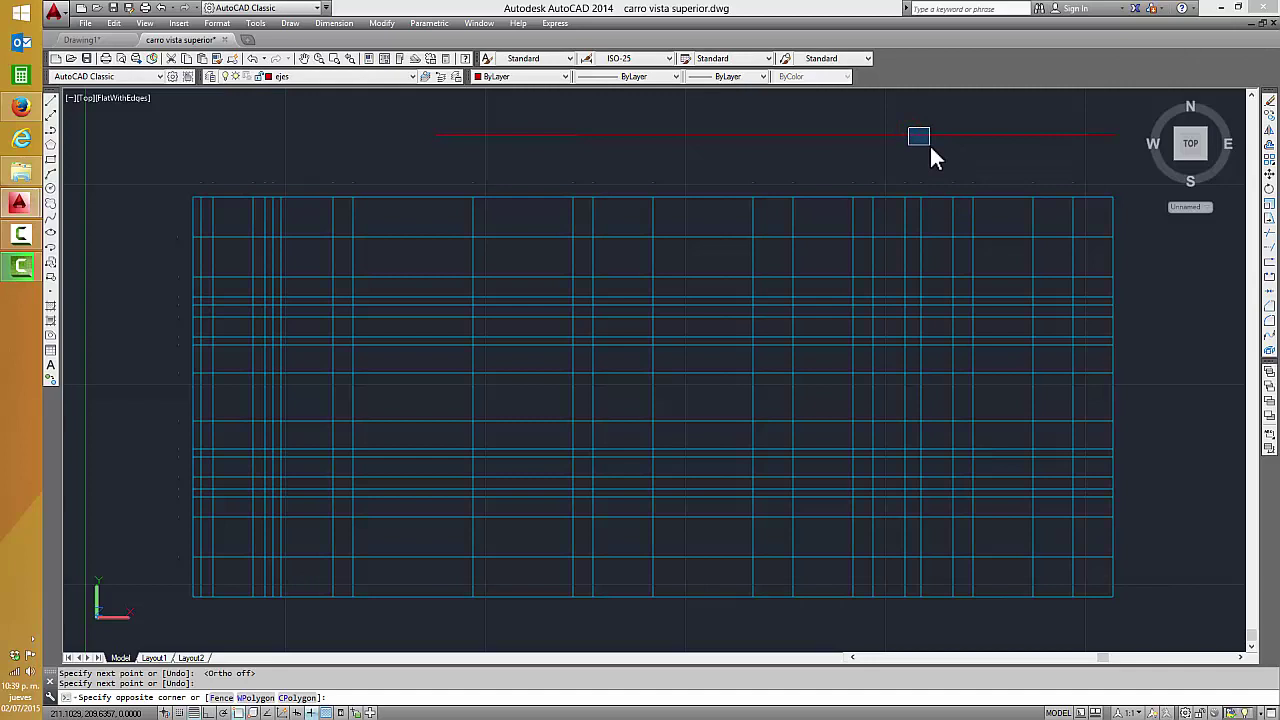
key(Escape)
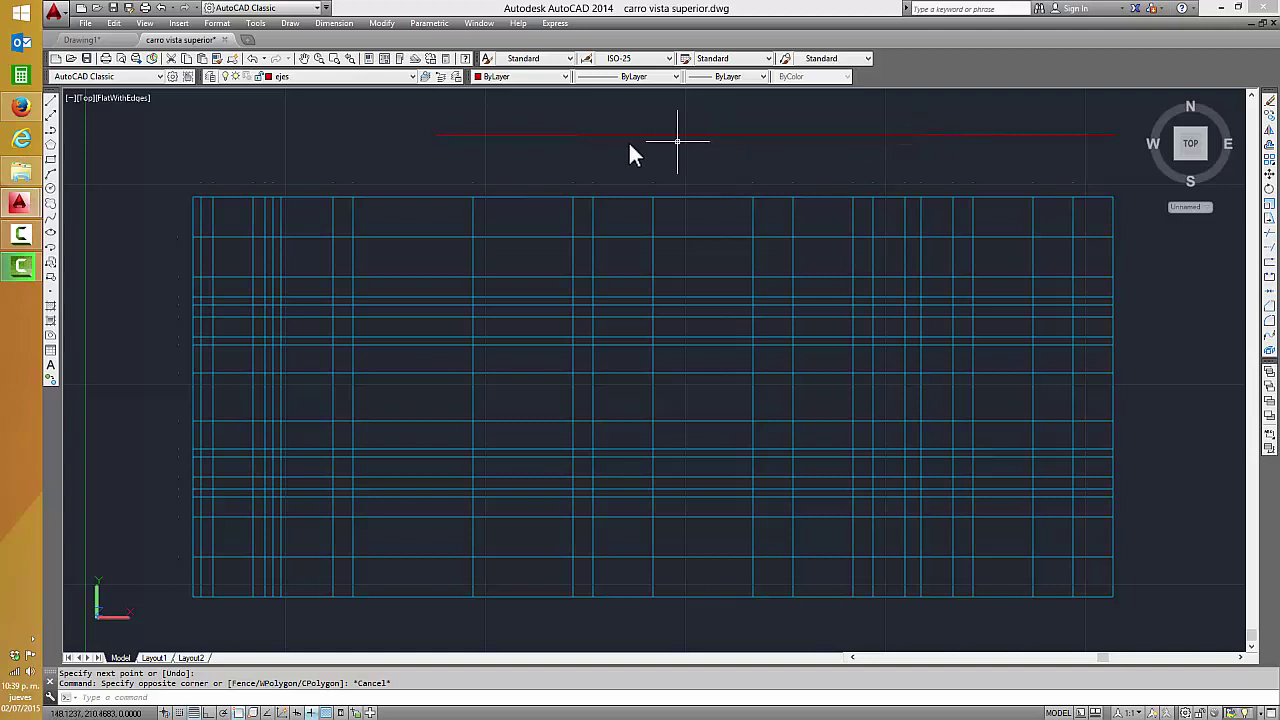
click(998, 152)
click(793, 130)
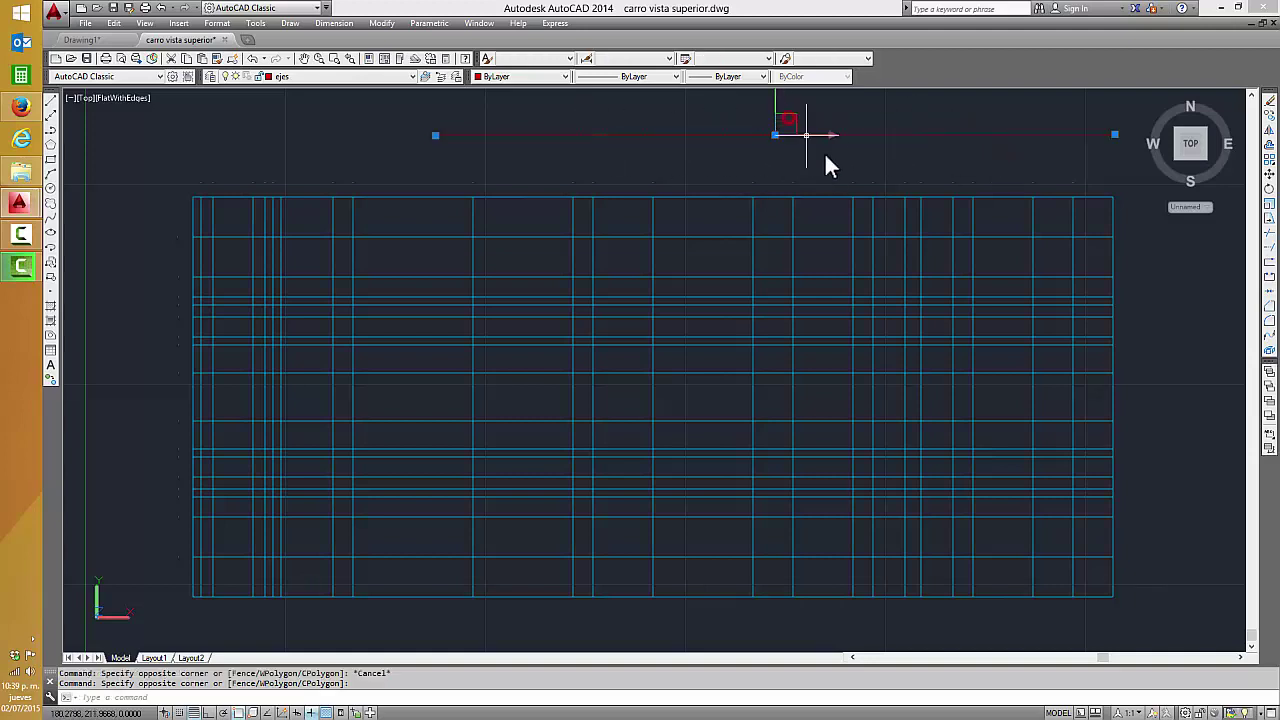
key(Delete)
click(1100, 188)
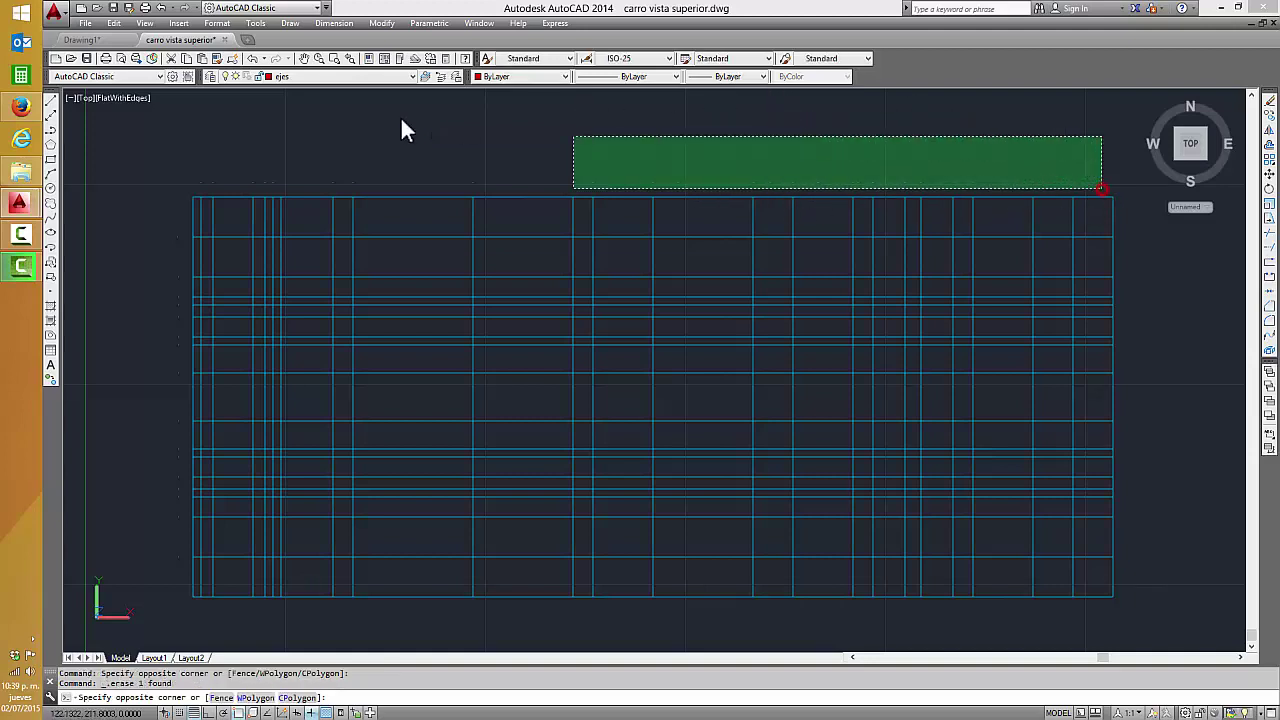
click(228, 104)
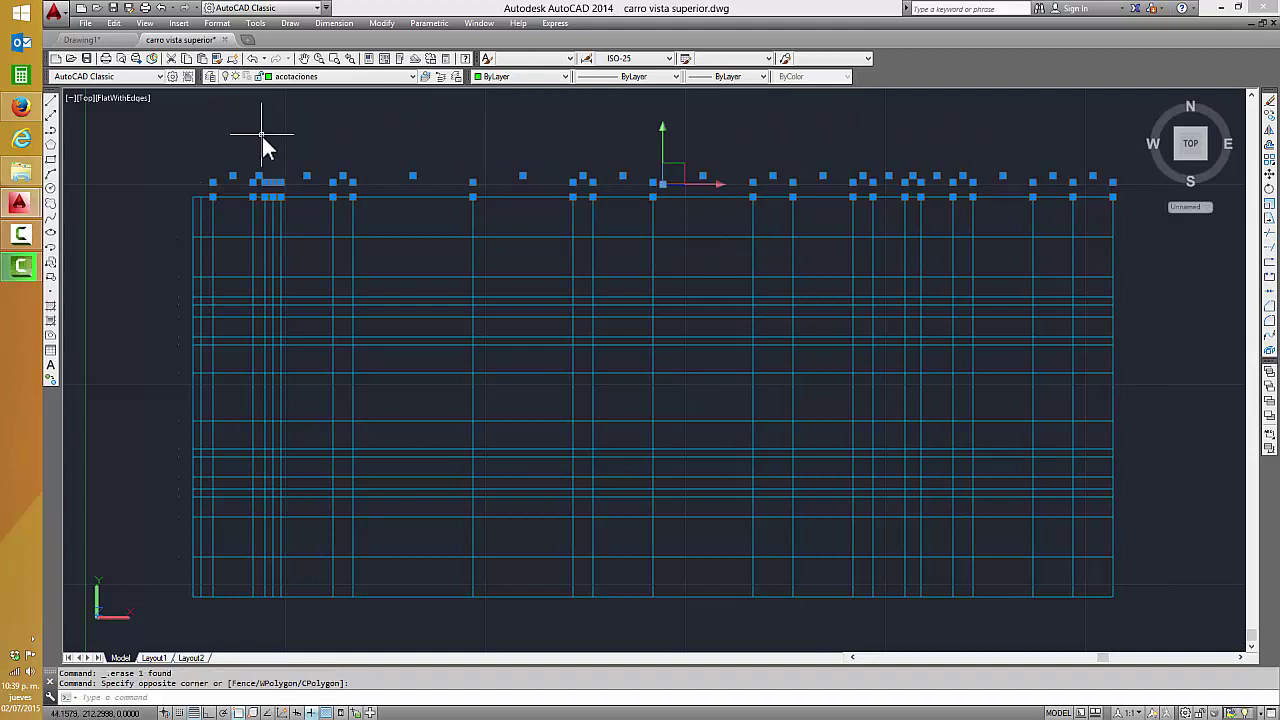
- Thaw the figura layer so the yellow car outline shows over the grid
key(Escape)
key(Escape)
click(321, 80)
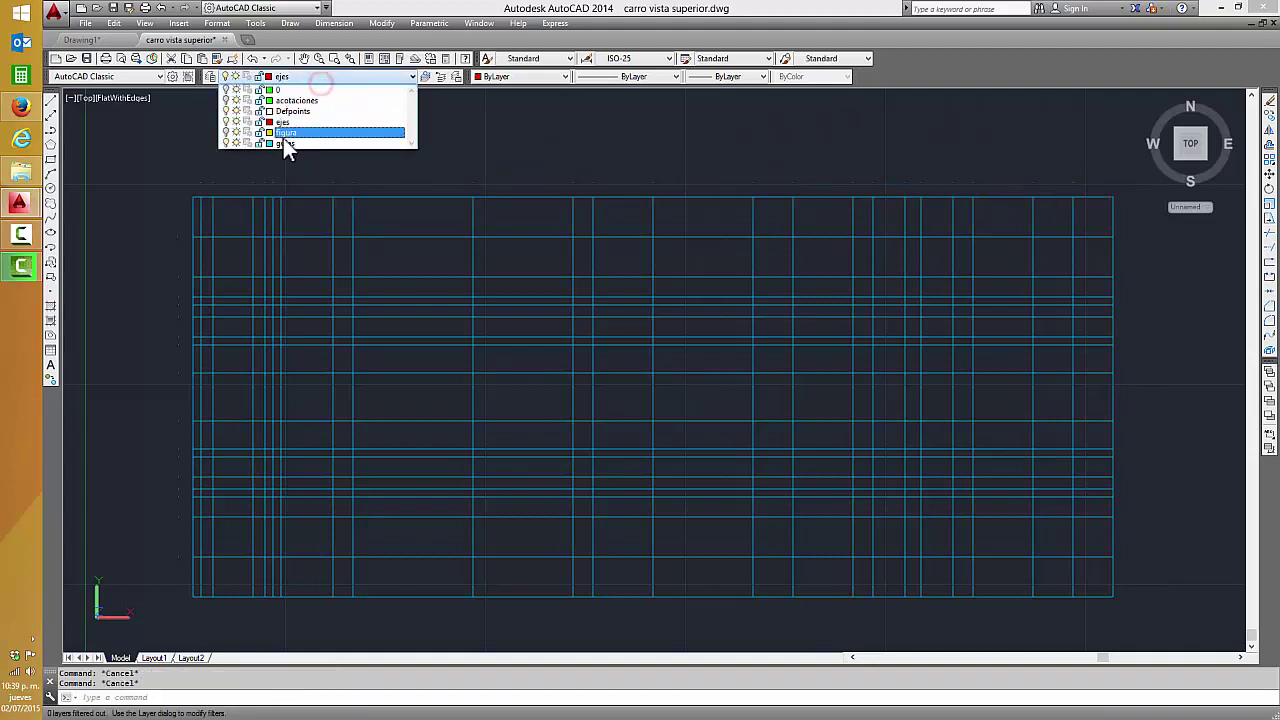
click(236, 132)
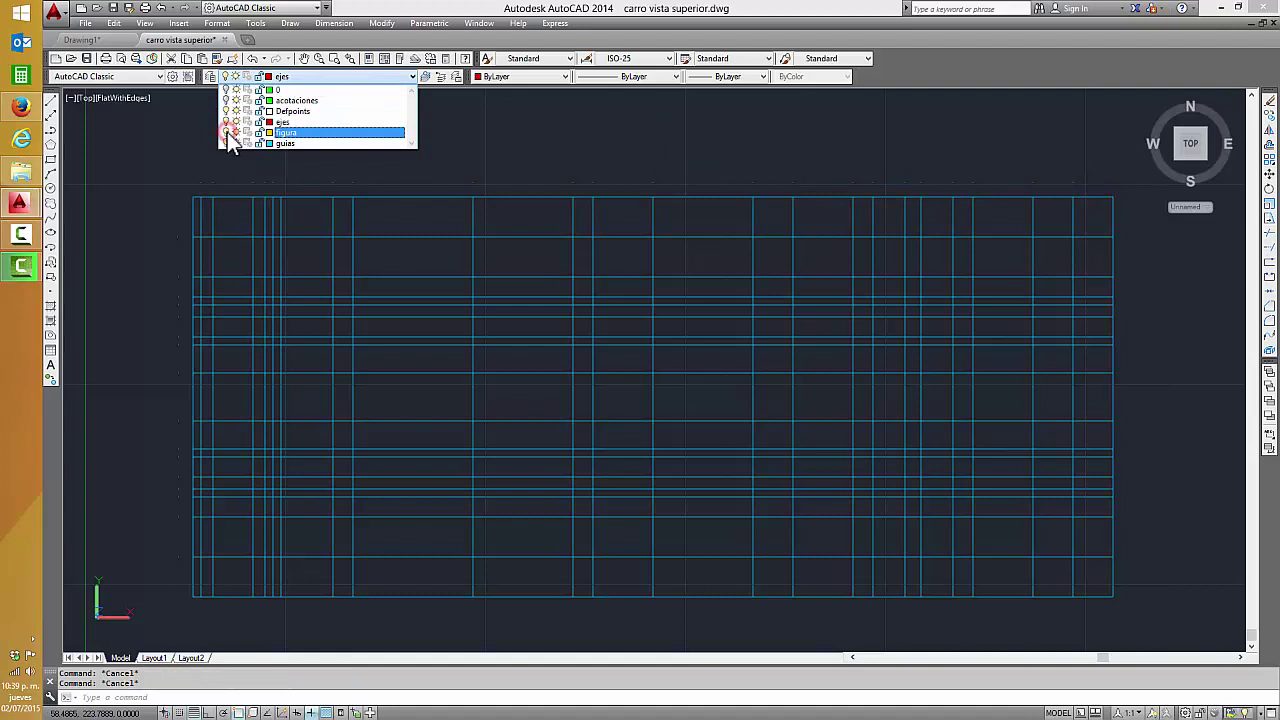
click(201, 141)
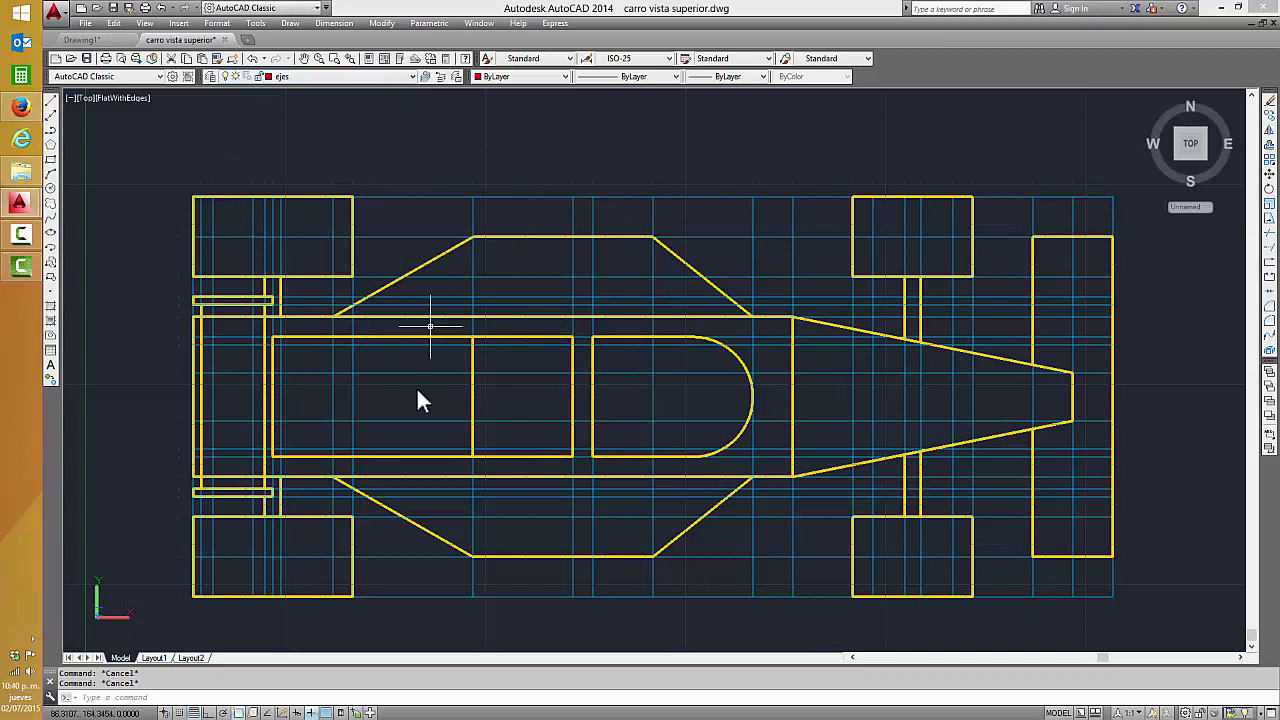
- Turn off the guias layer so the cyan construction lines are hidden
click(310, 77)
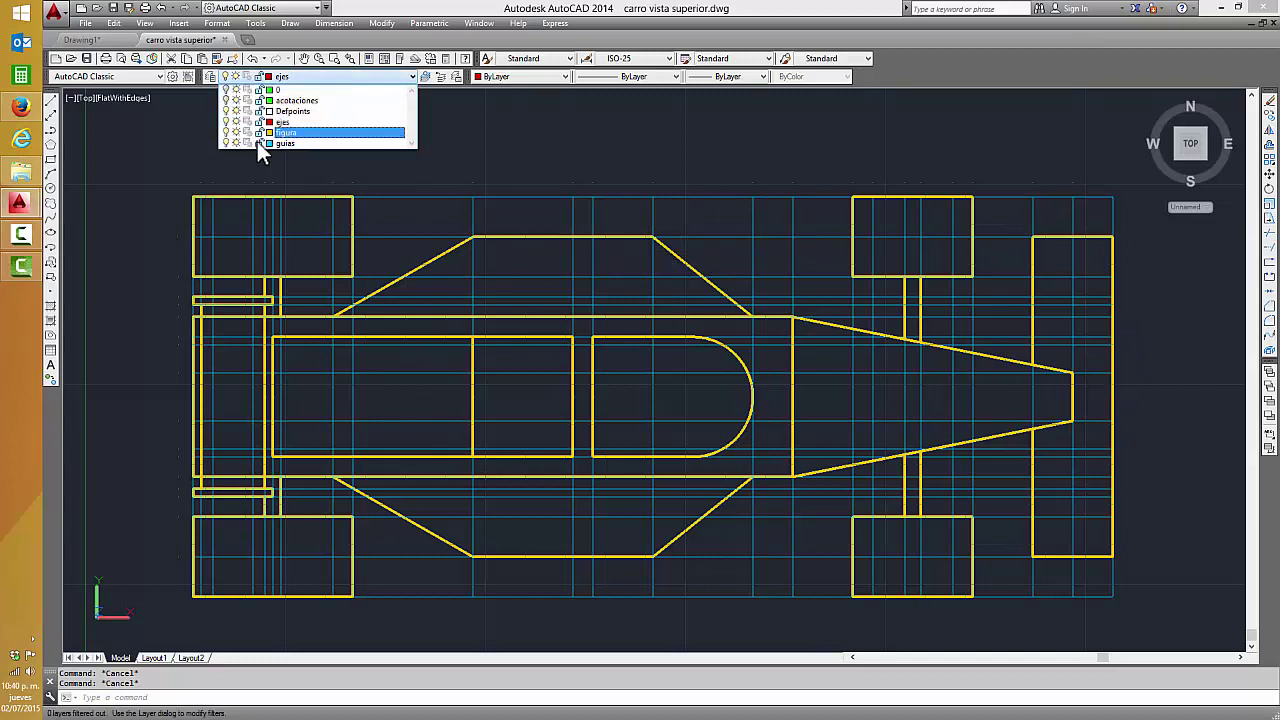
click(225, 143)
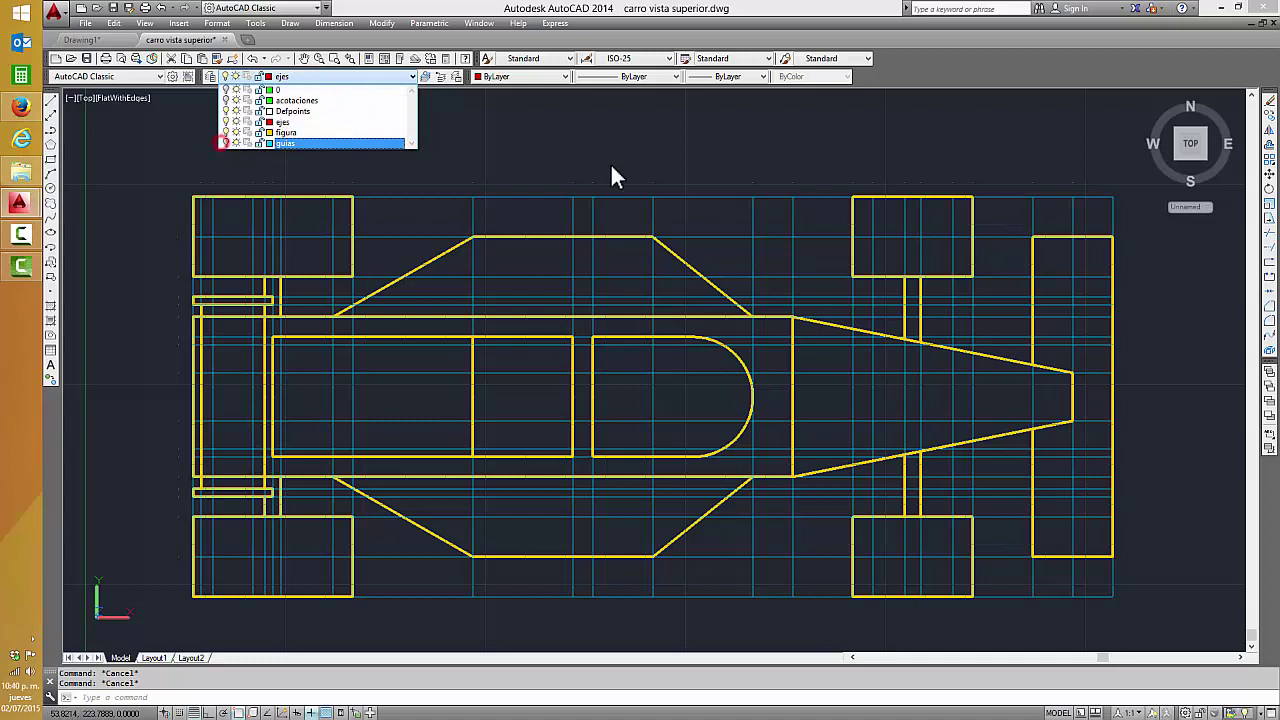
click(692, 168)
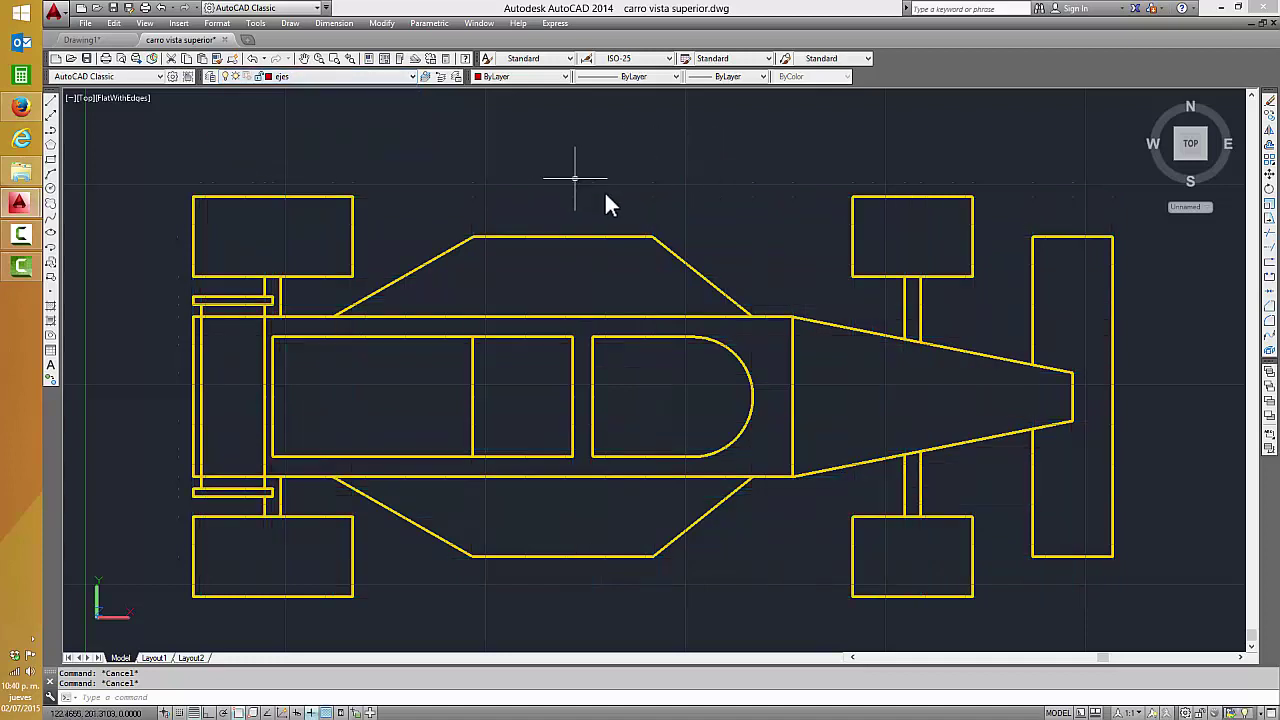
- Erase the leftover construction objects with two crossing selections (23, then 17 objects)
click(1085, 185)
click(166, 114)
key(Delete)
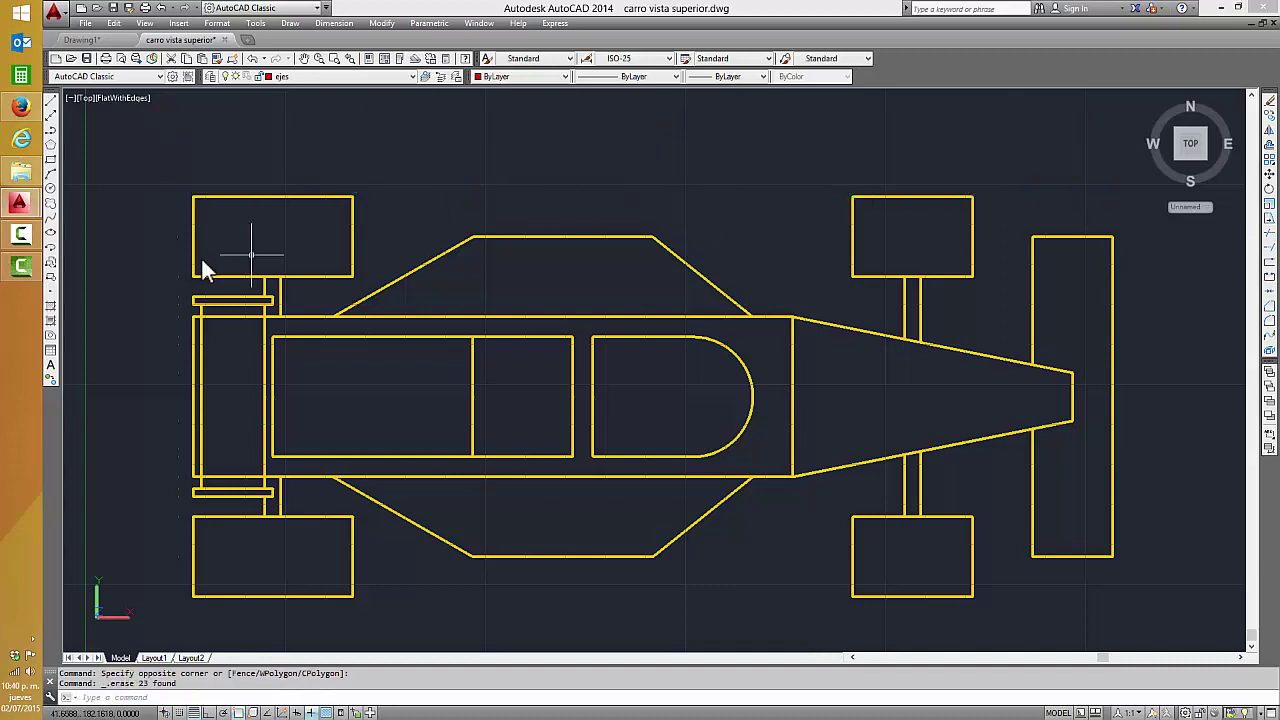
click(182, 588)
click(118, 178)
key(Delete)
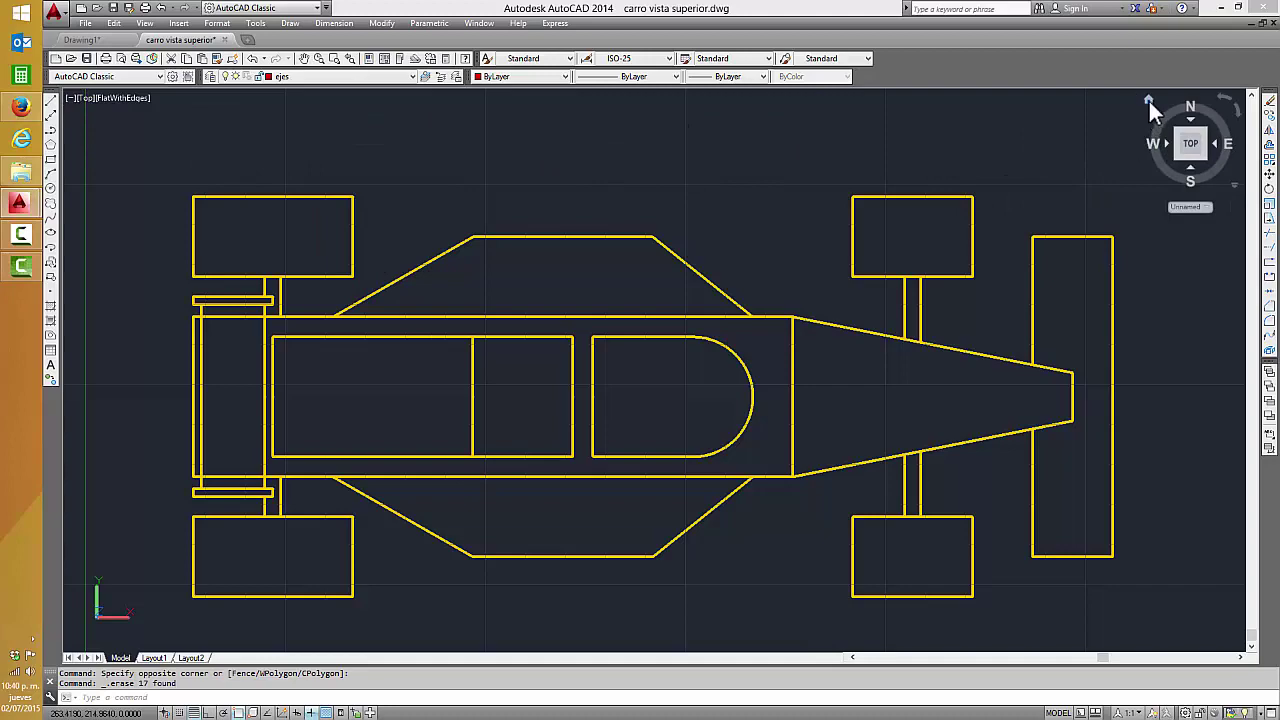
- Delete the stray triangle over the cockpit and view the car from the southeast isometric corner
click(1149, 104)
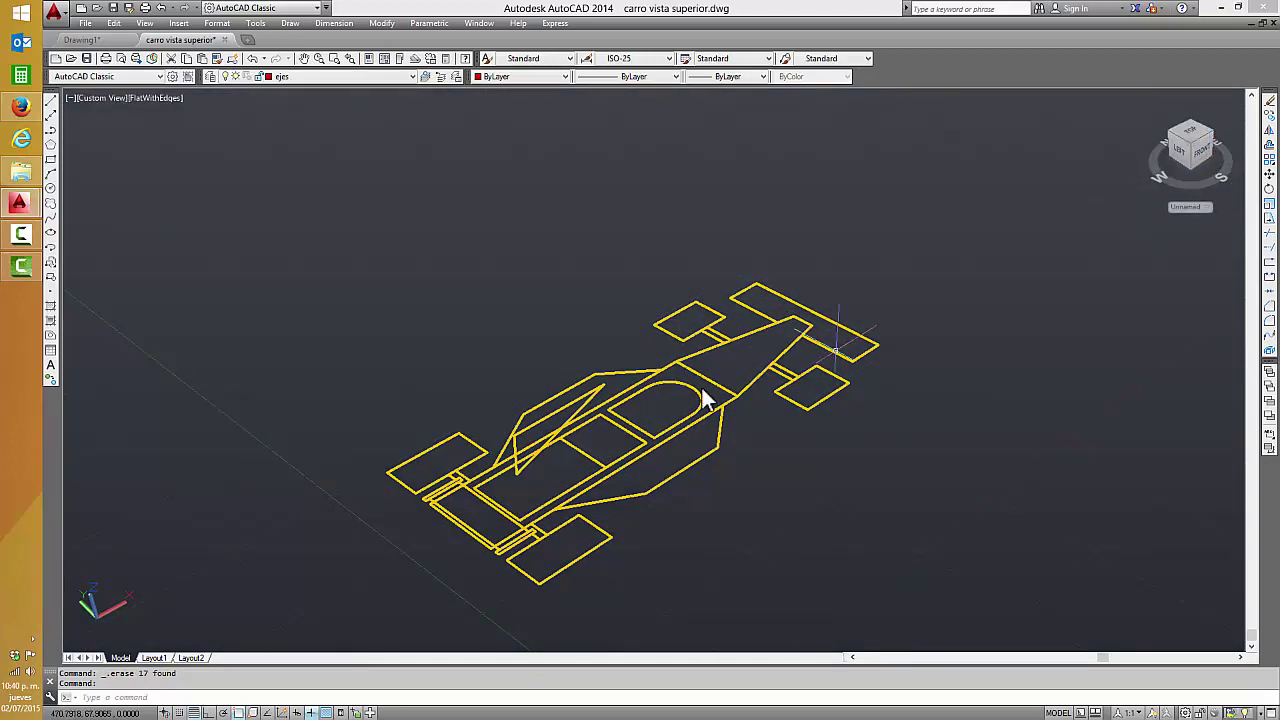
click(572, 410)
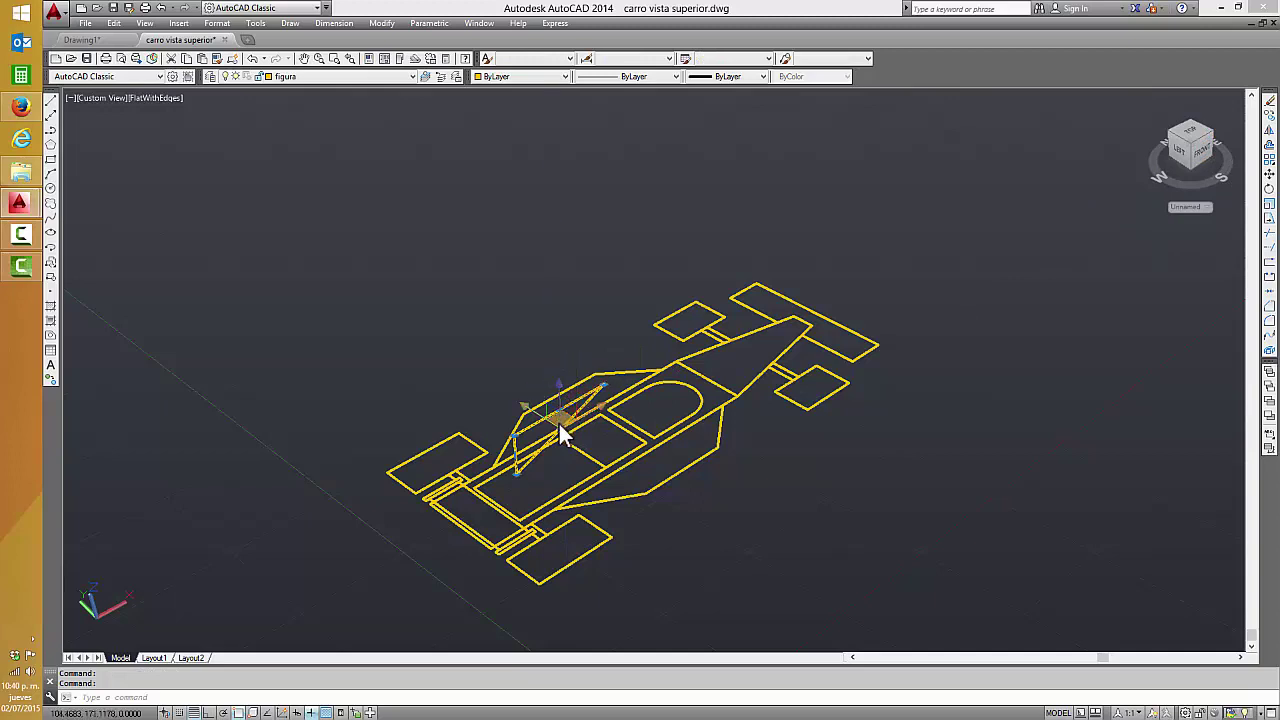
key(Delete)
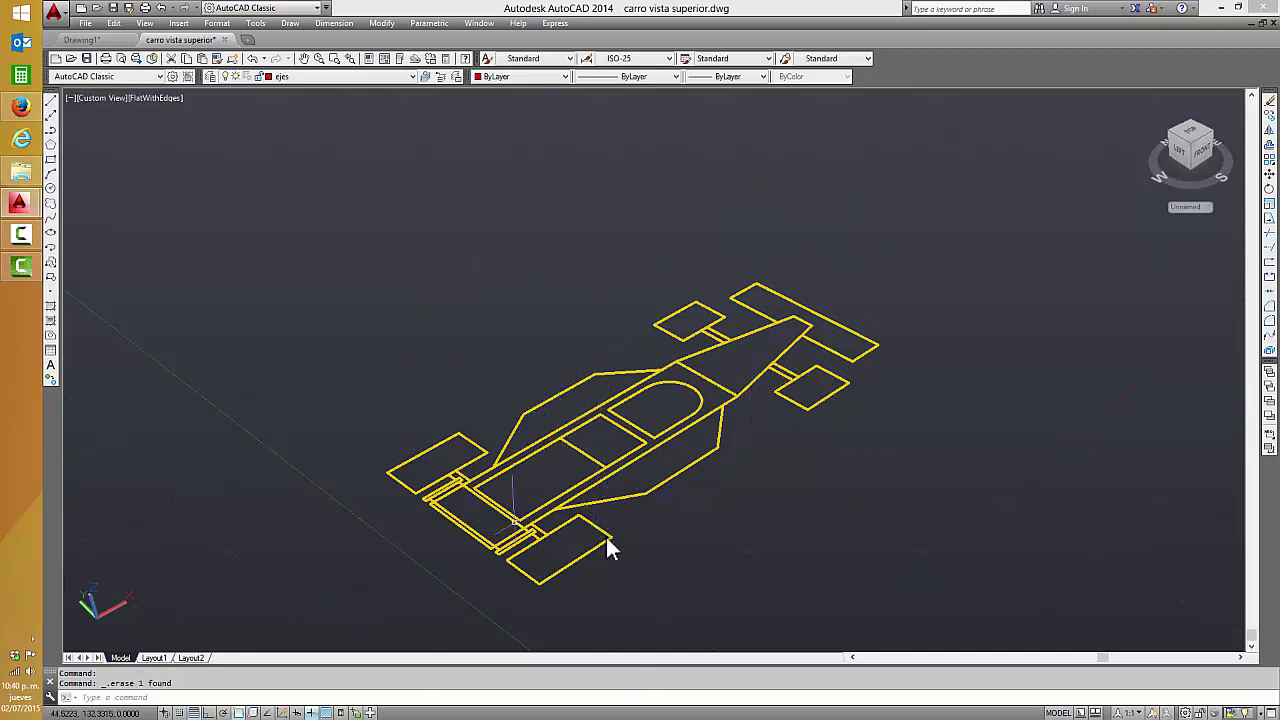
mouse_move(1190, 150)
click(1212, 135)
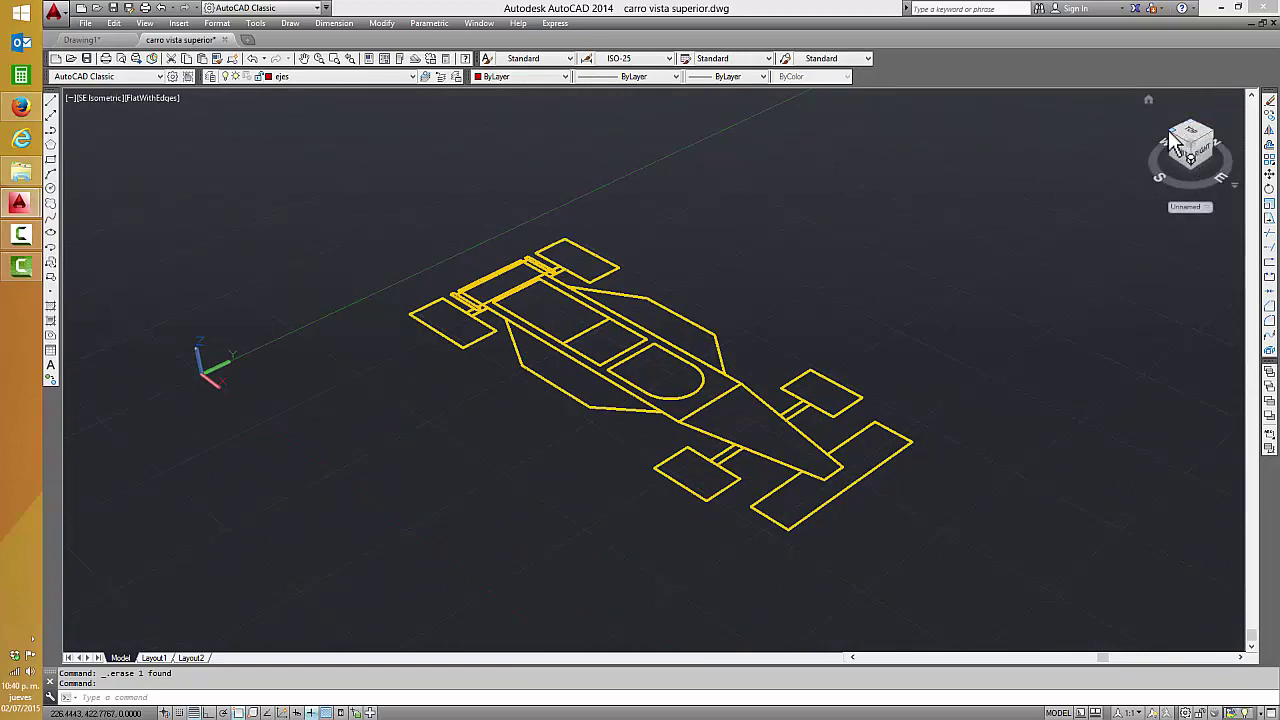
click(98, 98)
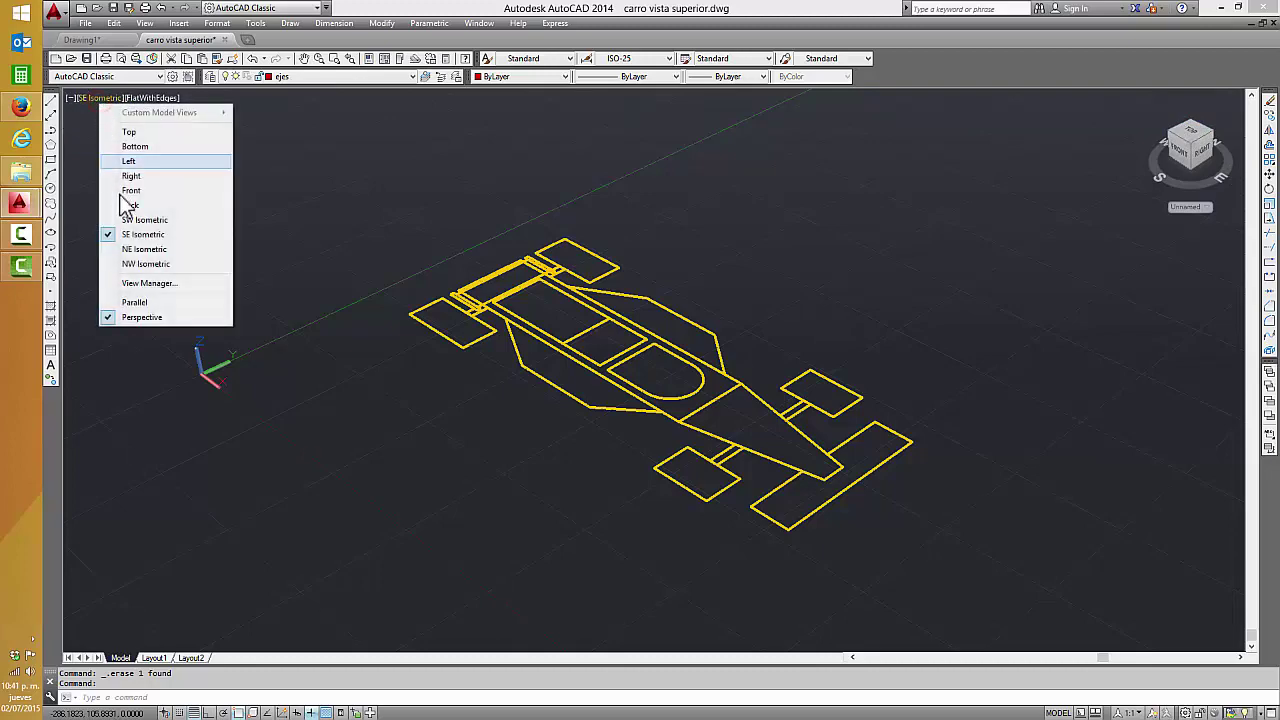
click(140, 249)
click(103, 98)
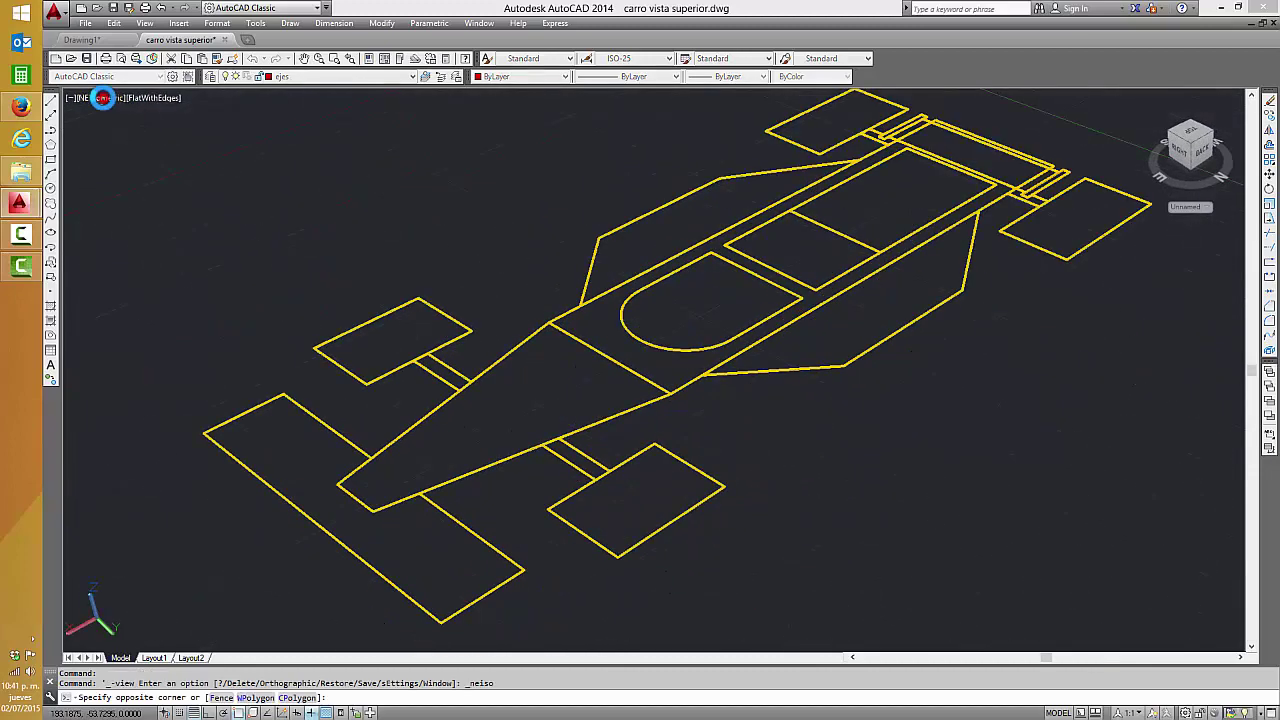
click(92, 102)
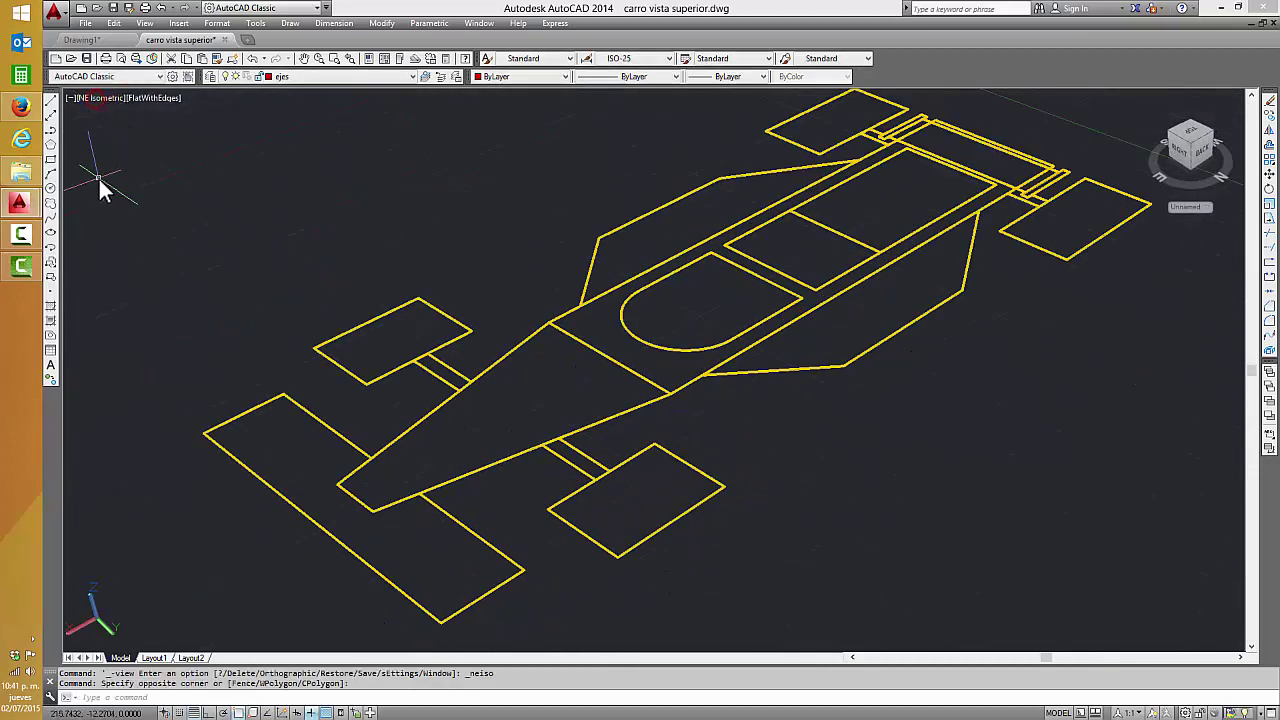
click(90, 97)
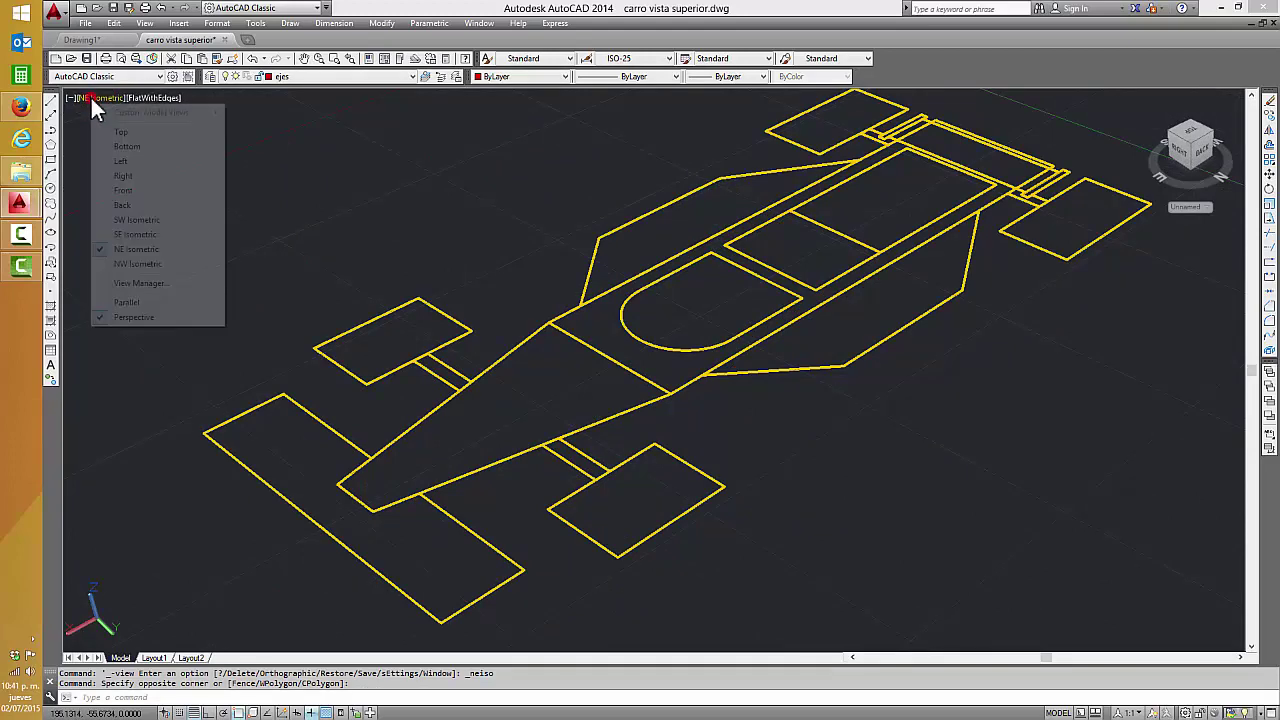
click(156, 264)
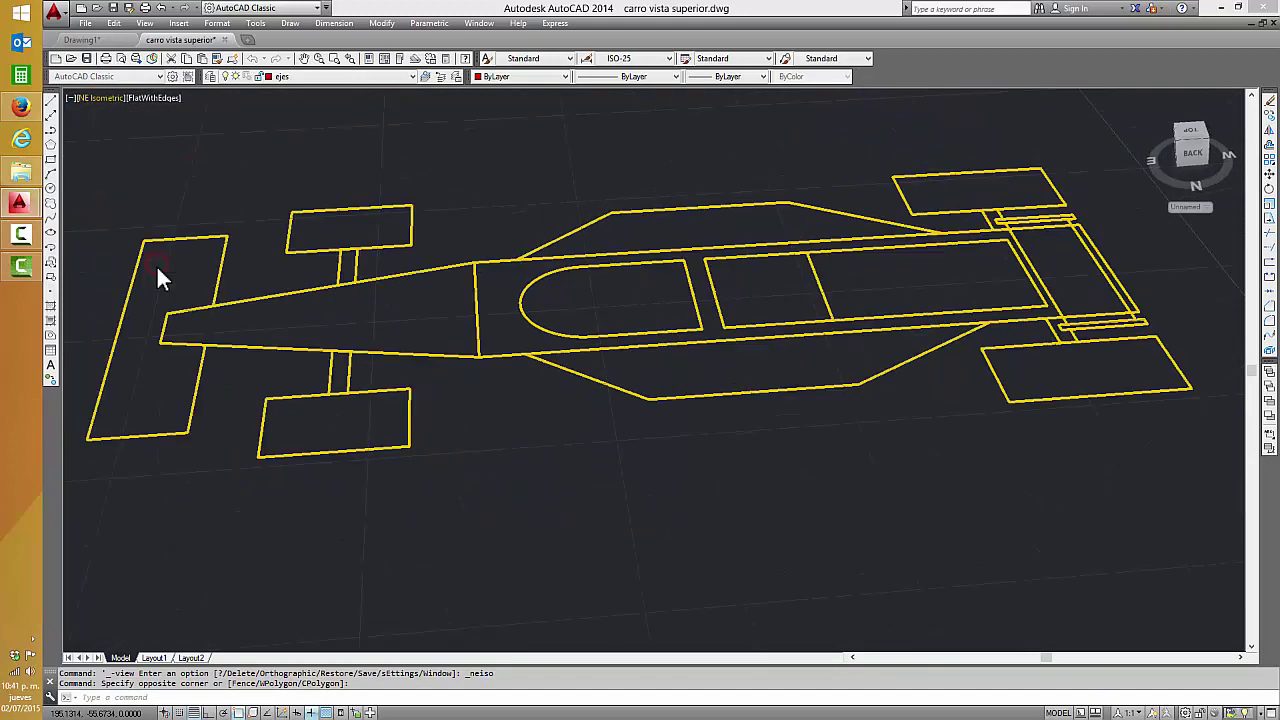
click(107, 97)
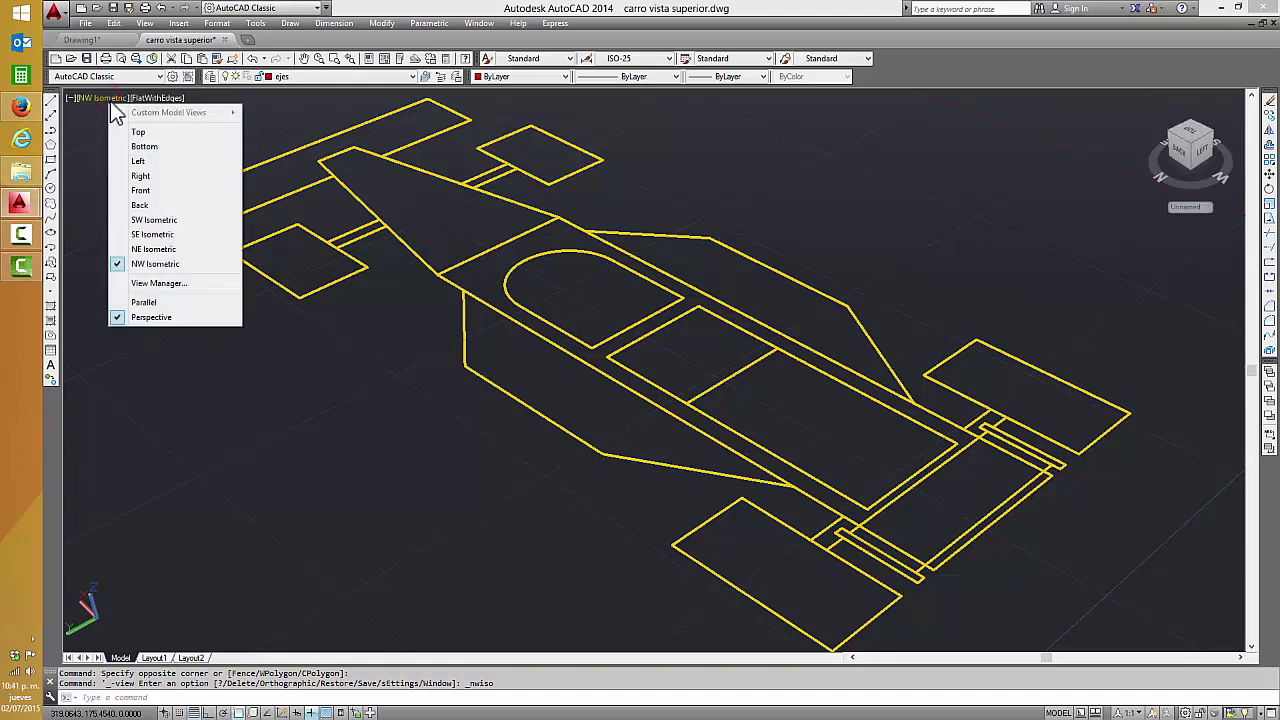
click(161, 236)
text(PRE)
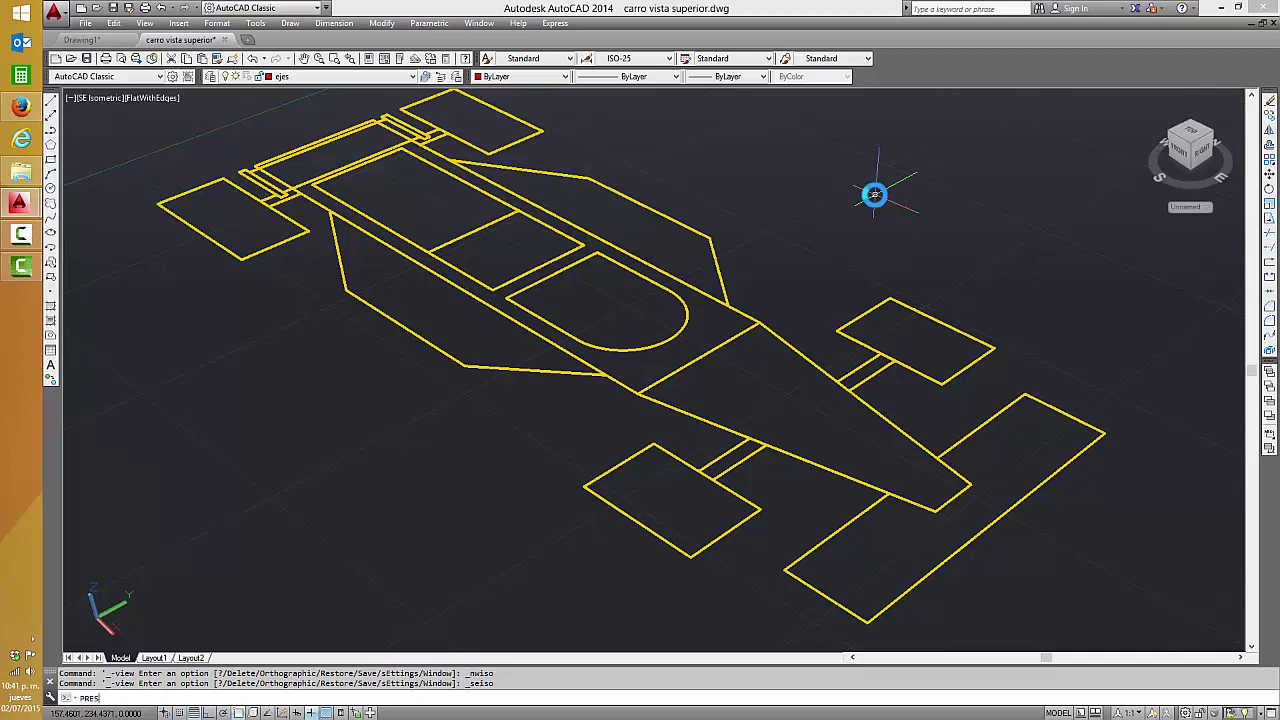
- Make initial PRESSPULL attempts on the outline, cancelling each without extruding anything
text(SPULL)
key(Return)
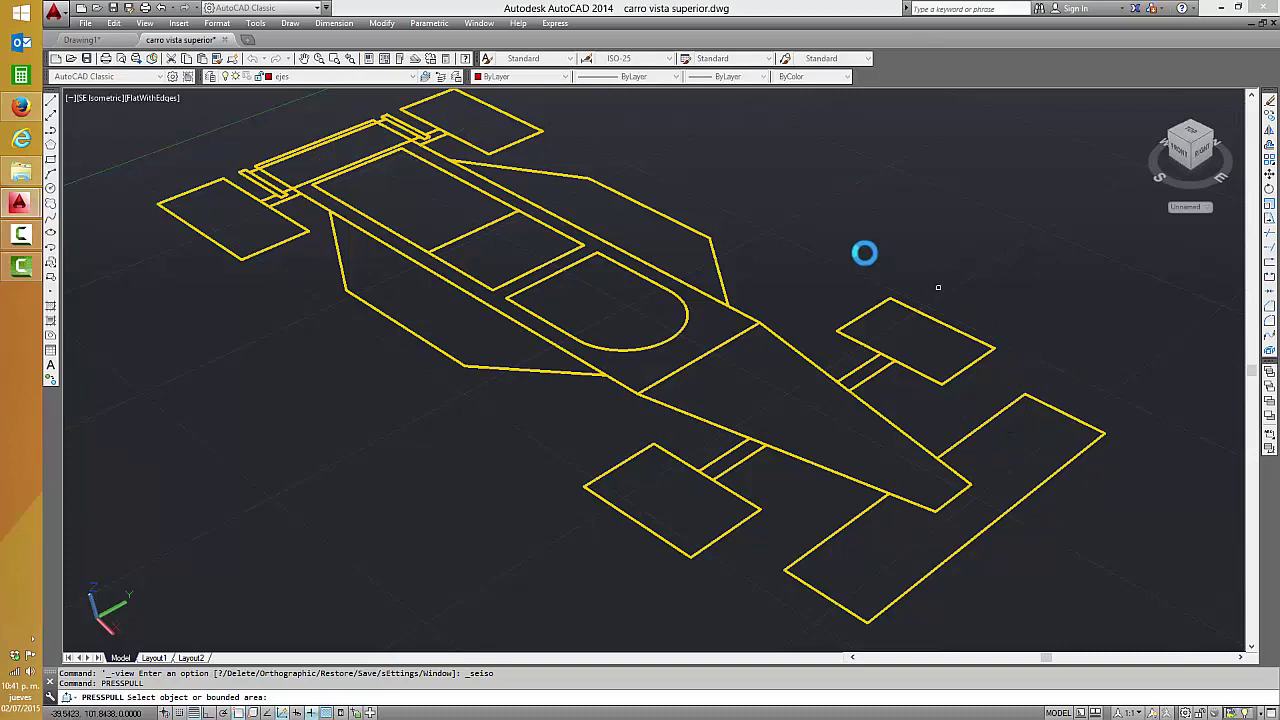
key(Return)
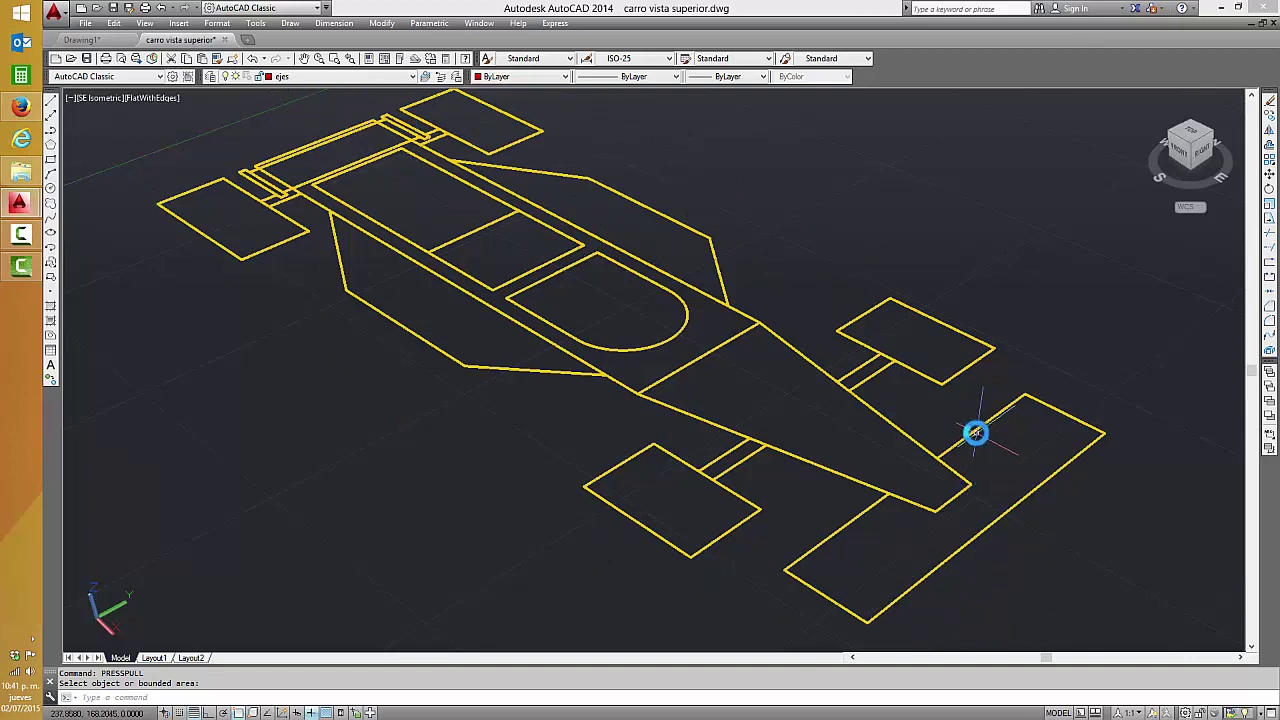
click(1000, 458)
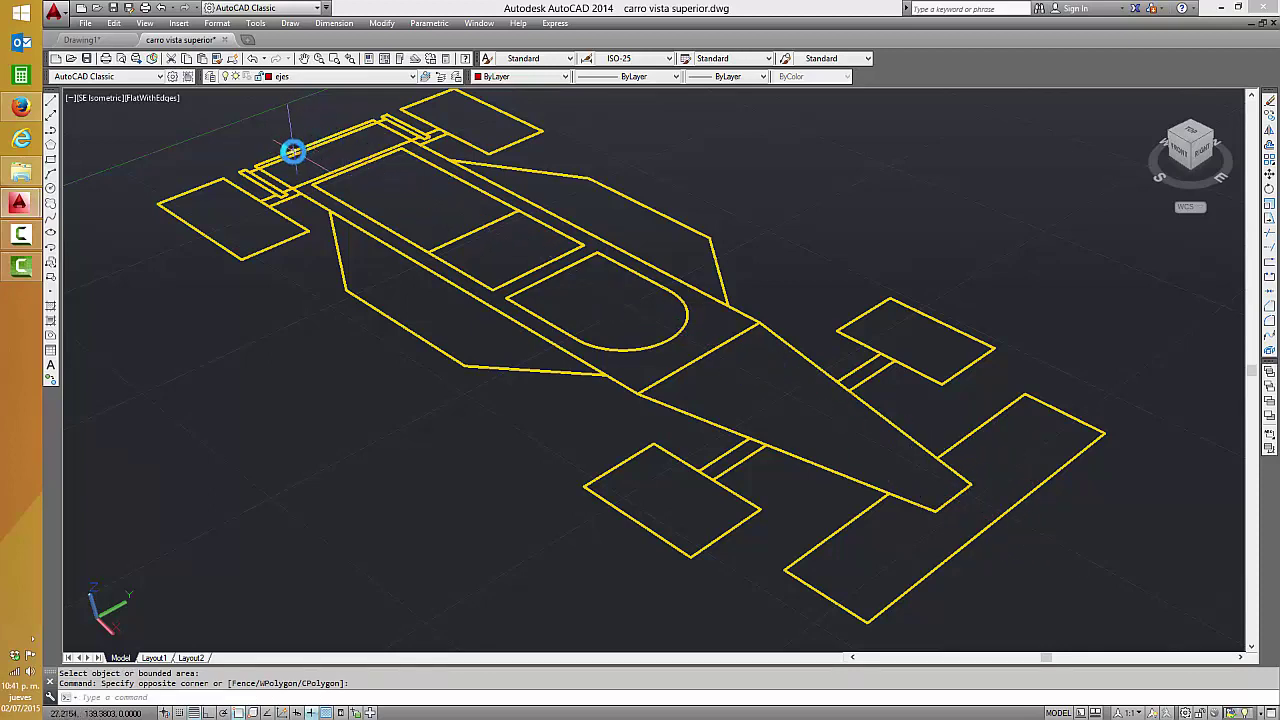
key(Escape)
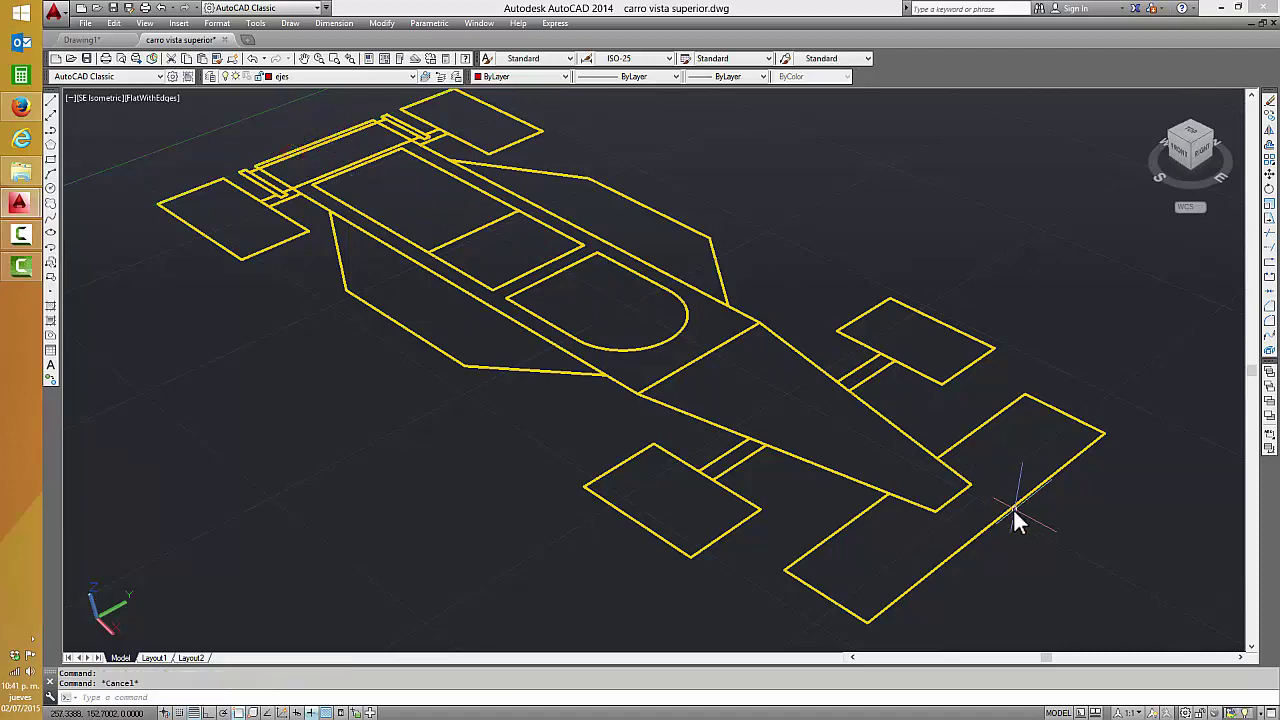
click(1003, 503)
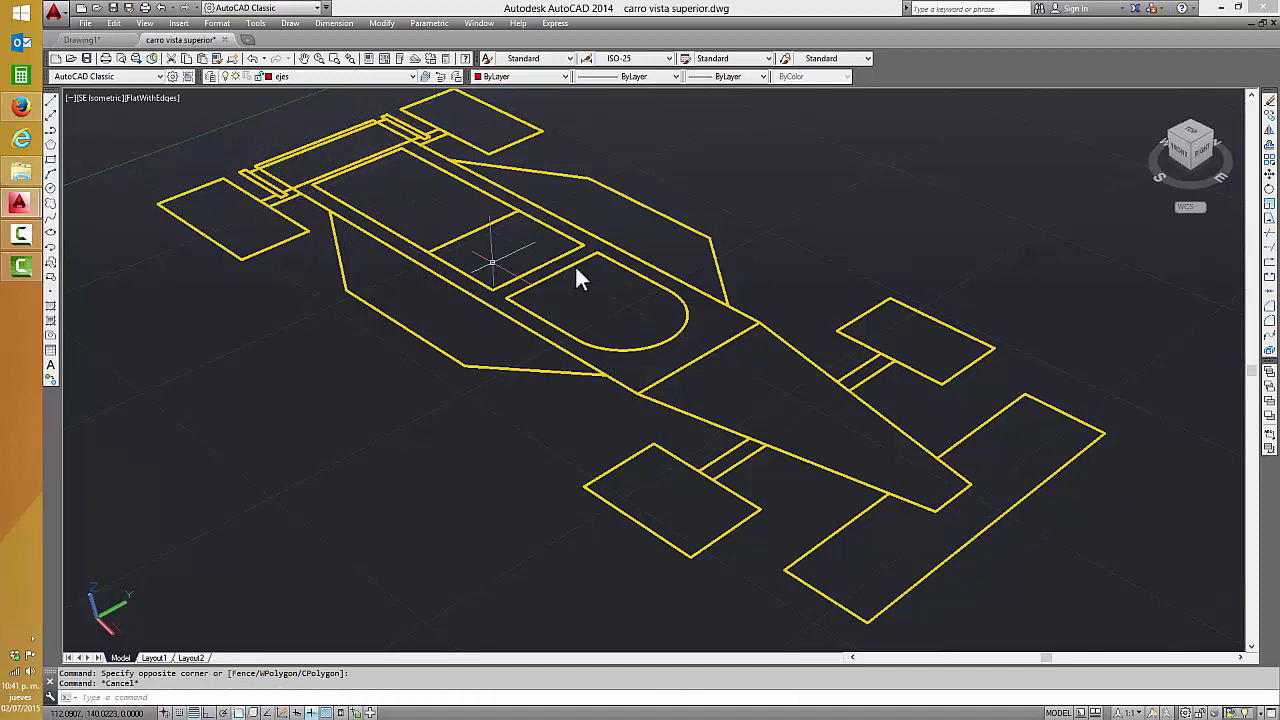
key(Escape)
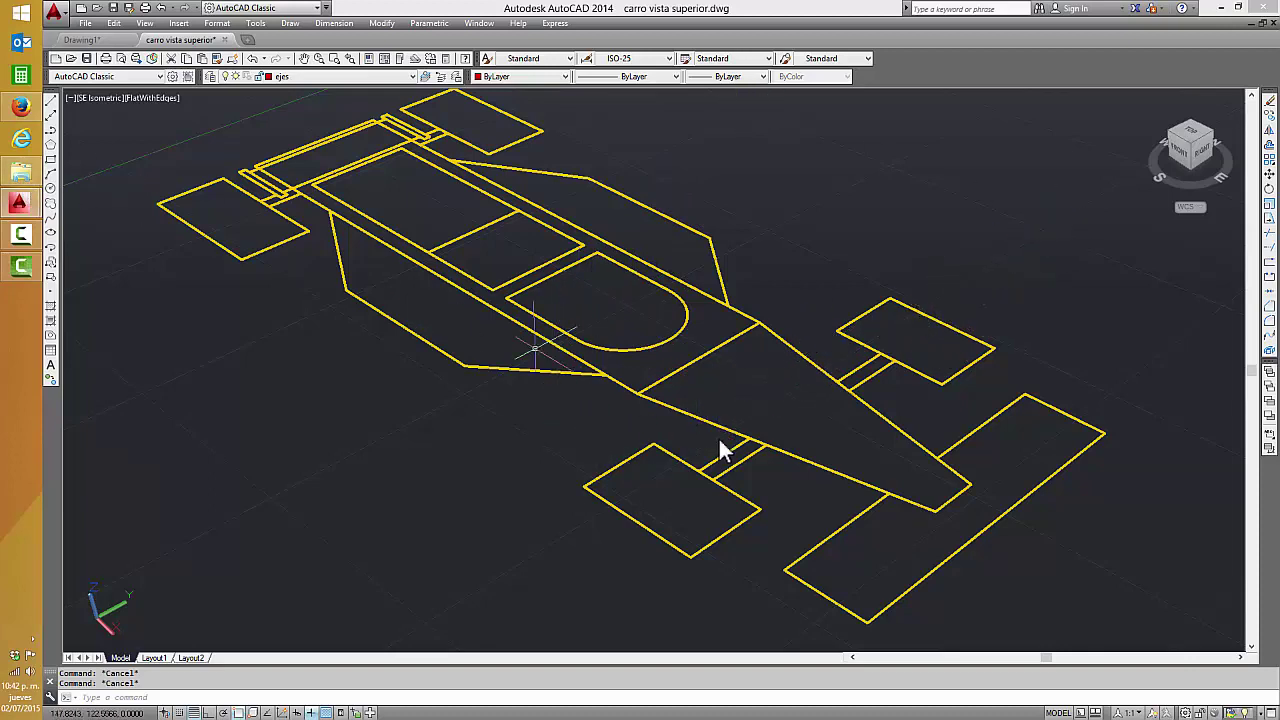
click(684, 497)
key(Escape)
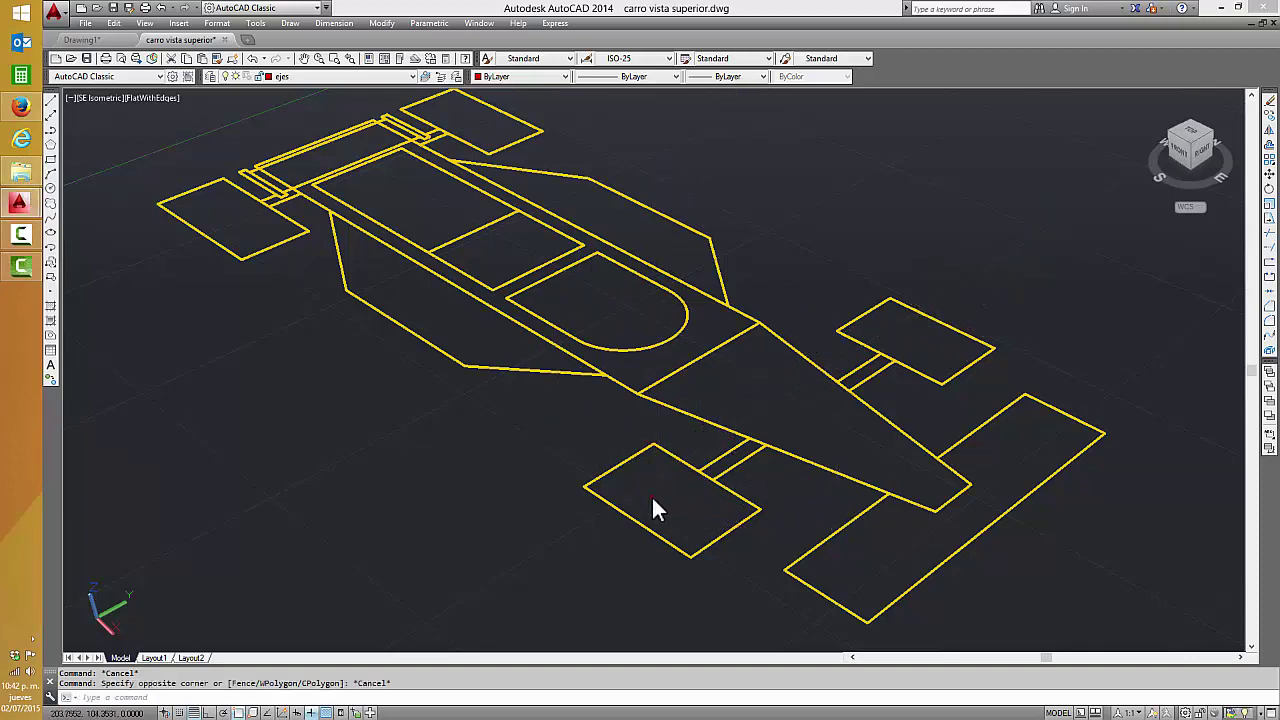
click(651, 495)
key(Escape)
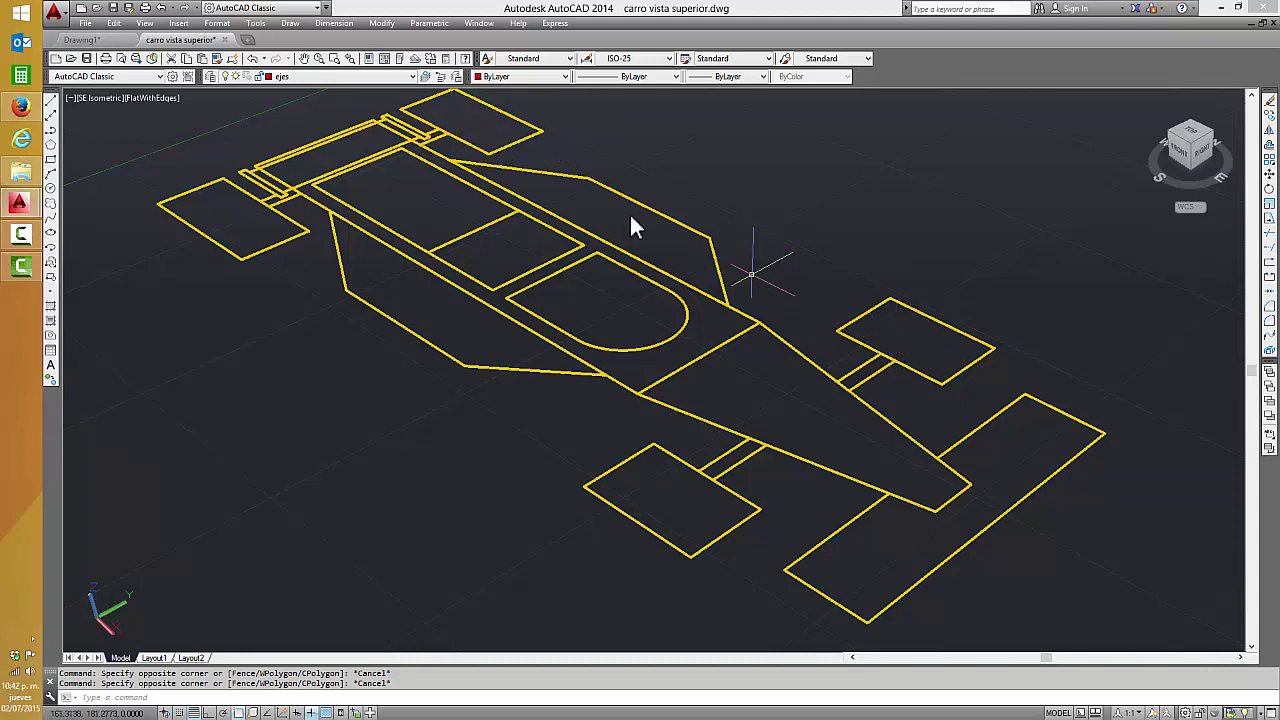
key(Escape)
text(PRESS)
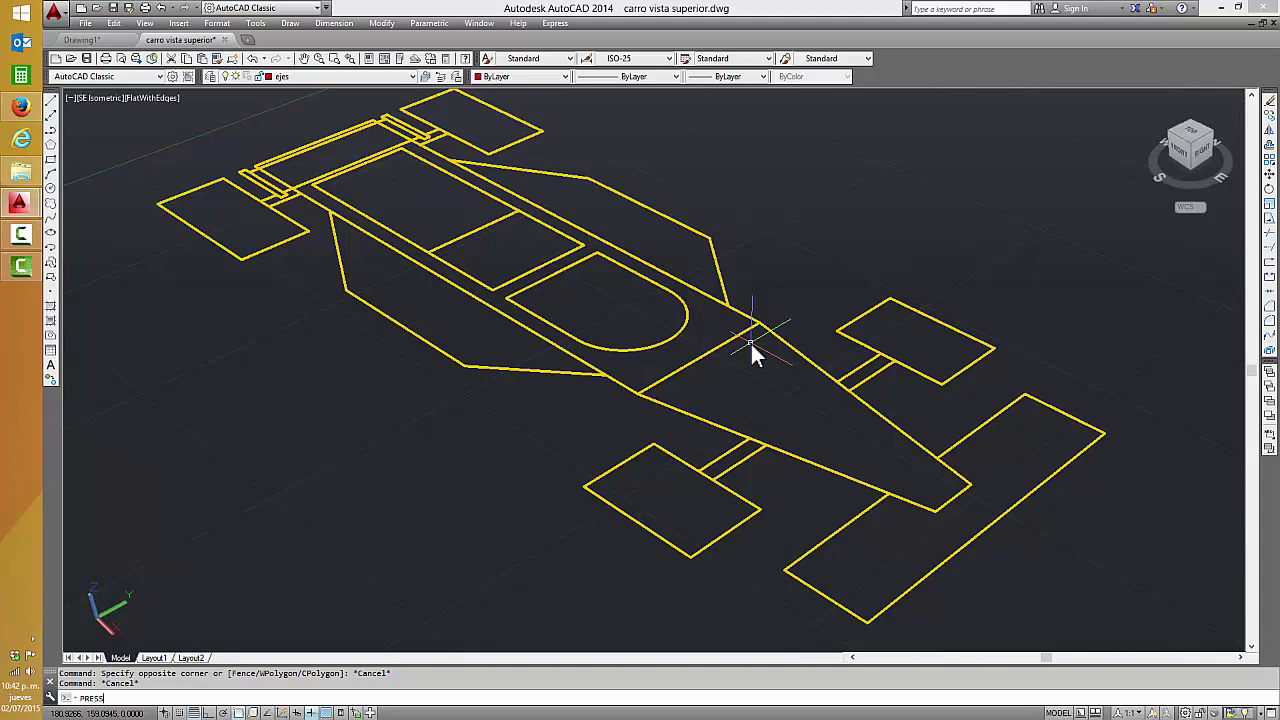
- Press-pull the front wing 5 units and the nose 25 units into red solids
text(PULL)
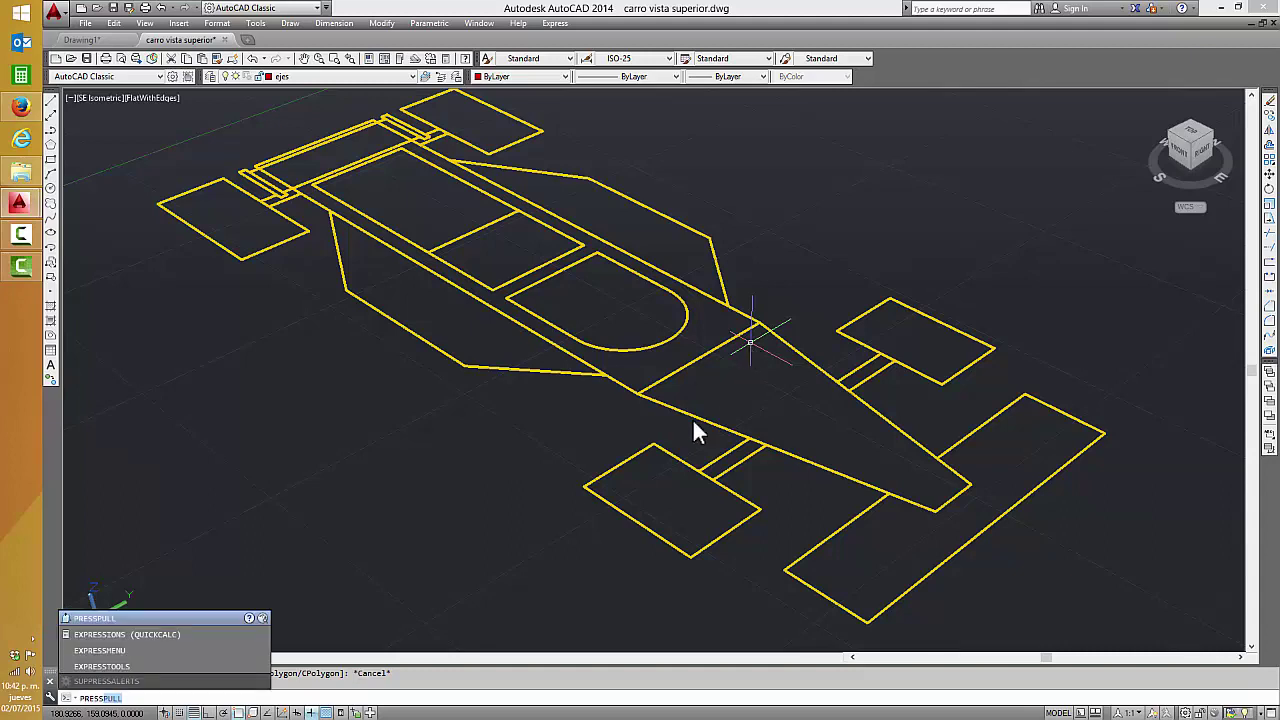
click(112, 618)
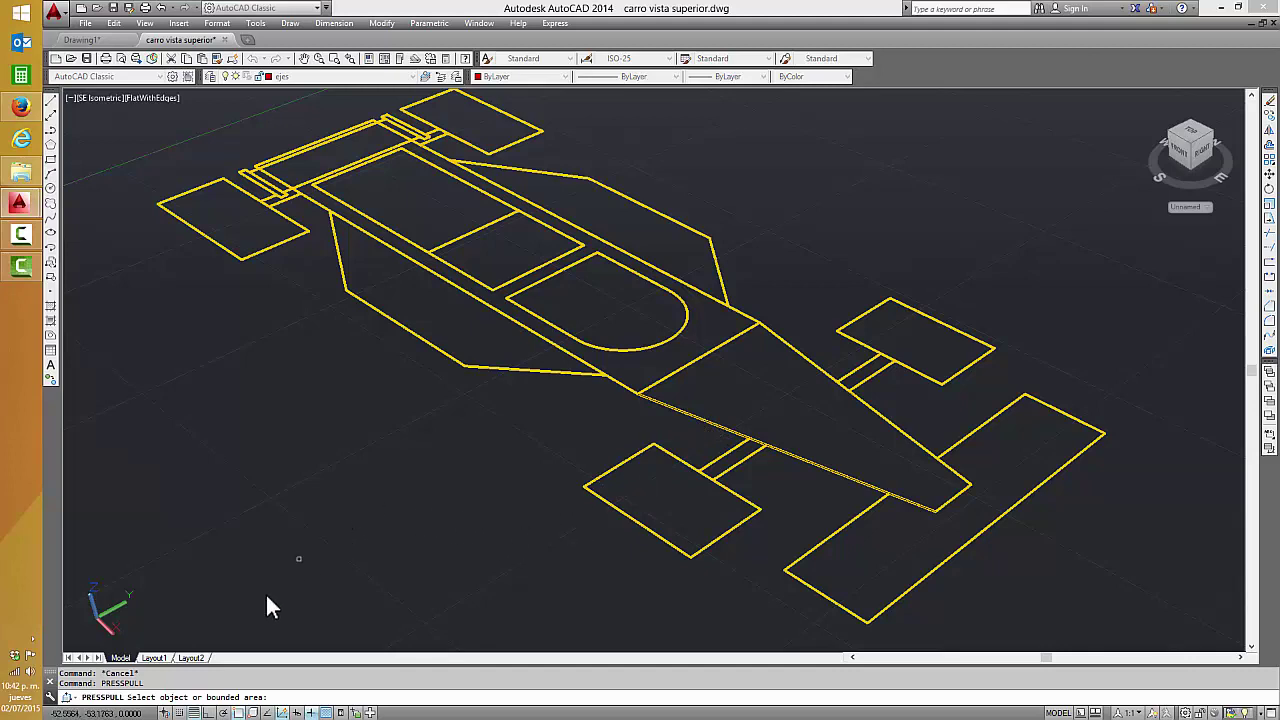
click(891, 547)
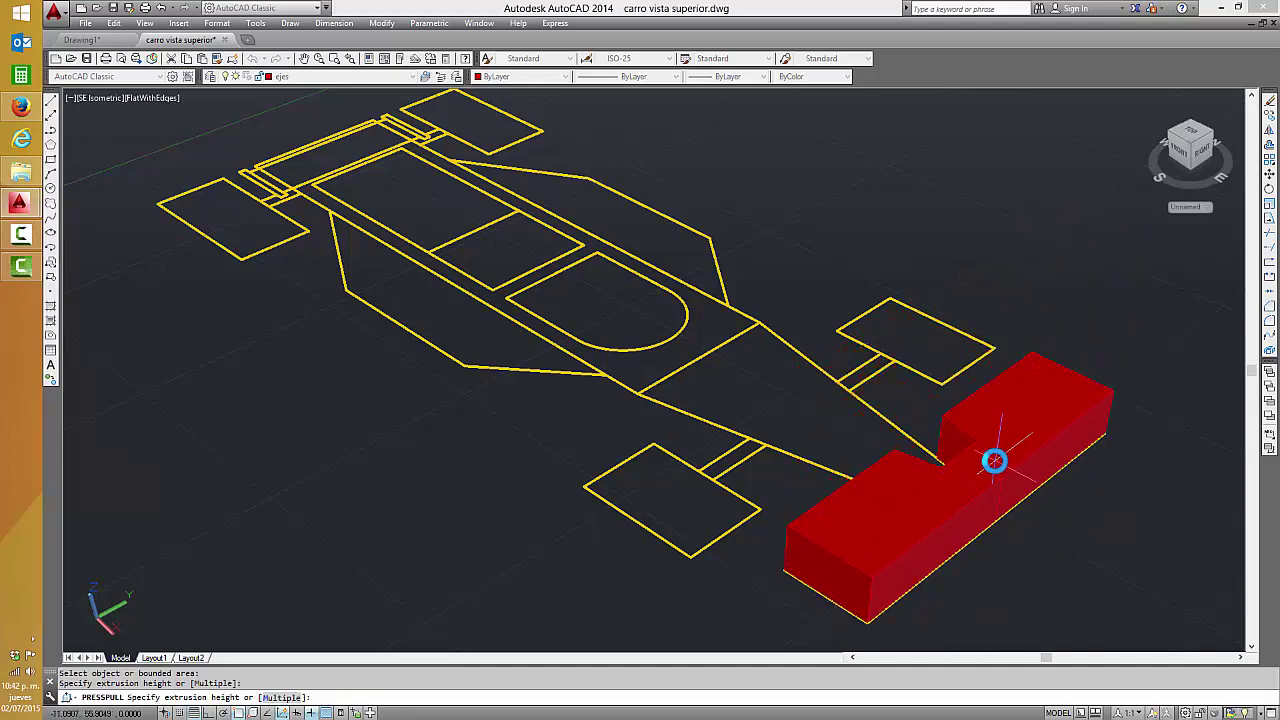
click(883, 506)
text(5)
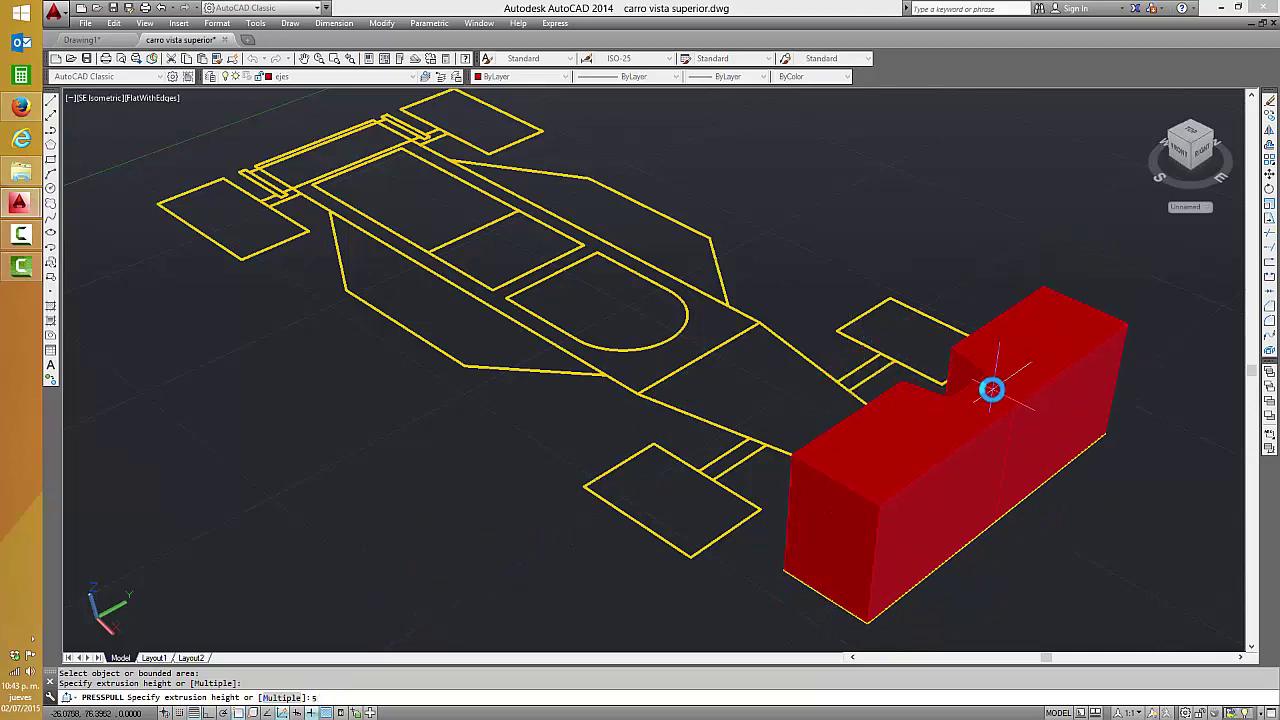
key(Return)
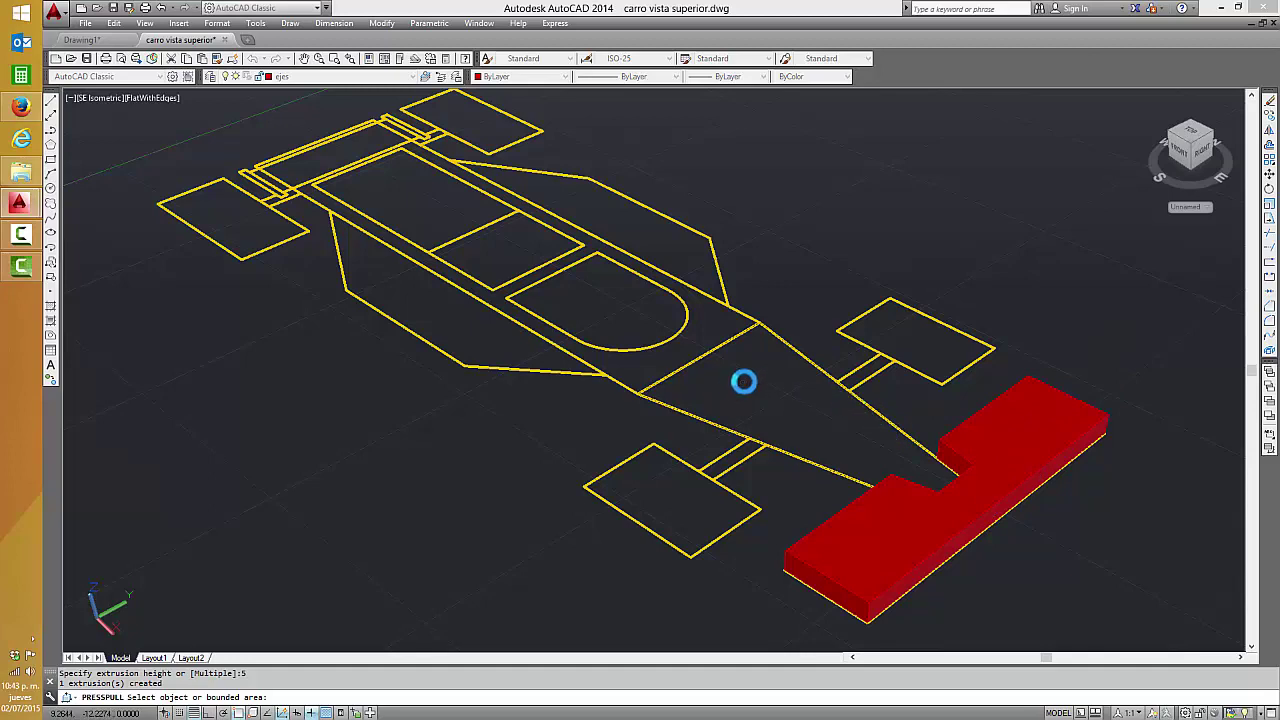
click(744, 381)
text(25)
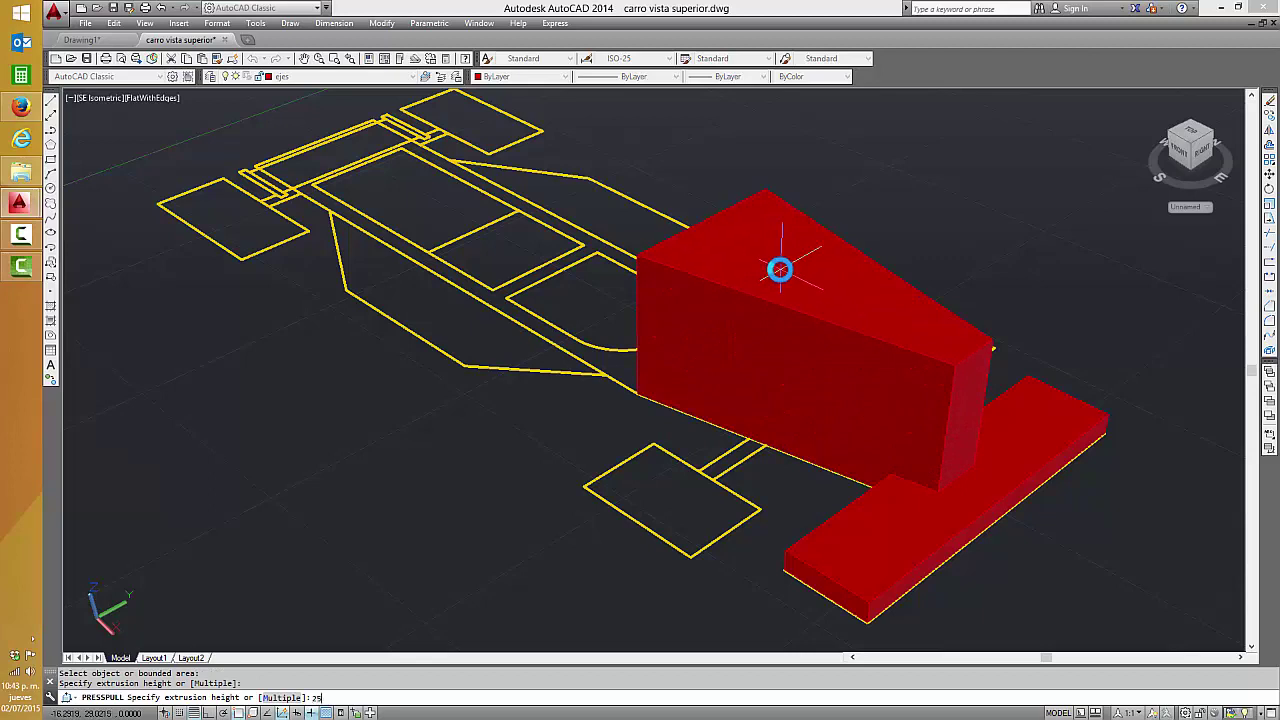
key(Return)
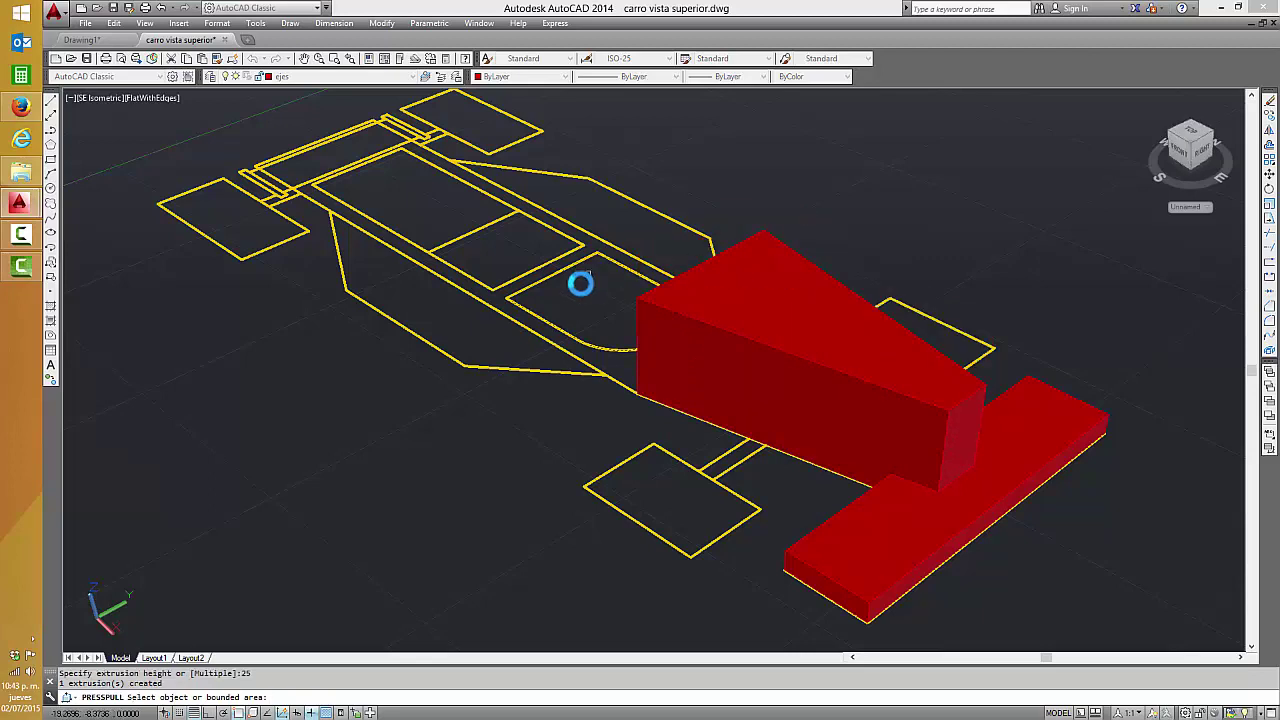
- Press-pull the cockpit area 10, two body areas 45 each, and the surrounding body 25
click(580, 292)
text(10)
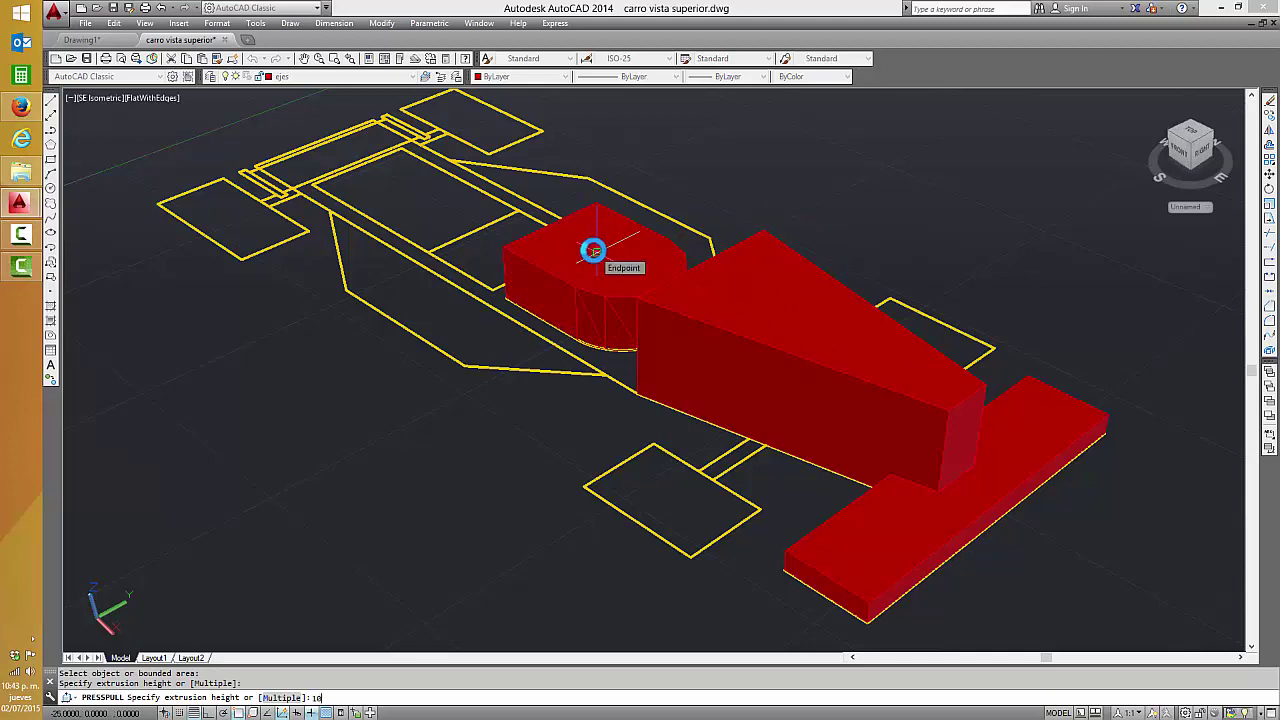
key(Return)
click(484, 242)
text(45)
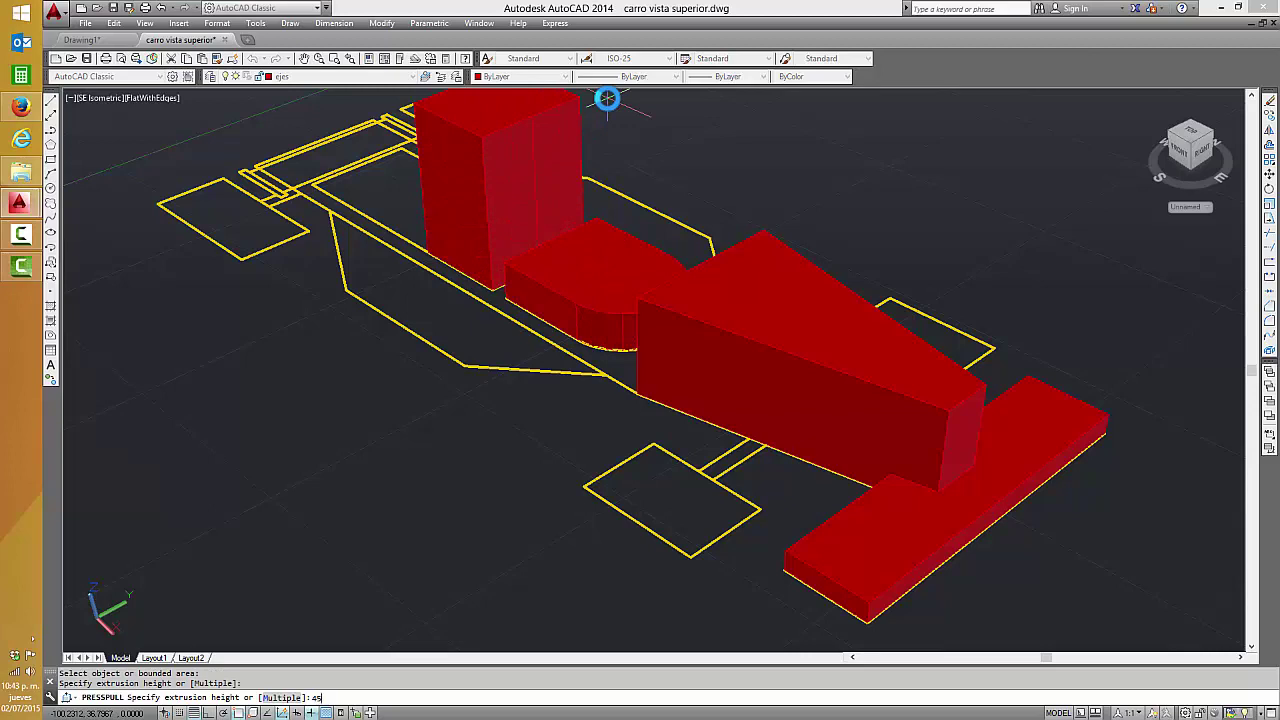
key(Return)
click(377, 196)
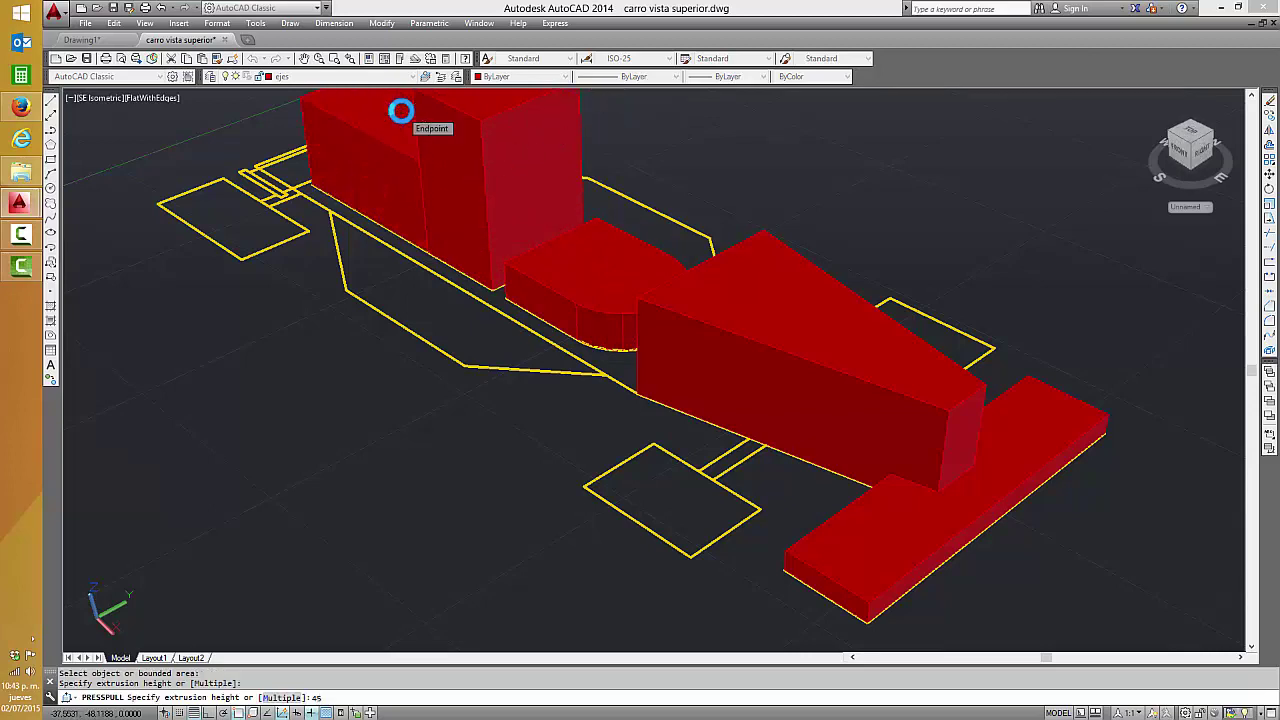
key(Return)
click(615, 366)
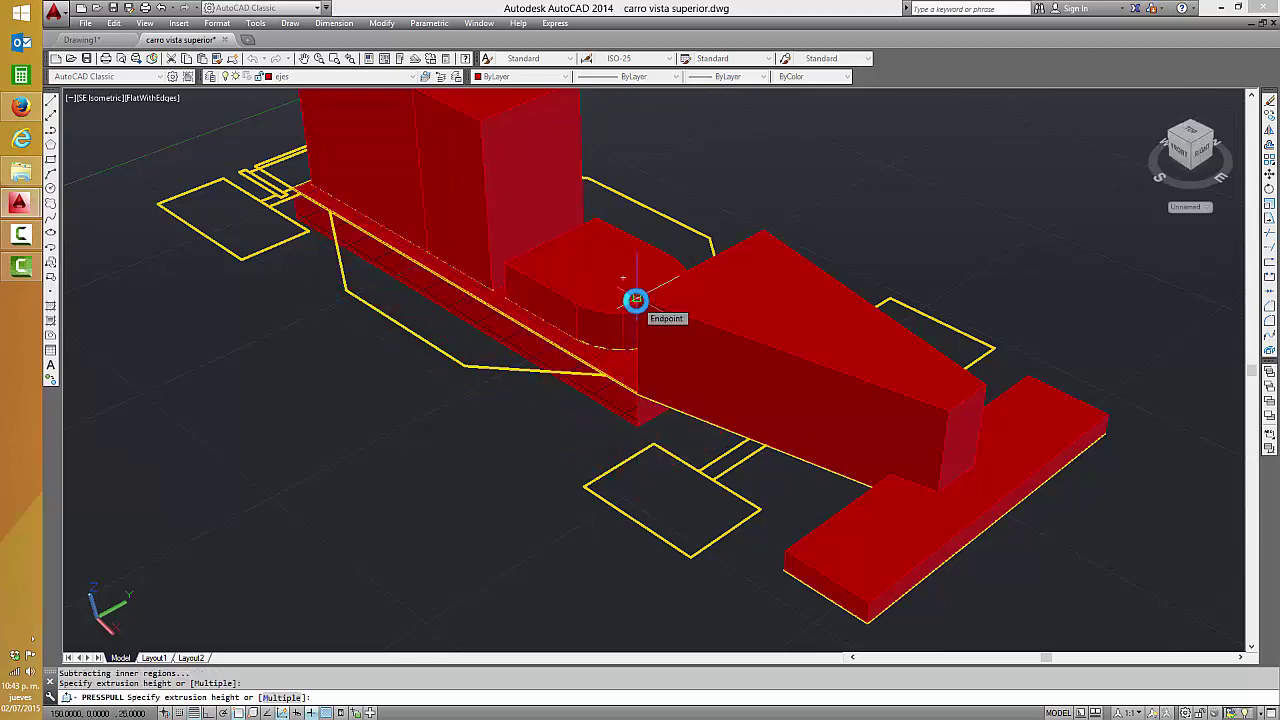
text(25)
key(Return)
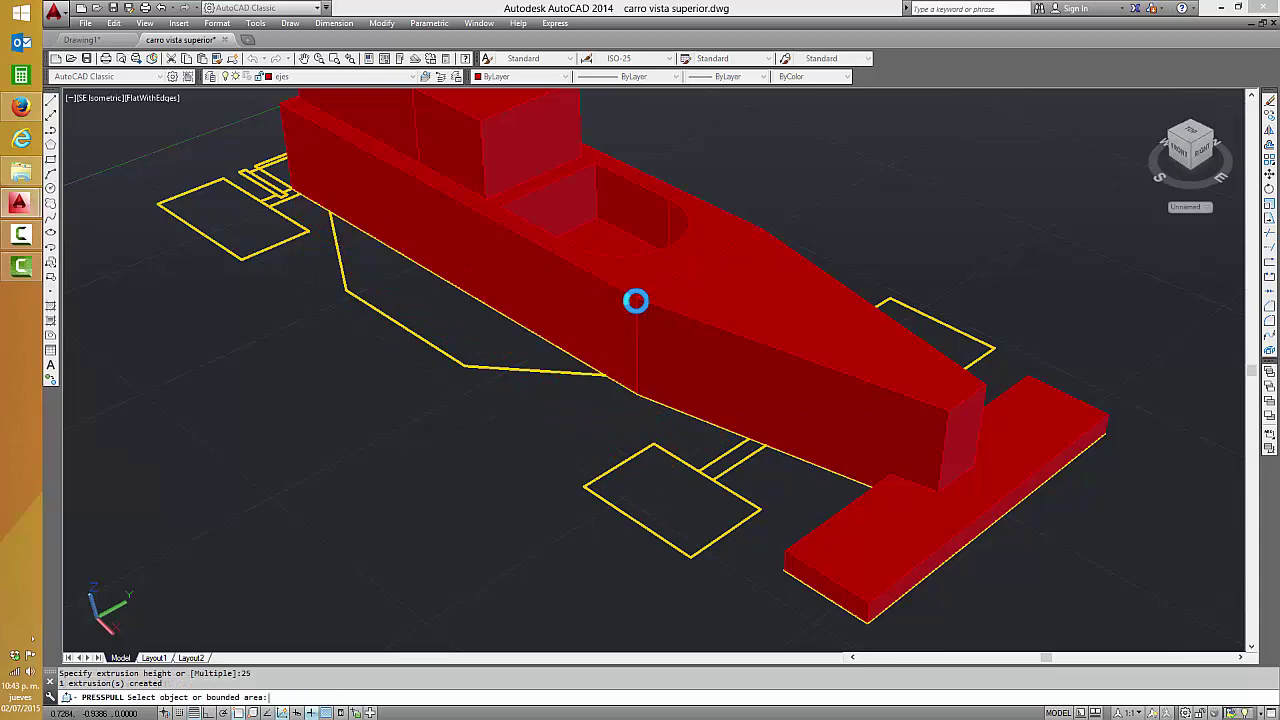
click(1175, 140)
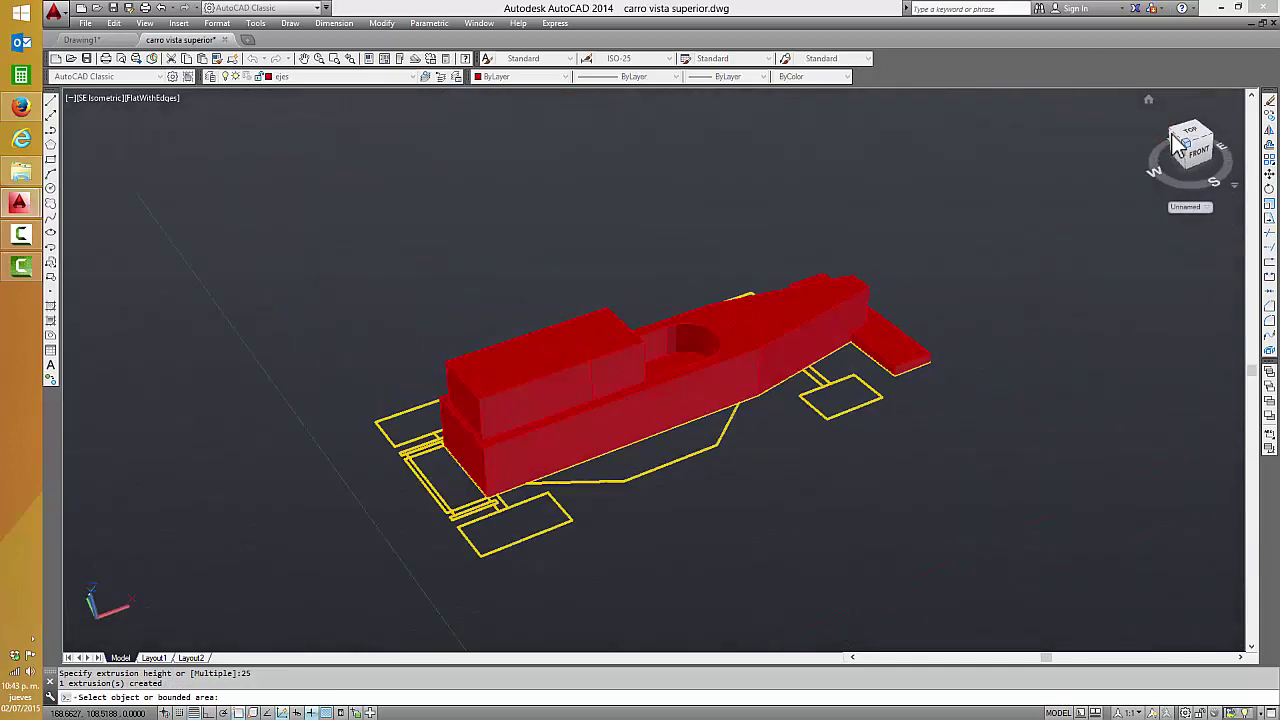
- Press-pull the lower and upper rear body areas up 25 units each
scroll(466, 580, up, 3)
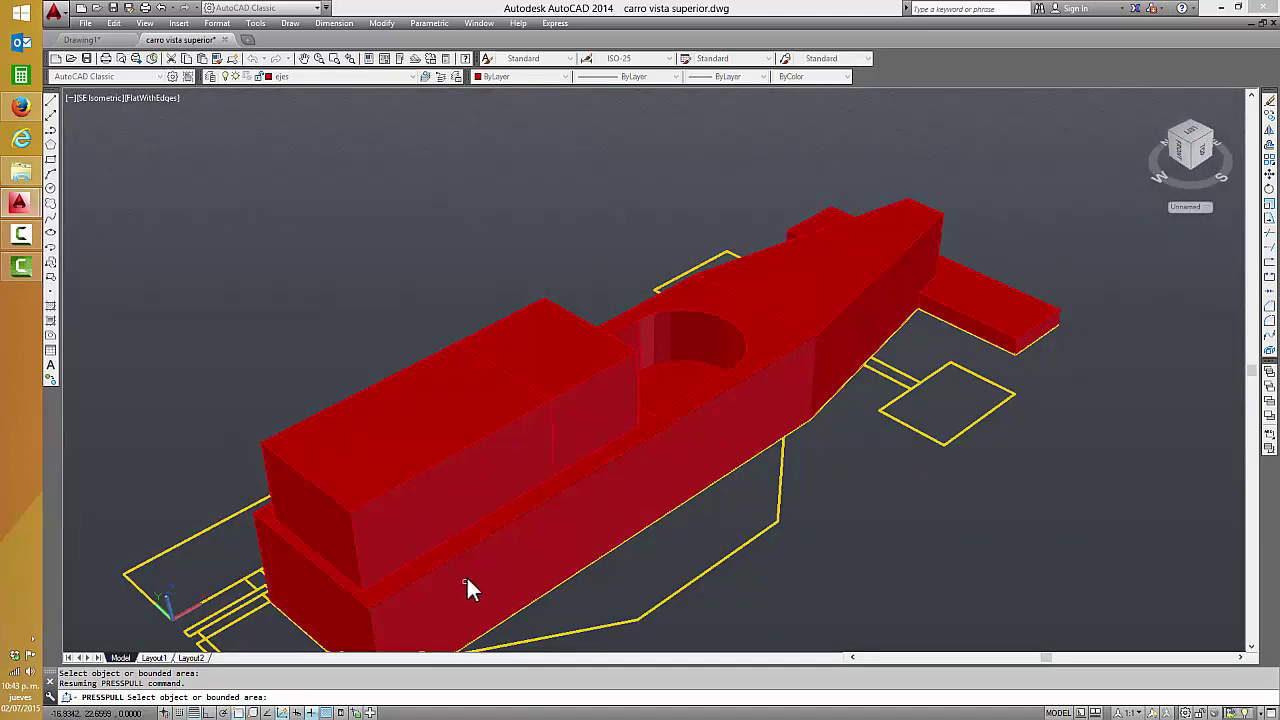
mouse_move(466, 586)
middle_down()
mouse_move(651, 389)
mouse_move(722, 352)
middle_up()
scroll(630, 372, up, 2)
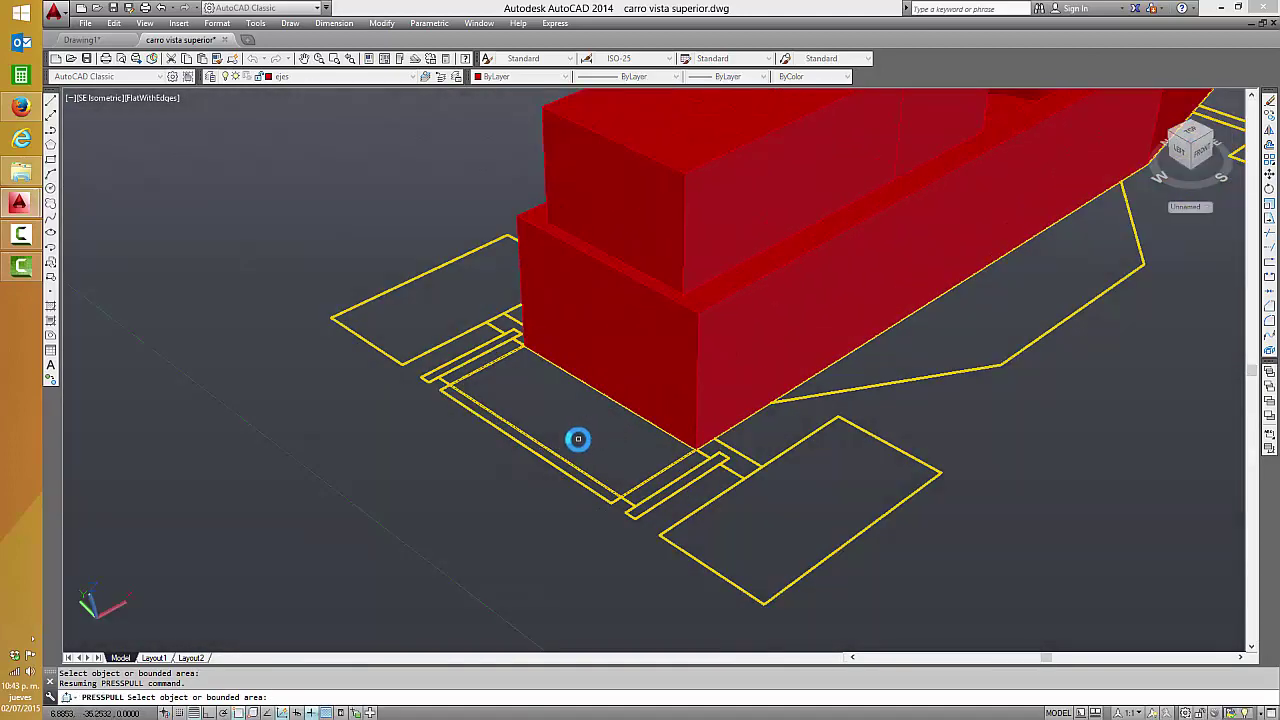
click(567, 424)
text(25)
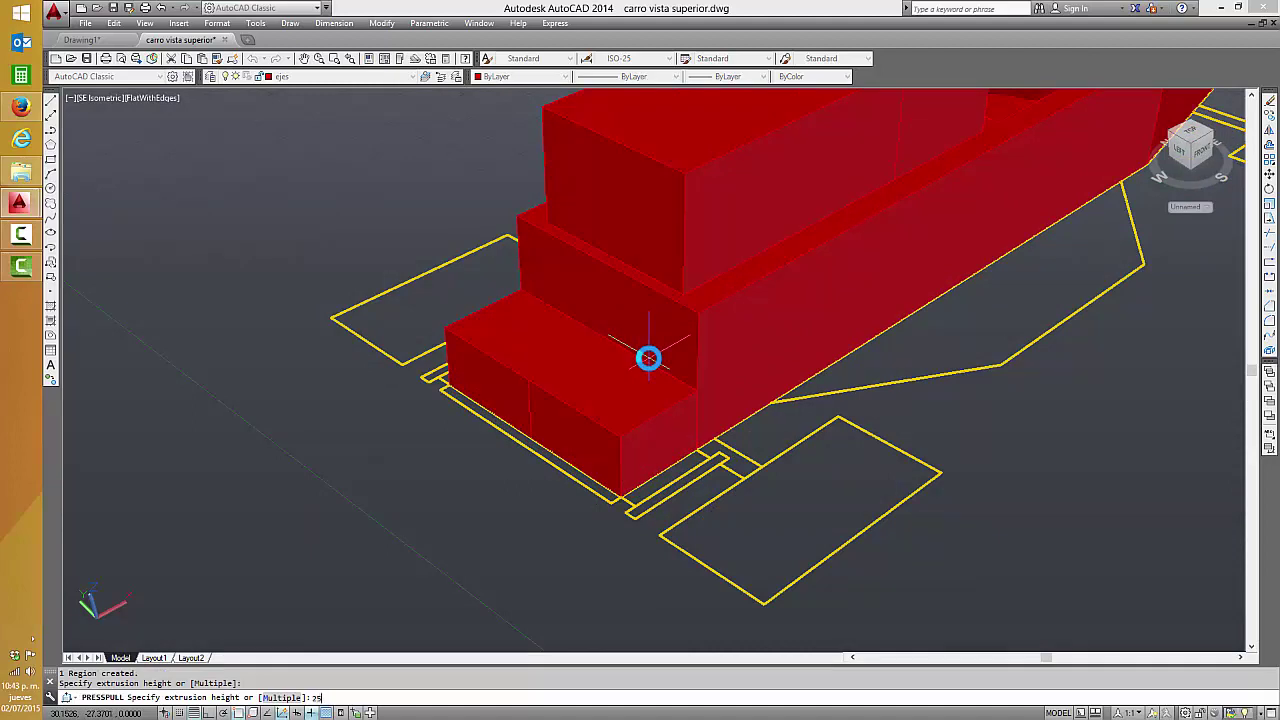
key(Return)
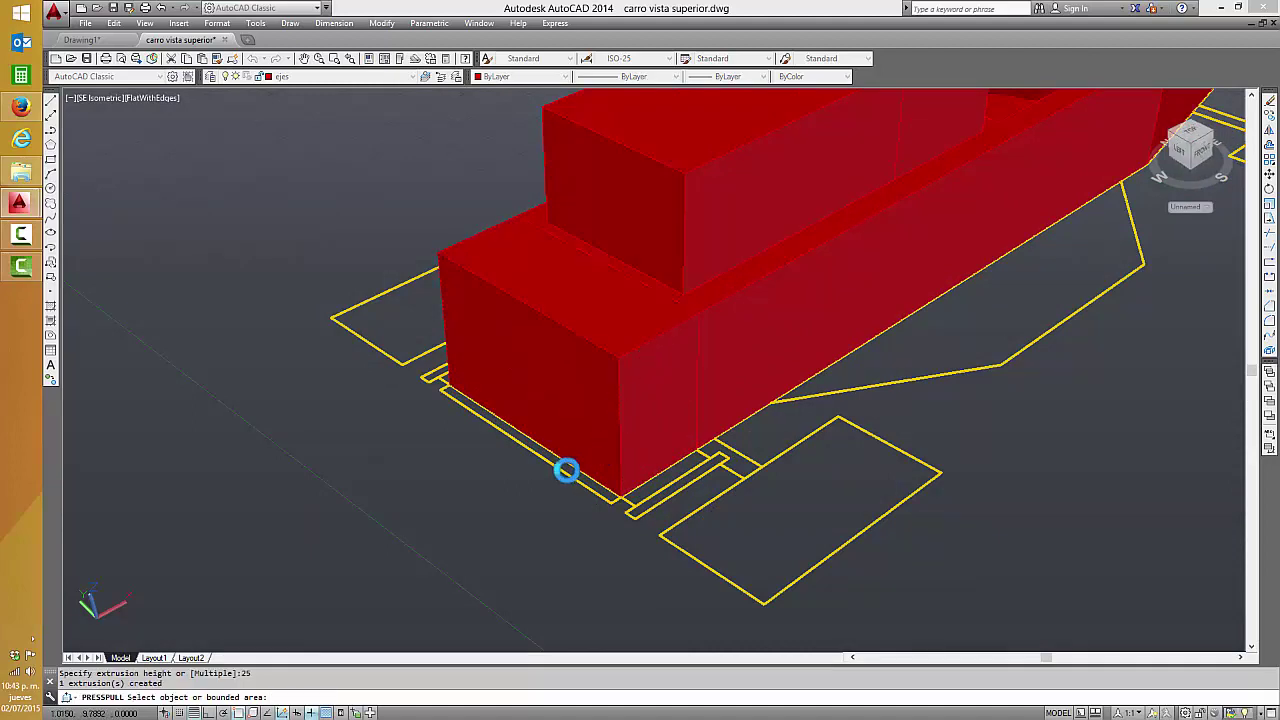
click(560, 465)
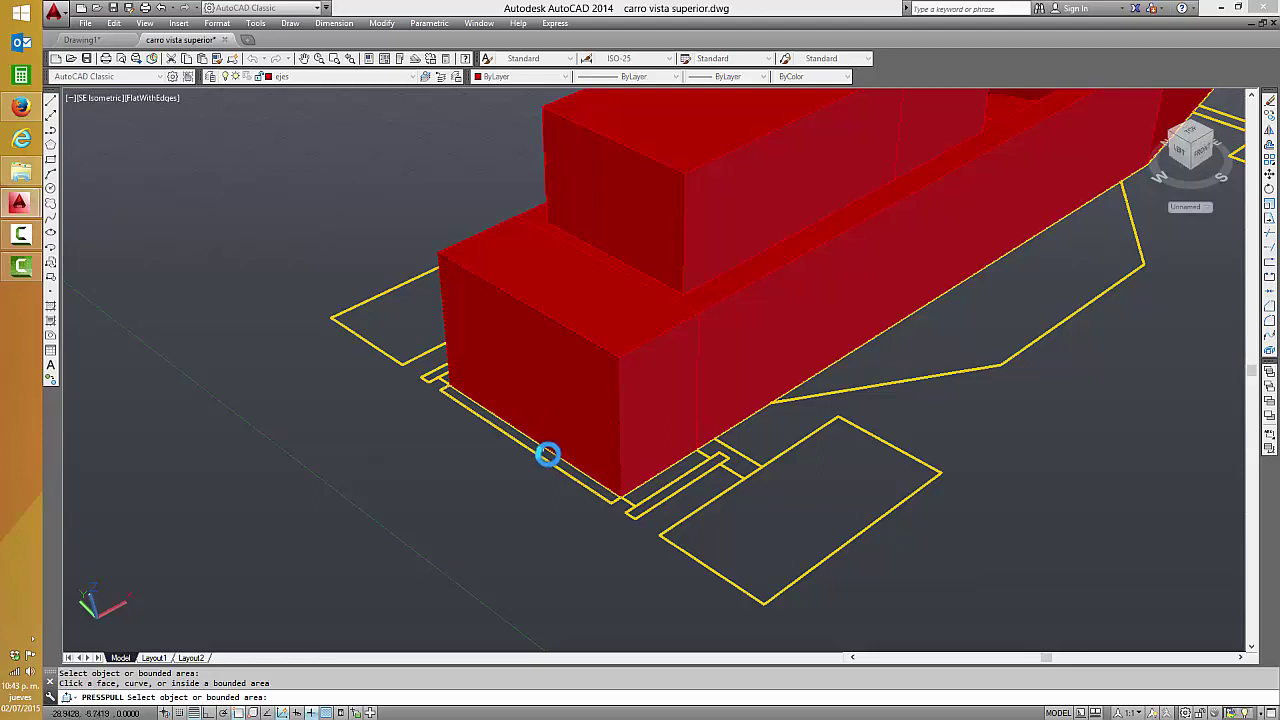
click(554, 460)
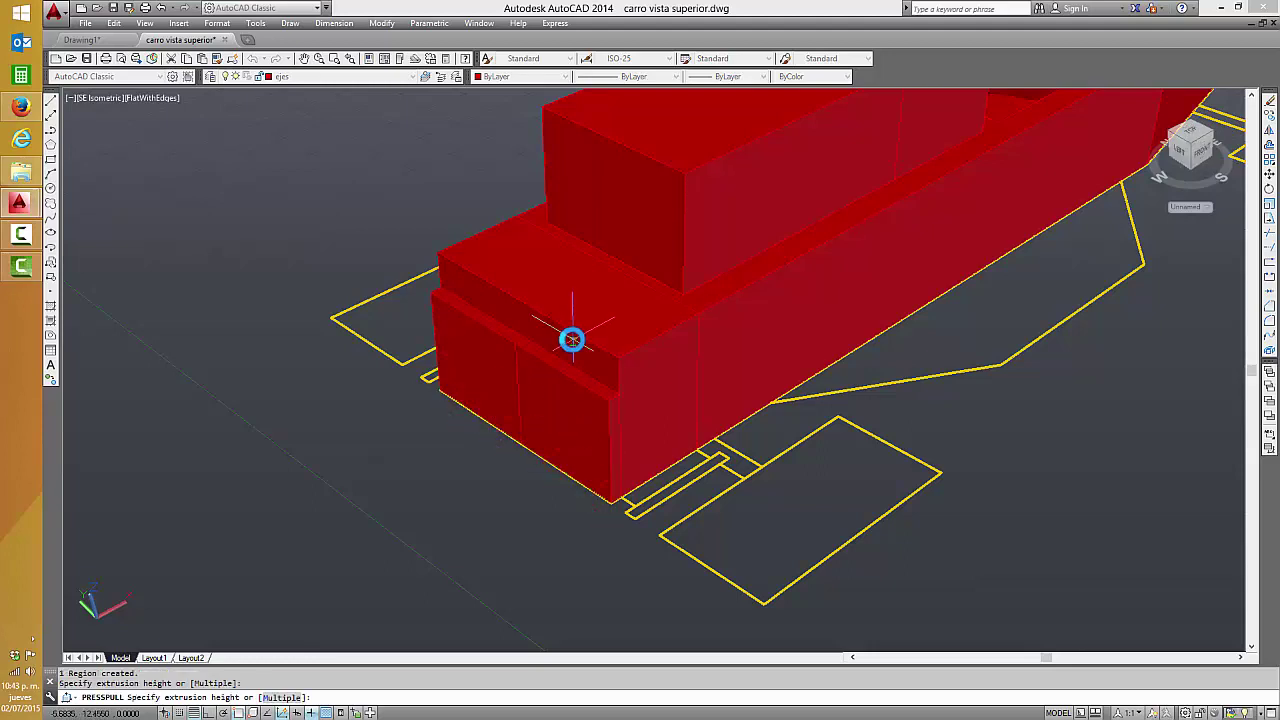
text(25)
key(Return)
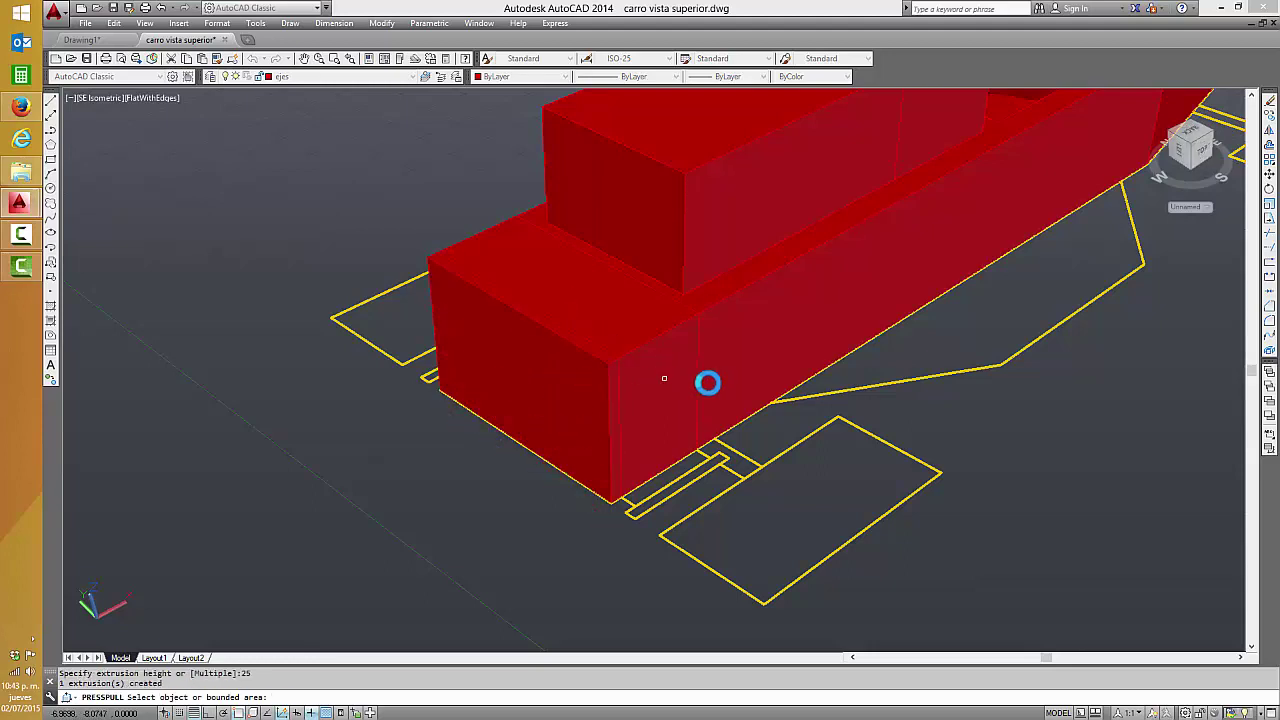
mouse_move(894, 366)
middle_down()
mouse_move(917, 391)
mouse_move(740, 511)
middle_up()
key(Return)
scroll(760, 490, down, 3)
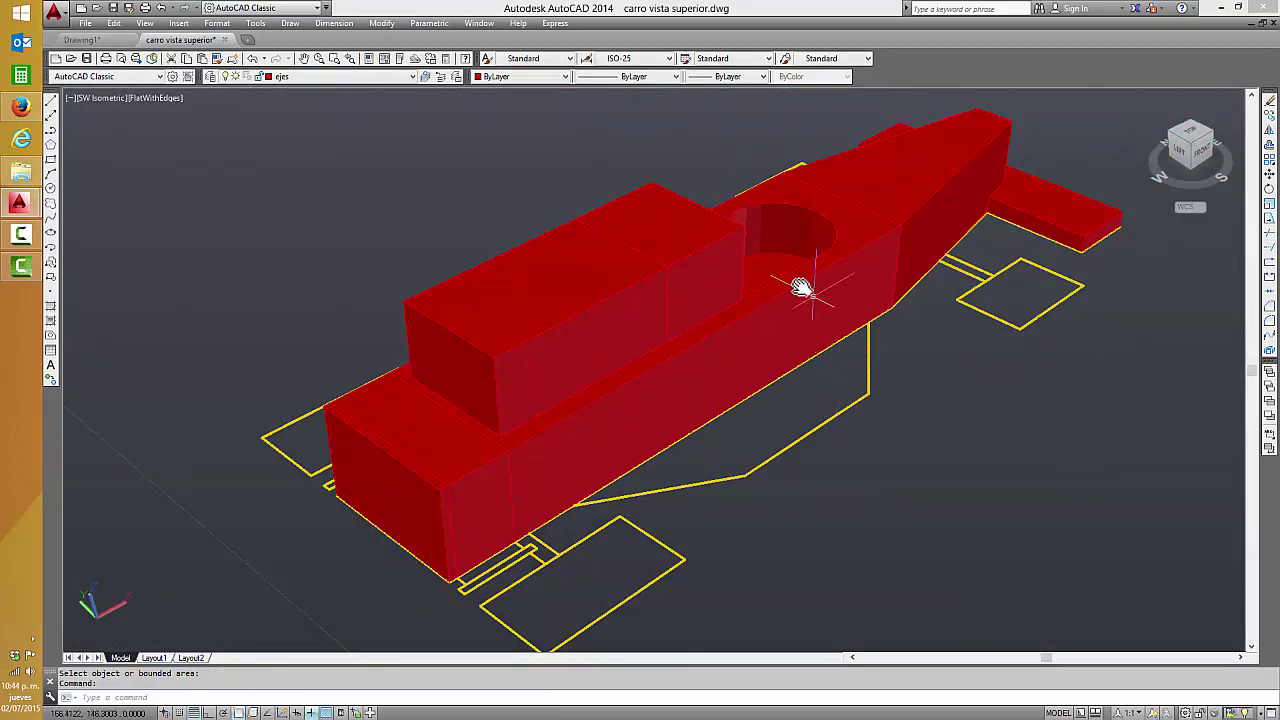
- Press-pull the near and far side pods 15 units each, then return to southwest isometric
click(709, 463)
key(Escape)
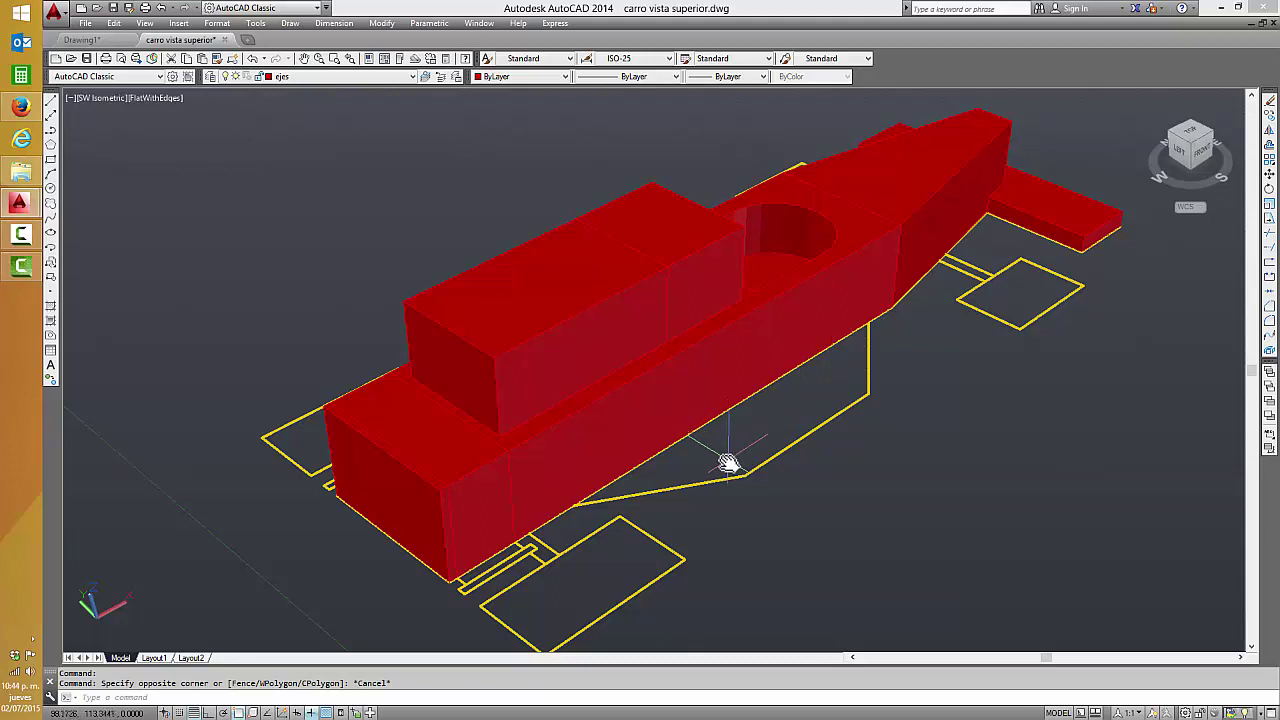
key(ctrl+shift+e)
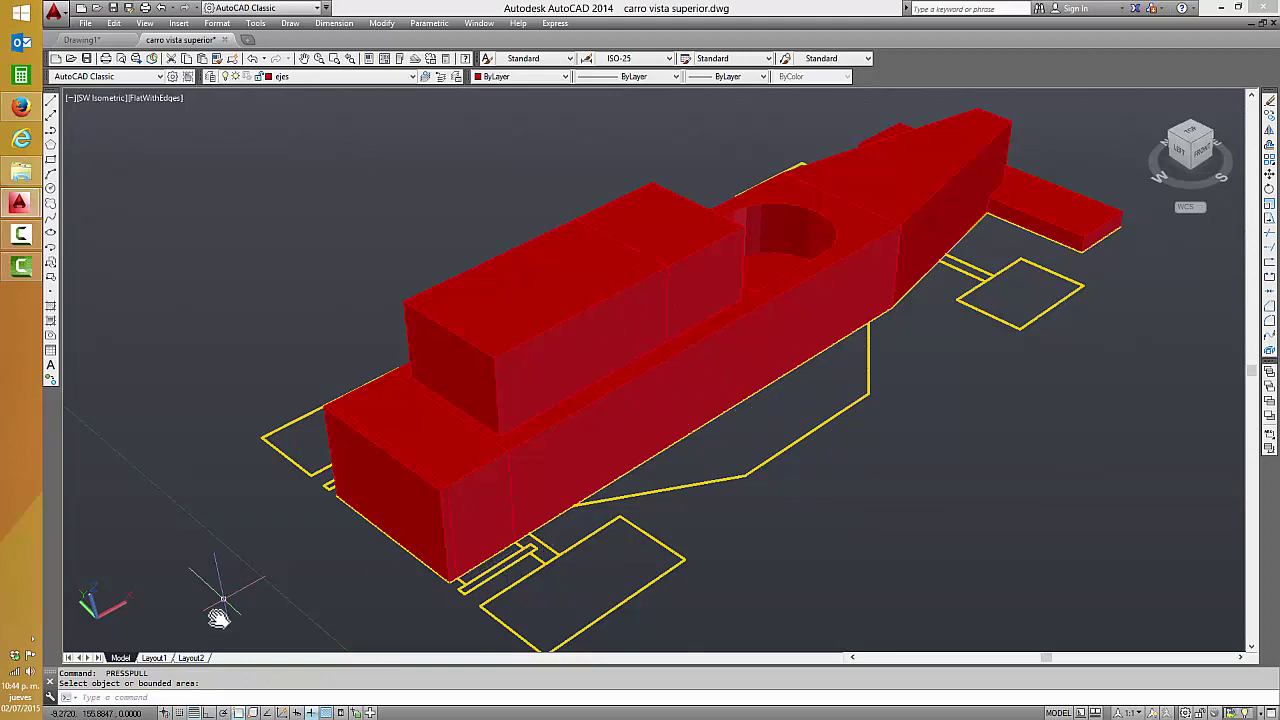
key(Return)
click(765, 424)
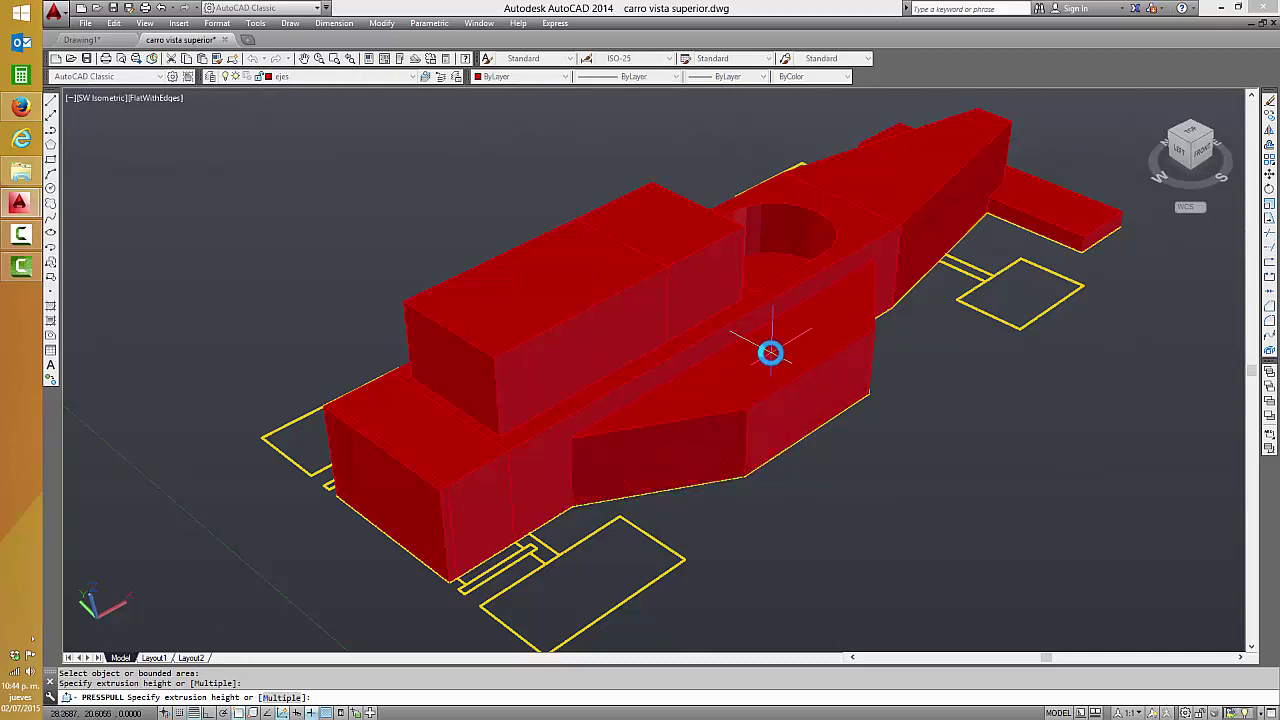
text(15)
key(Return)
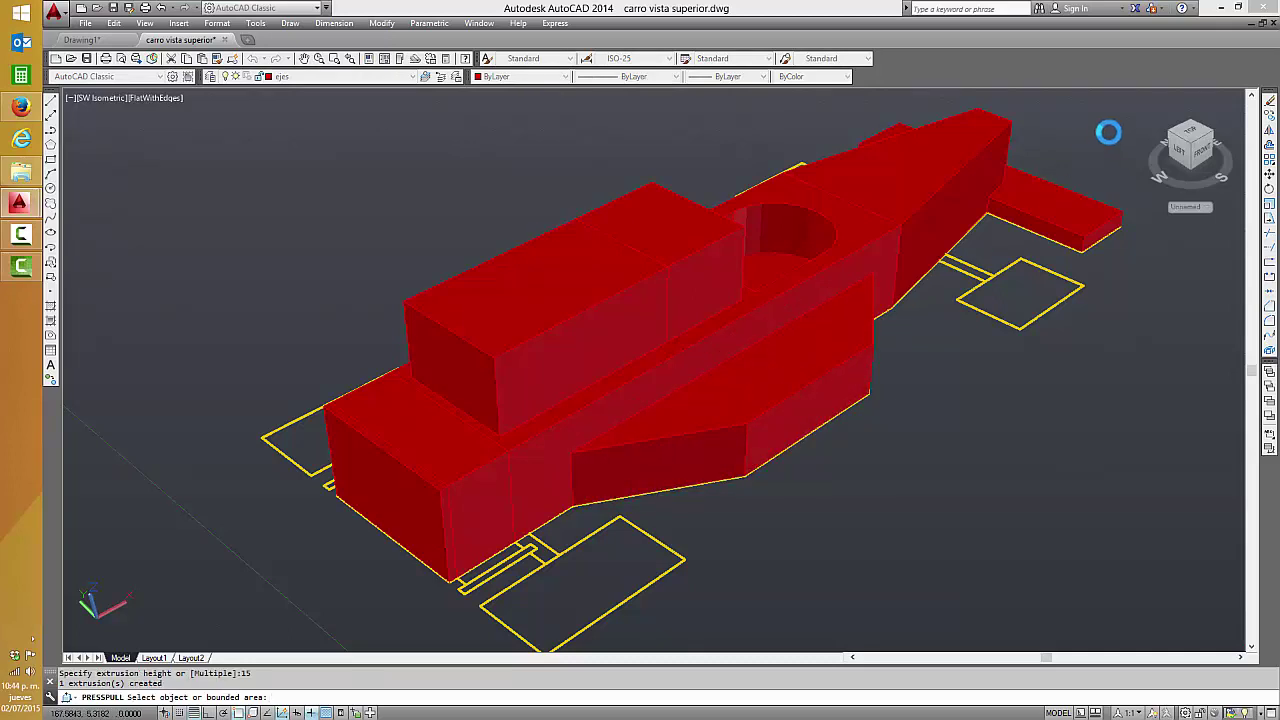
click(1173, 134)
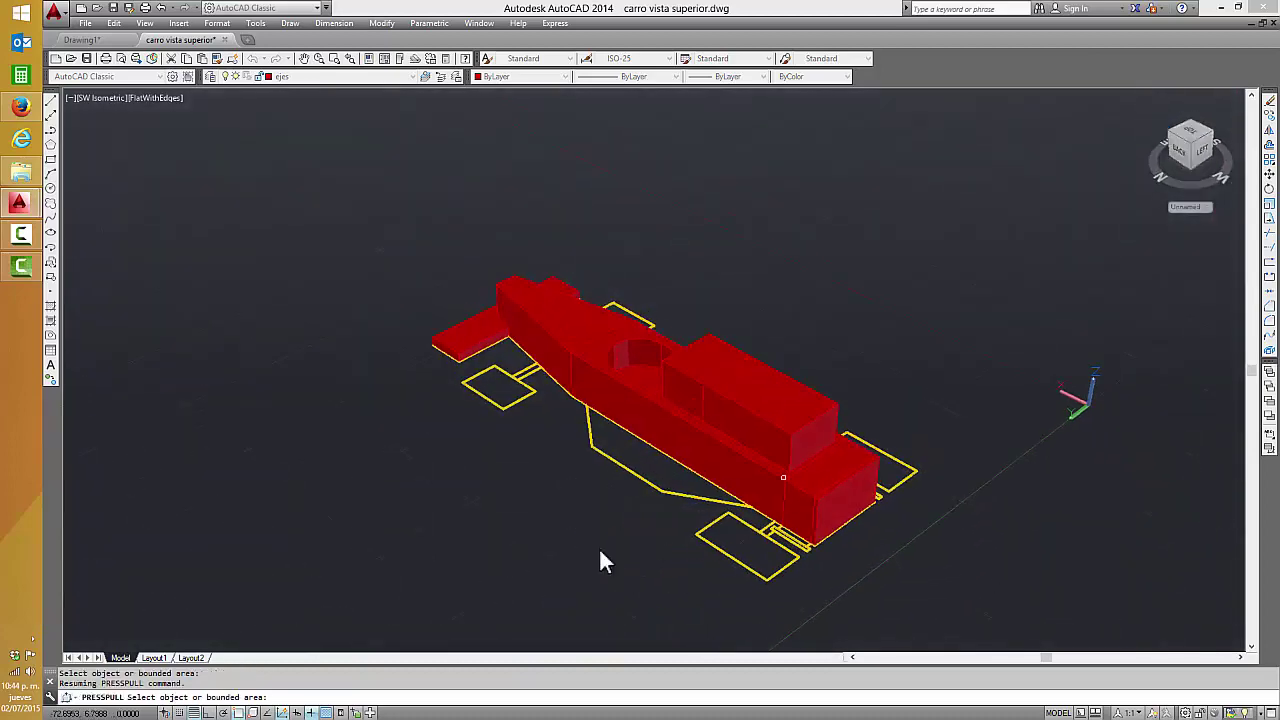
click(652, 470)
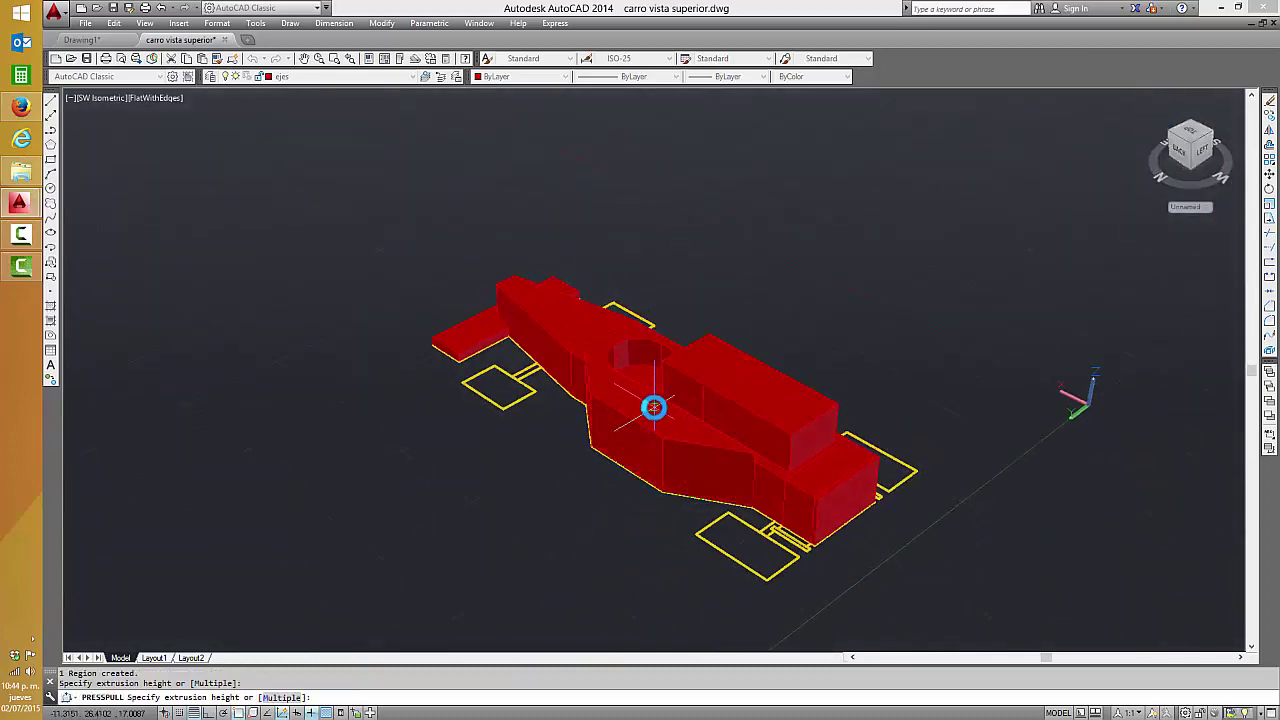
text(15)
key(Return)
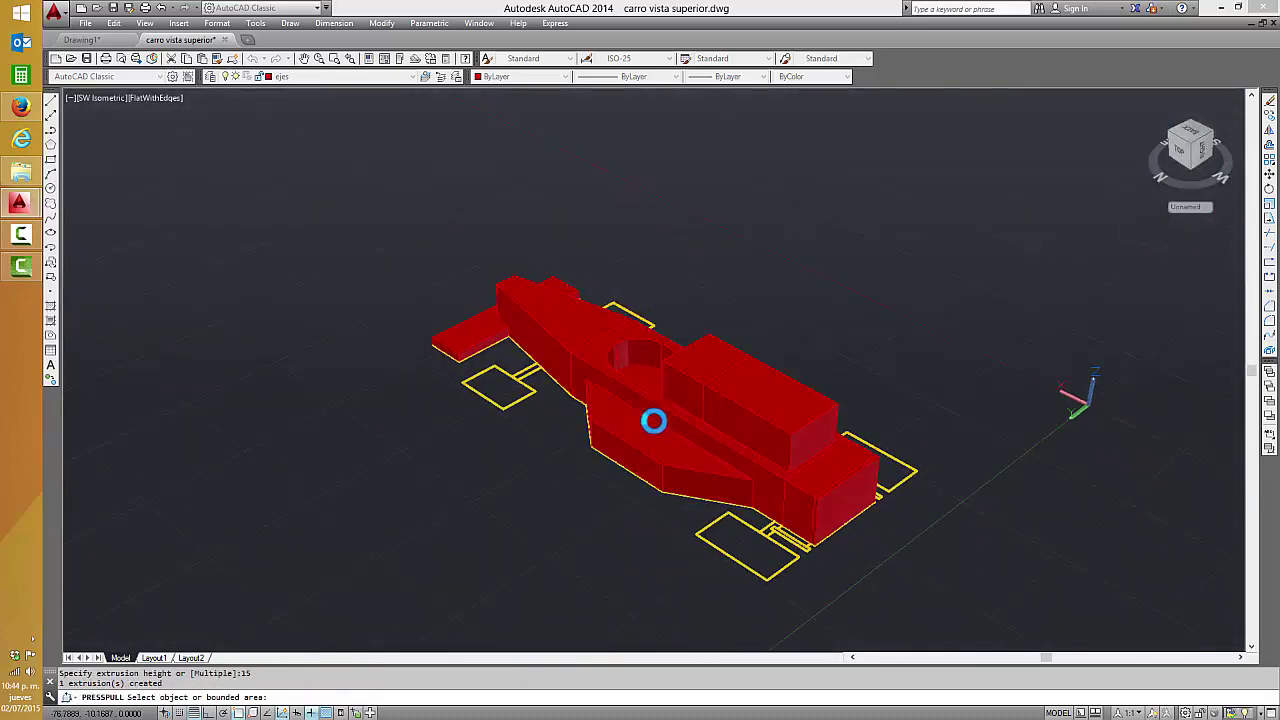
click(1209, 131)
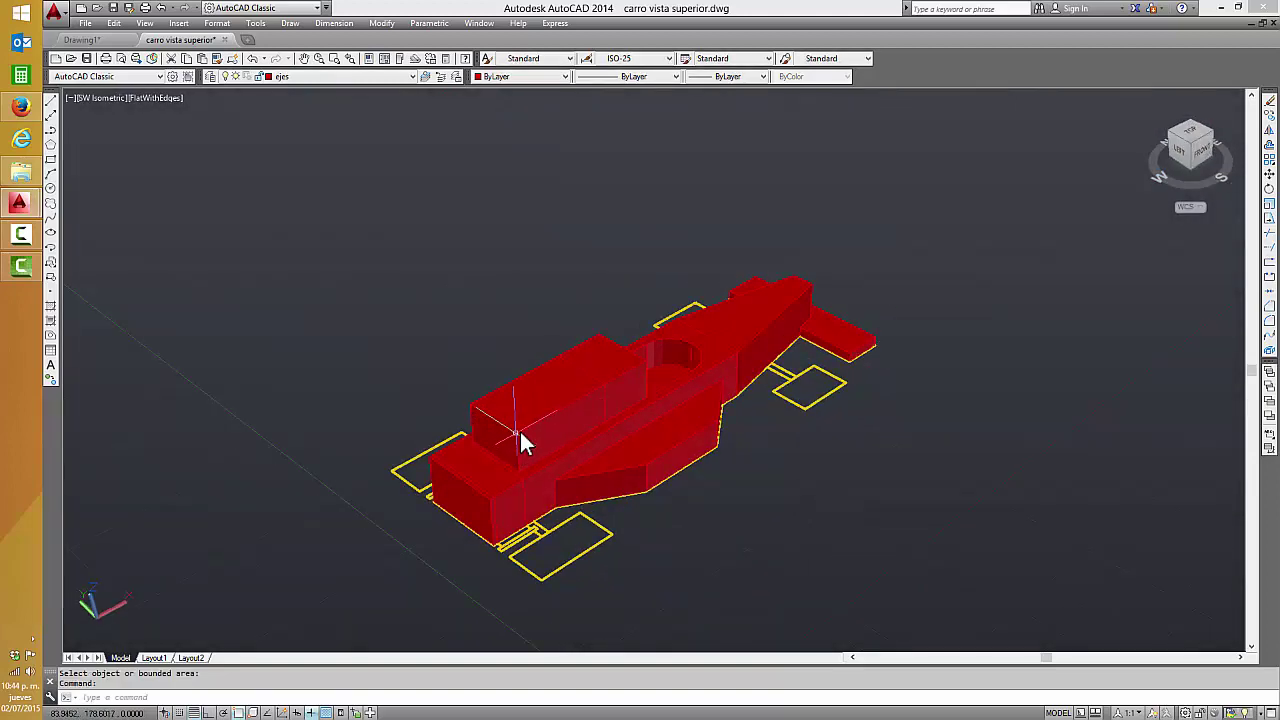
key(Escape)
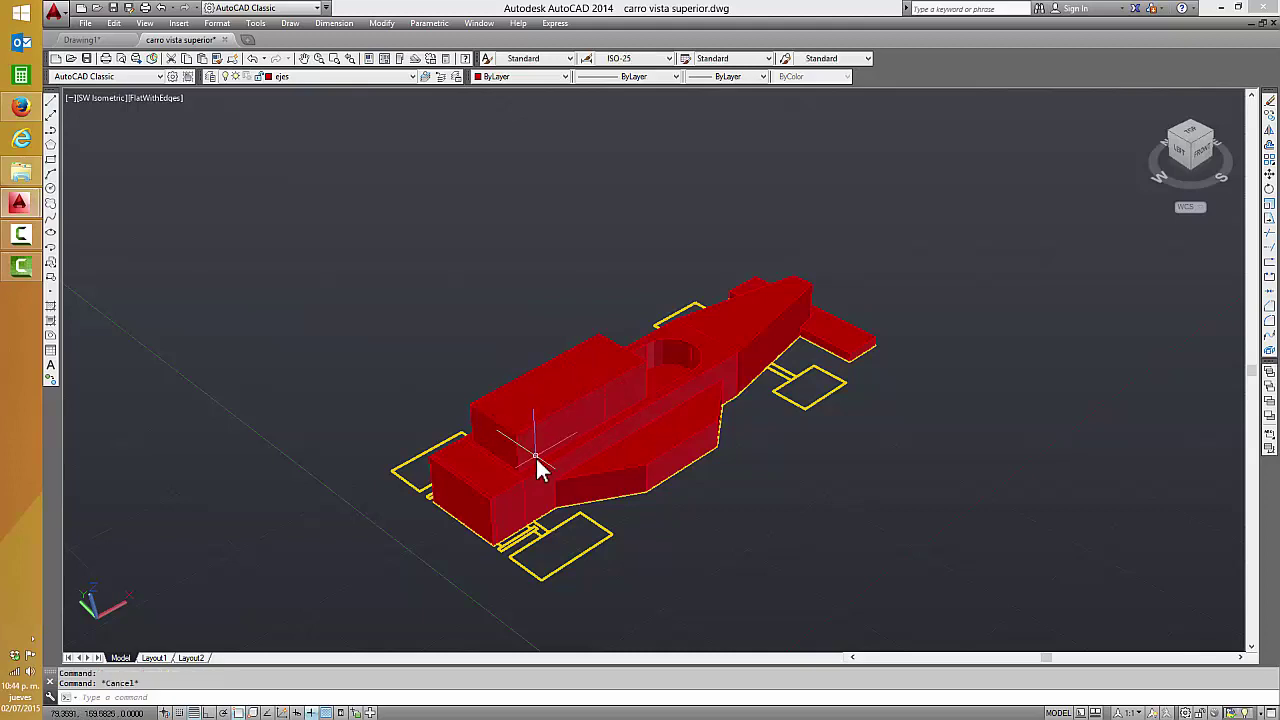
key(Escape)
click(541, 405)
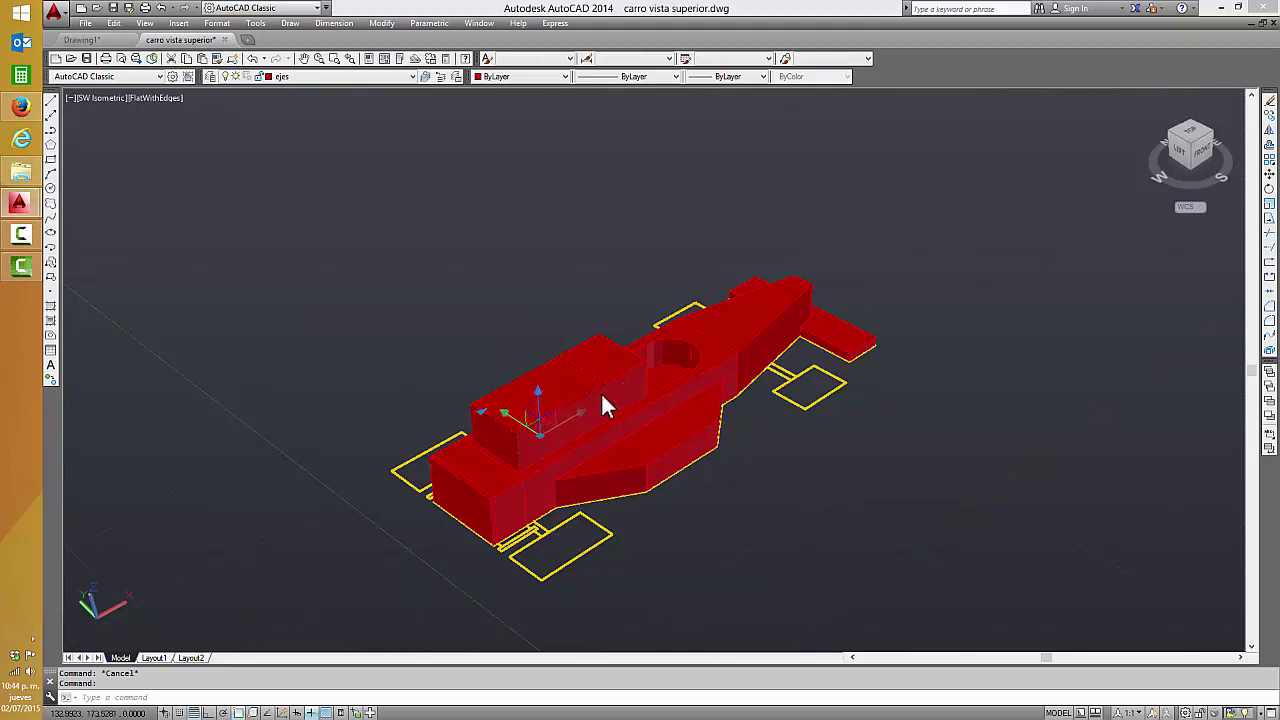
click(748, 355)
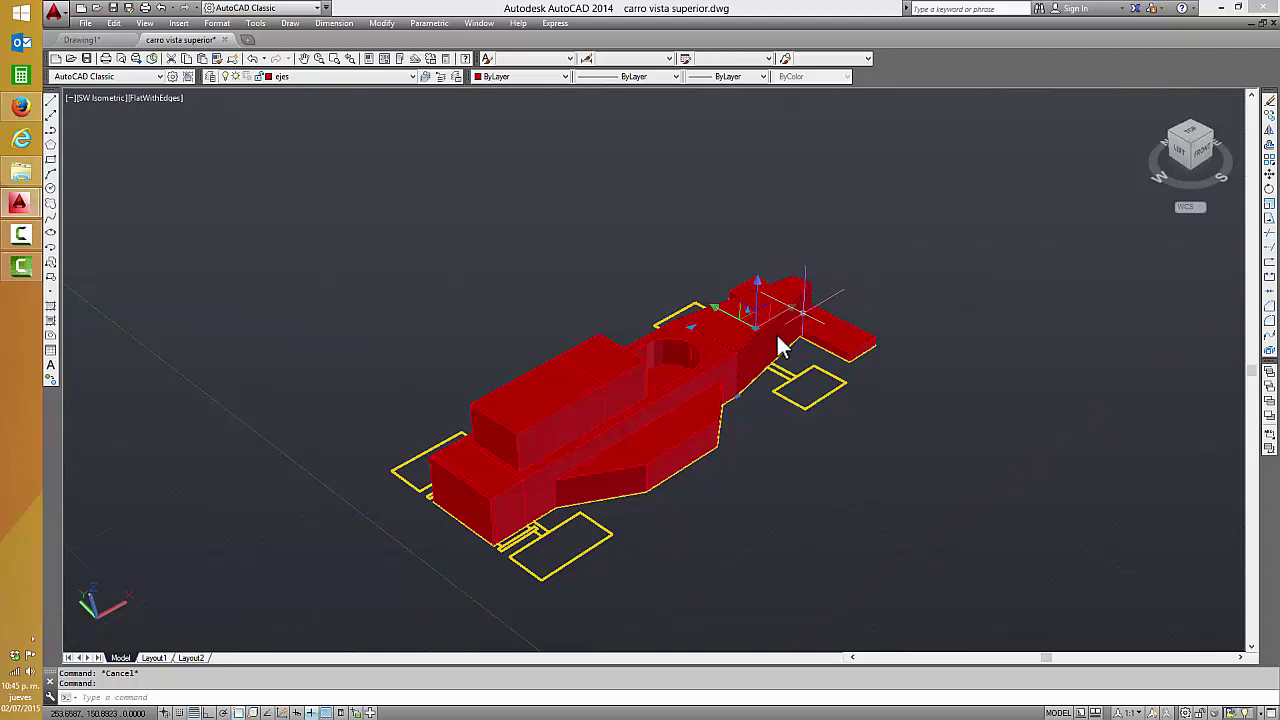
key(Escape)
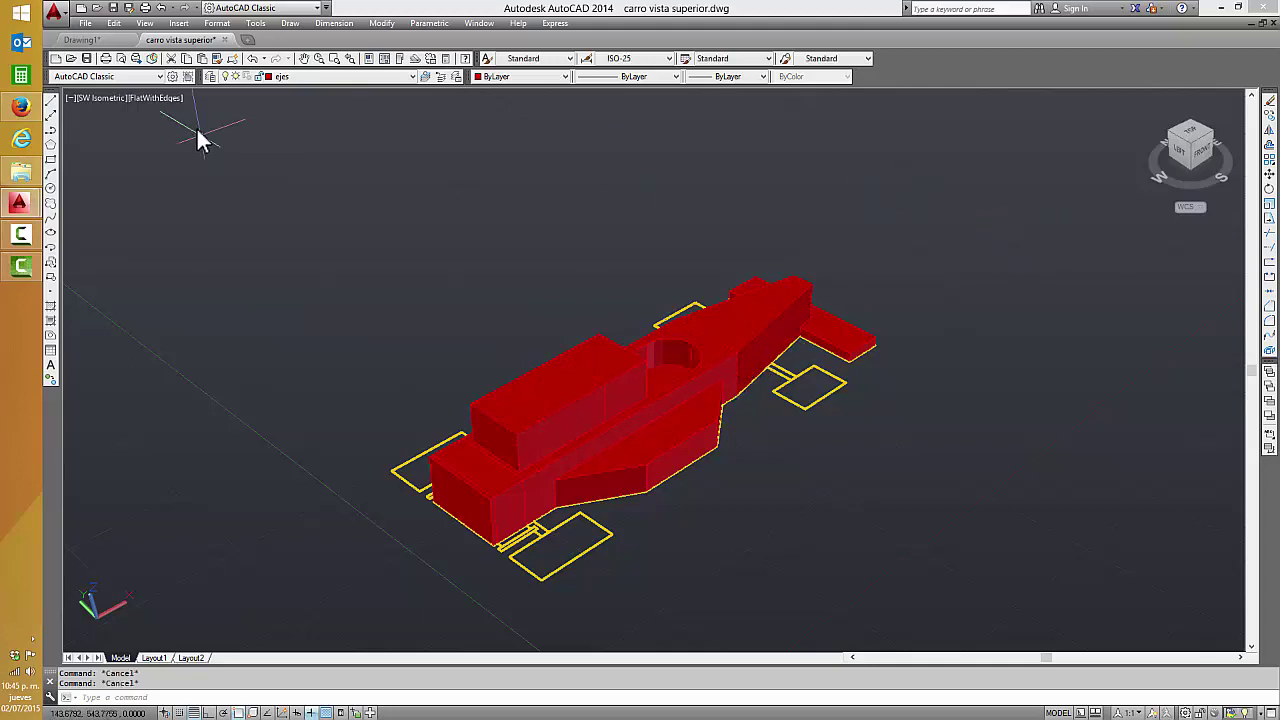
- Set the viewport to the Front view
click(111, 98)
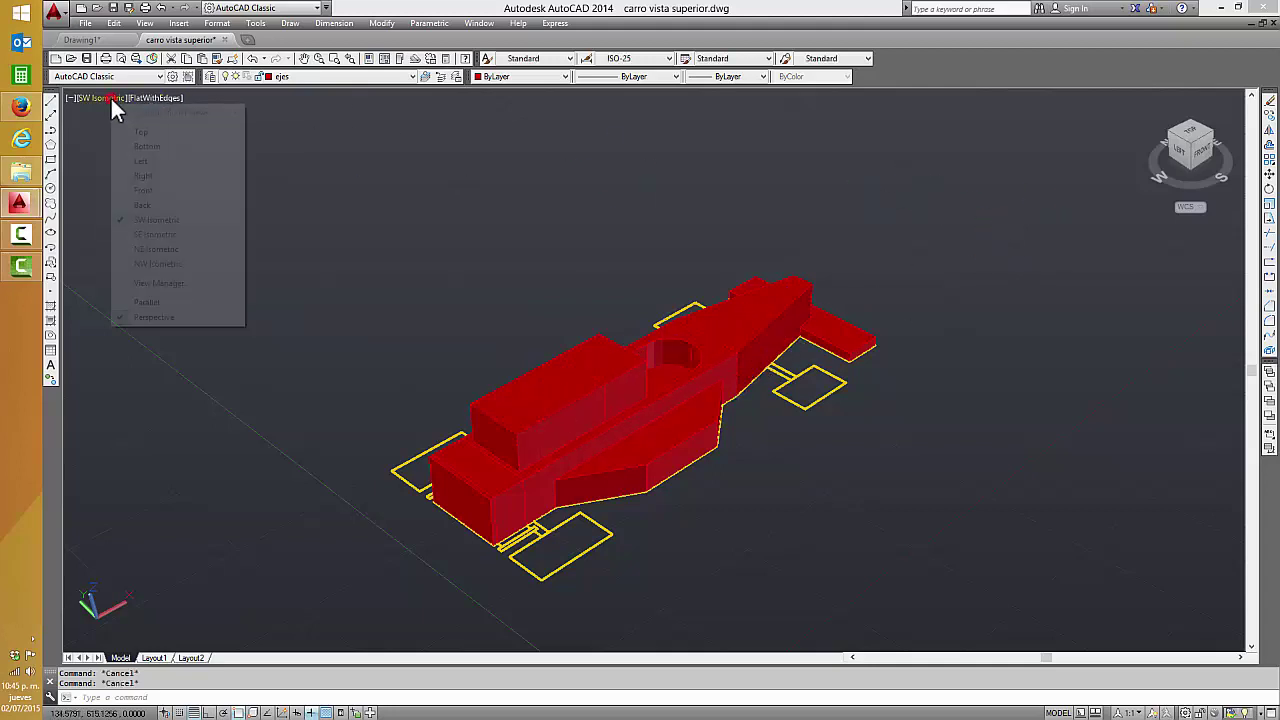
click(161, 191)
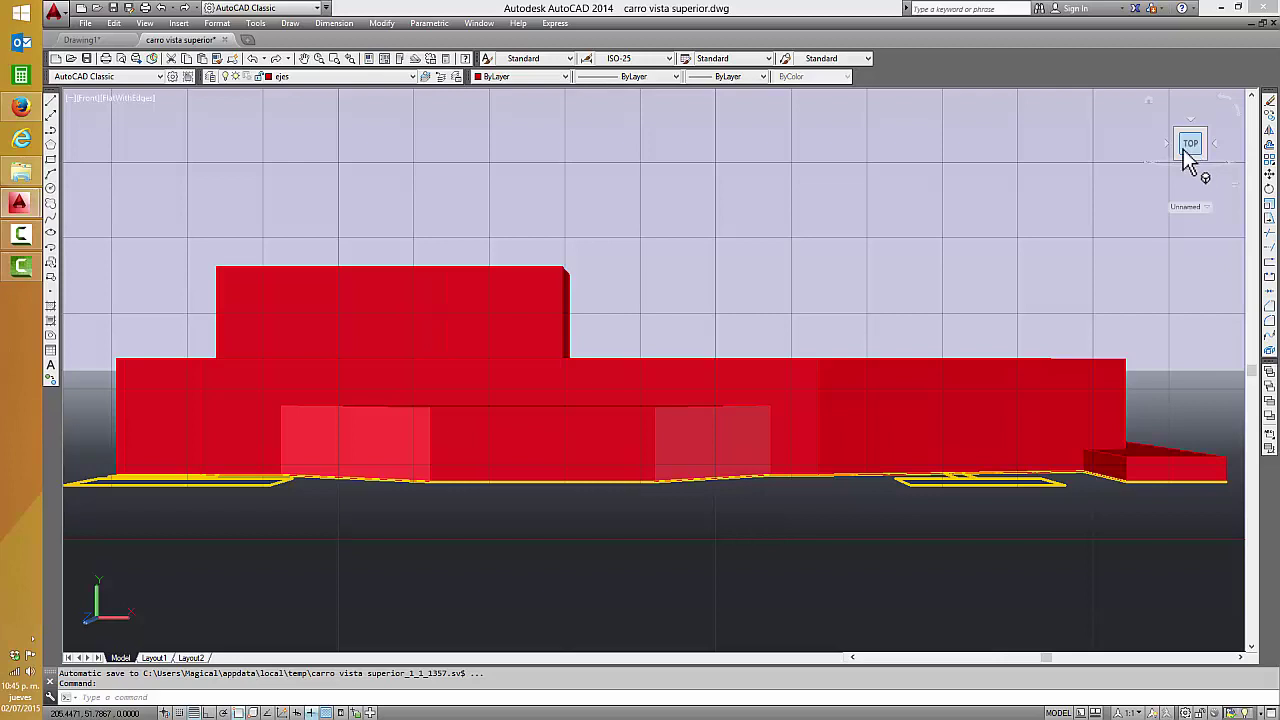
click(91, 98)
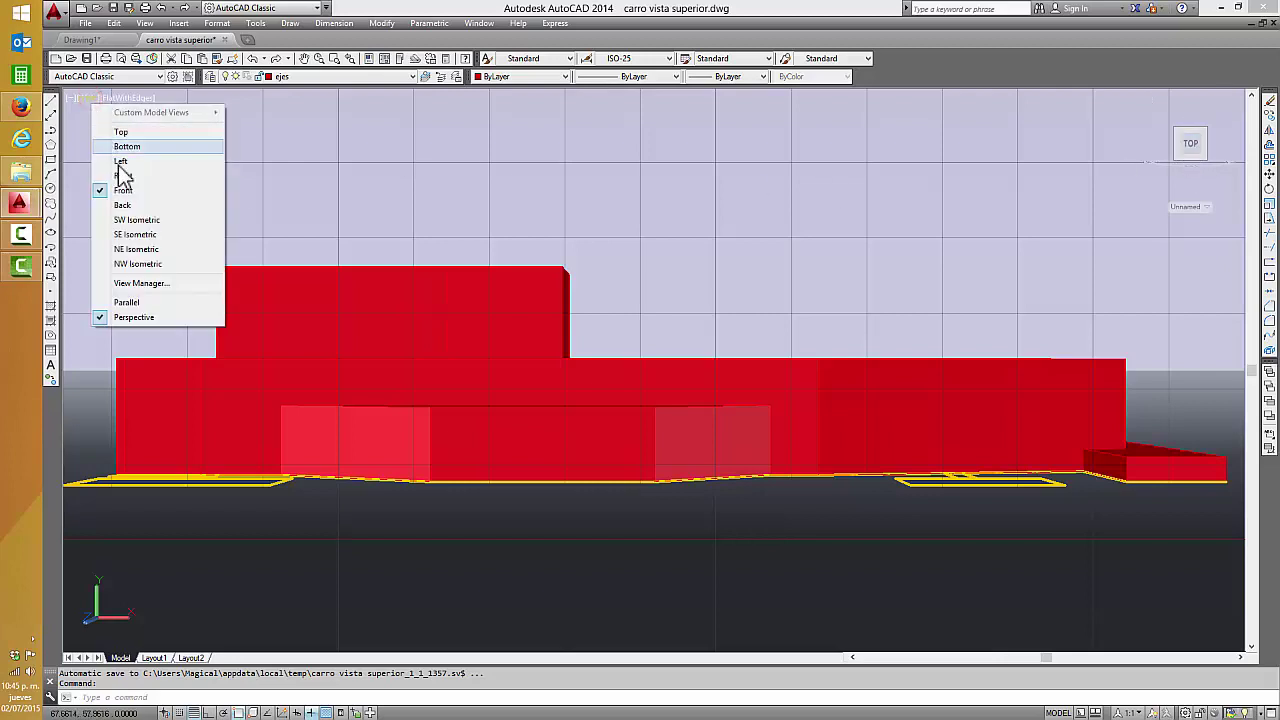
click(140, 190)
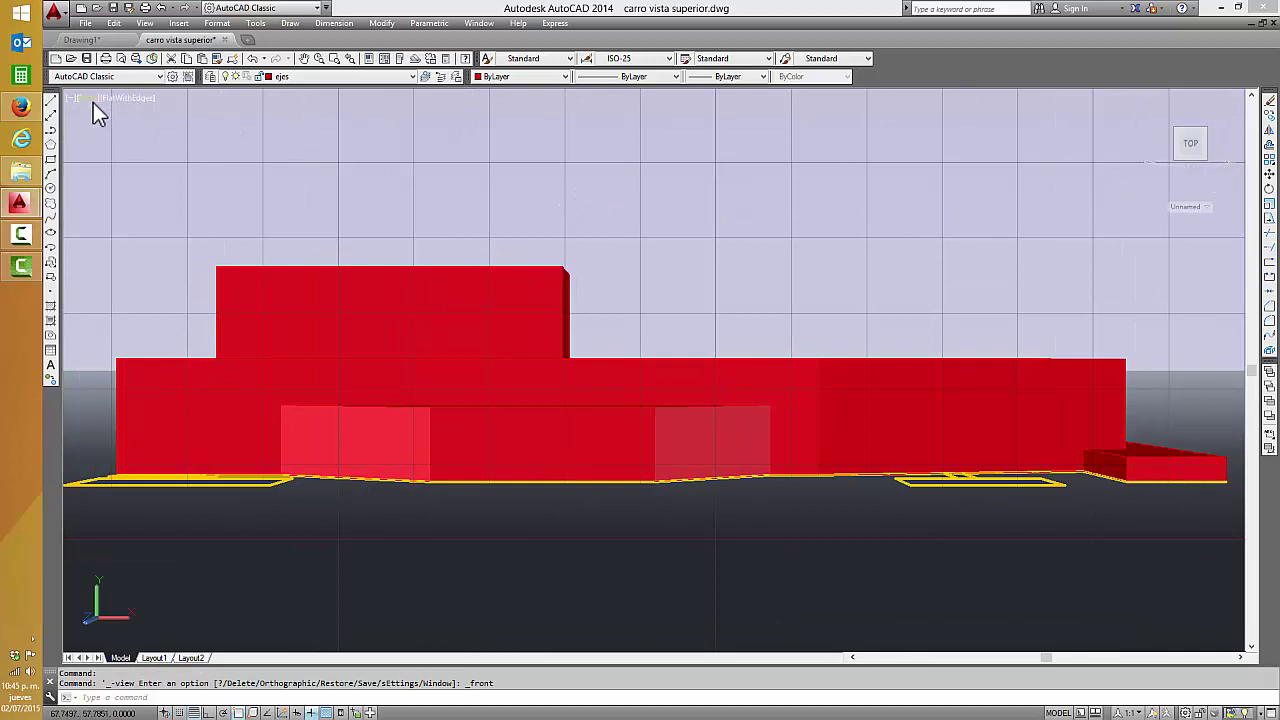
- Switch the visual style to 2D Wireframe
click(138, 99)
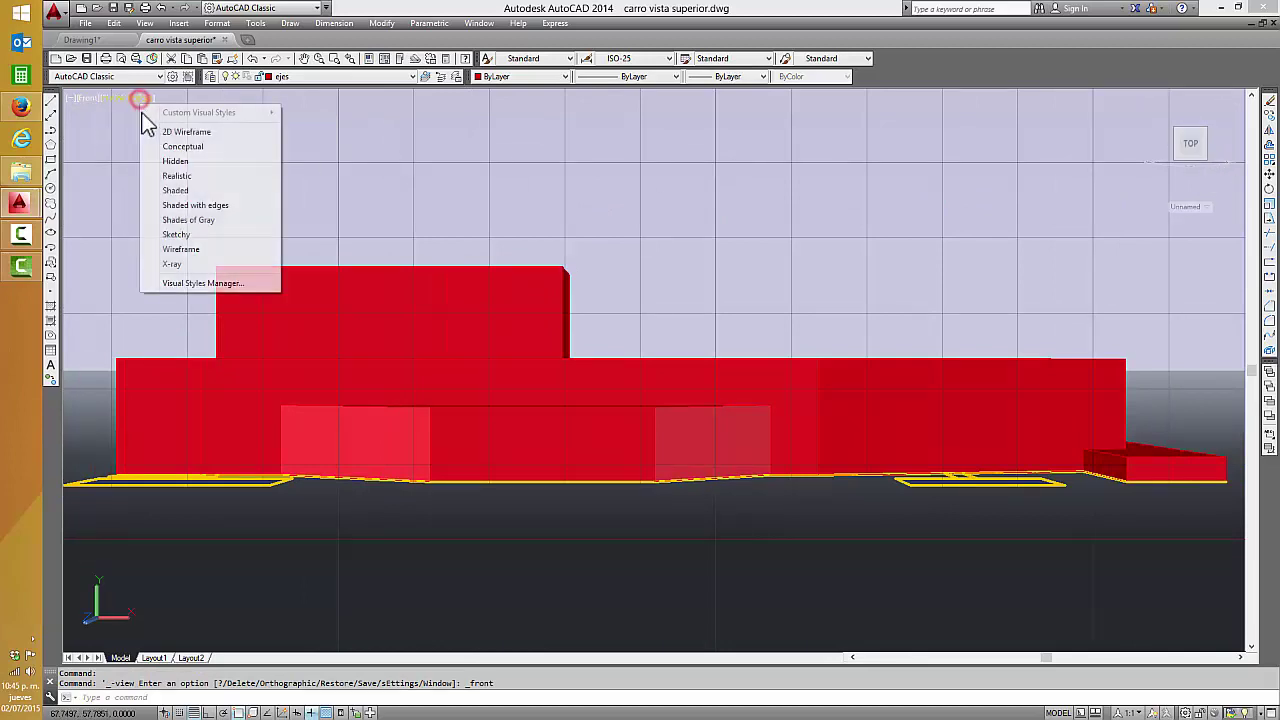
click(168, 133)
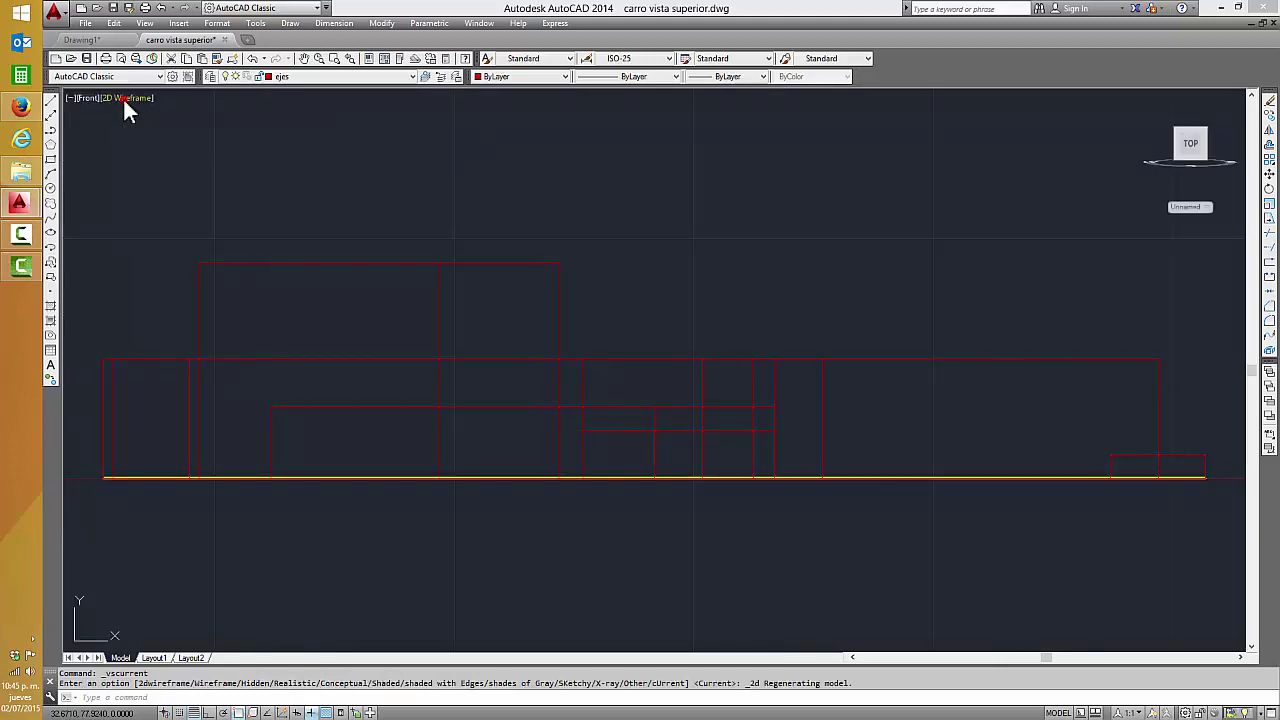
click(125, 100)
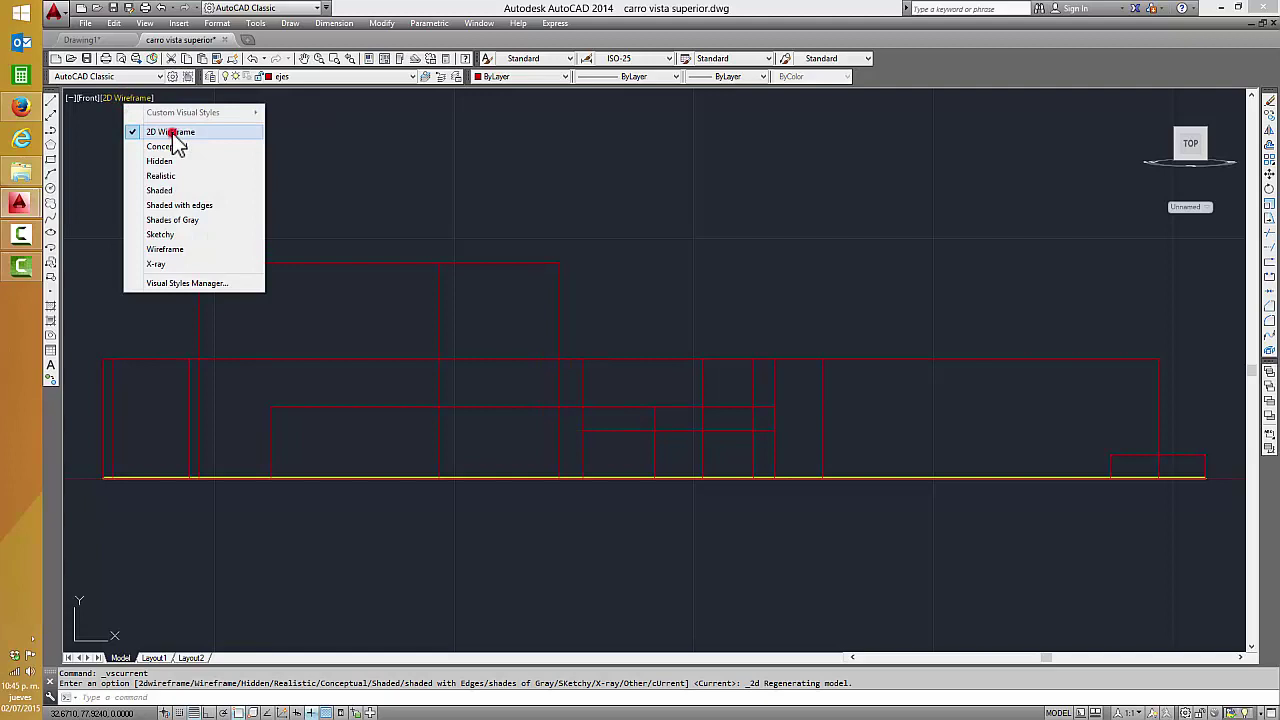
click(172, 133)
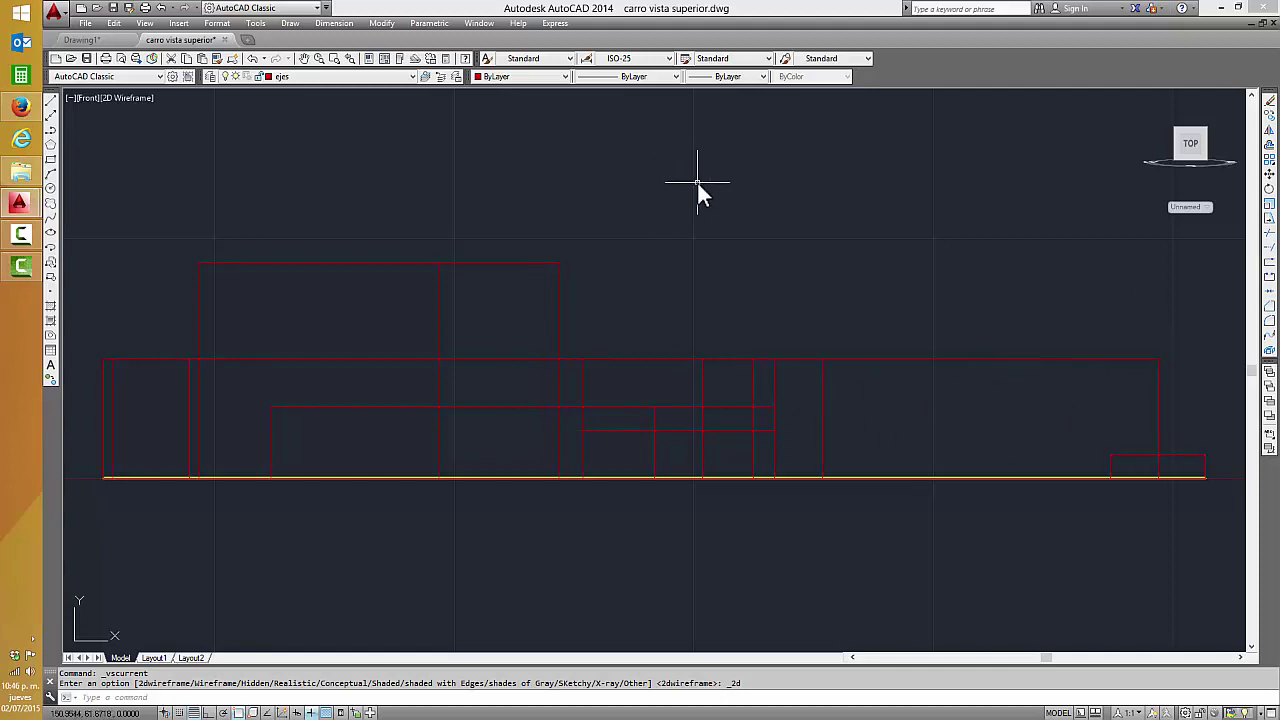
- Draw a closed diagonal triangle polyline with object snaps from the upper box's corner
click(52, 133)
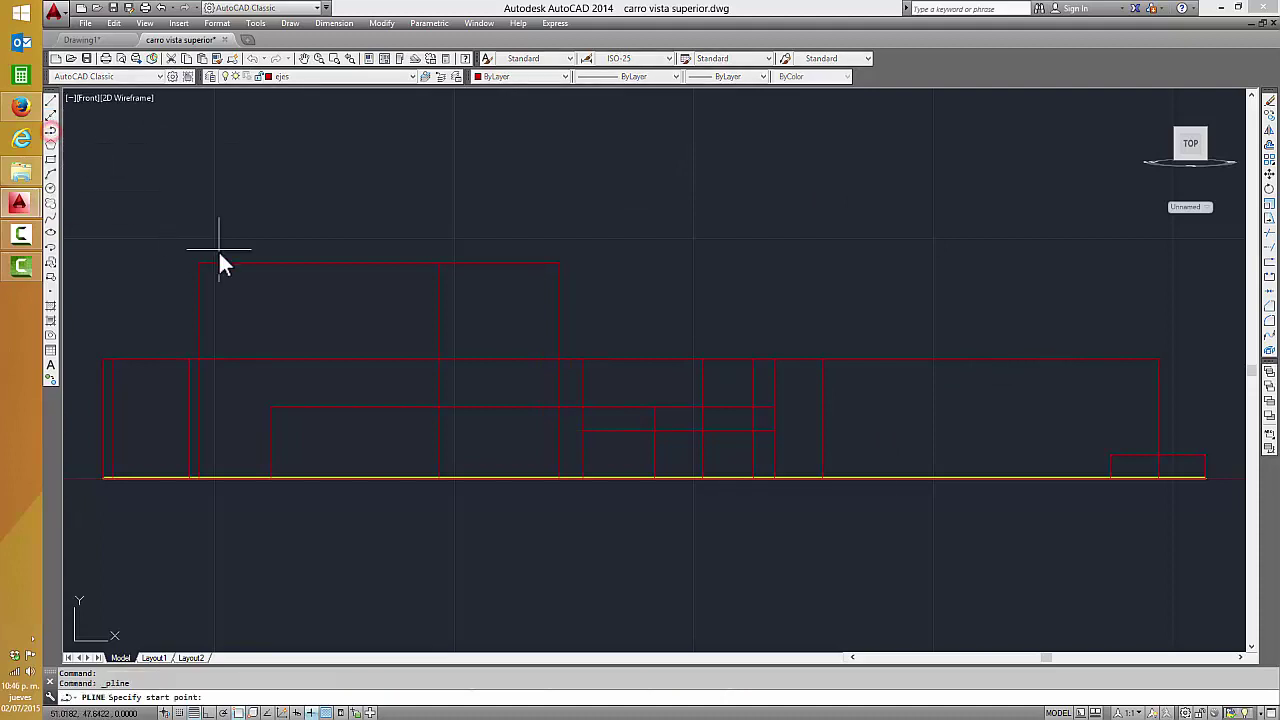
right_click(250, 712)
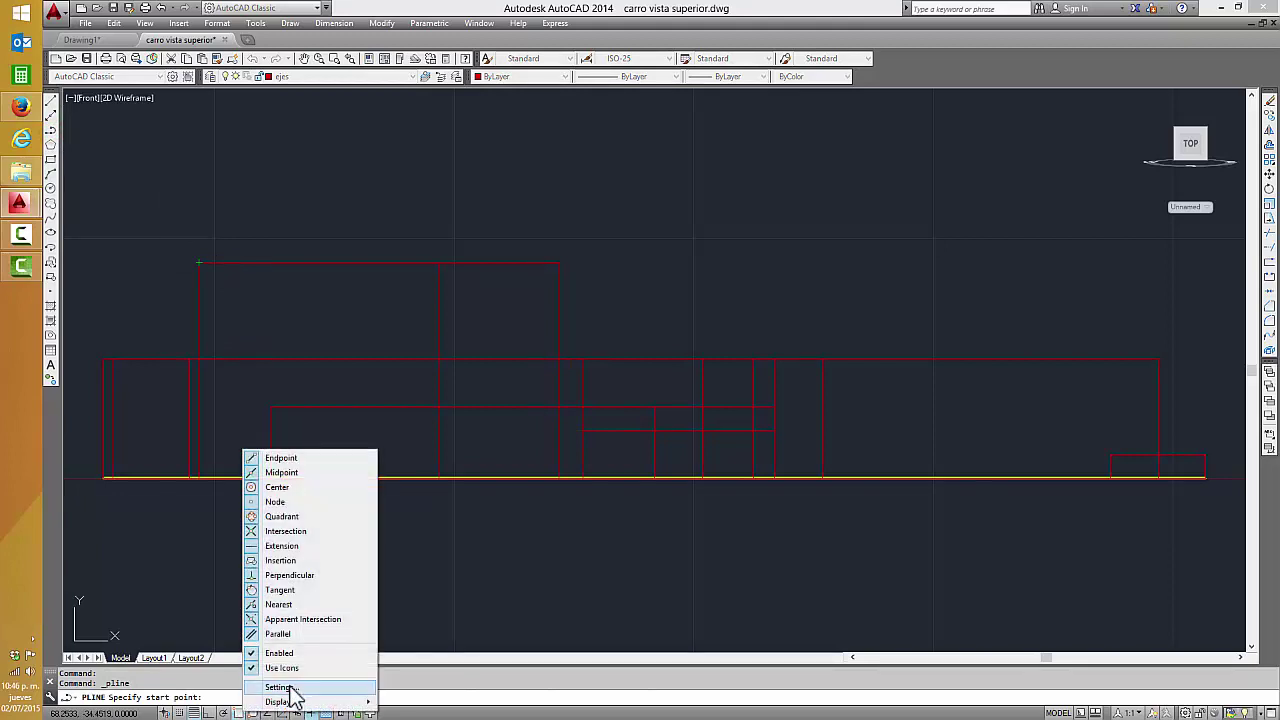
click(280, 687)
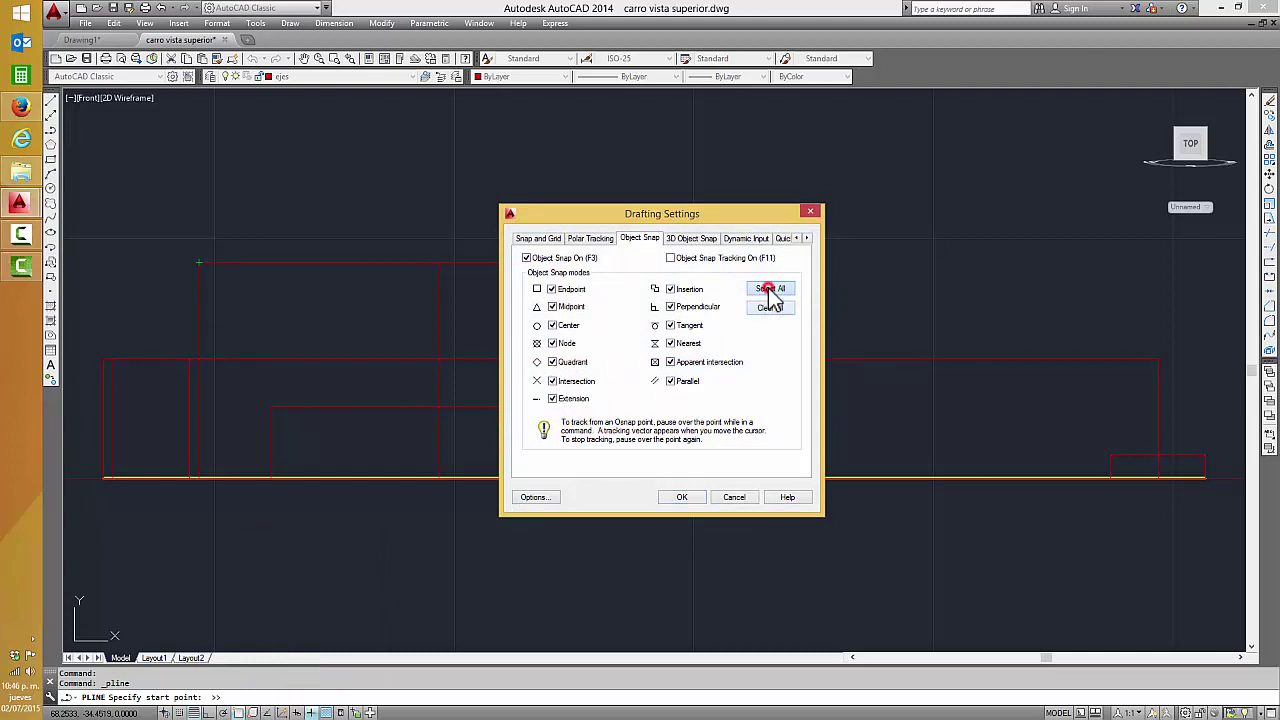
click(684, 497)
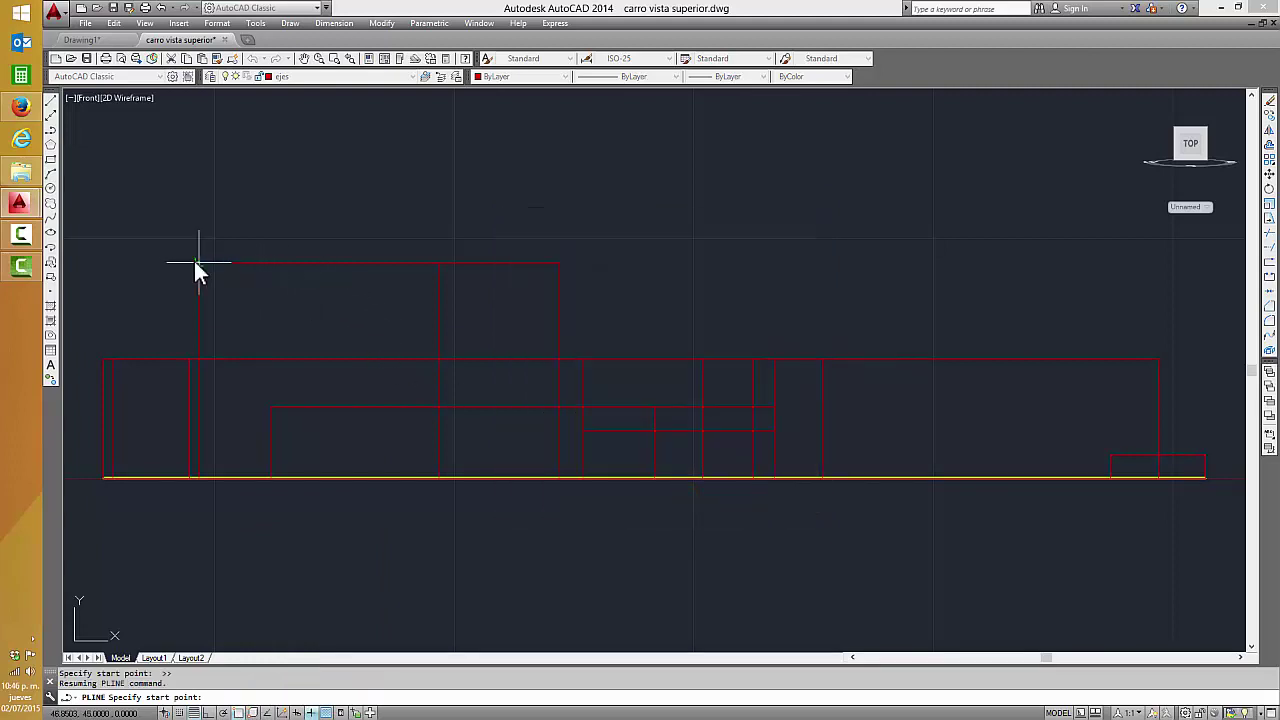
click(437, 263)
click(196, 359)
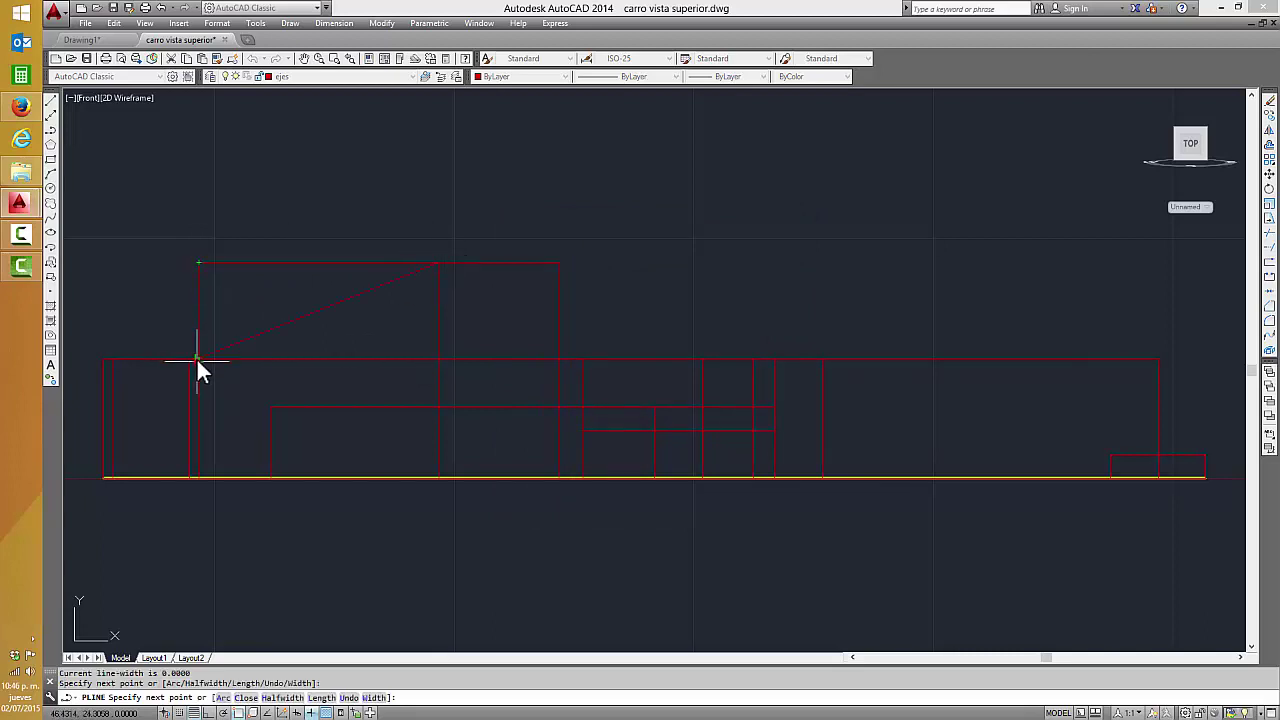
click(196, 261)
key(Return)
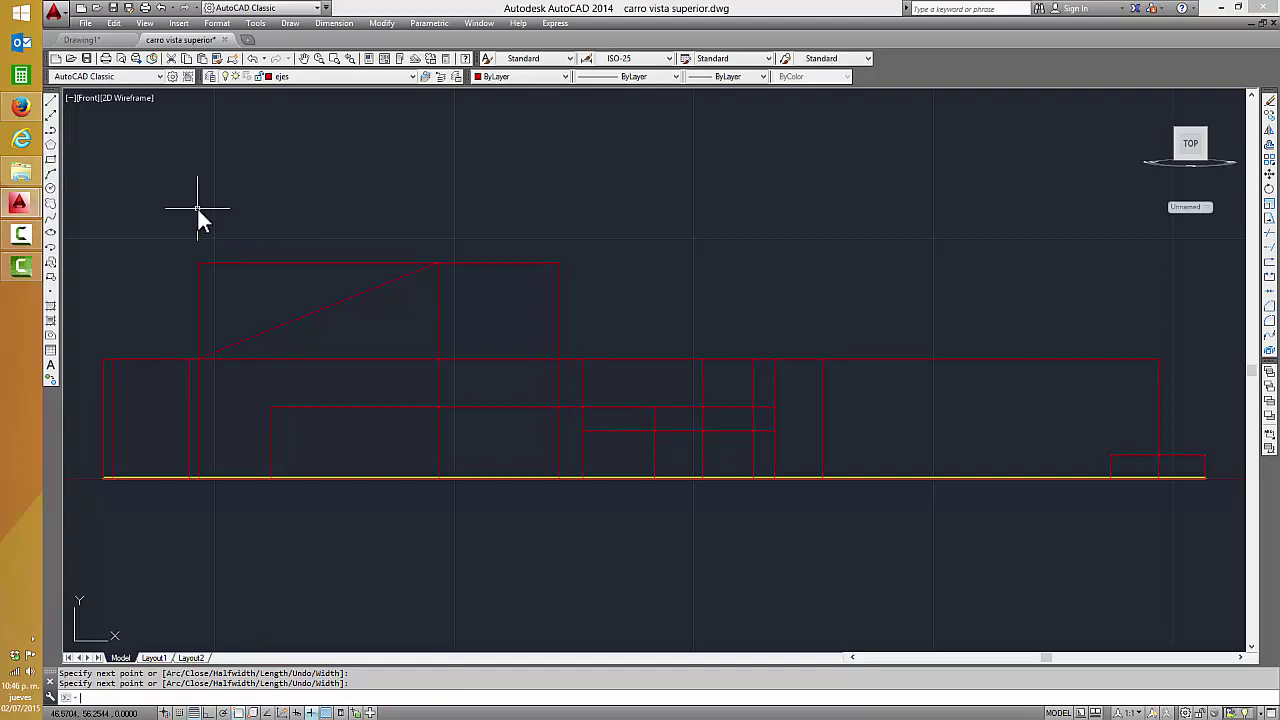
click(321, 307)
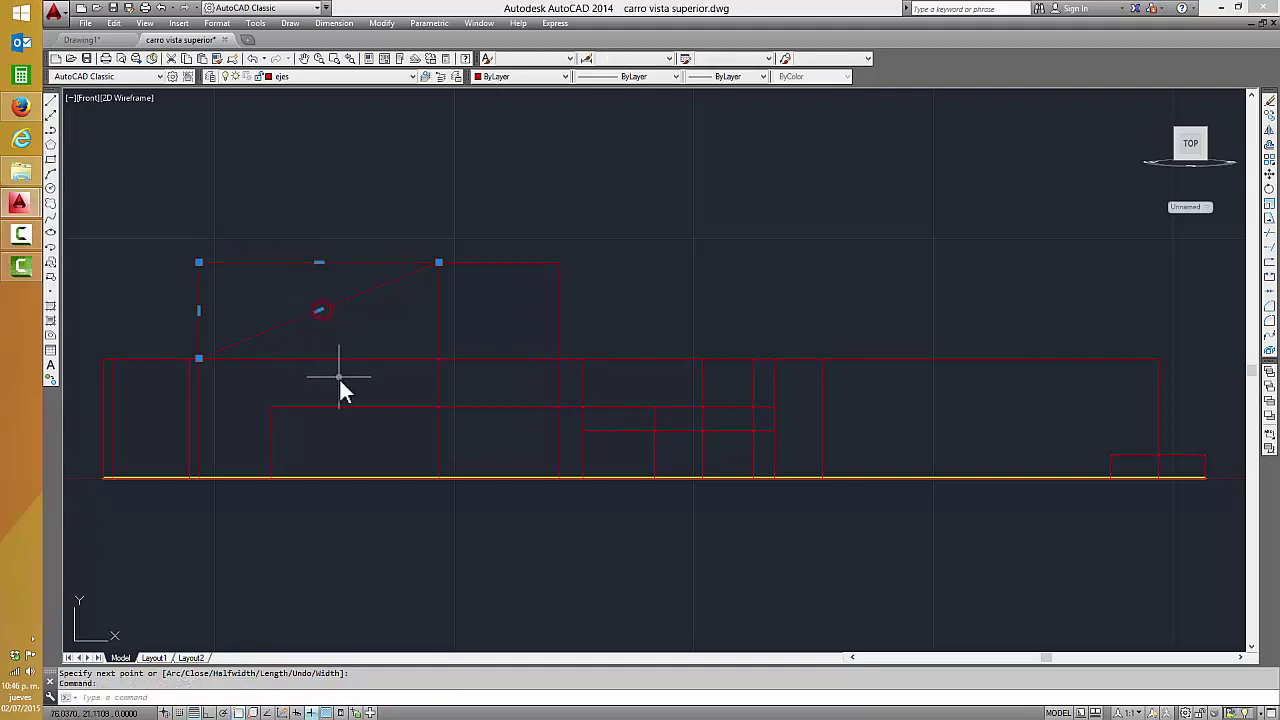
key(Escape)
text(L)
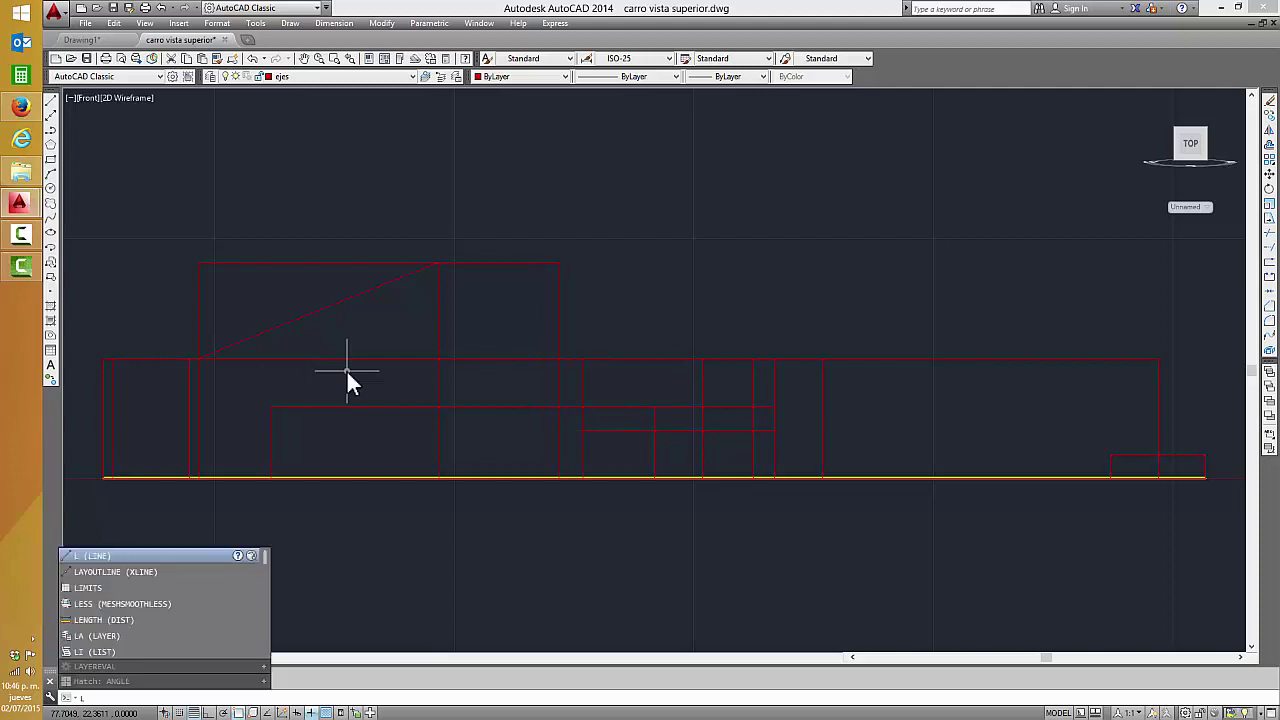
key(Escape)
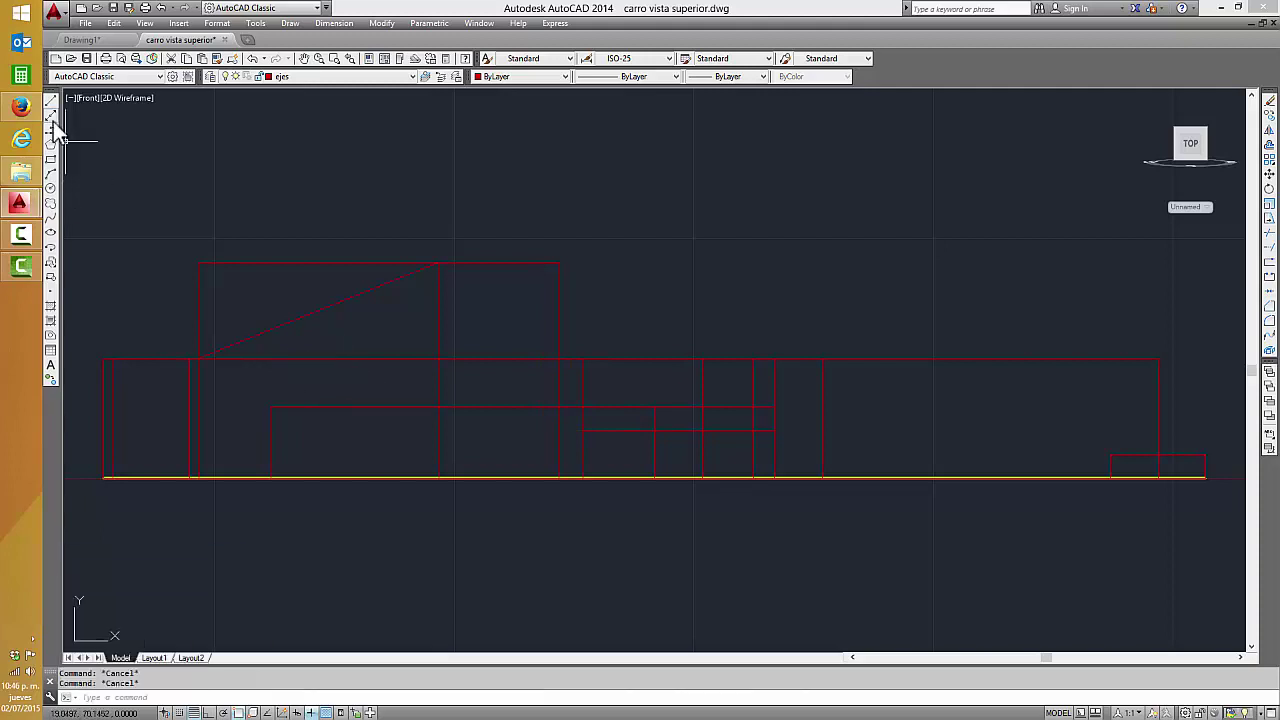
- Draw the closed rear triangle polyline with a 15-unit edge, then return to the Home view
click(55, 129)
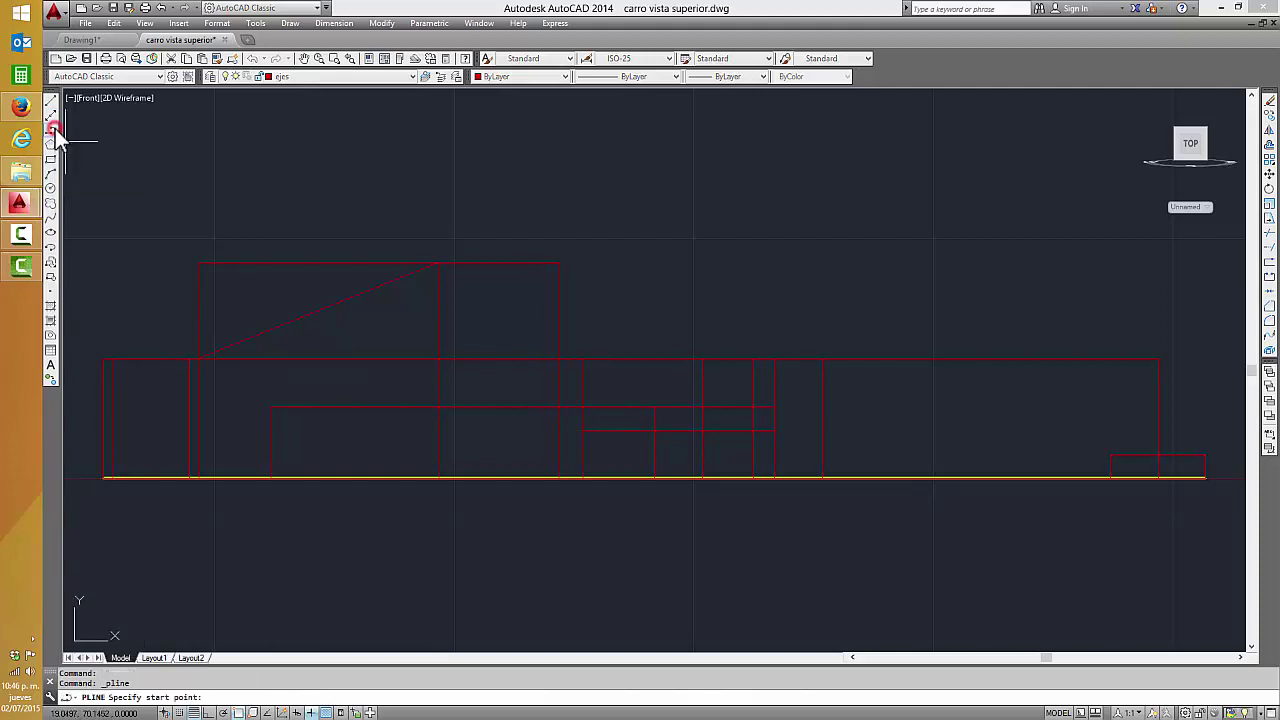
click(822, 358)
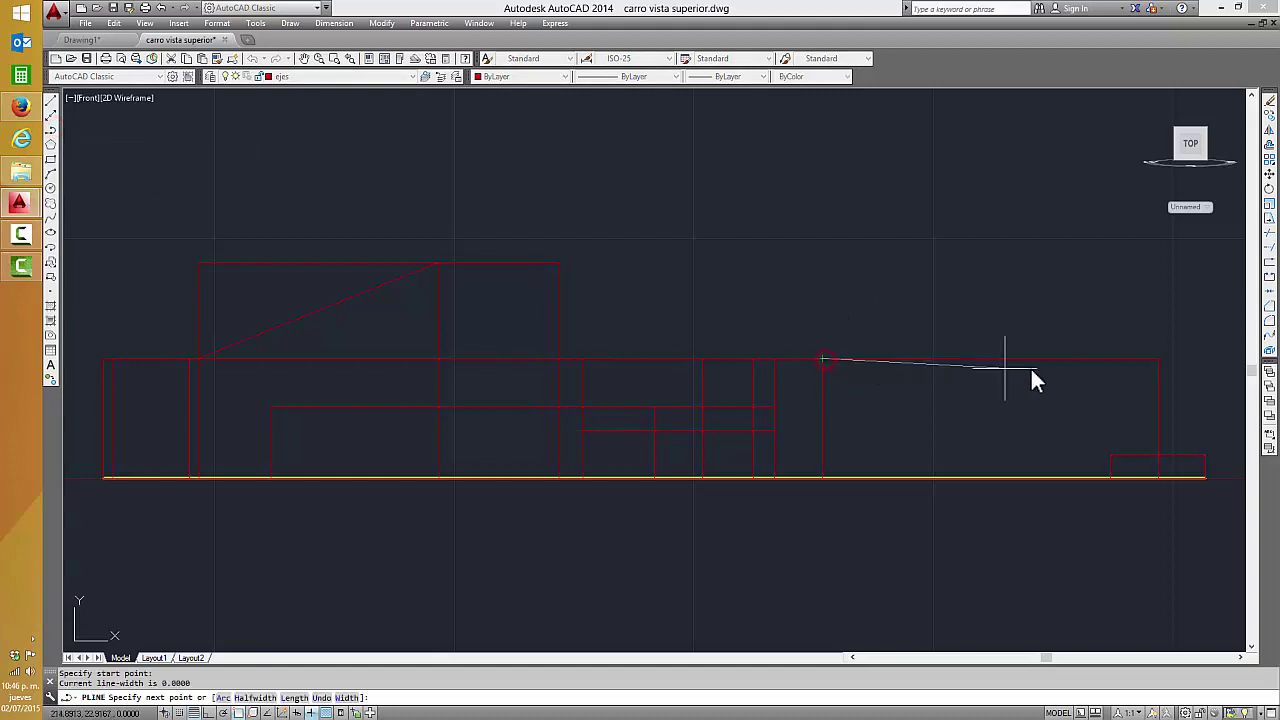
click(1159, 358)
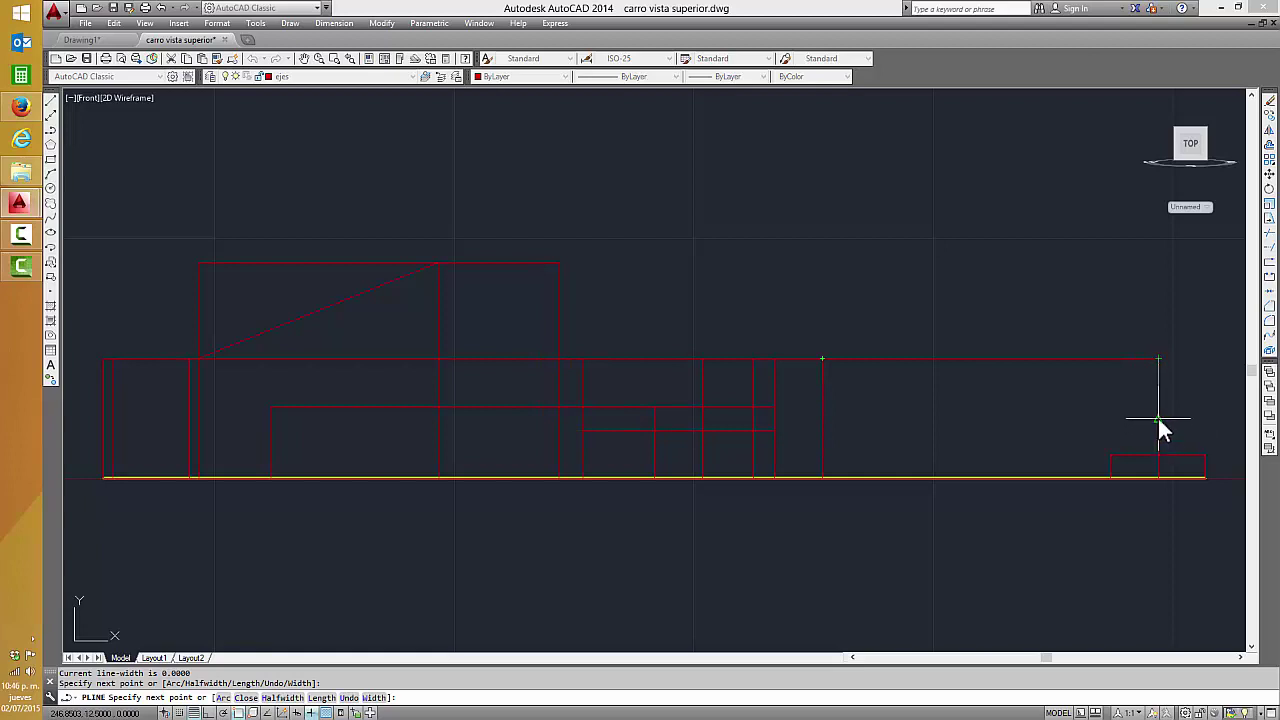
text( 15)
key(Return)
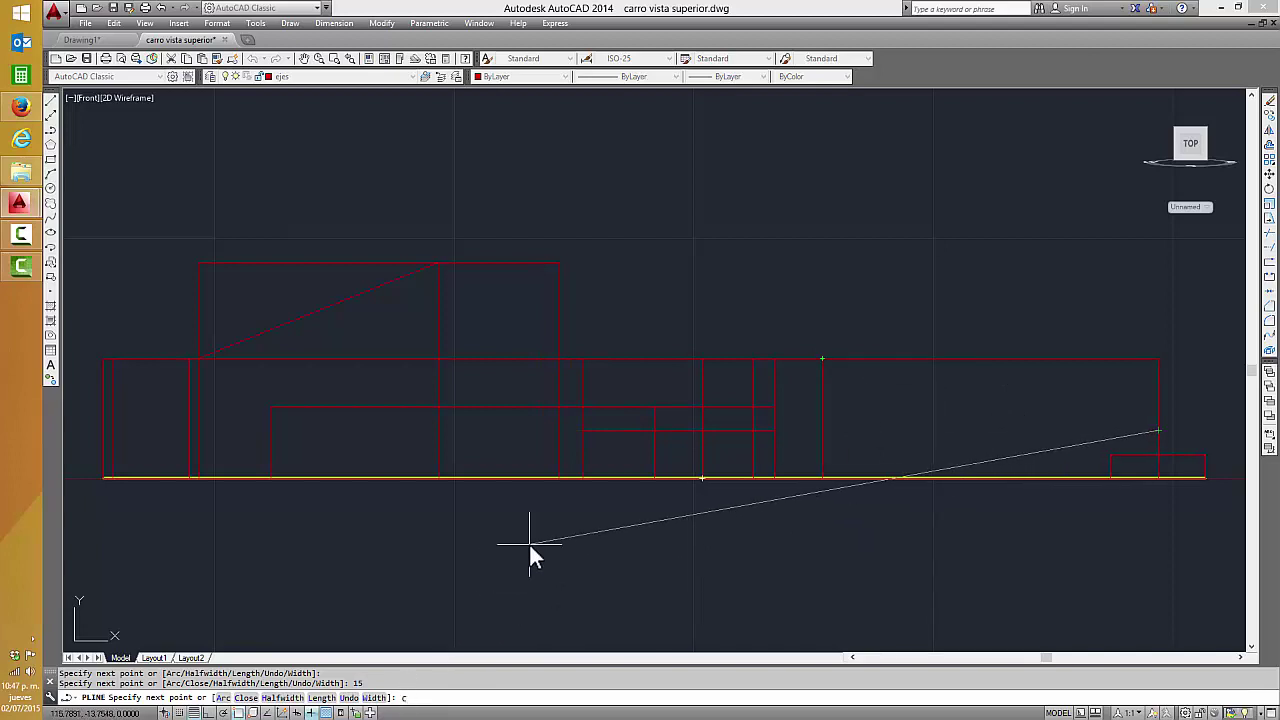
key(Return)
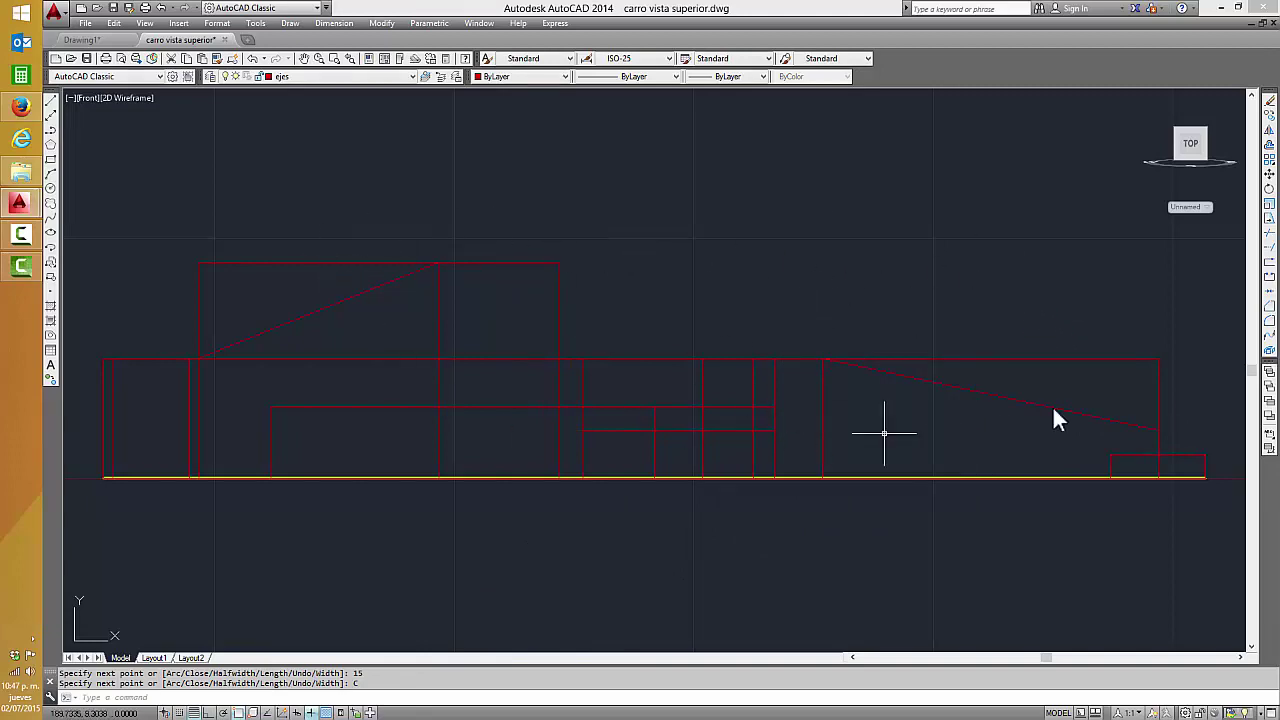
mouse_move(1190, 150)
click(1148, 100)
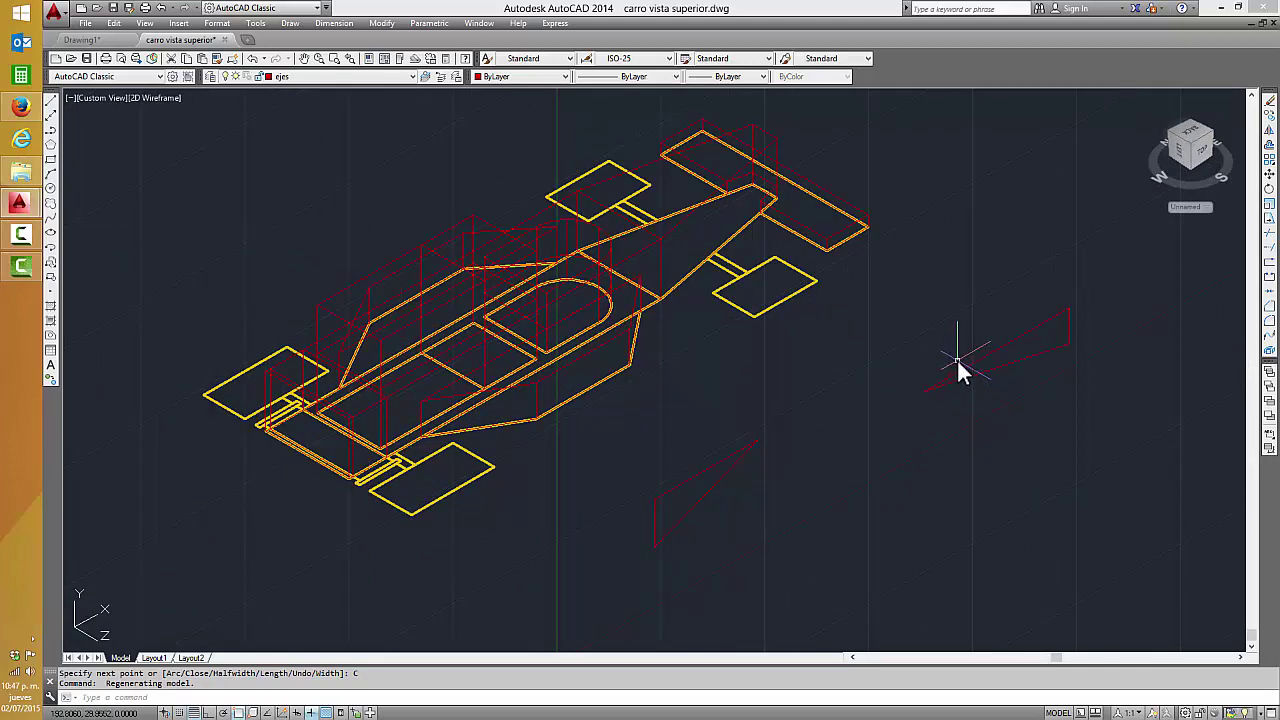
- Switch the visual style to Shaded with Edges and frame the triangles in view
click(146, 98)
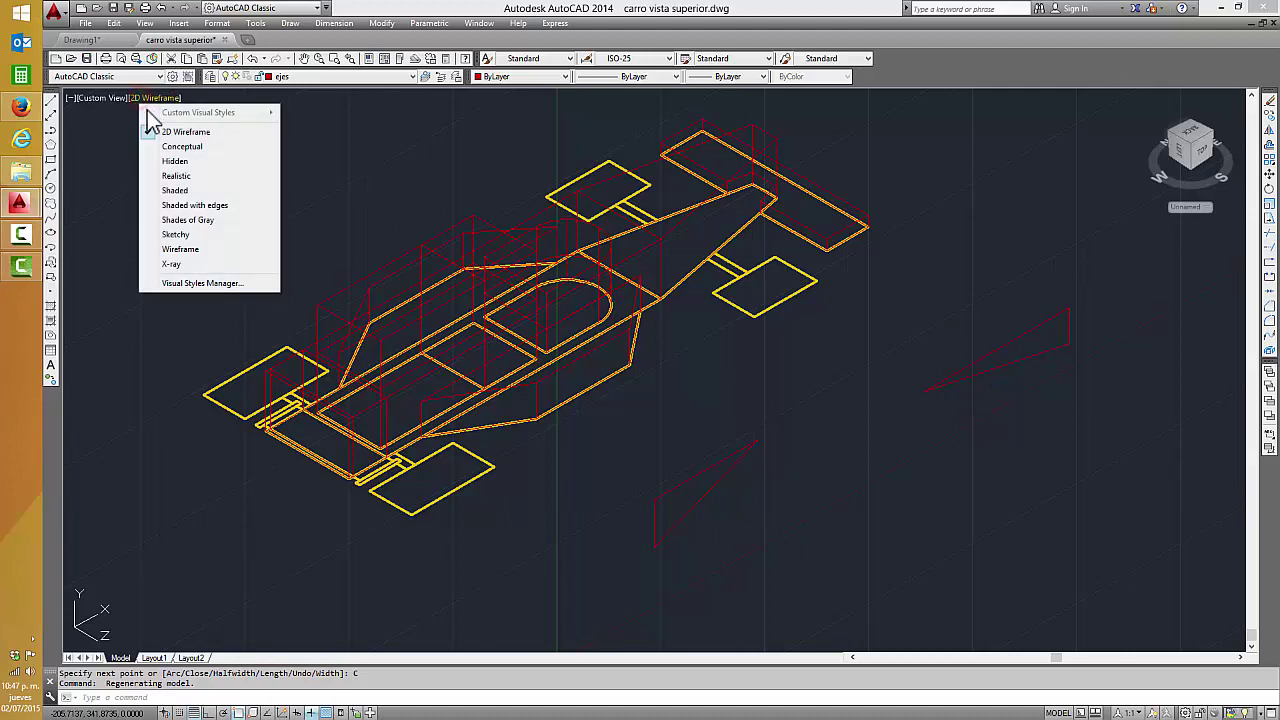
click(197, 207)
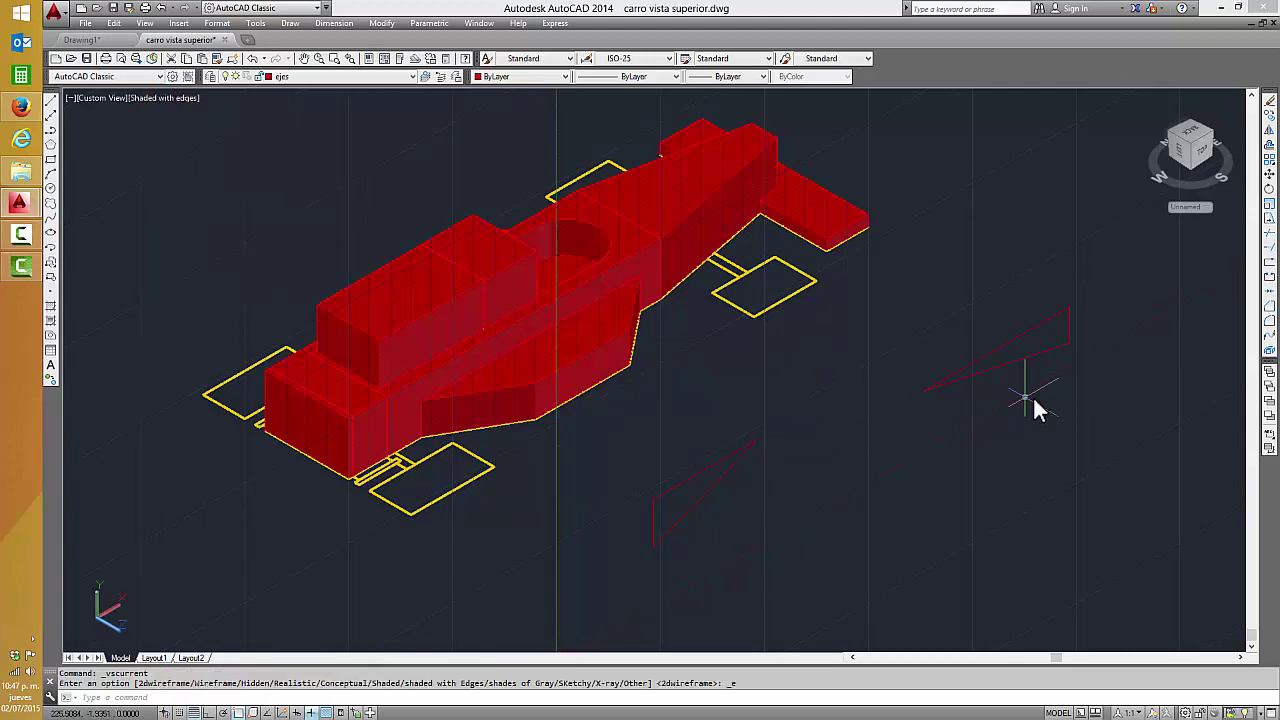
click(1025, 333)
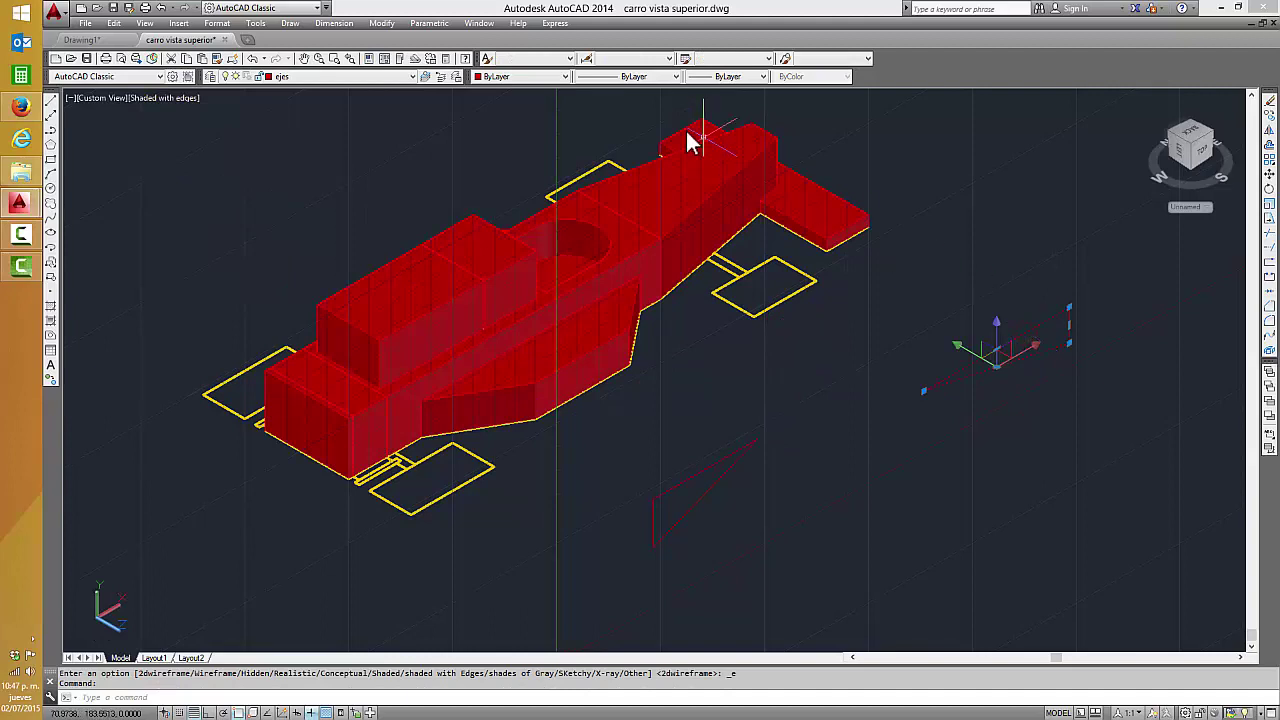
key(Escape)
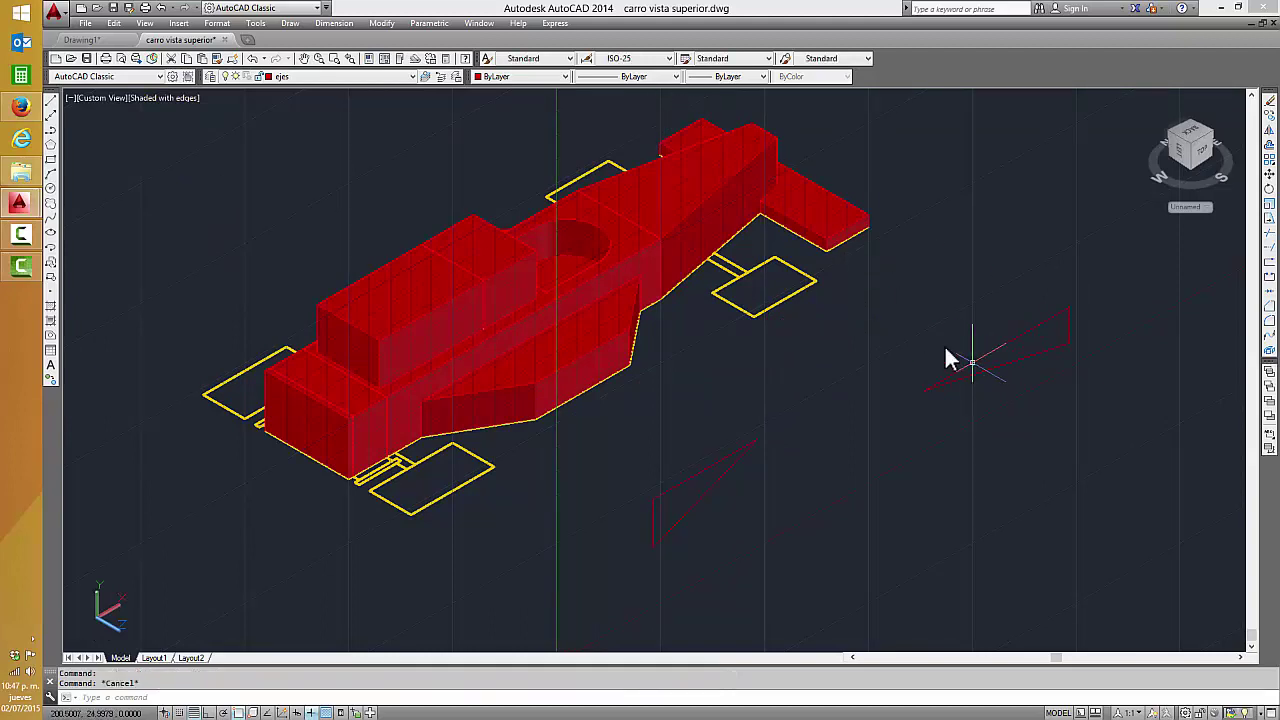
click(700, 485)
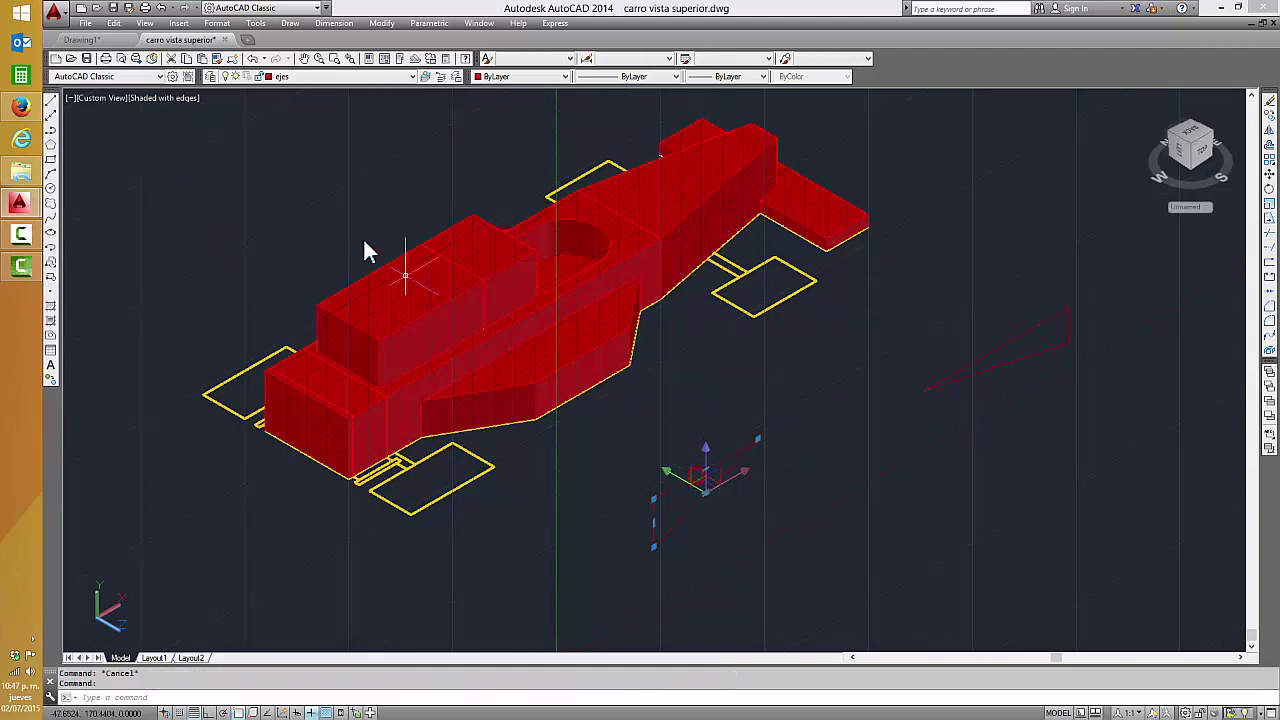
click(277, 194)
key(Escape)
key(Escape)
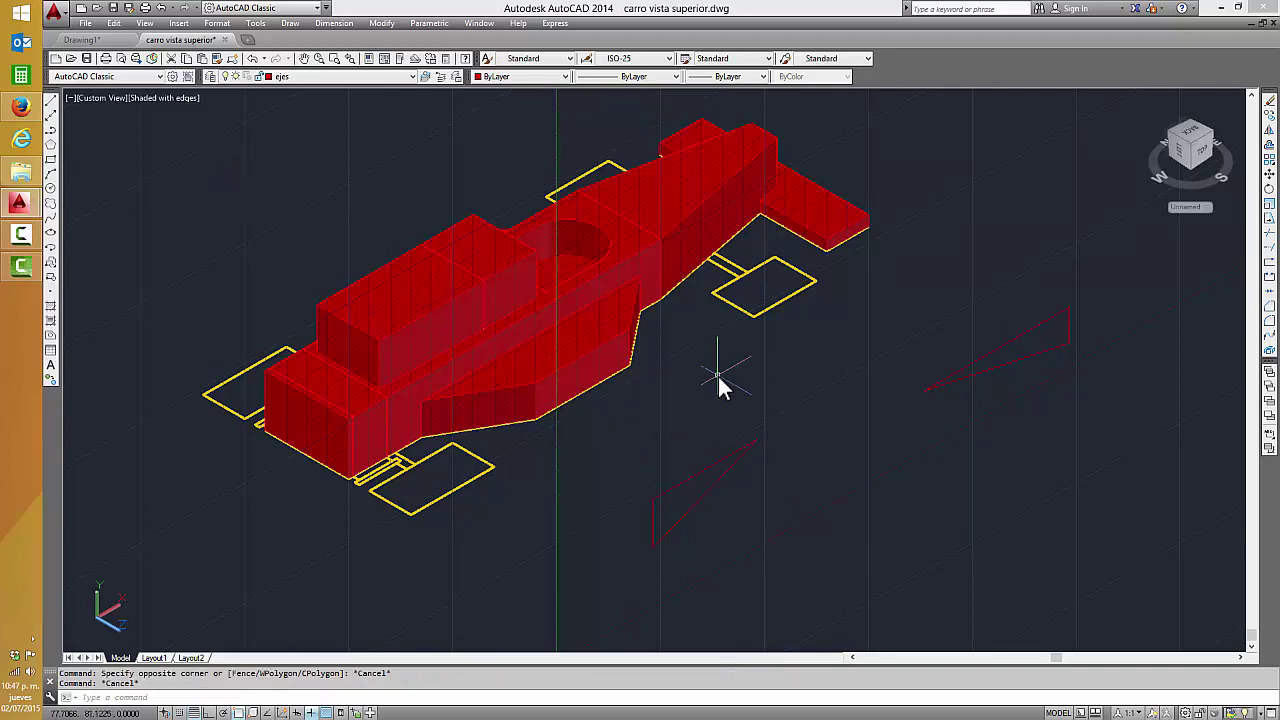
middle_drag(720, 383, 772, 431)
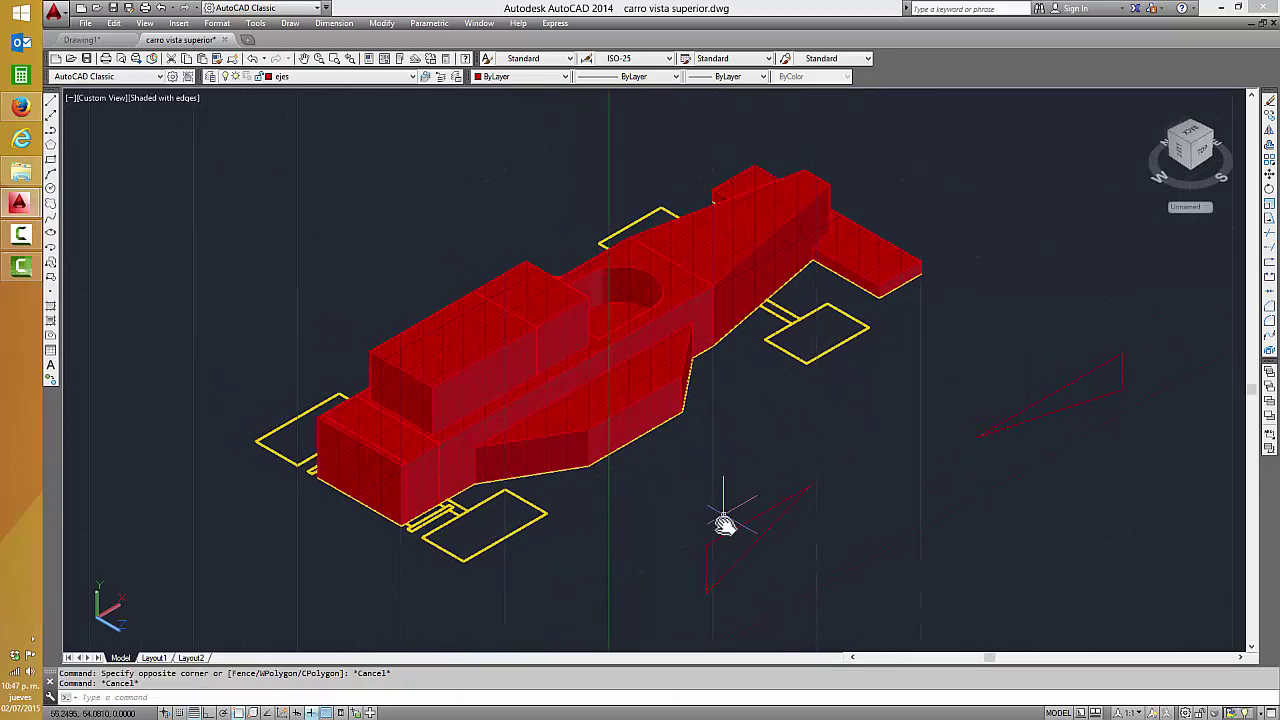
key(Escape)
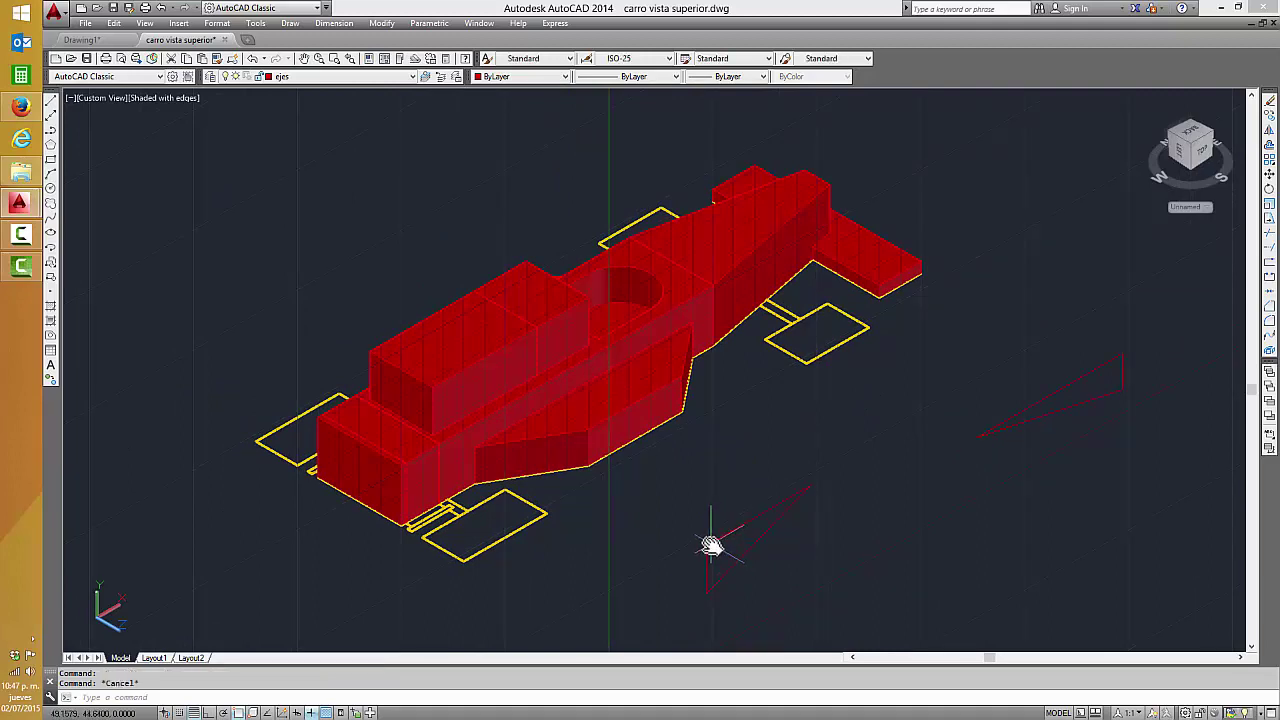
- Set both triangular profiles' colour to ByLayer
click(716, 512)
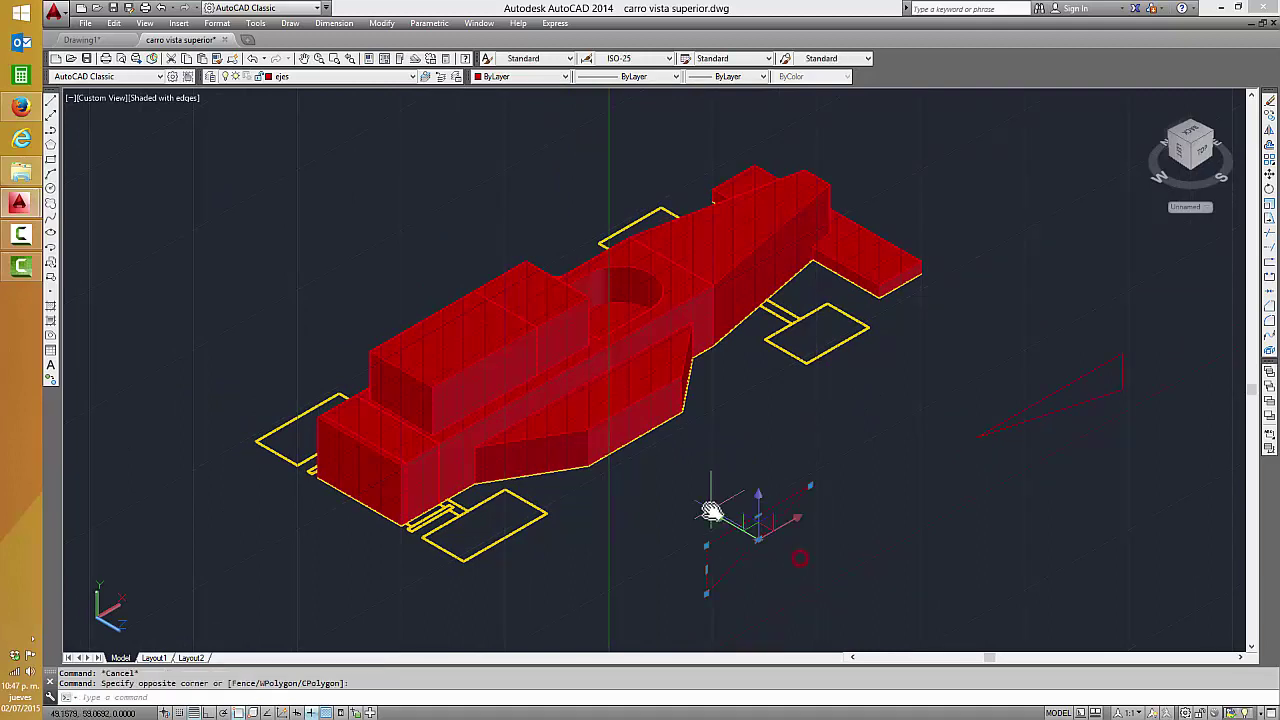
click(524, 76)
click(505, 144)
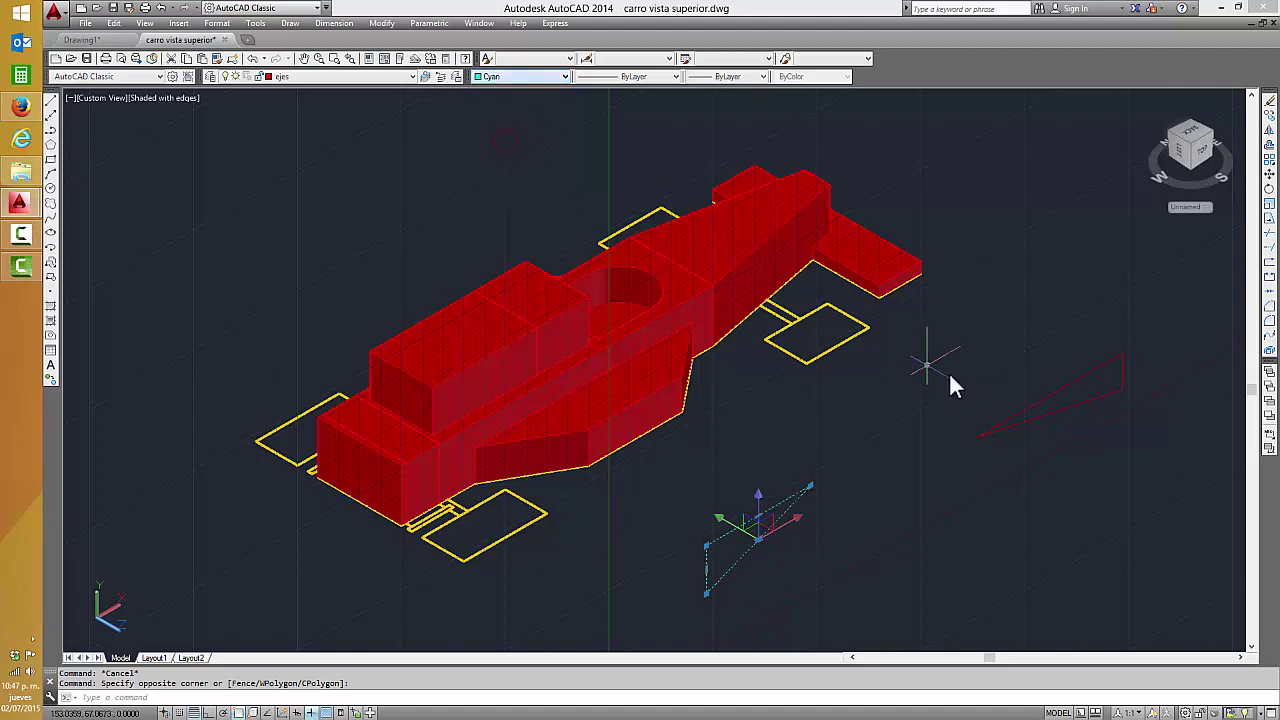
click(1150, 470)
click(1025, 338)
click(512, 77)
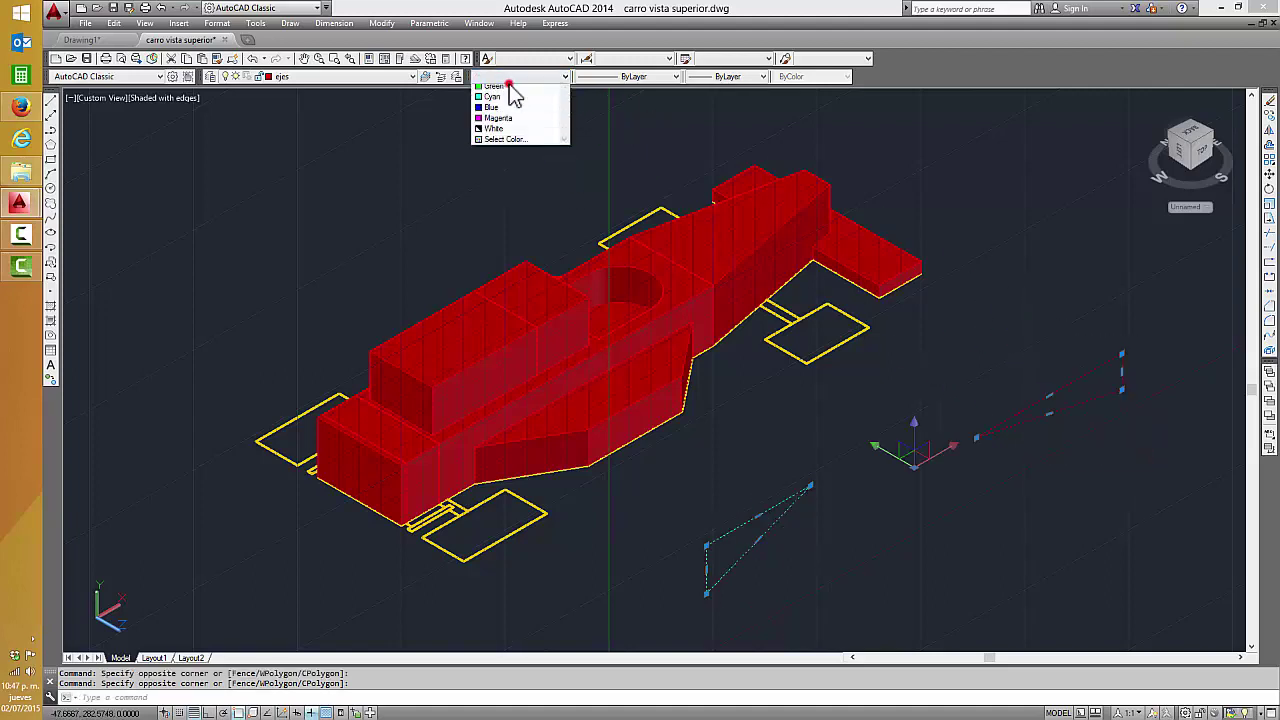
scroll(513, 92, up, 3)
click(501, 88)
key(Escape)
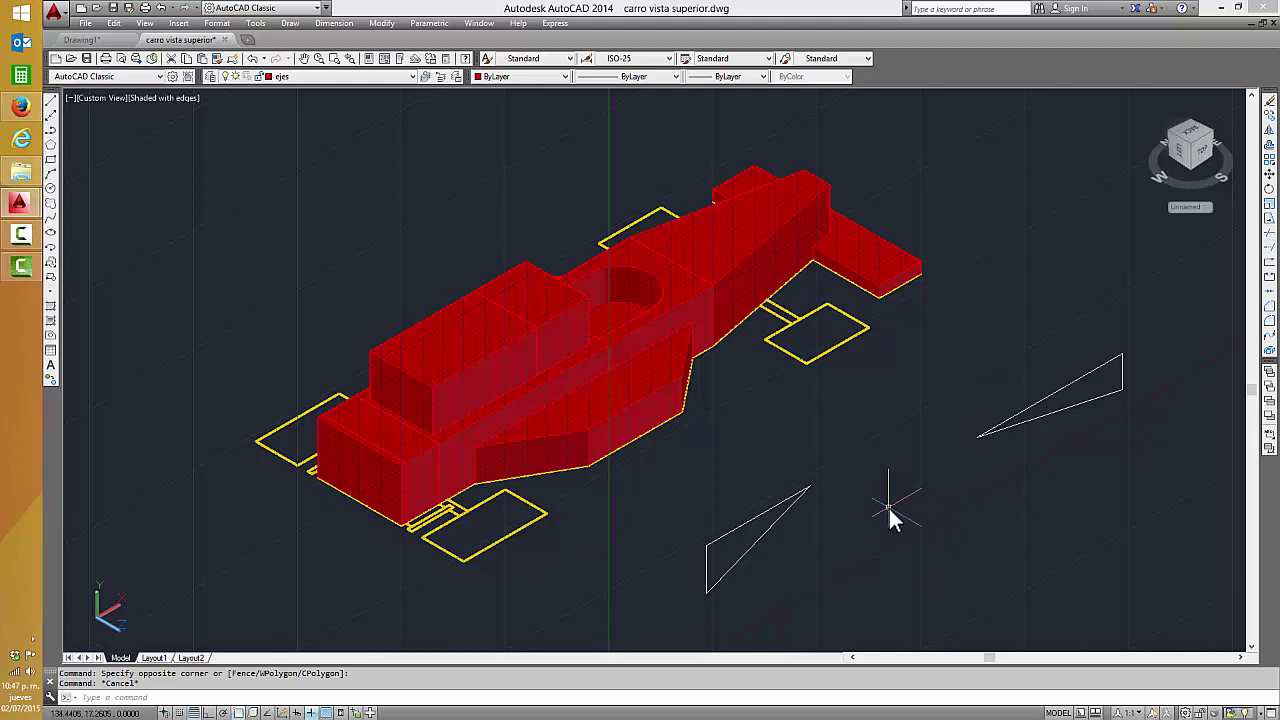
- Move the lower triangle by its vertex onto the side of the car body
text(m)
key(Return)
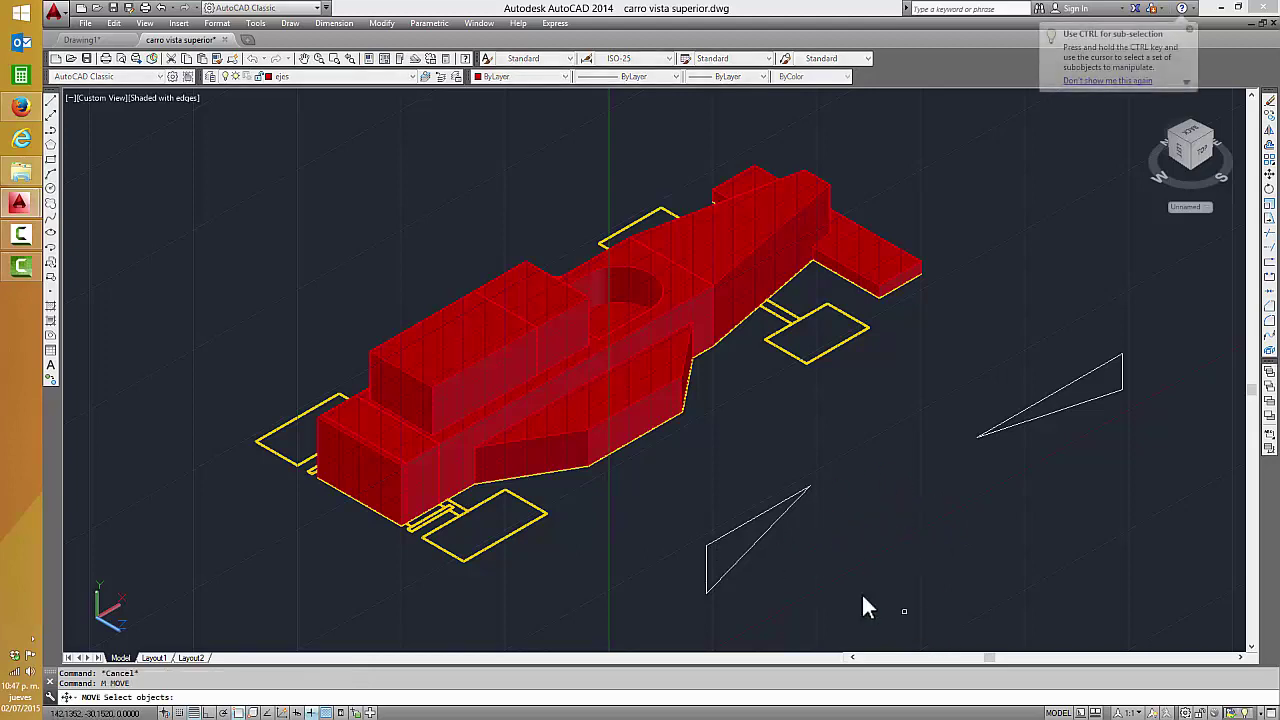
click(814, 583)
click(704, 512)
key(Return)
click(706, 546)
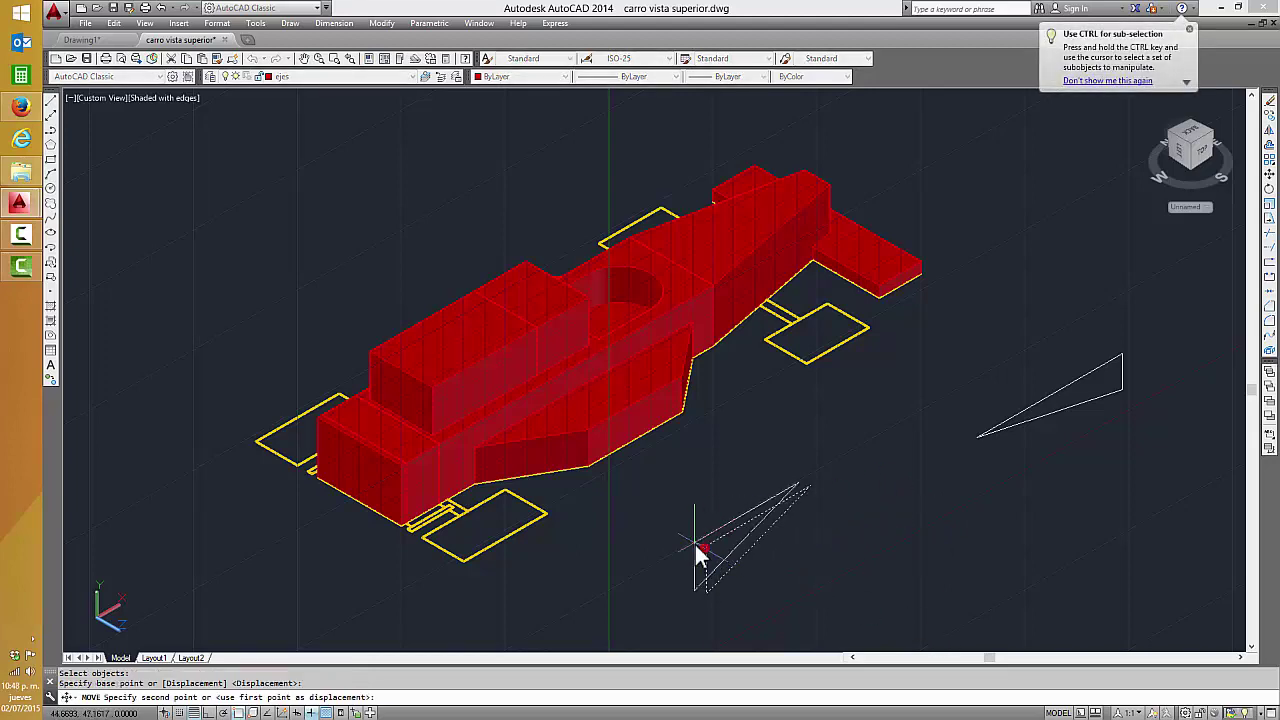
click(431, 388)
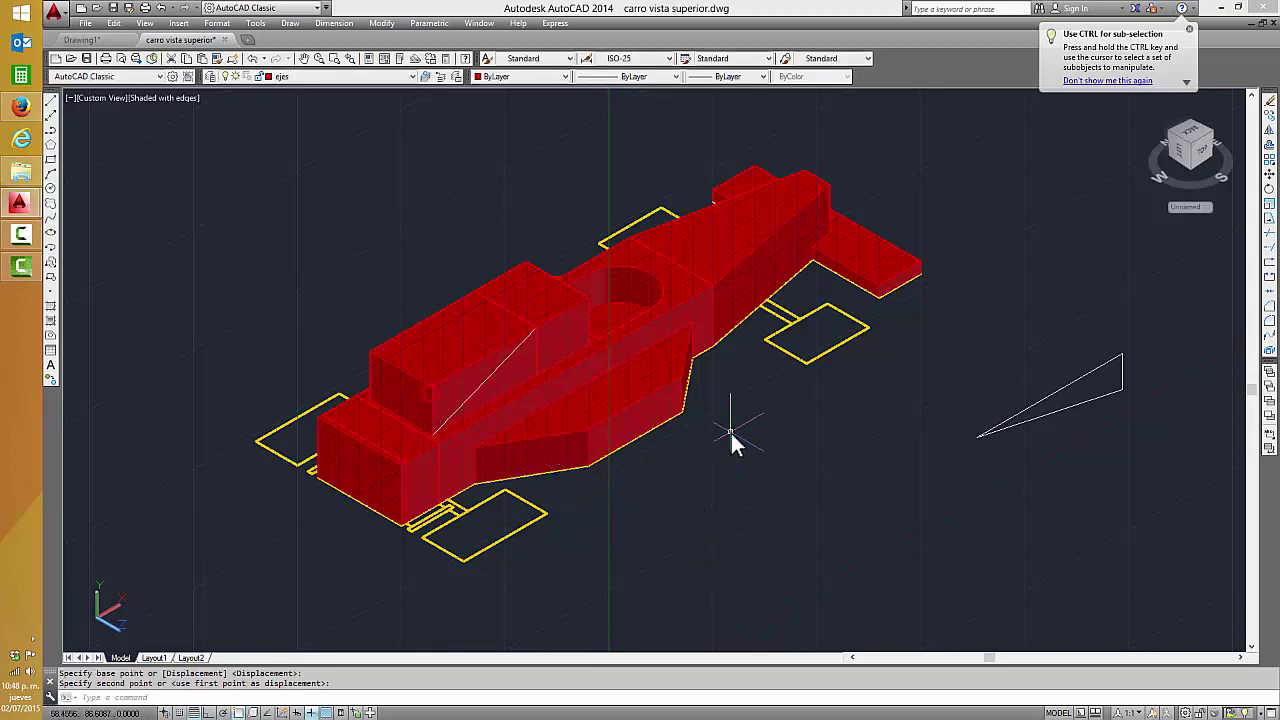
- Try moving the right-hand triangle onto the car's rear, then undo that move
key(Return)
click(1140, 422)
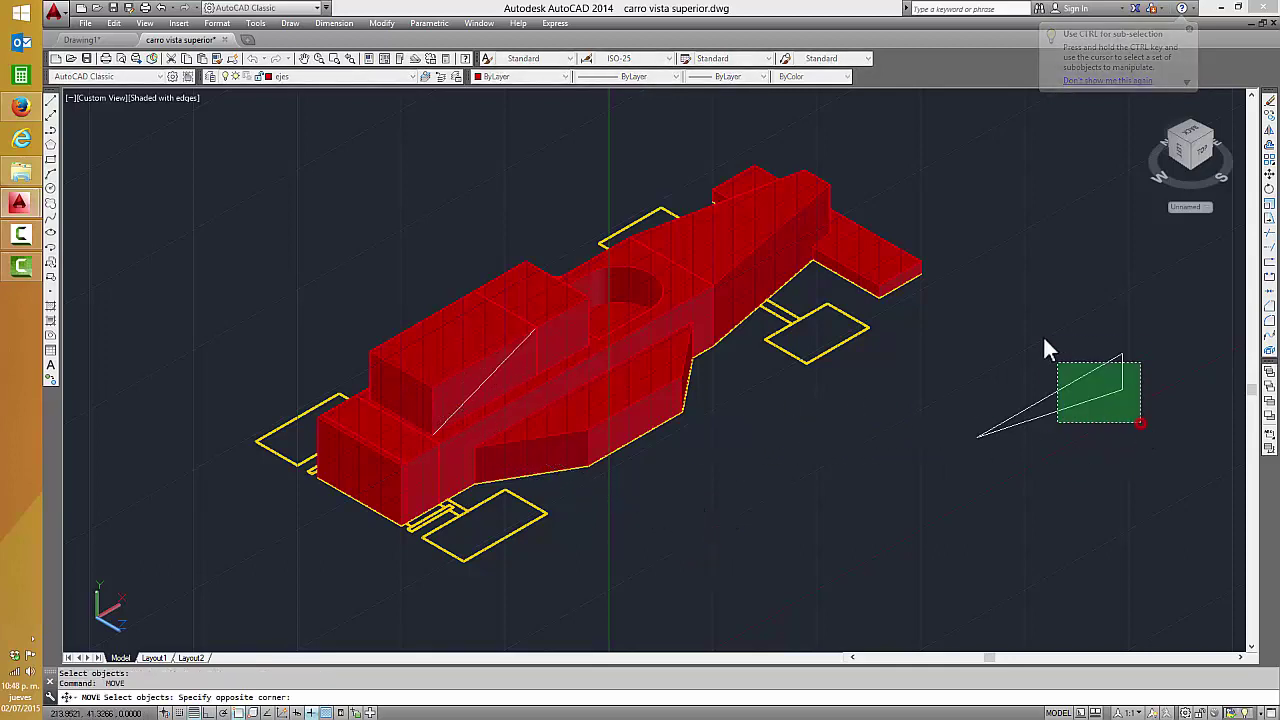
click(1043, 335)
key(Return)
click(978, 440)
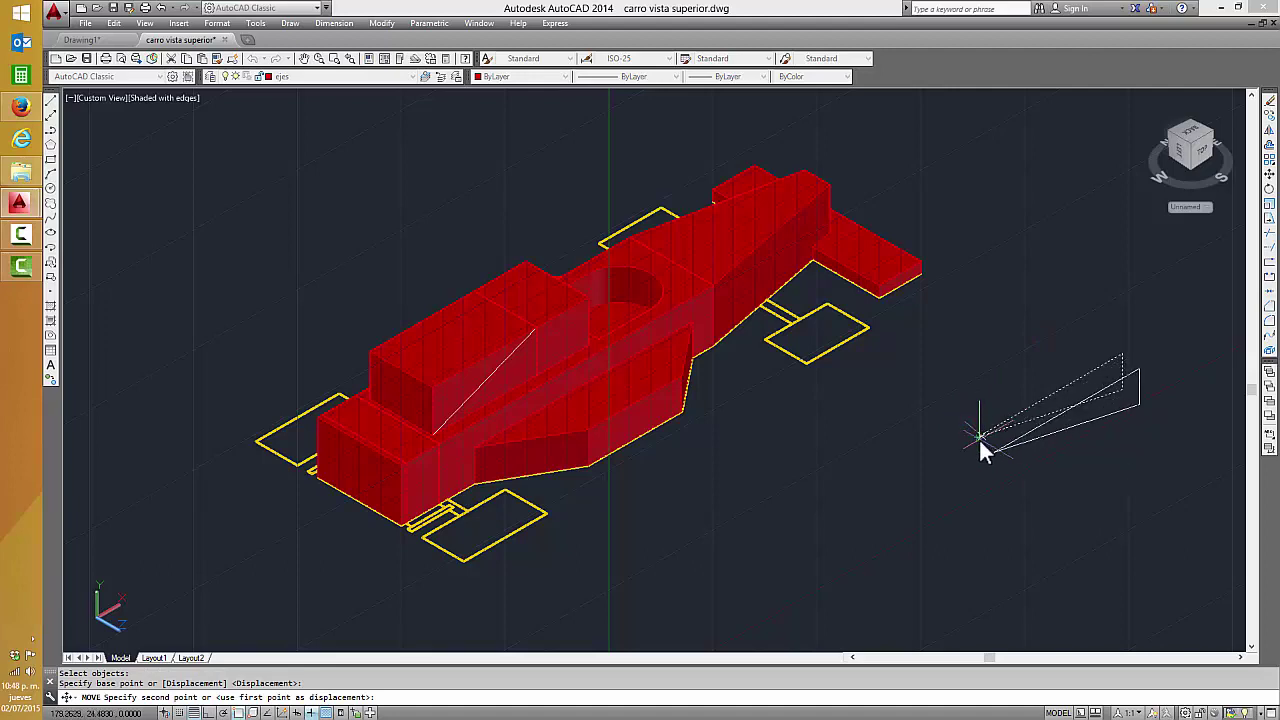
key(Escape)
key(Return)
click(1157, 436)
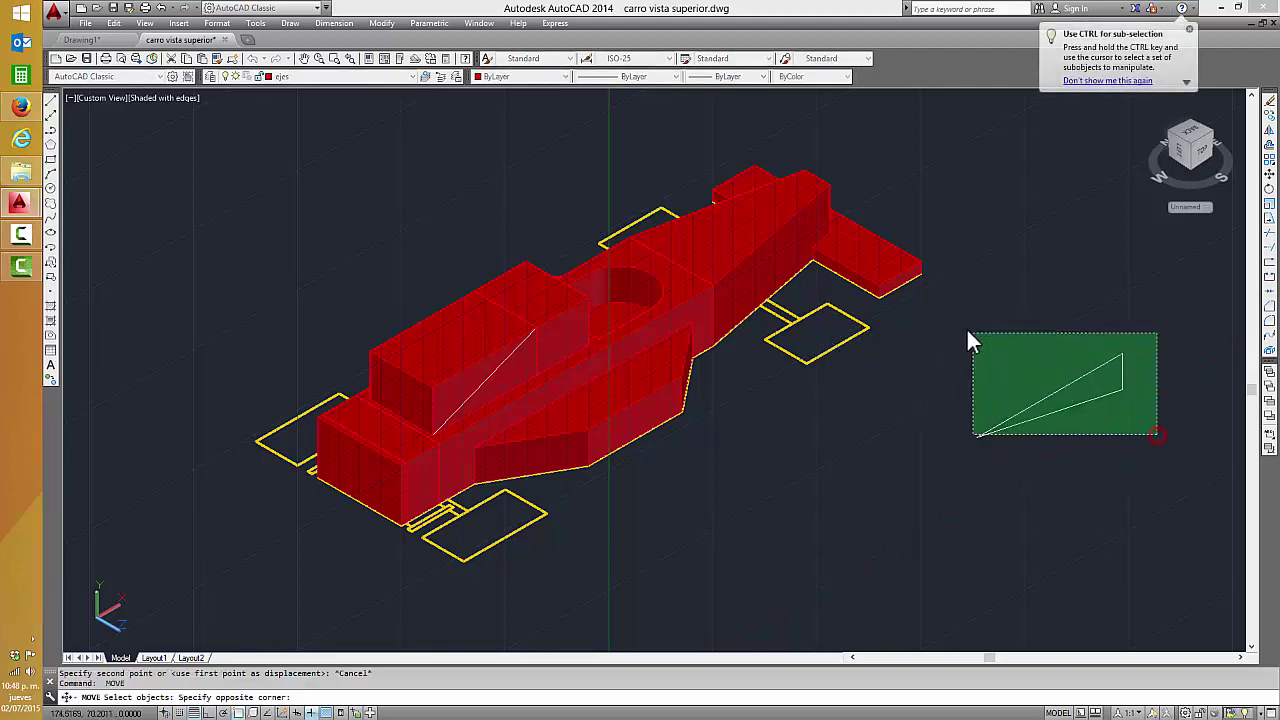
click(966, 330)
key(Return)
click(980, 437)
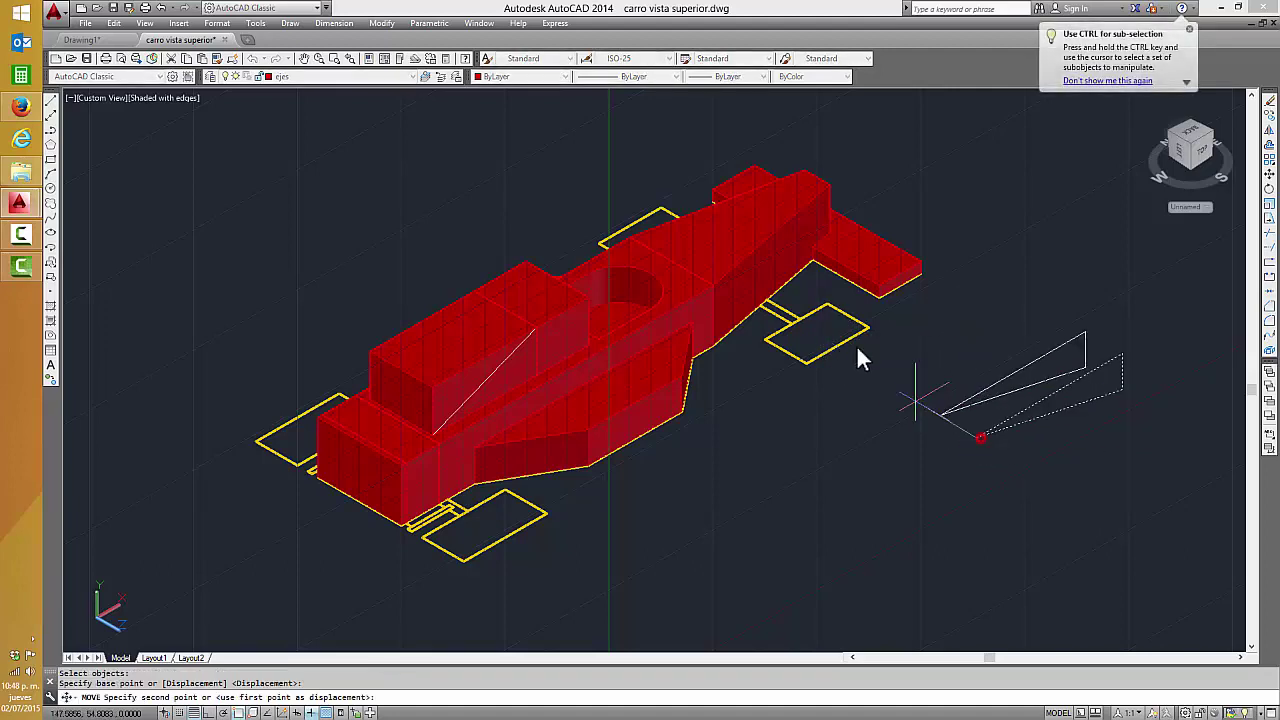
click(714, 284)
key(Escape)
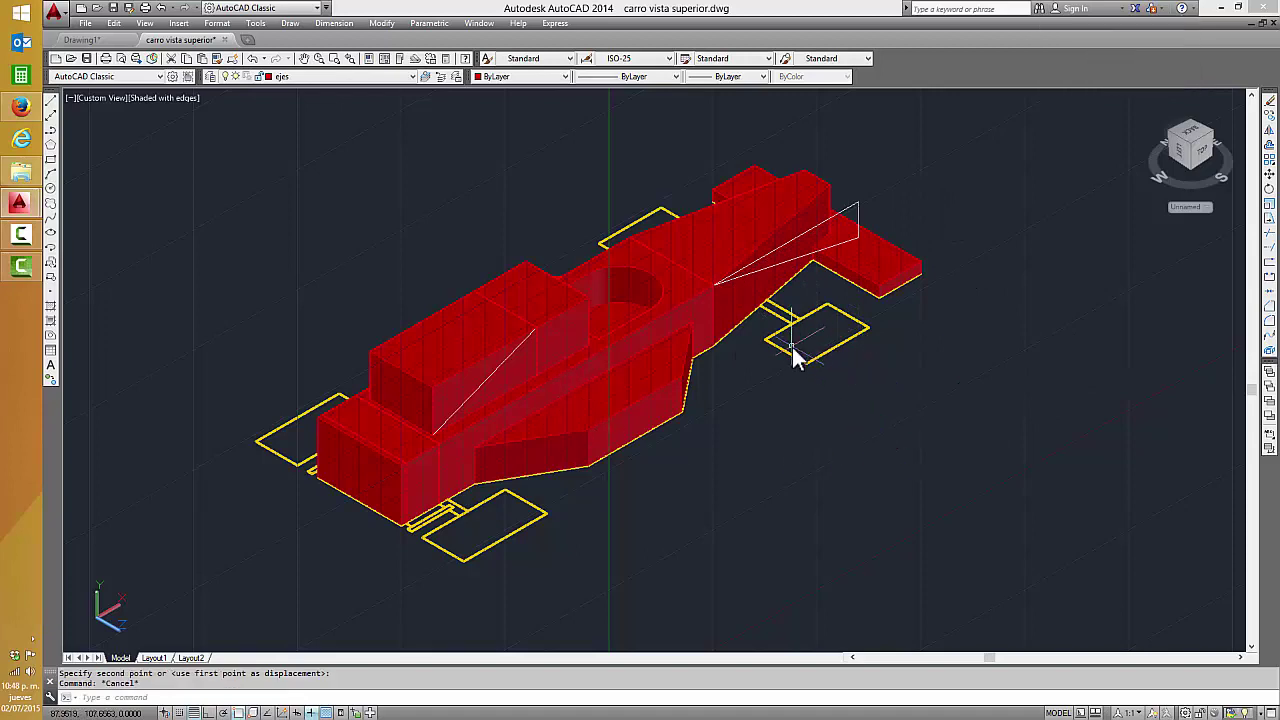
text(u)
key(Return)
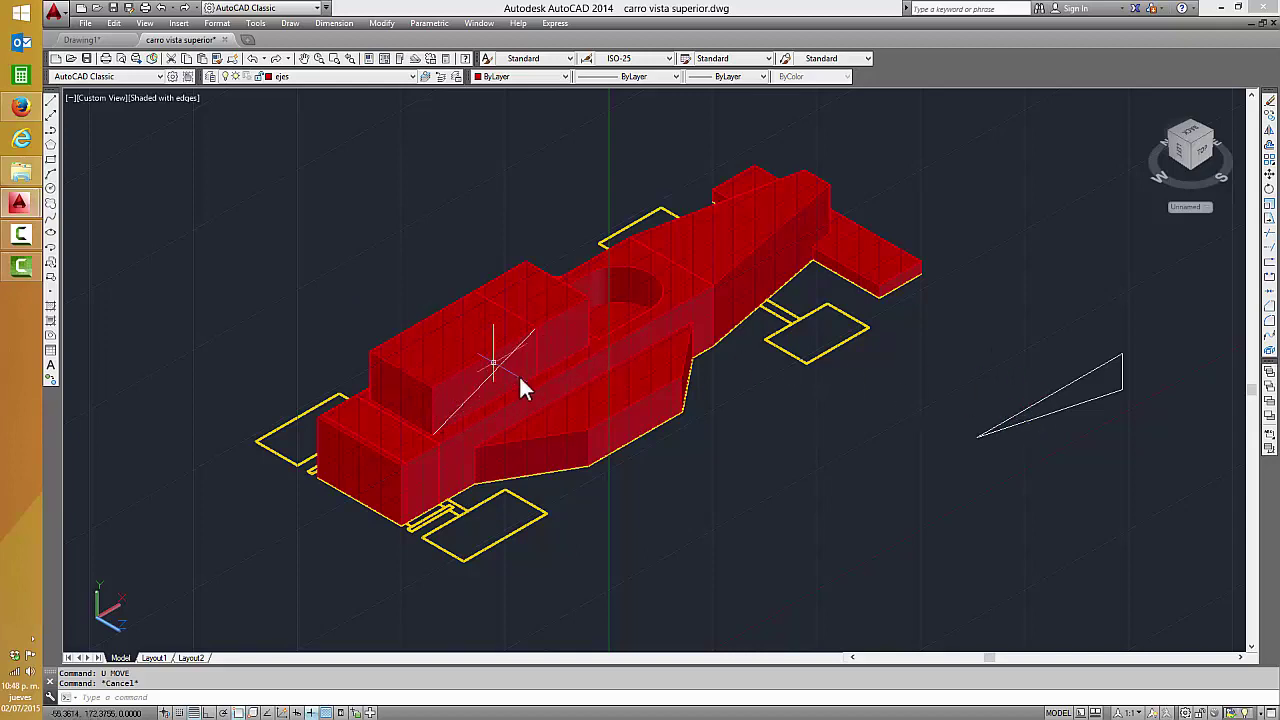
- Clear the selection and pan the car view to the right
click(1082, 404)
key(Escape)
mouse_move(853, 390)
middle_down()
mouse_move(889, 457)
mouse_move(903, 418)
middle_up()
key(Escape)
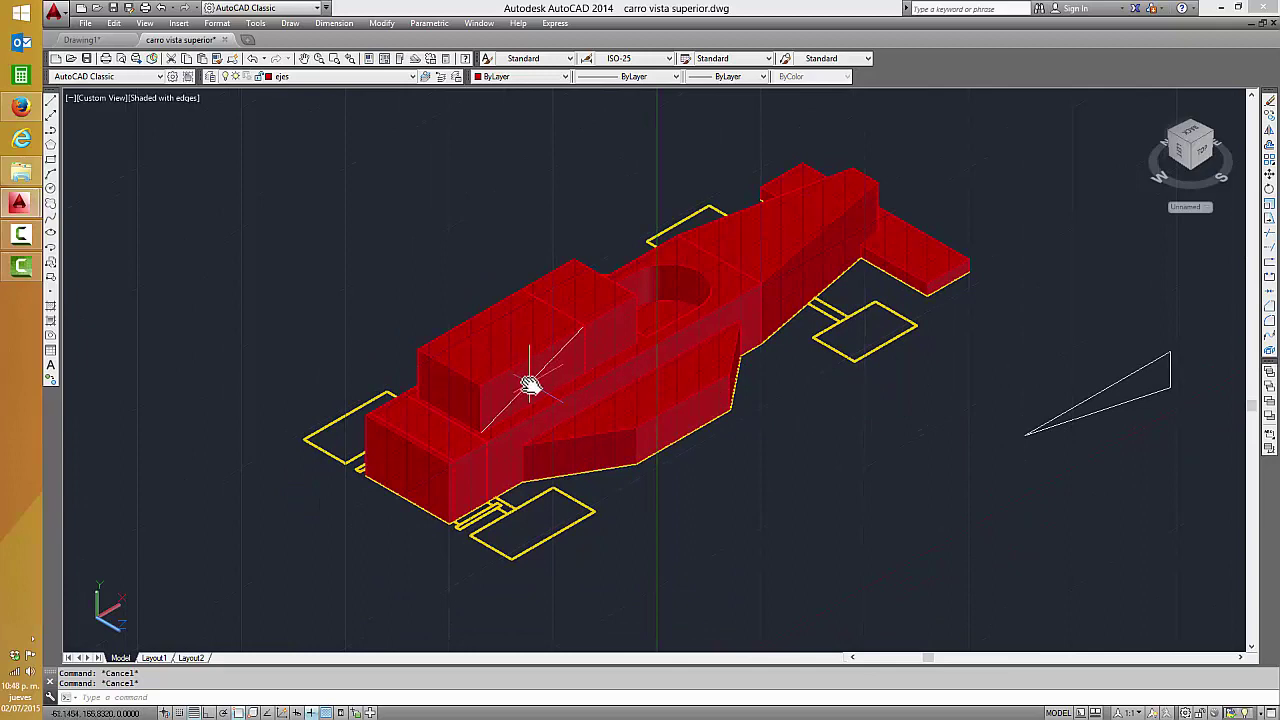
- Try a PRESSPULL on the side triangle, undo it, and switch to SE Isometric
text(PRESS)
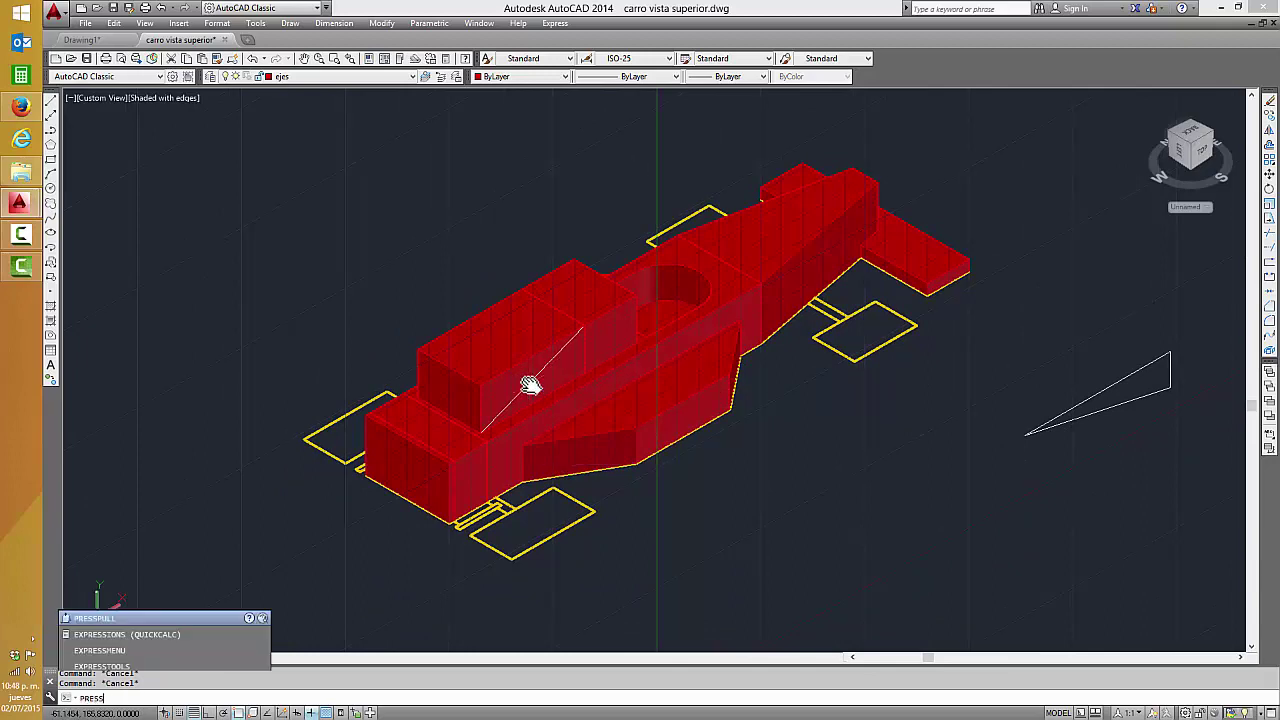
text(PULL)
key(Return)
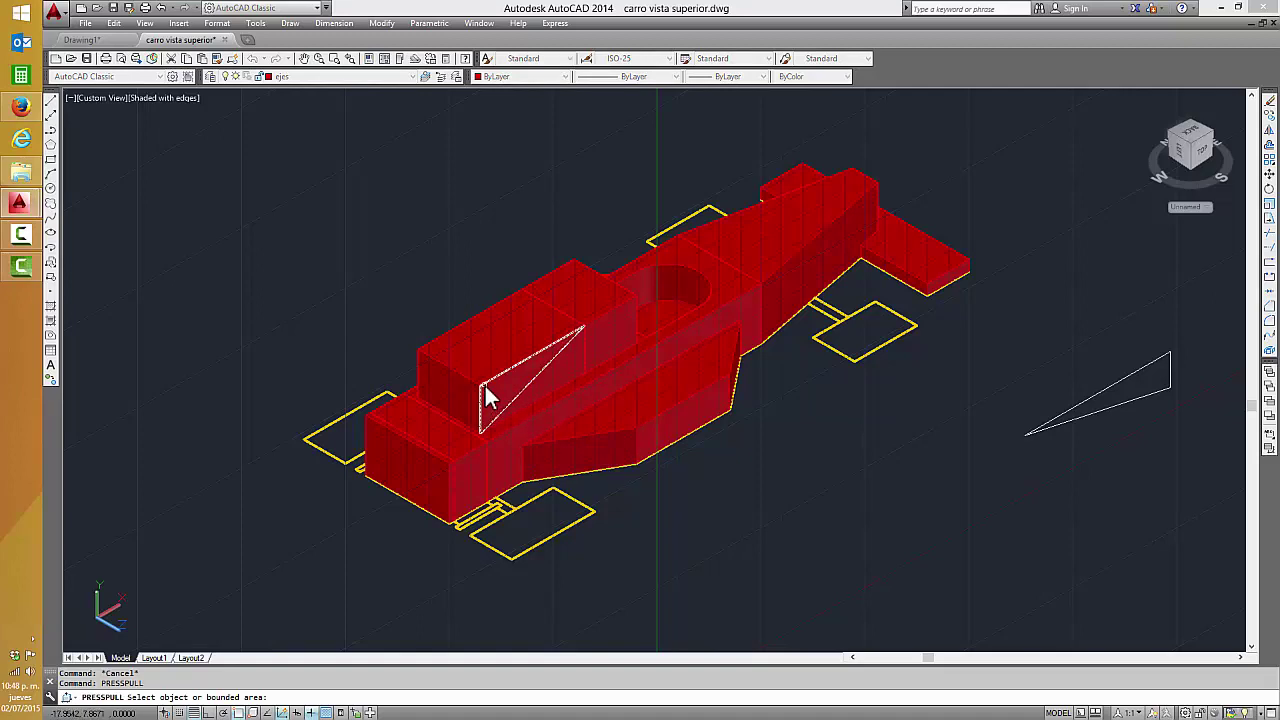
click(487, 397)
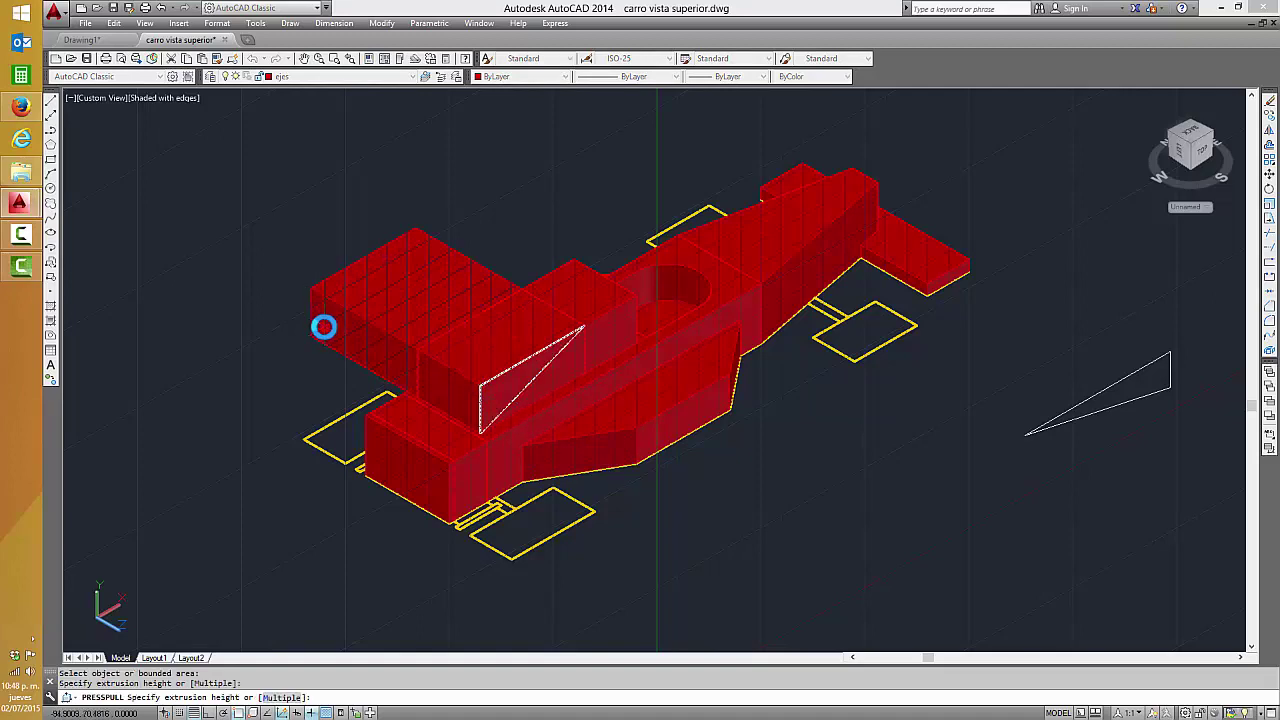
click(323, 326)
text(U)
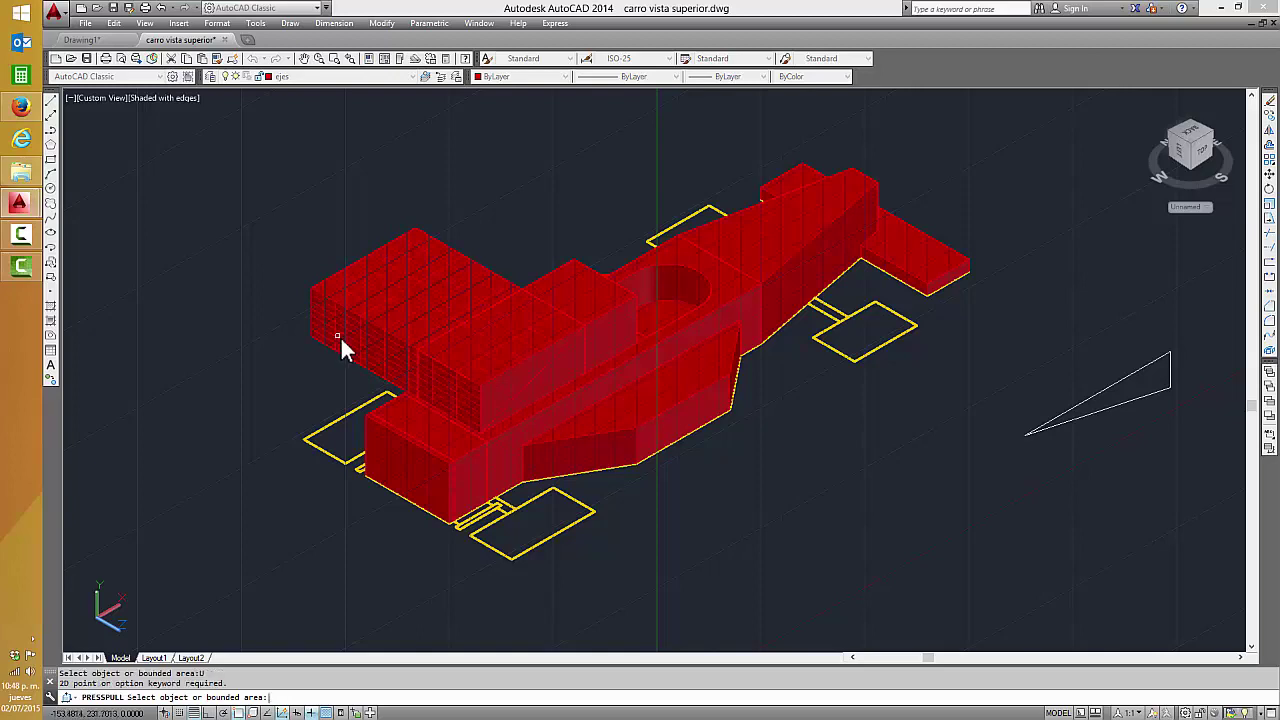
click(583, 433)
key(ctrl+z)
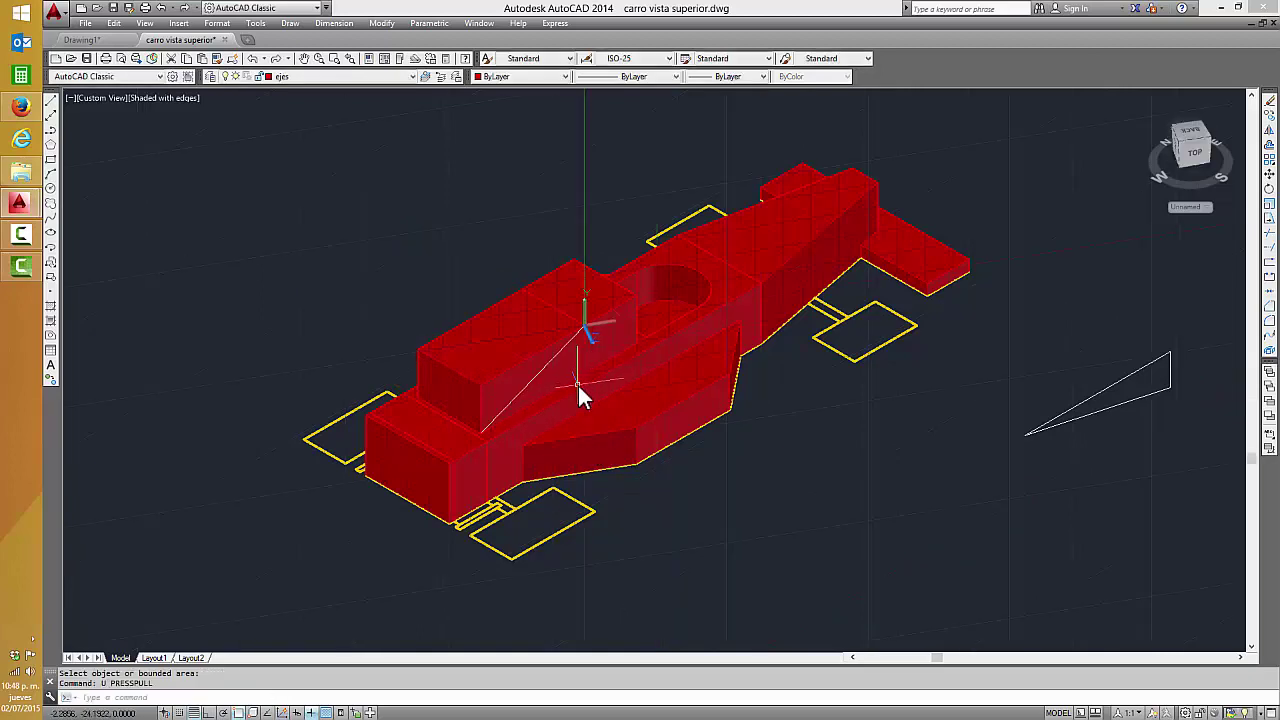
key(Escape)
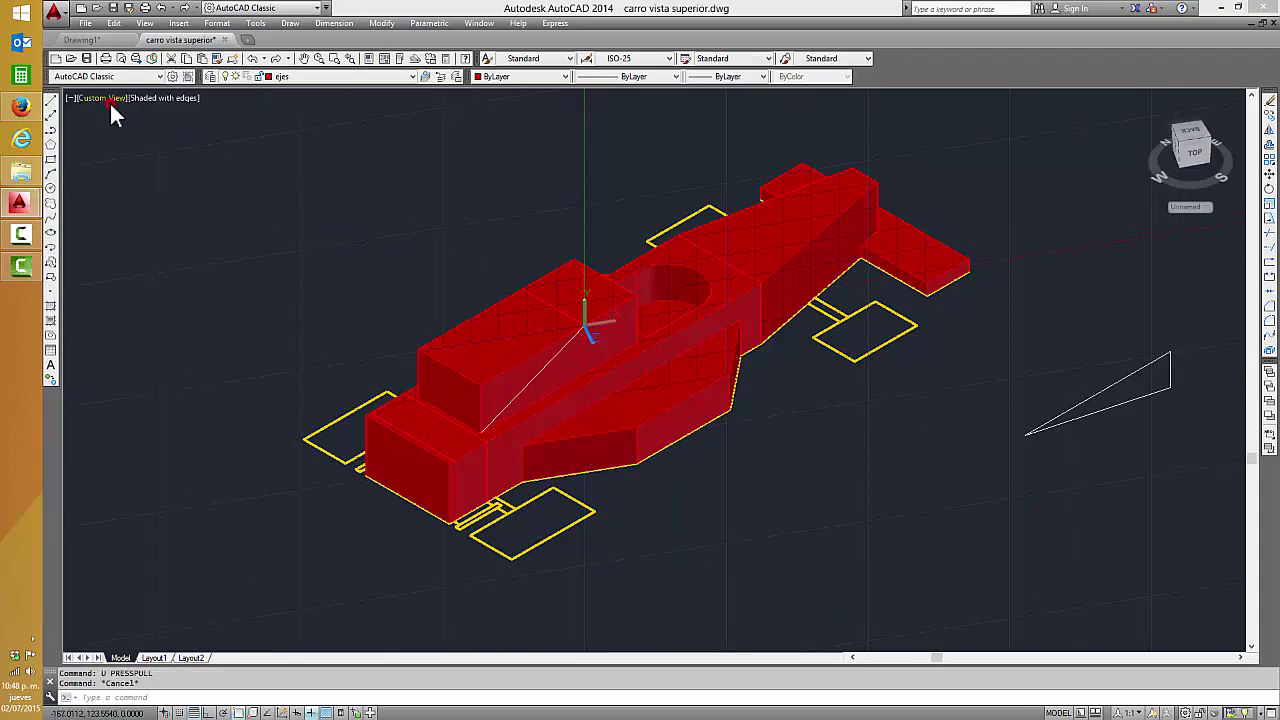
click(109, 99)
click(149, 234)
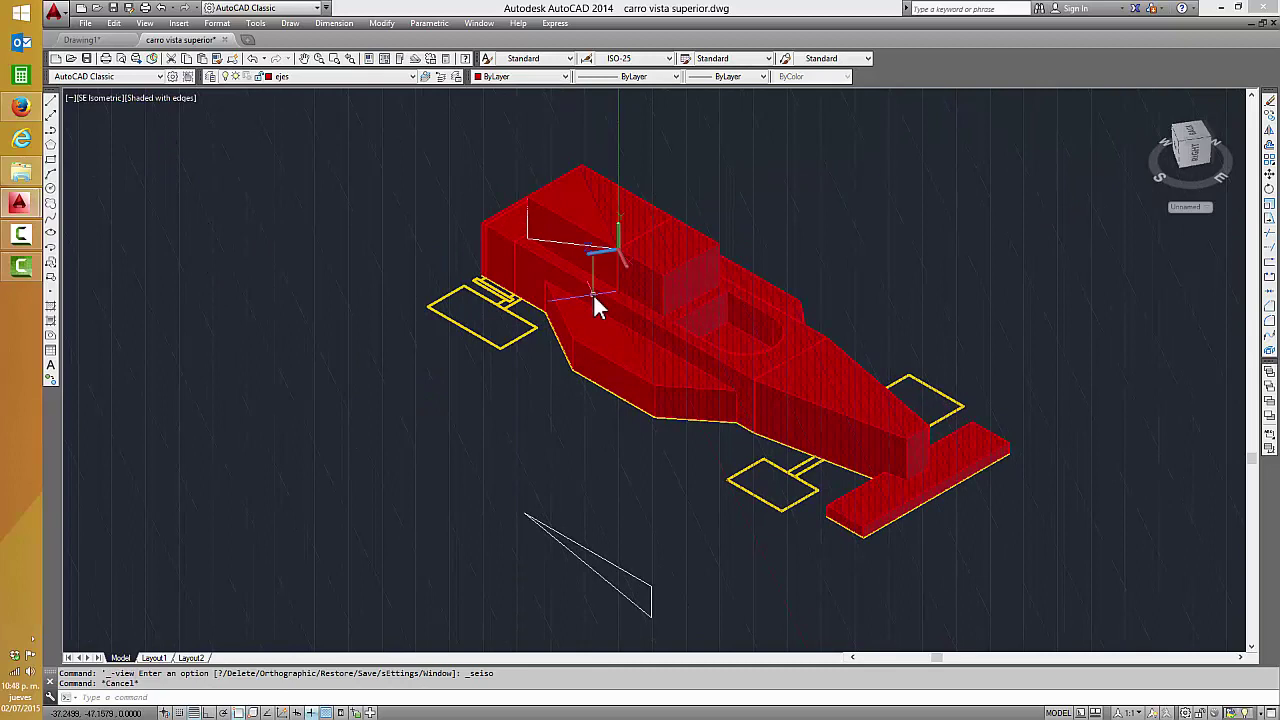
- Pull the triangle out with PRESSPULL, undo the pull with U, and open the Draw menu
text(PRESSPULL)
key(Return)
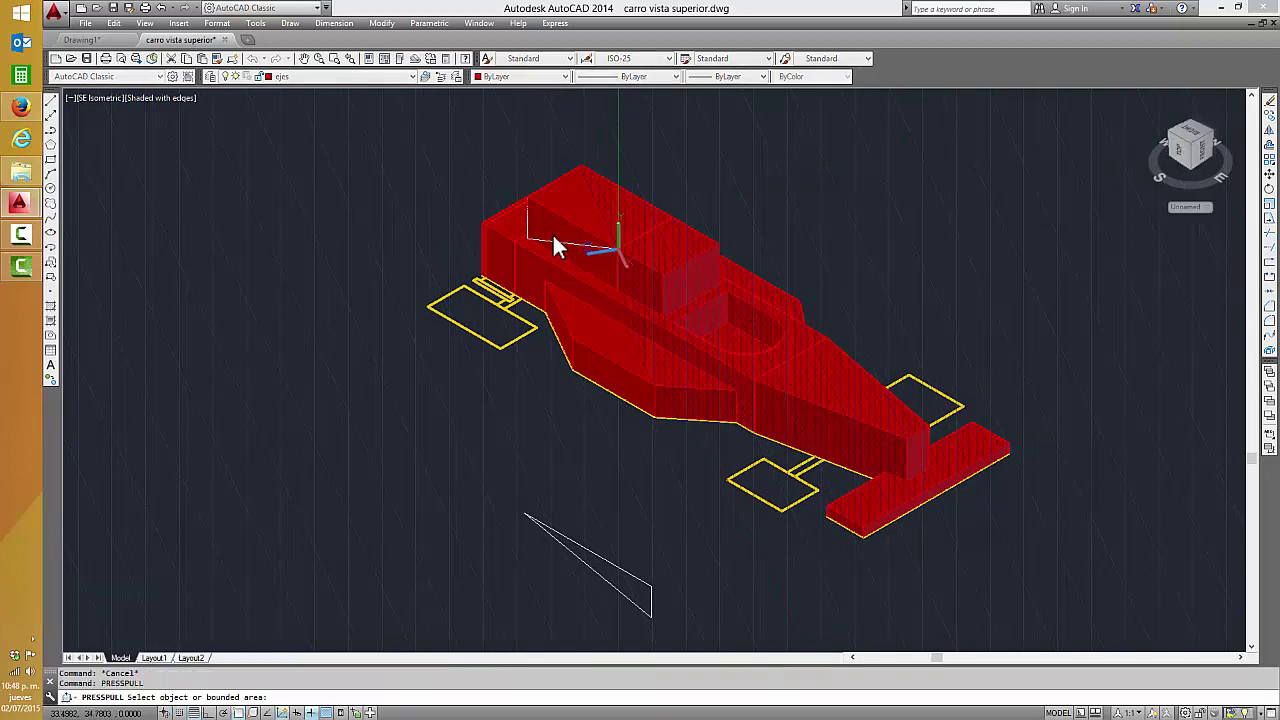
click(756, 182)
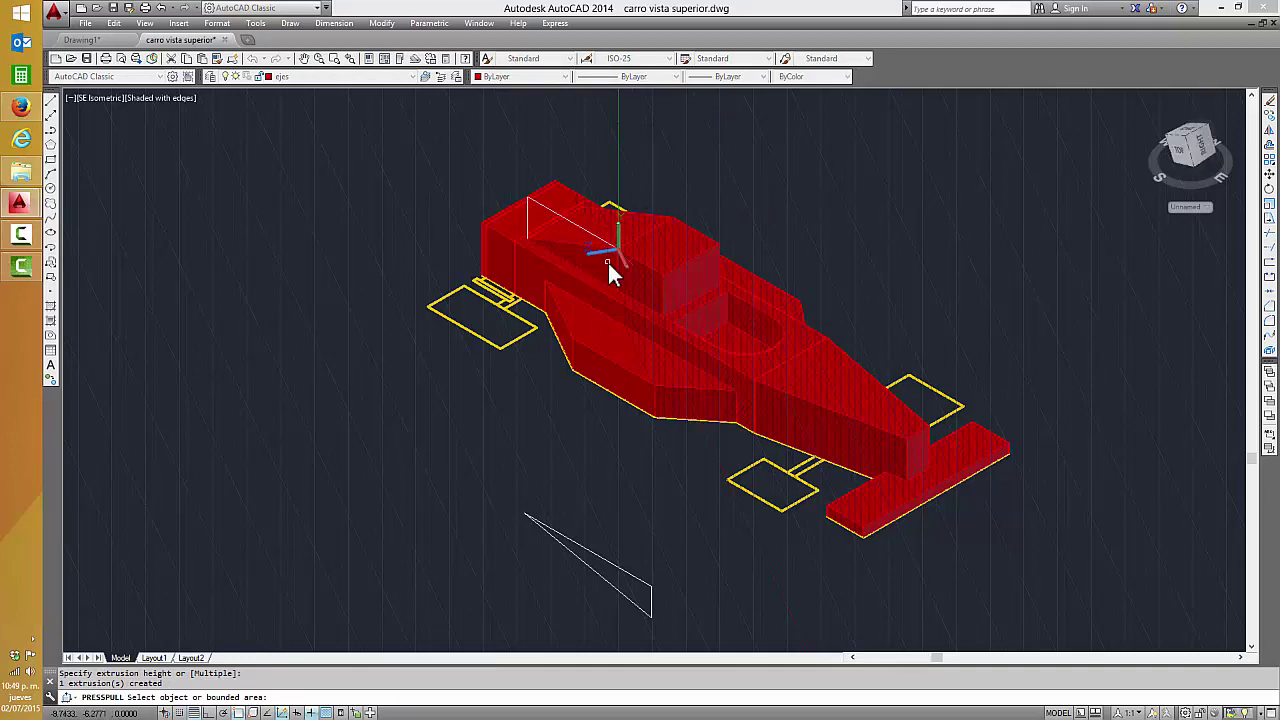
text(u)
key(Return)
key(Return)
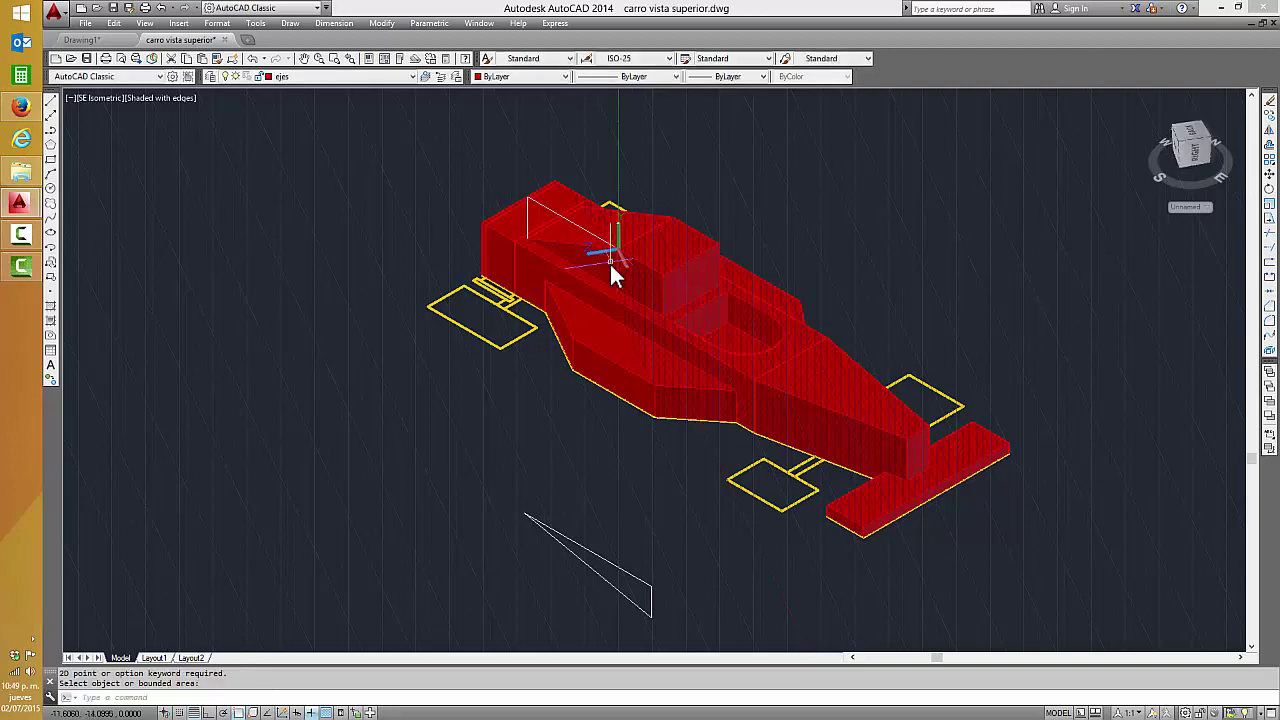
text(u)
key(Return)
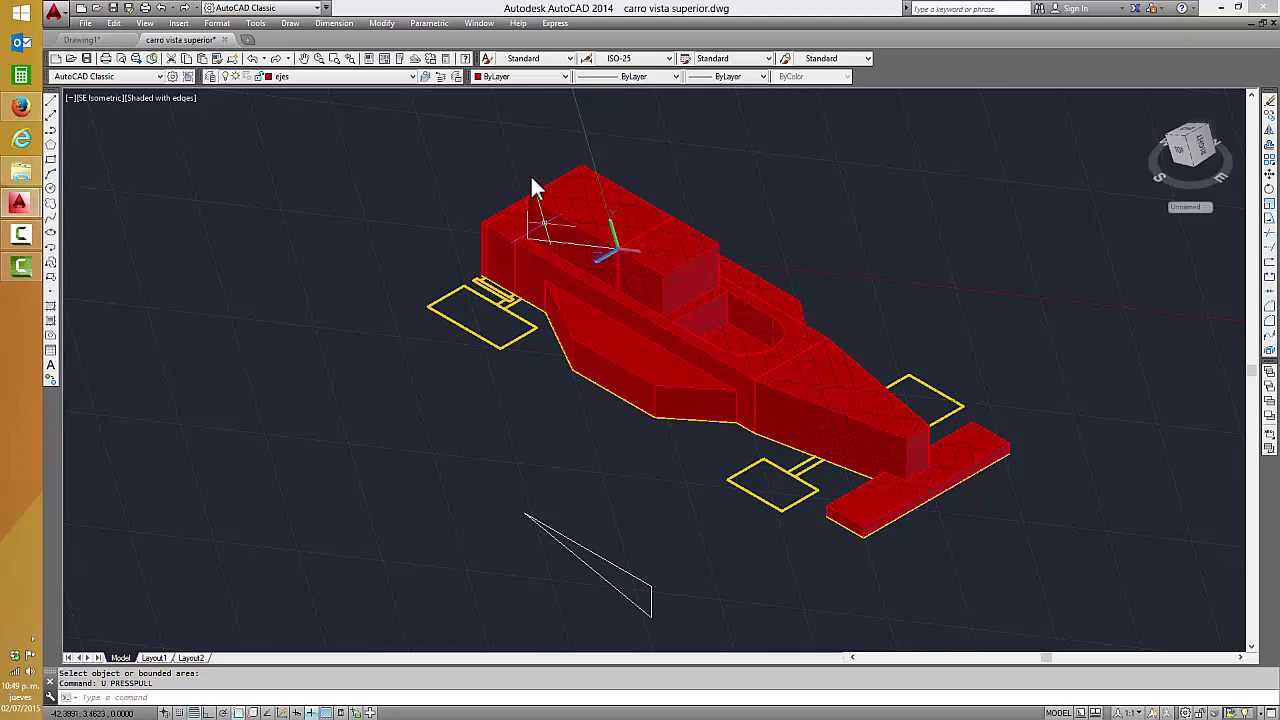
click(290, 24)
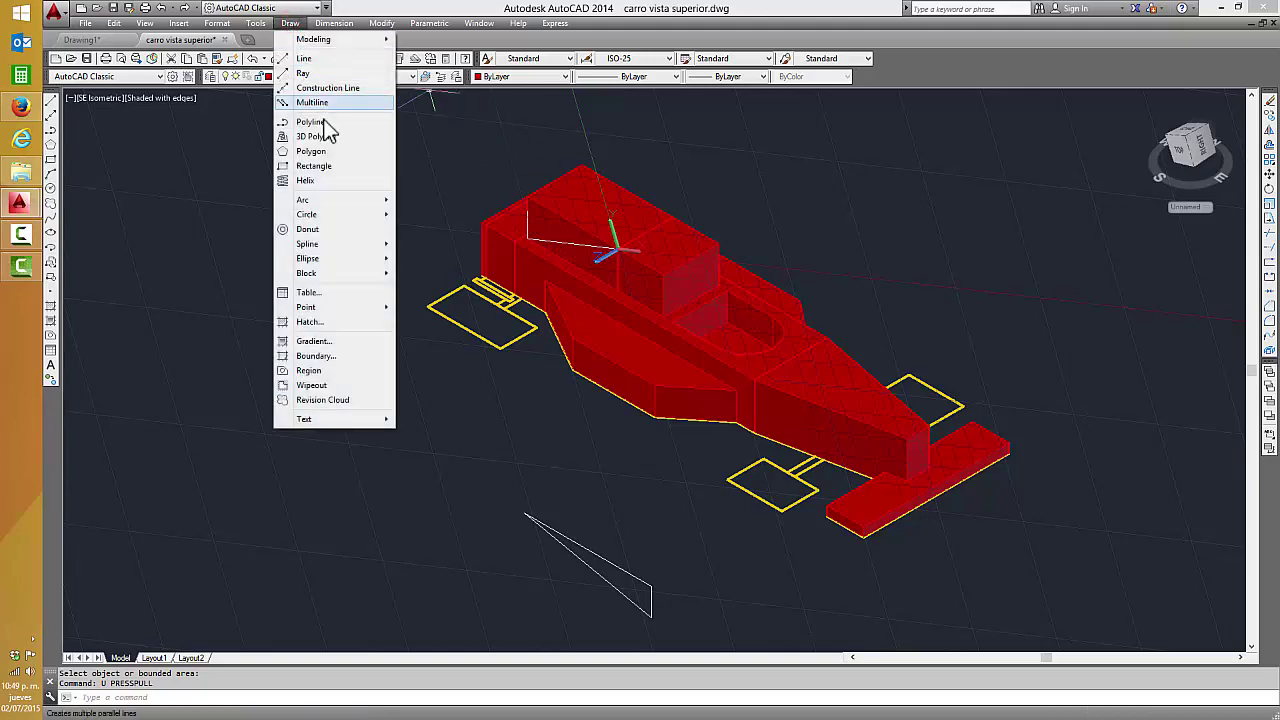
mouse_move(313, 39)
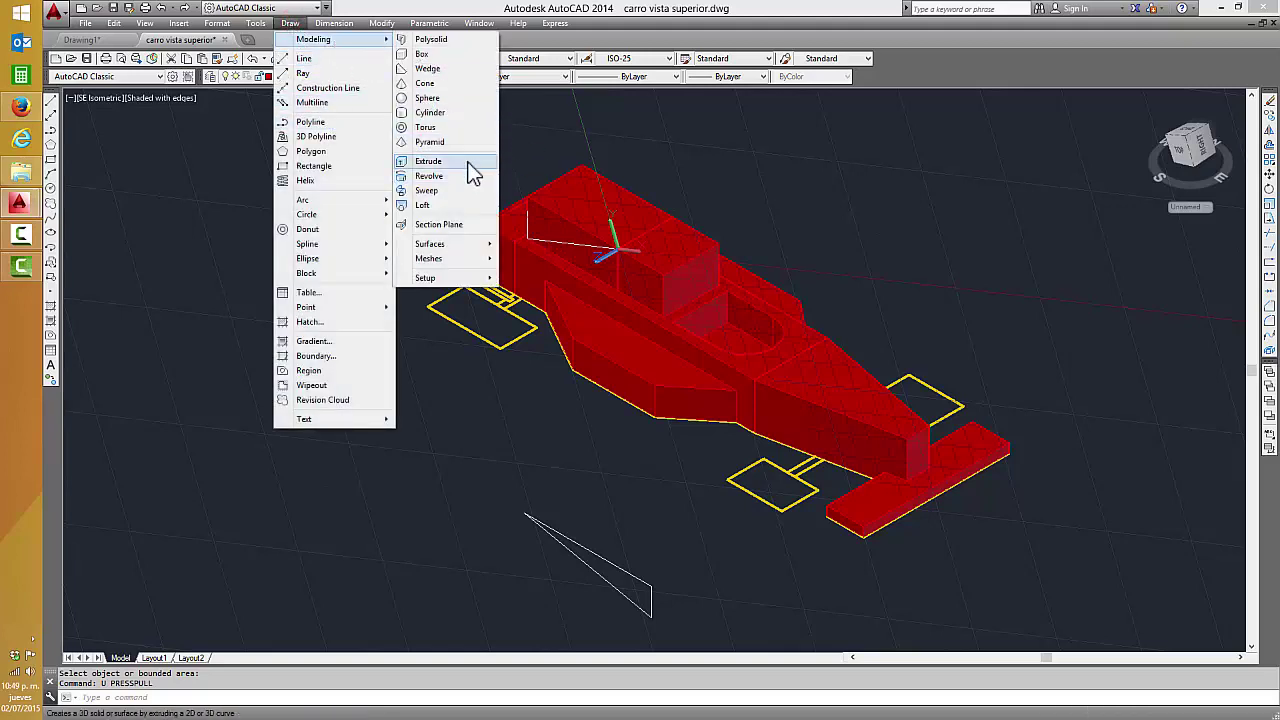
- Start extruding the triangular profile, zoom in, cancel, and undo the stray block with U
click(466, 163)
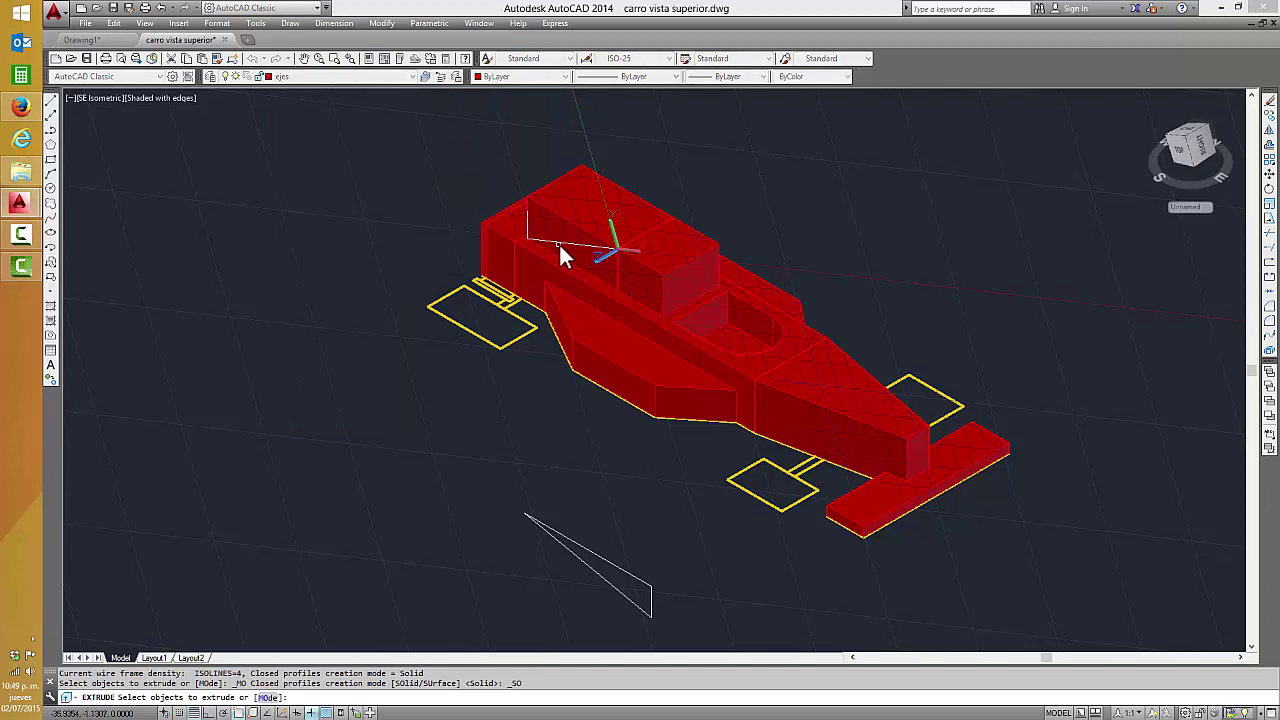
click(559, 243)
scroll(608, 244, up, 2)
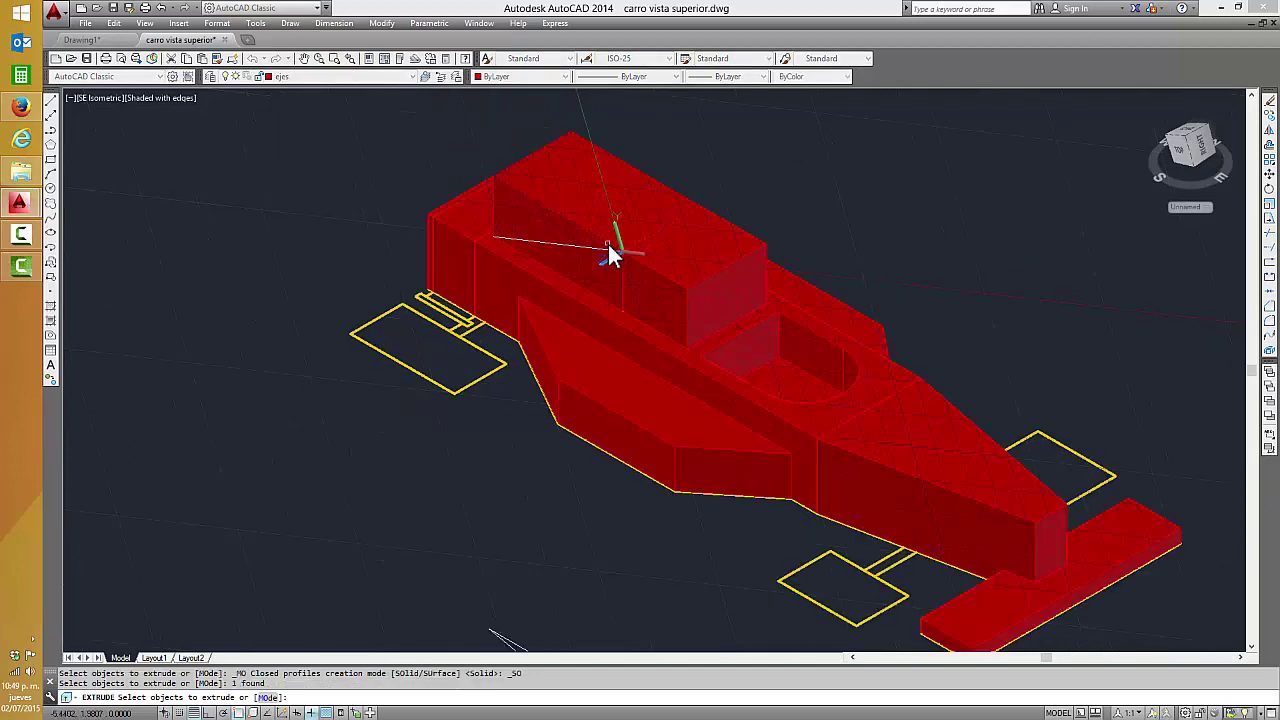
key(Escape)
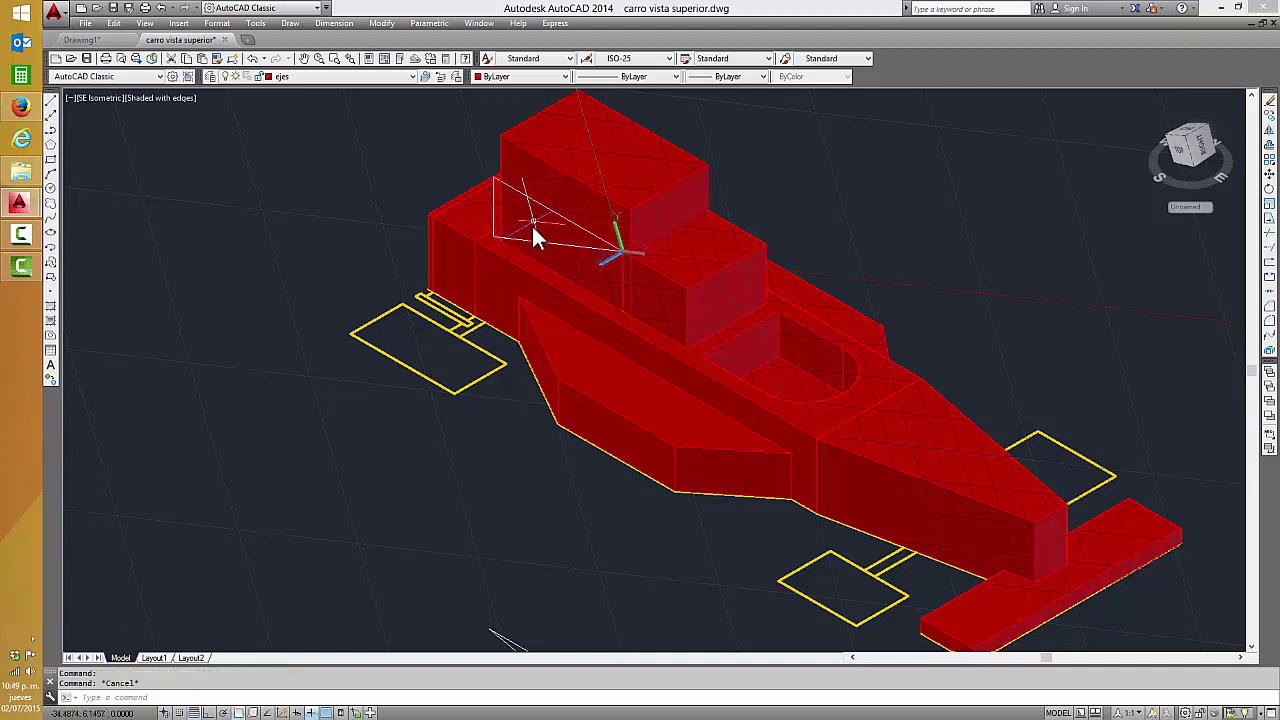
text(u)
key(Return)
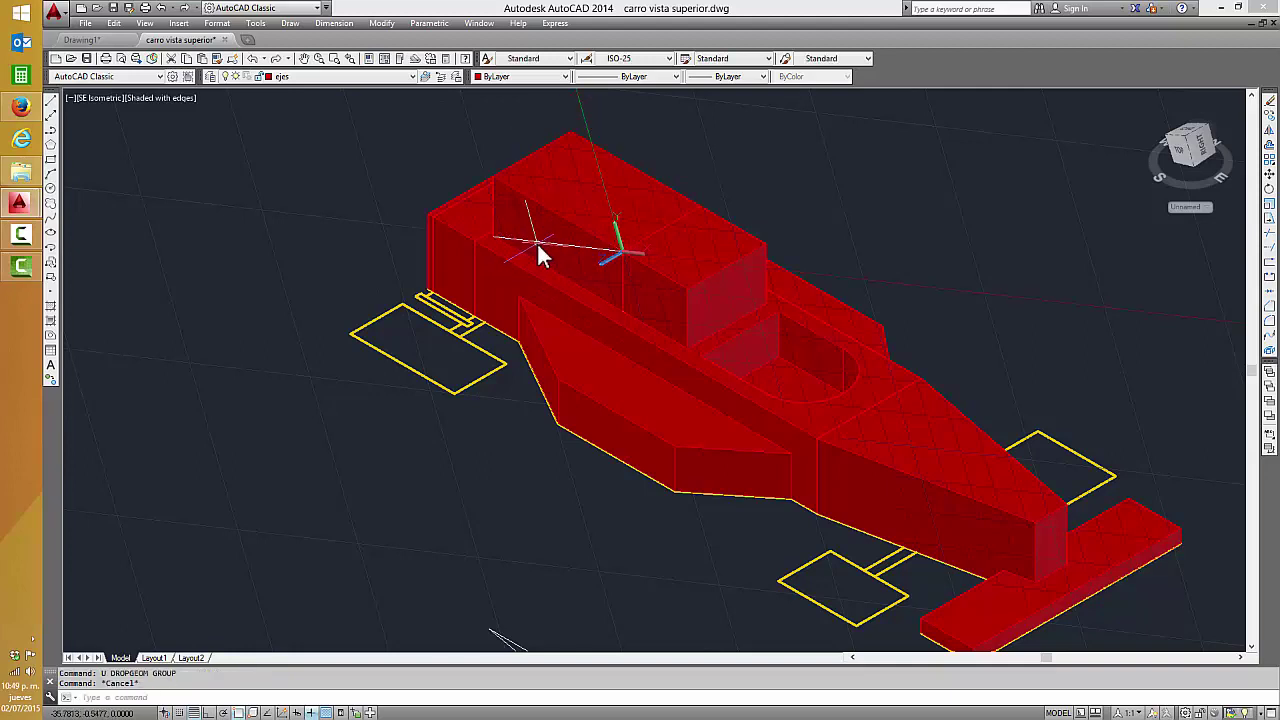
- Switch to SW Isometric, then zoom and pan to centre the triangular side profile
click(93, 99)
click(143, 220)
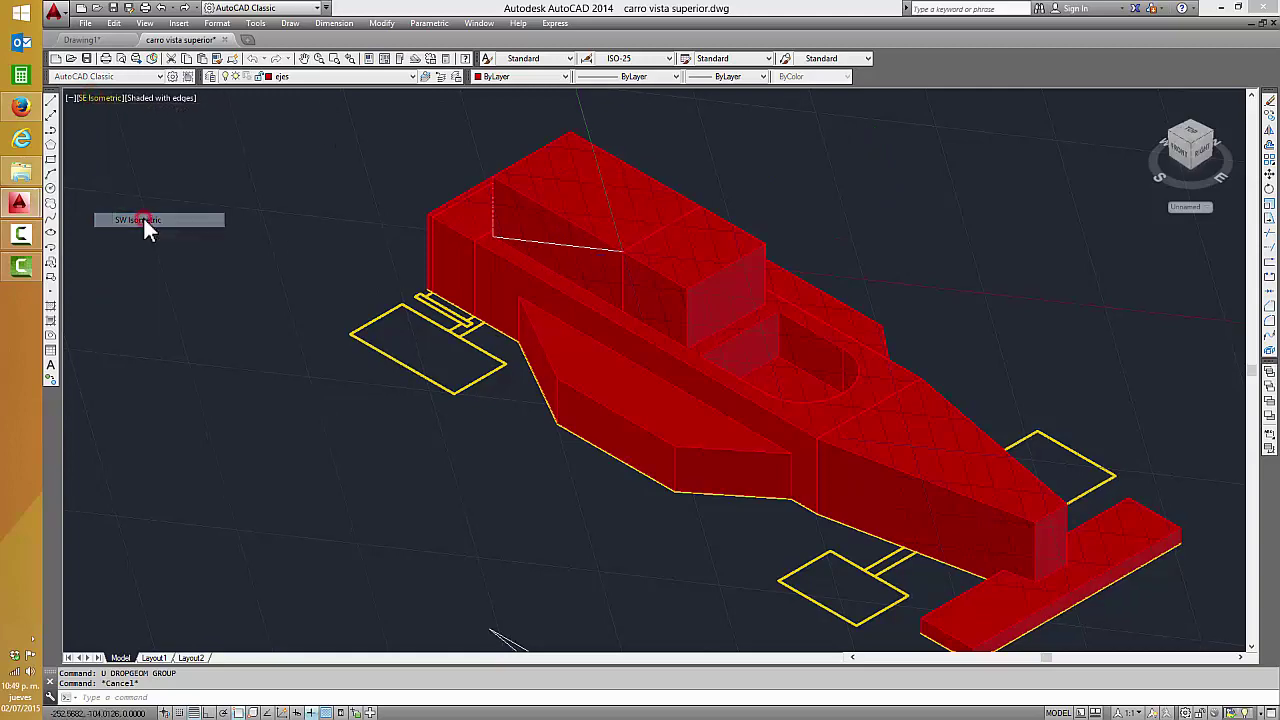
scroll(440, 455, up, 5)
mouse_move(451, 446)
middle_down()
mouse_move(393, 450)
mouse_move(400, 408)
middle_up()
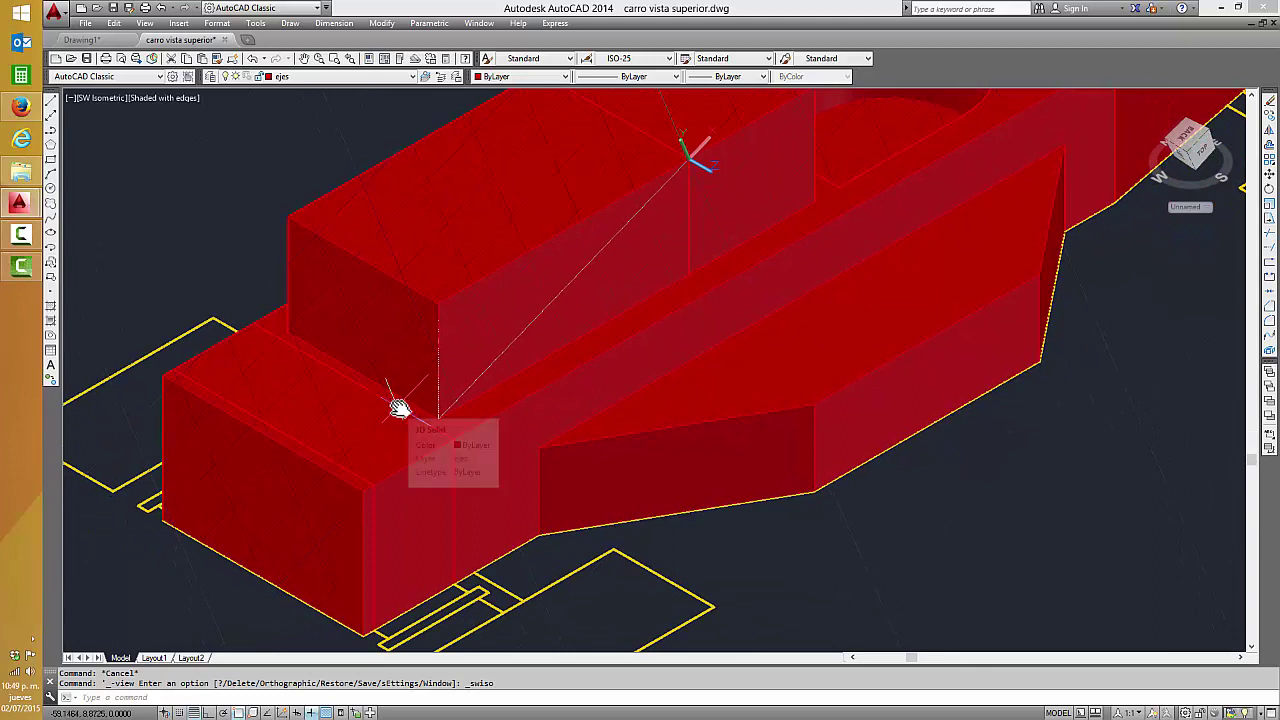
- Extrude the triangular profile via Draw > Modeling, clicking a height across the car front
click(289, 23)
click(446, 161)
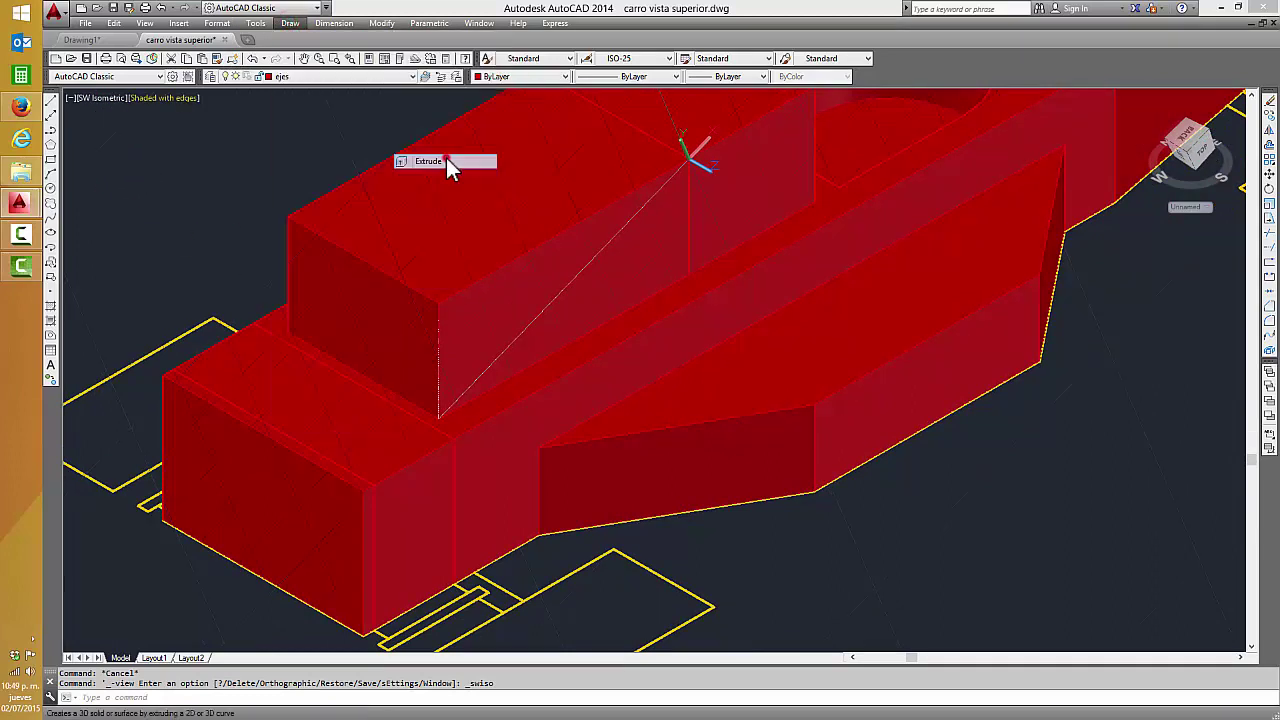
click(492, 364)
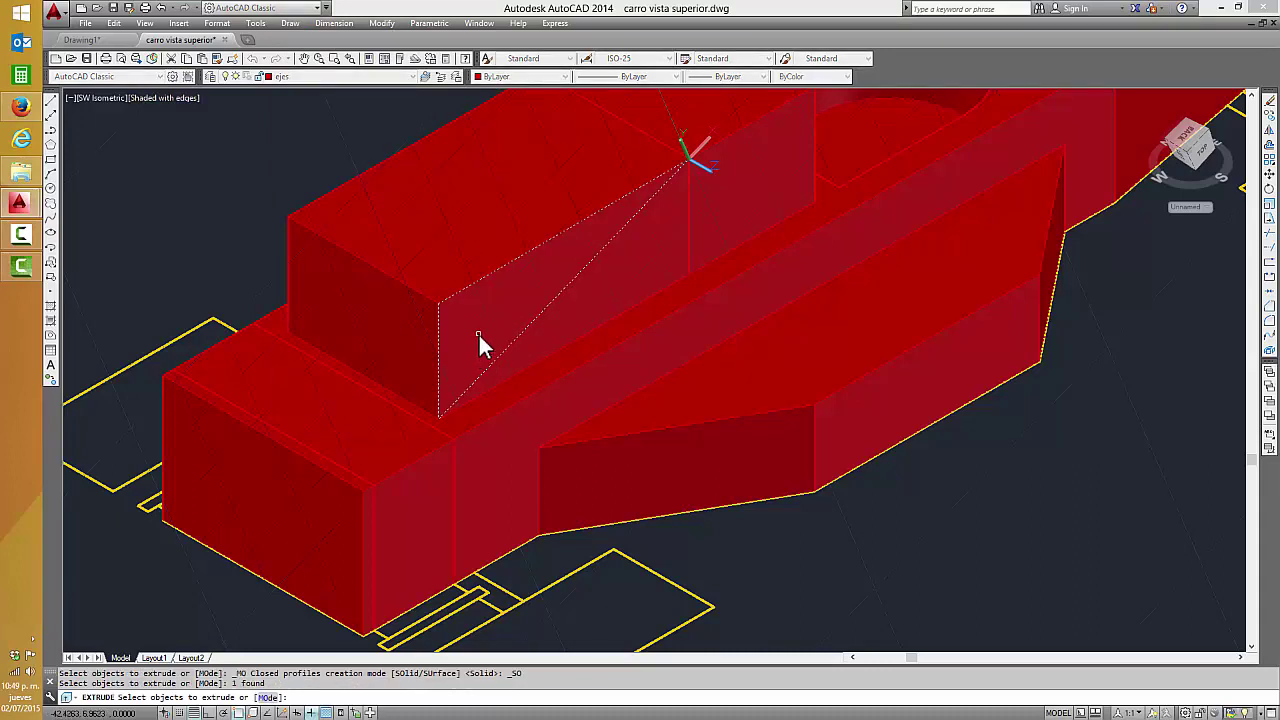
key(Return)
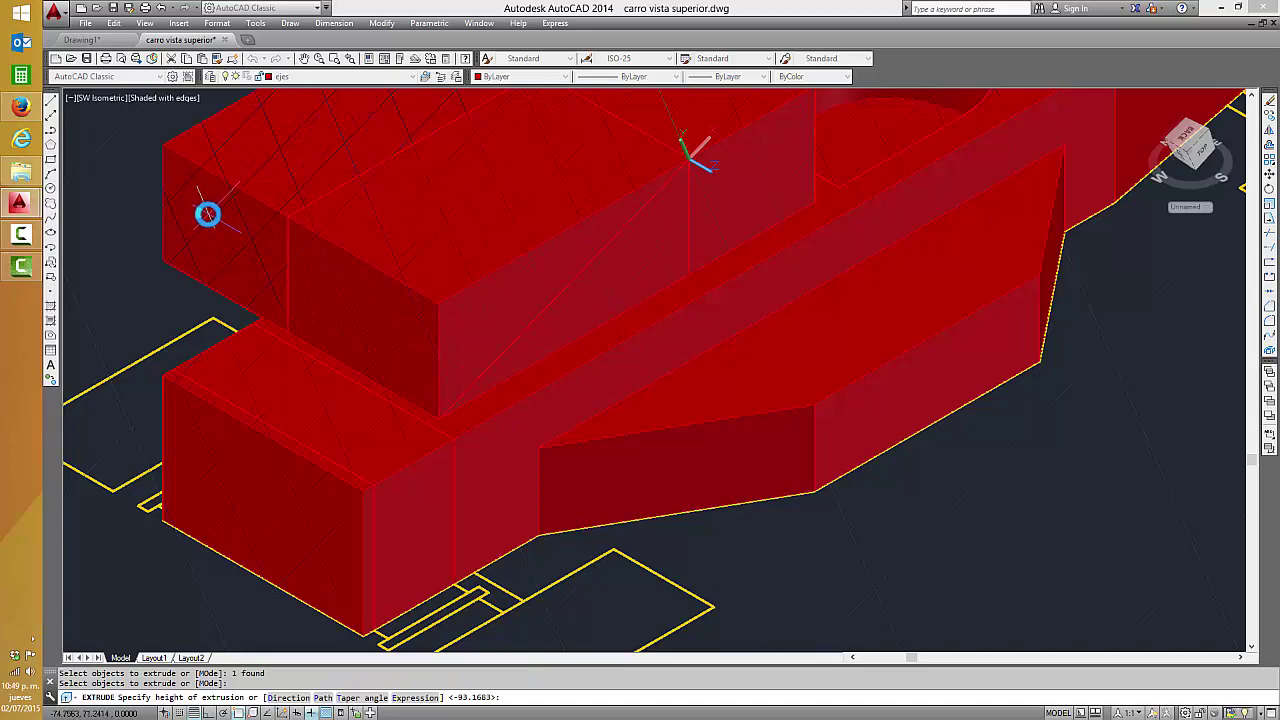
scroll(127, 196, down, 3)
scroll(143, 203, down, 2)
scroll(200, 246, down, 1)
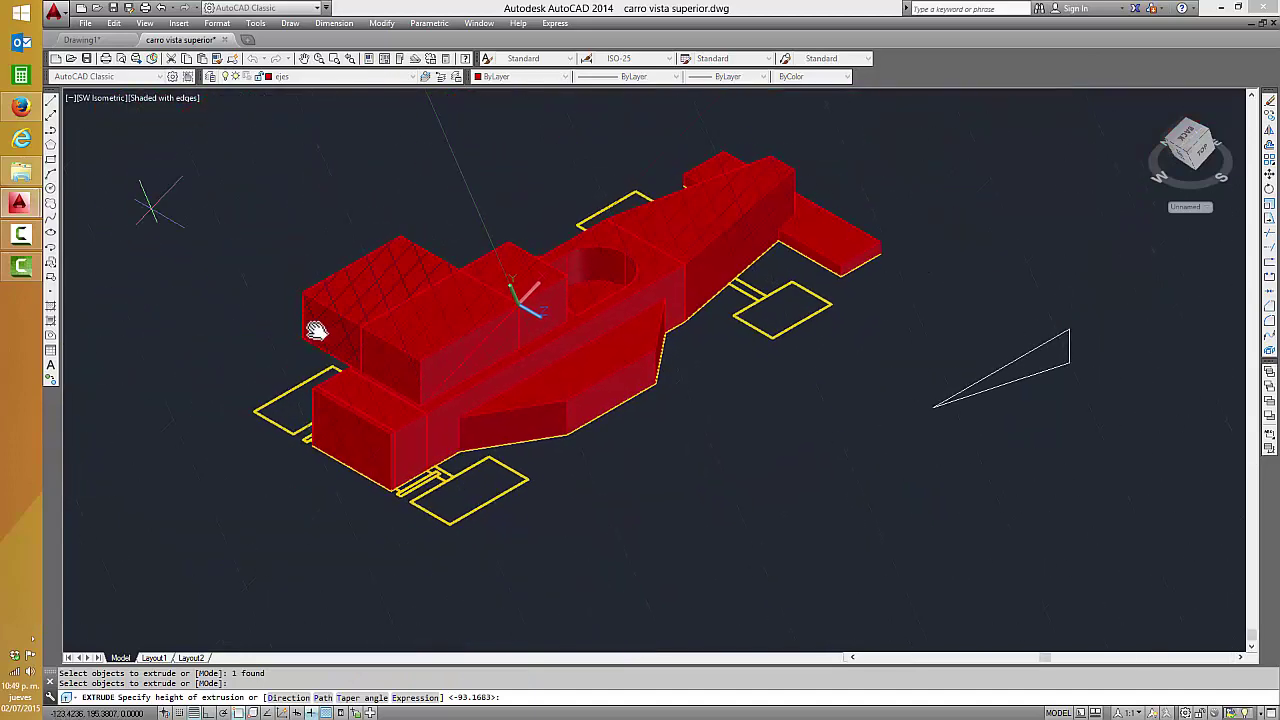
scroll(314, 323, up, 2)
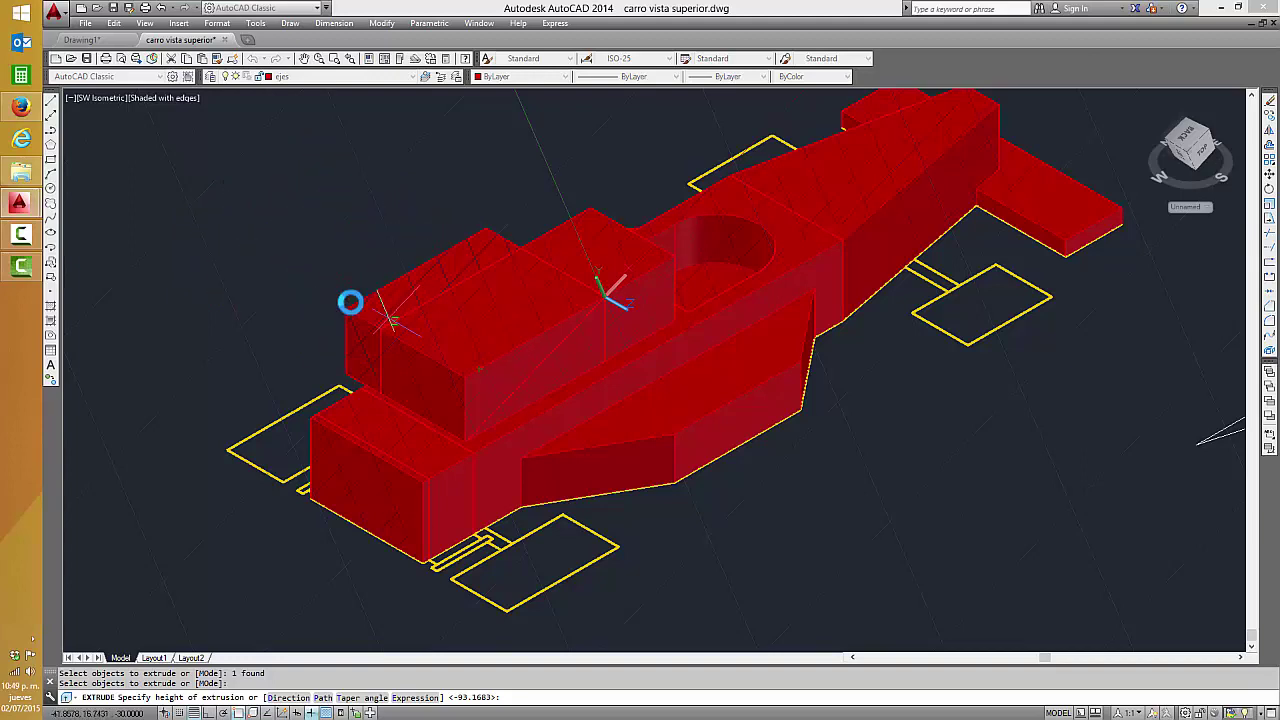
click(250, 252)
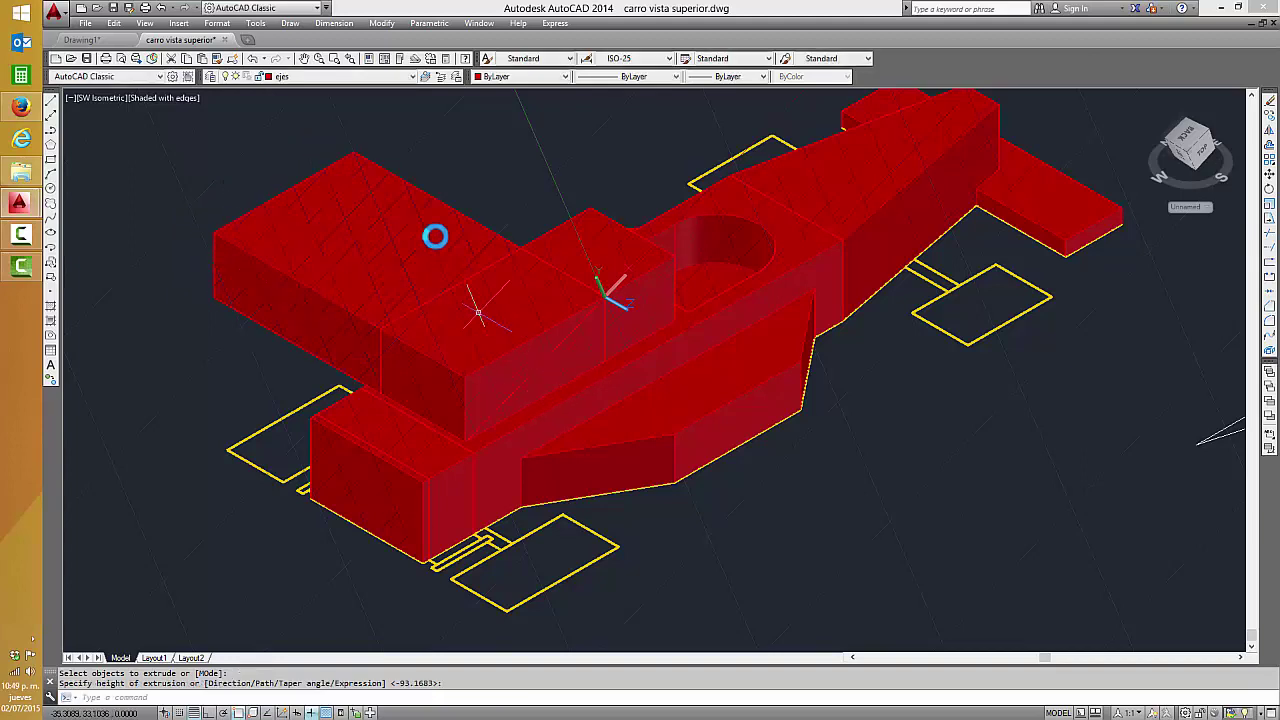
key(Escape)
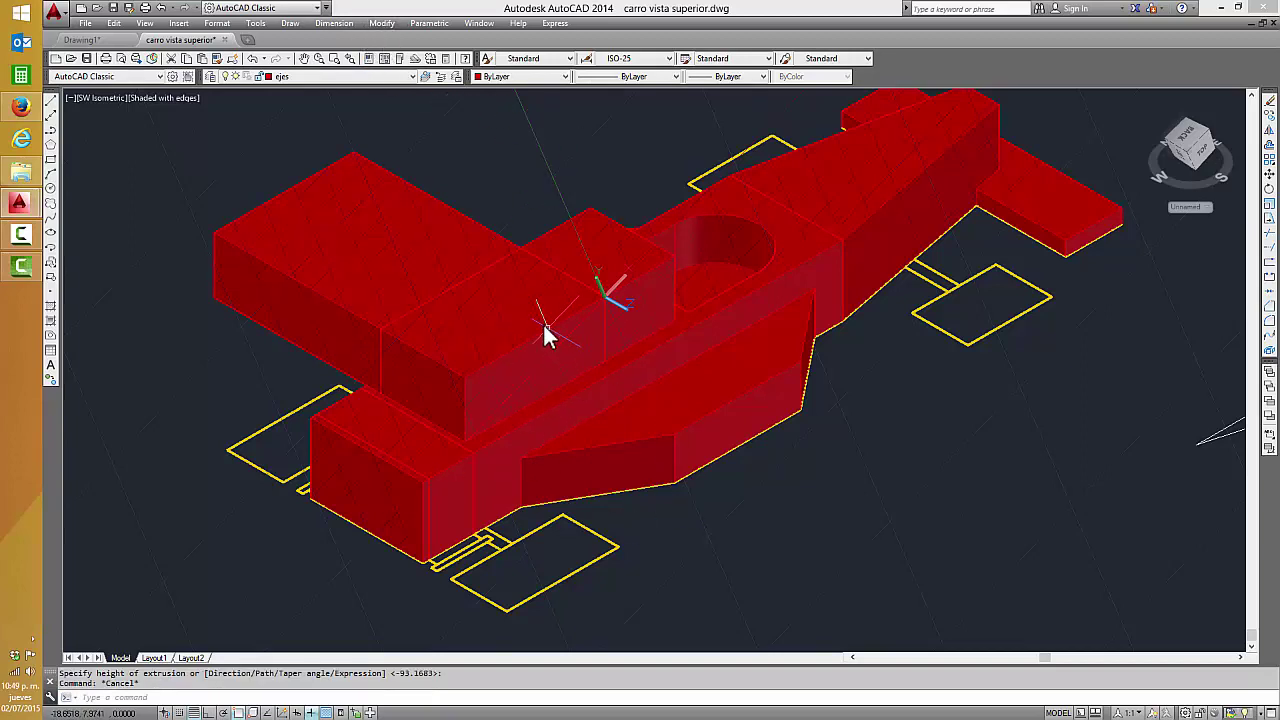
- Subtract the extruded triangular block from the car body, forming the sloped cockpit front
click(383, 23)
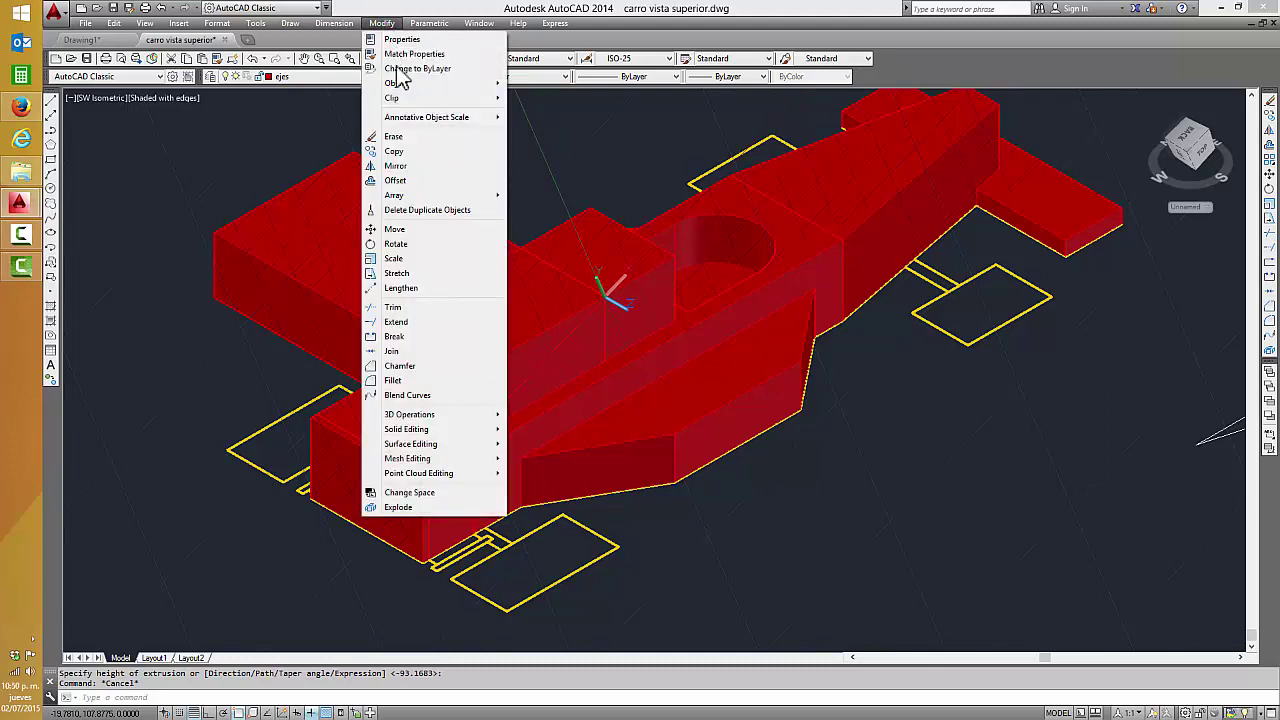
mouse_move(406, 429)
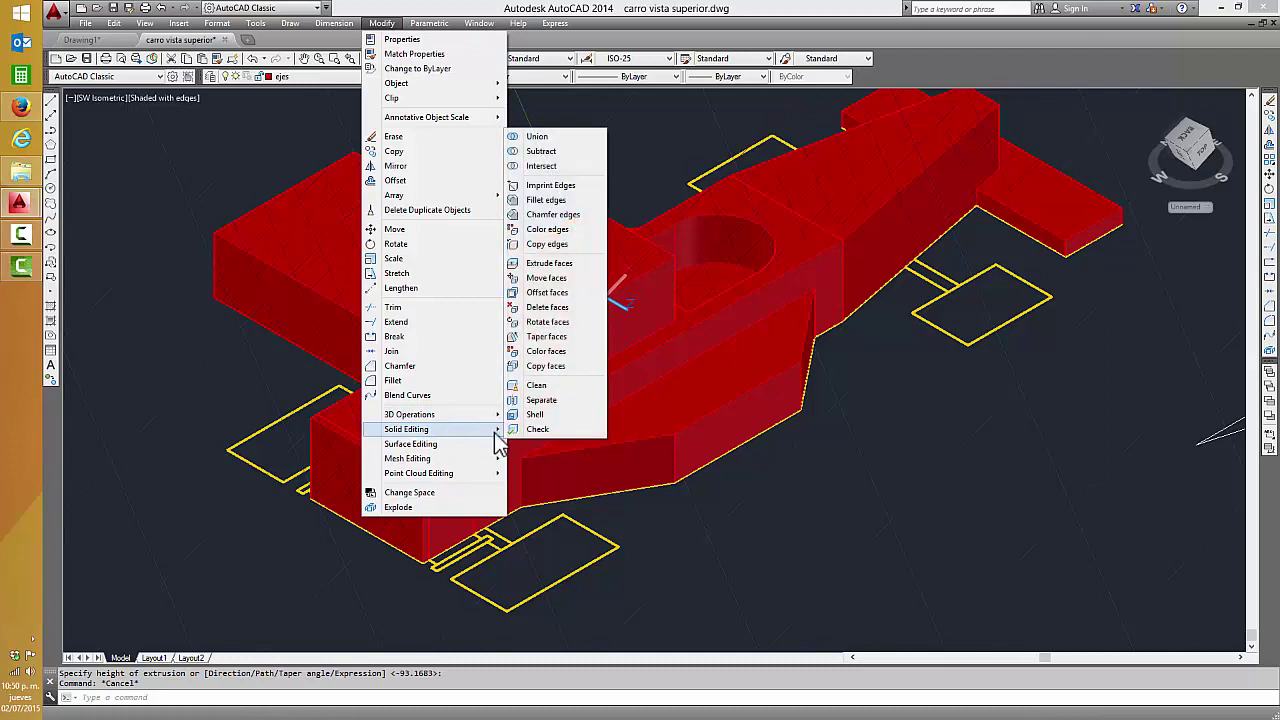
click(540, 151)
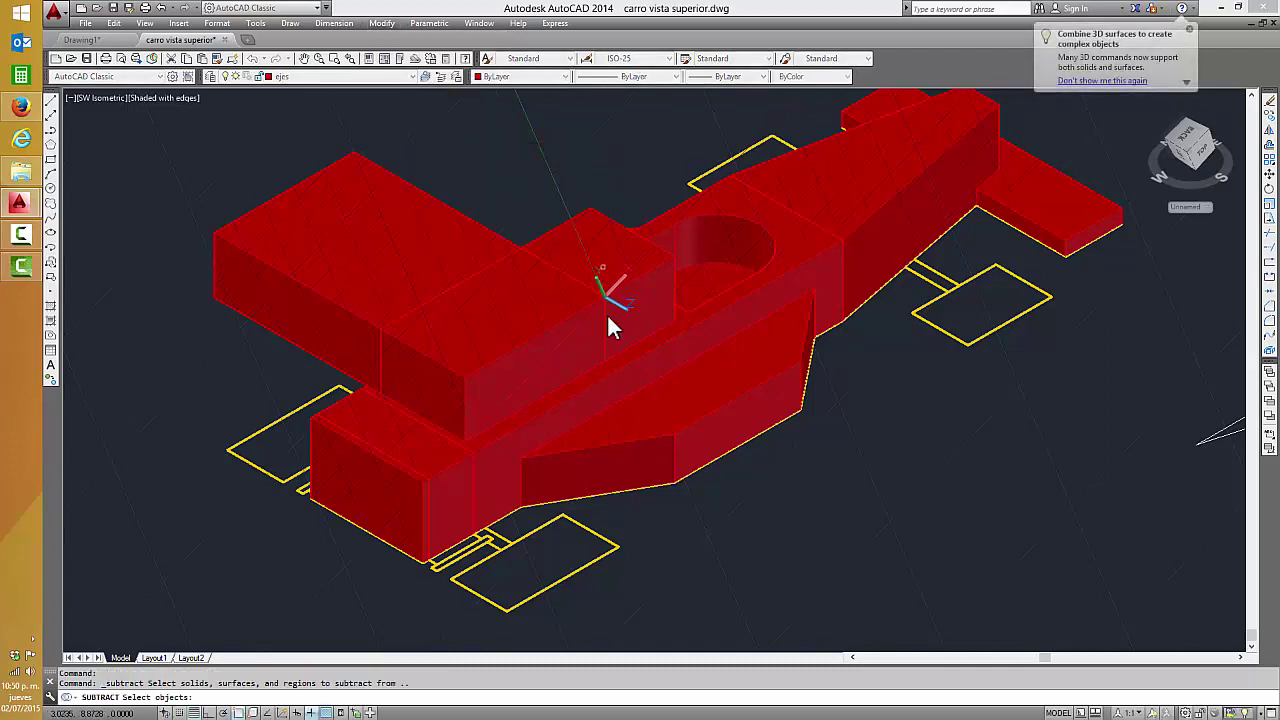
click(586, 363)
key(Return)
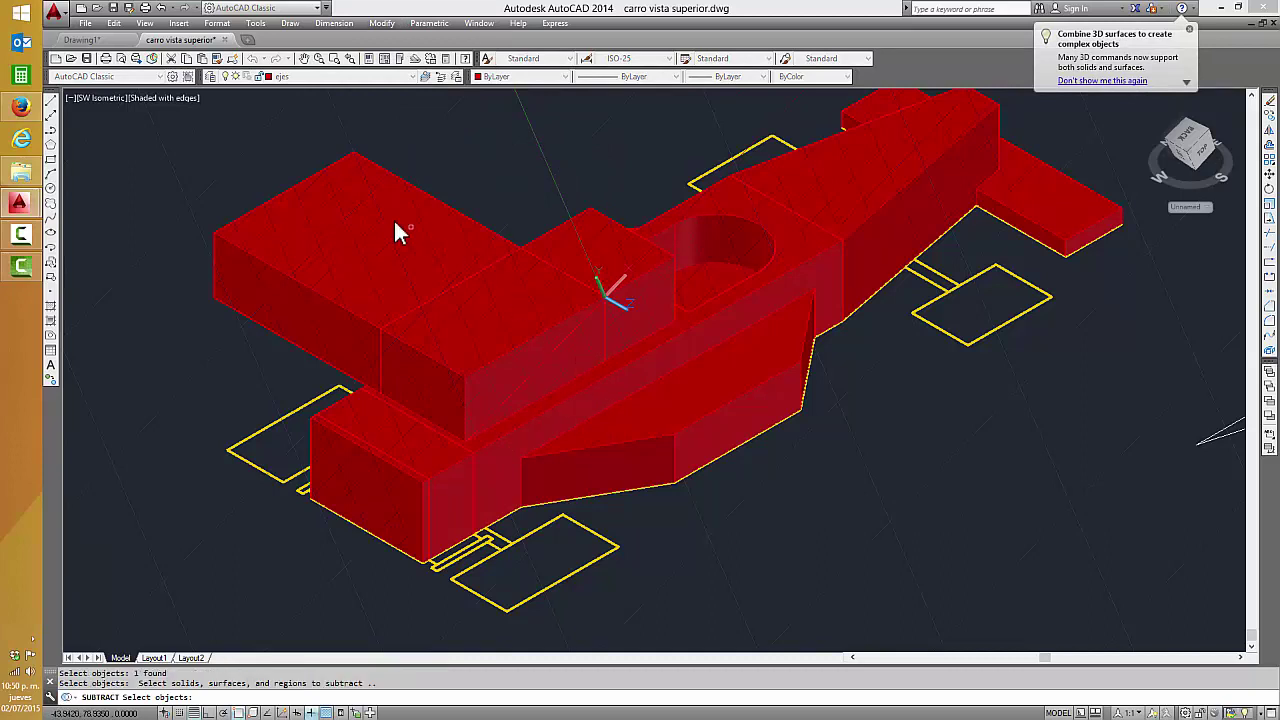
click(395, 228)
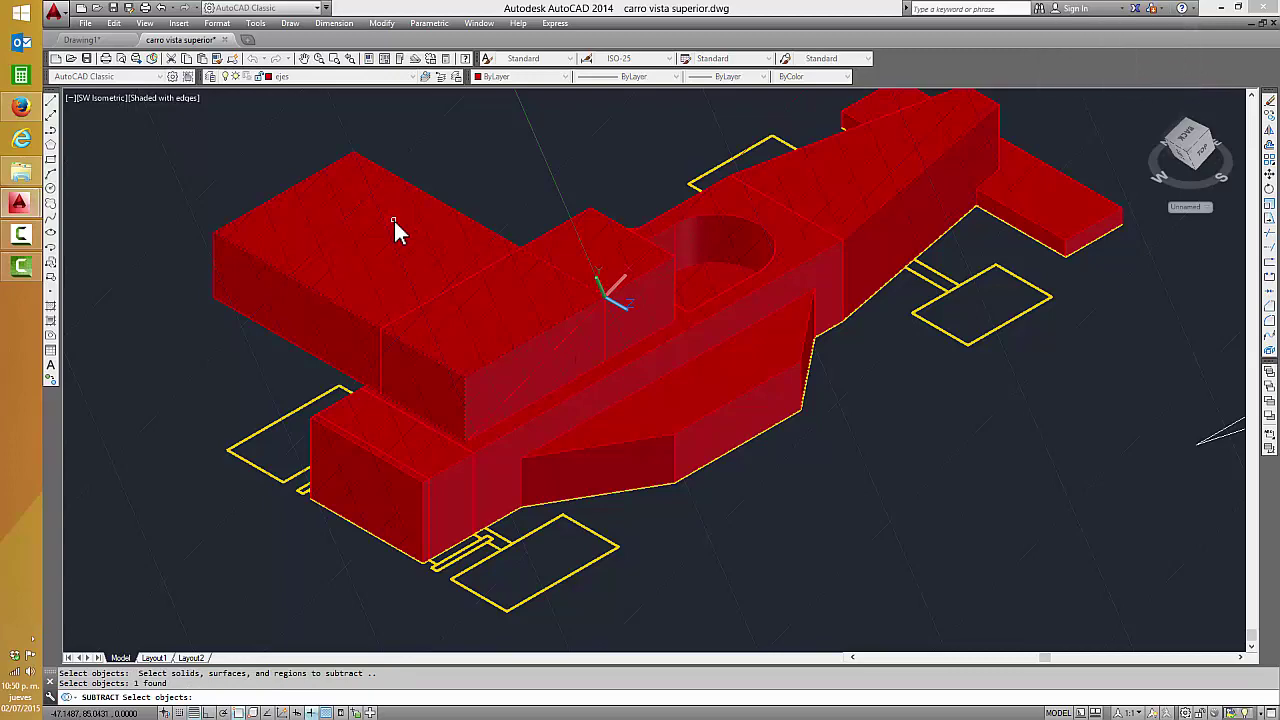
key(Return)
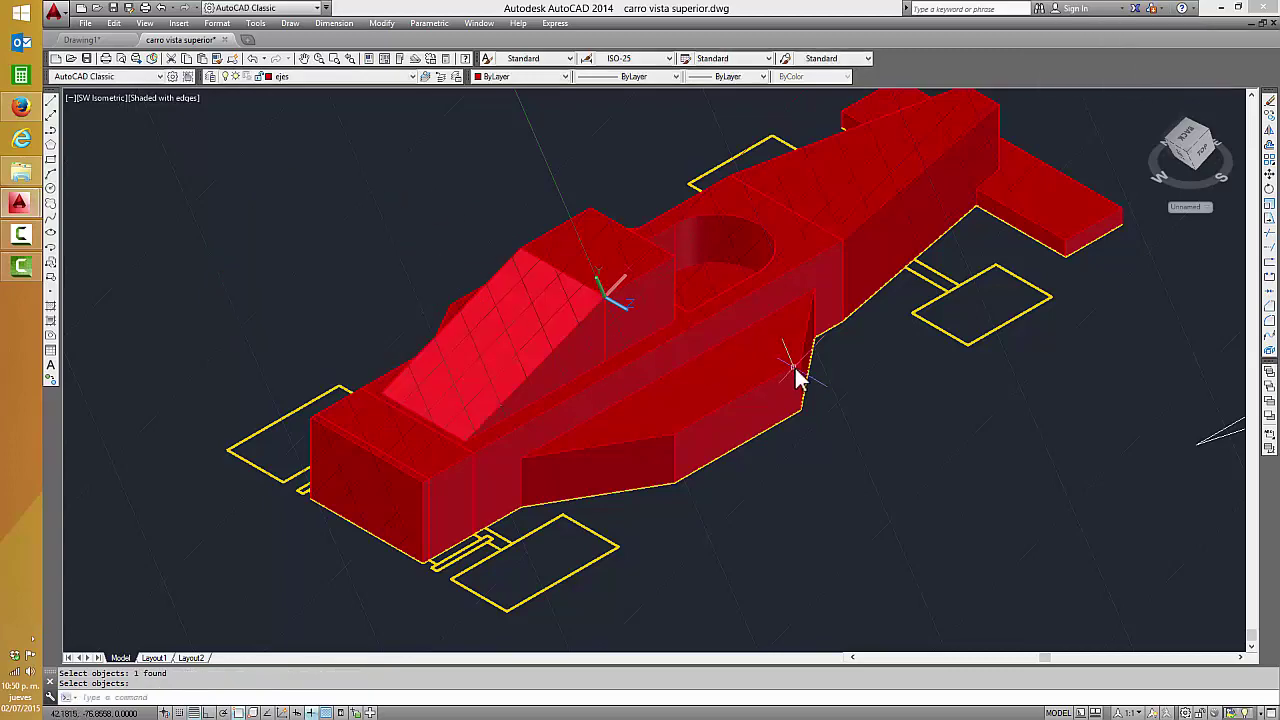
mouse_move(784, 365)
middle_down()
mouse_move(629, 374)
mouse_move(594, 426)
middle_up()
key(Escape)
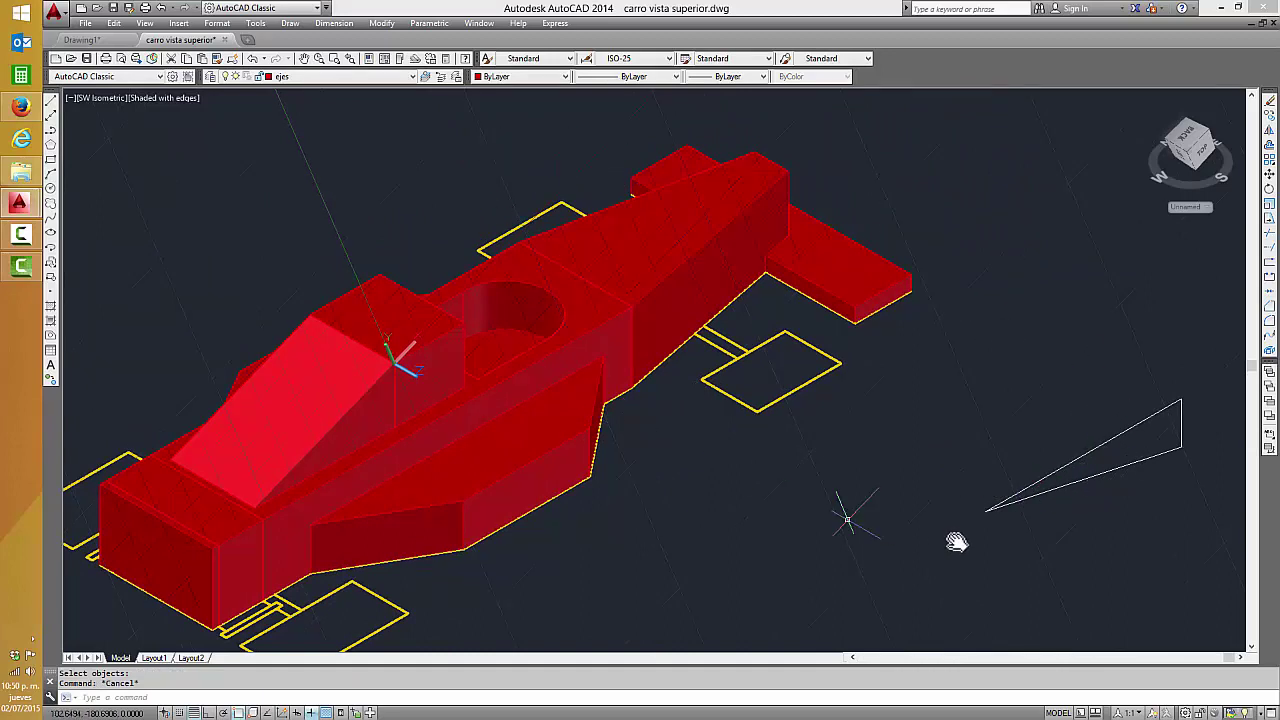
scroll(958, 530, down, 2)
text(PRESSPULL)
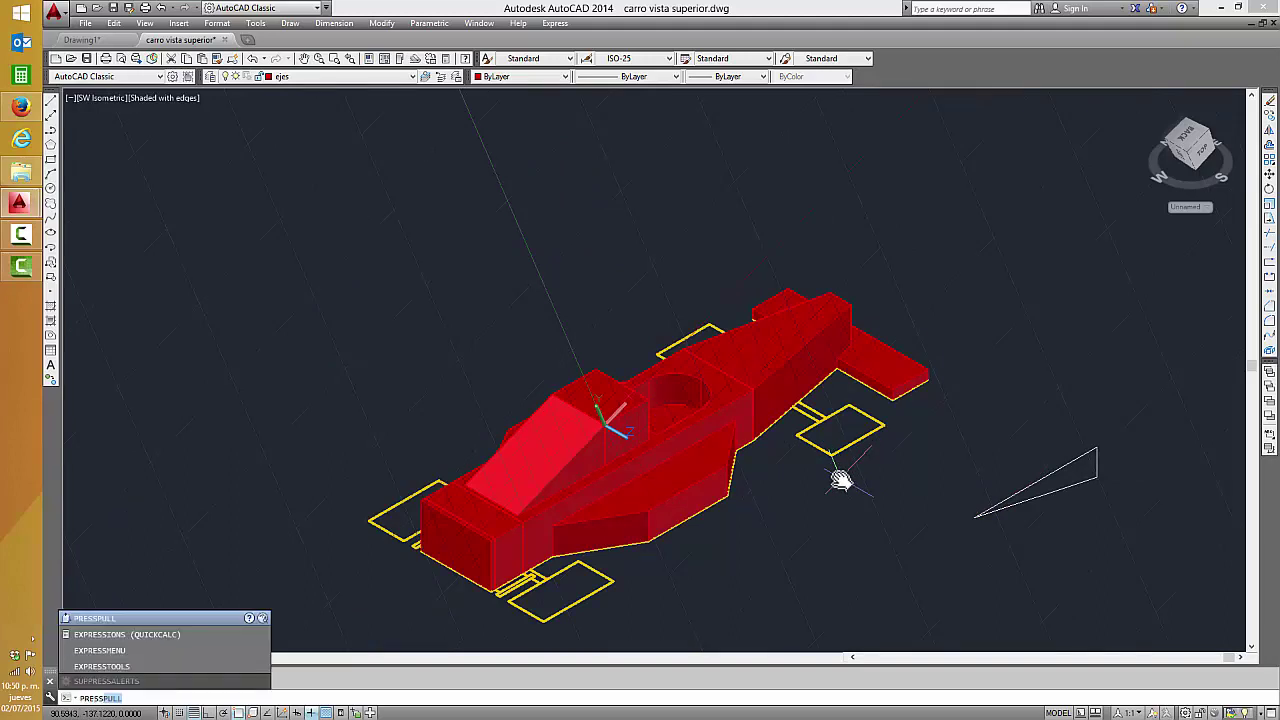
key(Return)
click(1038, 490)
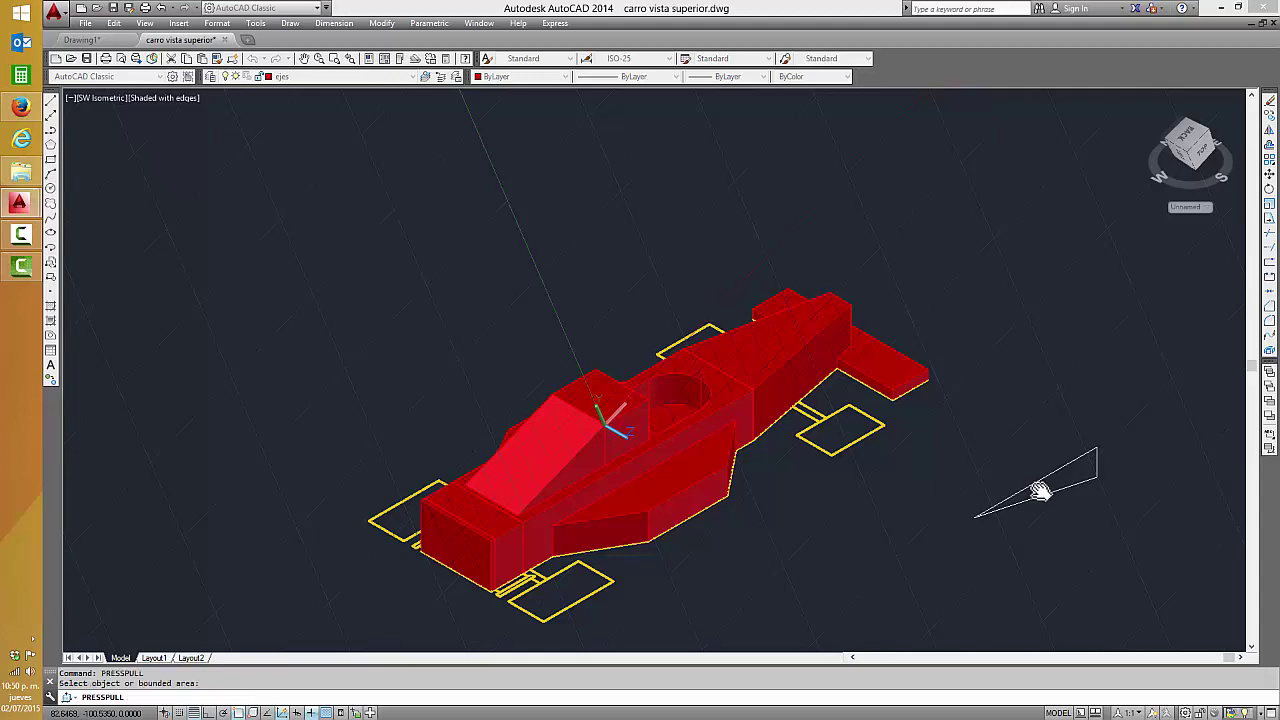
key(Return)
key(Return)
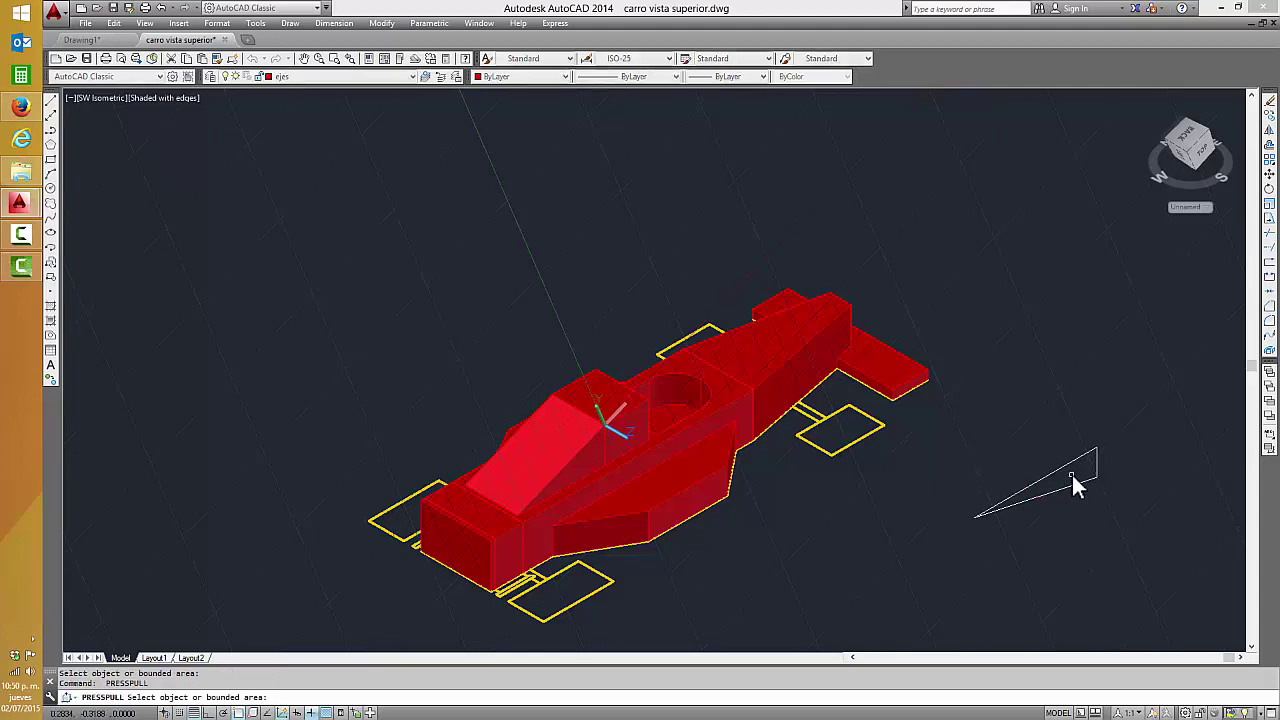
click(1085, 478)
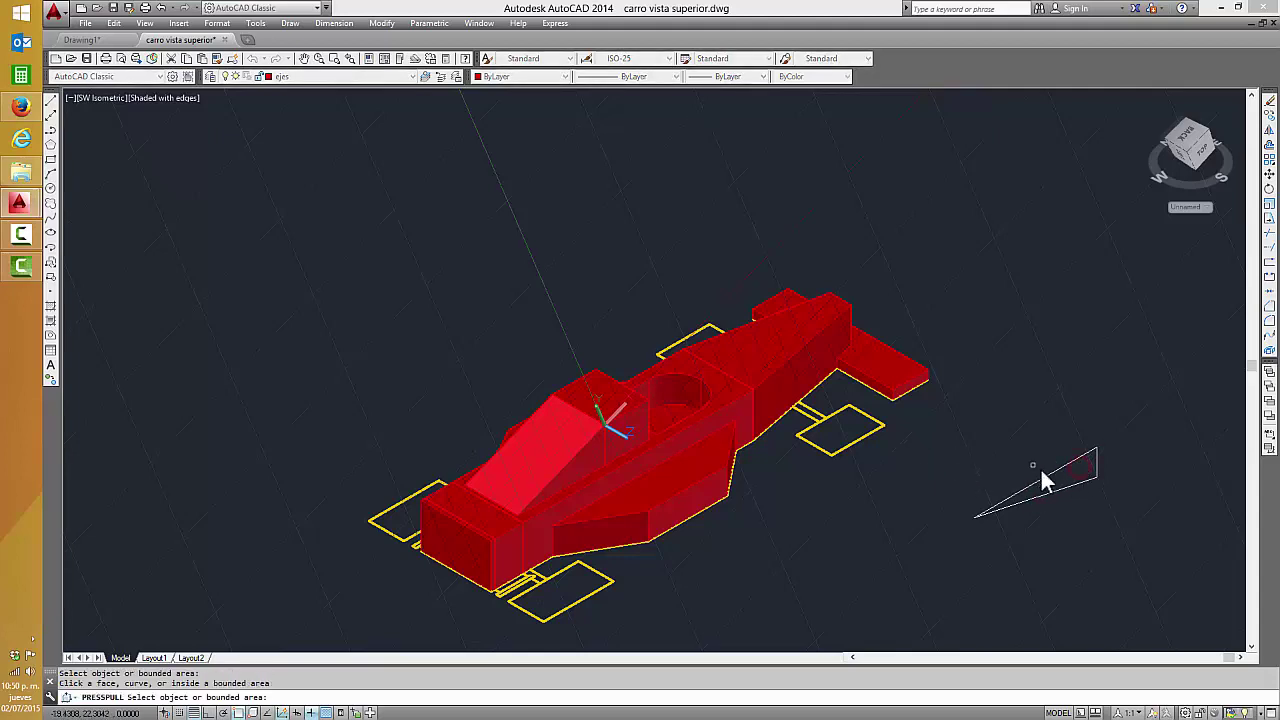
key(Return)
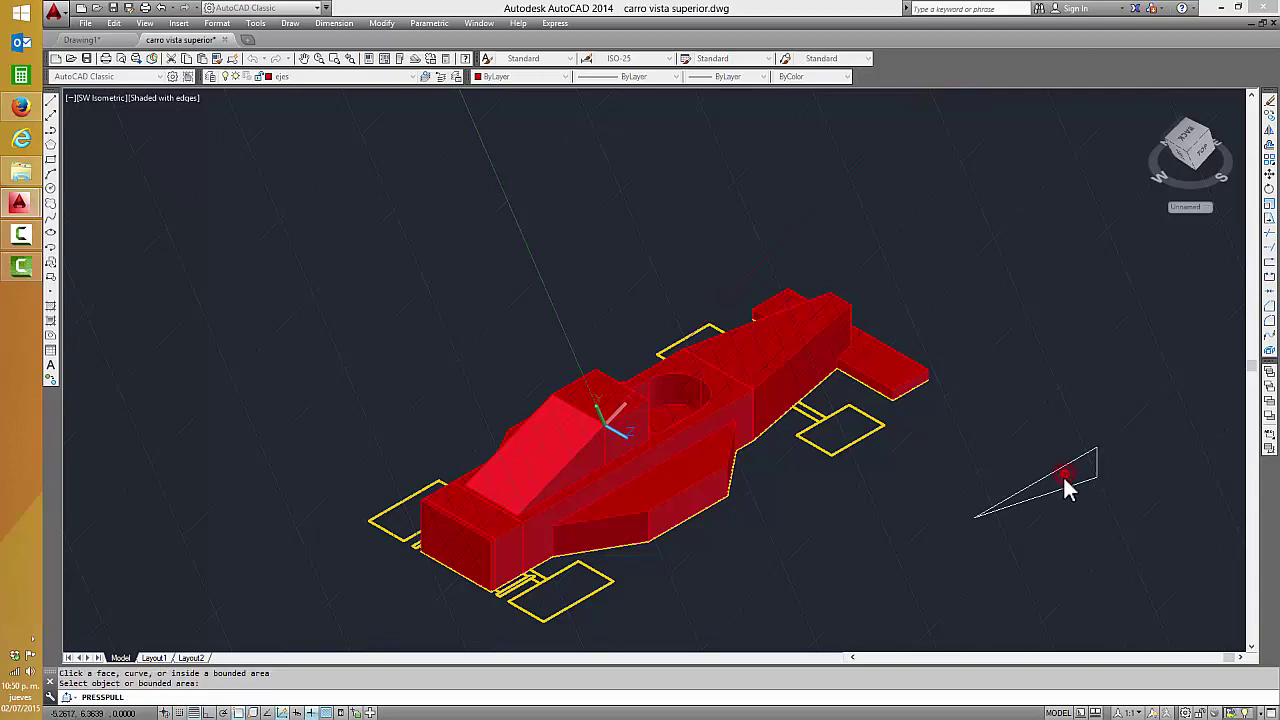
key(Return)
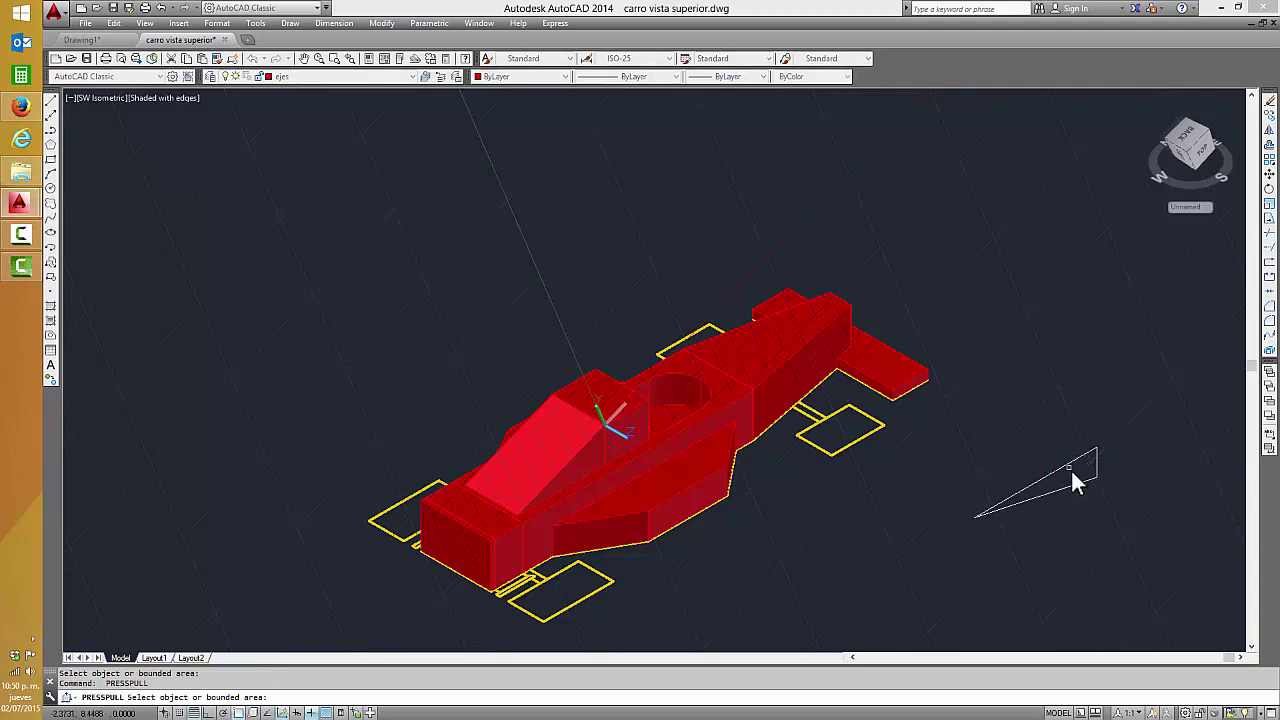
click(1072, 481)
key(Escape)
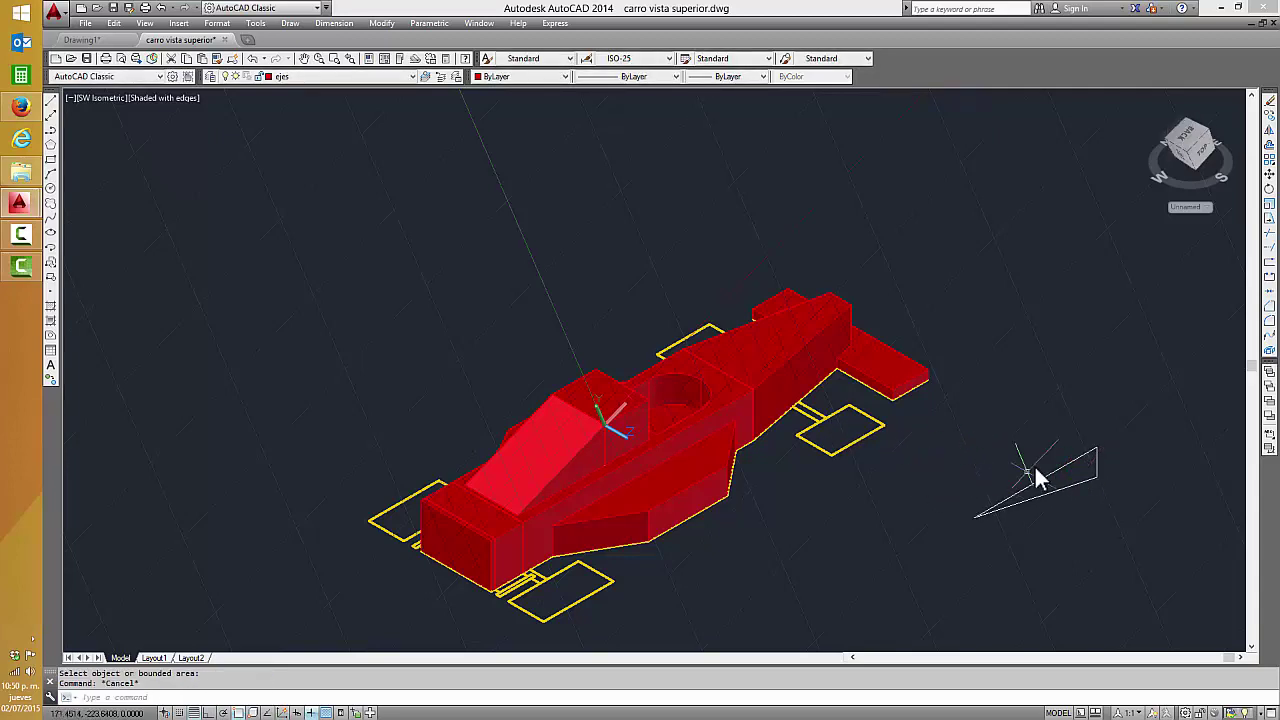
key(Return)
scroll(1088, 477, up, 3)
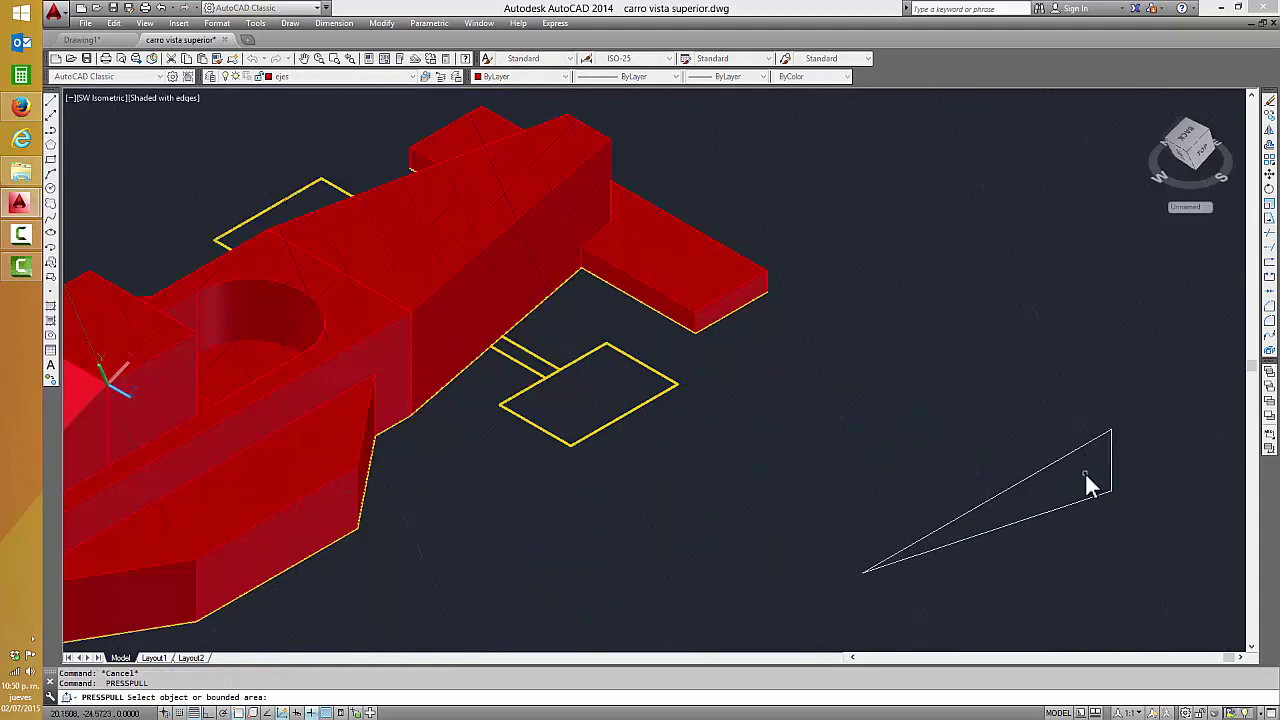
click(1026, 505)
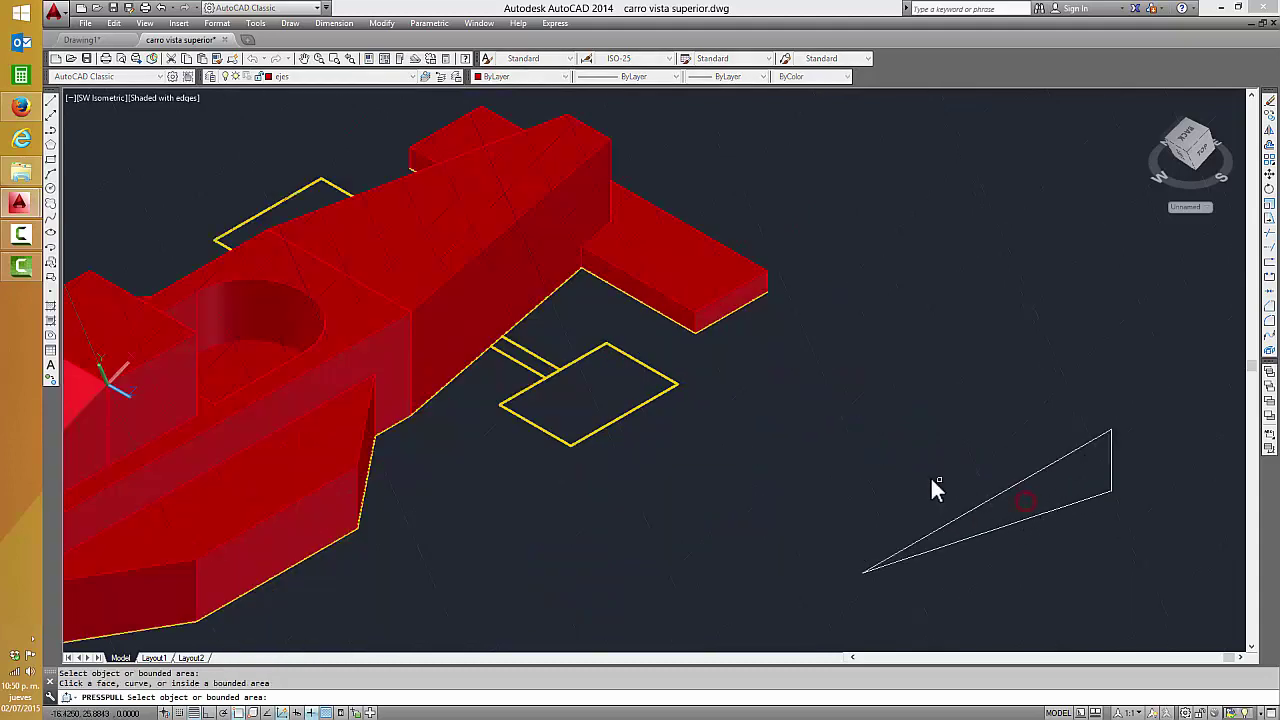
click(1098, 446)
click(1045, 496)
key(Escape)
scroll(963, 437, down, 2)
text(EXTRUDE)
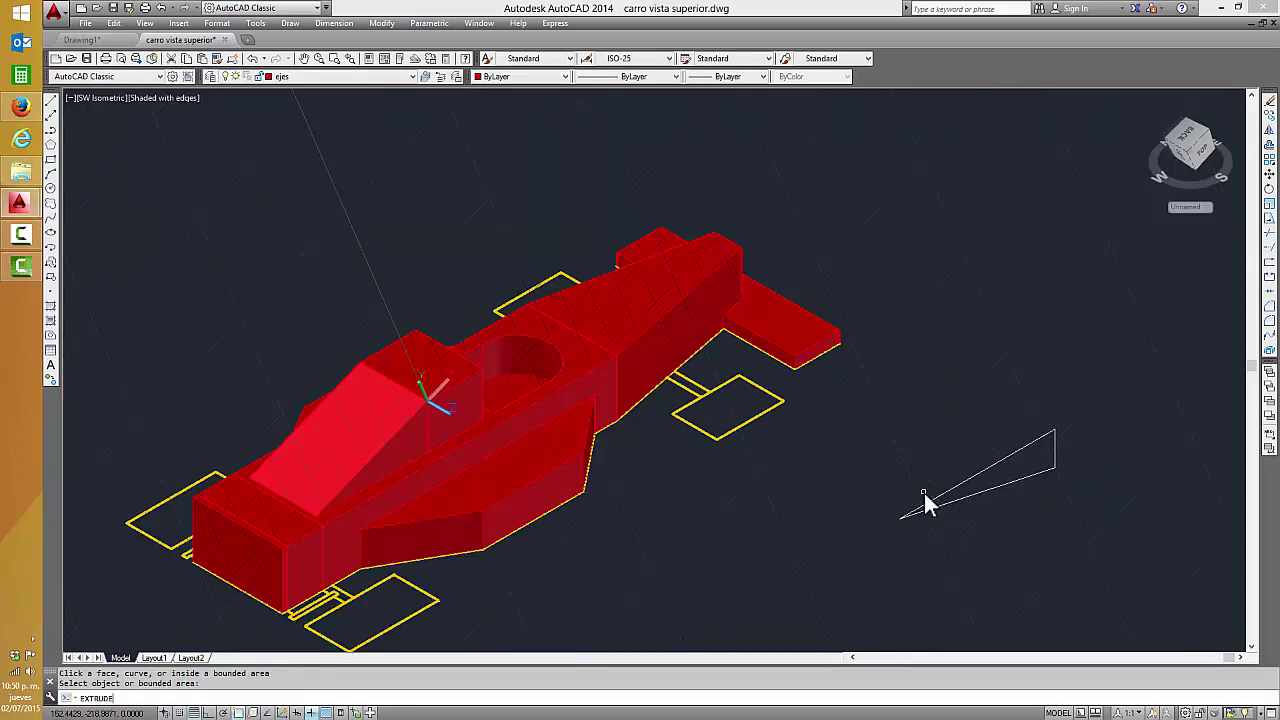
- Extrude the second triangle into a large wedge solid across the car's rear
key(Return)
click(997, 477)
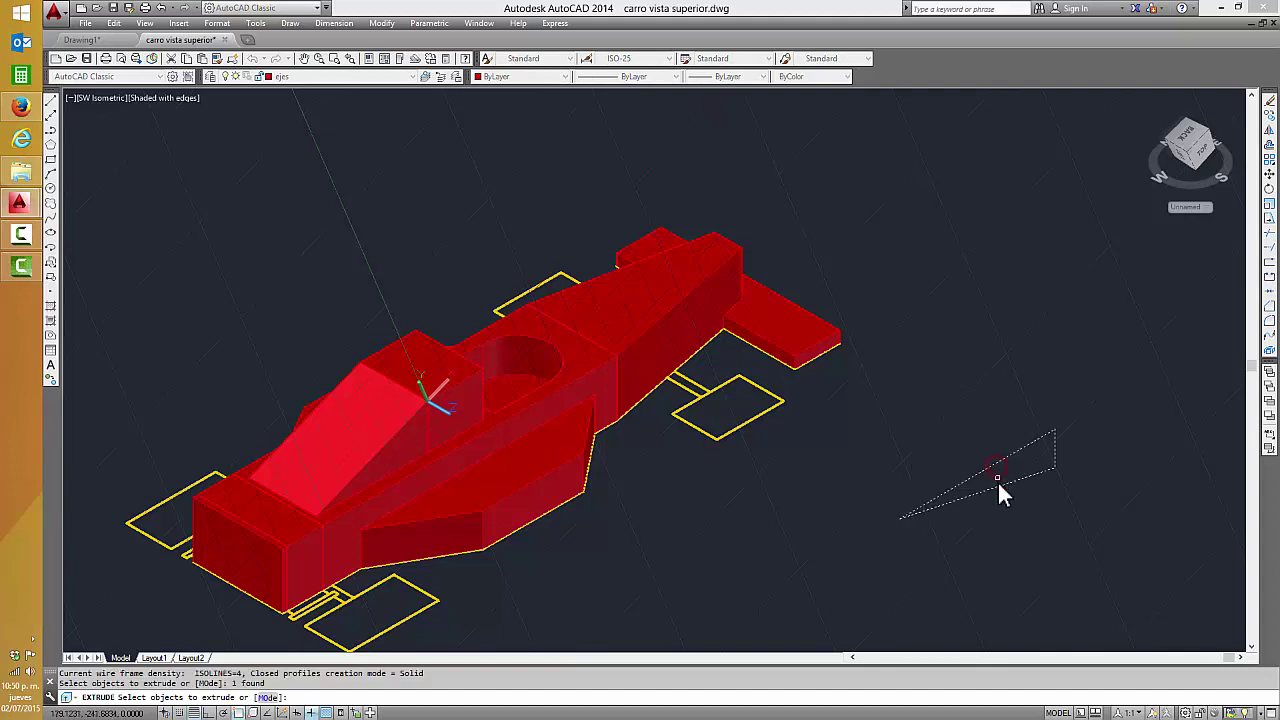
key(Return)
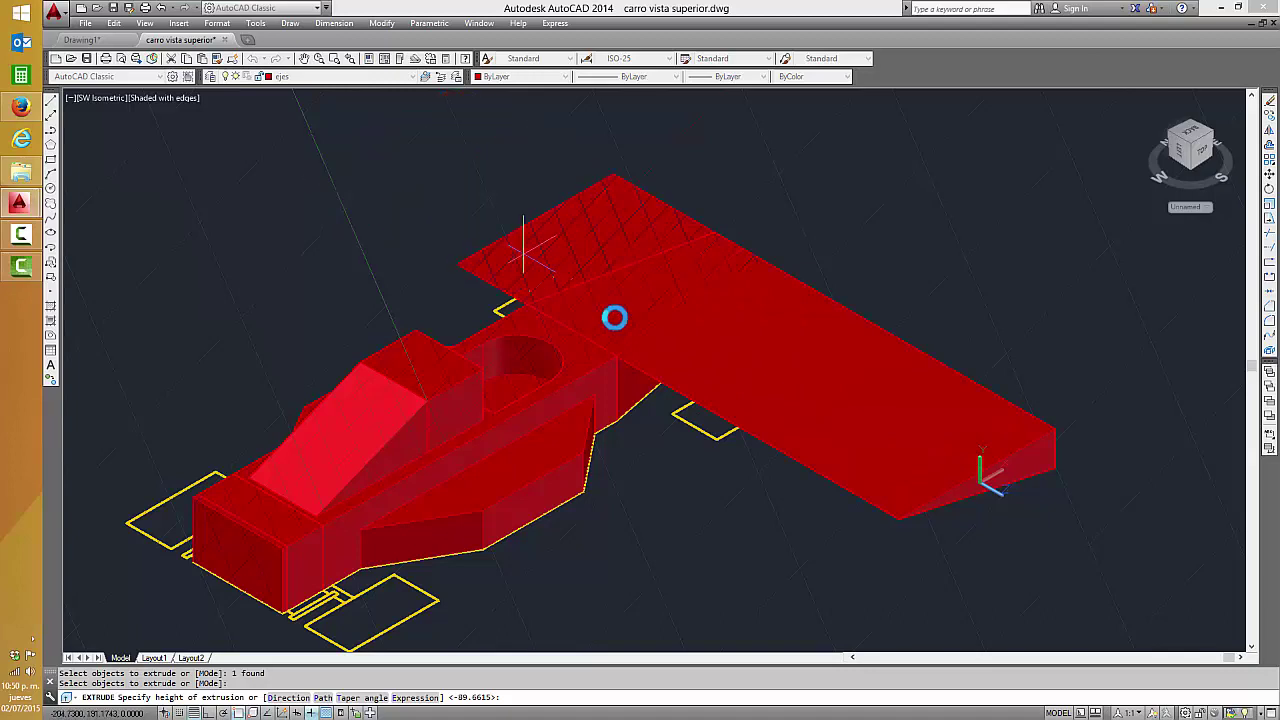
key(Escape)
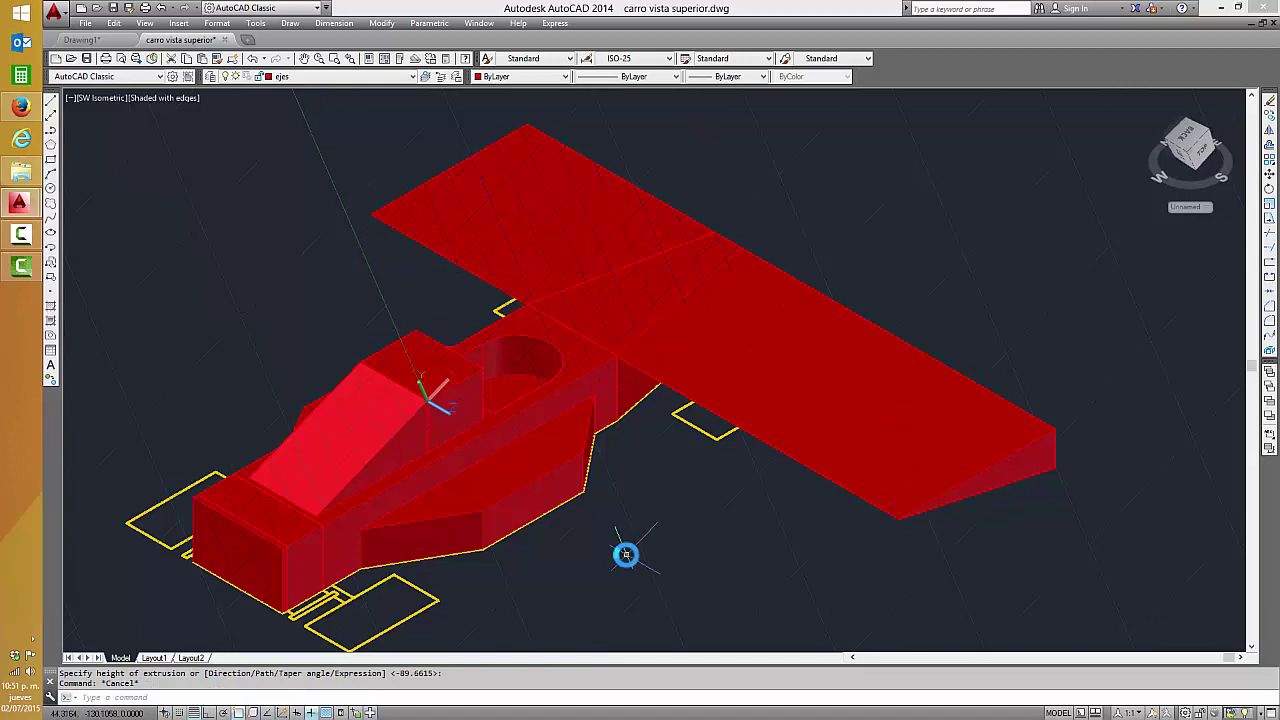
key(Escape)
click(382, 23)
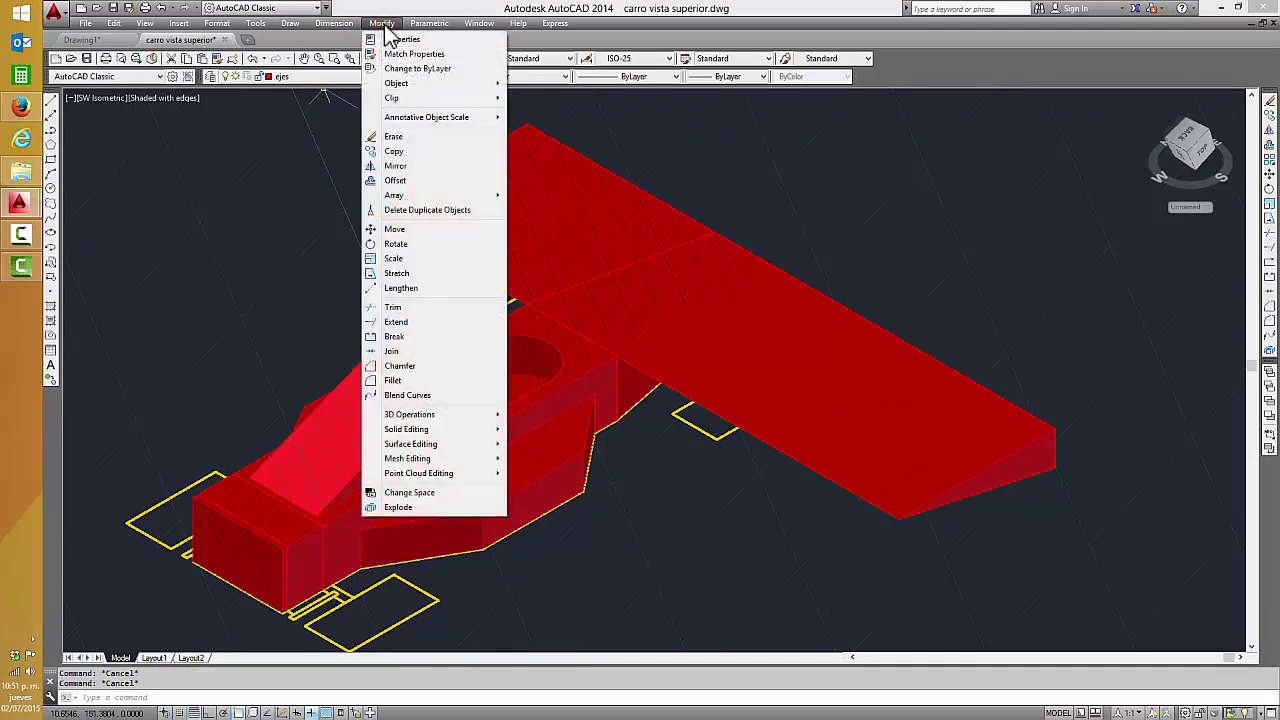
mouse_move(406, 429)
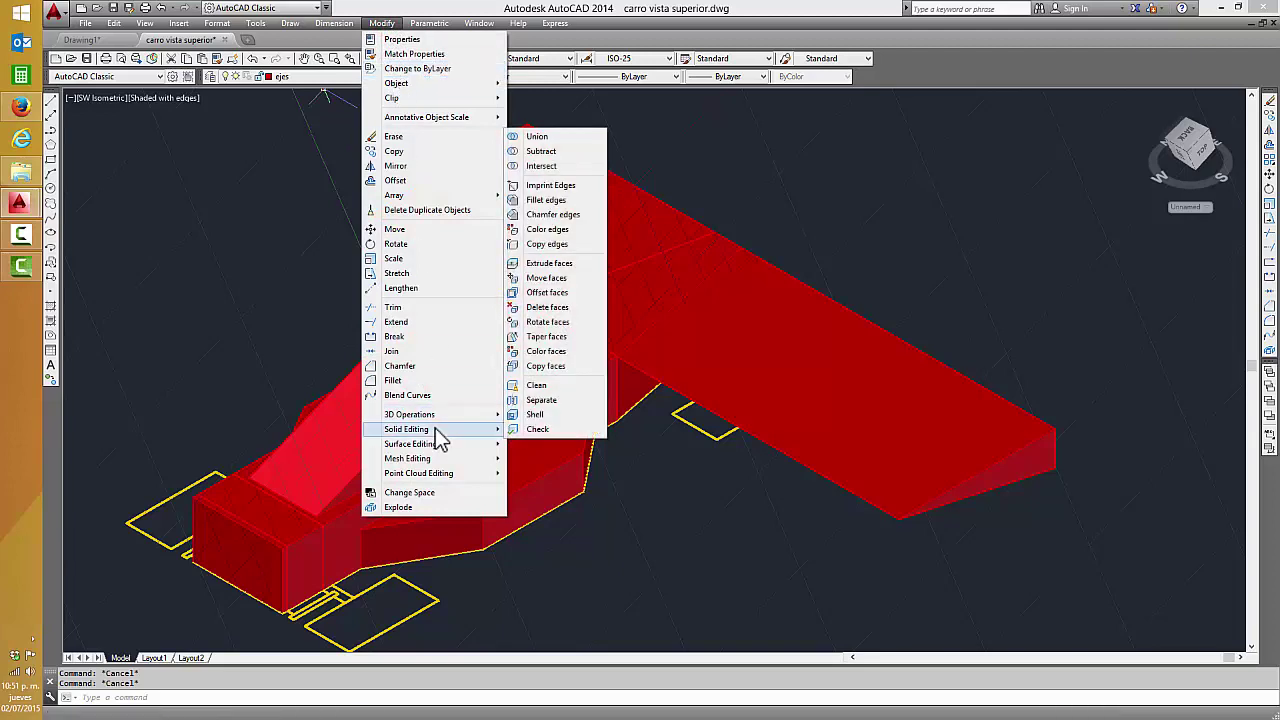
- Subtract the large wedge from the car's rear body using Solid Editing > Subtract
click(570, 152)
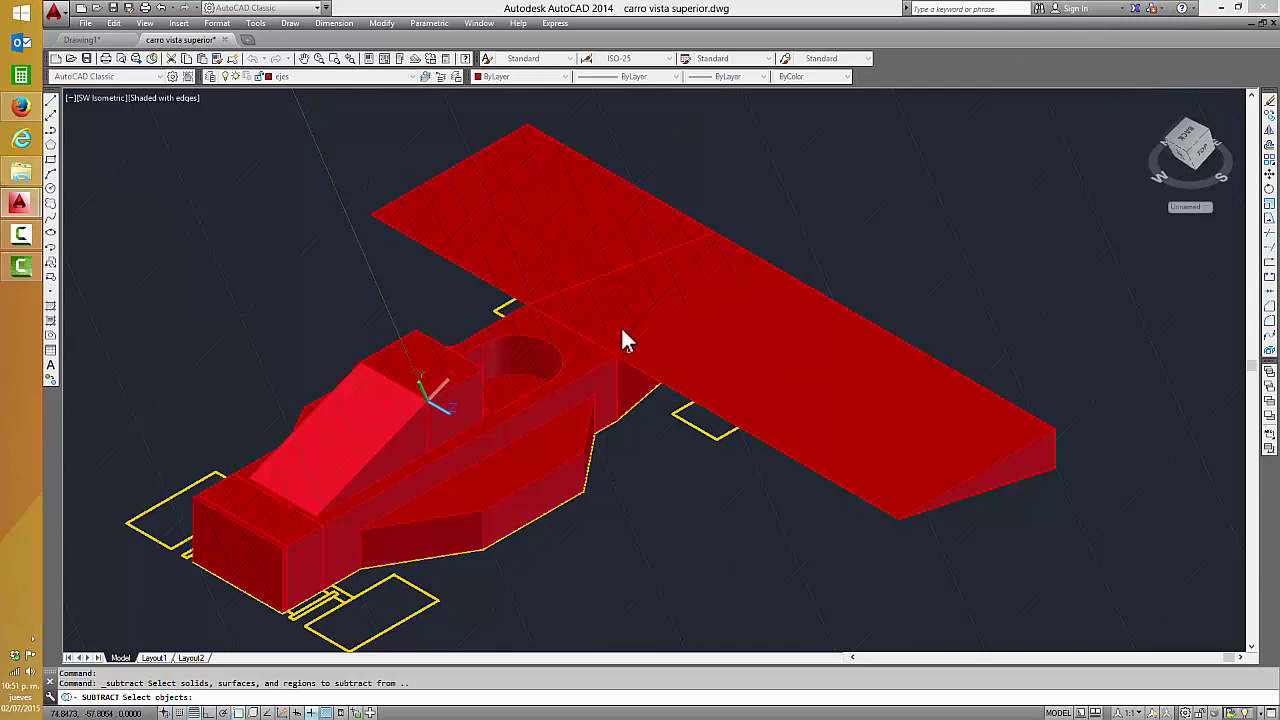
key(Escape)
key(Escape)
click(387, 23)
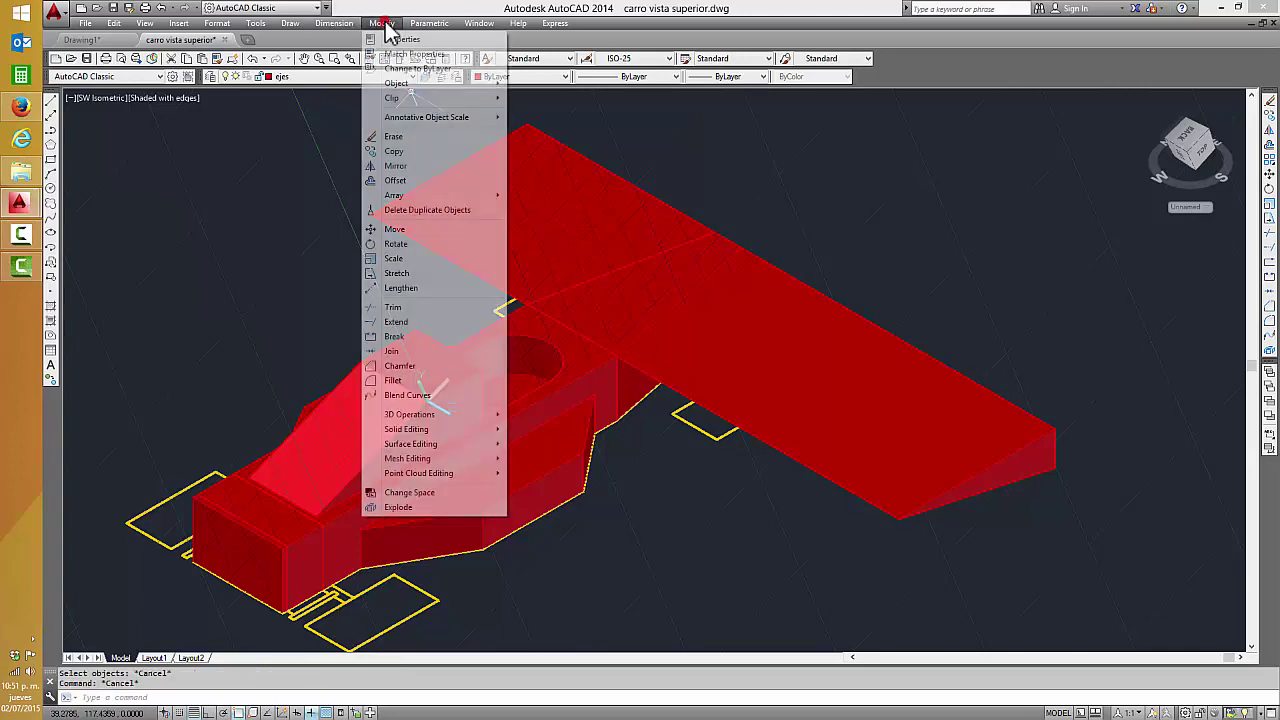
click(461, 429)
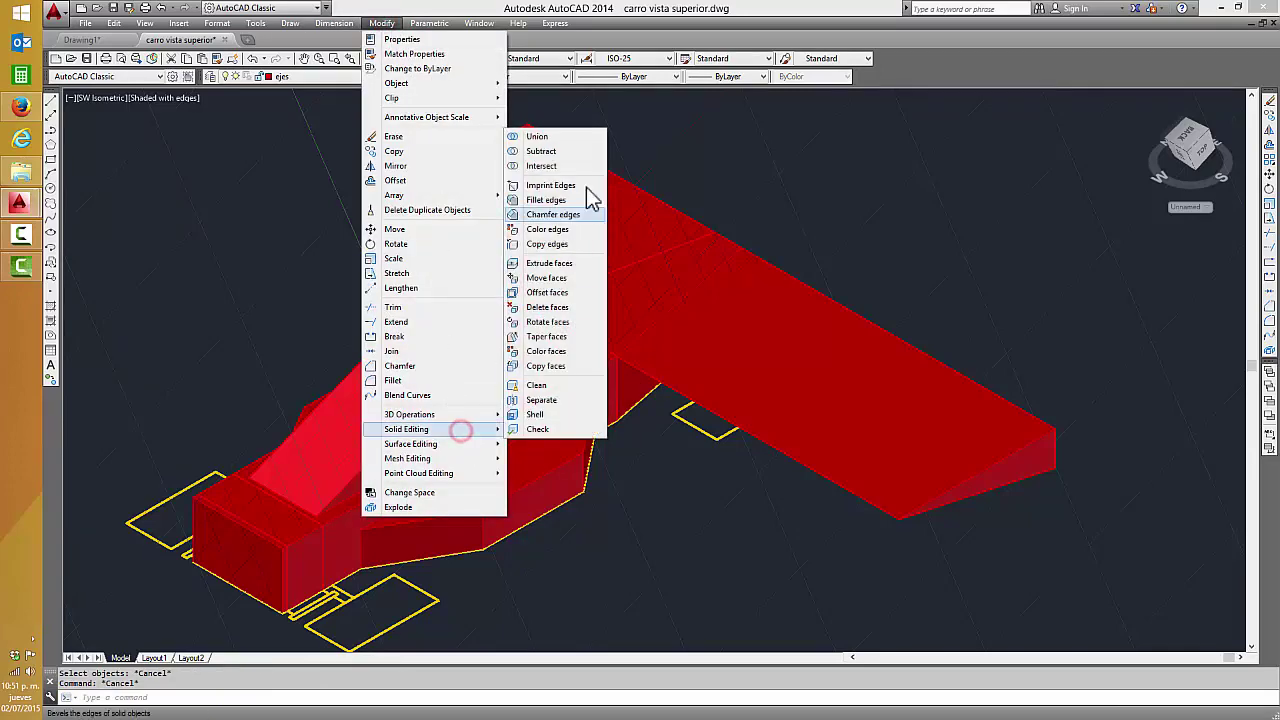
click(568, 151)
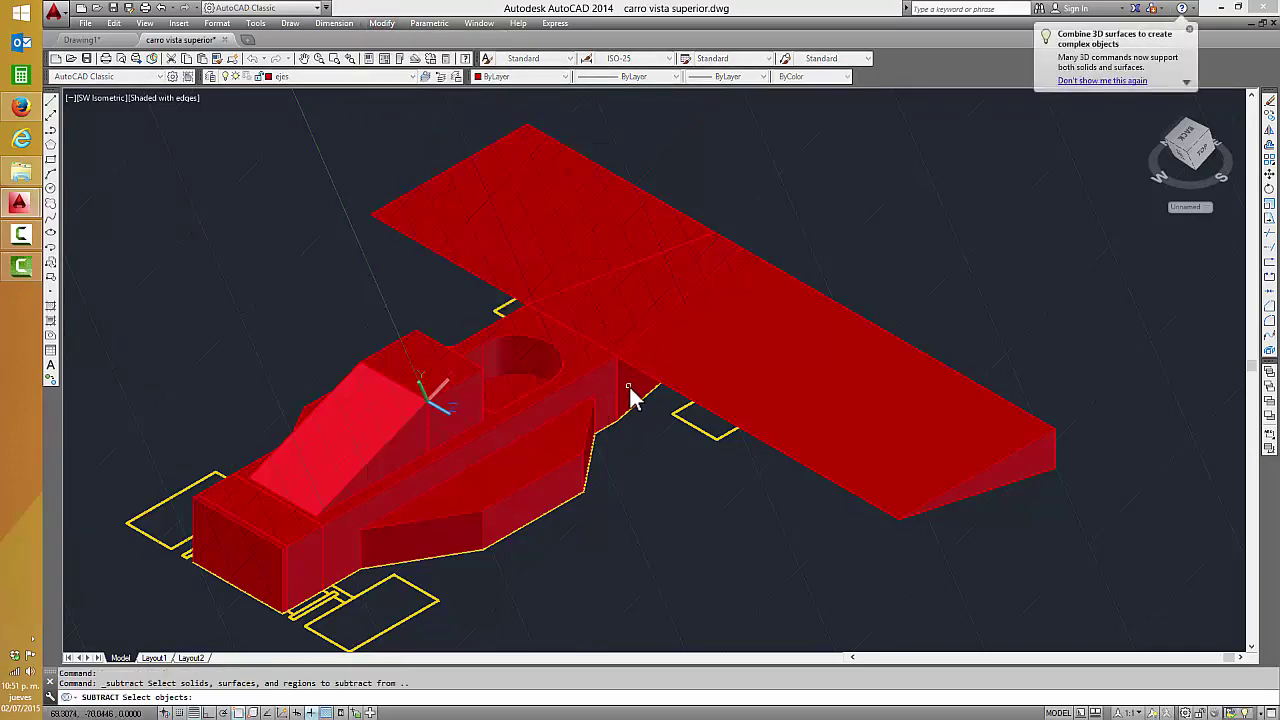
click(697, 375)
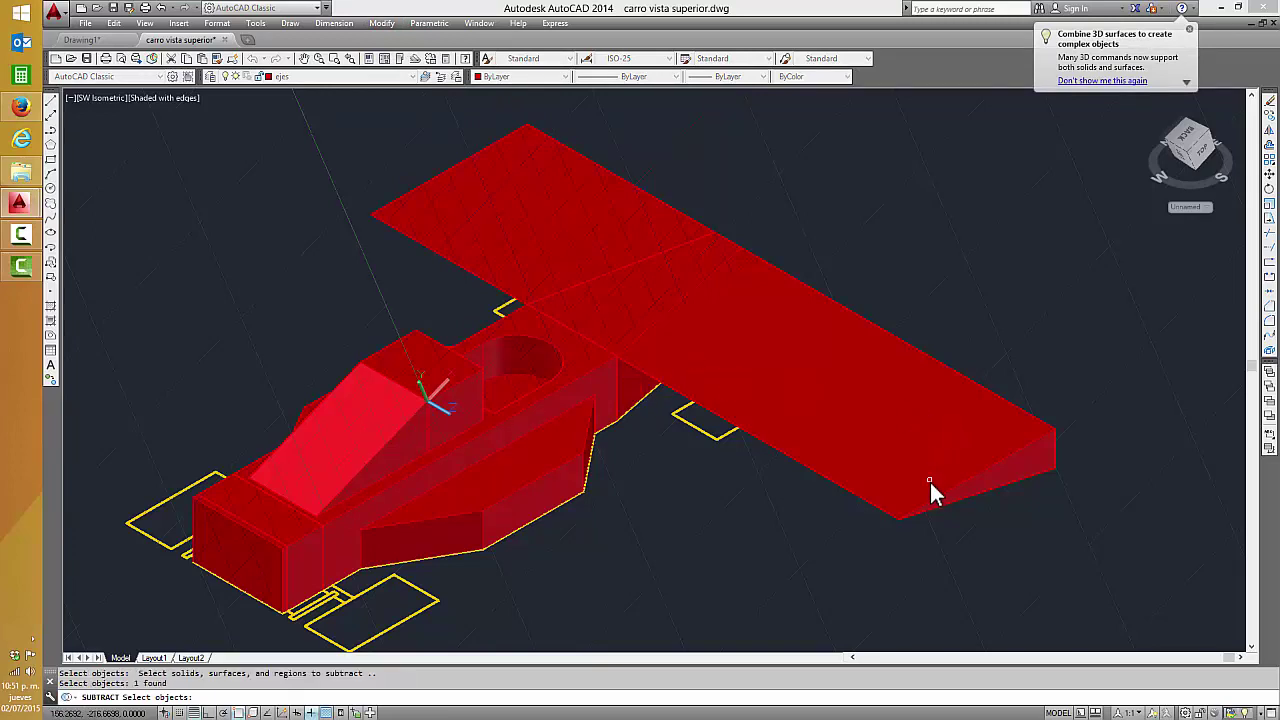
key(Escape)
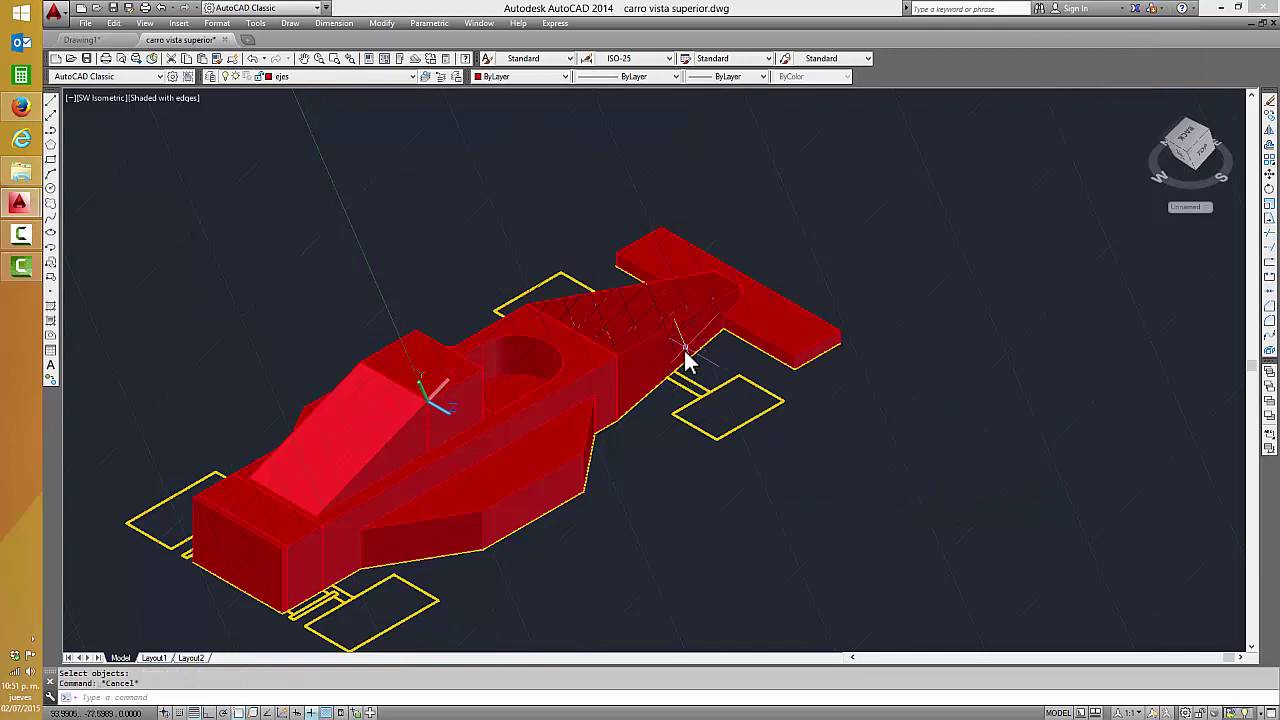
middle_drag(597, 354, 615, 318)
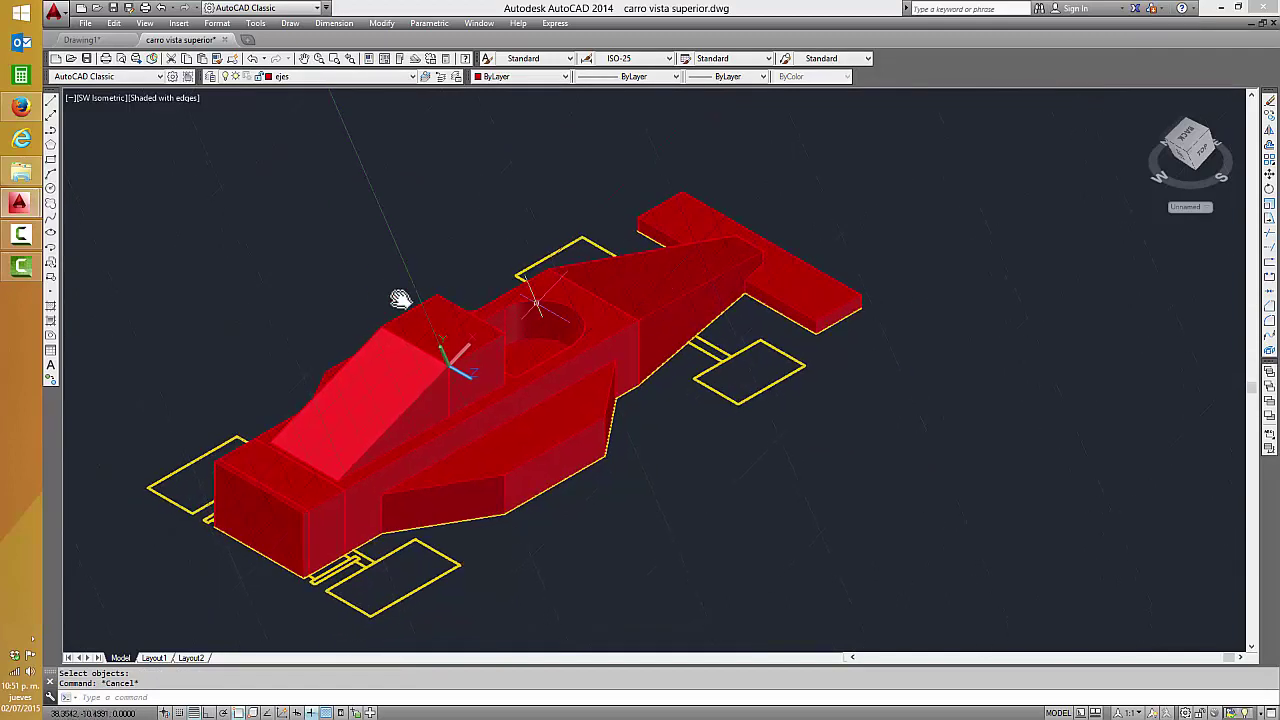
- Switch the viewport to the Front preset view and zoom out on the car
key(Escape)
click(103, 98)
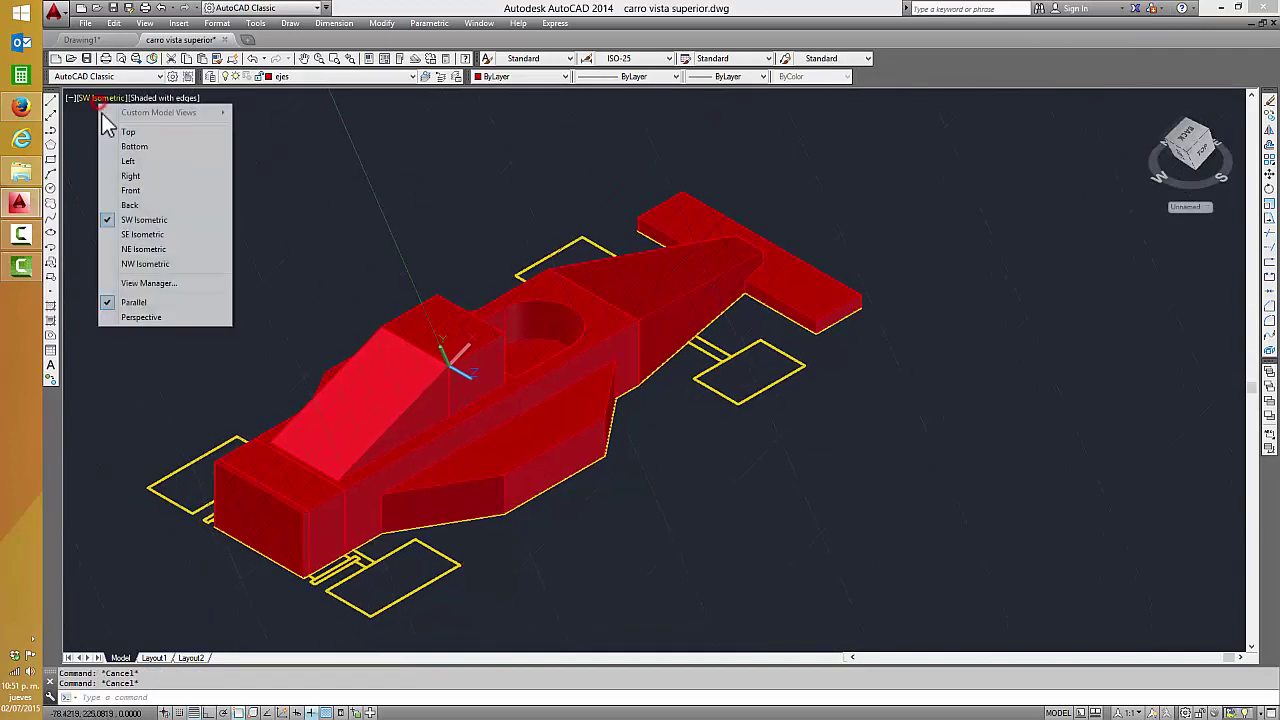
click(145, 191)
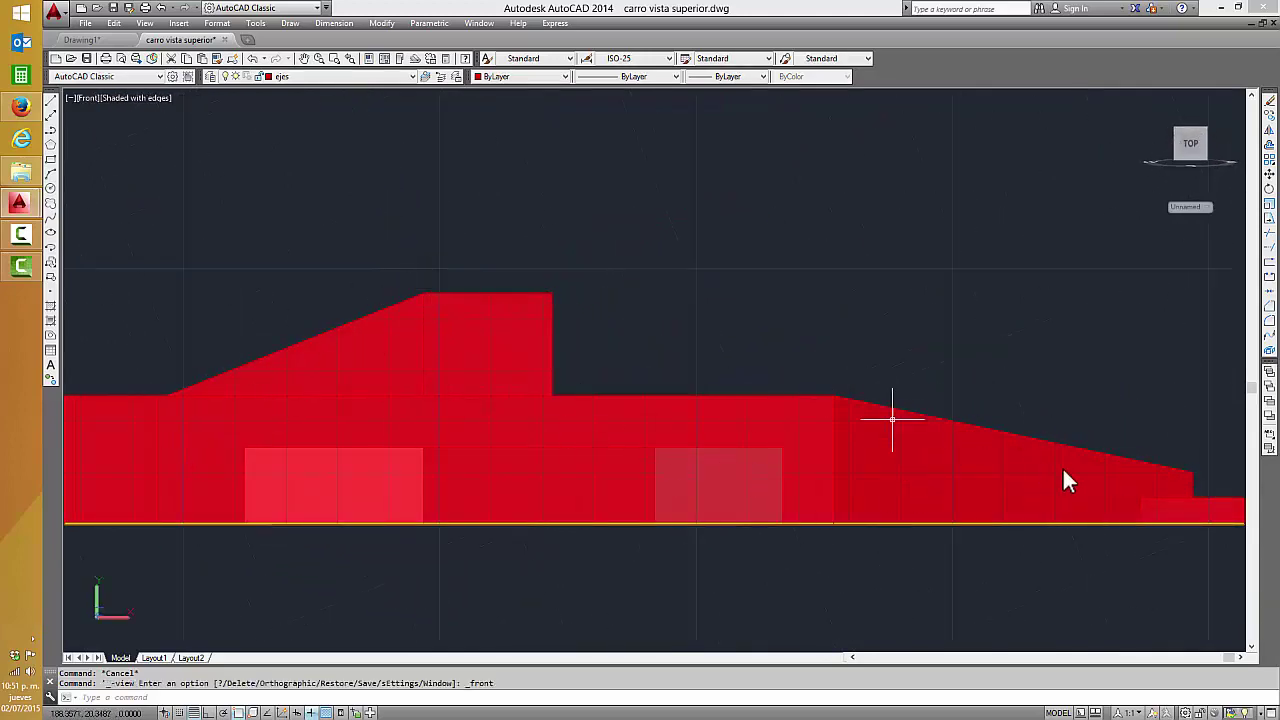
click(126, 101)
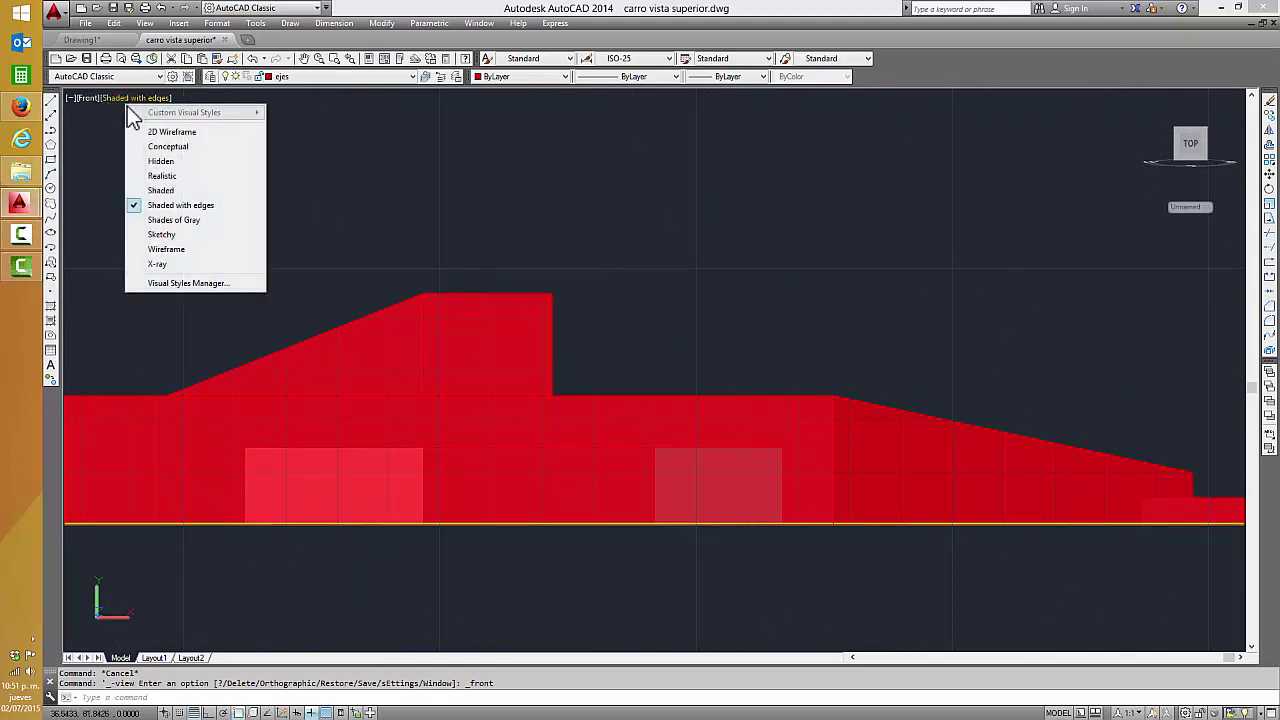
key(Escape)
click(88, 98)
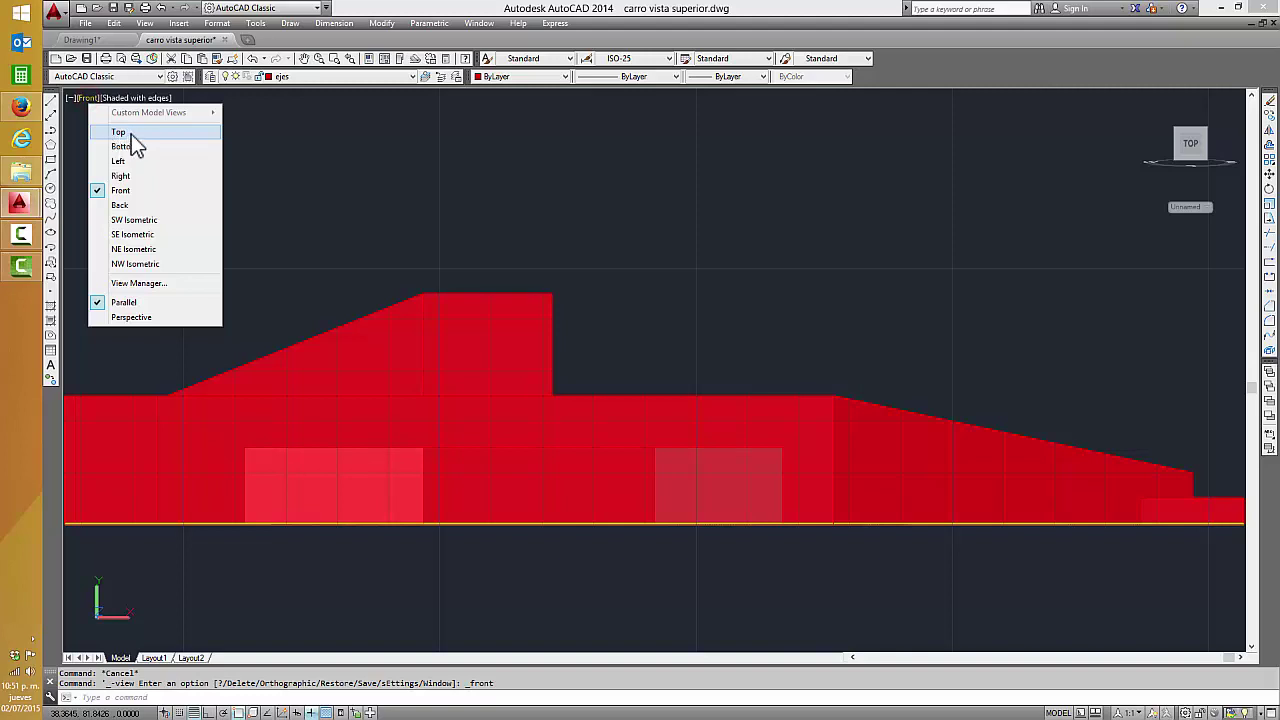
click(514, 337)
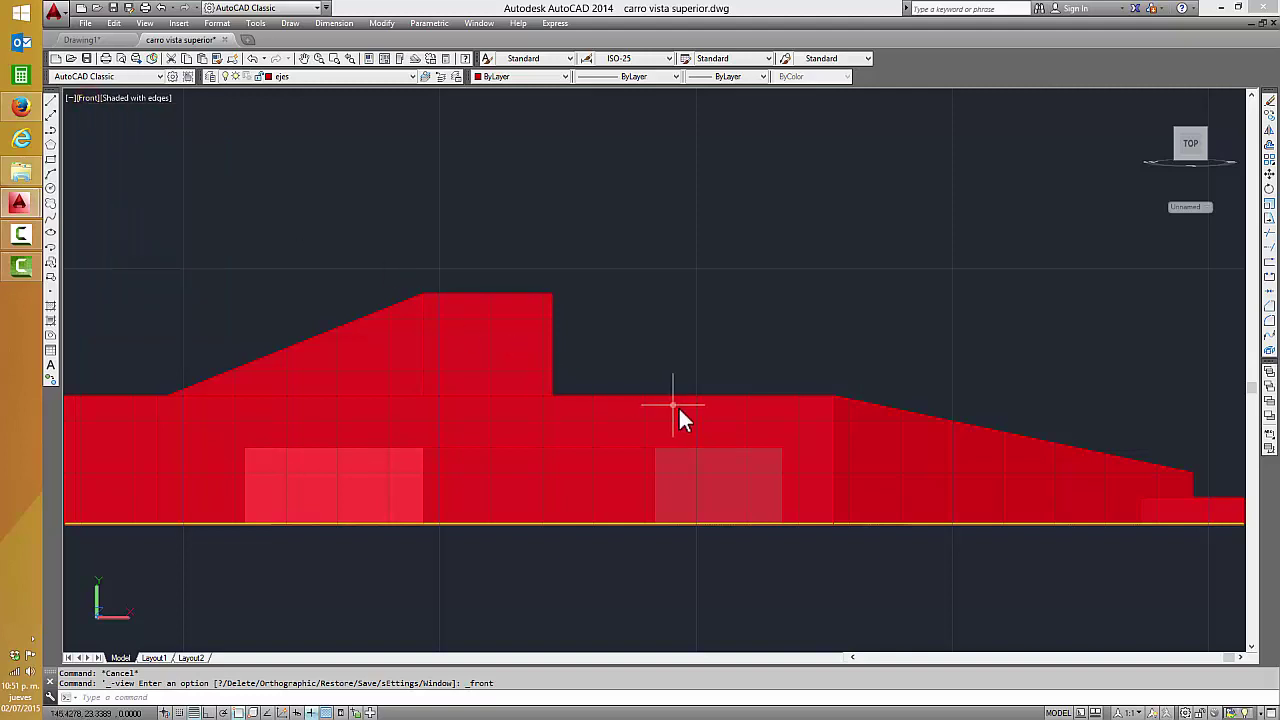
scroll(776, 424, down, 2)
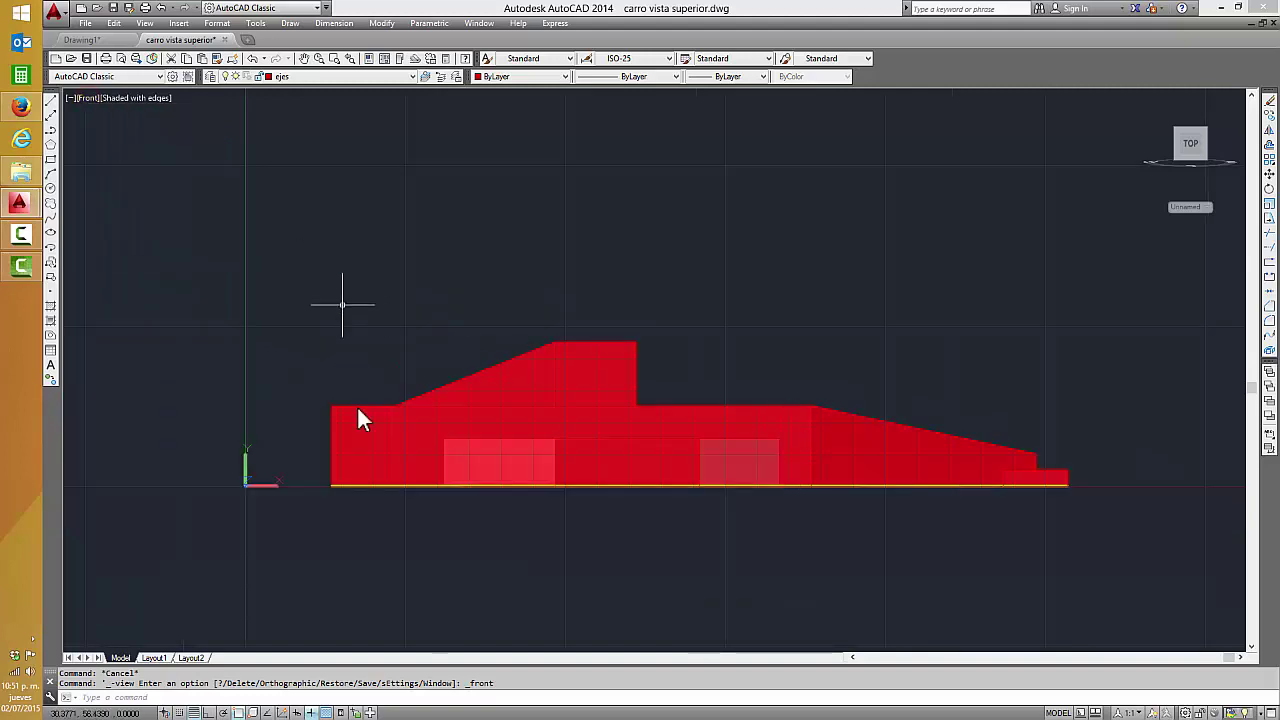
key(Escape)
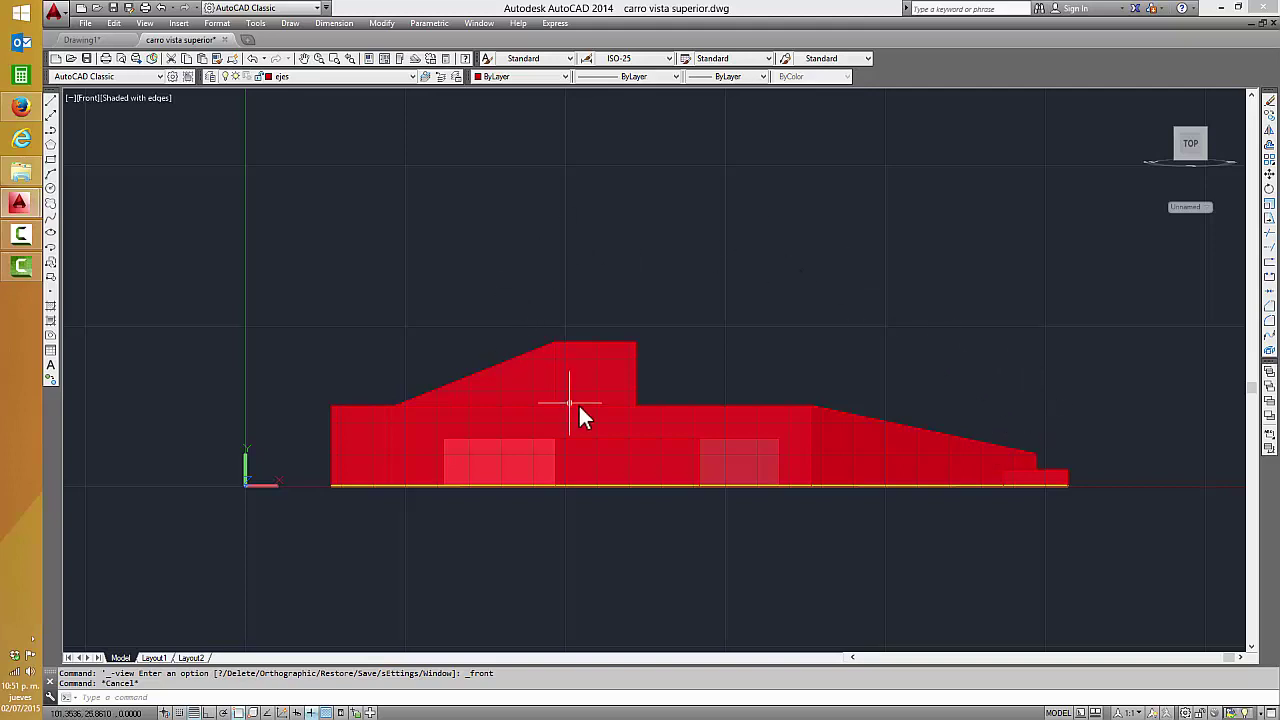
click(147, 99)
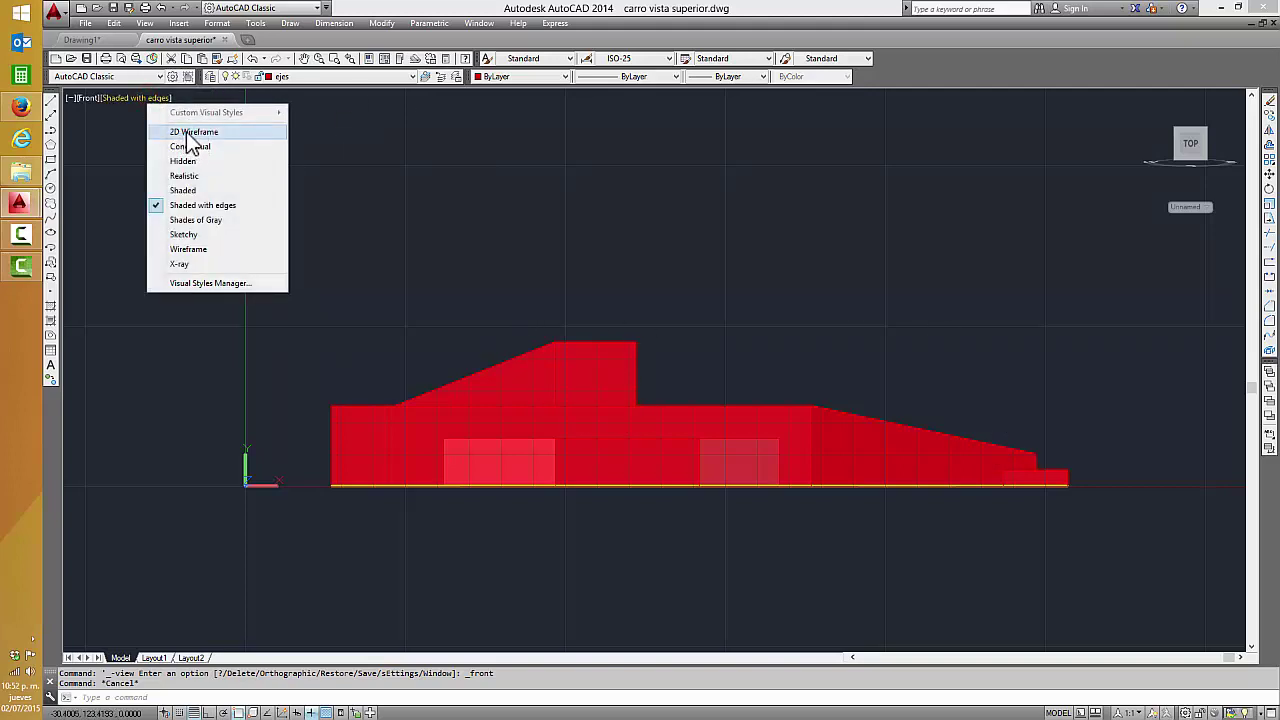
- Set the visual style to 2D Wireframe and reapply the Front view
click(190, 133)
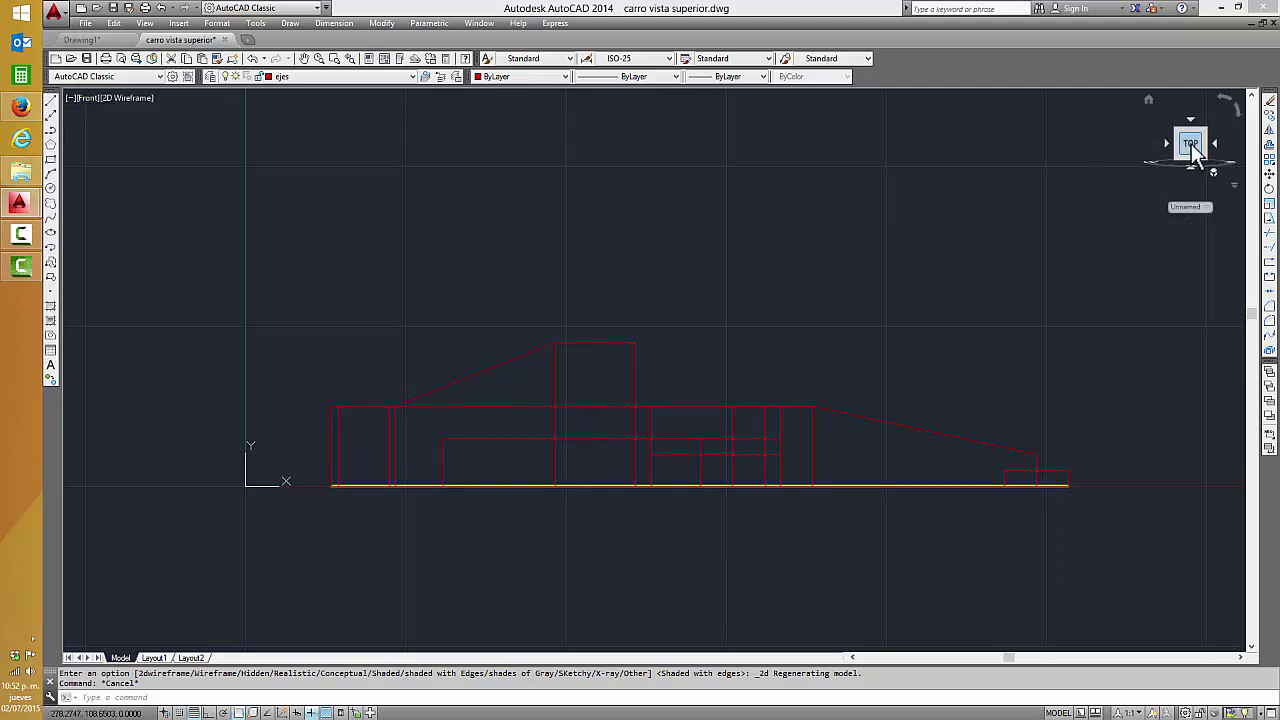
click(85, 96)
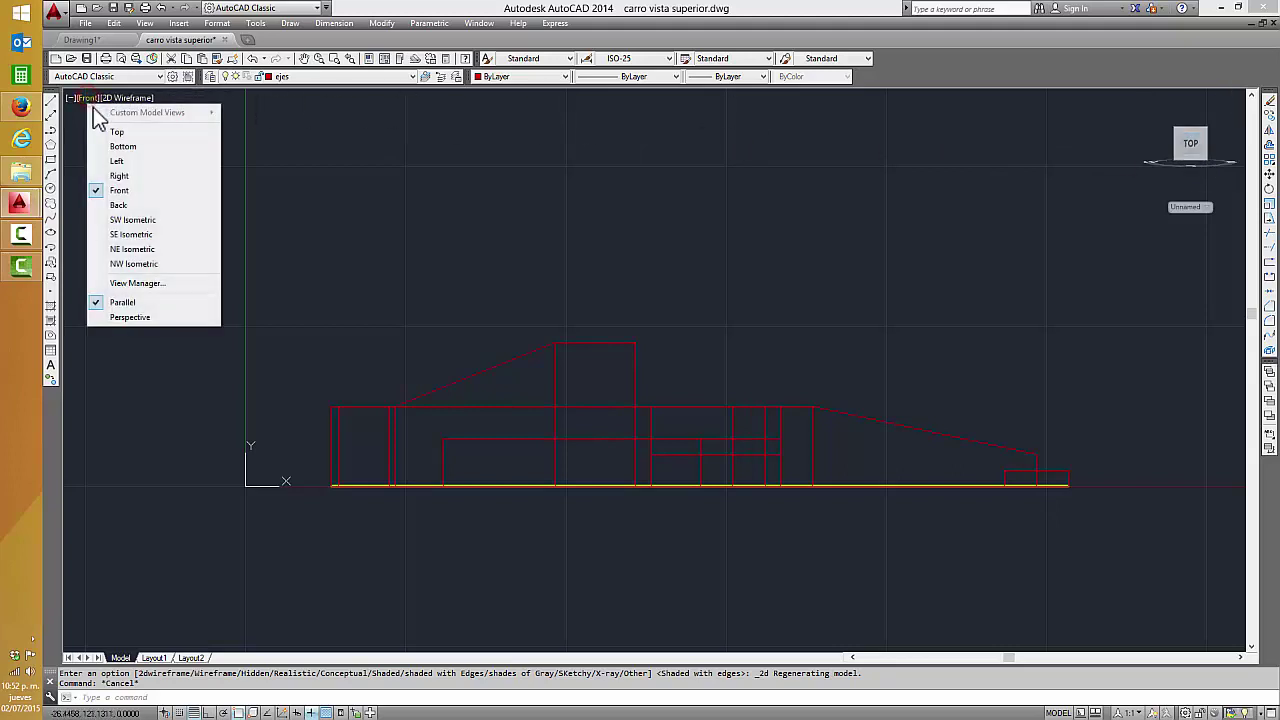
click(140, 191)
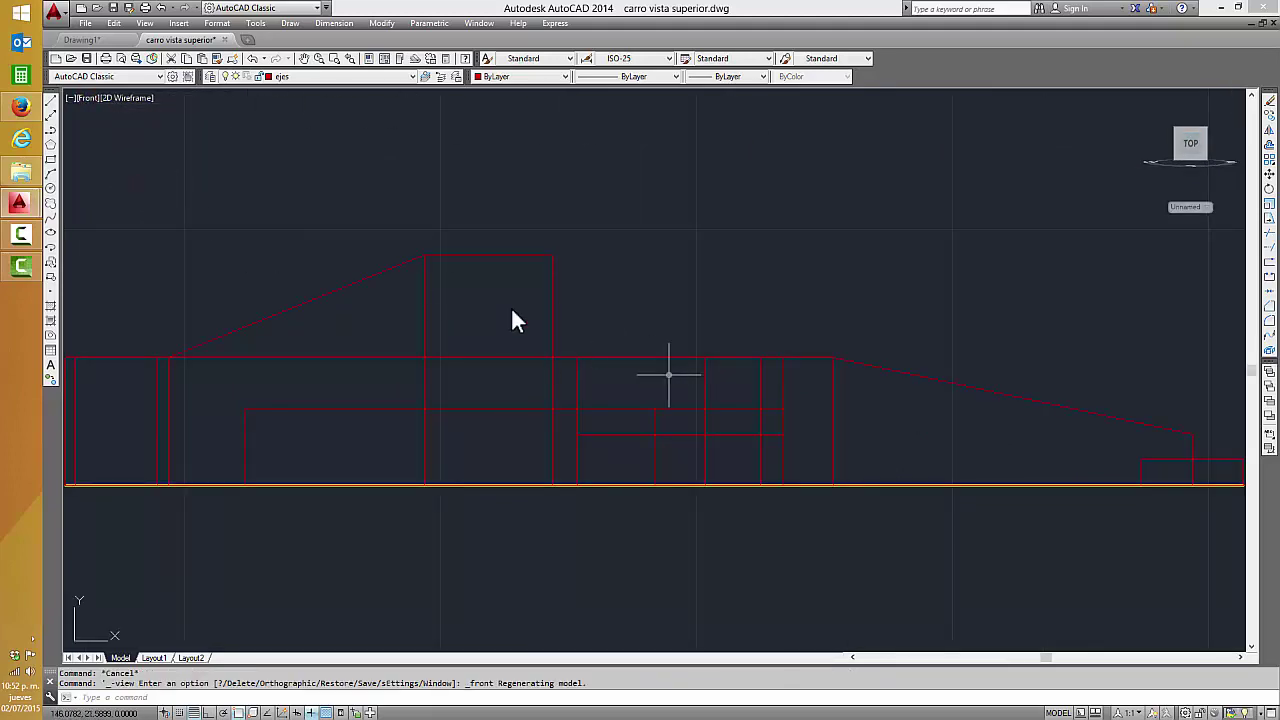
- Start Move and crossing-select the 10 red side-profile objects as the set to move
scroll(448, 330, down, 2)
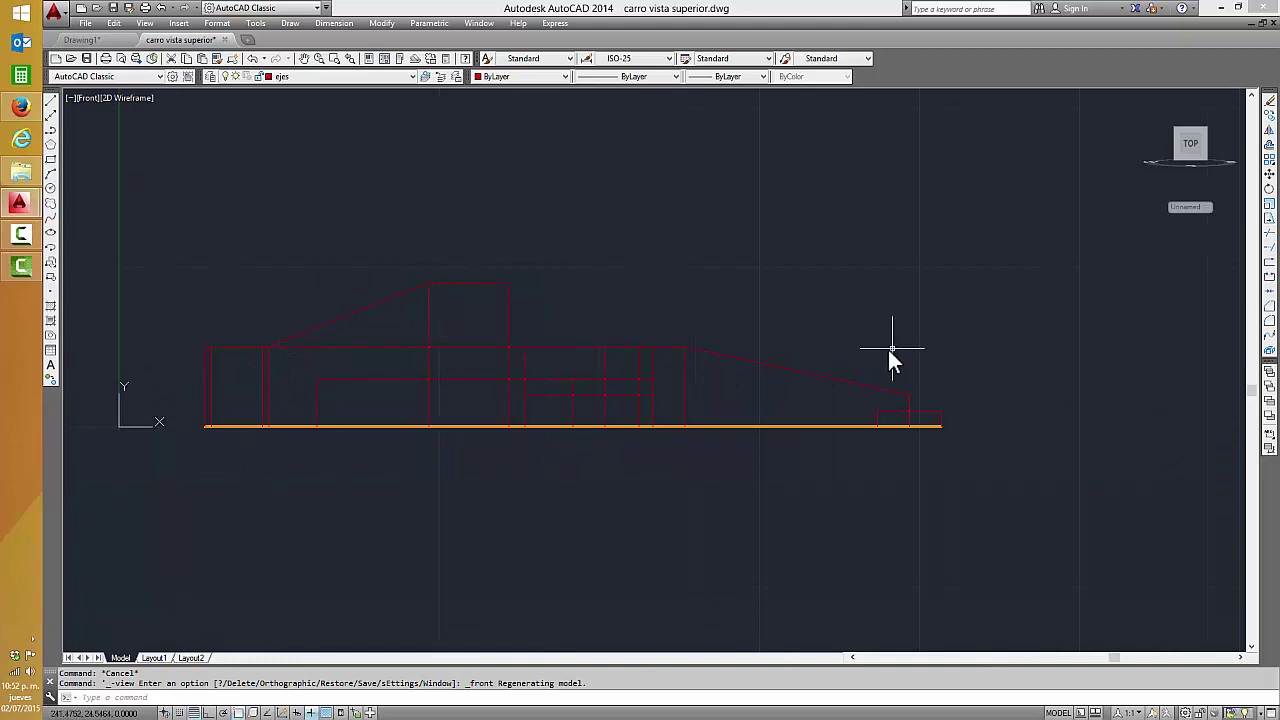
key(Escape)
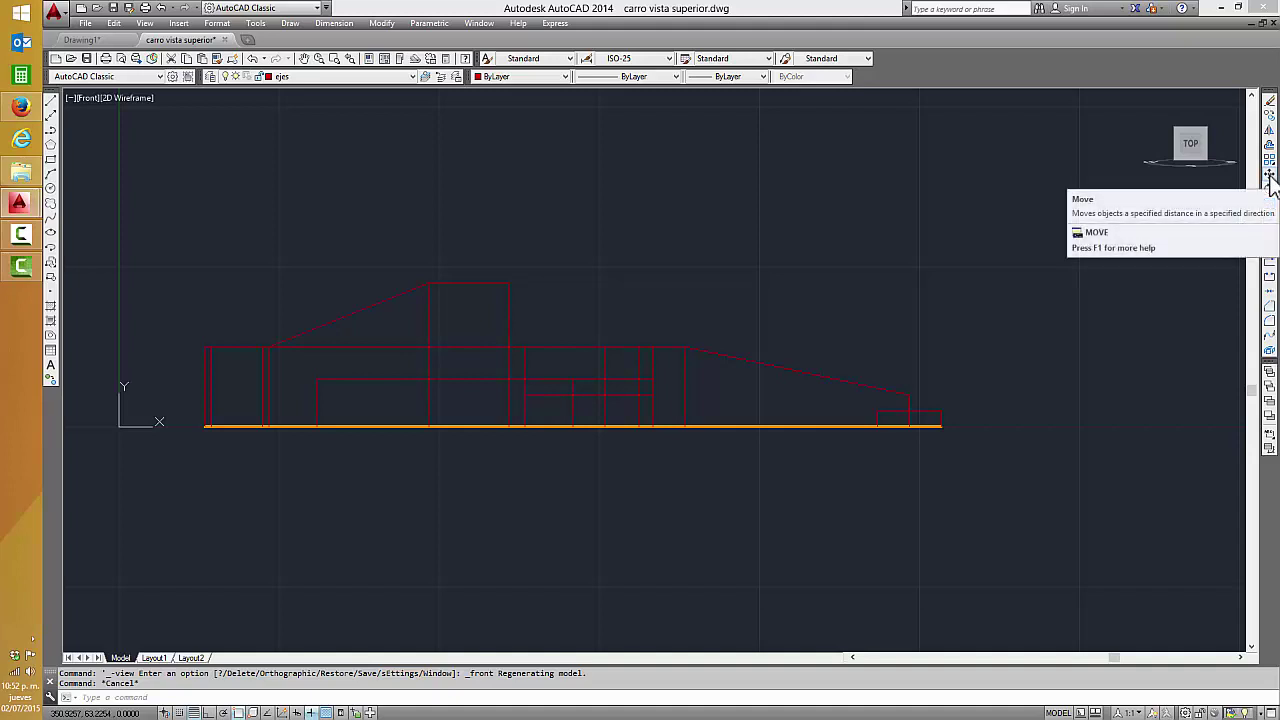
click(1270, 176)
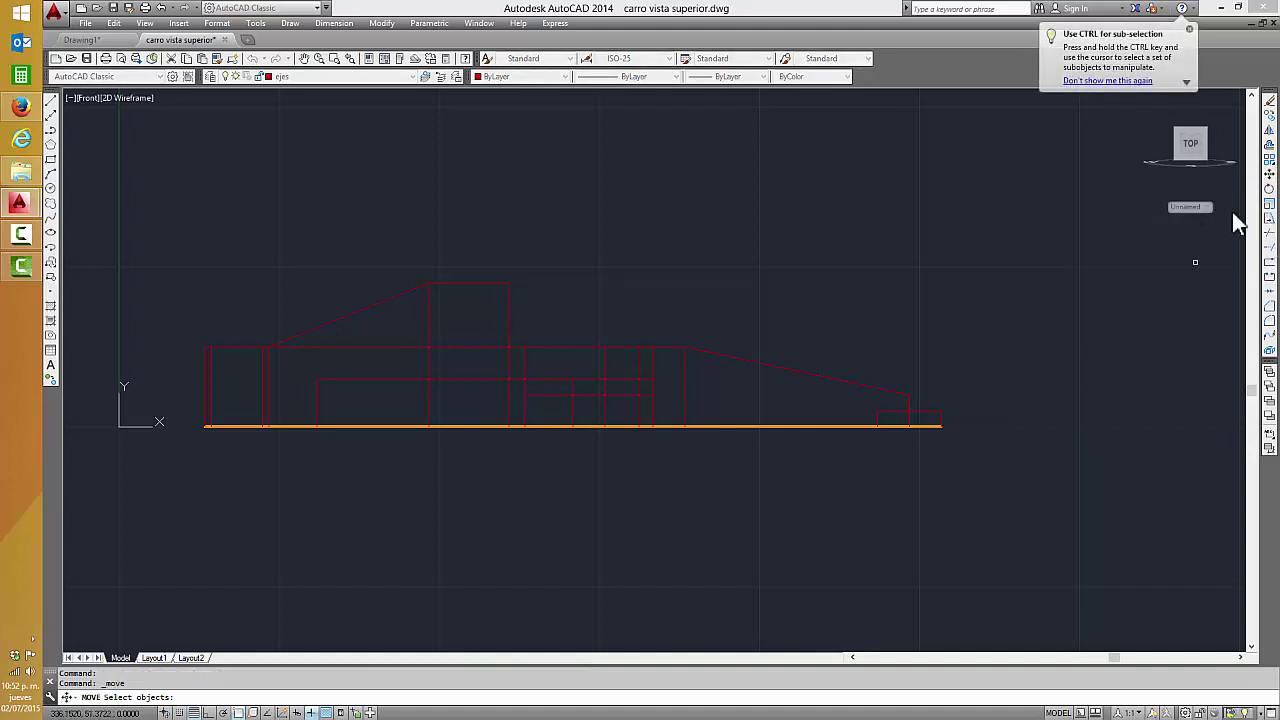
key(Escape)
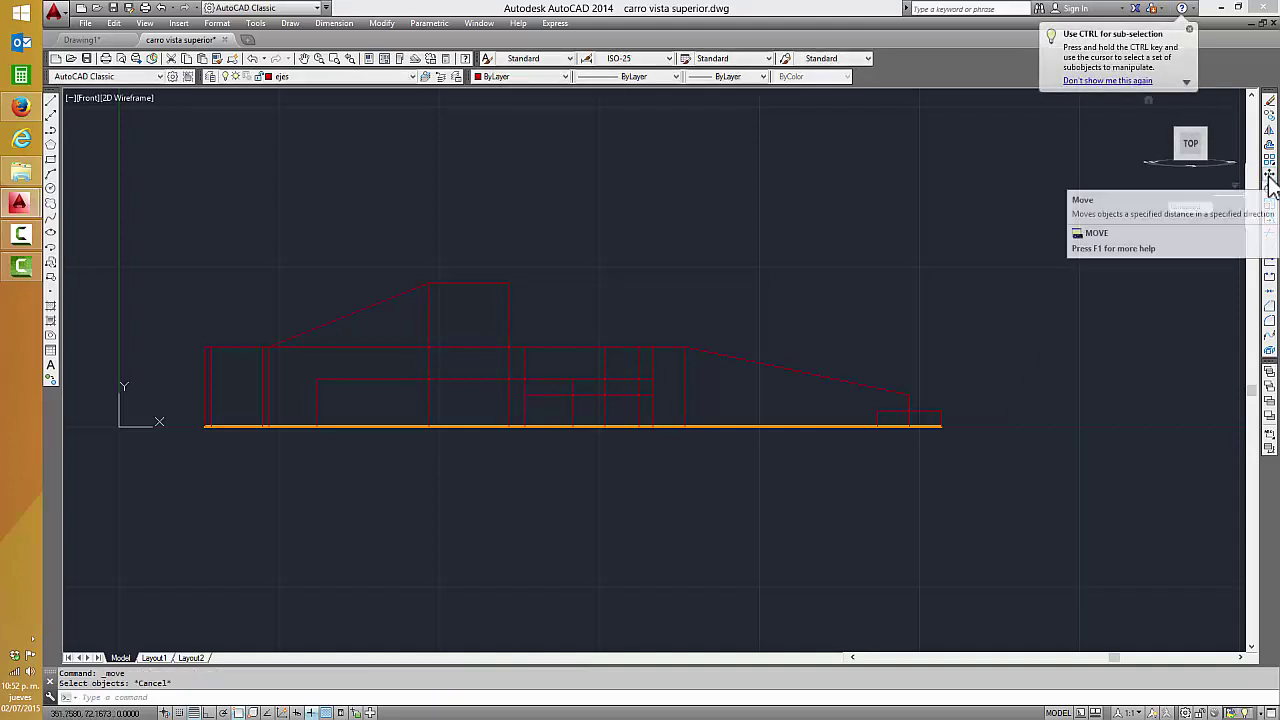
click(1270, 176)
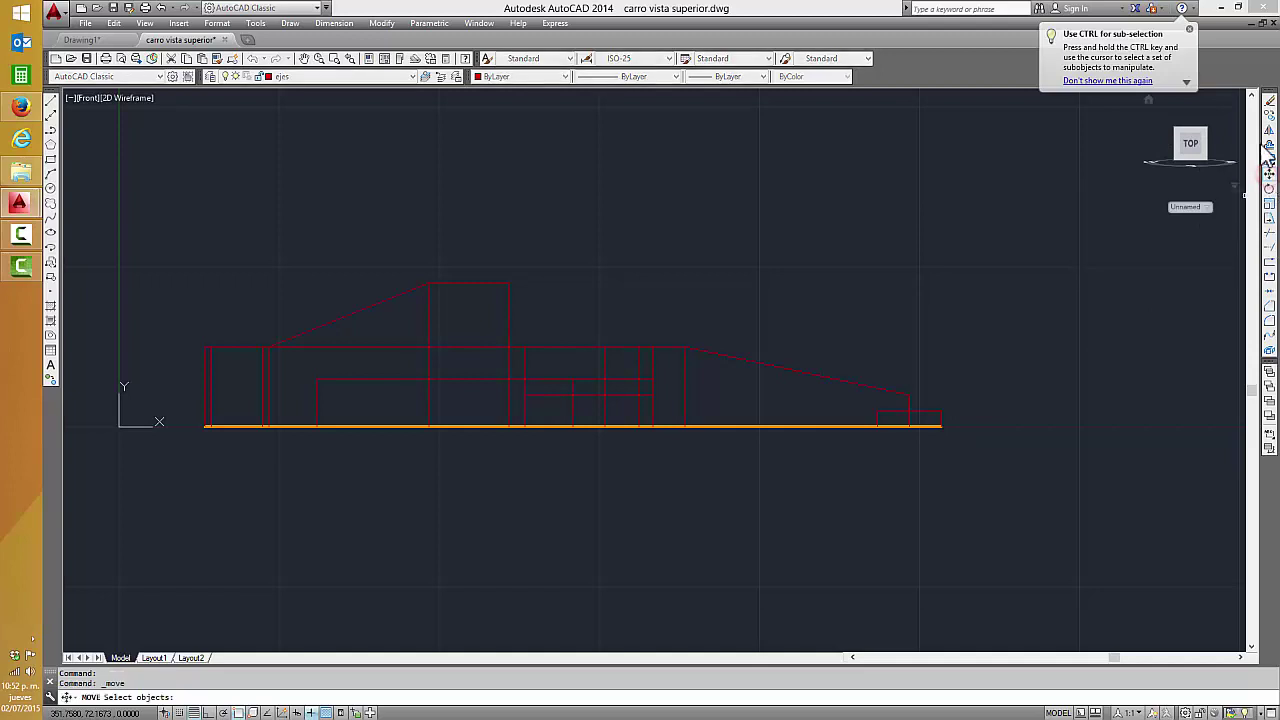
click(1189, 28)
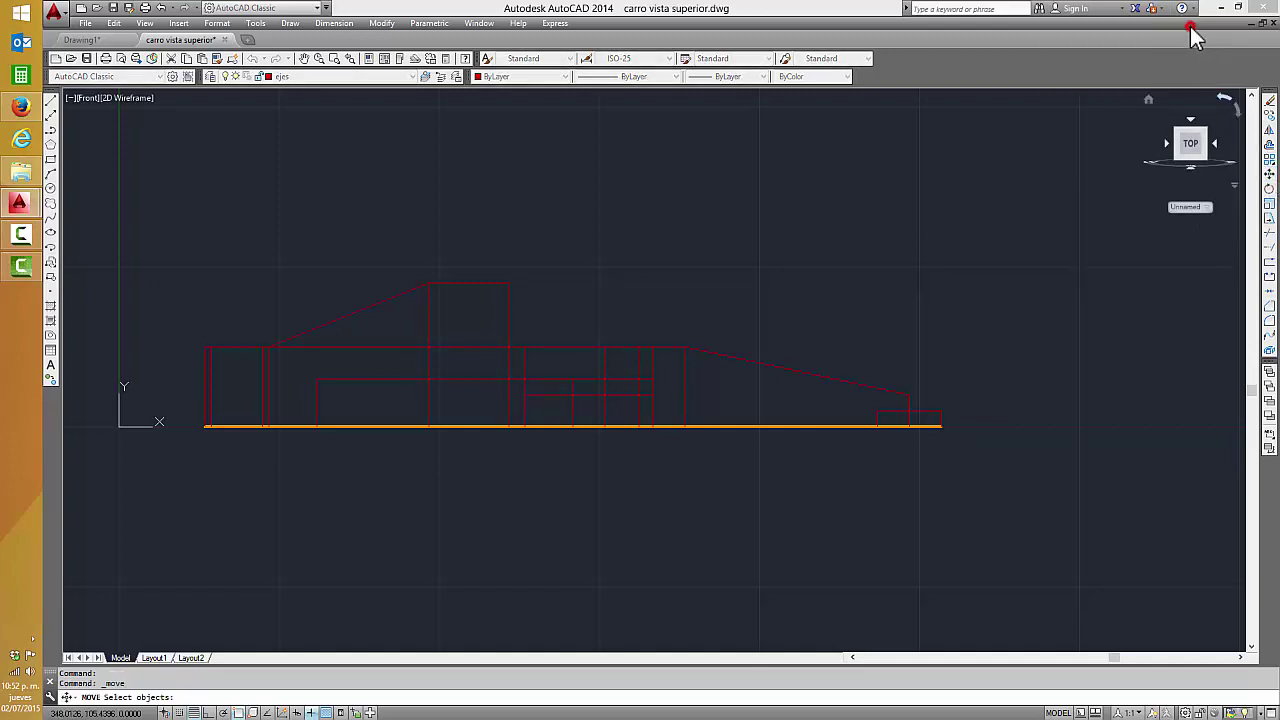
click(1270, 176)
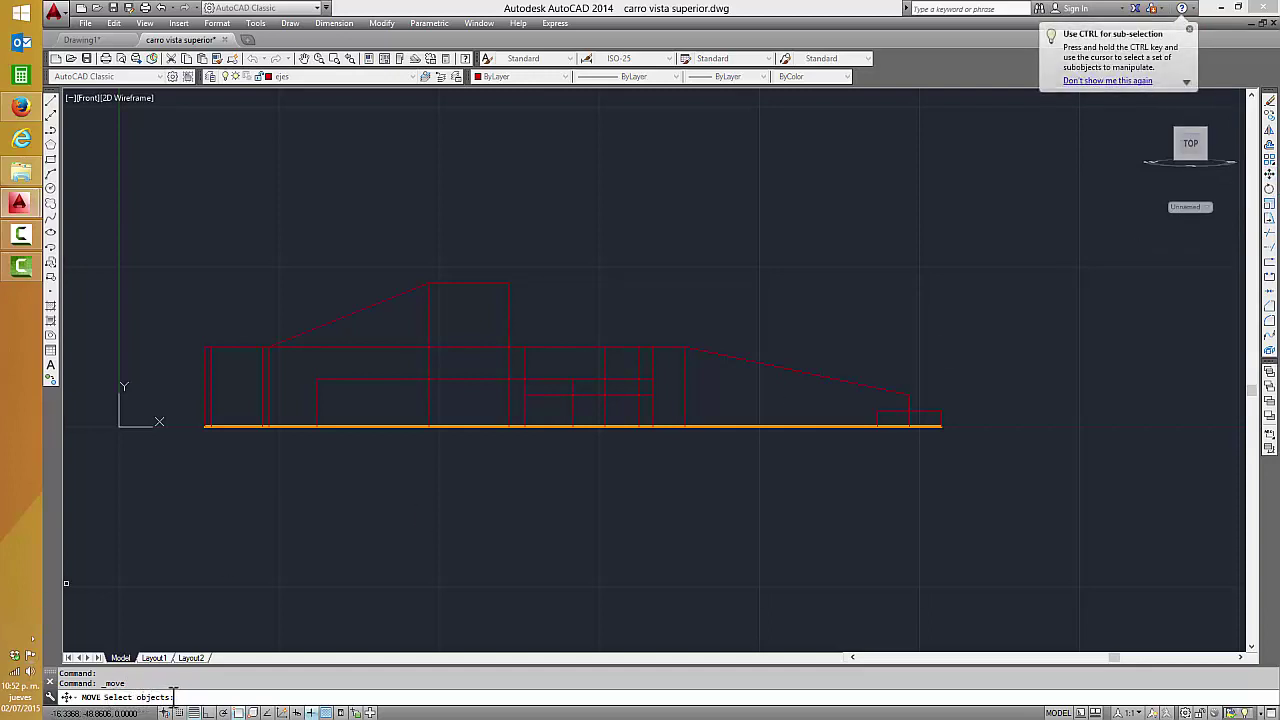
click(953, 420)
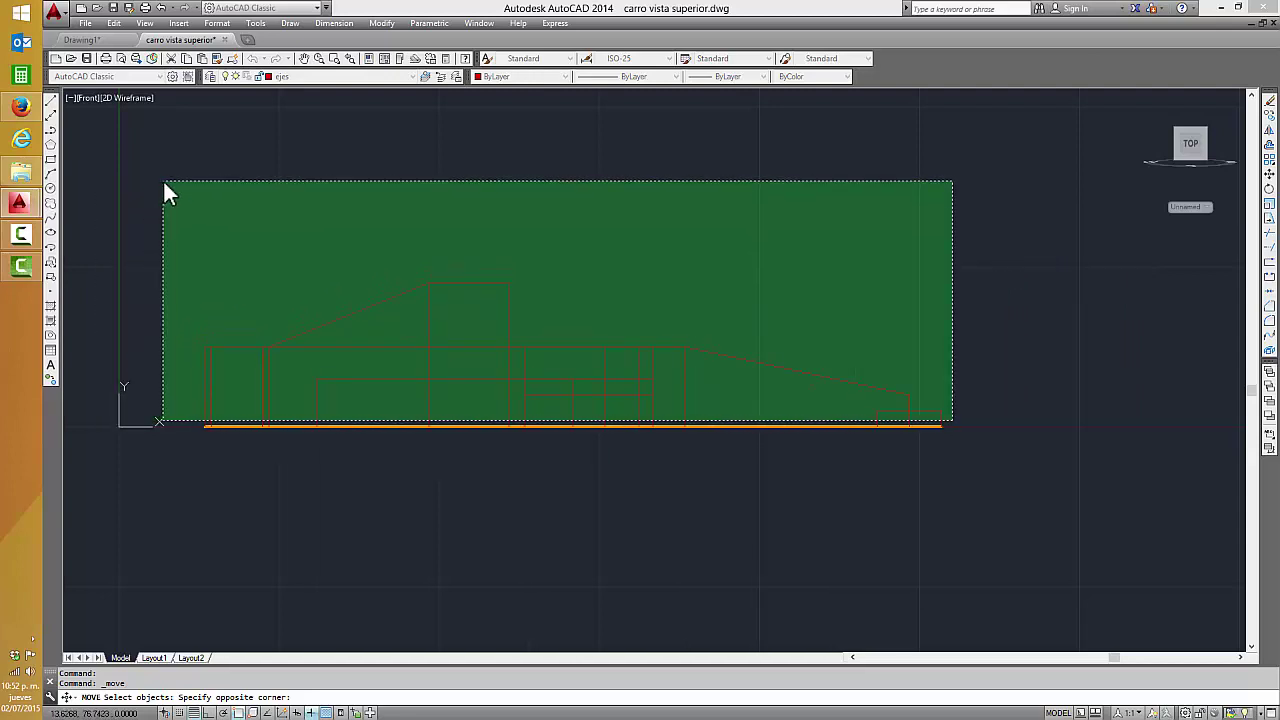
click(164, 182)
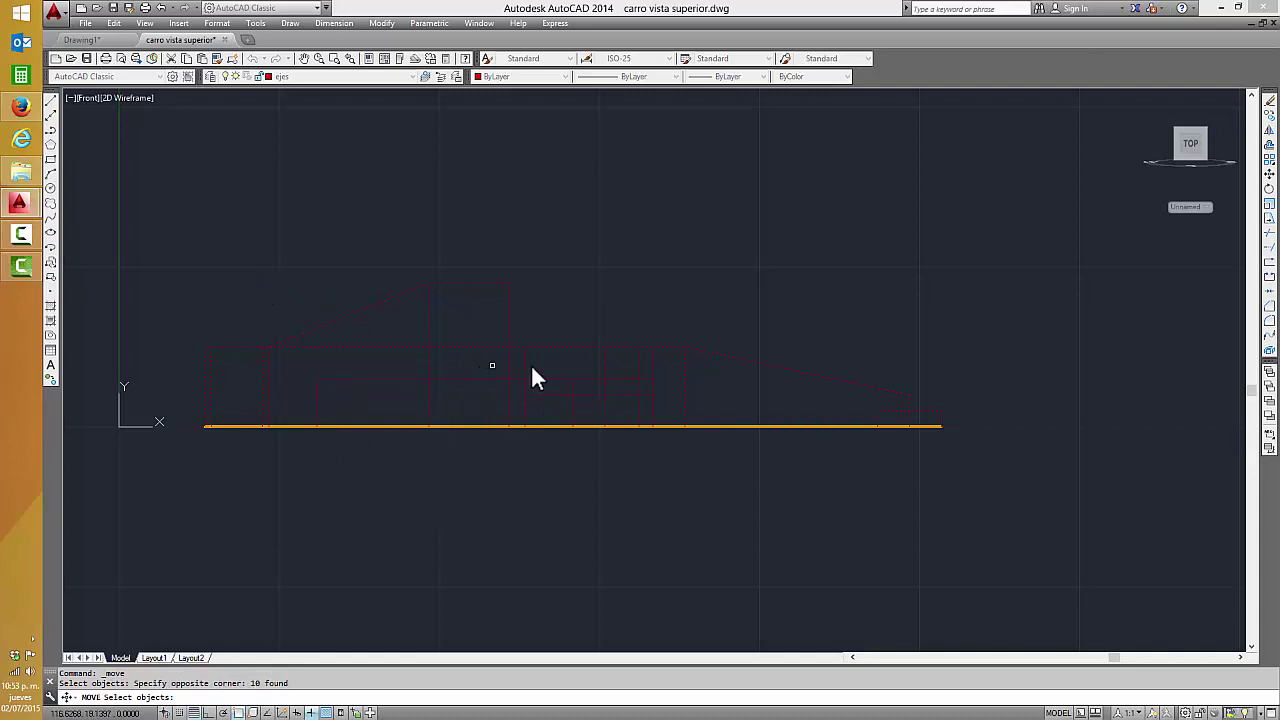
key(Return)
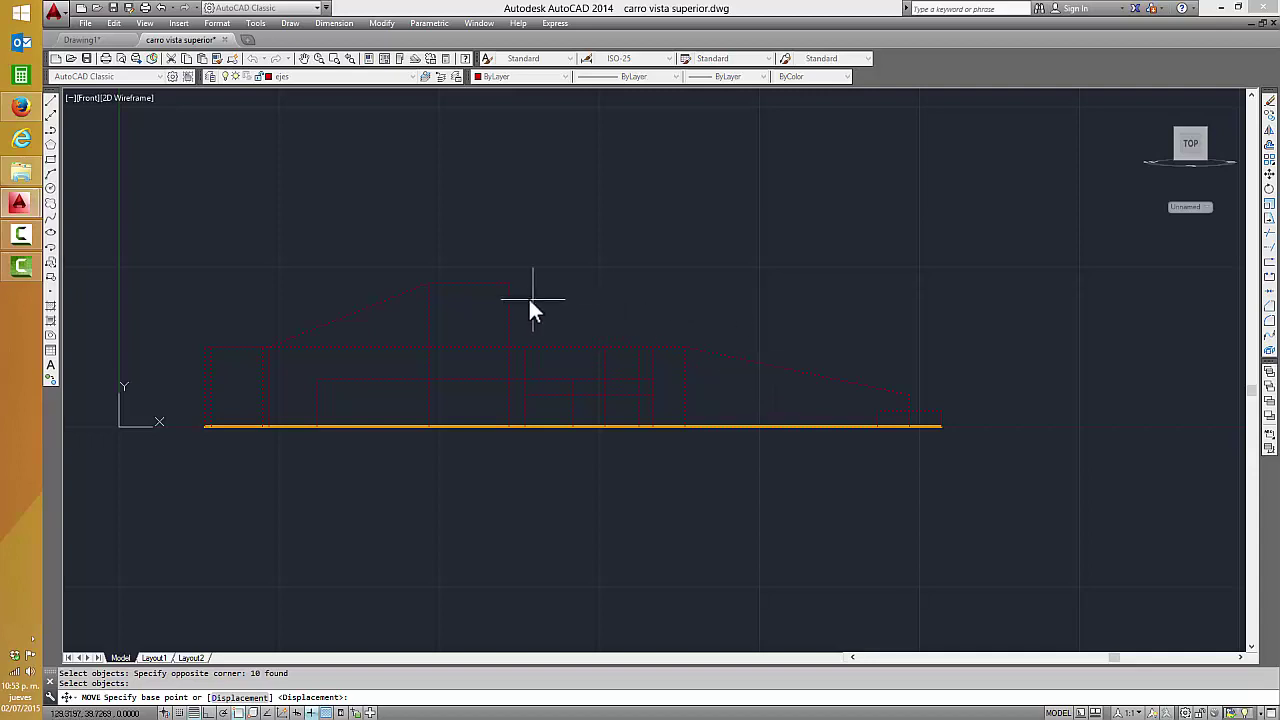
- With Ortho on, move the red profile 5 units straight up, then clear stray selections
click(909, 395)
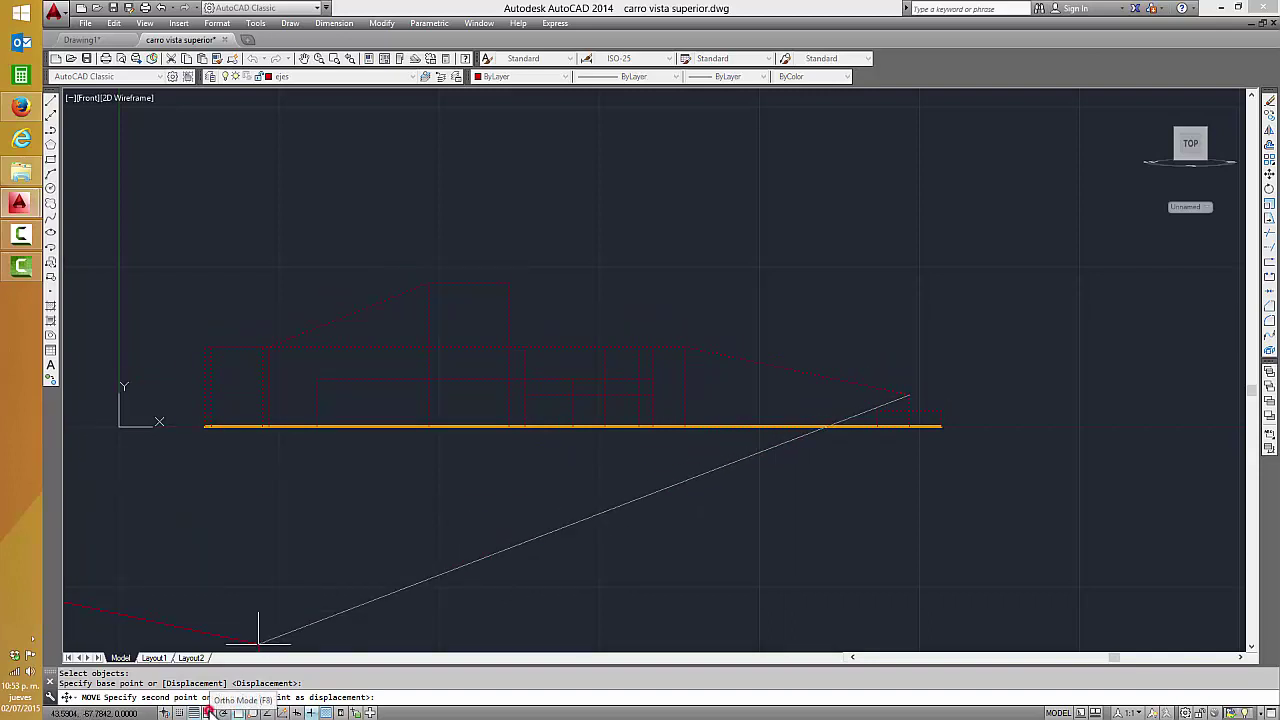
click(208, 712)
text(5)
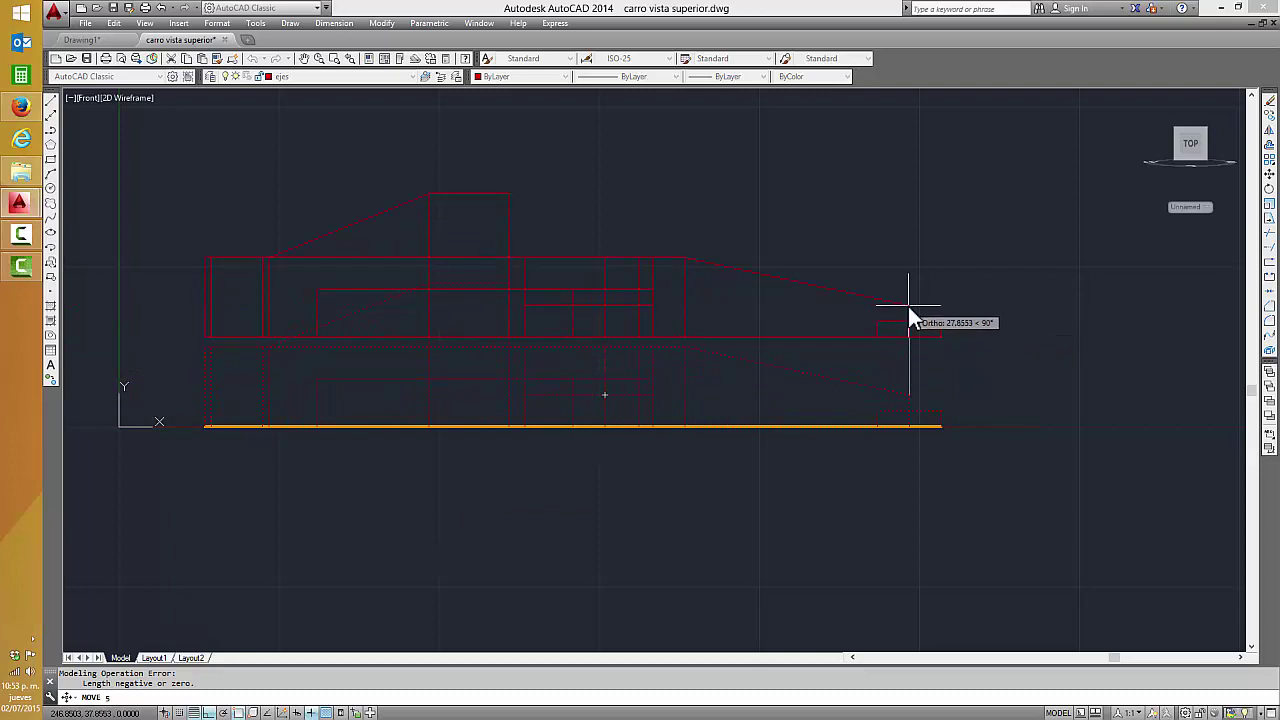
key(Return)
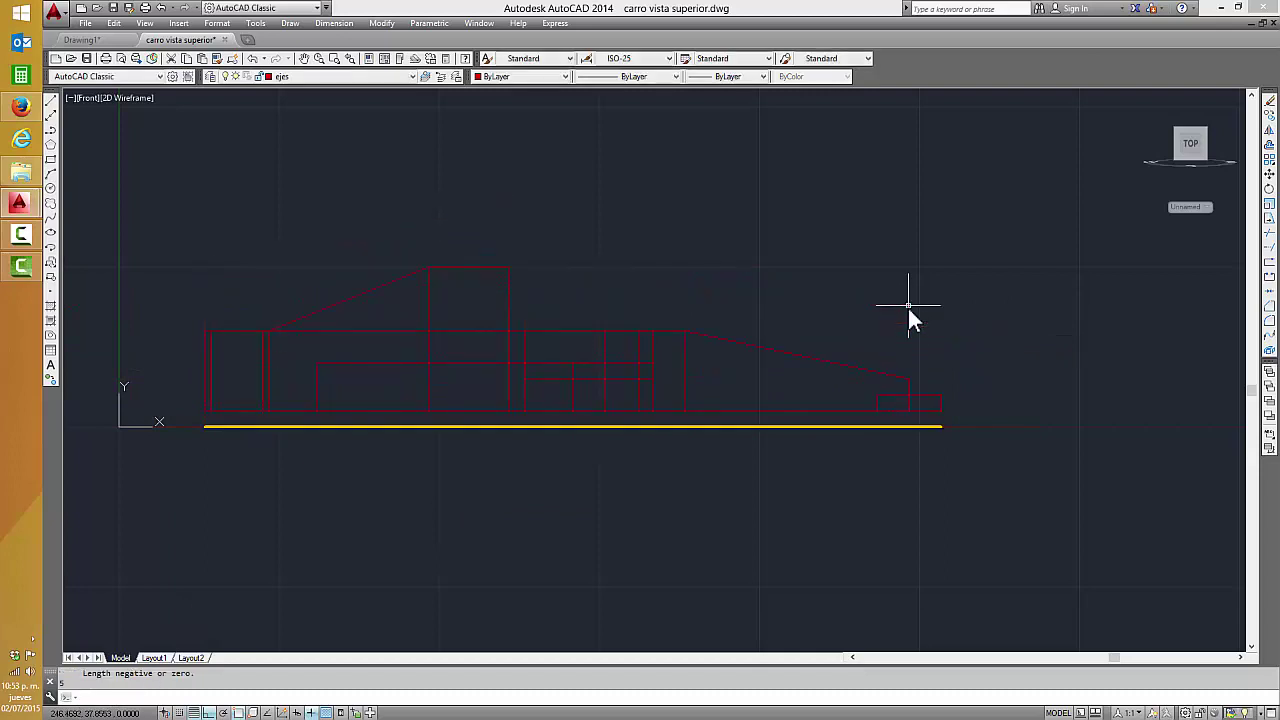
click(457, 418)
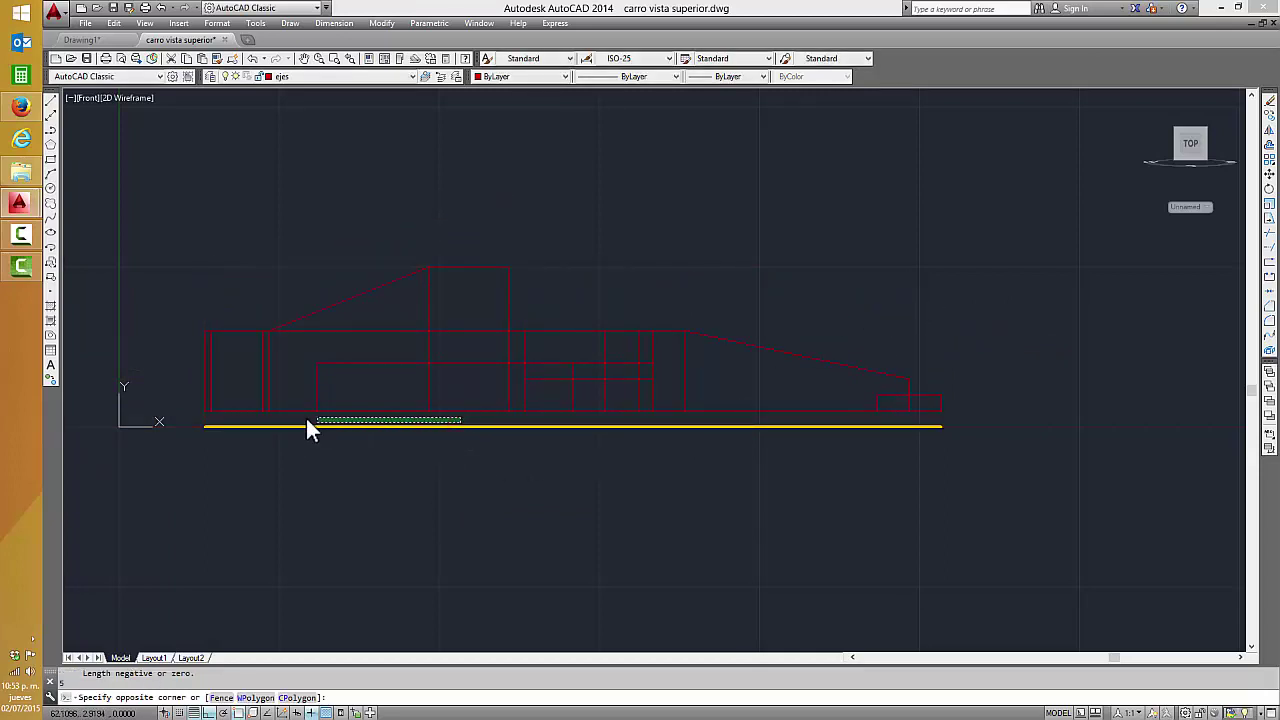
key(Escape)
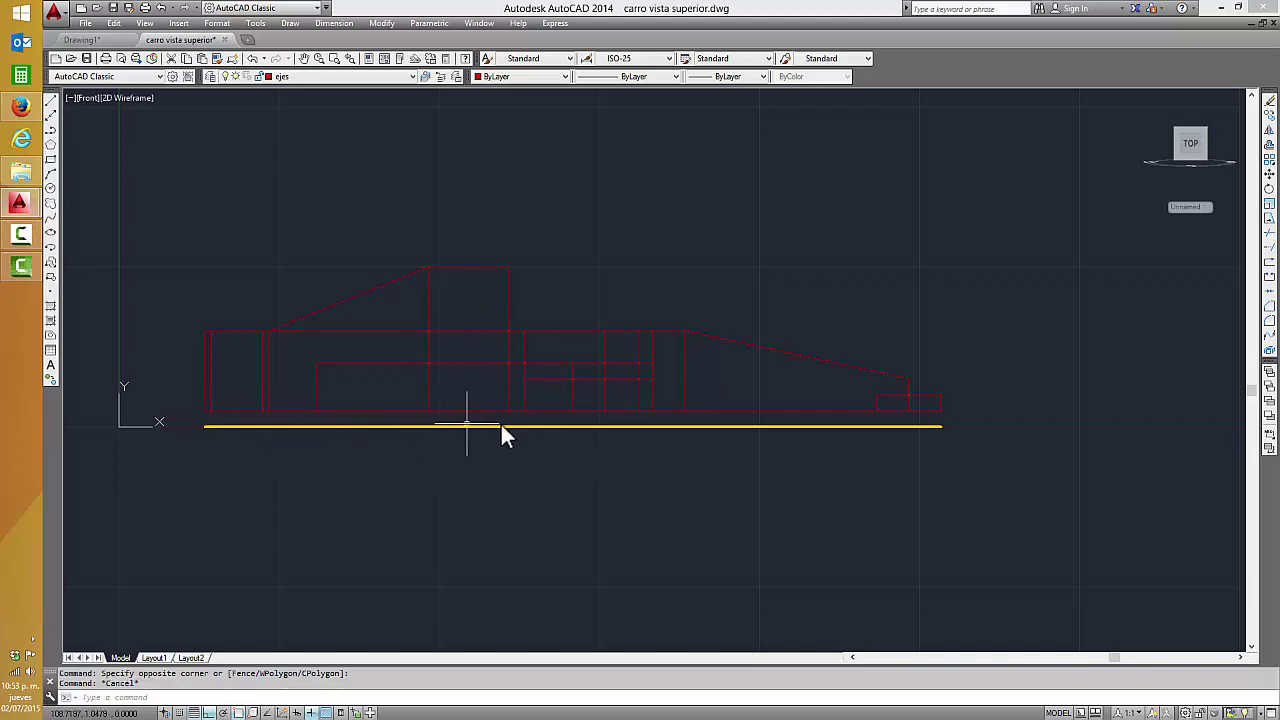
click(573, 415)
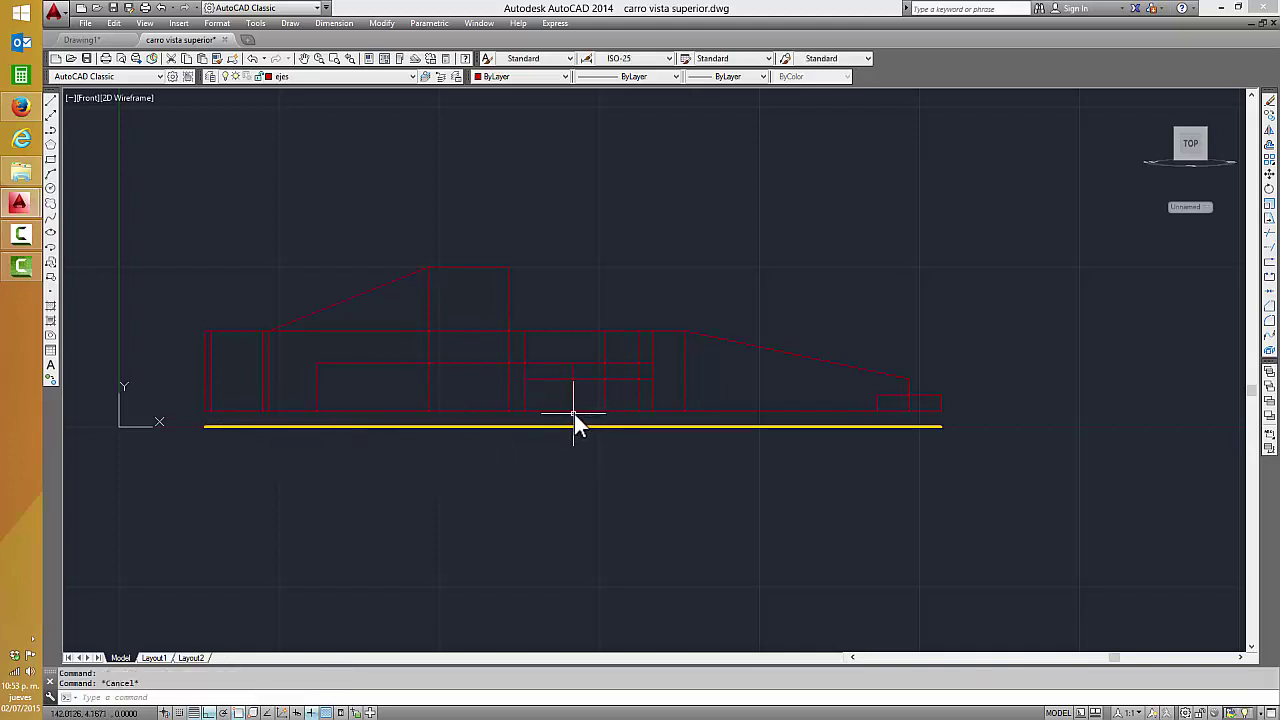
key(Escape)
key(Escape)
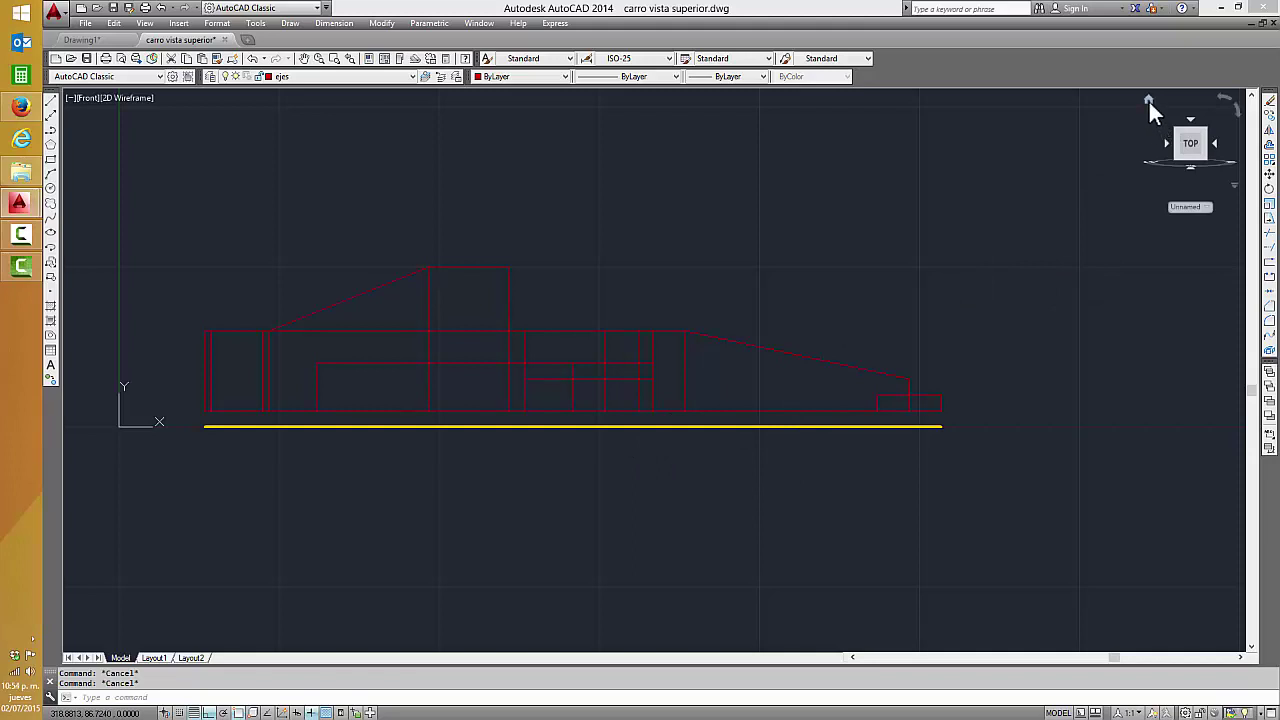
- Return the car to the isometric home view, cancelling a stray line command
click(1148, 100)
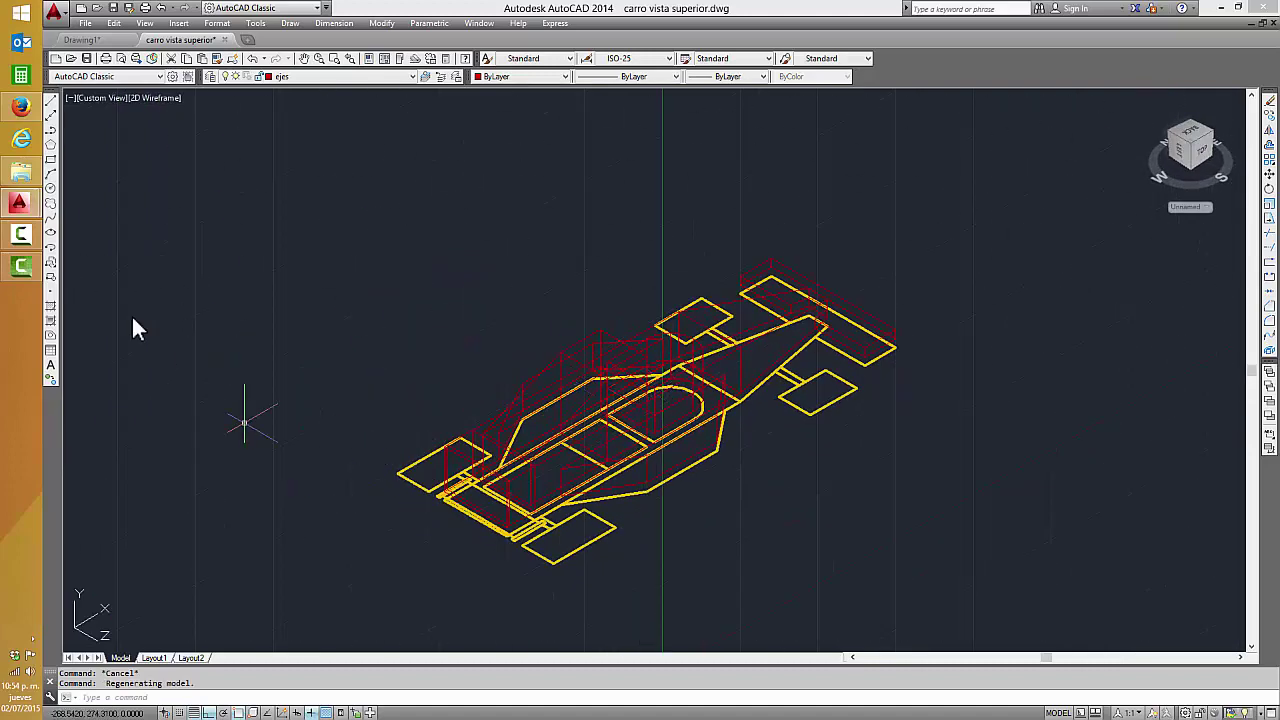
key(Escape)
click(52, 107)
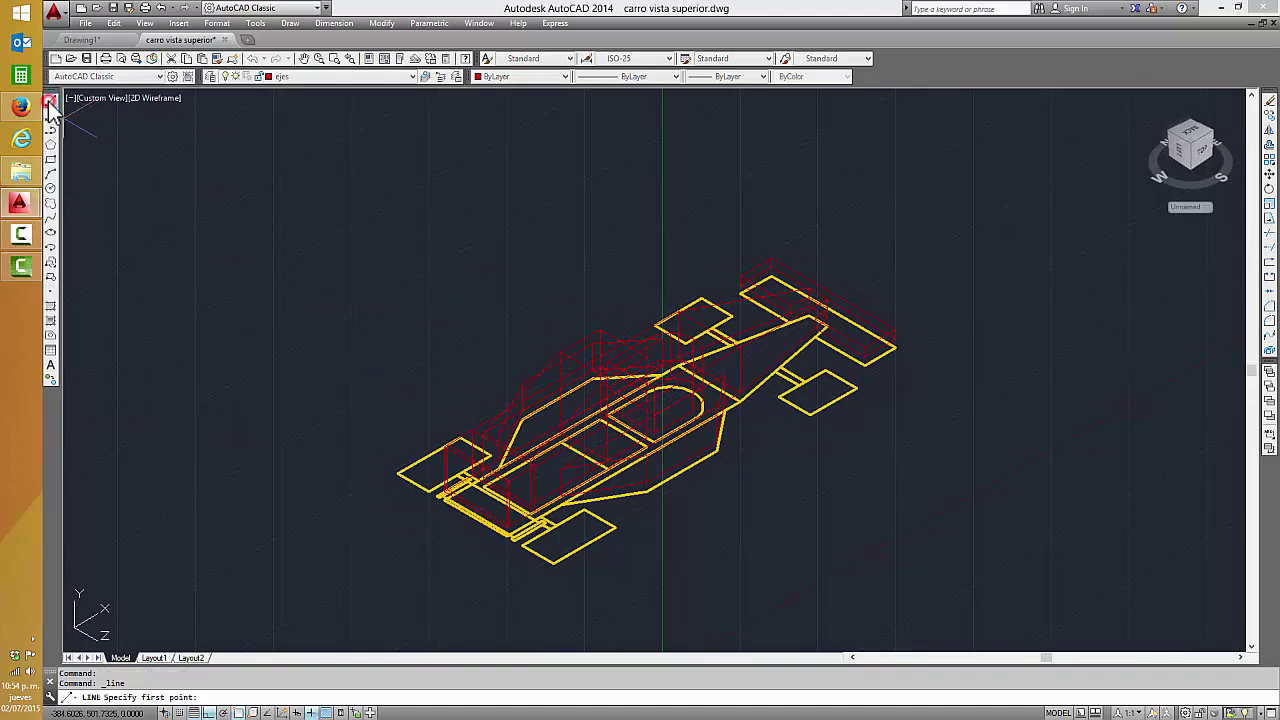
key(Escape)
- Choose SW Isometric from the preset views, pan the car up-left, and start a line
click(90, 99)
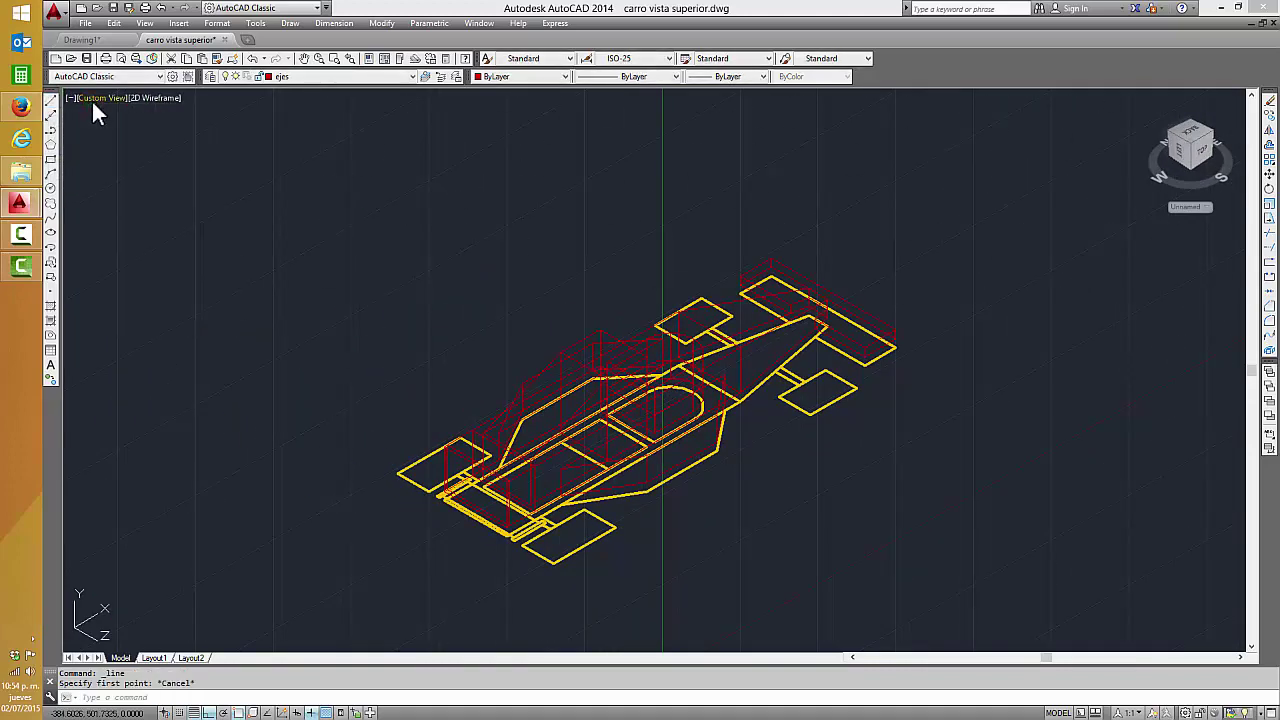
click(90, 100)
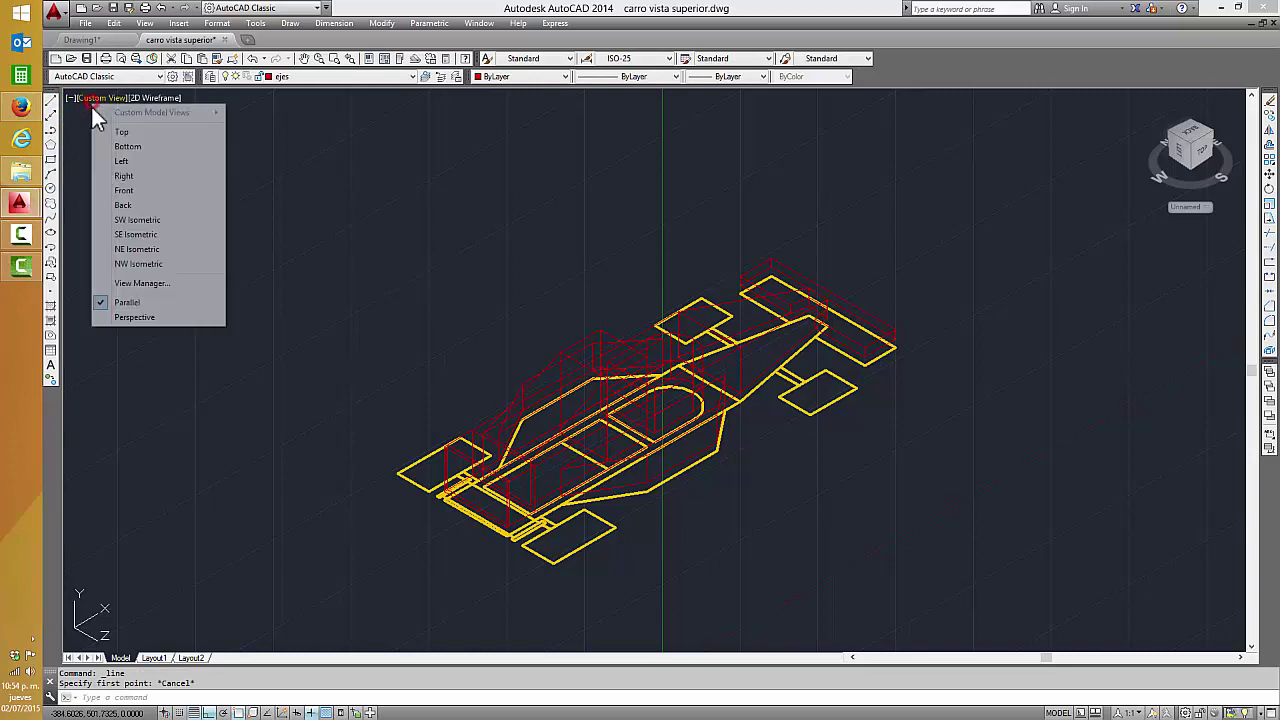
click(142, 219)
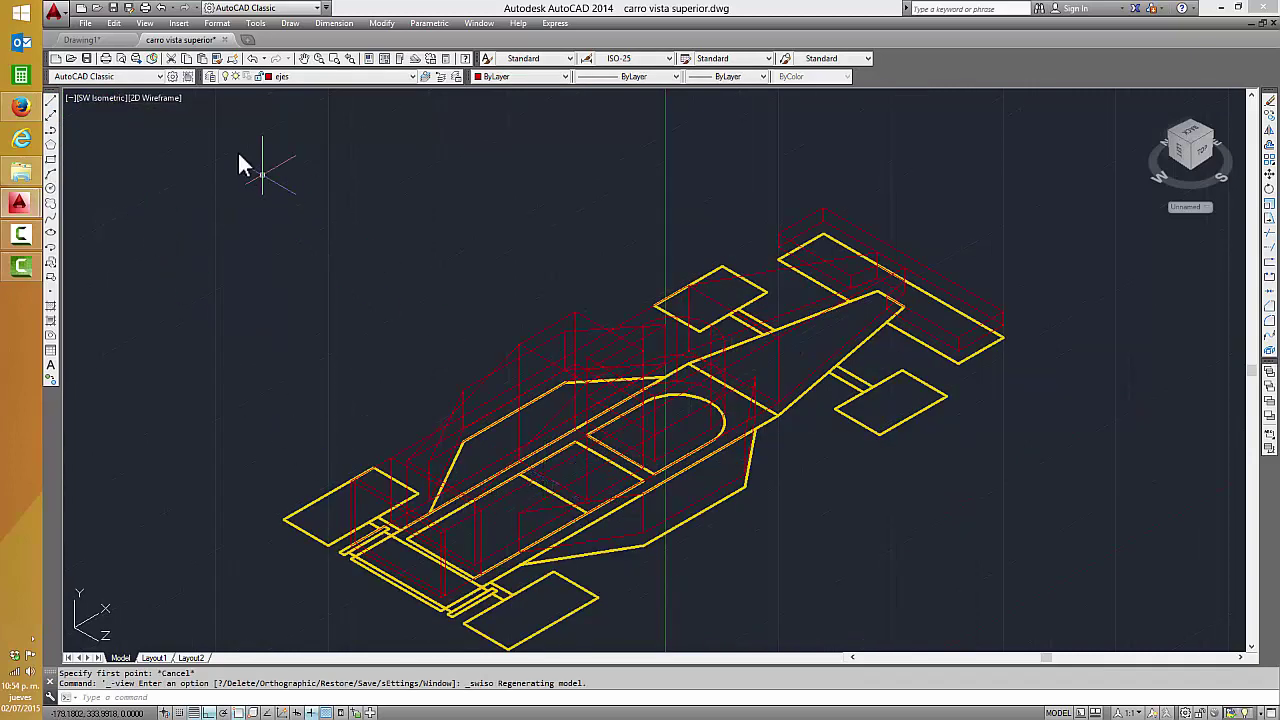
click(102, 99)
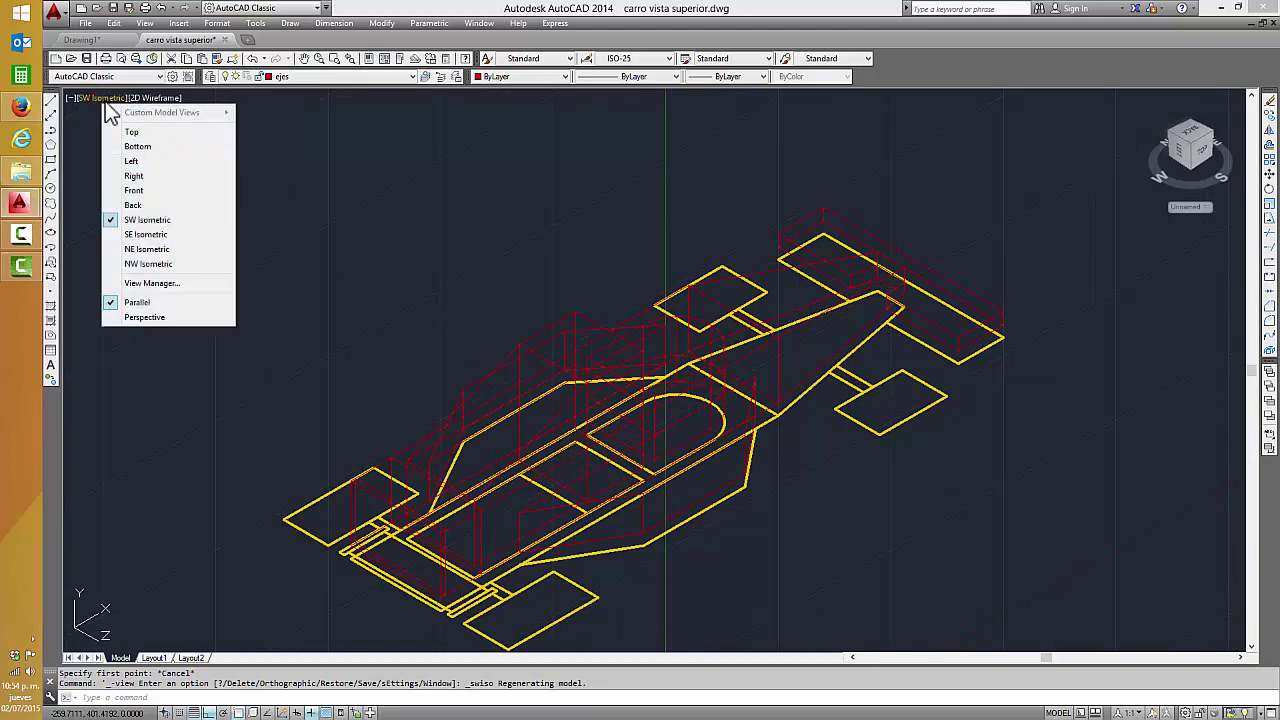
click(155, 220)
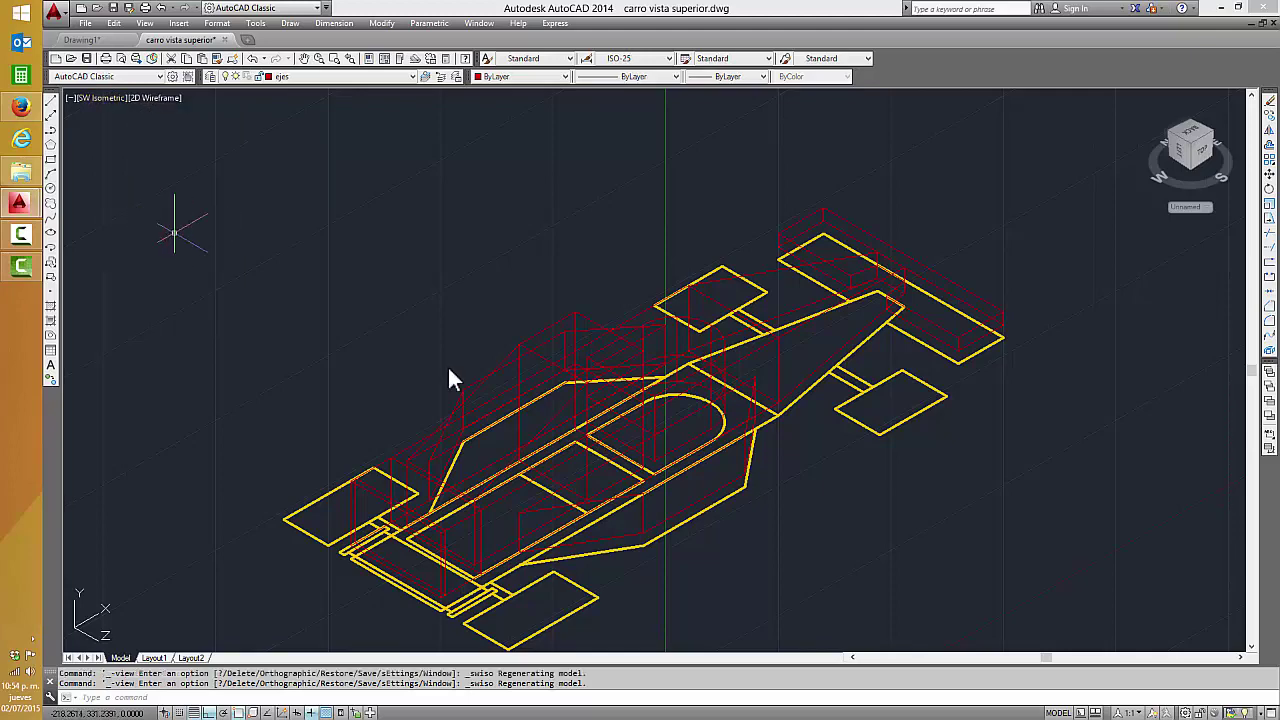
middle_drag(920, 471, 893, 378)
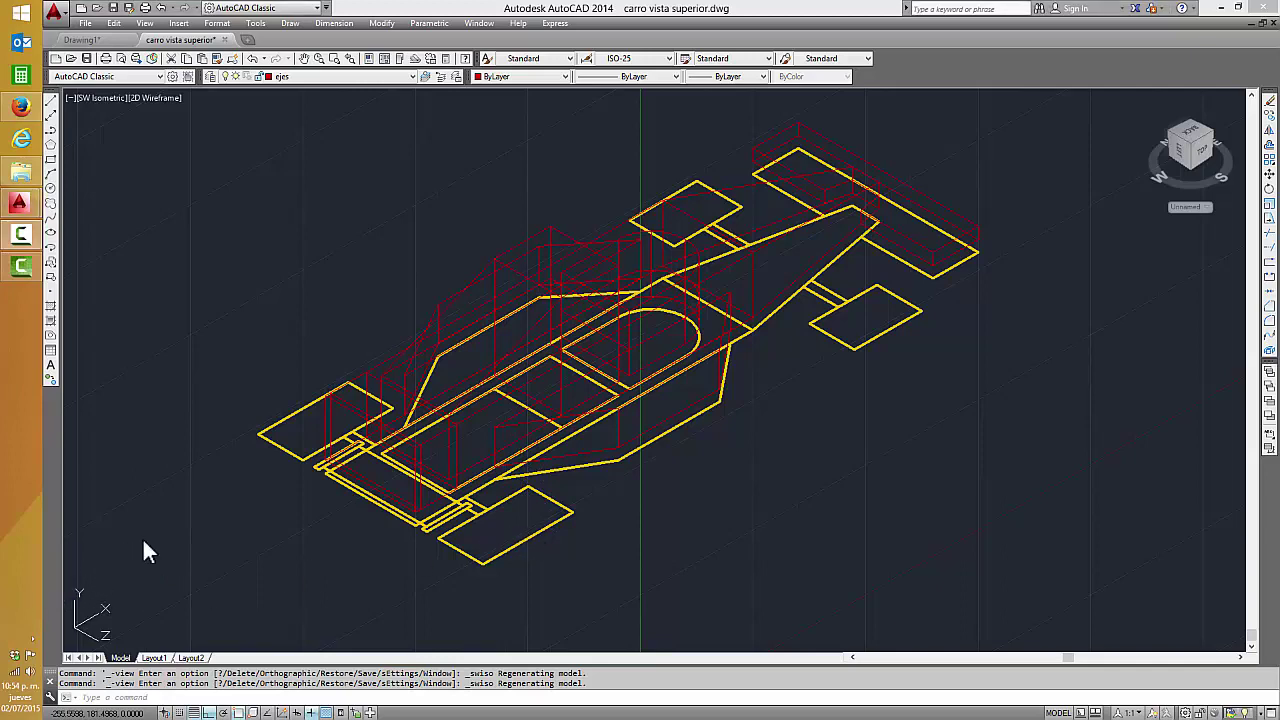
click(51, 104)
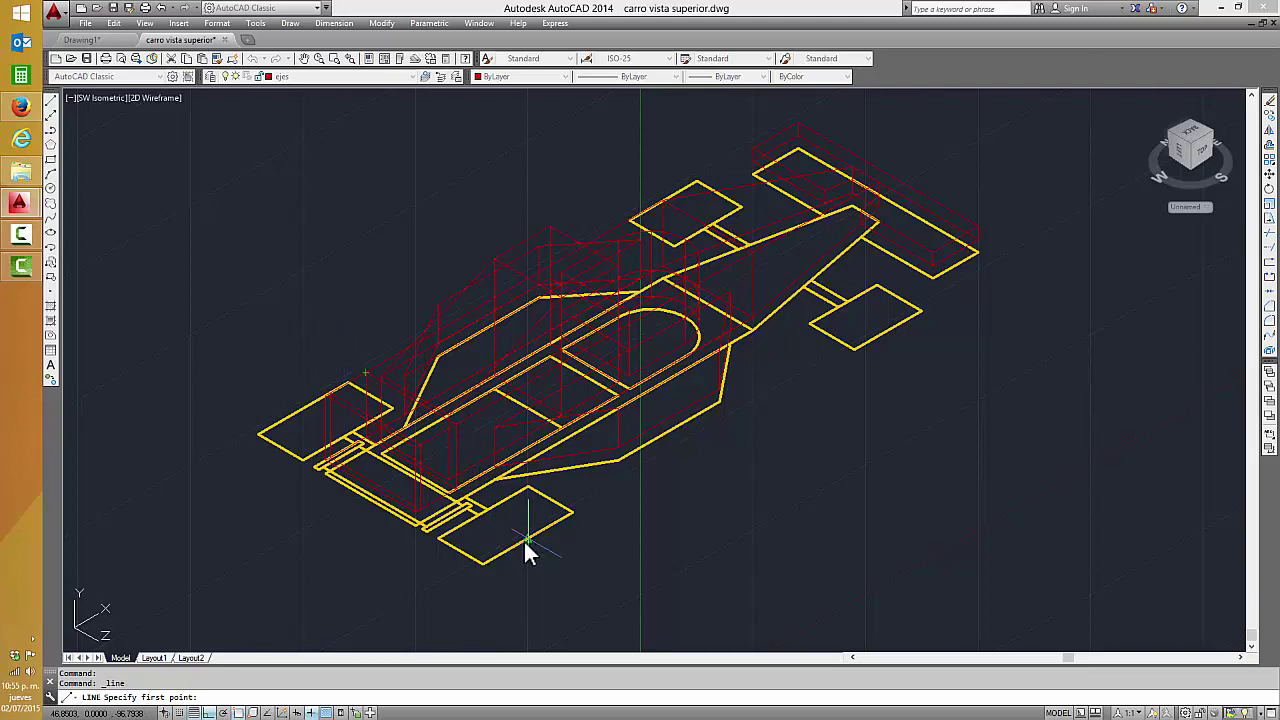
- Enable all object snaps and draw a 20-unit vertical line from the lower wheel rectangle's midpoint
right_click(240, 712)
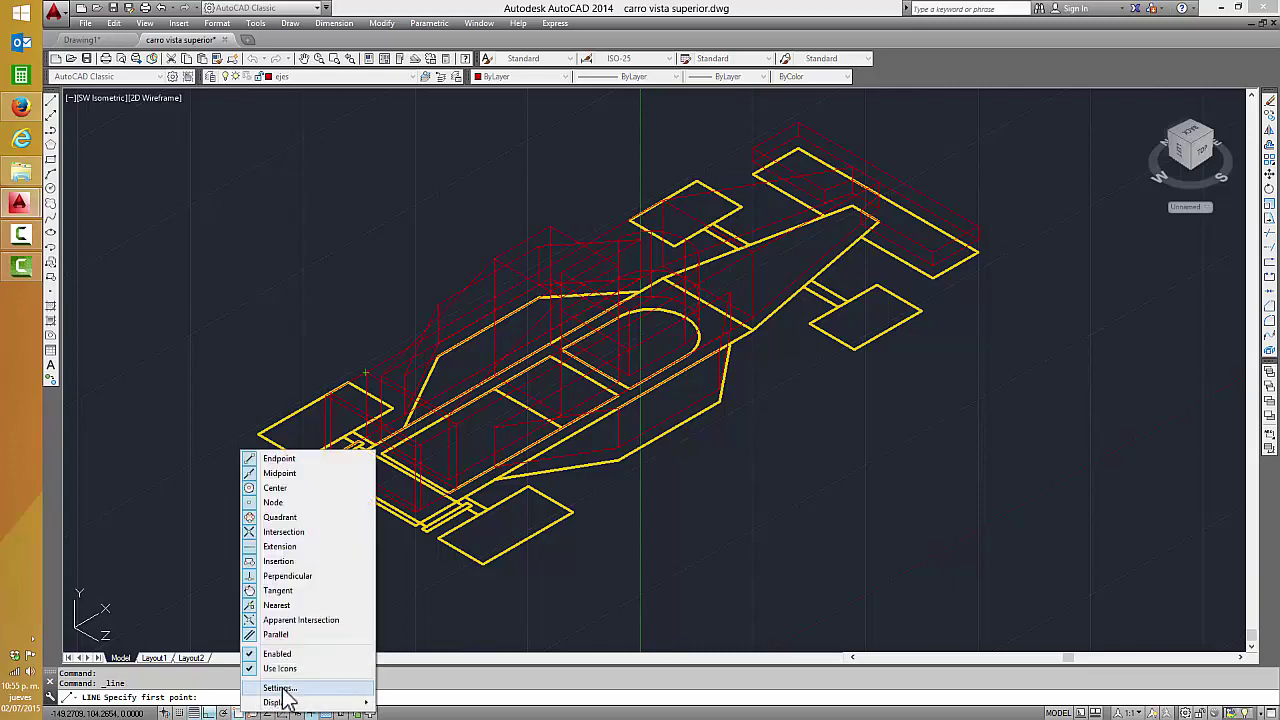
click(285, 688)
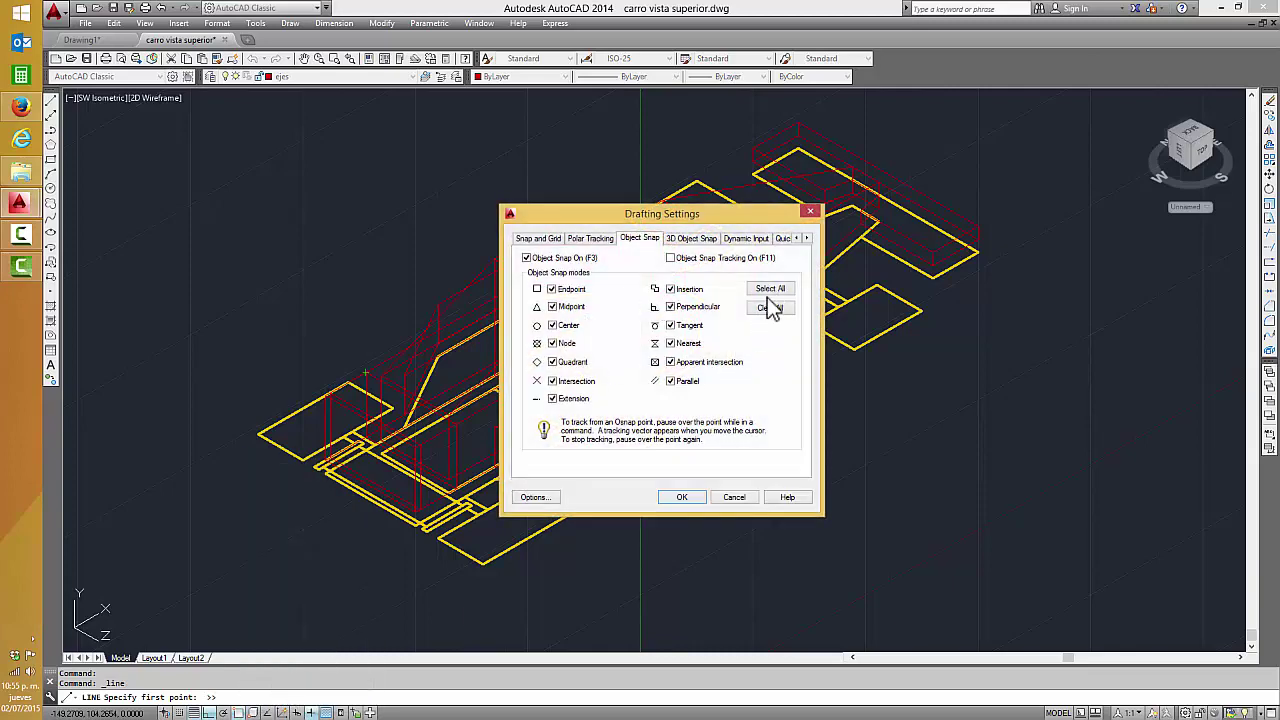
click(680, 497)
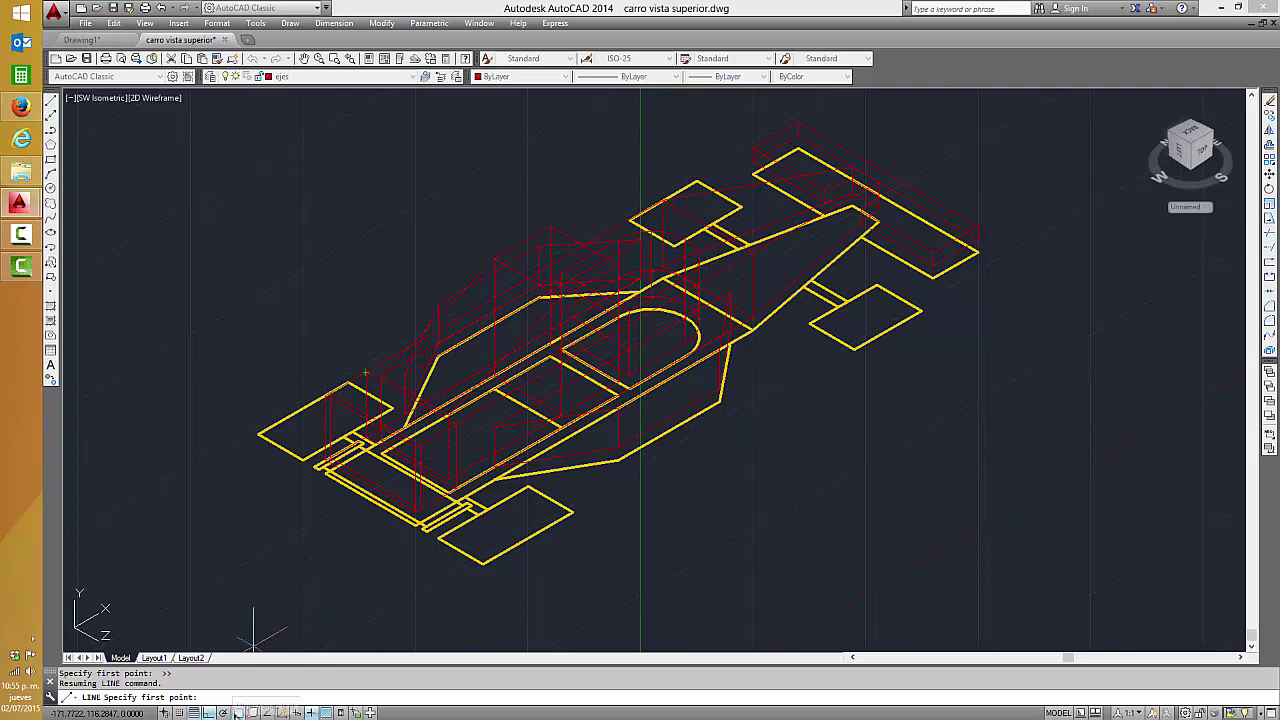
click(527, 540)
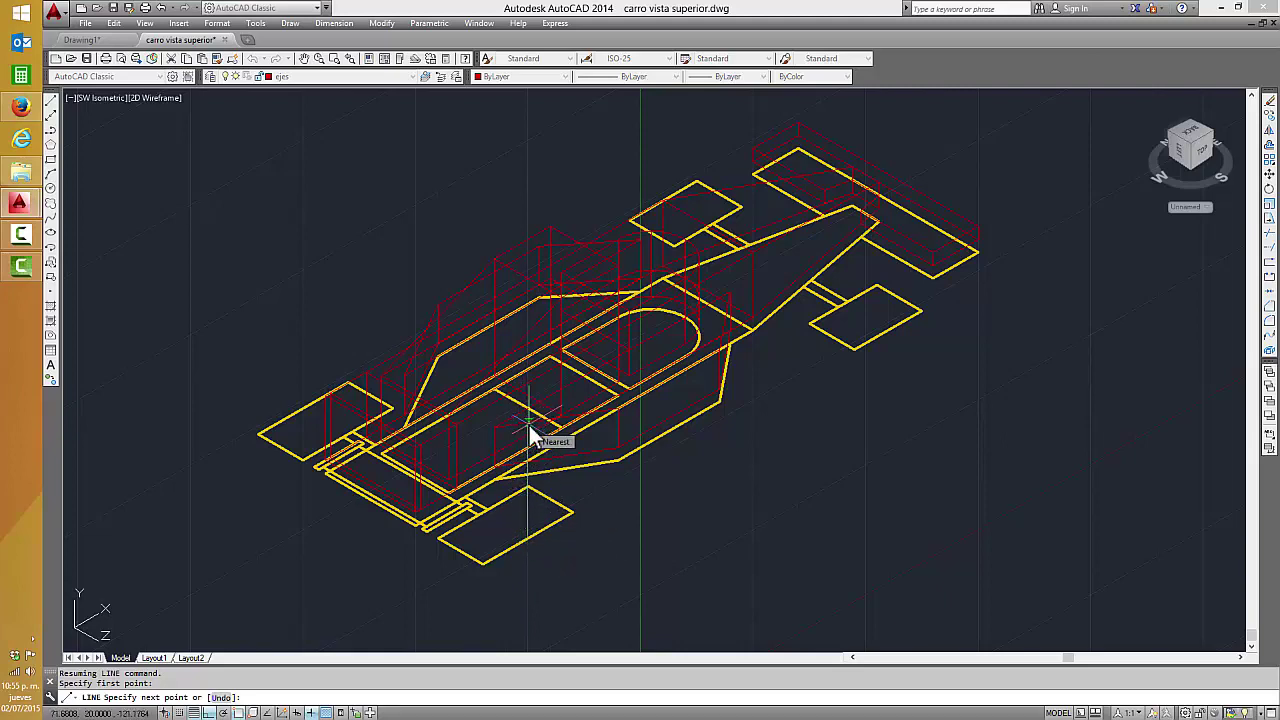
text(20)
key(Return)
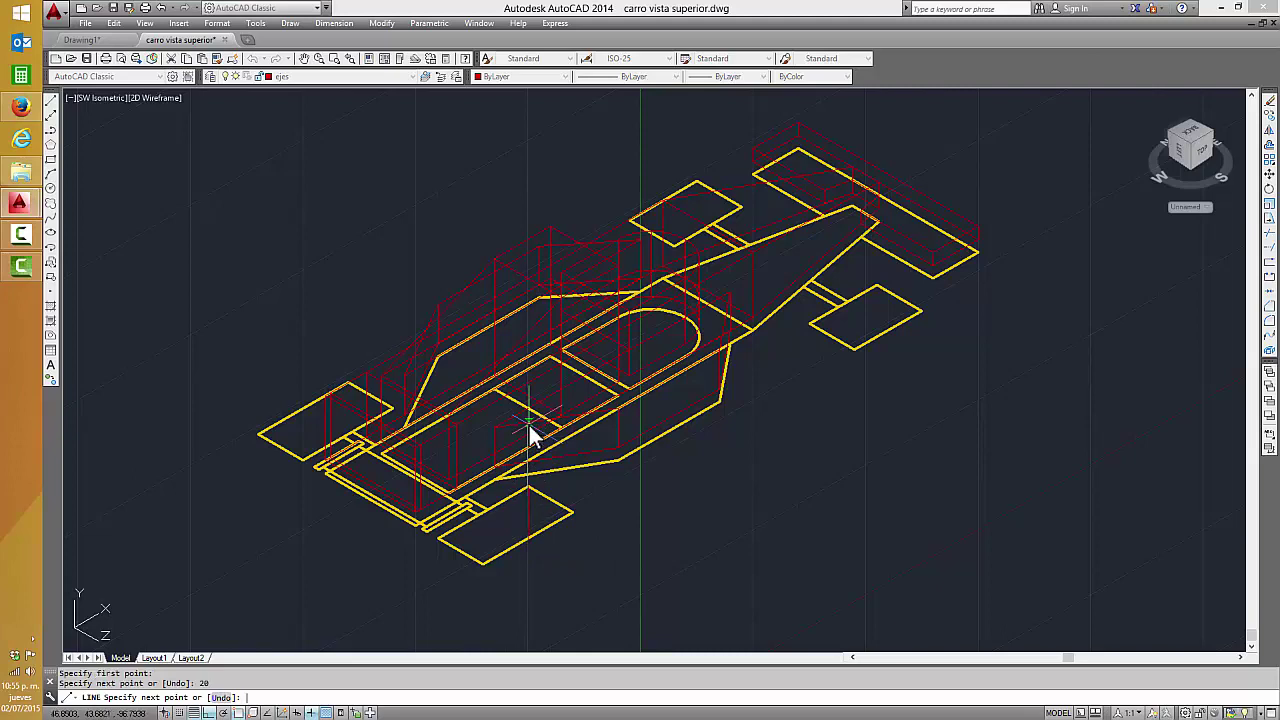
key(Return)
- Give the new red axle line a thick lineweight
click(538, 524)
click(520, 514)
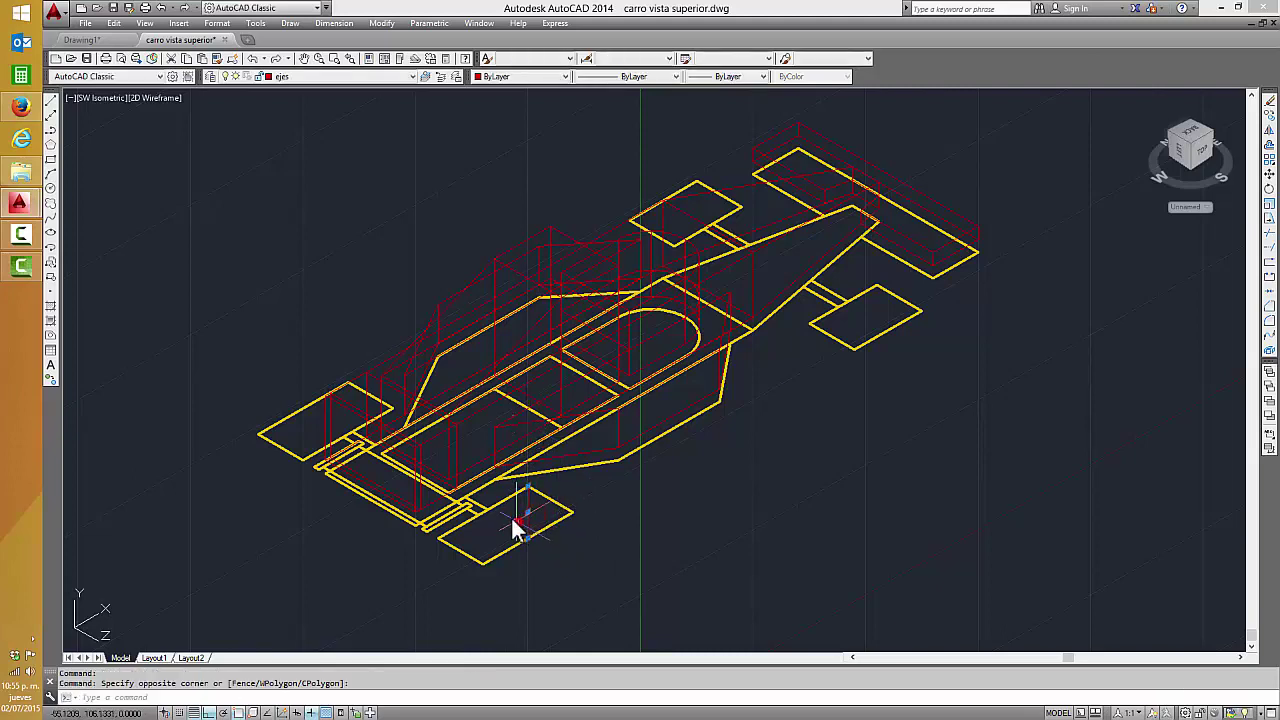
click(731, 76)
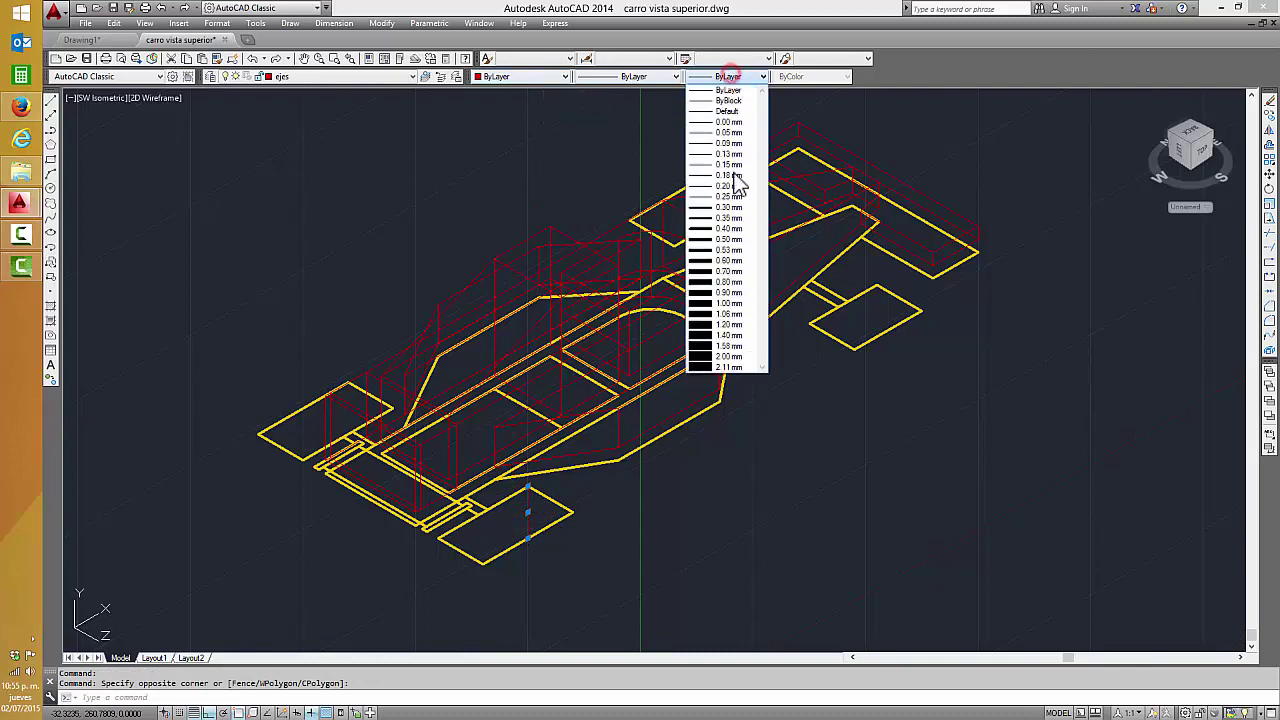
click(728, 356)
key(Escape)
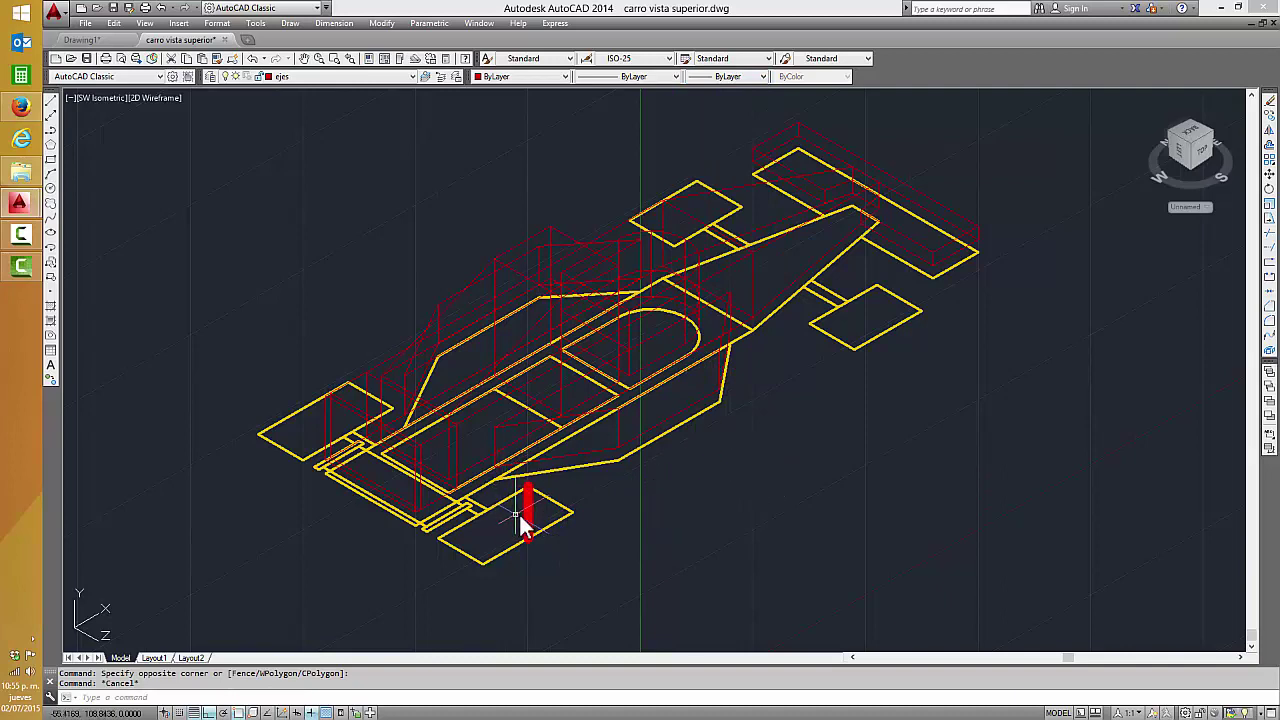
click(549, 532)
key(Escape)
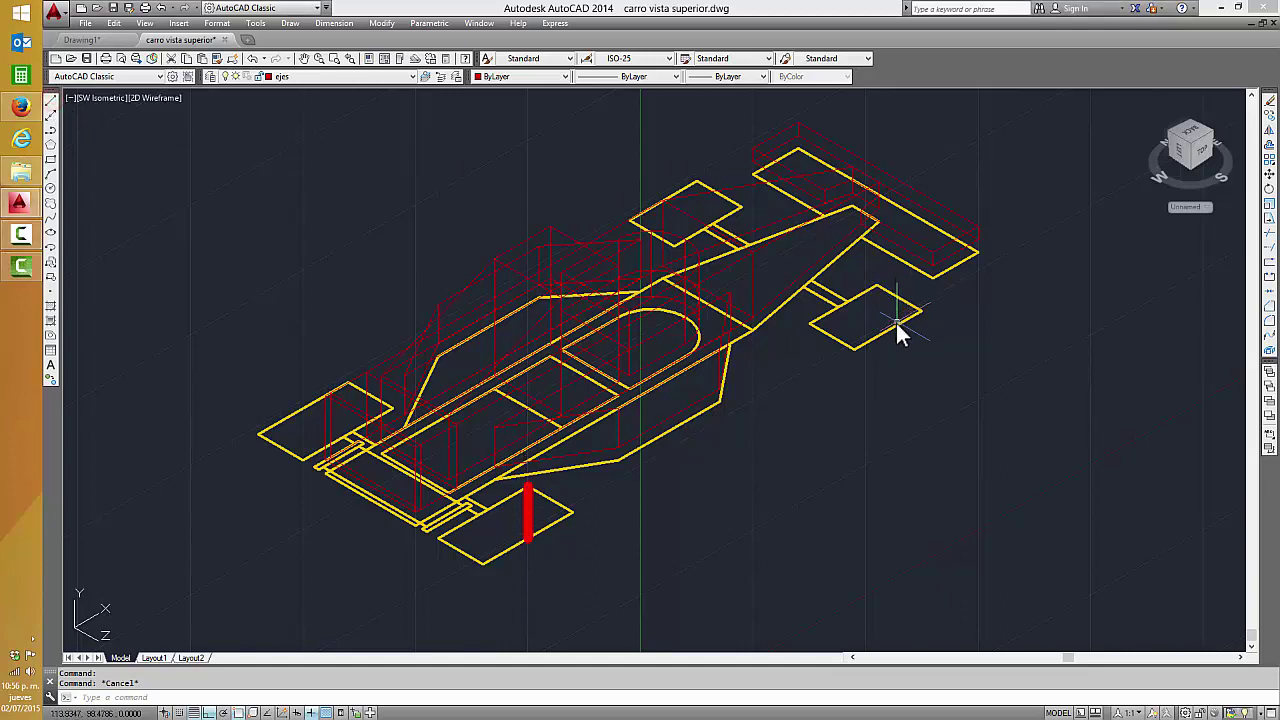
- Draw a 15-unit vertical line from the right wheel rectangle's midpoint
click(52, 101)
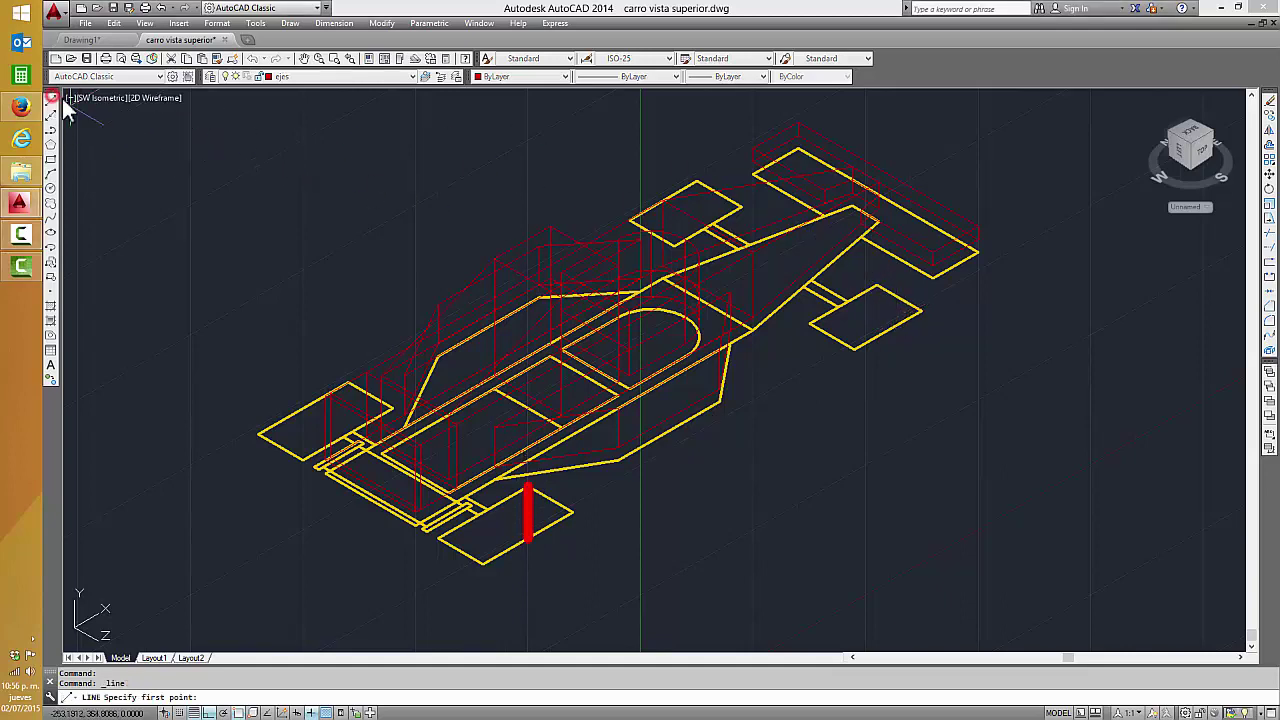
click(886, 329)
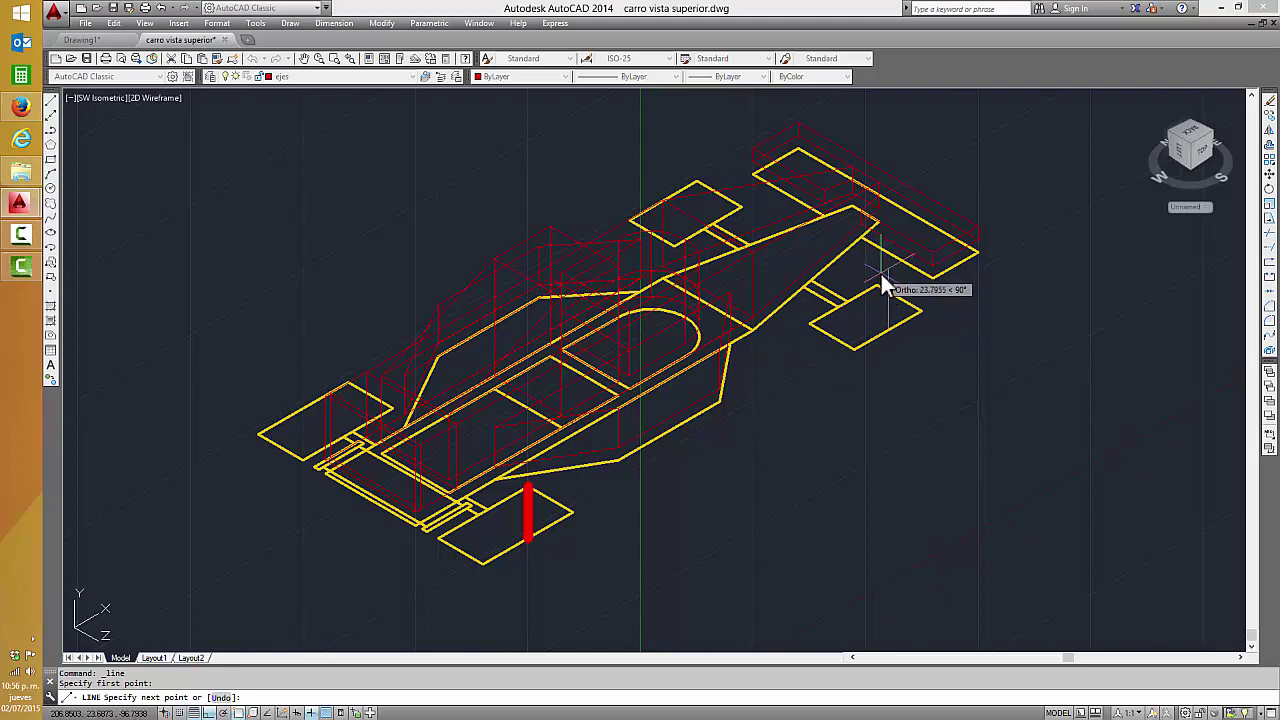
text(15)
key(Return)
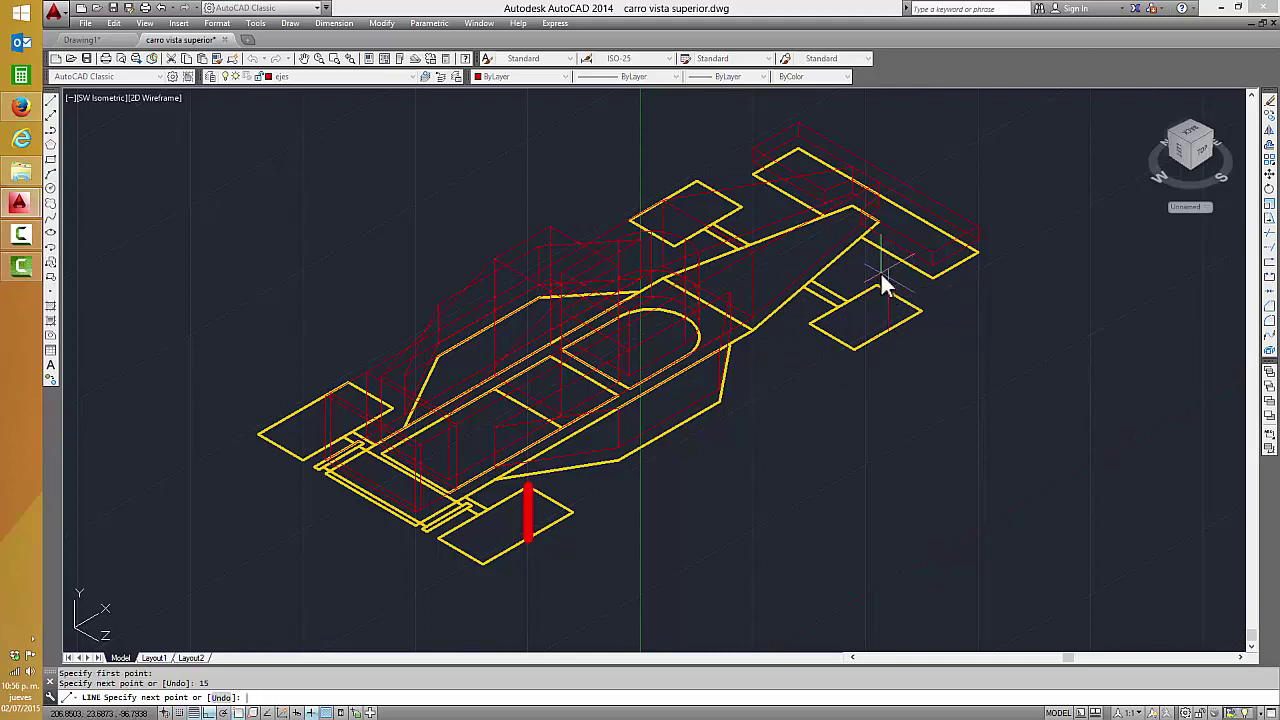
key(Escape)
- Set the second axle line to a thick lineweight
click(880, 320)
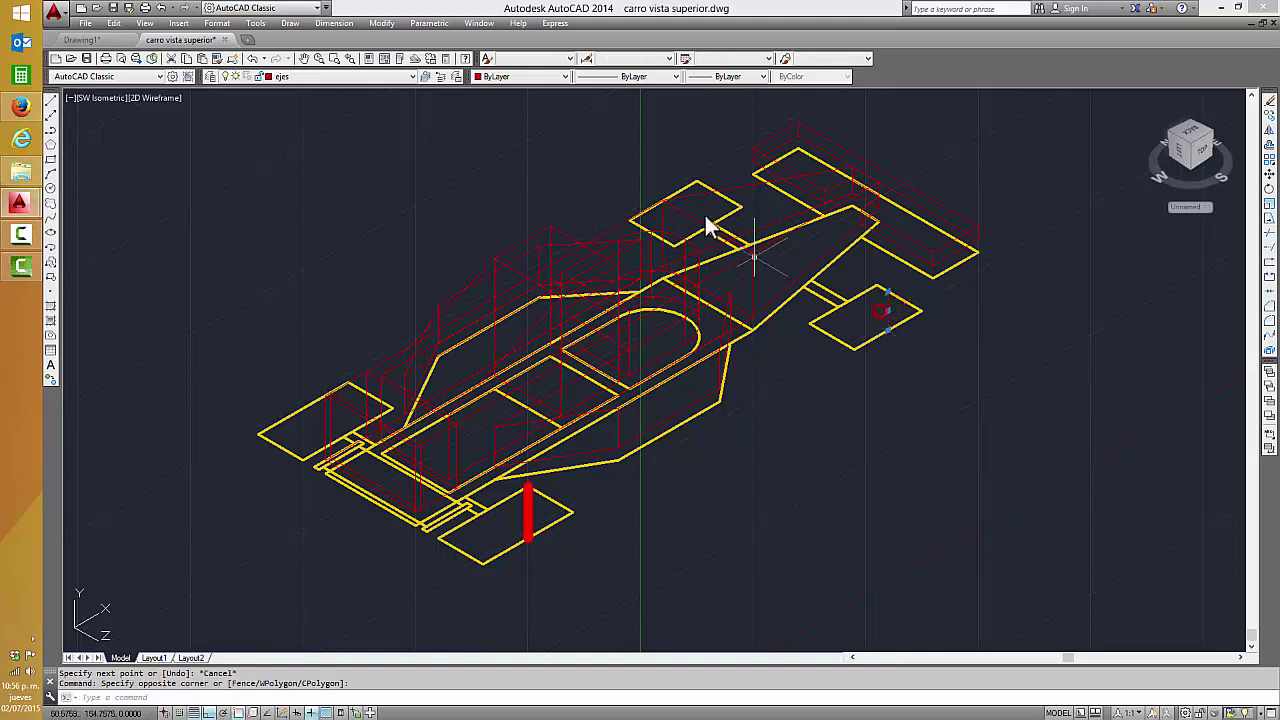
click(709, 77)
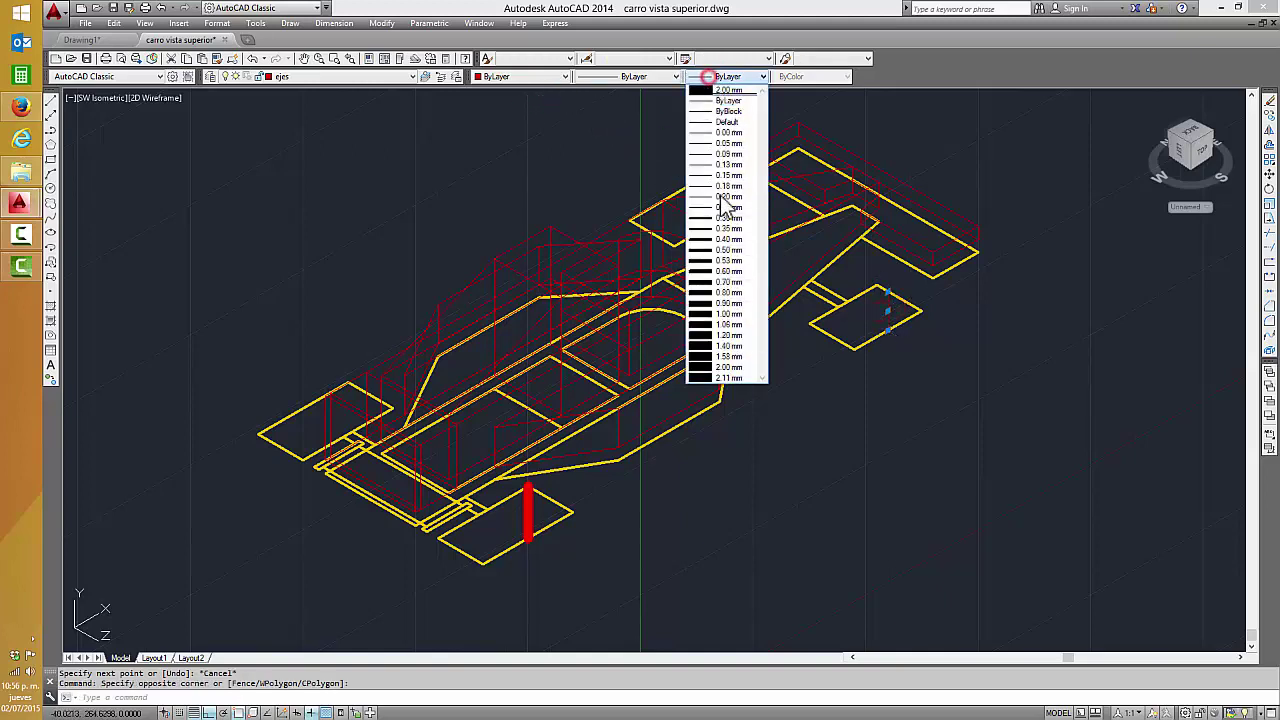
click(706, 362)
key(Escape)
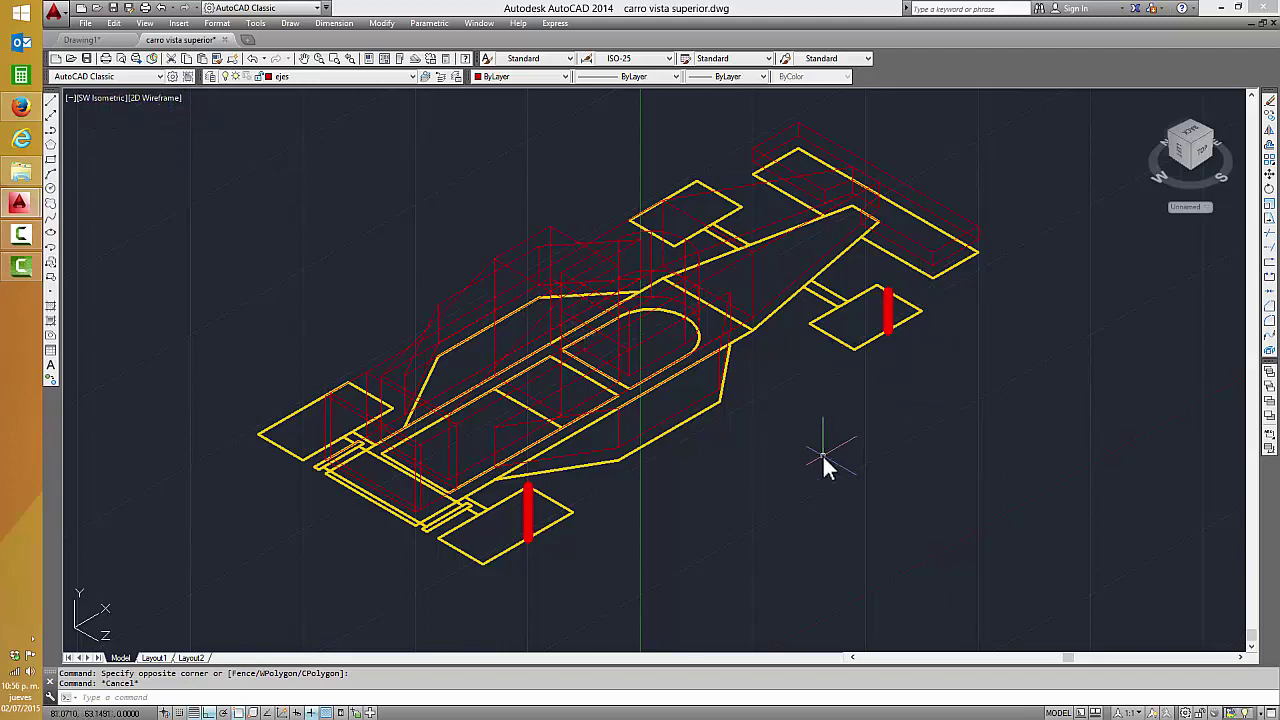
click(98, 103)
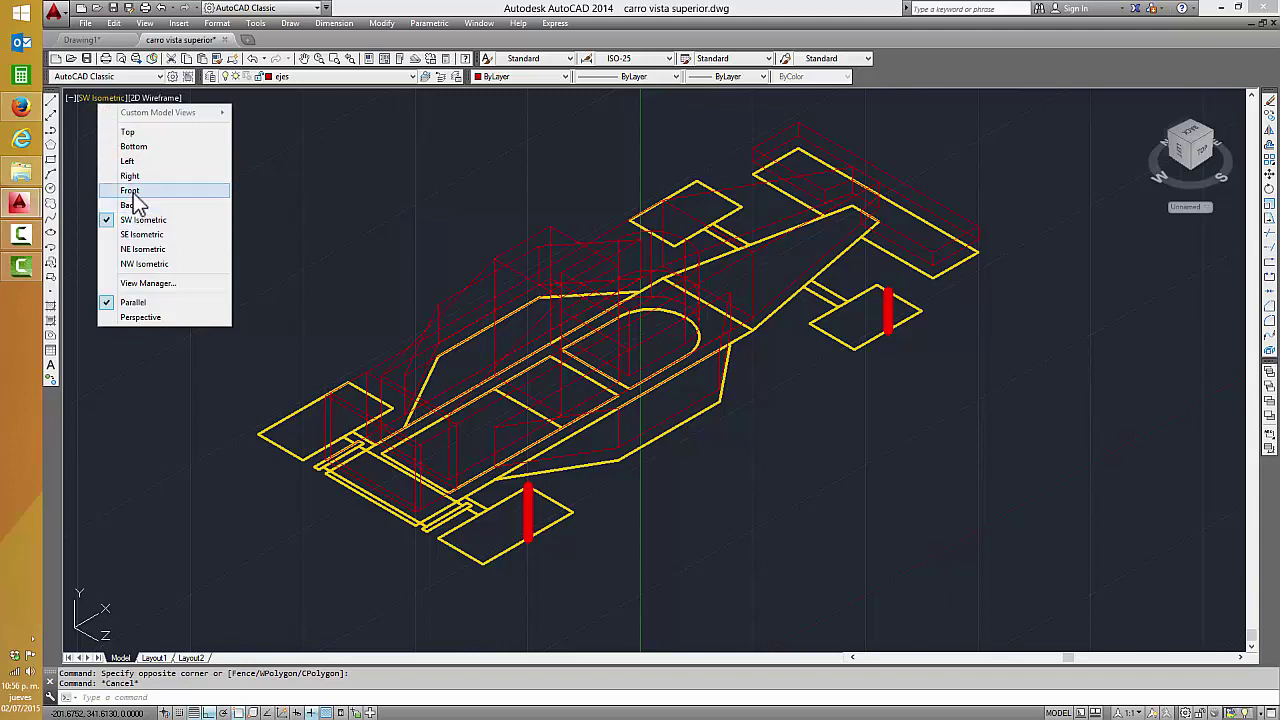
- Switch to the Front view and pan right and up to center the car profile
click(133, 193)
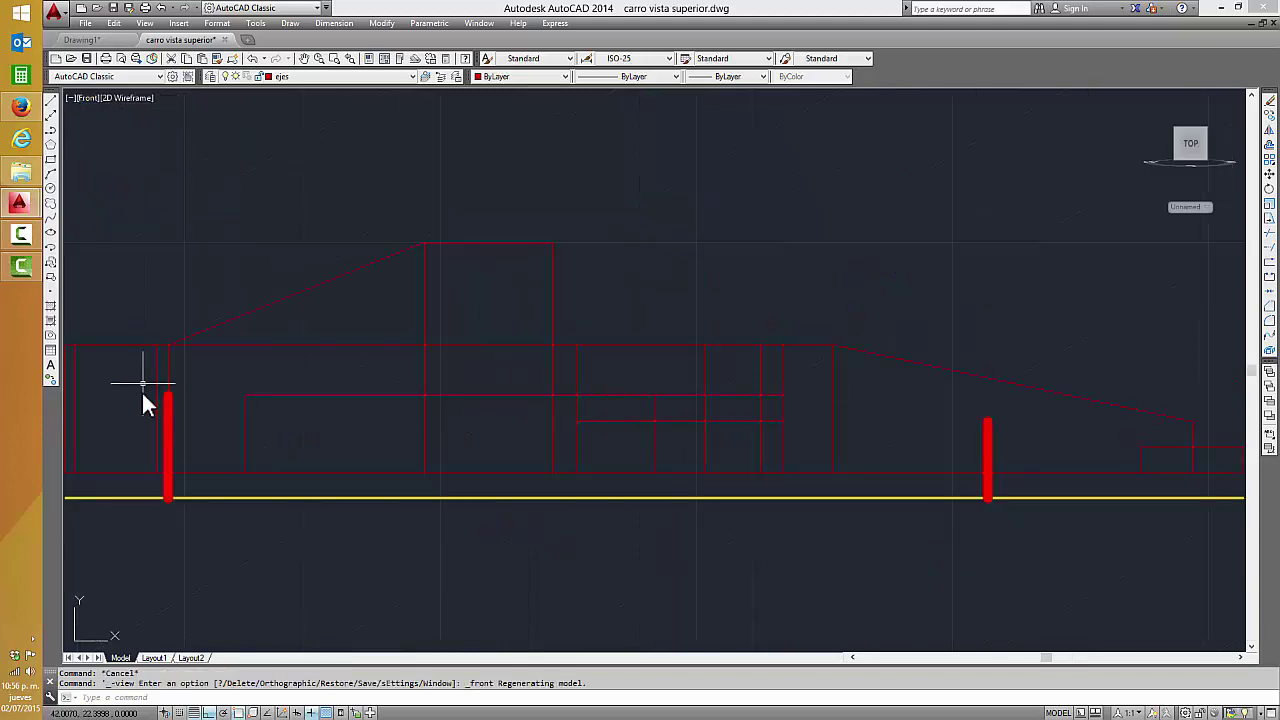
middle_drag(192, 415, 308, 395)
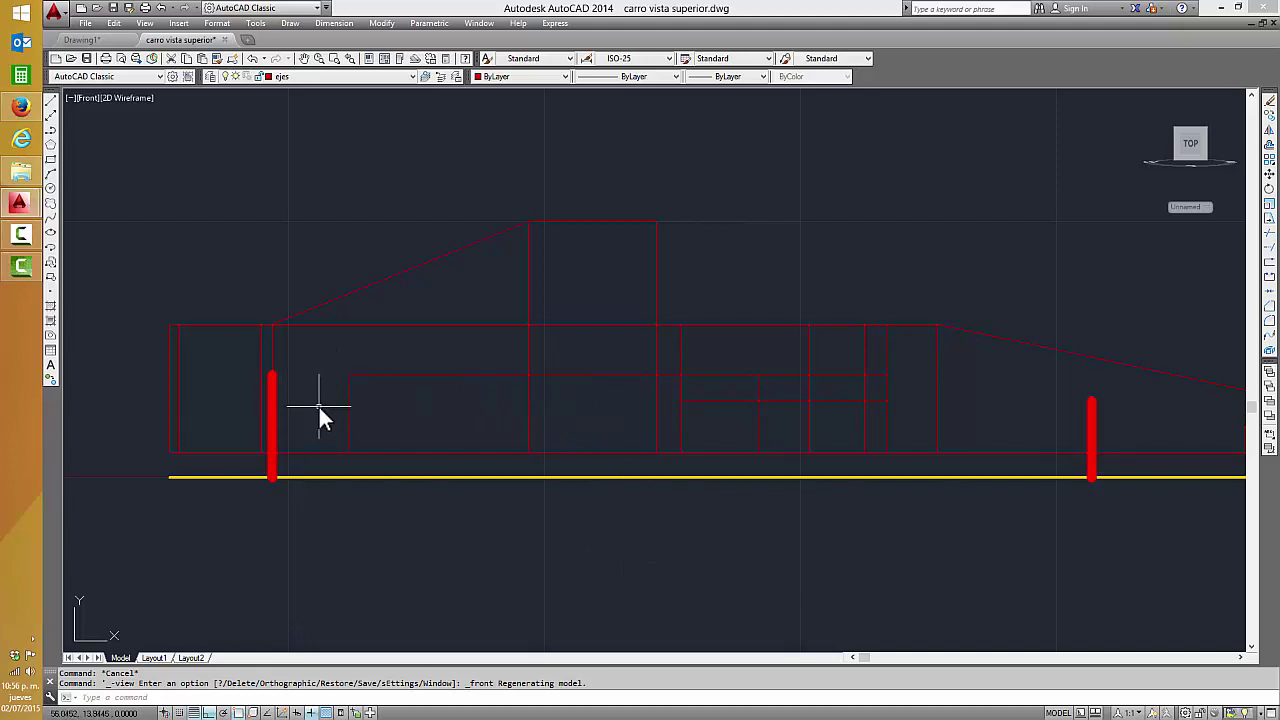
key(Escape)
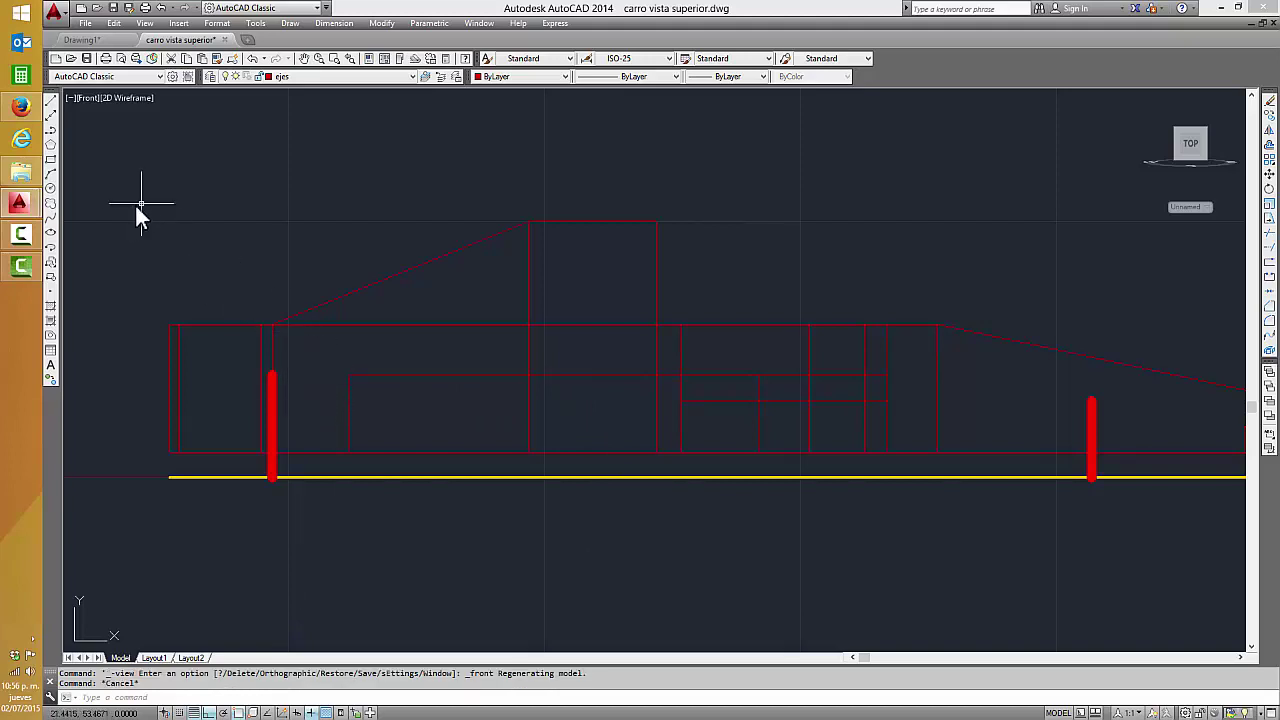
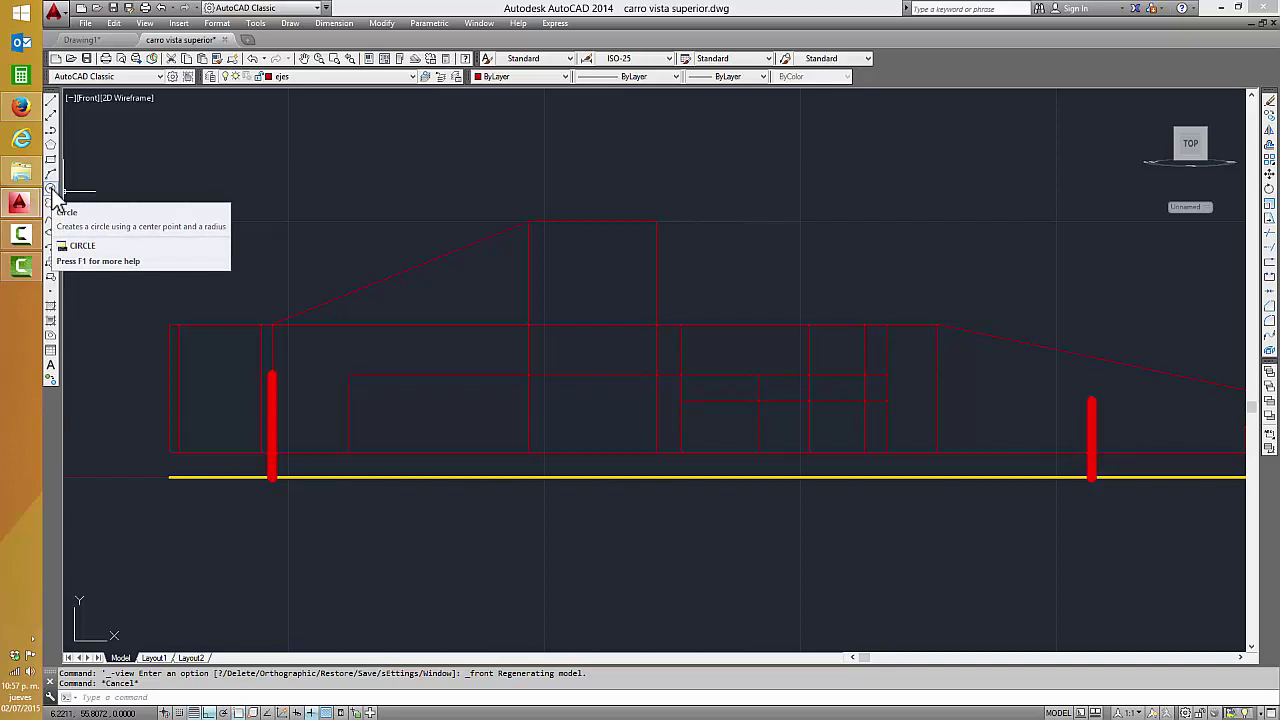
- Draw a radius-20 circle centred on the top endpoint of the left red post
click(288, 25)
mouse_move(330, 214)
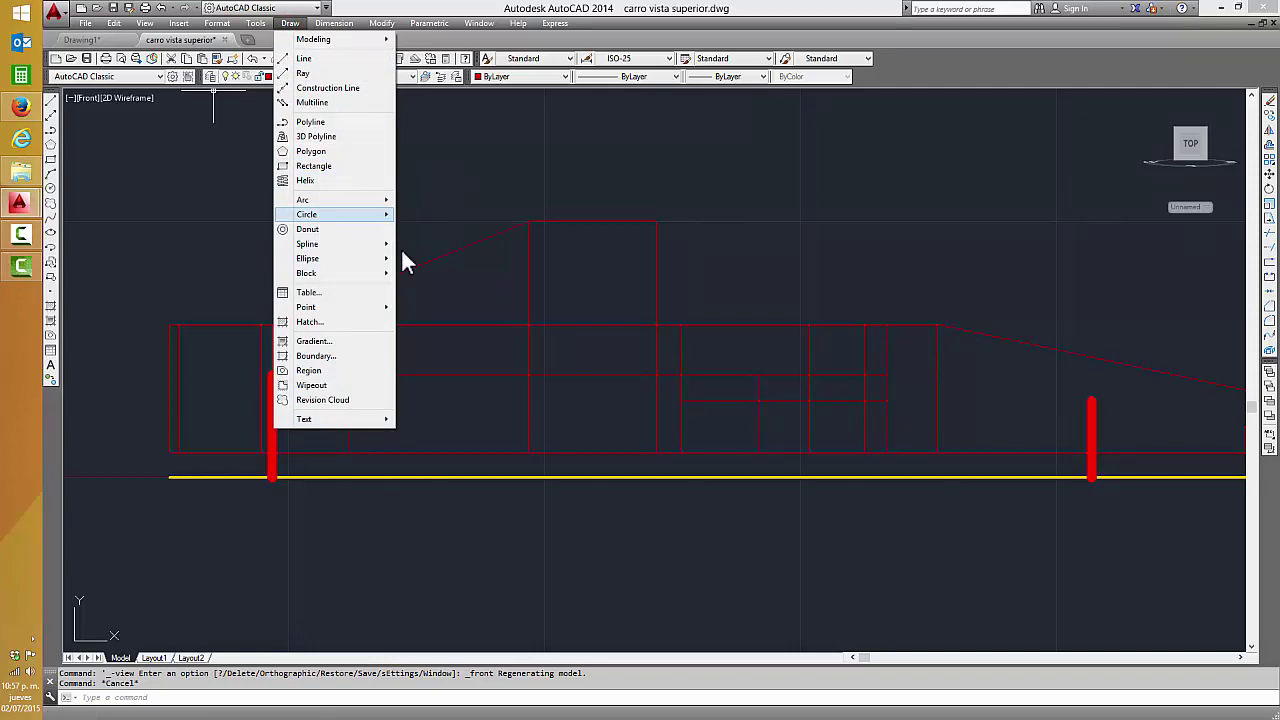
key(Escape)
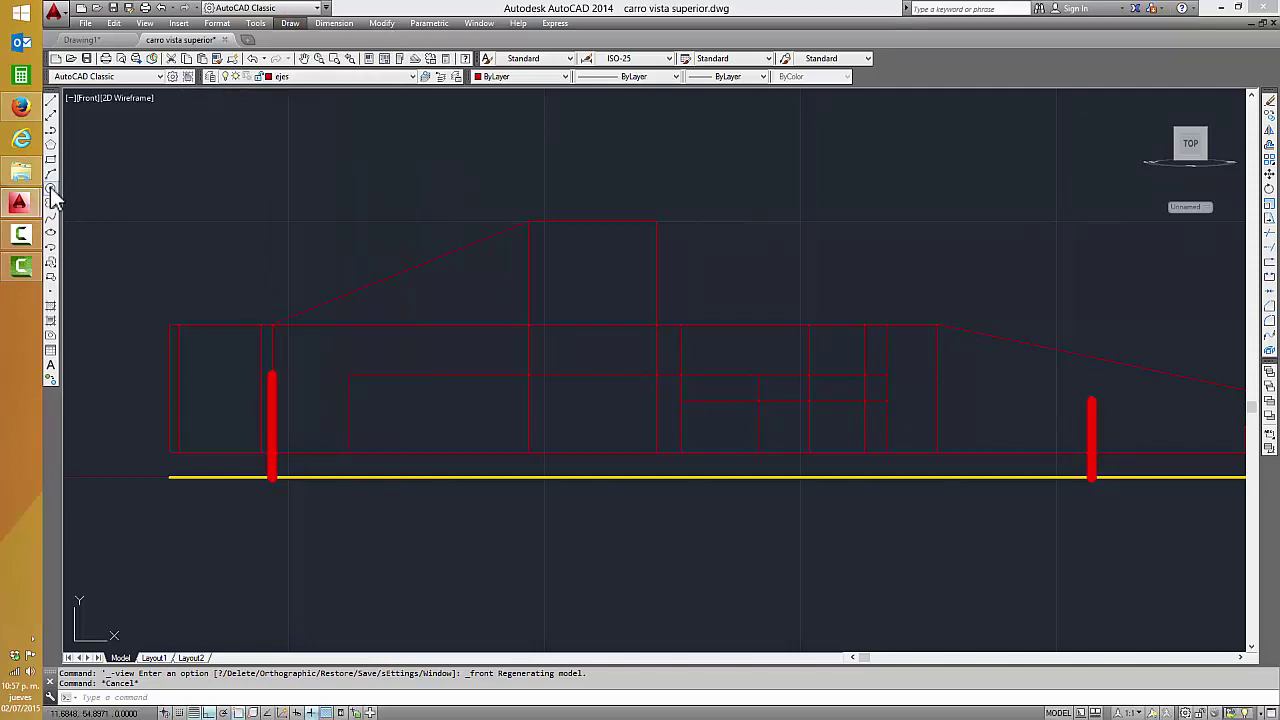
click(51, 188)
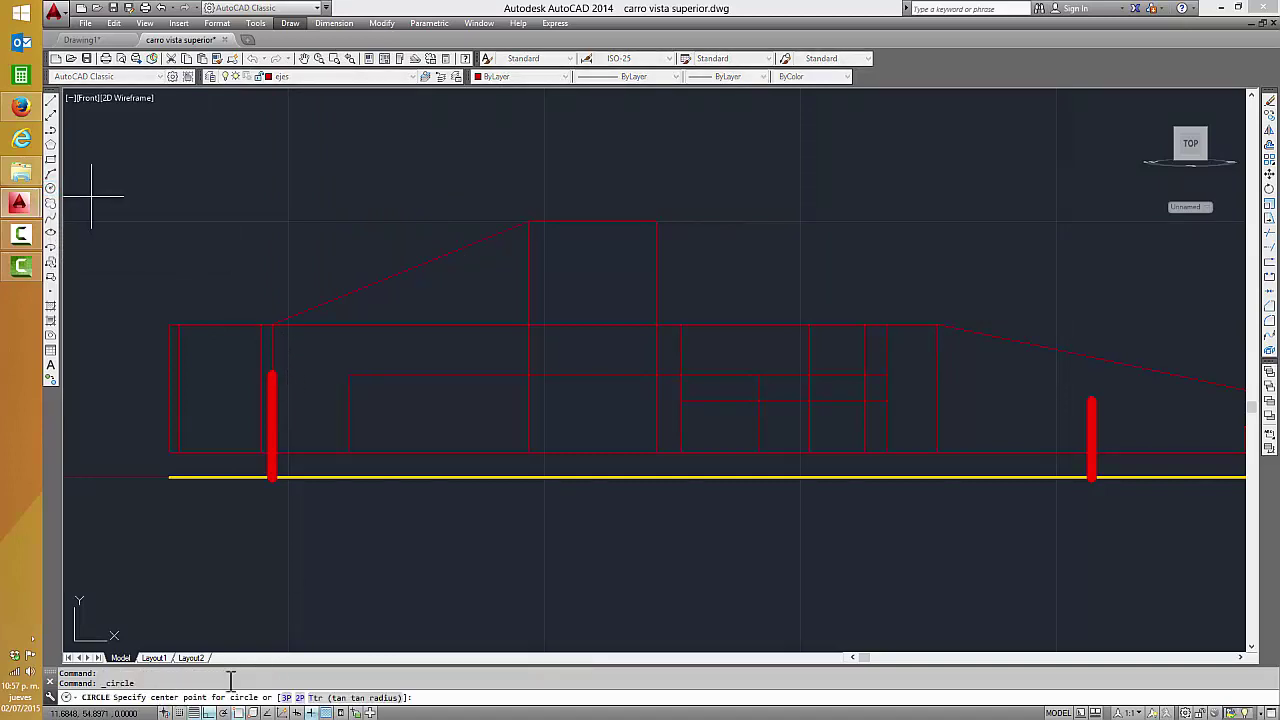
click(281, 372)
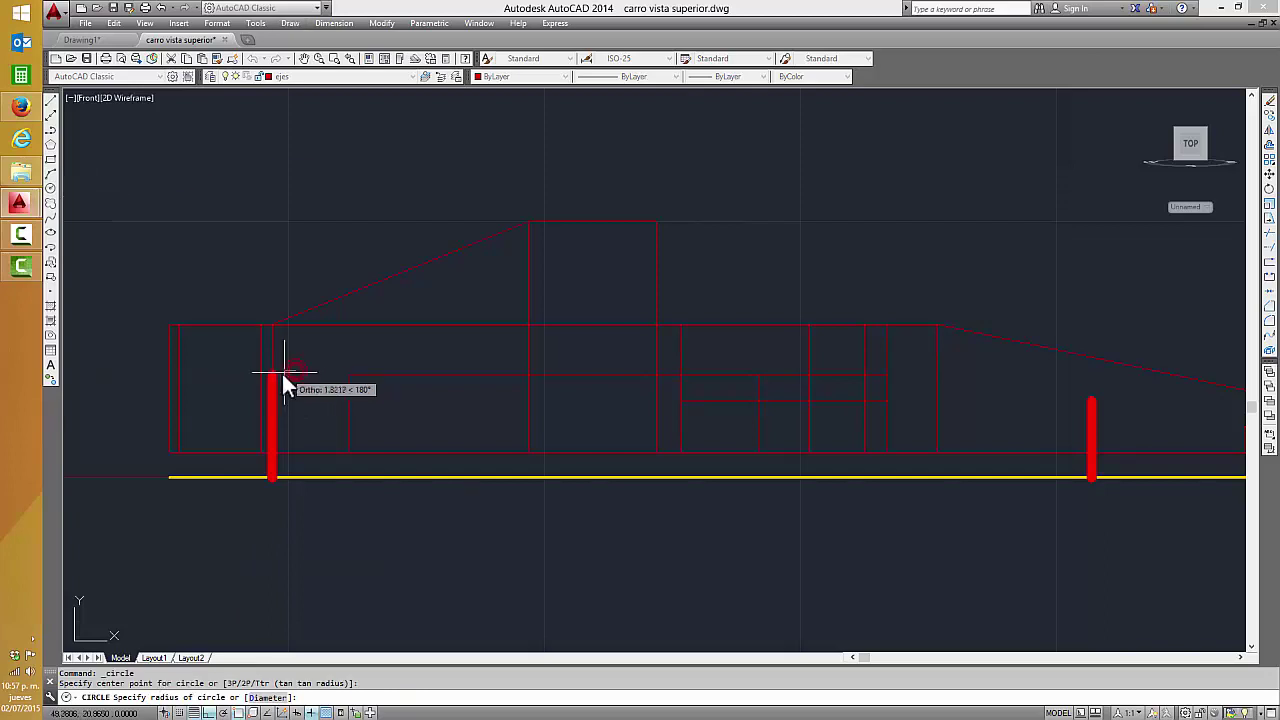
key(Escape)
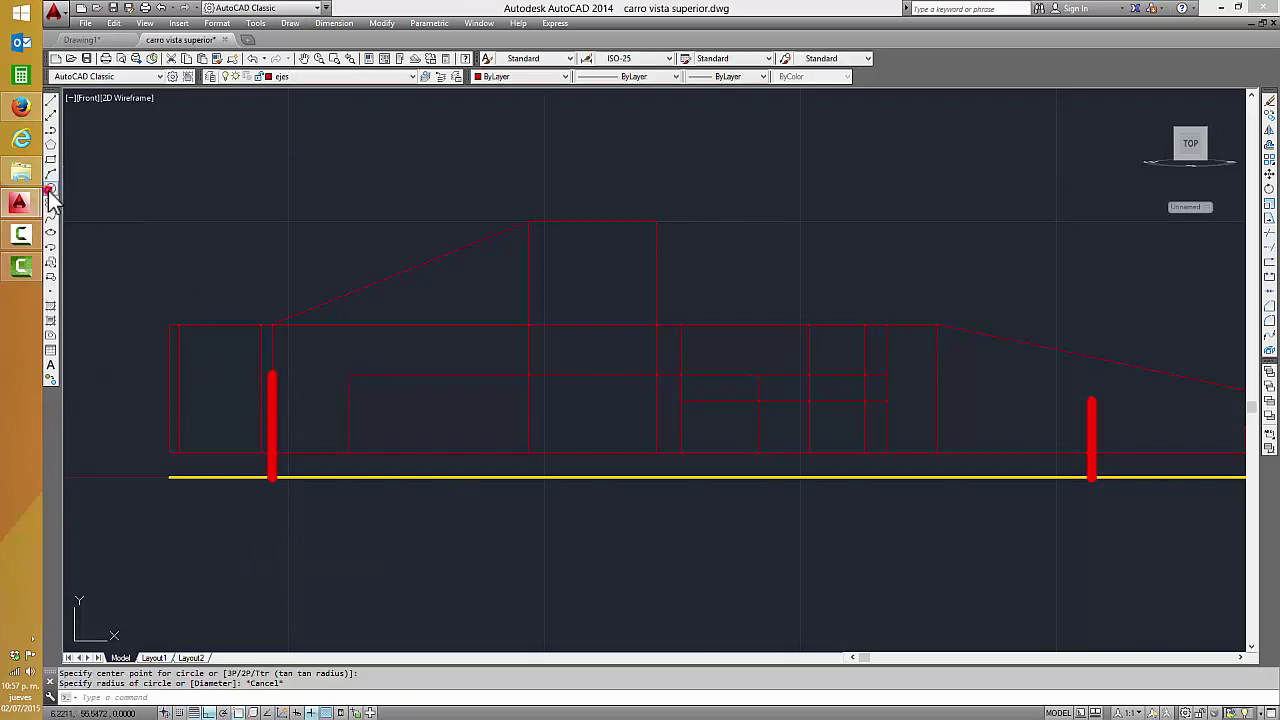
click(50, 188)
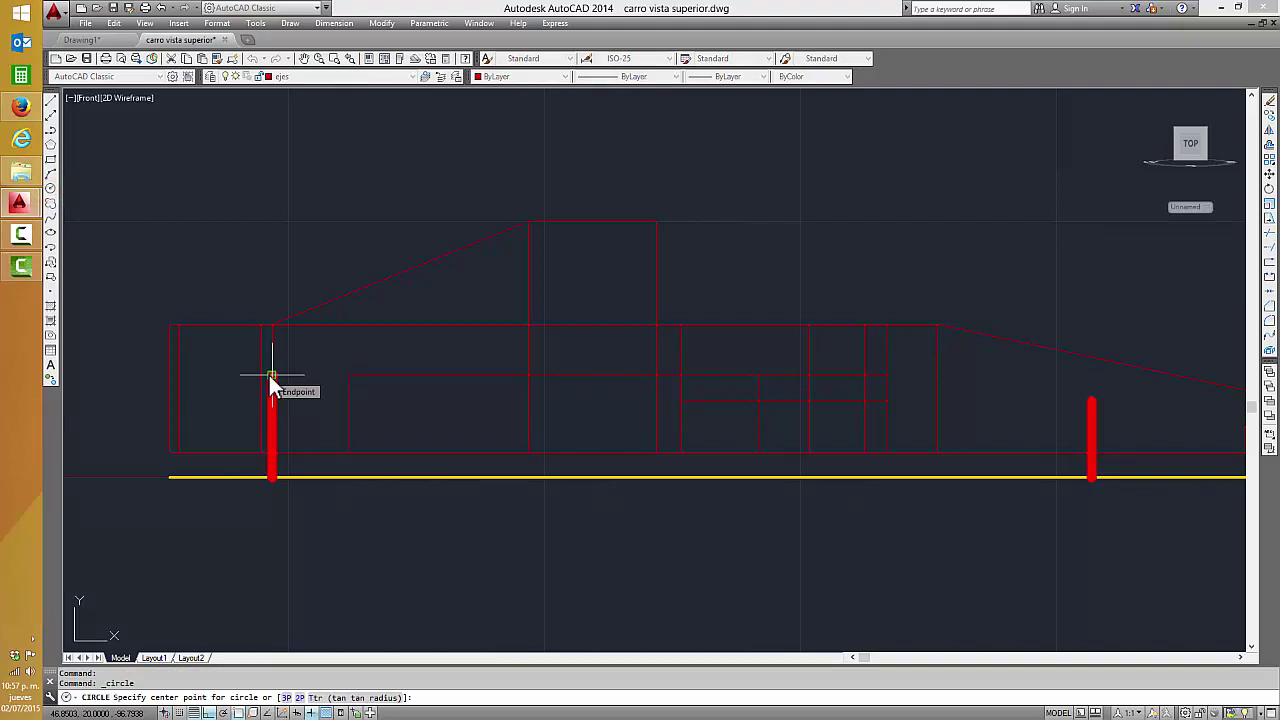
click(270, 378)
text(20)
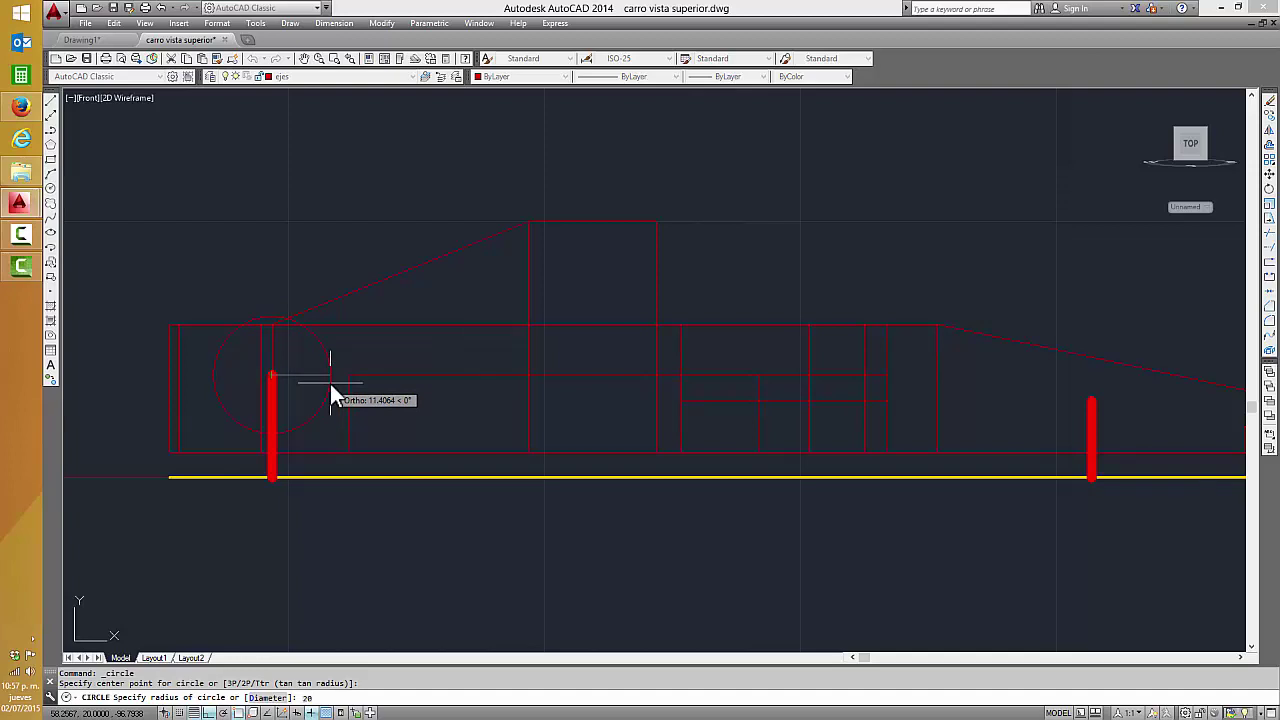
key(Return)
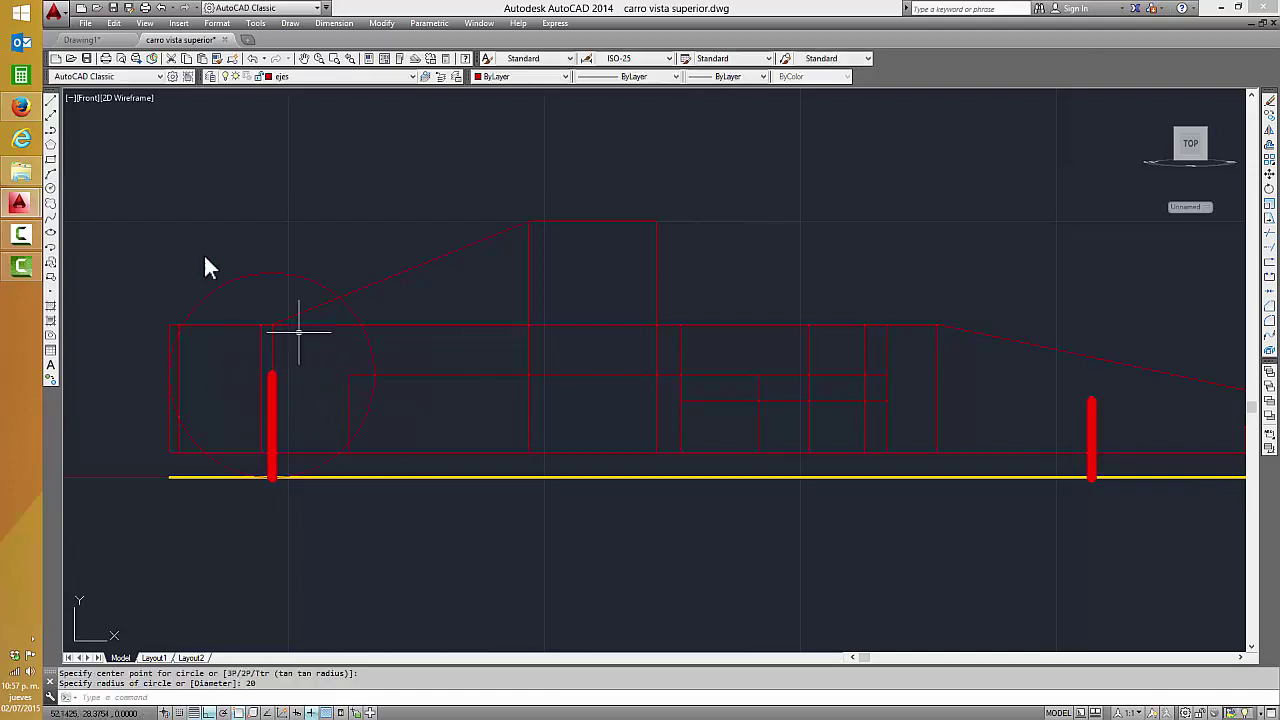
- Add a concentric radius-15 circle at the same left post top
click(50, 190)
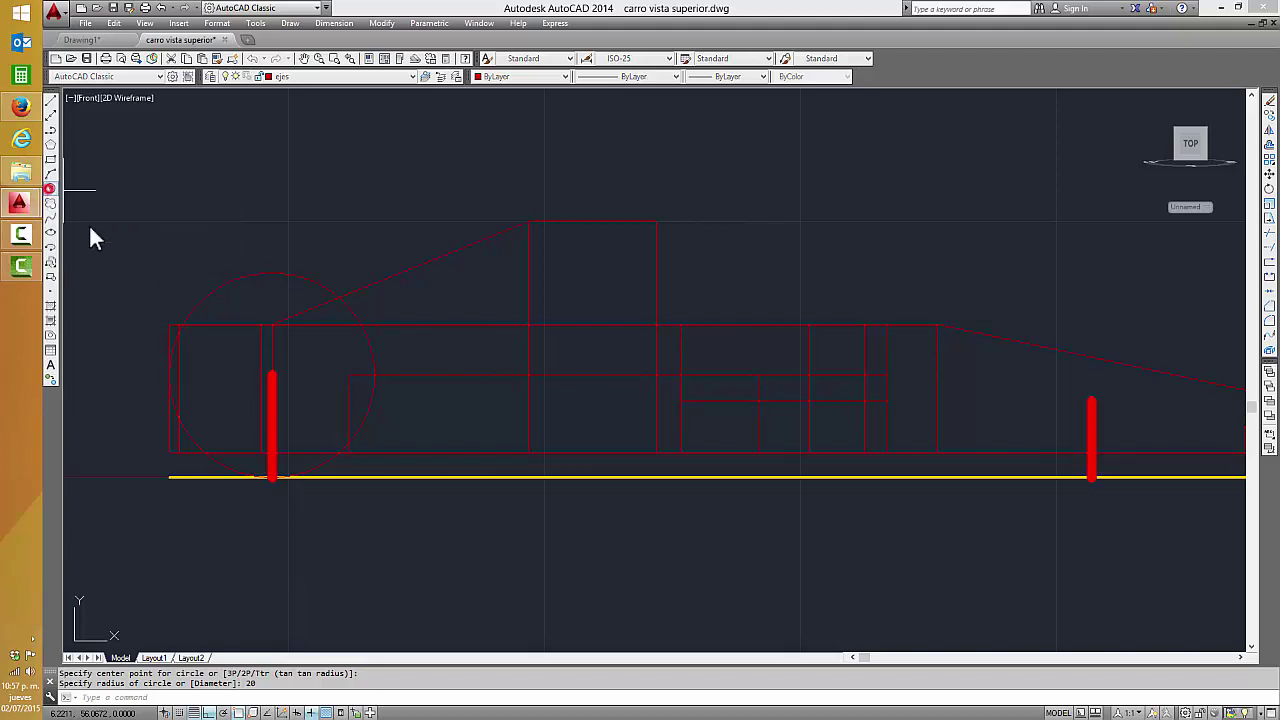
click(272, 375)
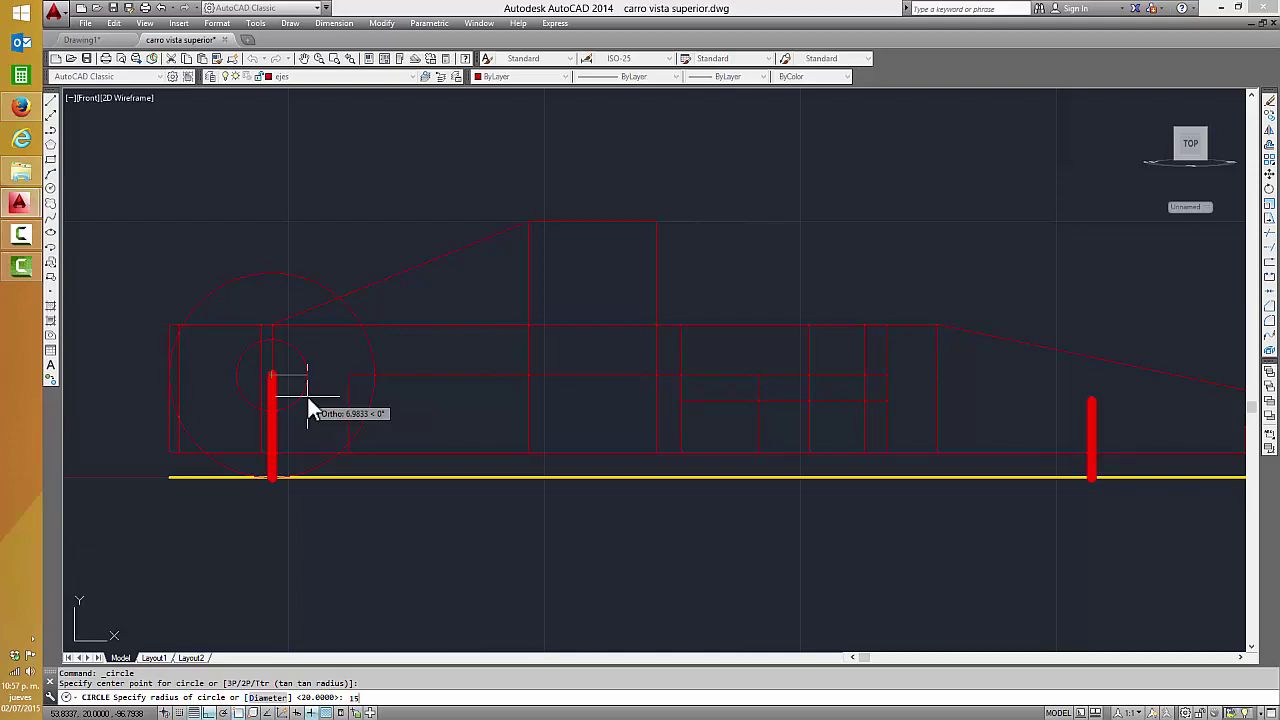
key(Return)
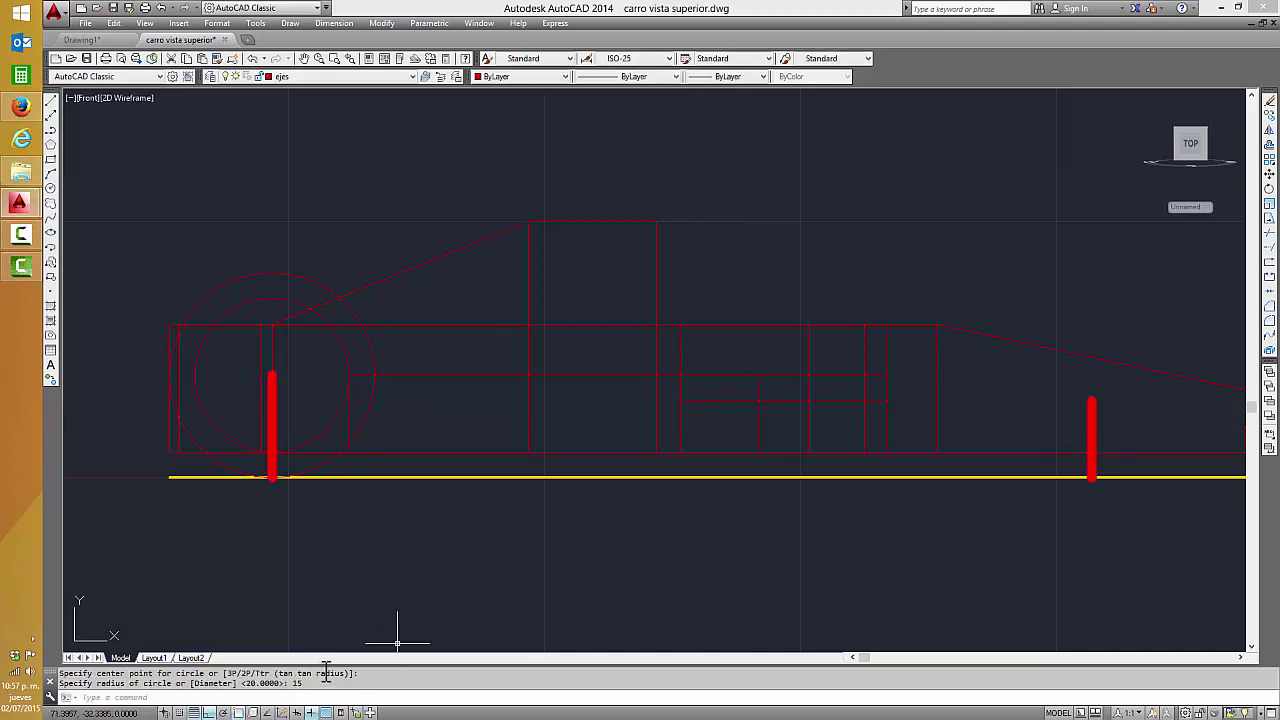
drag(325, 665, 328, 612)
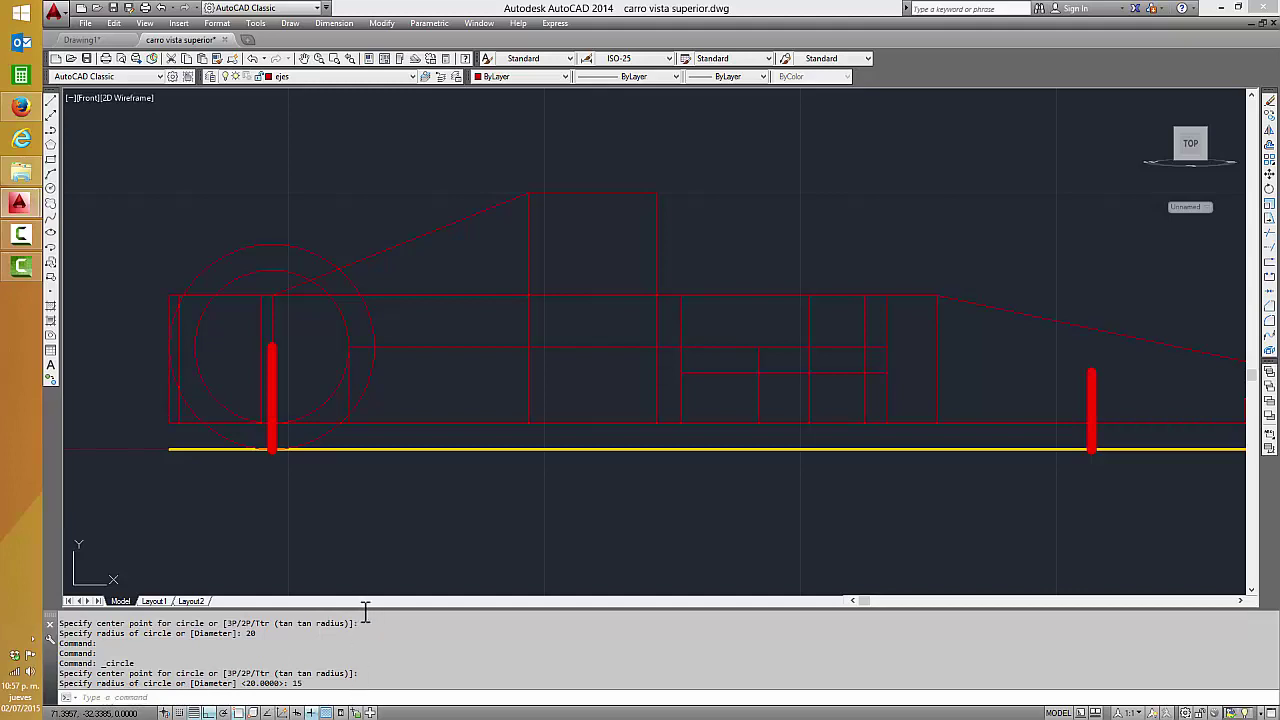
drag(365, 606, 366, 648)
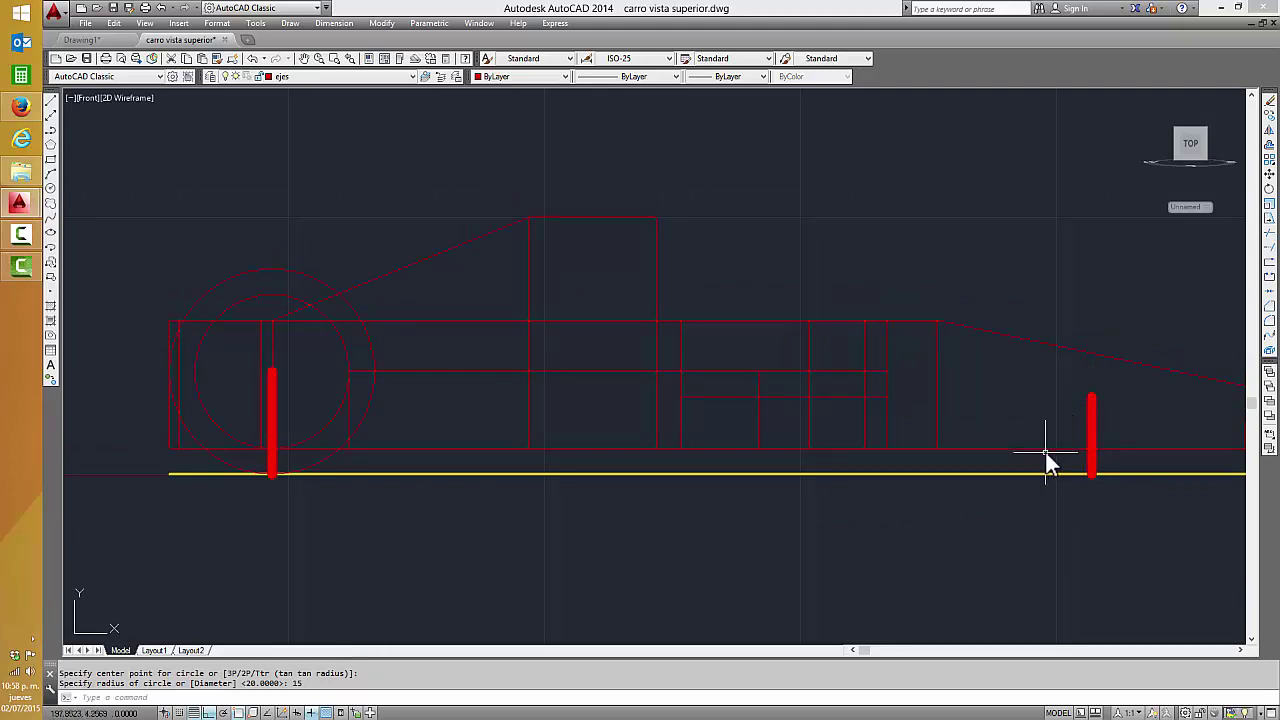
- Draw concentric radius-15 and radius-10 circles centred on the right post's top endpoint
click(50, 188)
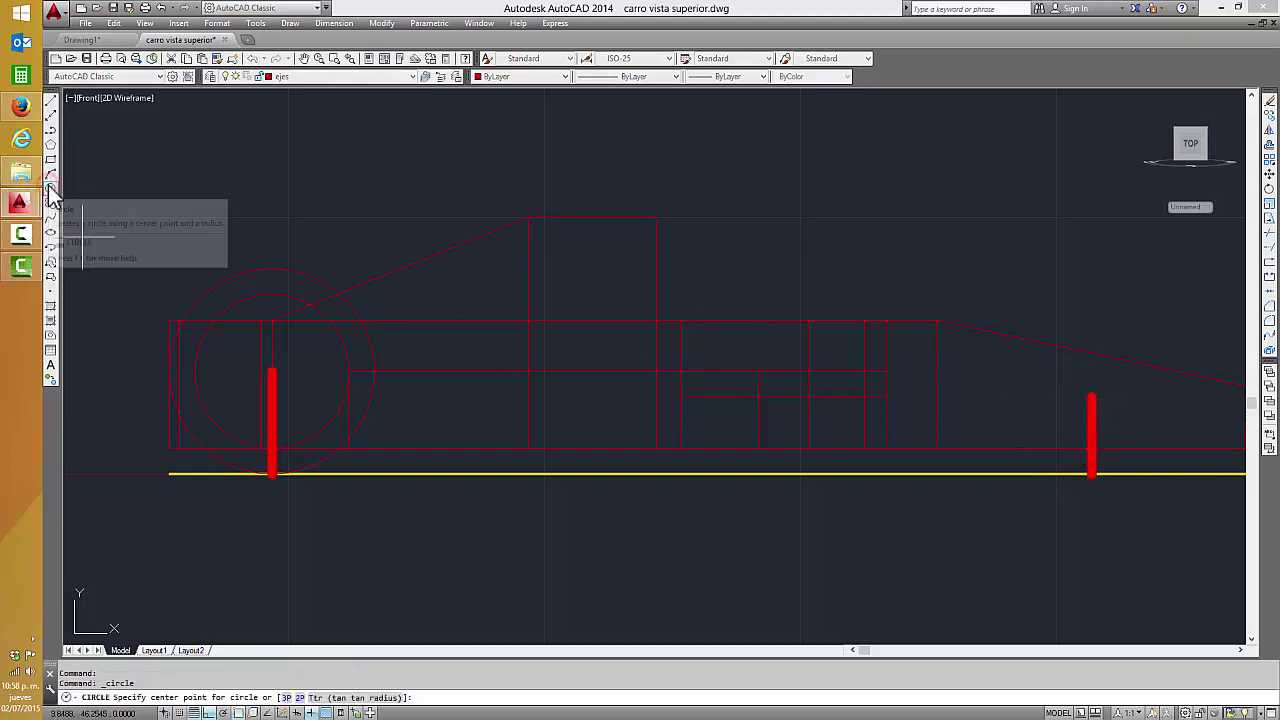
click(1091, 398)
text(15)
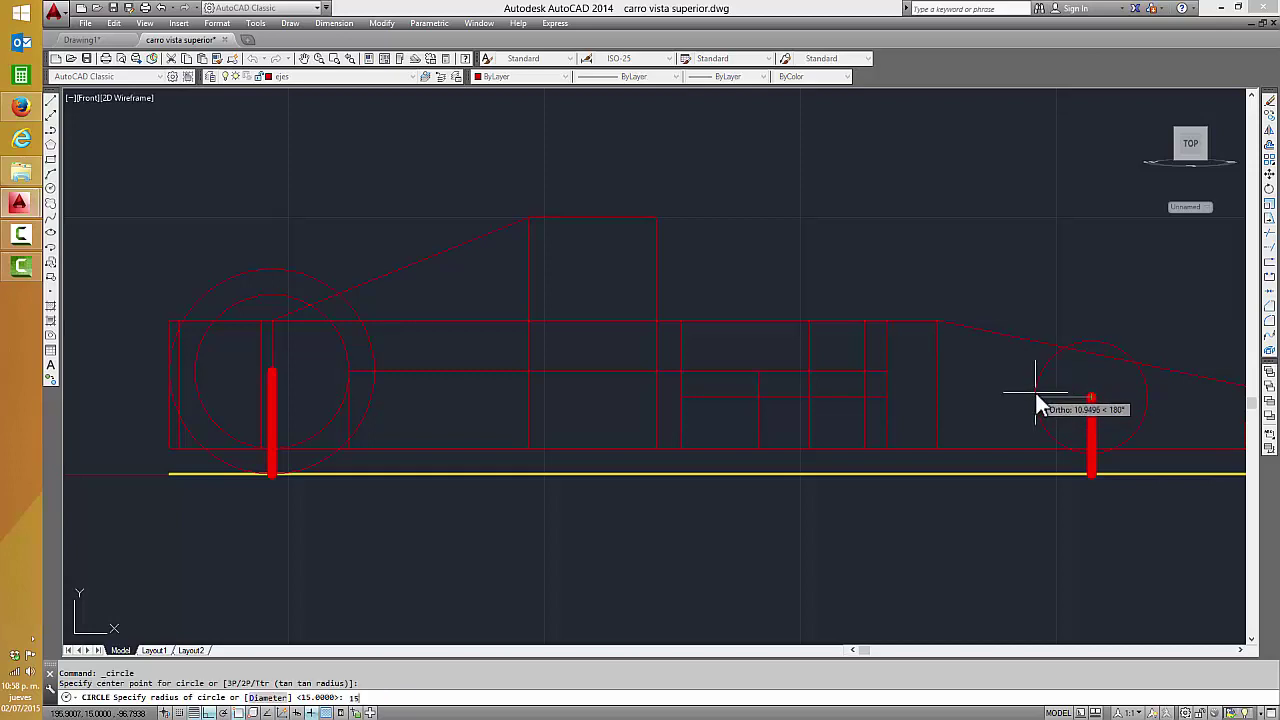
key(Return)
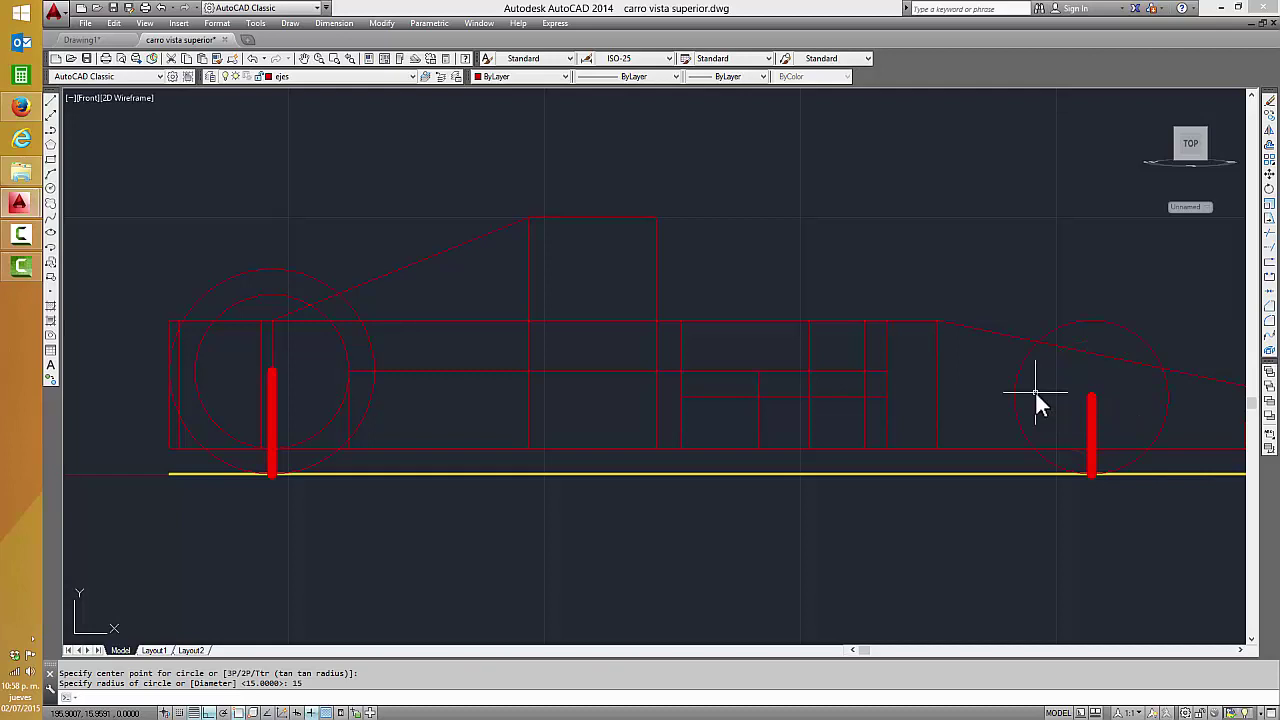
click(55, 190)
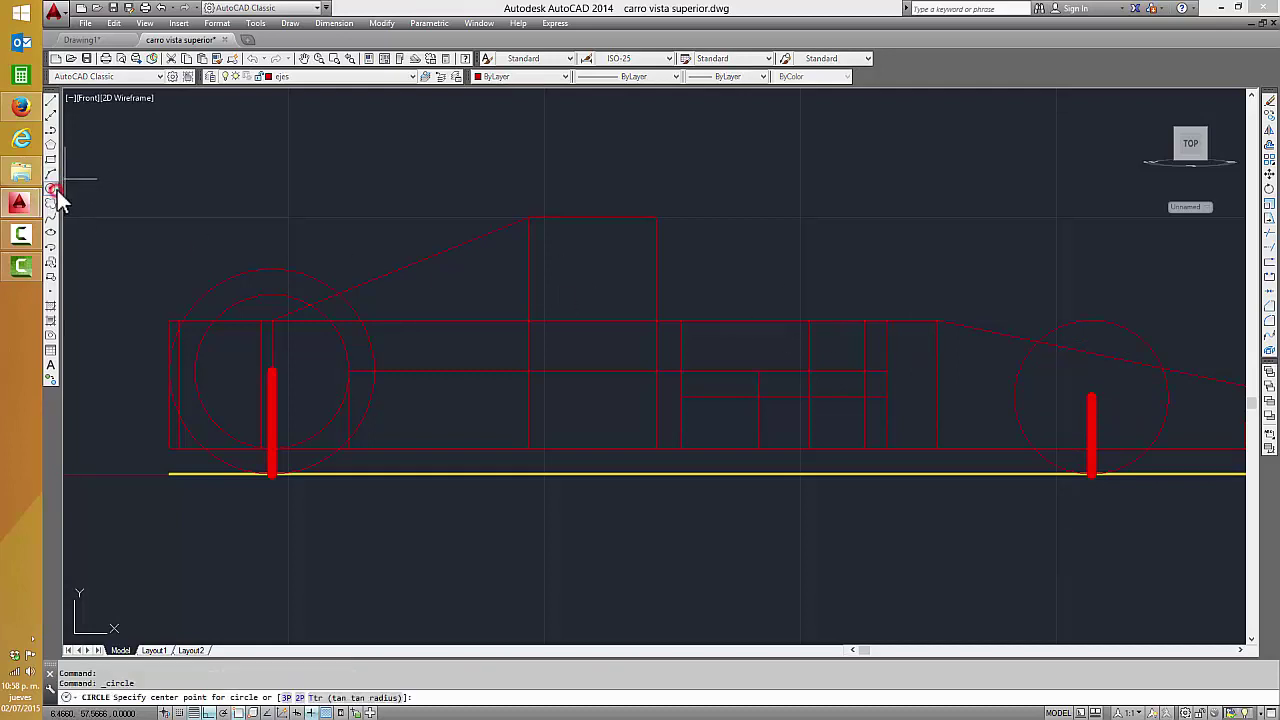
click(1092, 397)
text(10)
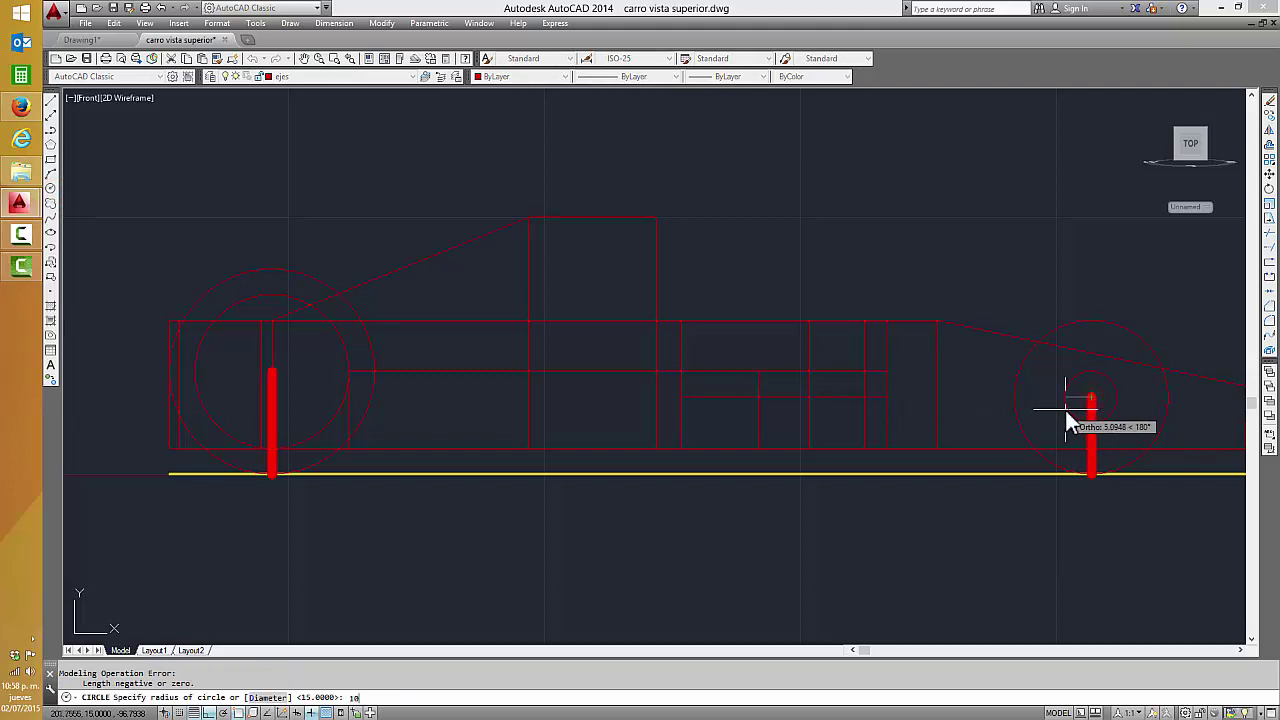
key(Escape)
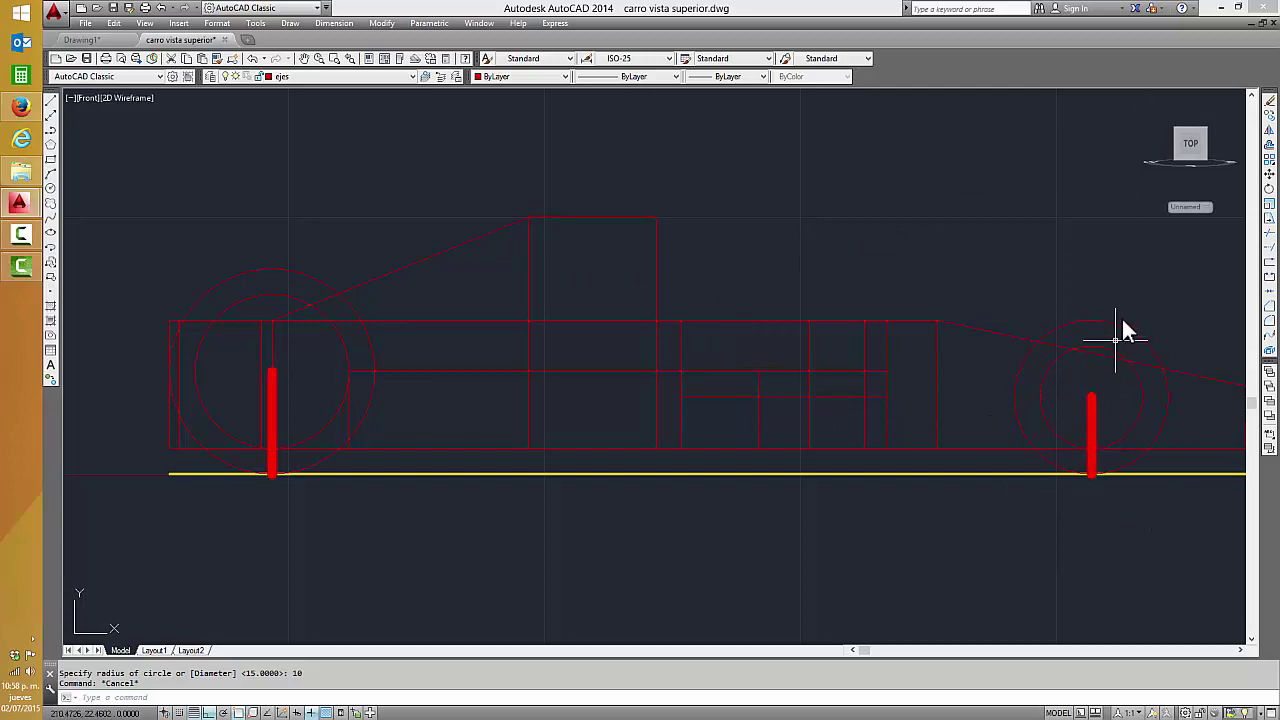
click(1146, 100)
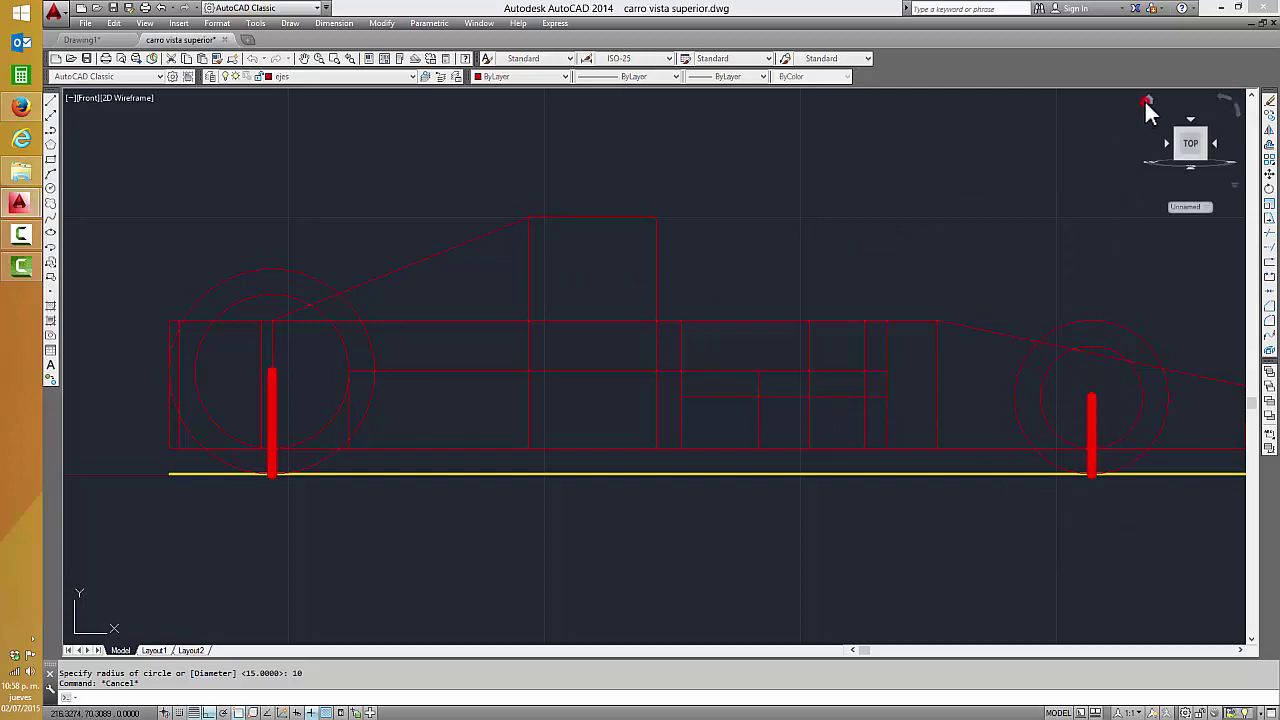
- Select both red posts in the 3D view and move them inward toward the car body
scroll(680, 450, up, 3)
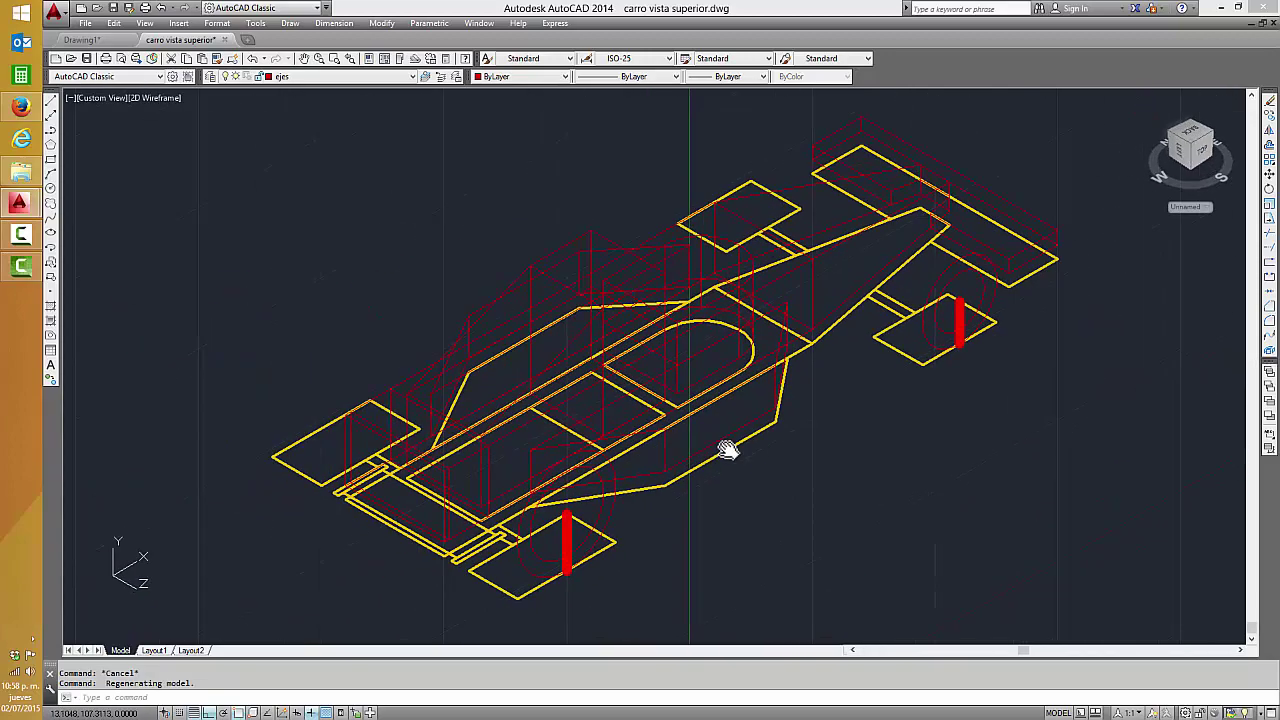
middle_drag(683, 499, 620, 512)
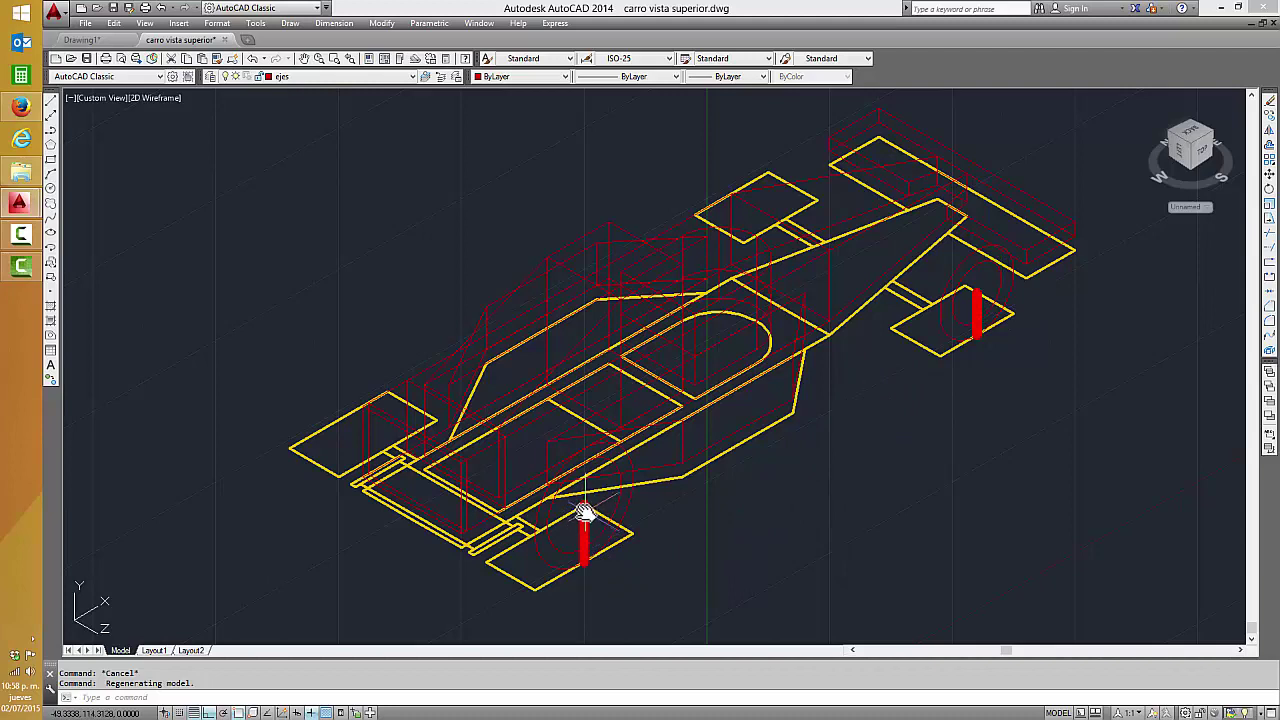
key(Escape)
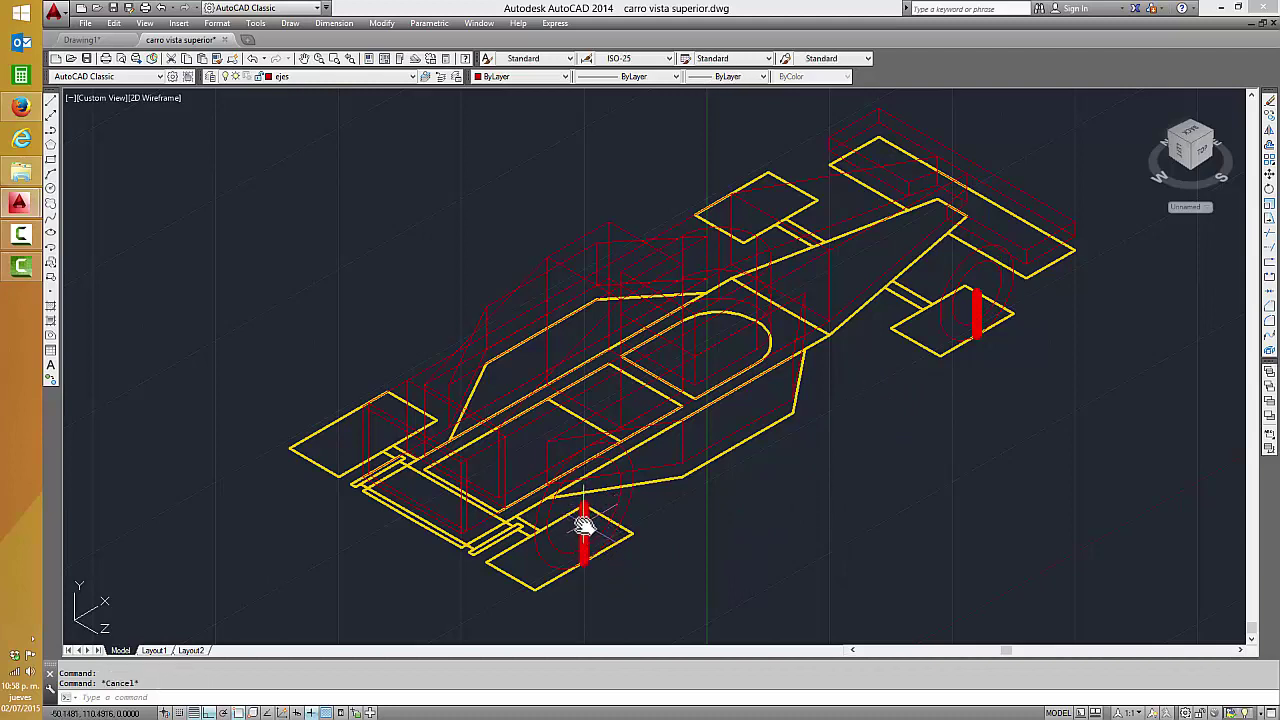
click(585, 527)
key(Escape)
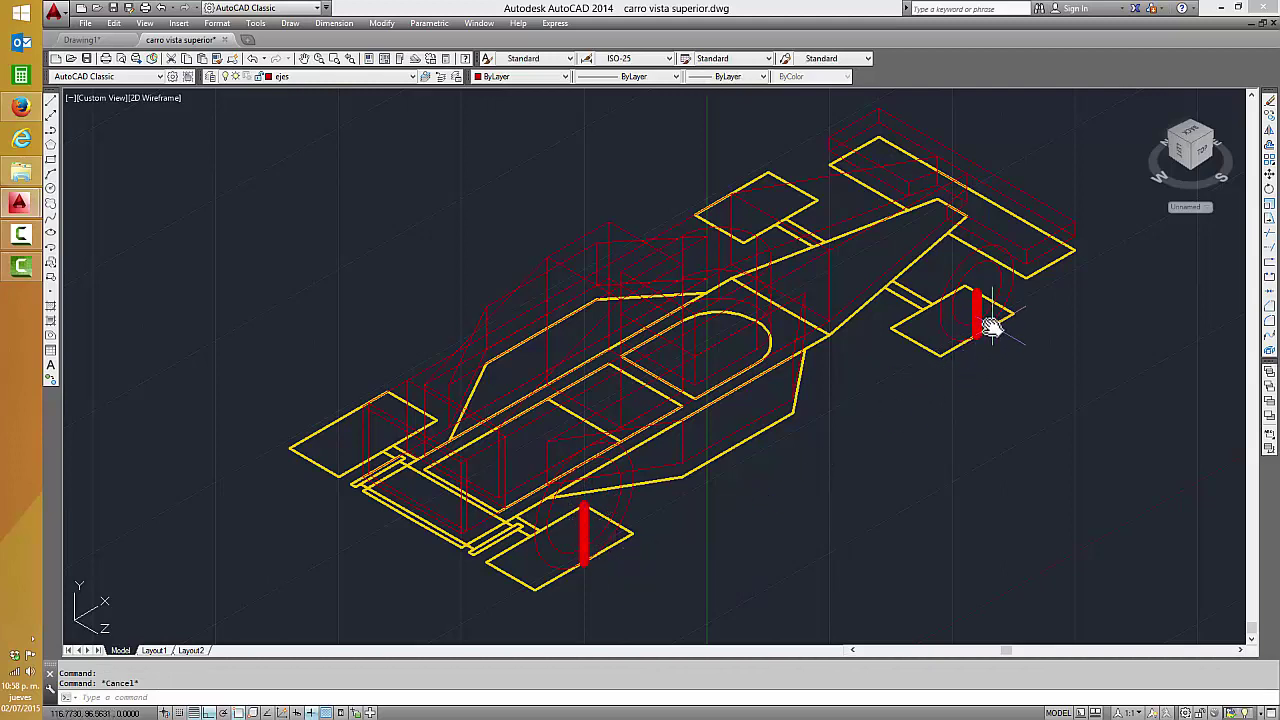
click(977, 305)
click(584, 520)
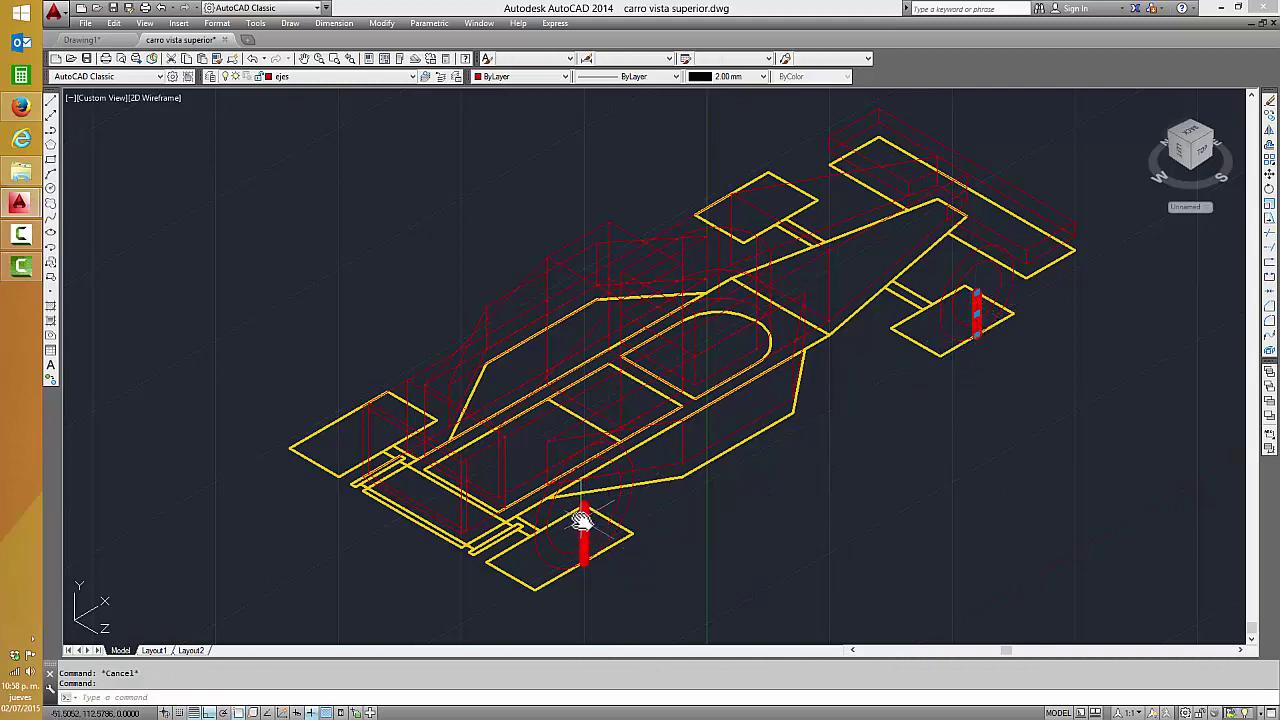
click(1271, 175)
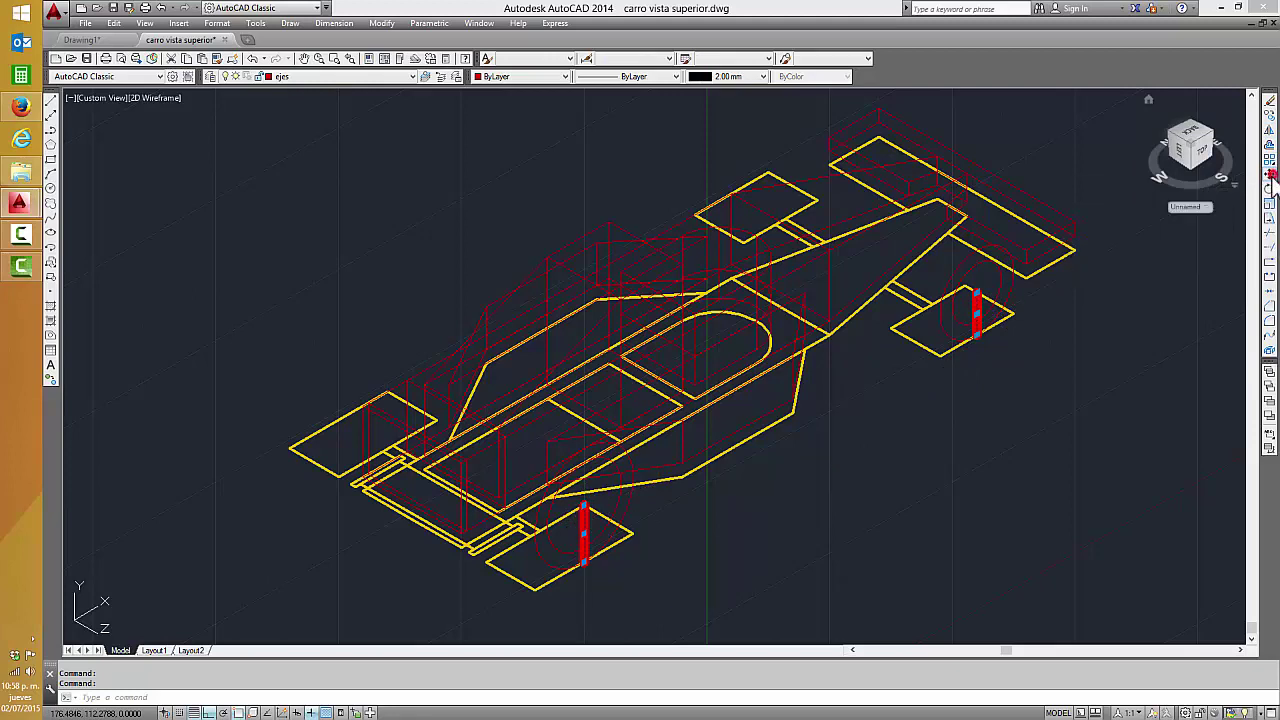
click(975, 336)
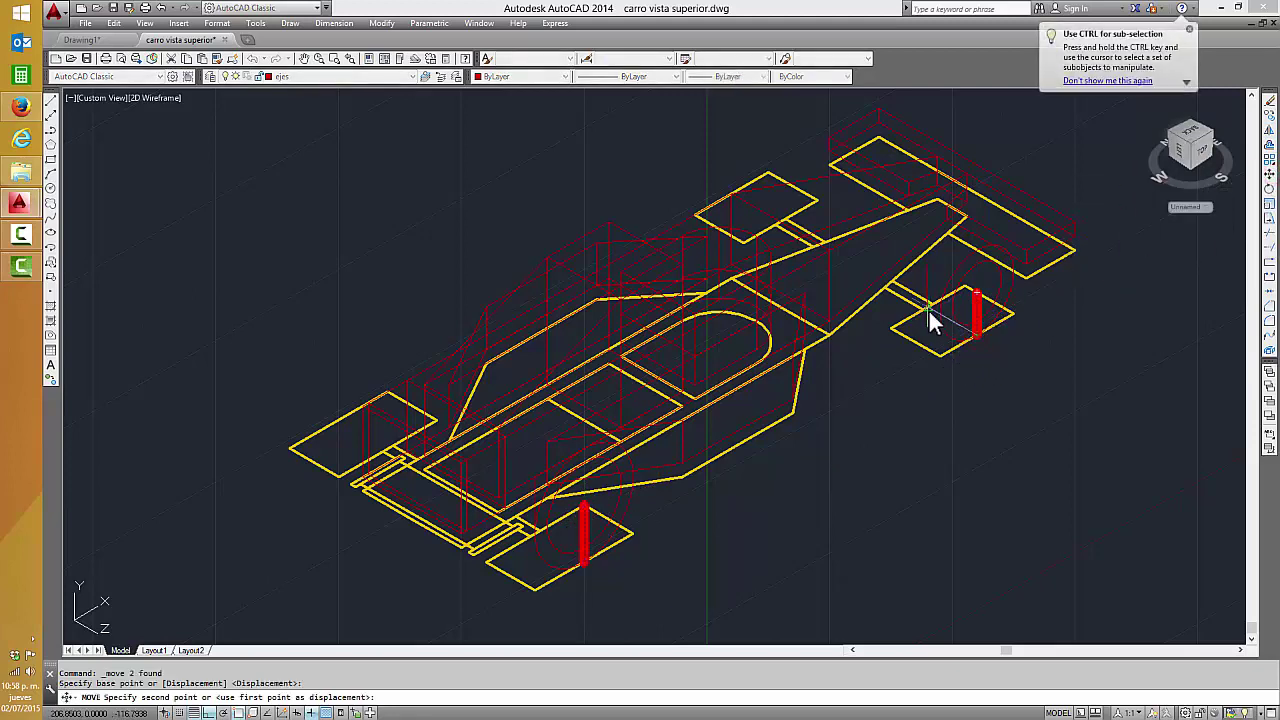
key(Escape)
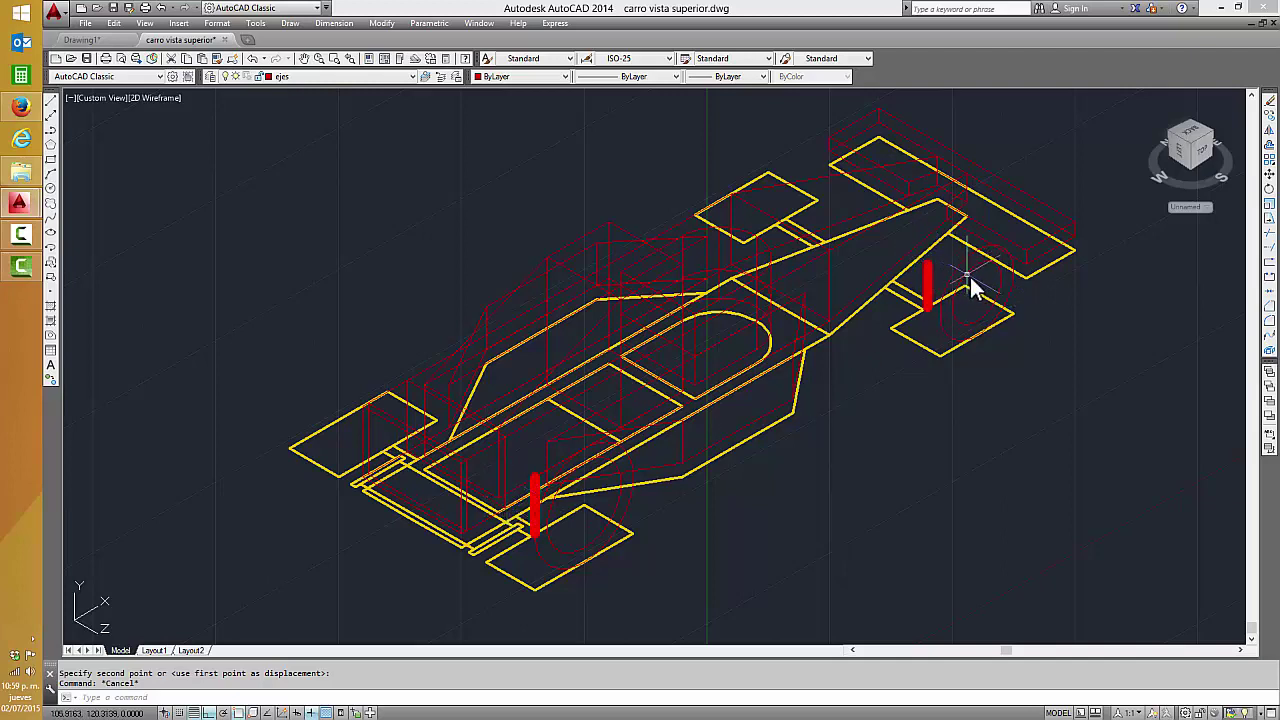
- Clear the command prompt and begin typing the EXTRUDE command
key(Escape)
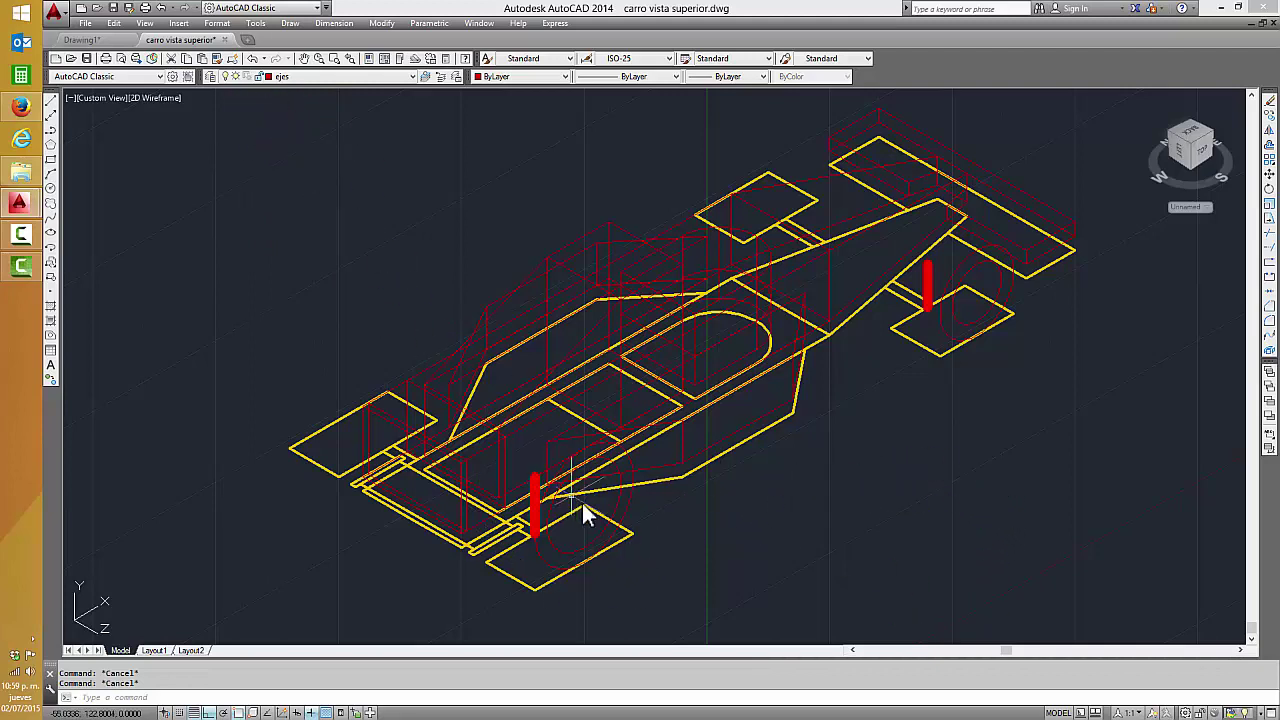
key(Escape)
text(e)
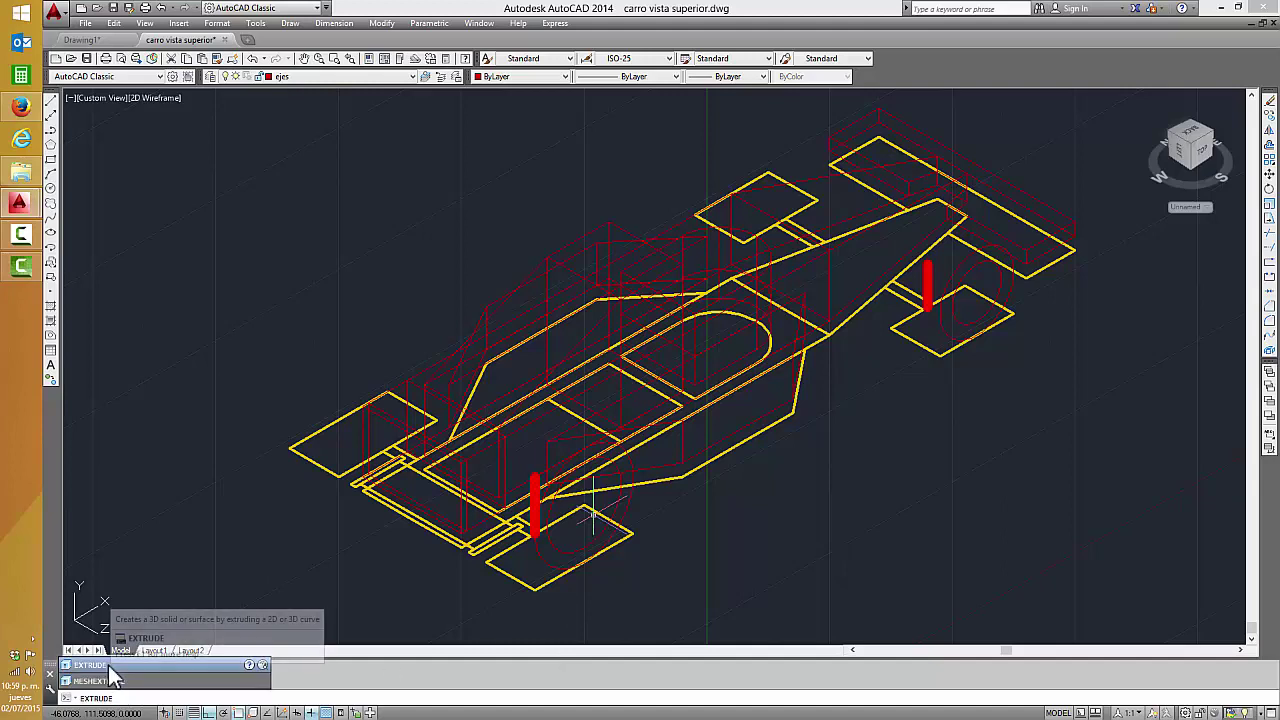
- Extrude the front wheel circle into a solid with height -20
key(Escape)
key(Escape)
click(294, 22)
mouse_move(314, 39)
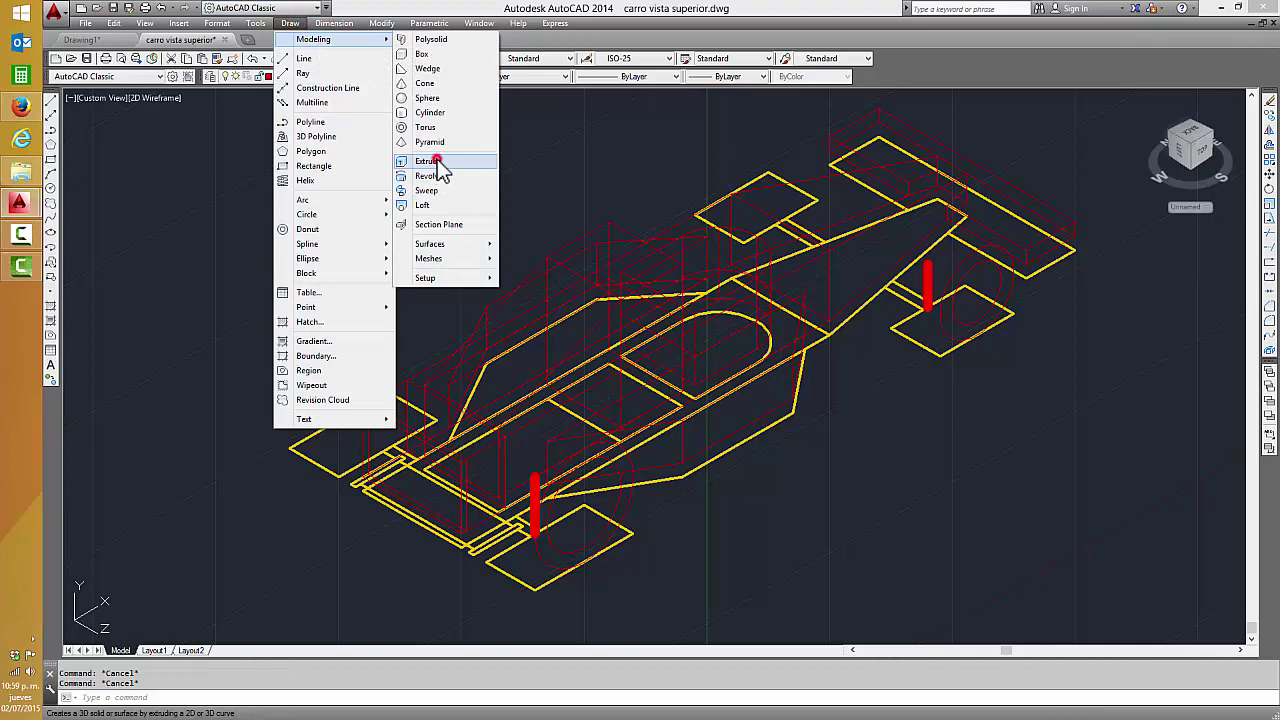
click(430, 162)
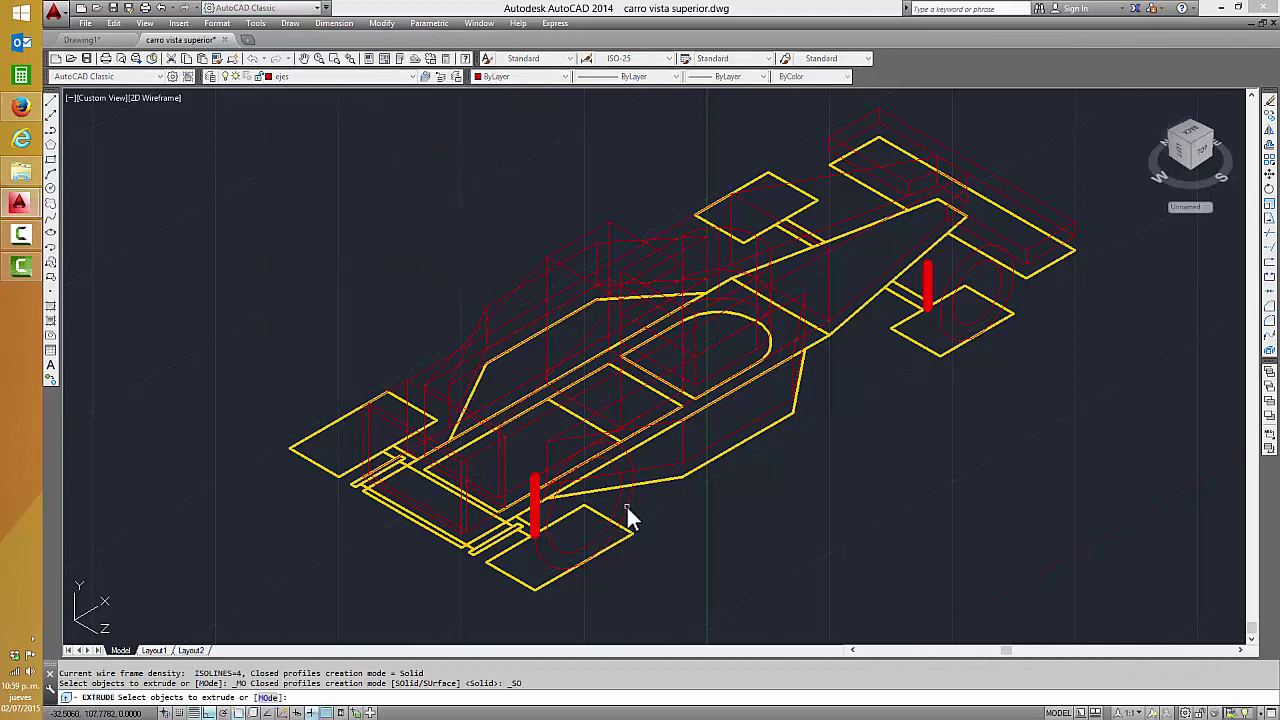
click(627, 505)
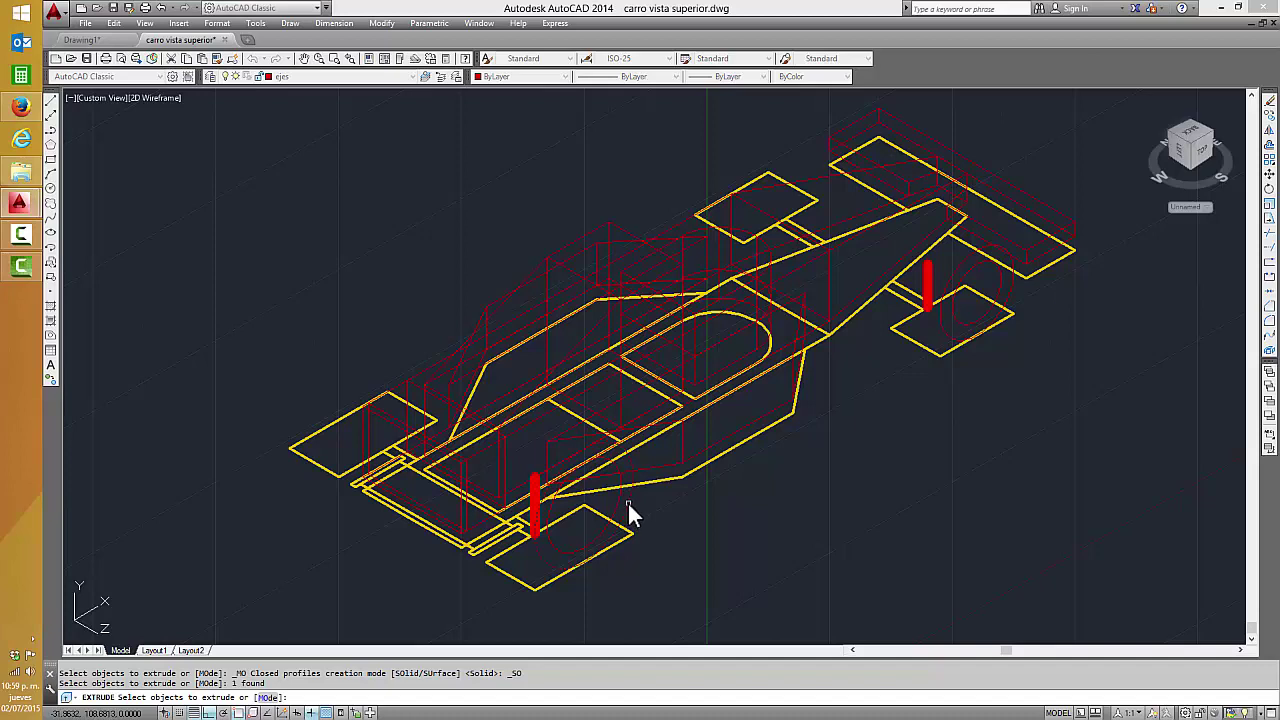
click(627, 503)
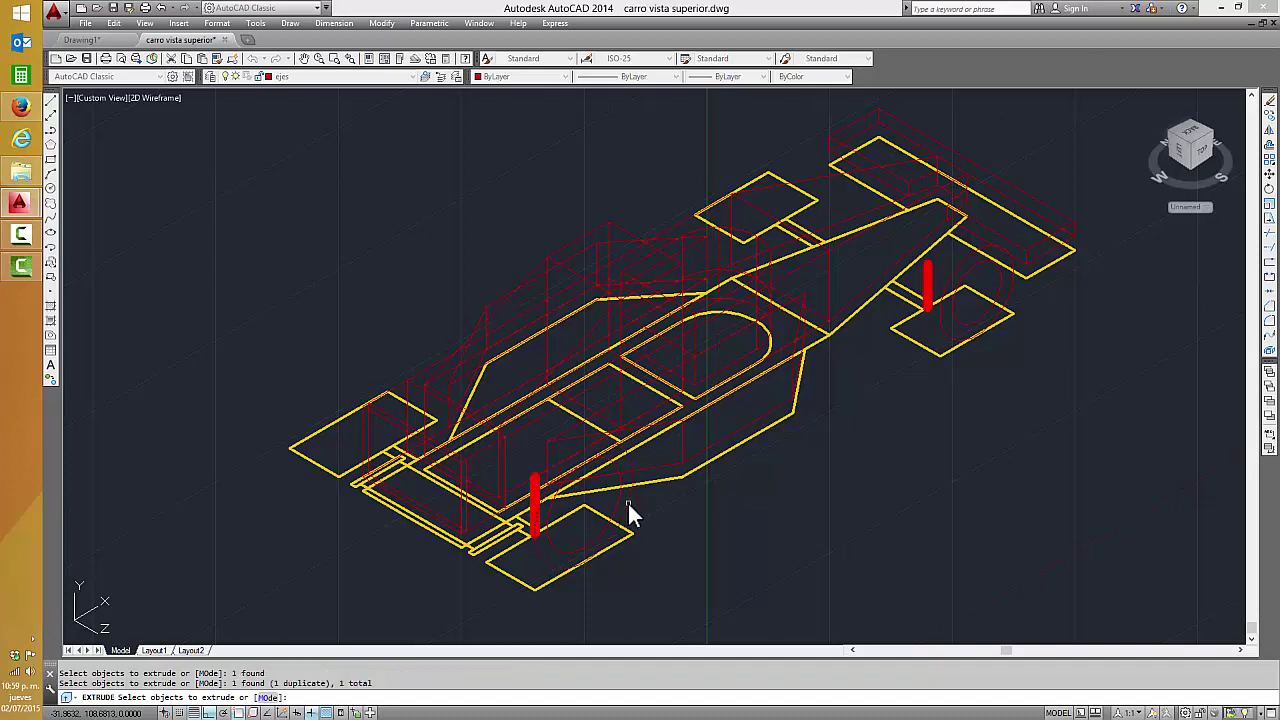
key(Return)
text(-20)
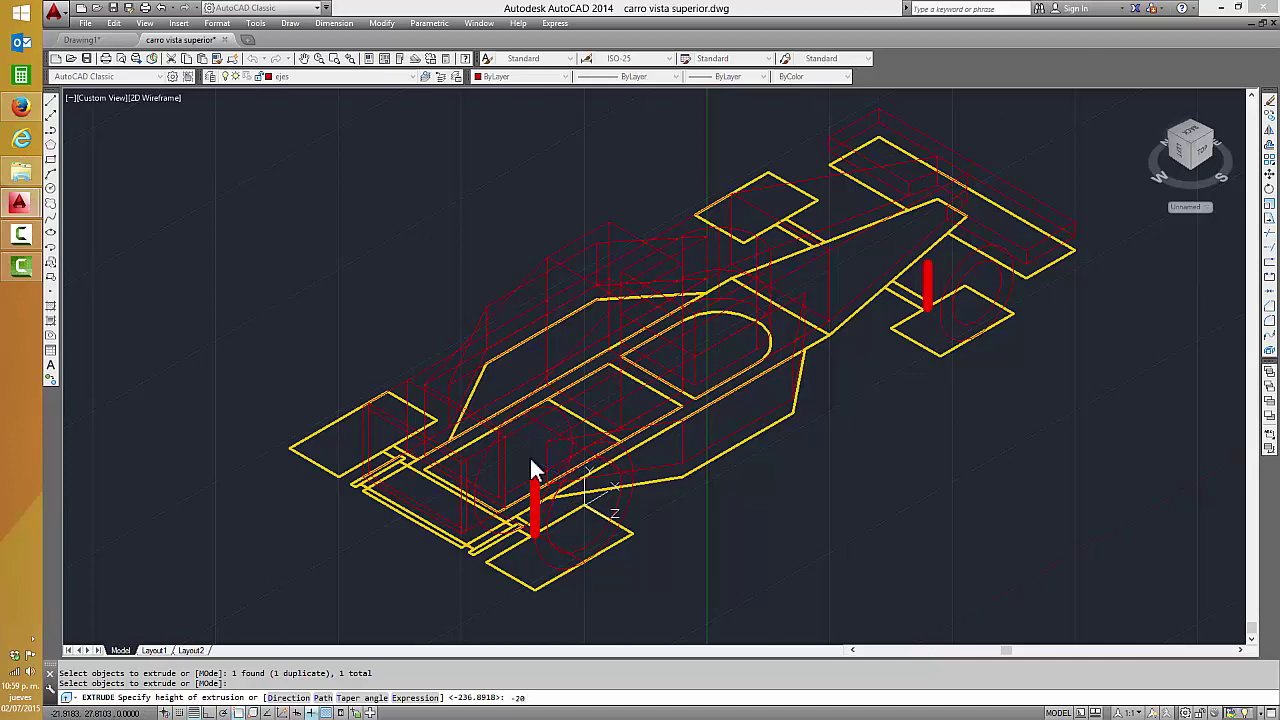
key(Return)
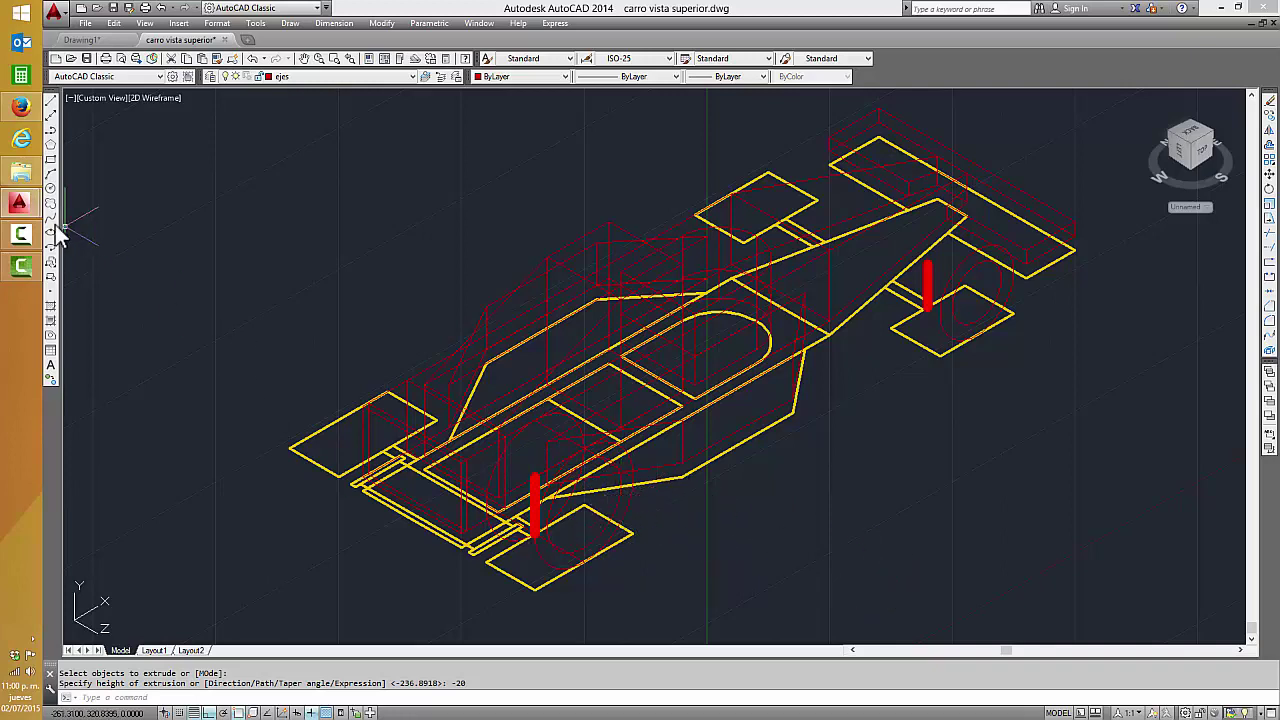
- Extrude the second front-wheel circle into a solid with height -10
click(290, 23)
mouse_move(313, 39)
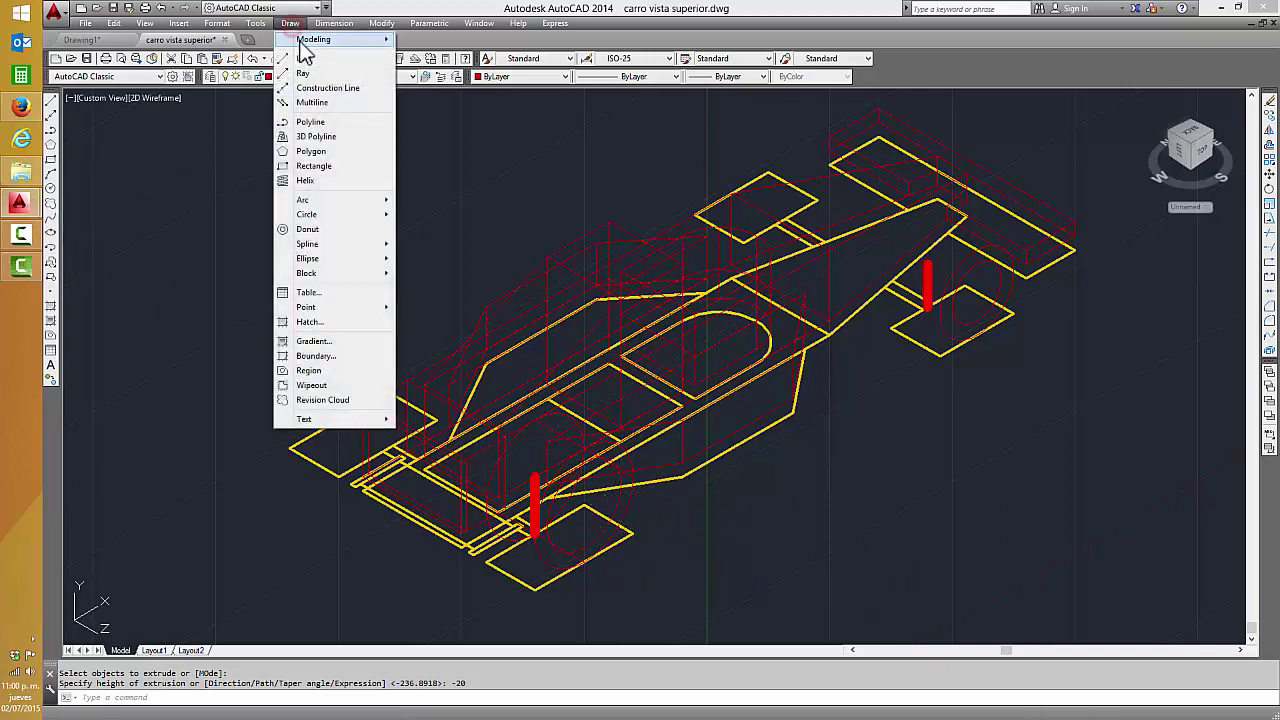
click(450, 162)
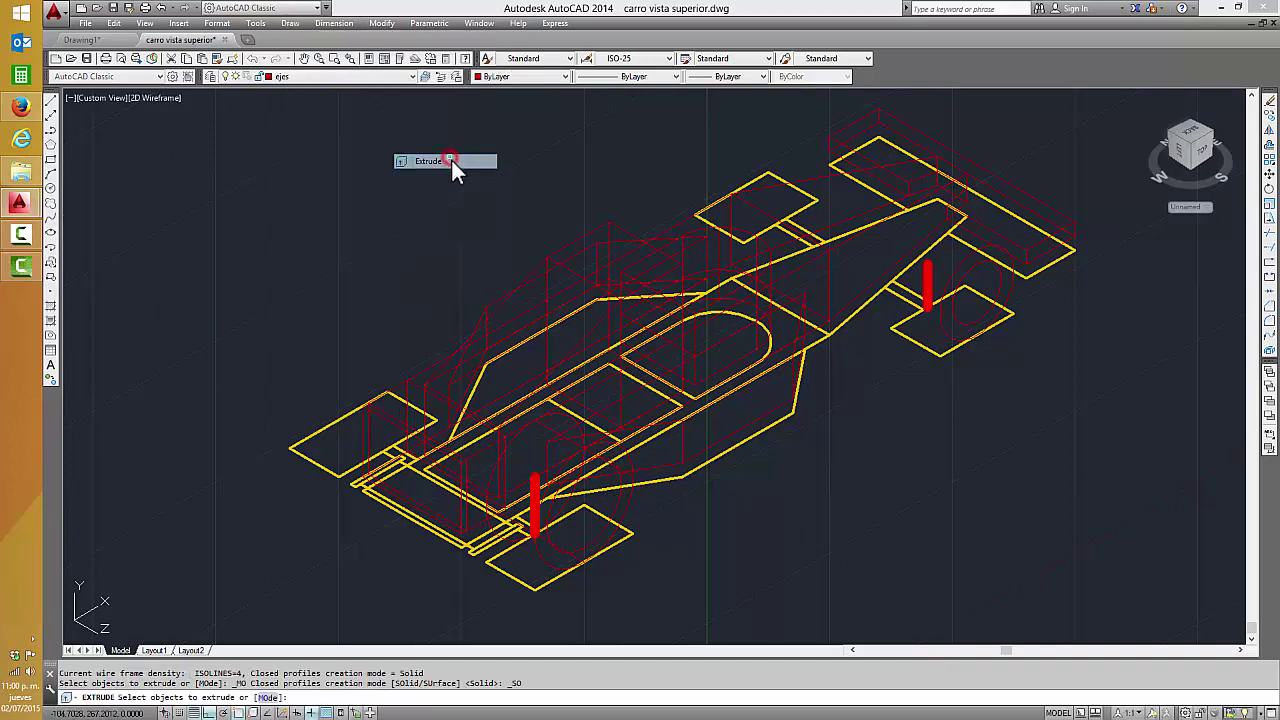
click(618, 512)
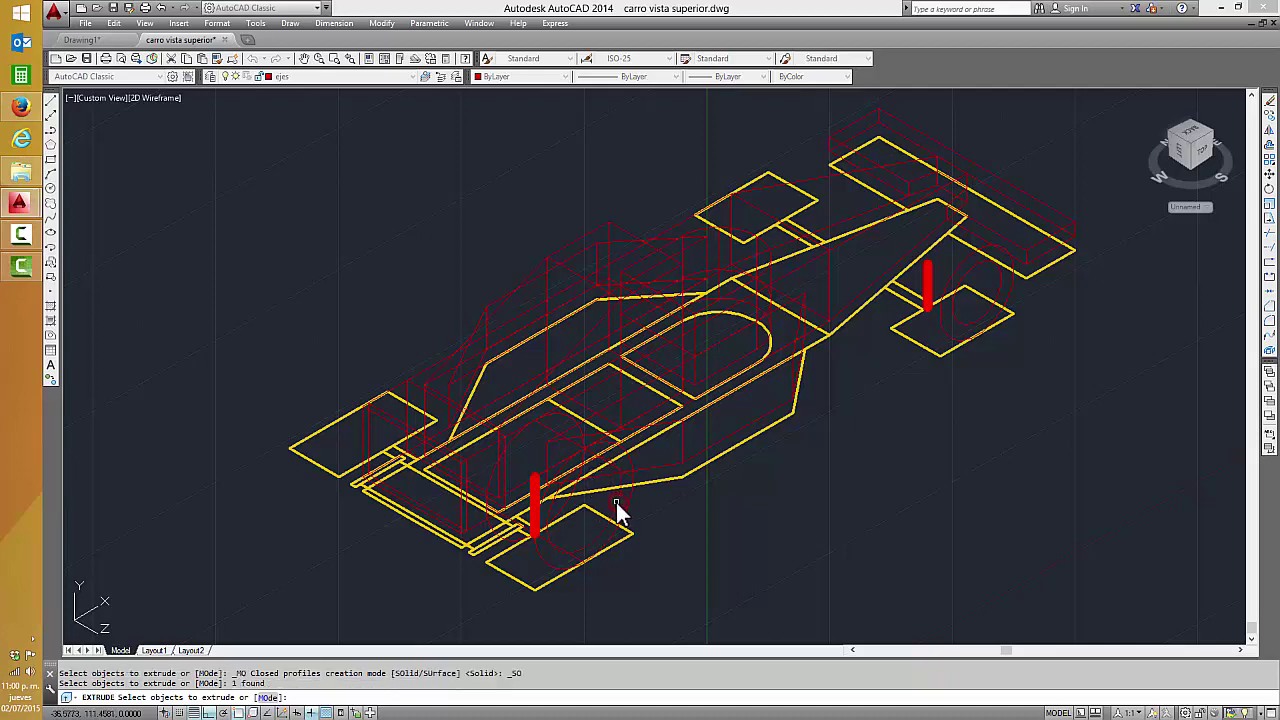
key(Return)
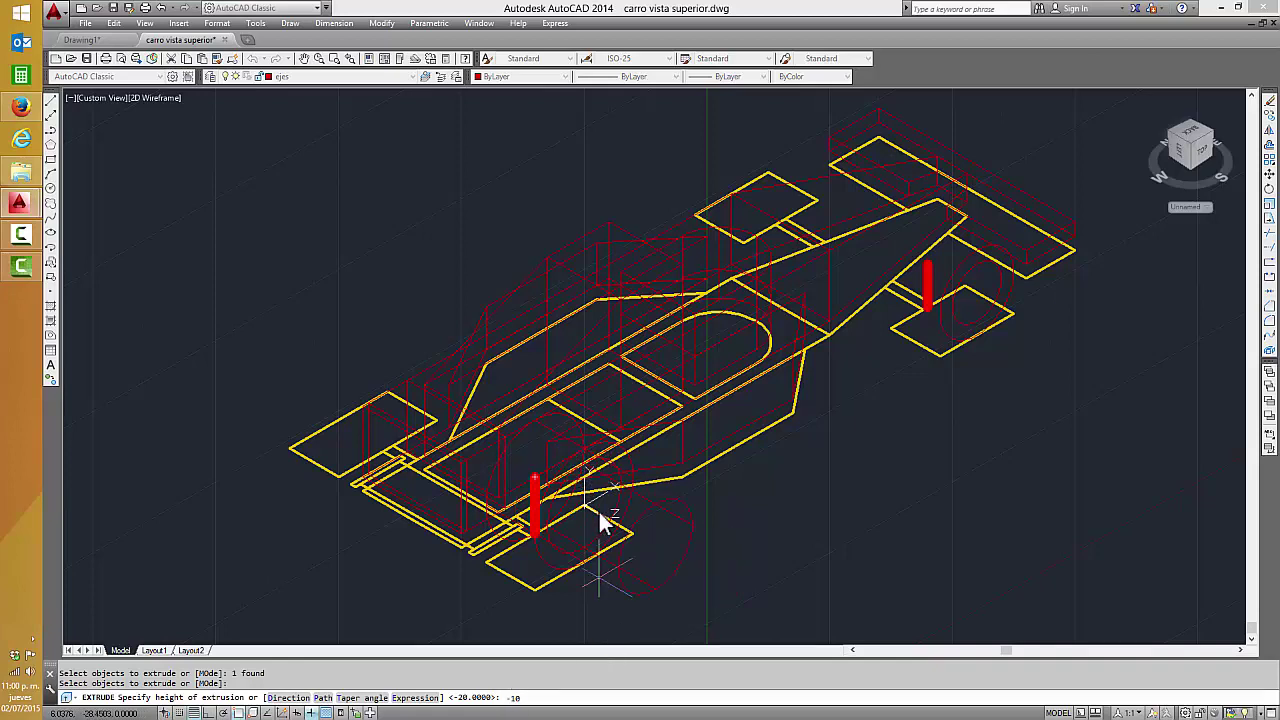
key(Return)
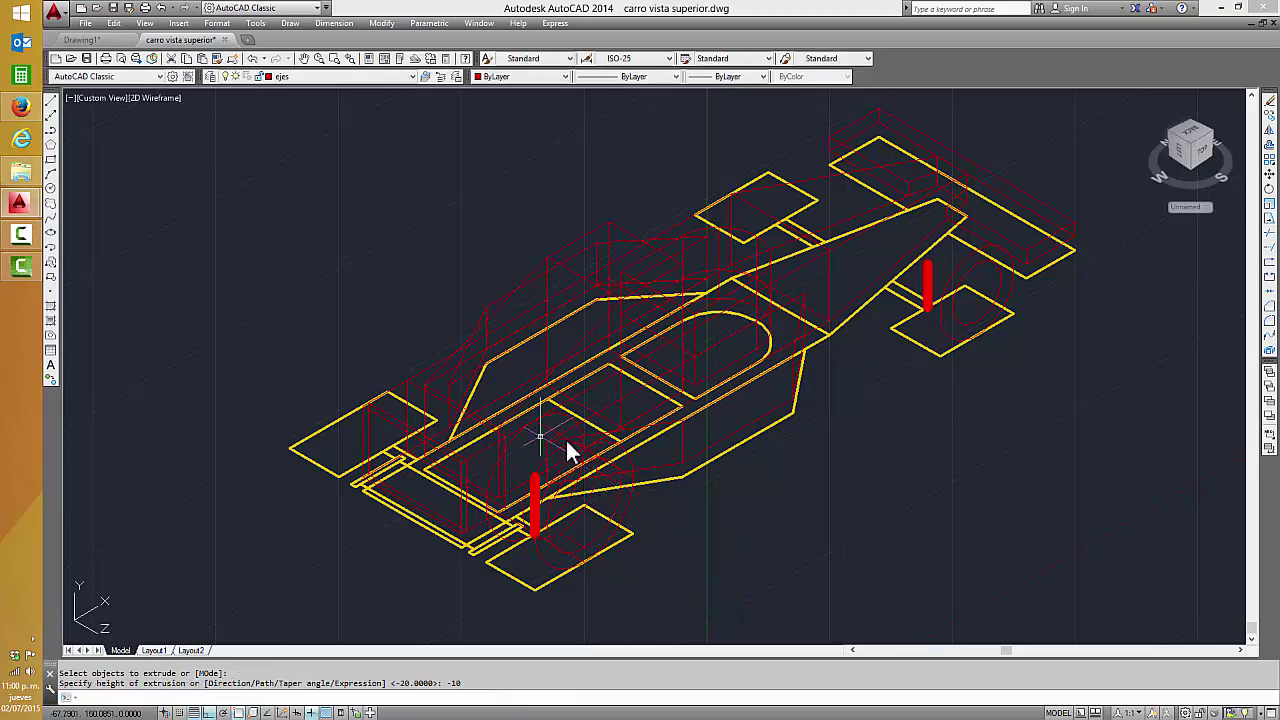
key(Escape)
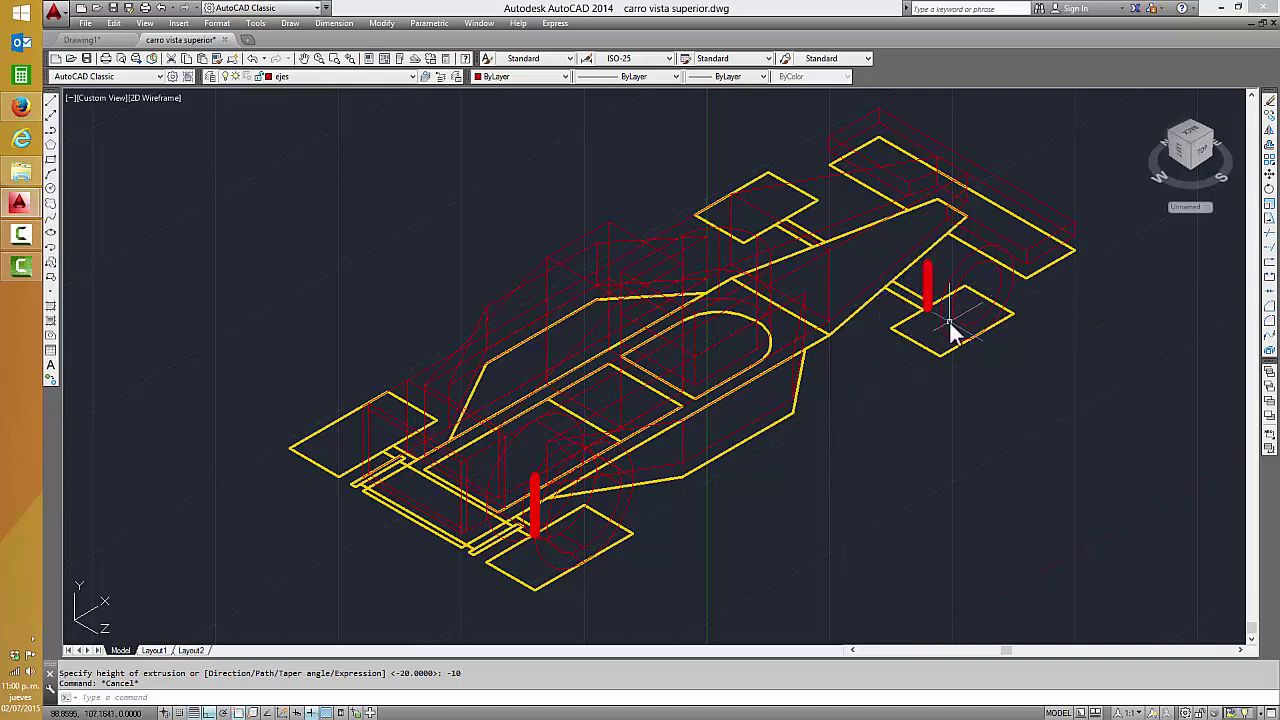
- Extrude the first rear wheel circle to a height of -20
key(Return)
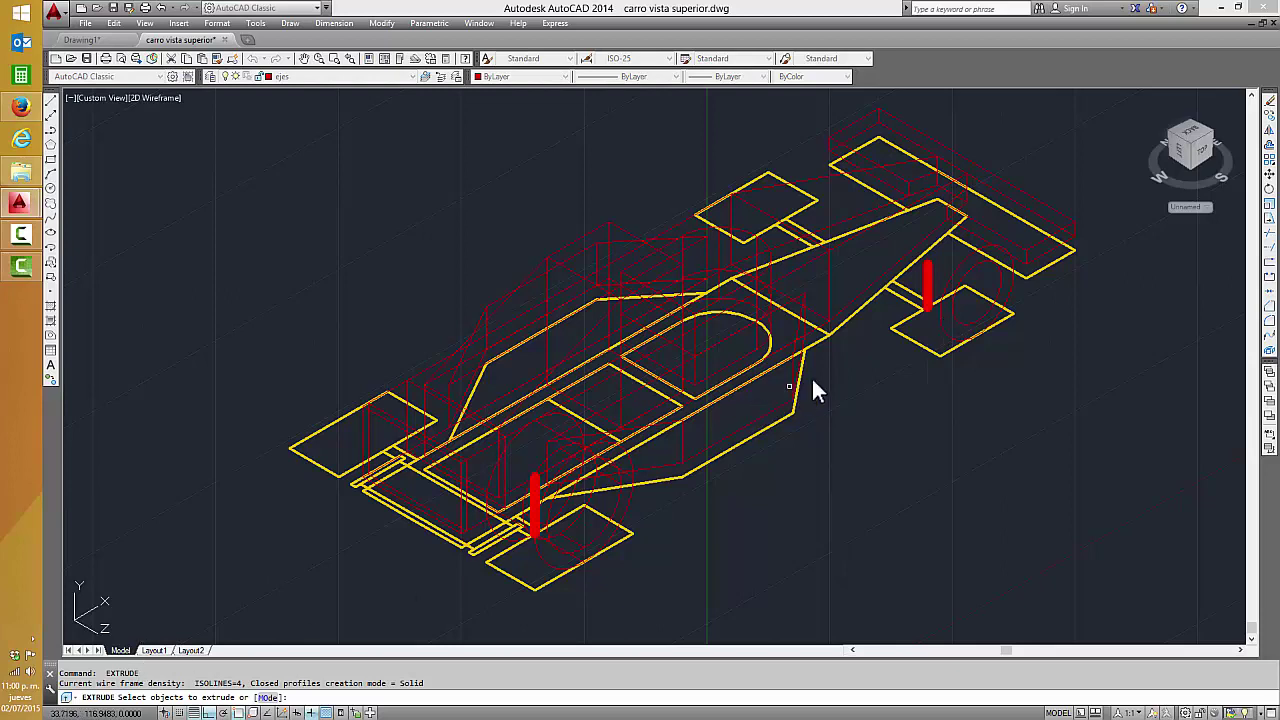
click(938, 315)
key(Return)
text(-20)
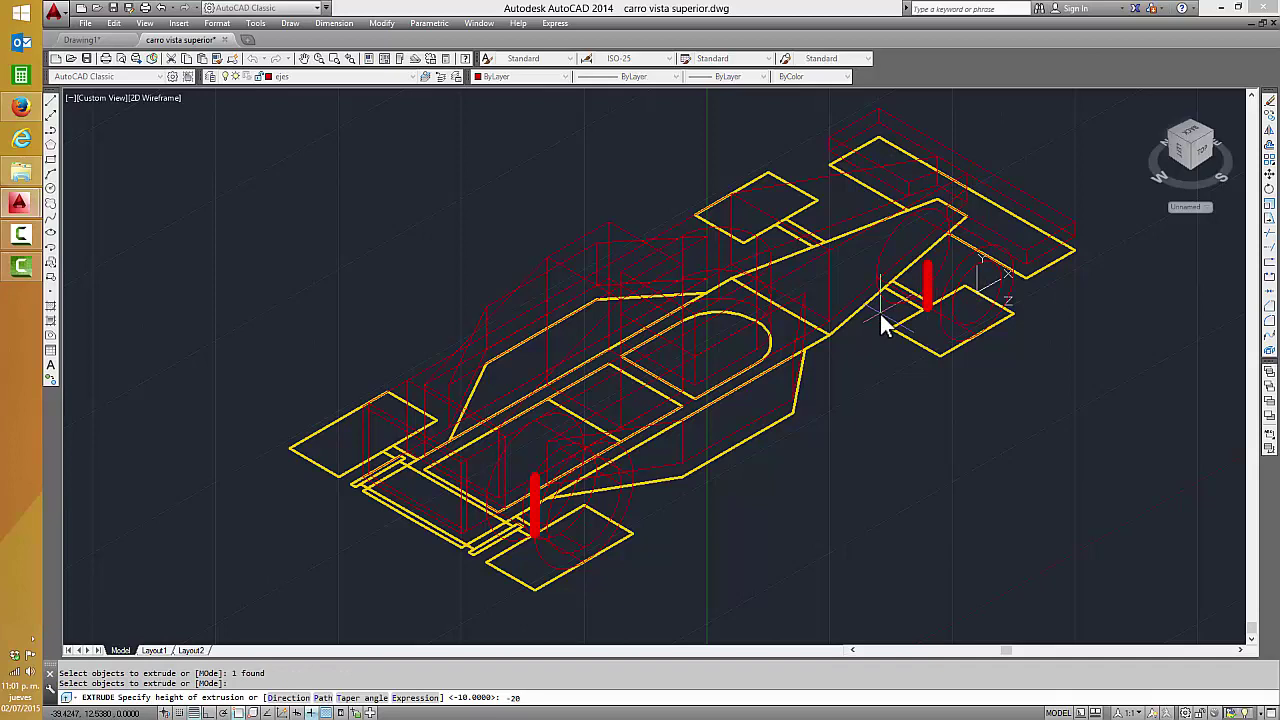
key(Return)
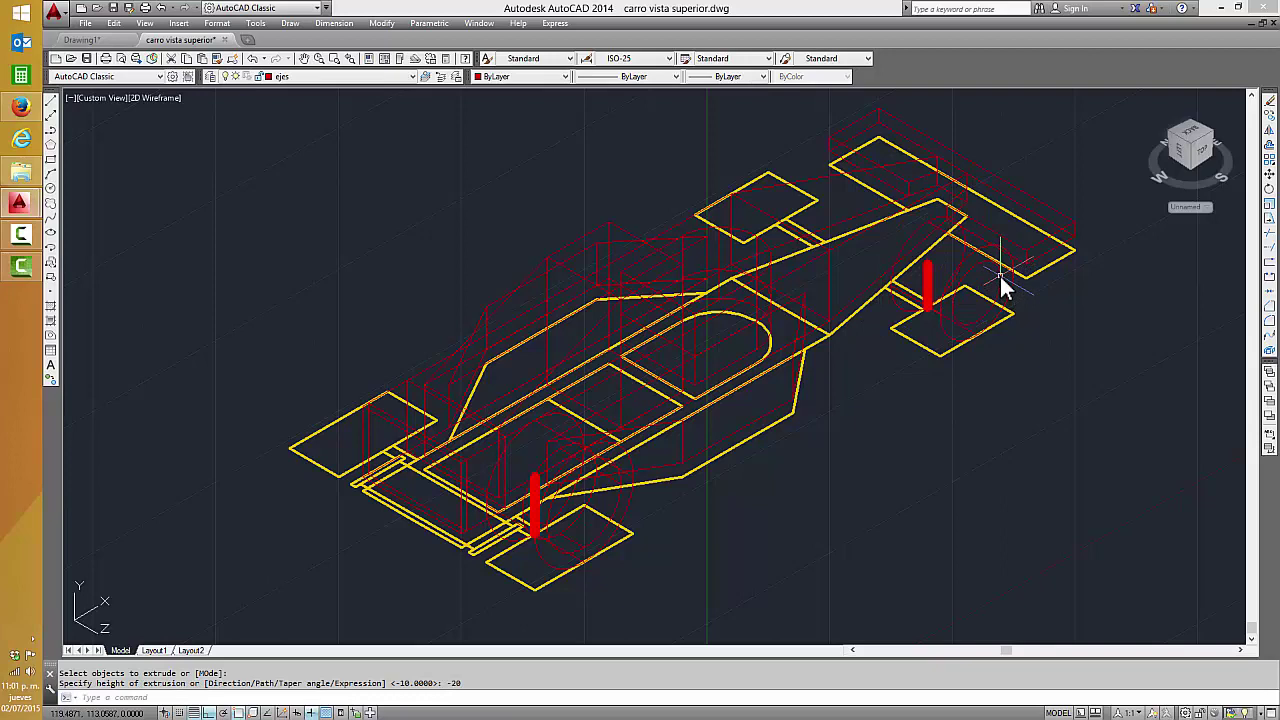
mouse_move(1003, 284)
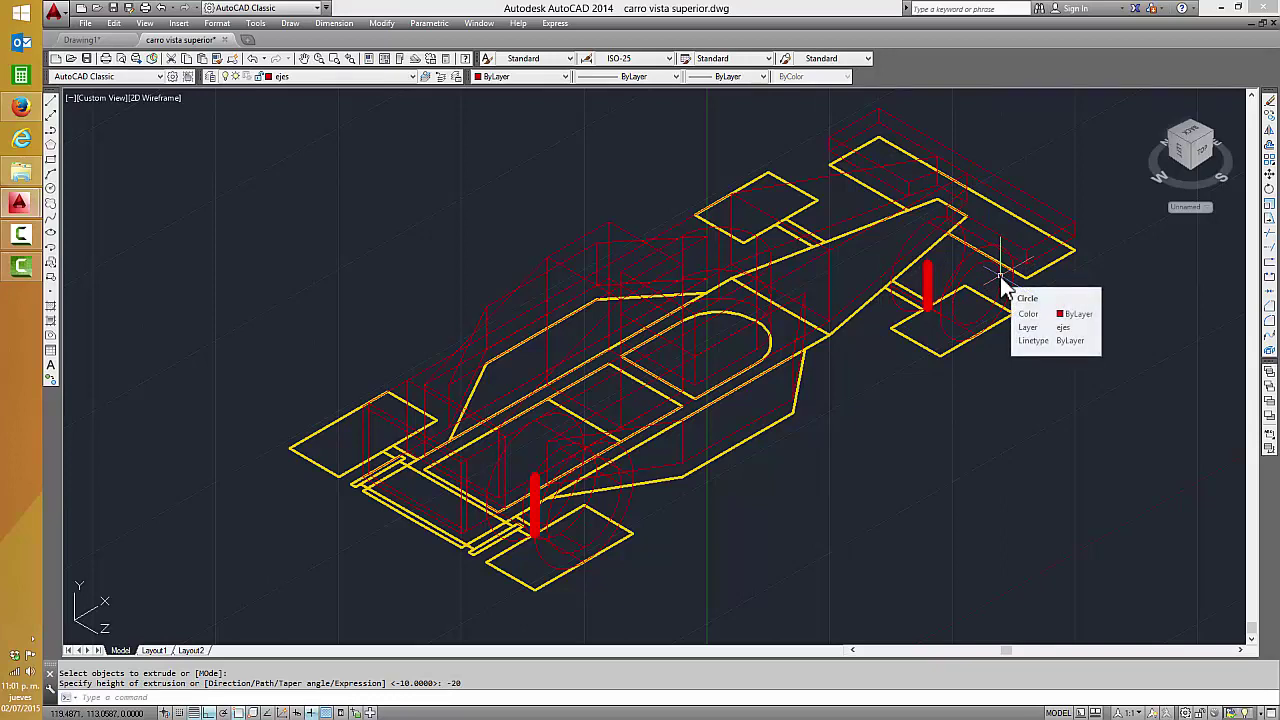
- Extrude the other rear wheel circle to -10 and shade the car as solid red
key(Return)
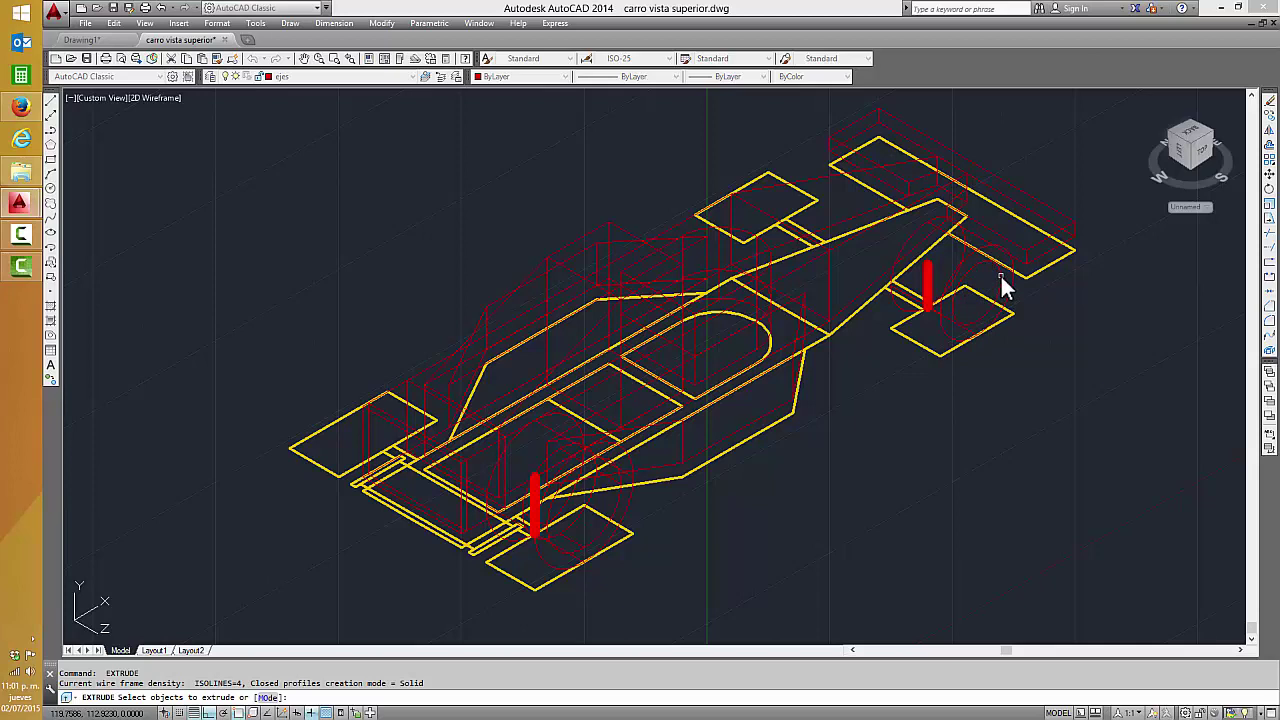
click(1002, 278)
key(Return)
text(-10)
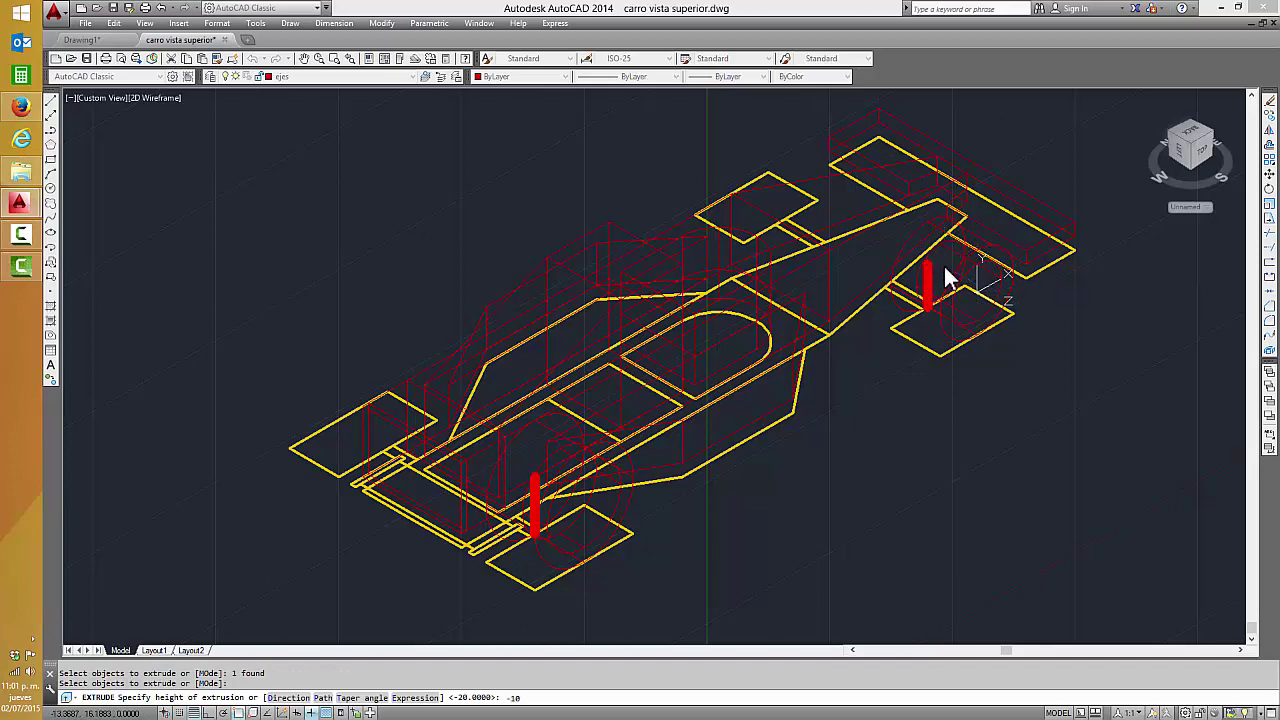
key(Return)
key(Escape)
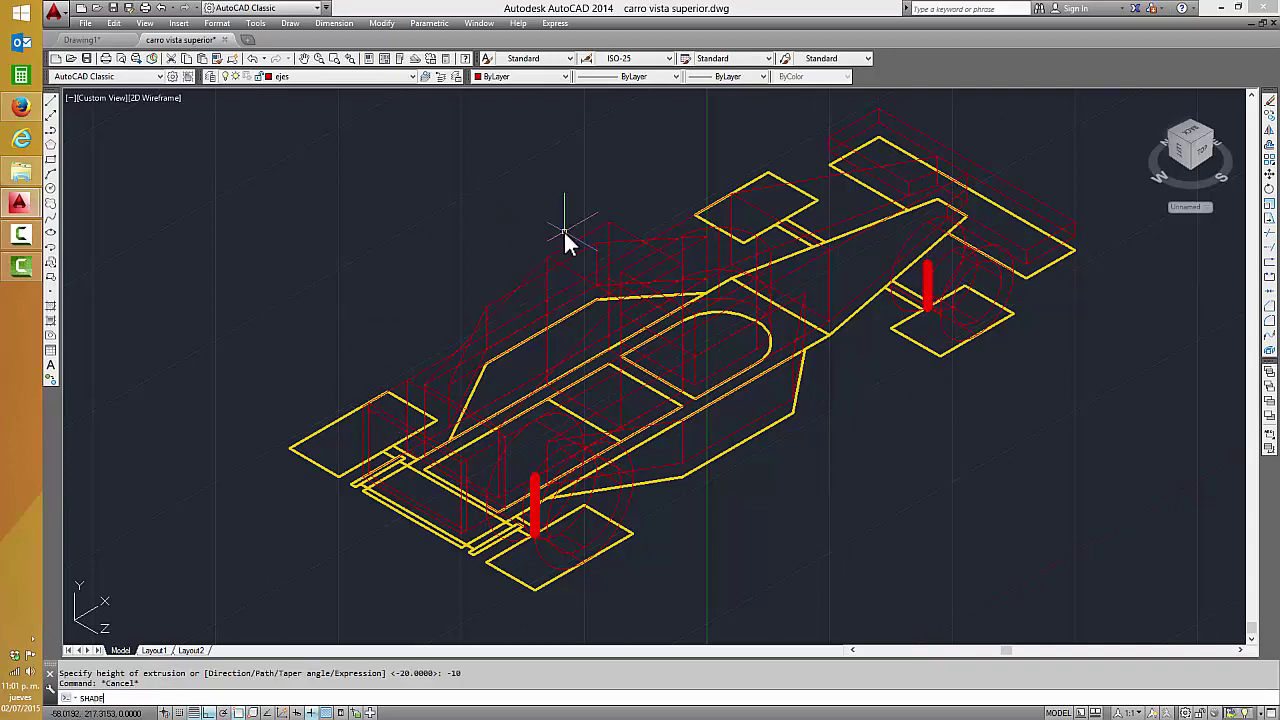
key(Return)
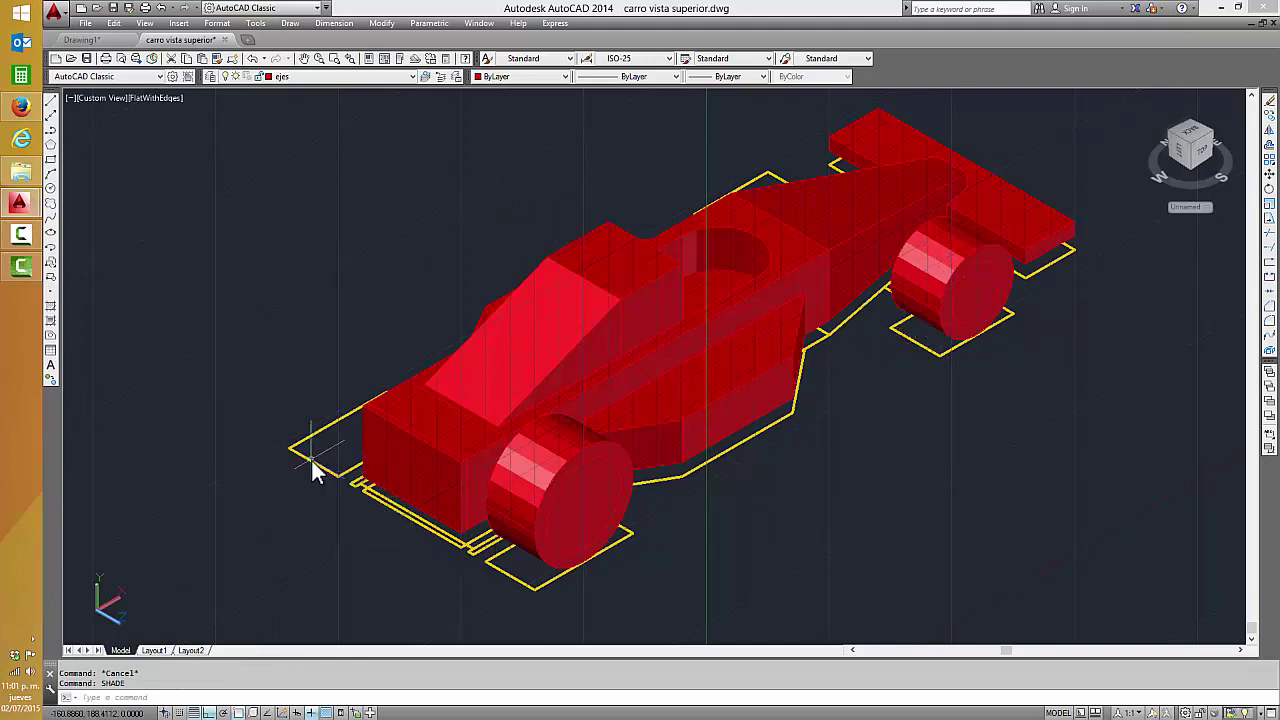
- Regenerate the drawing display with REGEN
text(REGEN)
key(Return)
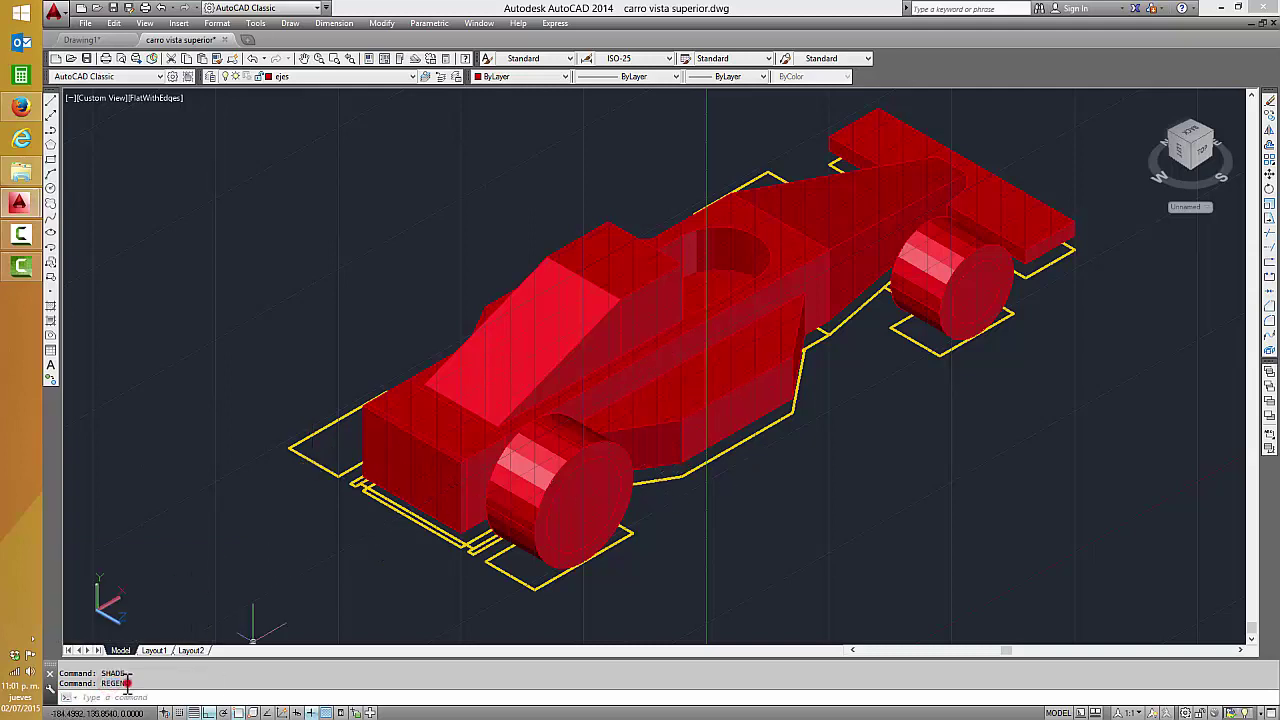
key(Escape)
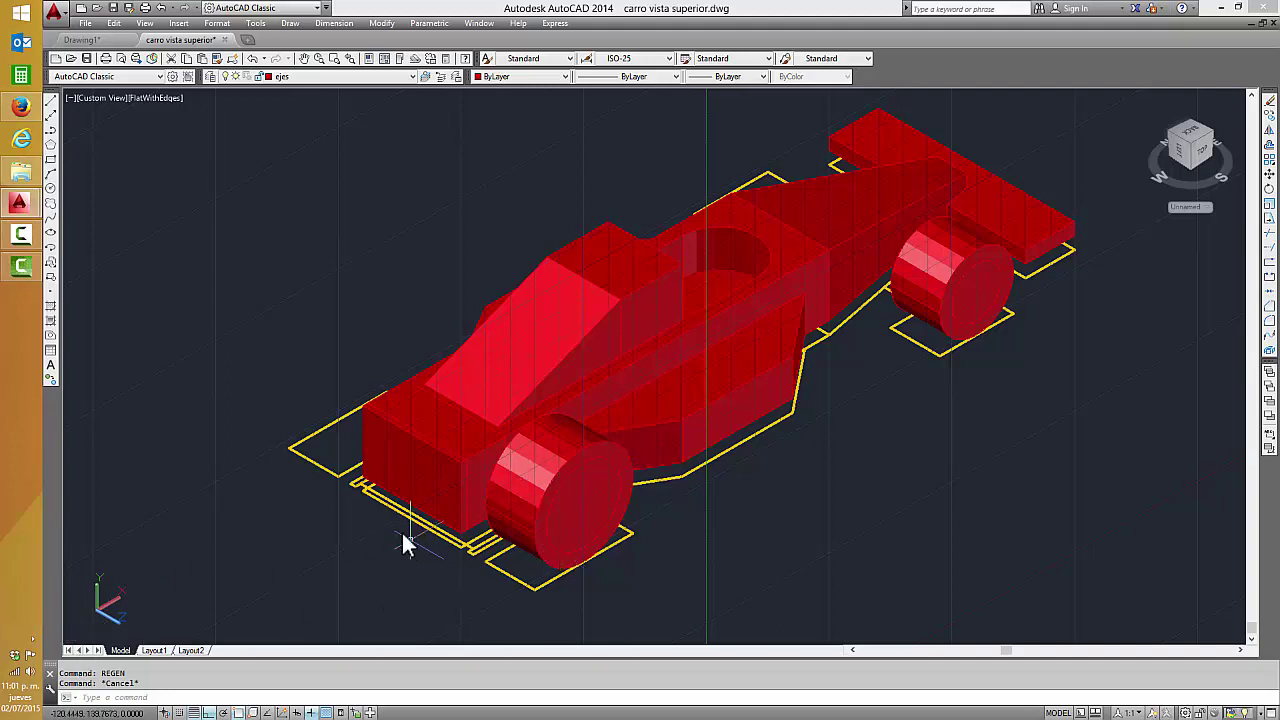
key(Escape)
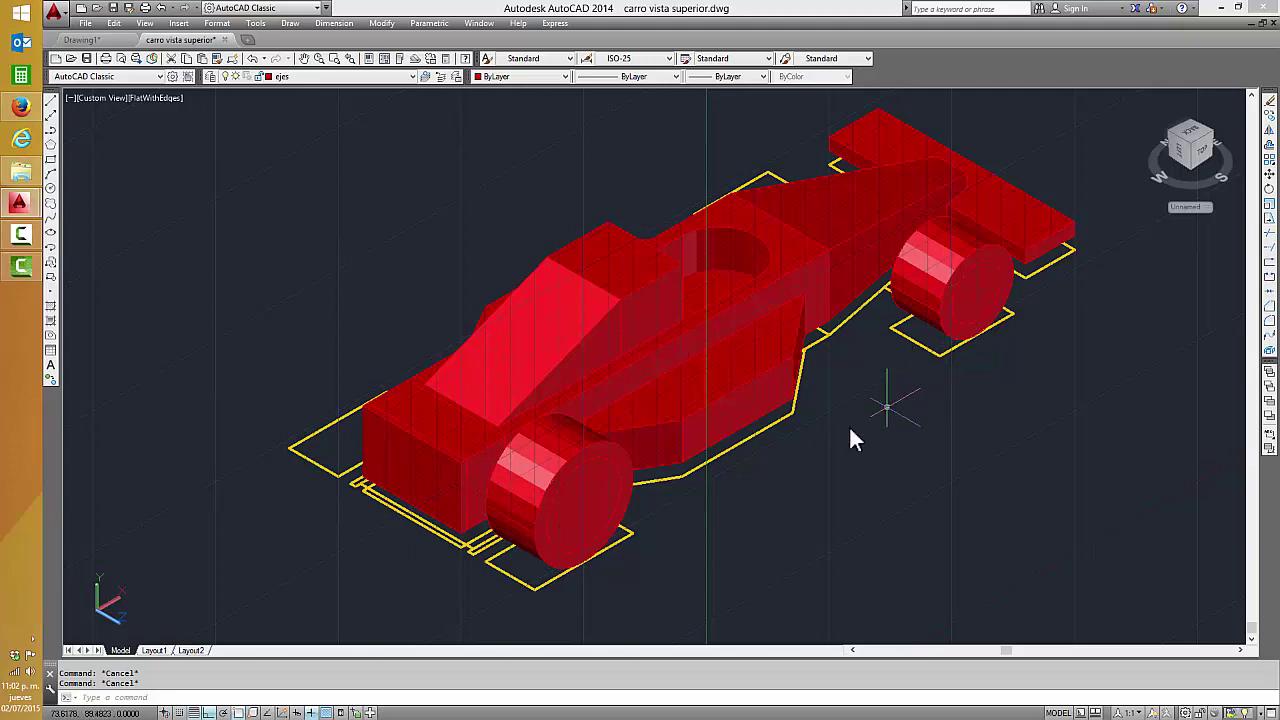
- Check the front wheel solid, then bring up the Modify solid editing commands
click(586, 470)
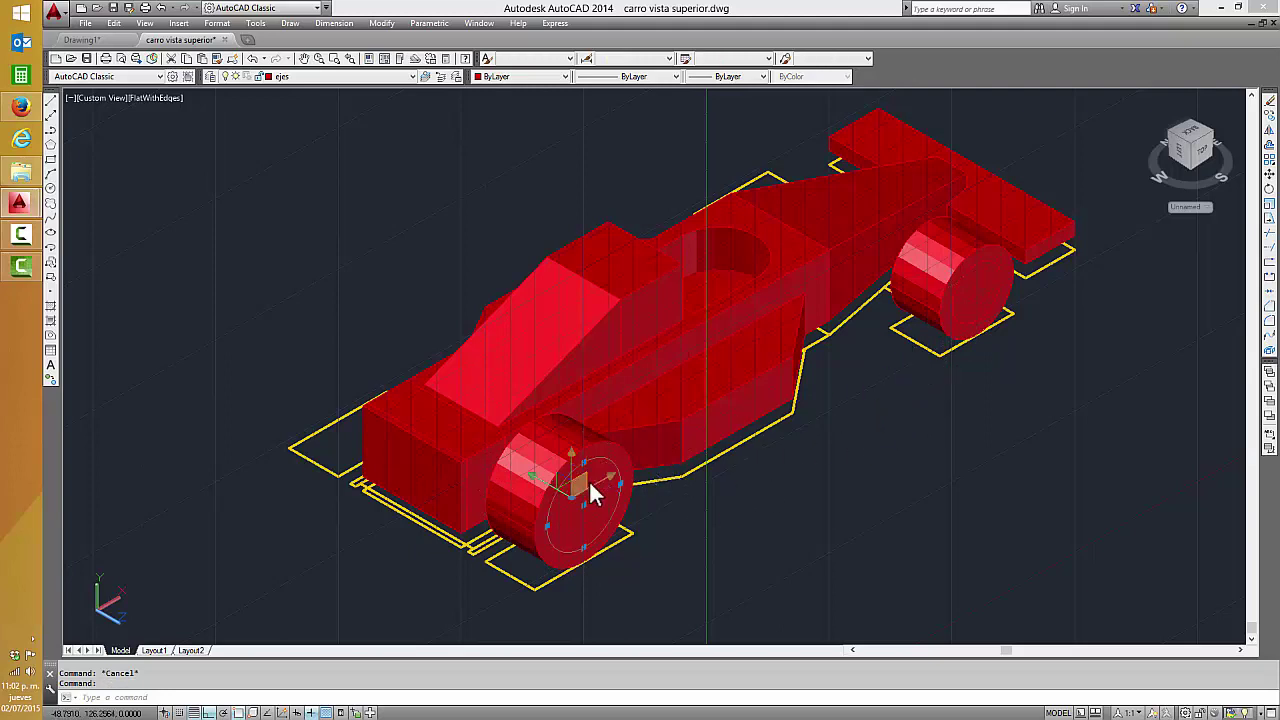
key(Escape)
click(612, 495)
key(Escape)
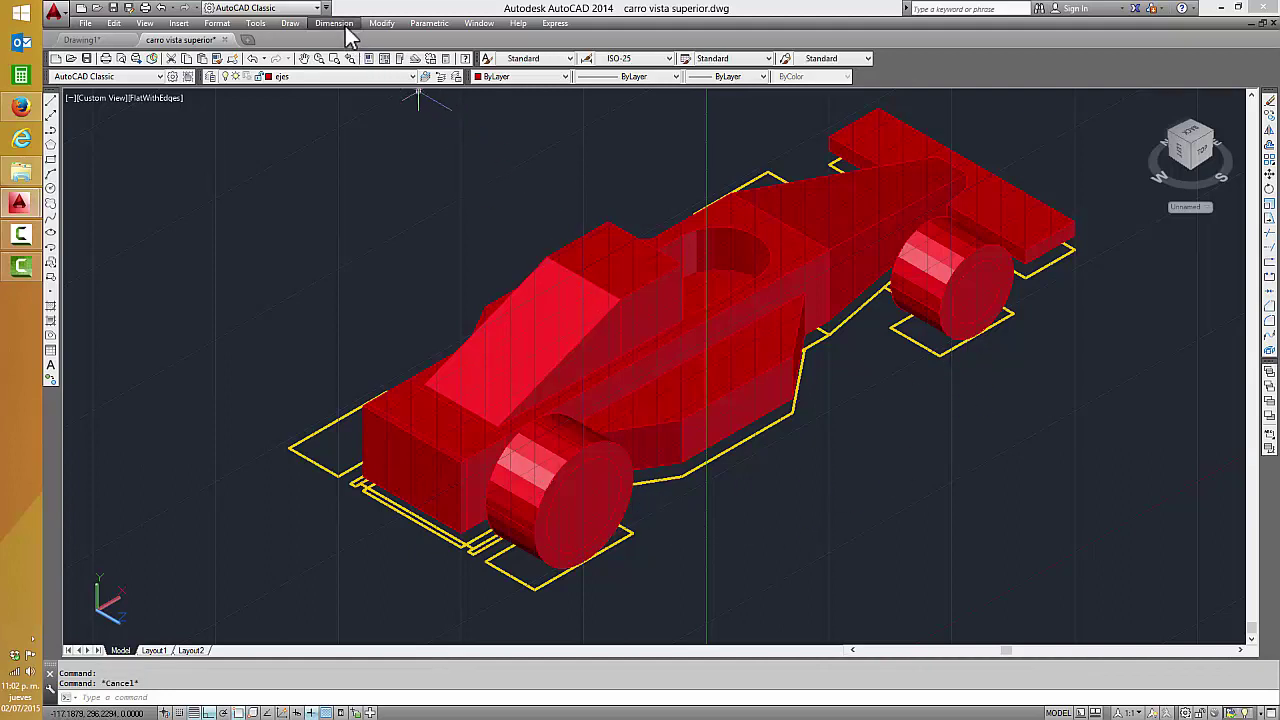
click(383, 24)
mouse_move(406, 429)
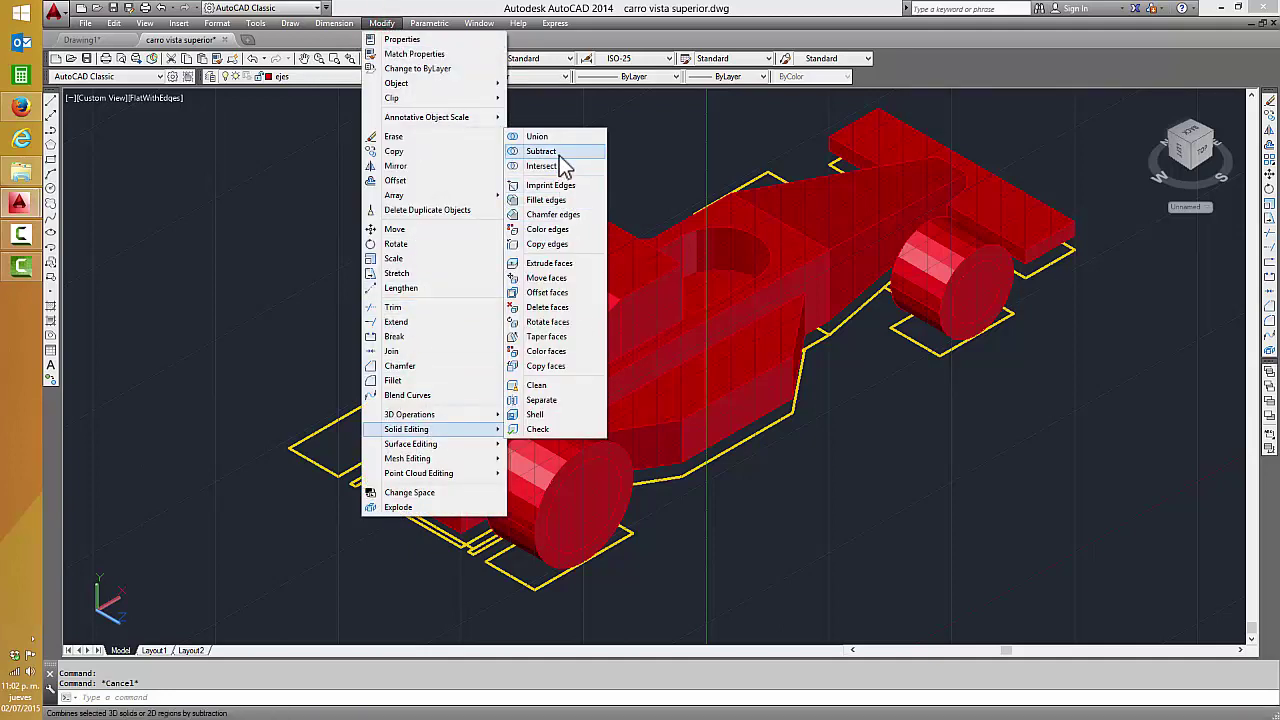
- Subtract the inner cylinder from the front wheel to make it a hollow ring
click(541, 151)
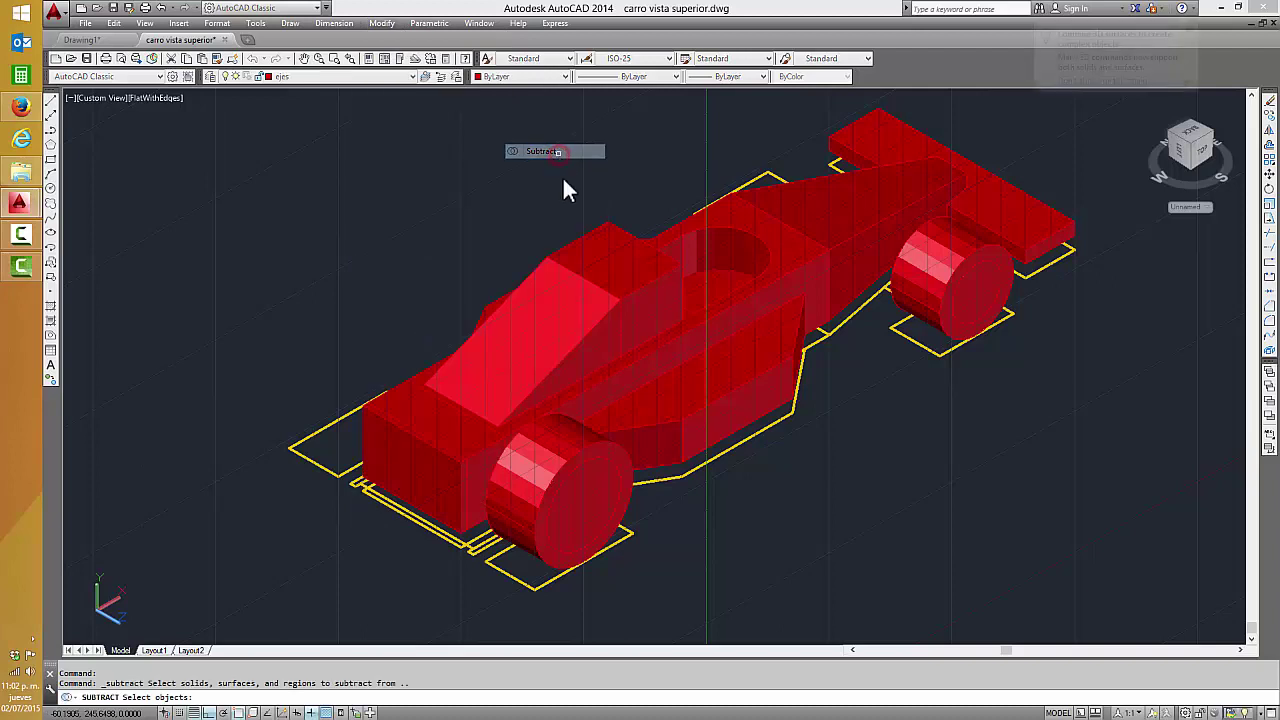
click(623, 461)
key(Return)
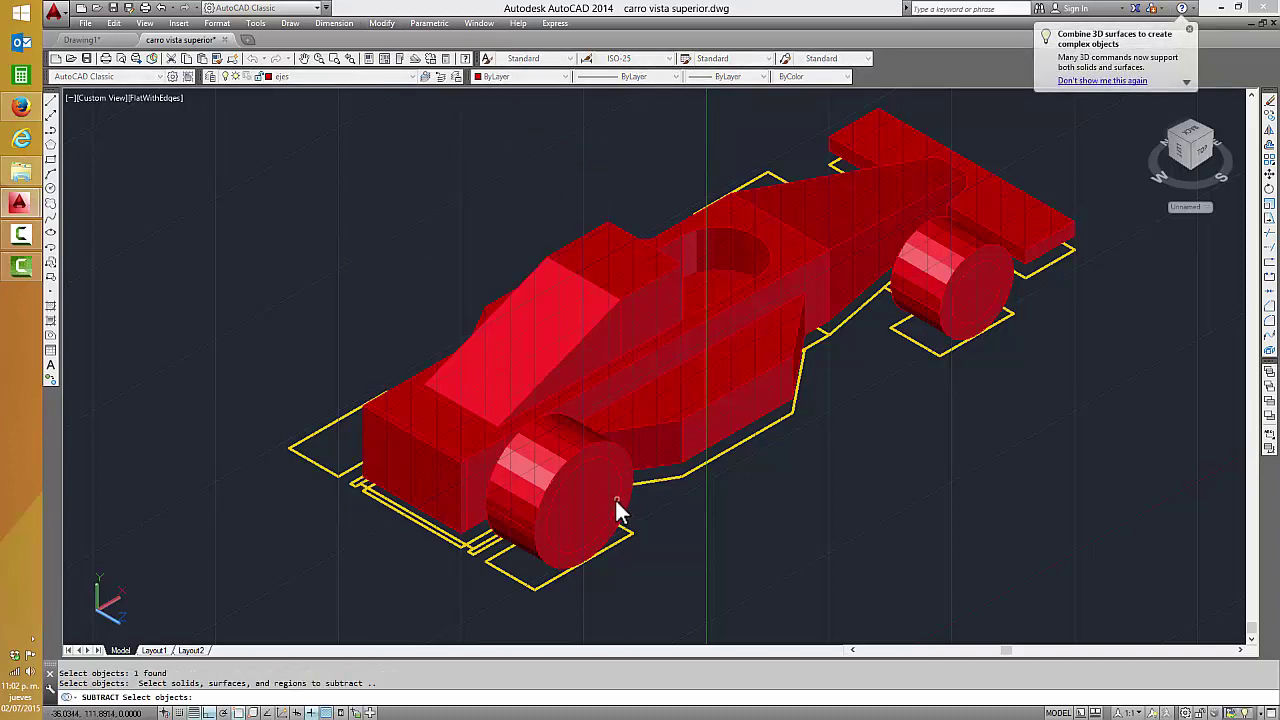
click(611, 465)
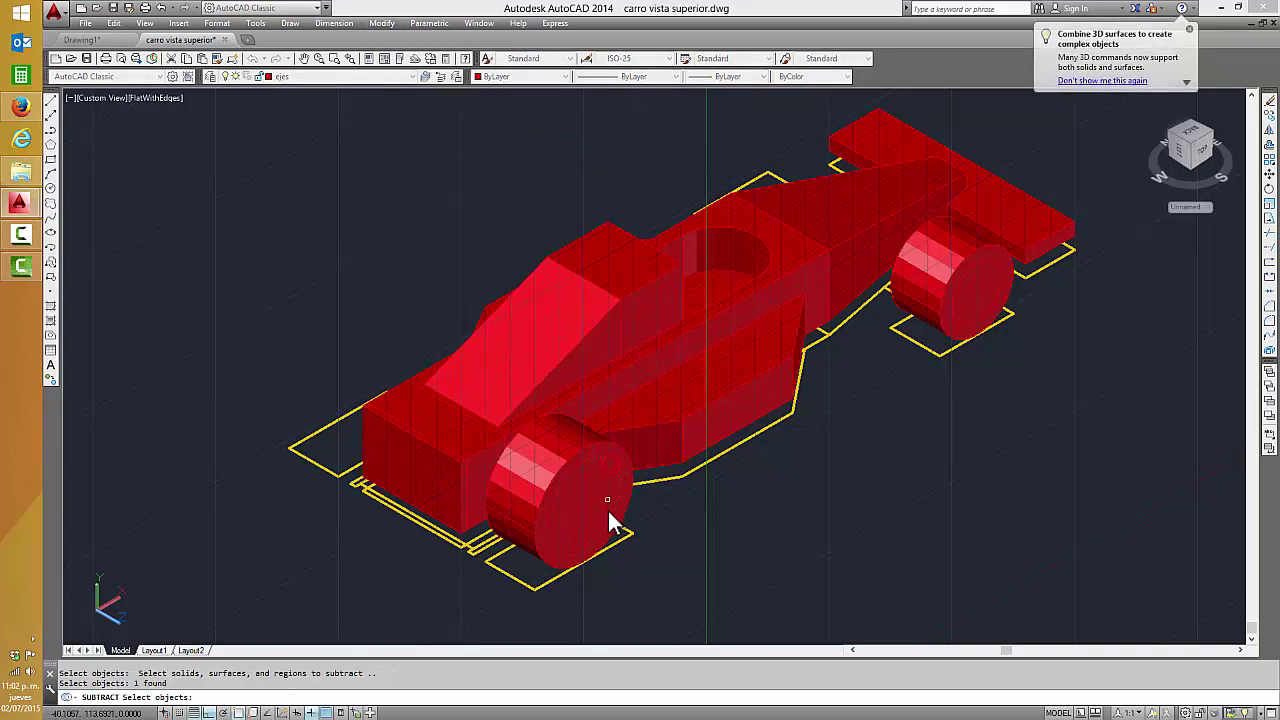
key(Return)
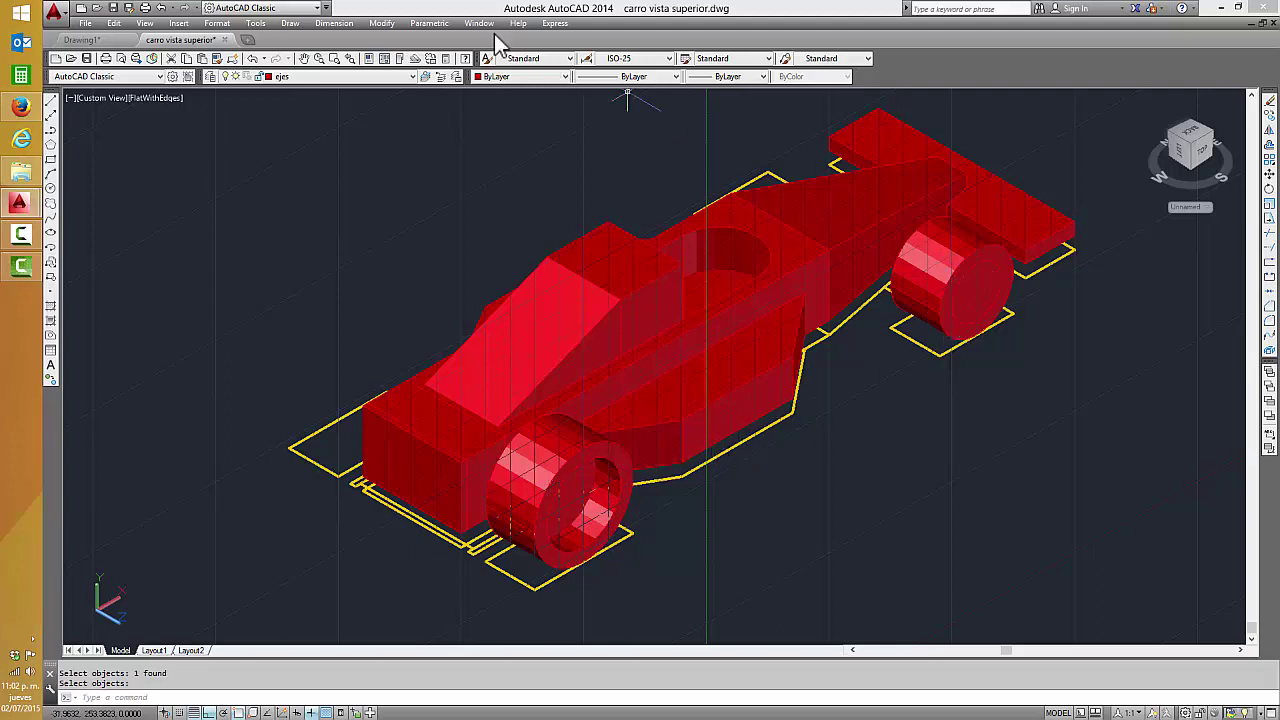
- Hollow the rear wheel by subtracting its inner cylinder
click(382, 24)
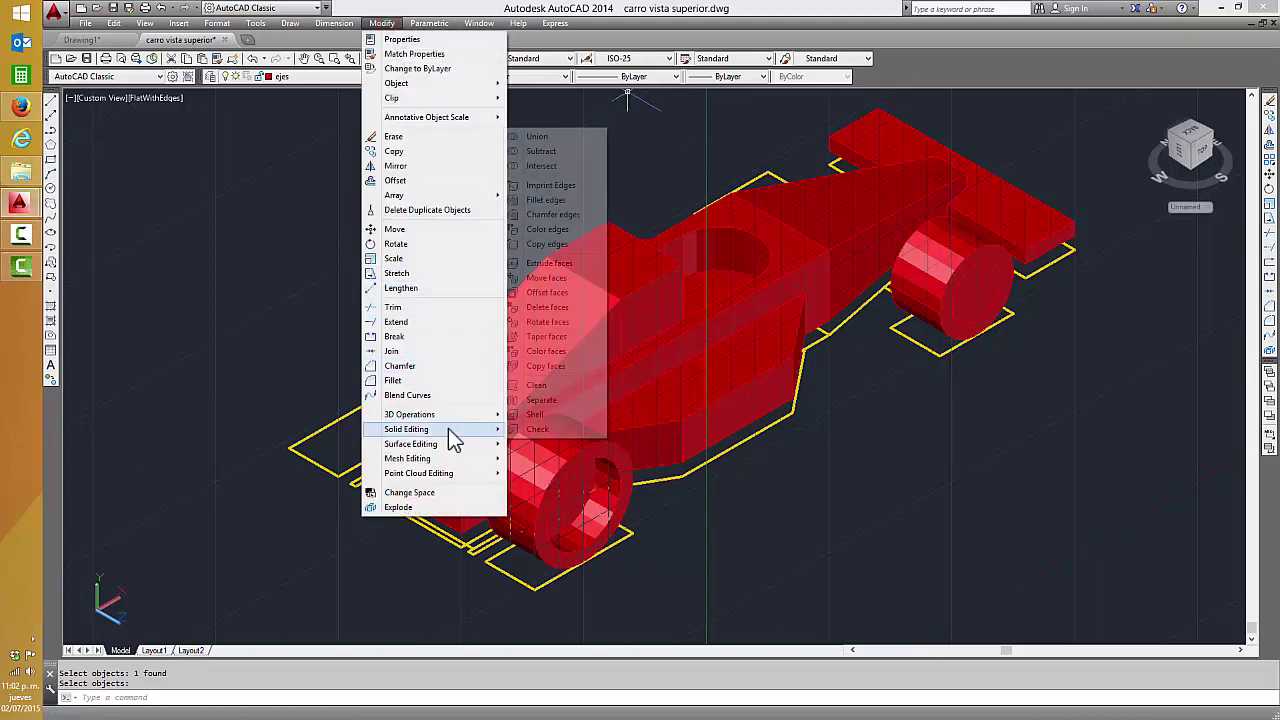
click(555, 153)
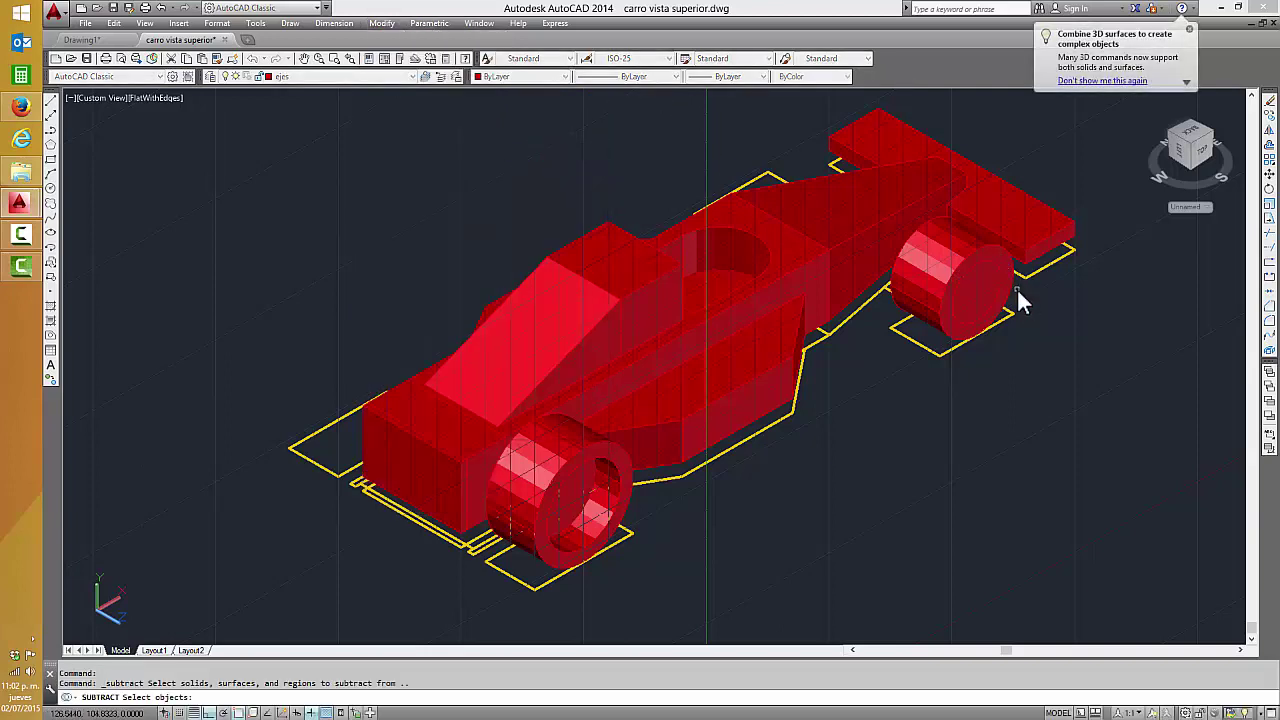
scroll(903, 314, up, 1)
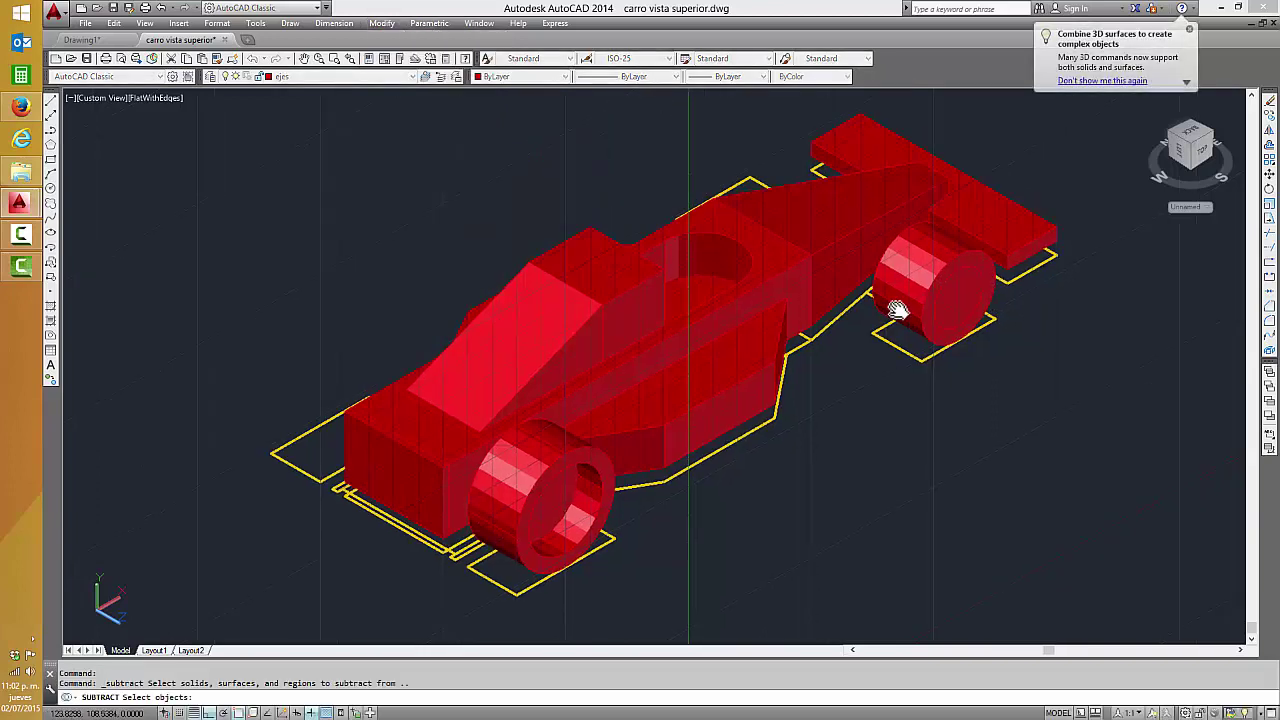
scroll(860, 308, up, 3)
scroll(860, 311, up, 3)
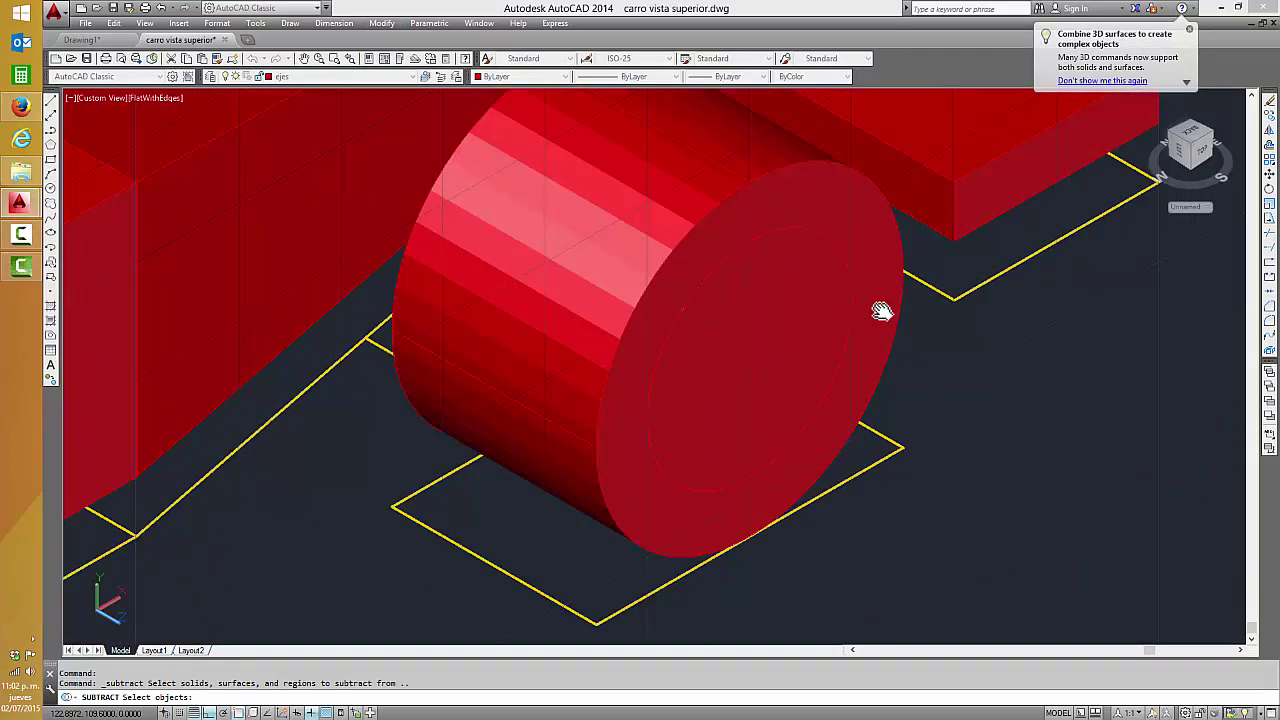
click(880, 310)
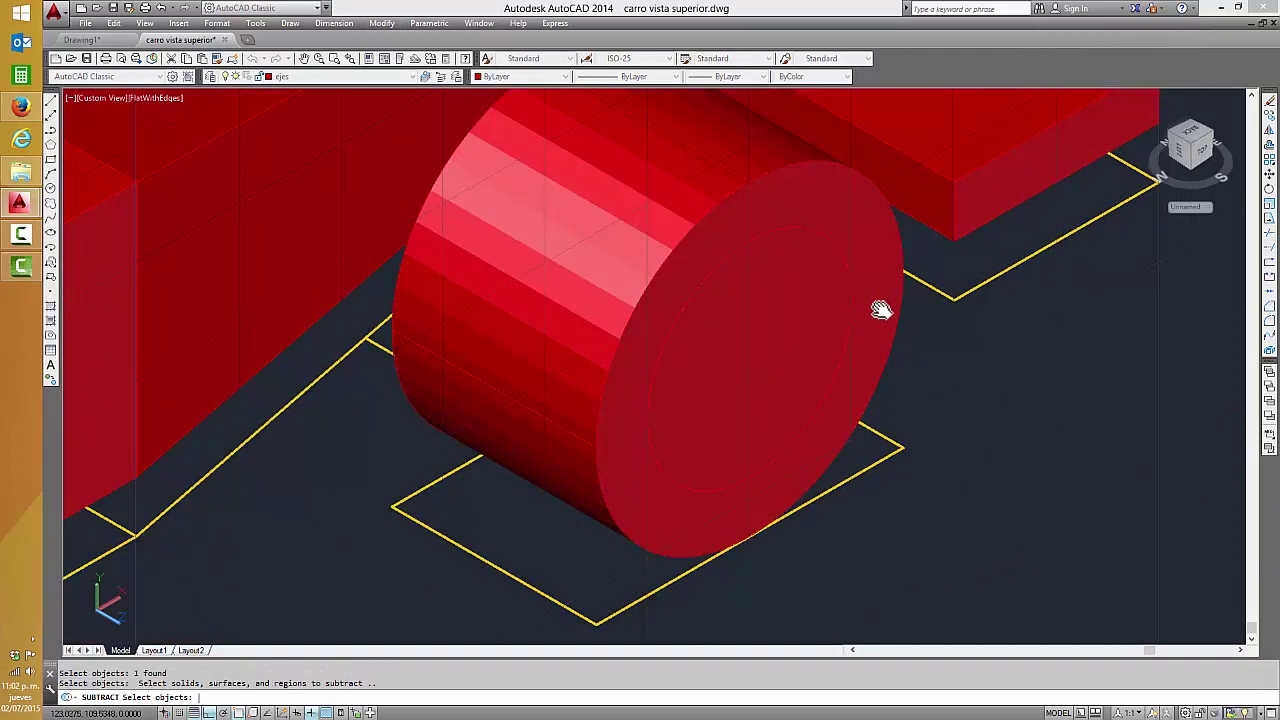
click(850, 277)
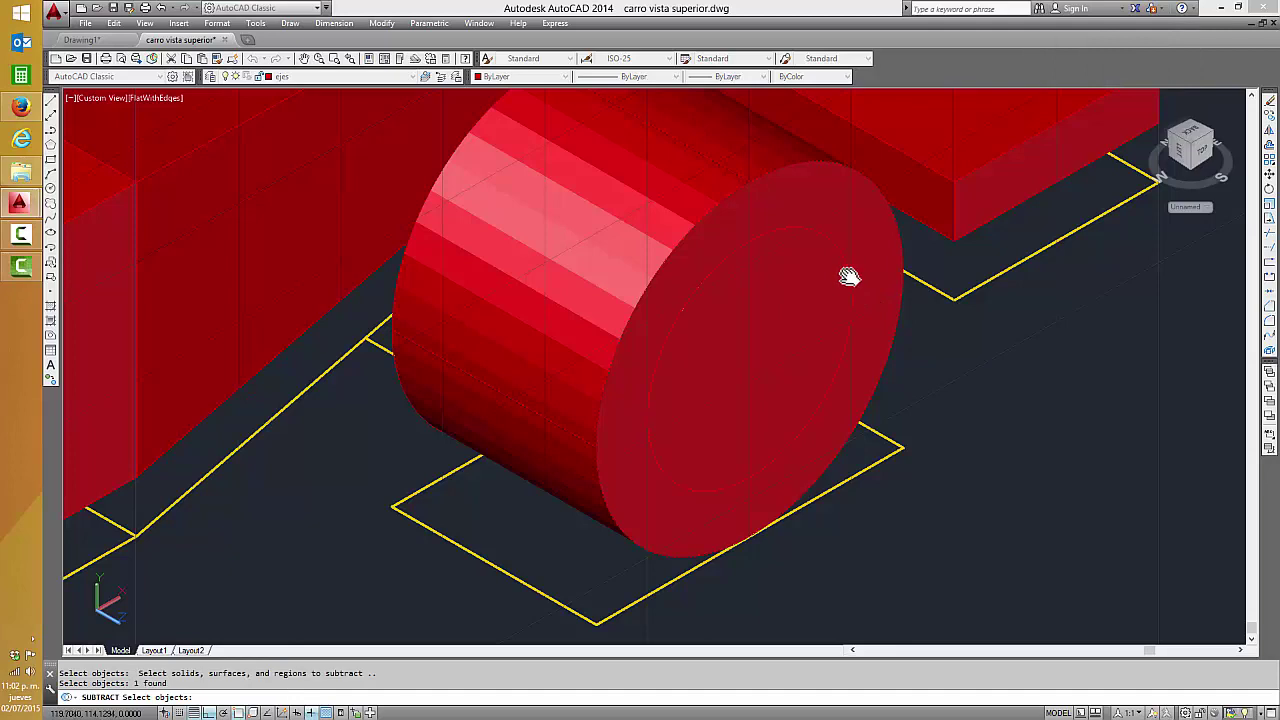
shift+click(888, 328)
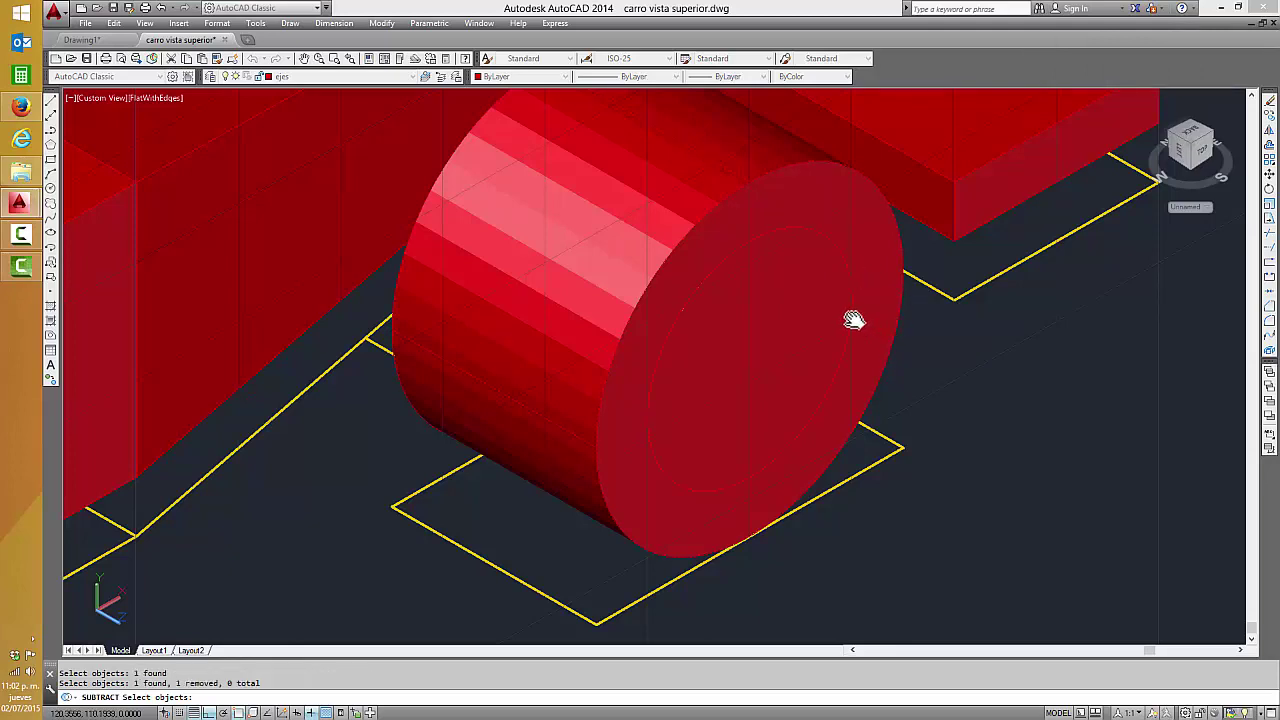
click(836, 334)
key(Return)
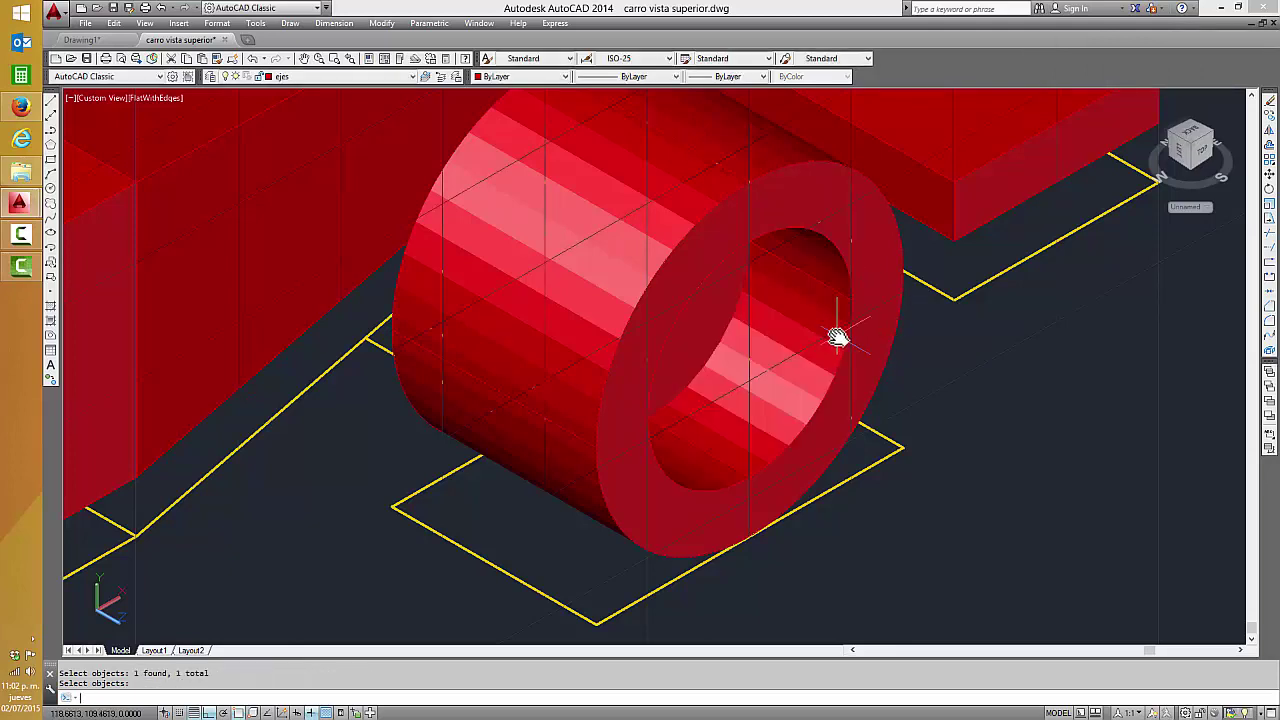
scroll(734, 380, down, 2)
scroll(734, 380, down, 1)
scroll(734, 380, down, 5)
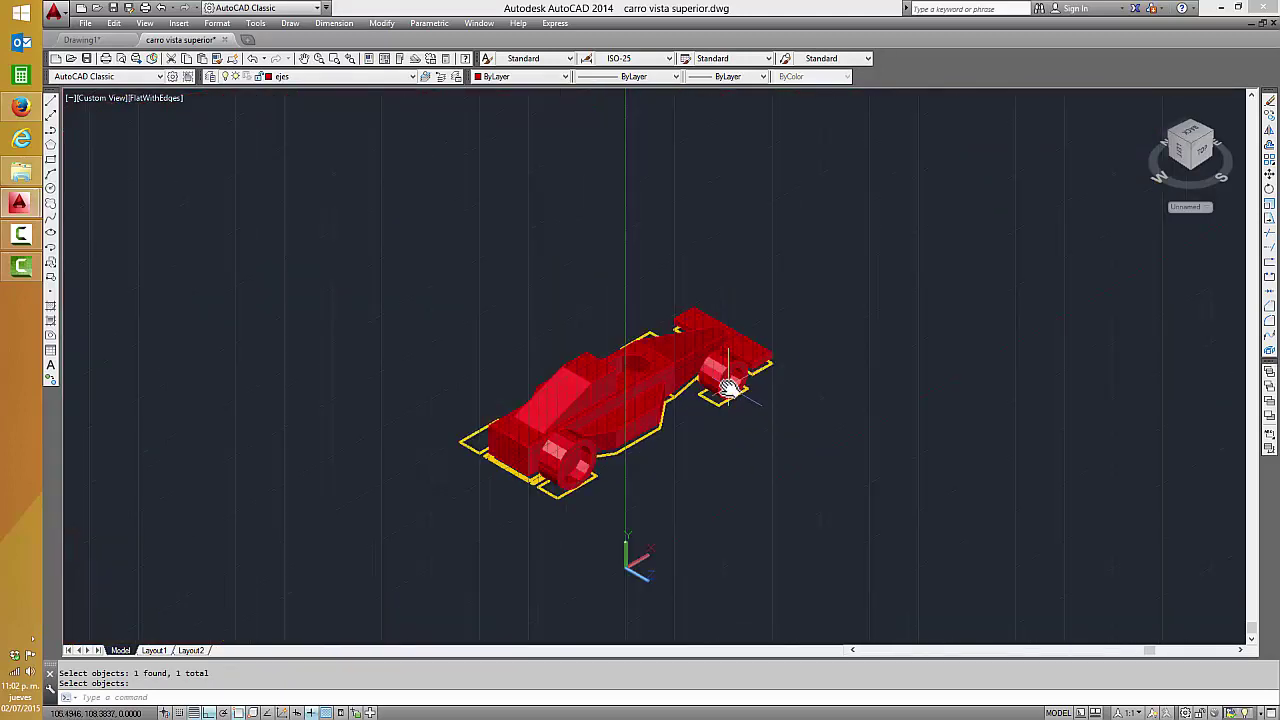
scroll(717, 374, up, 4)
middle_drag(694, 428, 800, 362)
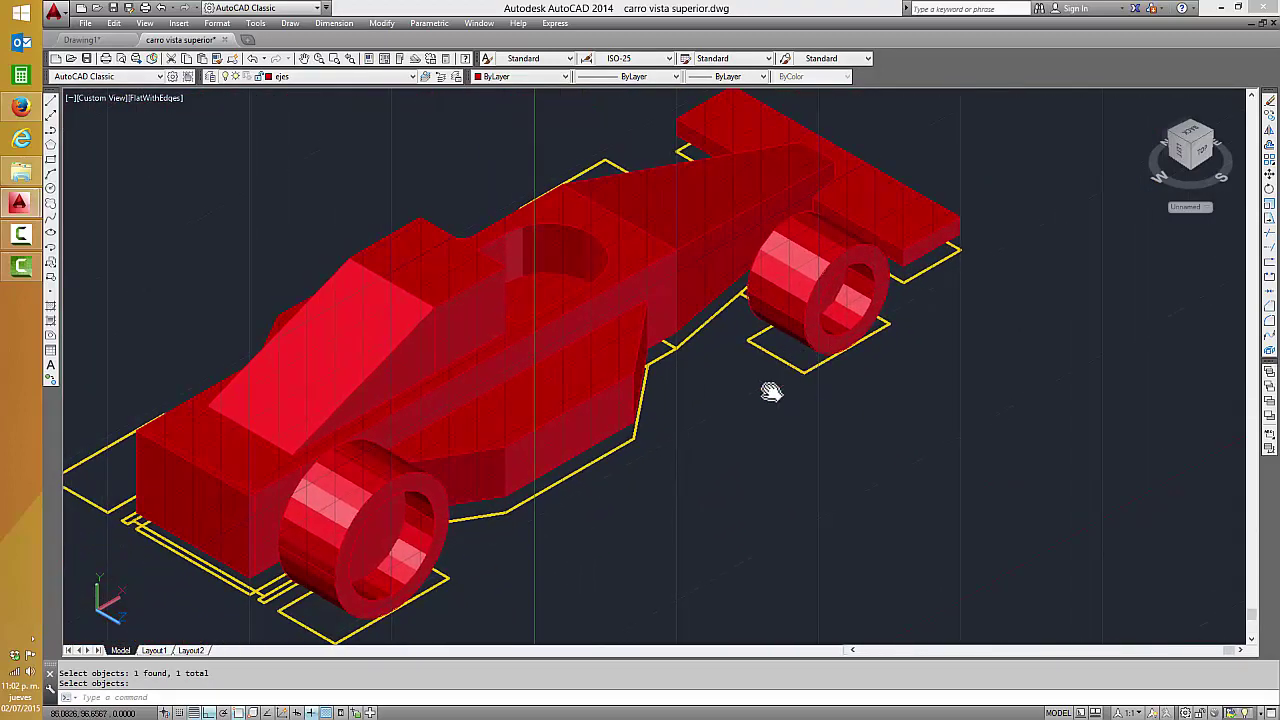
key(Escape)
text(u)
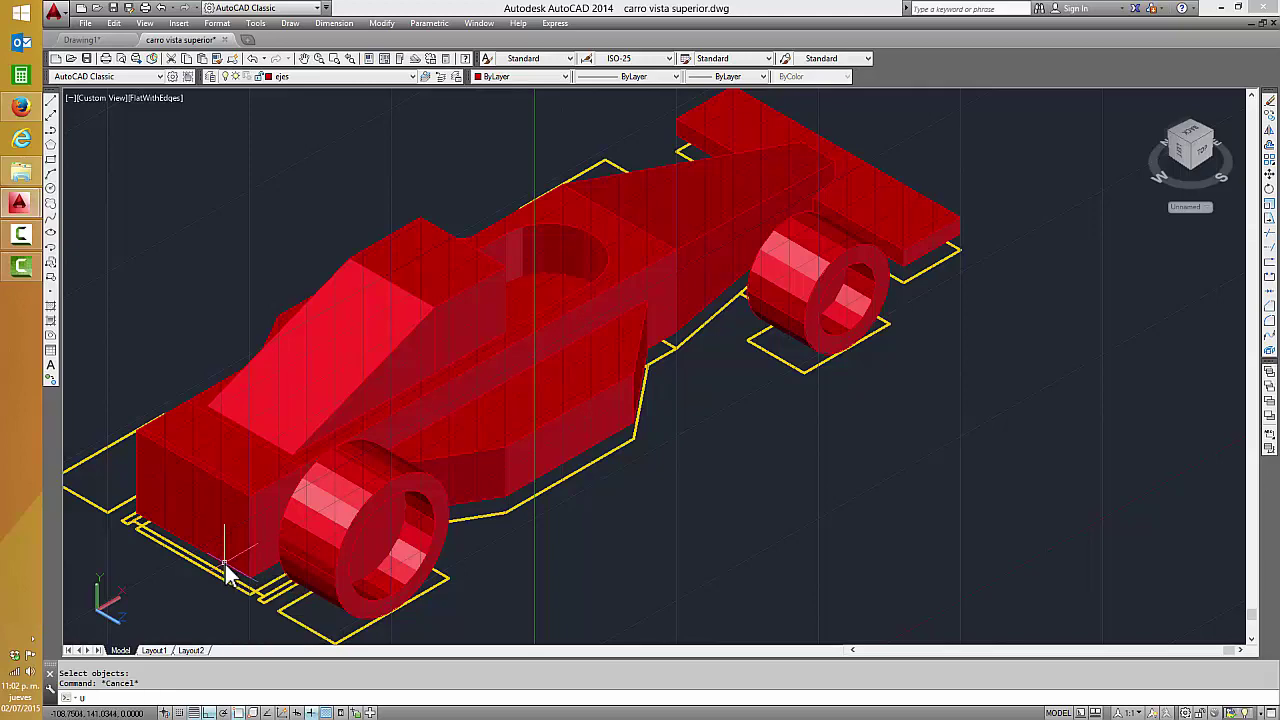
scroll(226, 571, up, 10)
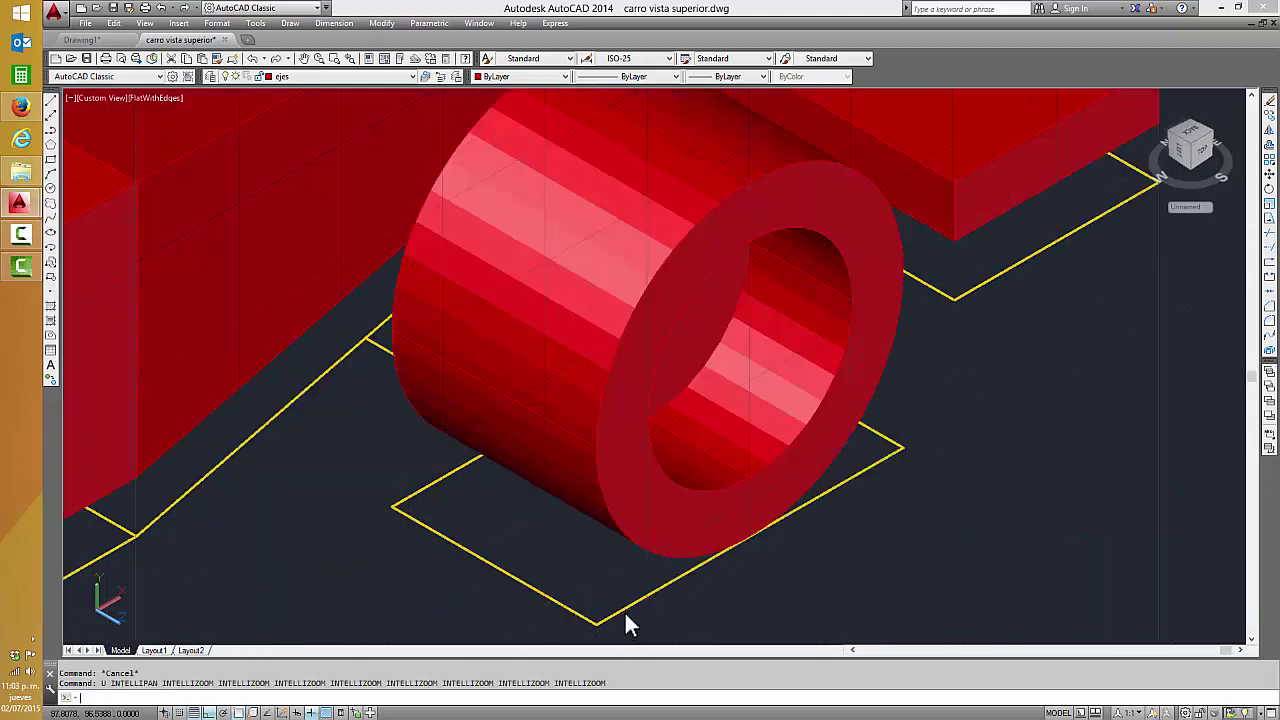
- Undo the previous wheel subtraction with U
text(u)
key(Return)
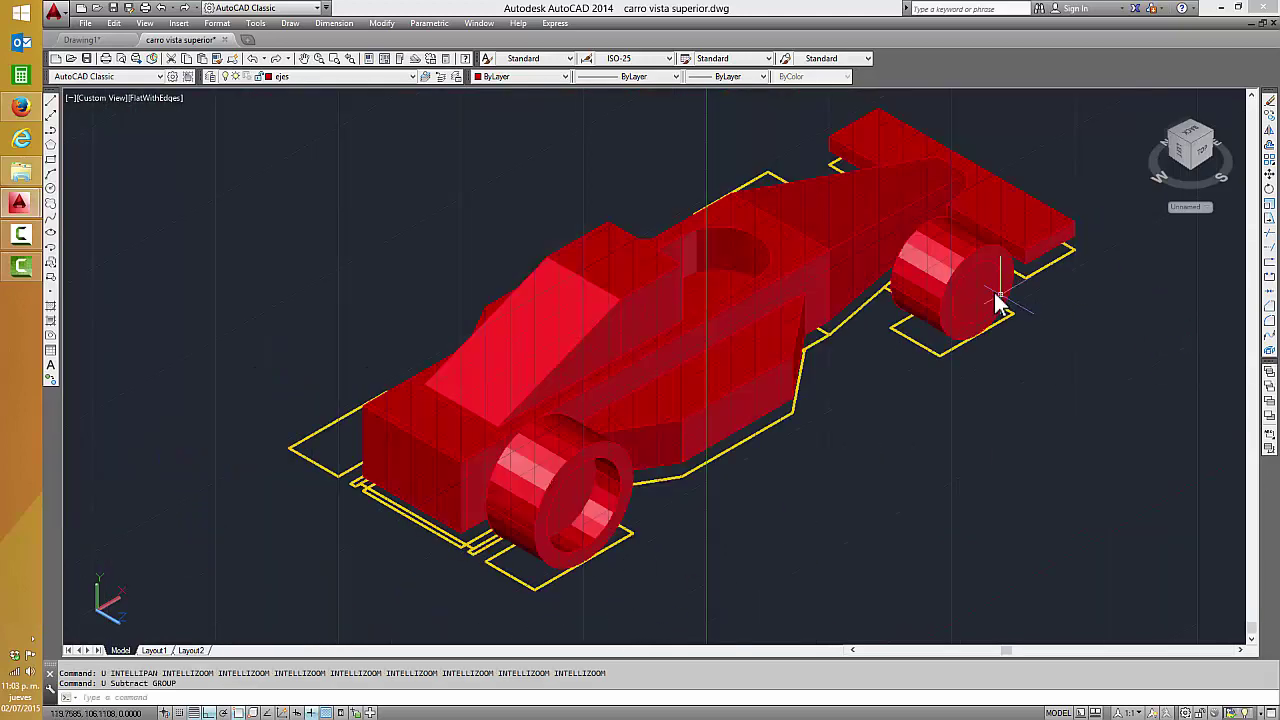
scroll(992, 283, up, 4)
scroll(999, 281, up, 3)
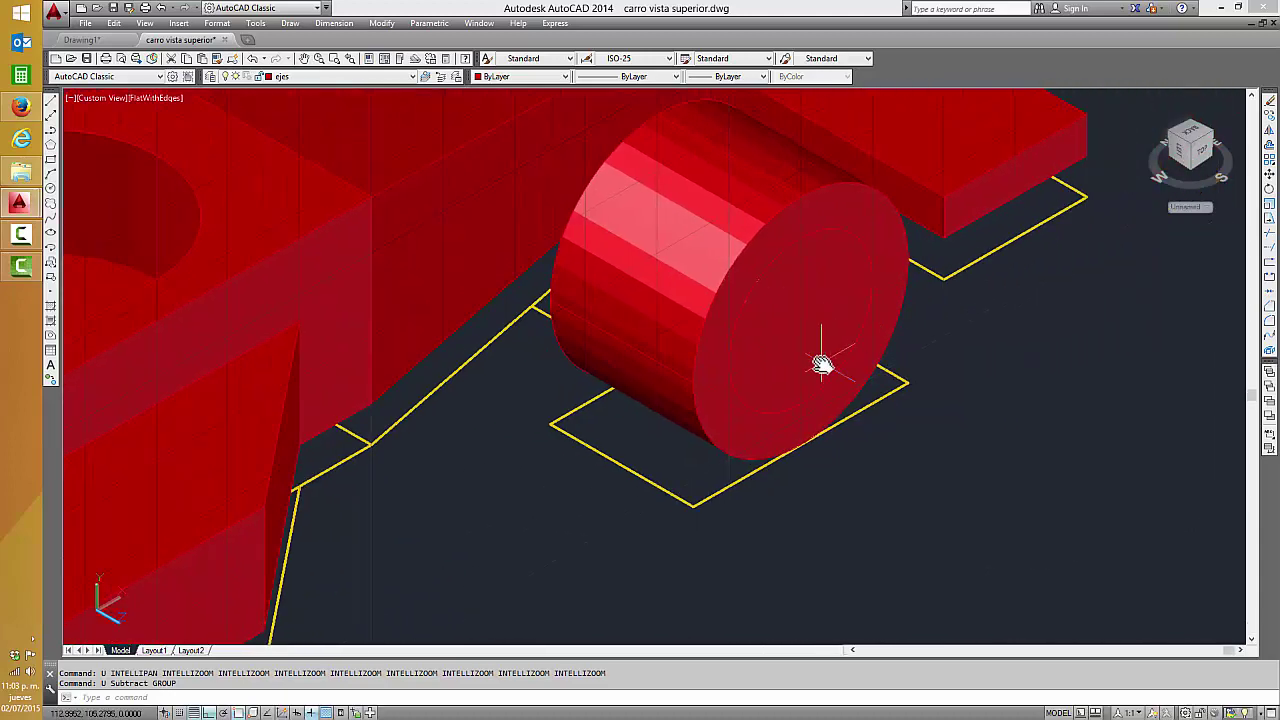
key(Escape)
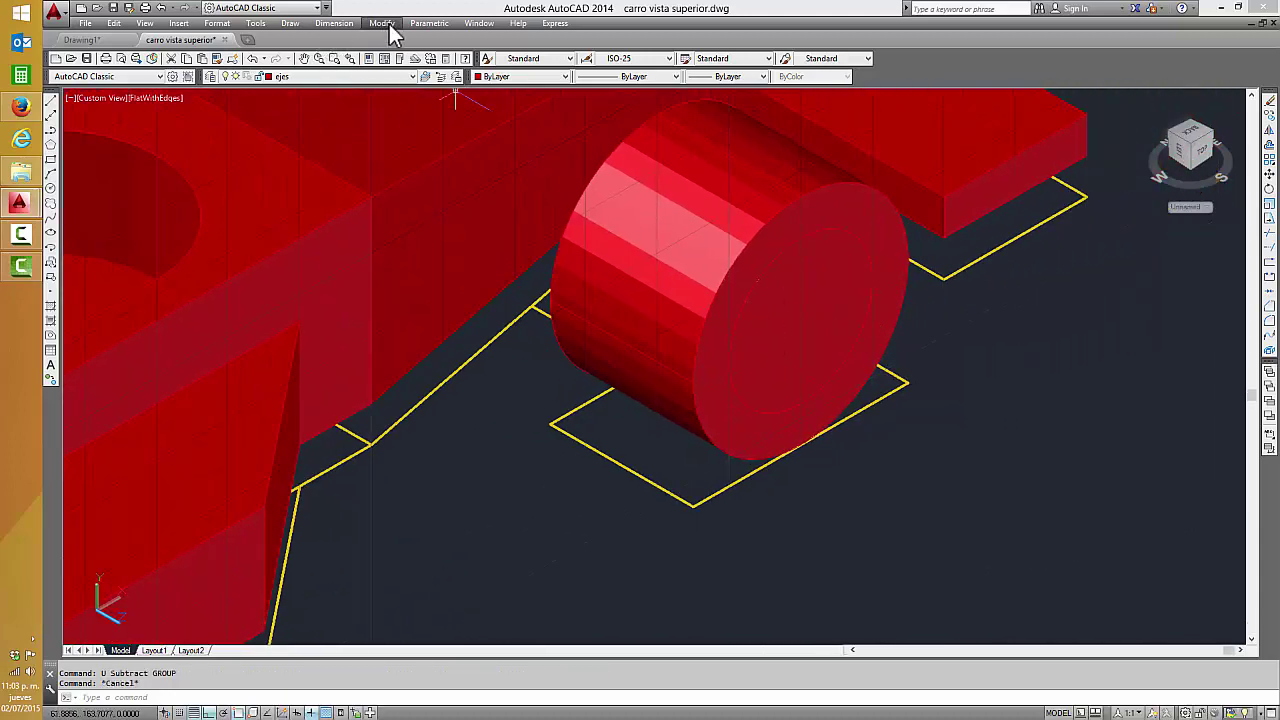
- Subtract the inner cylinder from the wheel beside the wing again, leaving a hollow ring
click(389, 25)
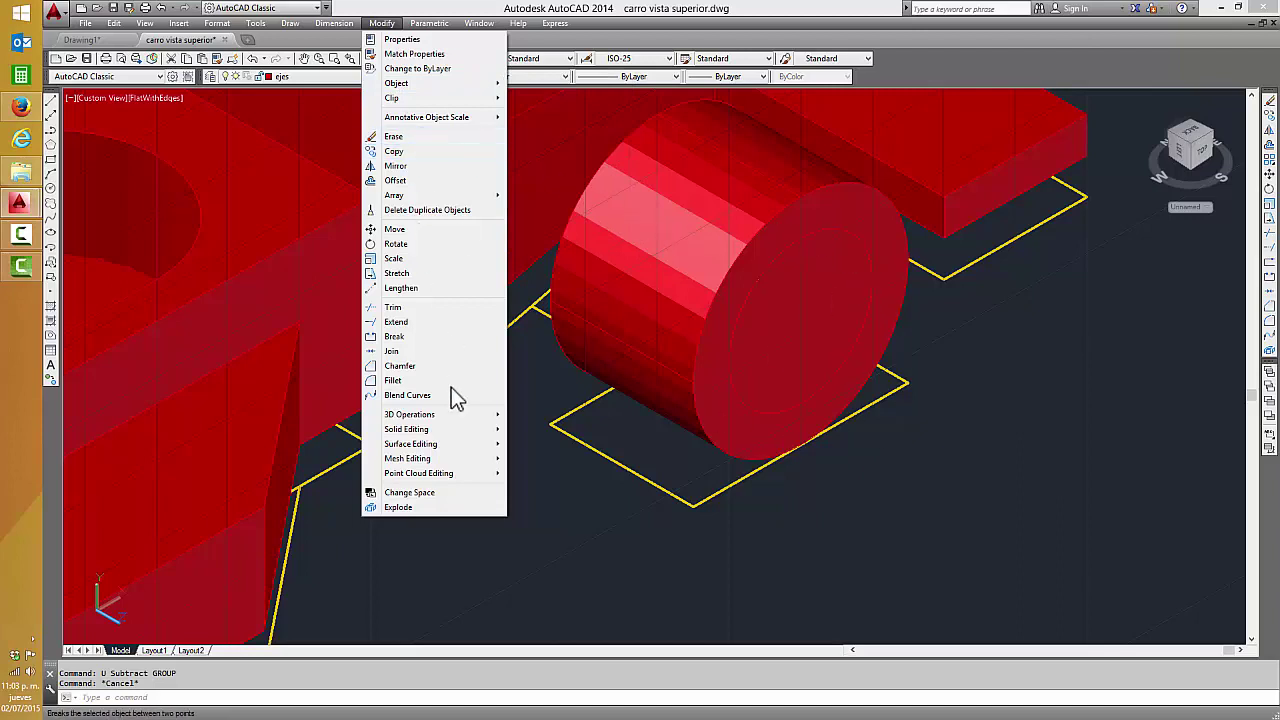
mouse_move(406, 429)
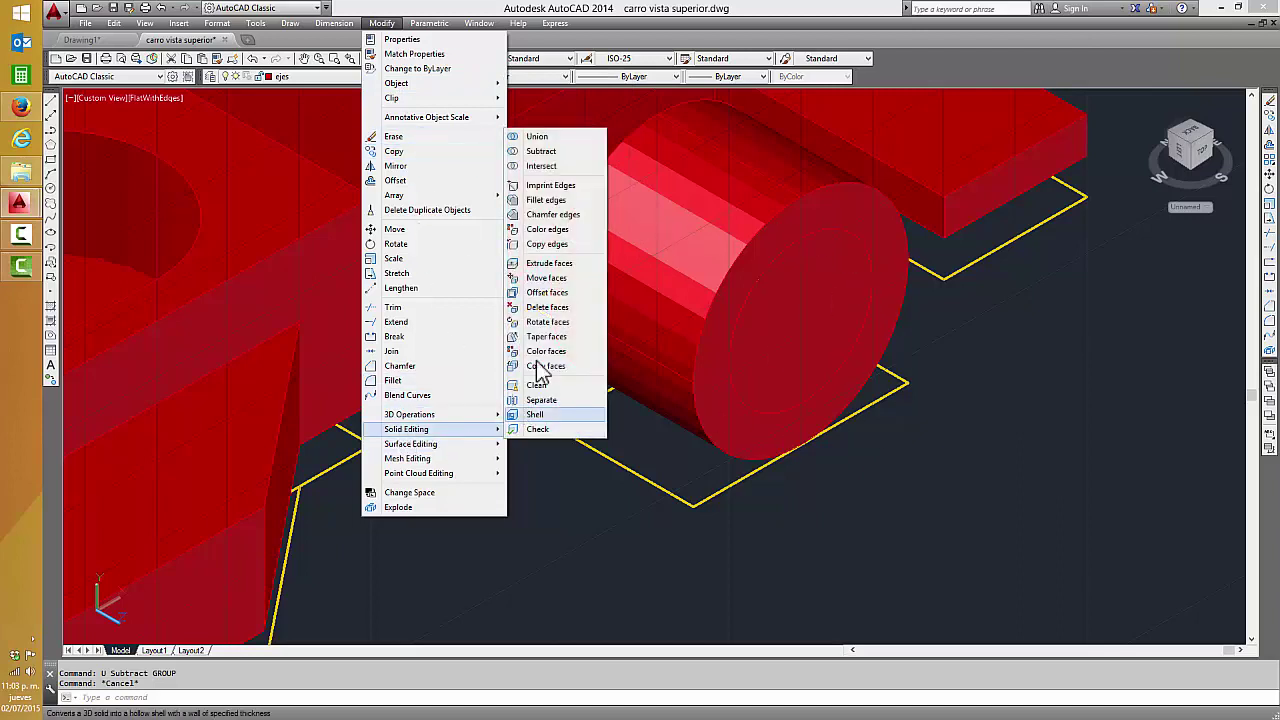
click(552, 156)
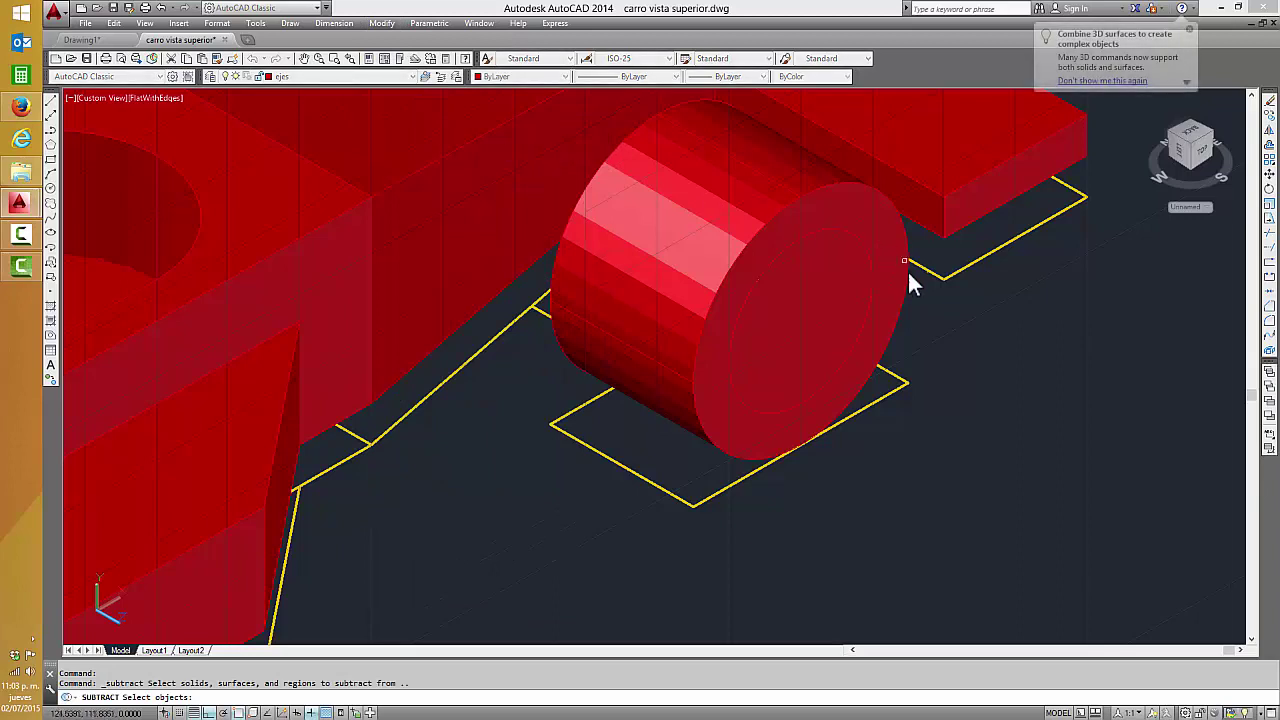
click(896, 296)
key(Return)
click(835, 308)
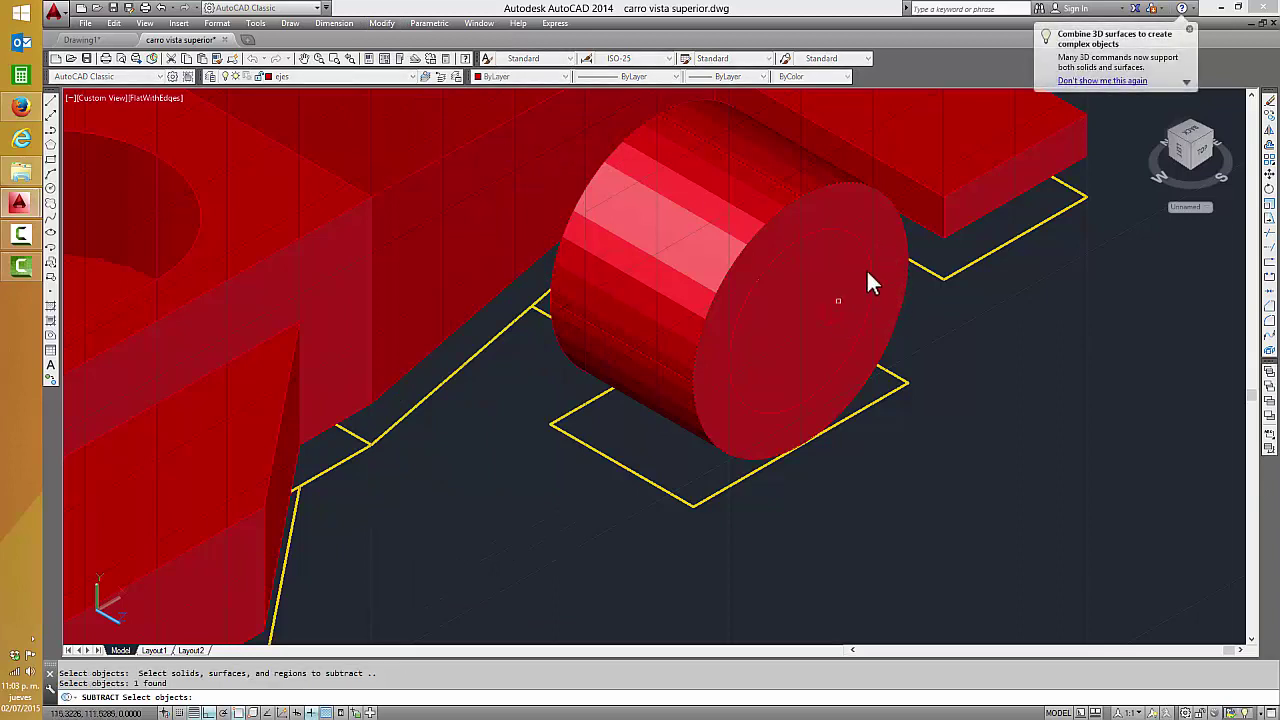
shift+click(881, 291)
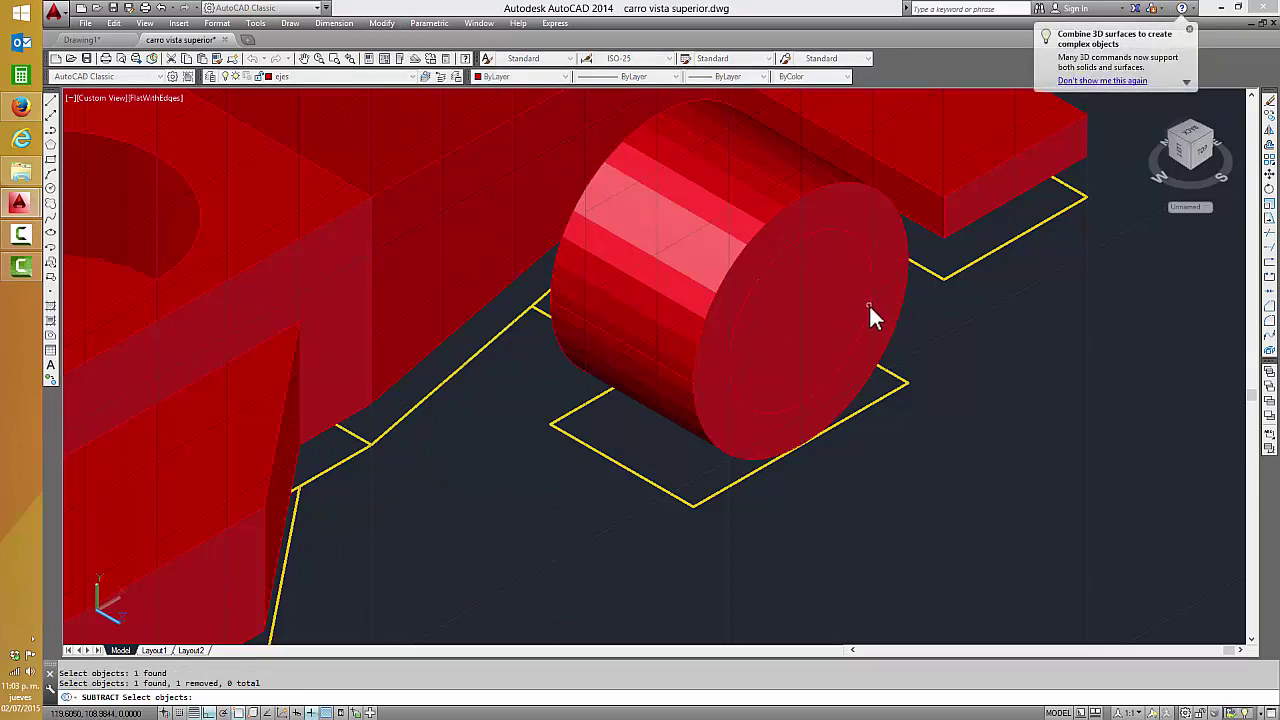
click(867, 308)
key(Return)
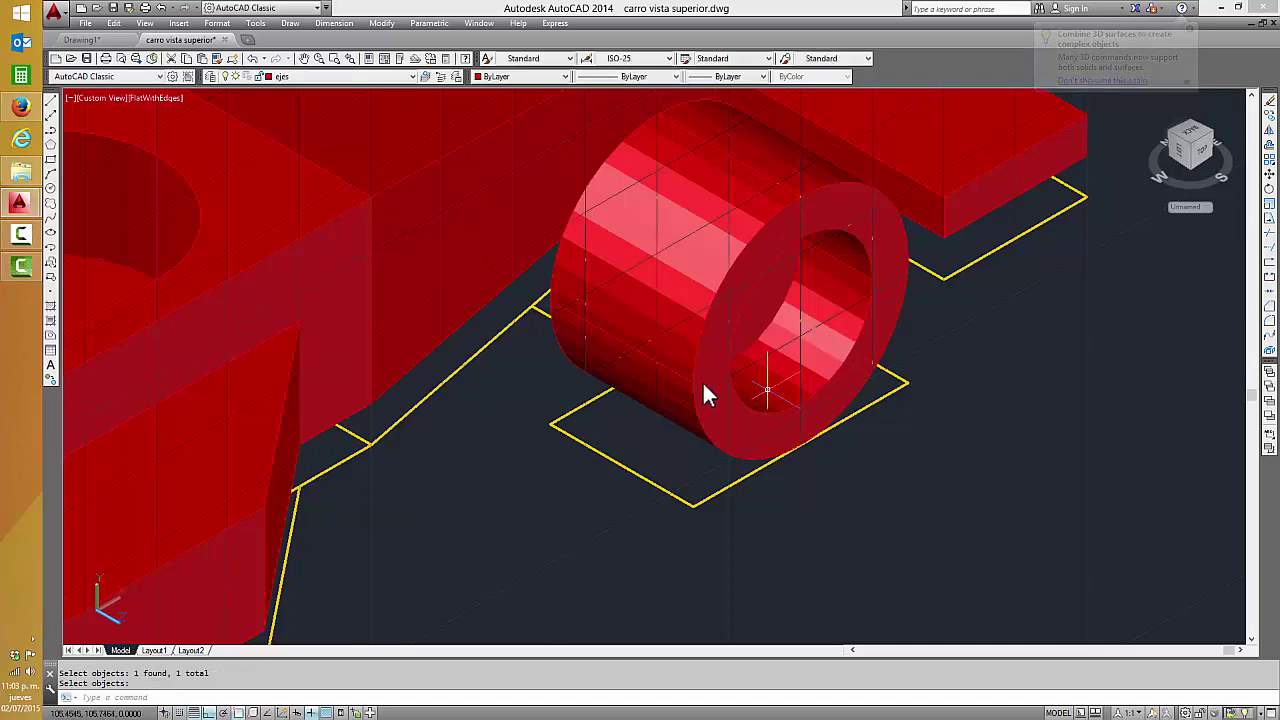
scroll(695, 391, down, 2)
key(Escape)
scroll(693, 391, down, 1)
scroll(689, 389, down, 3)
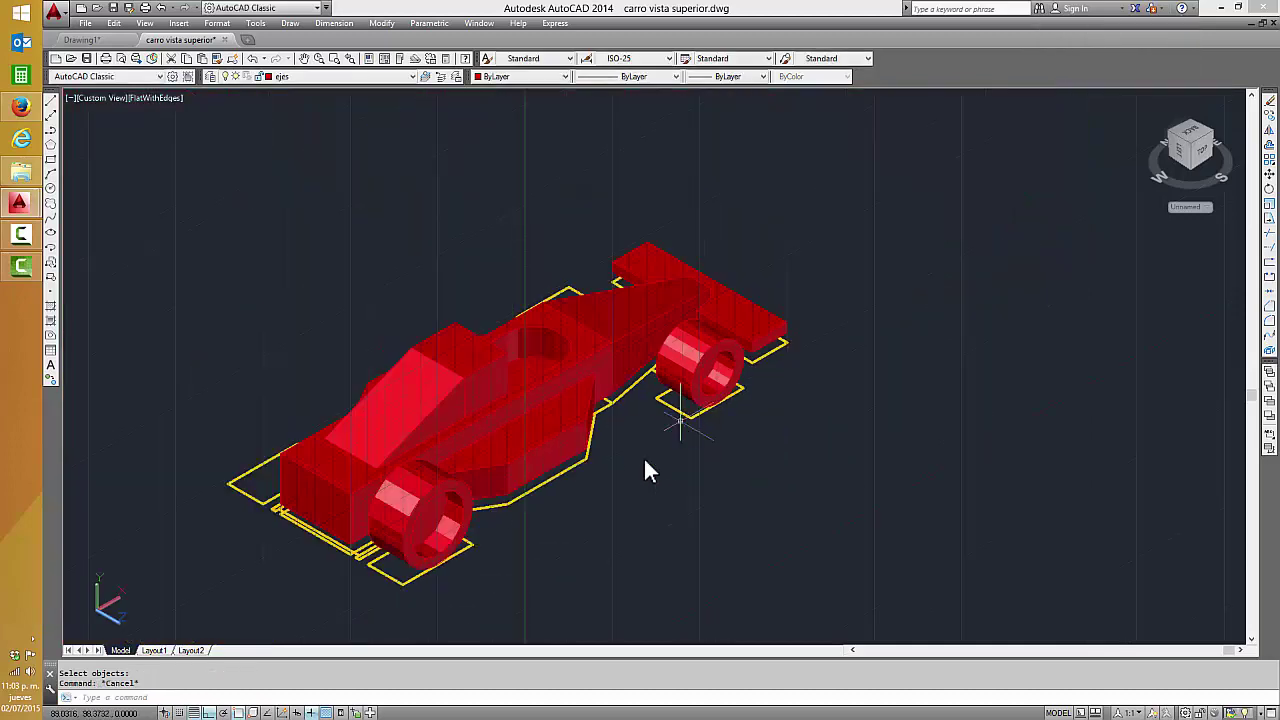
mouse_move(646, 466)
shift+middle_down()
mouse_move(694, 409)
mouse_move(669, 428)
shift+middle_up()
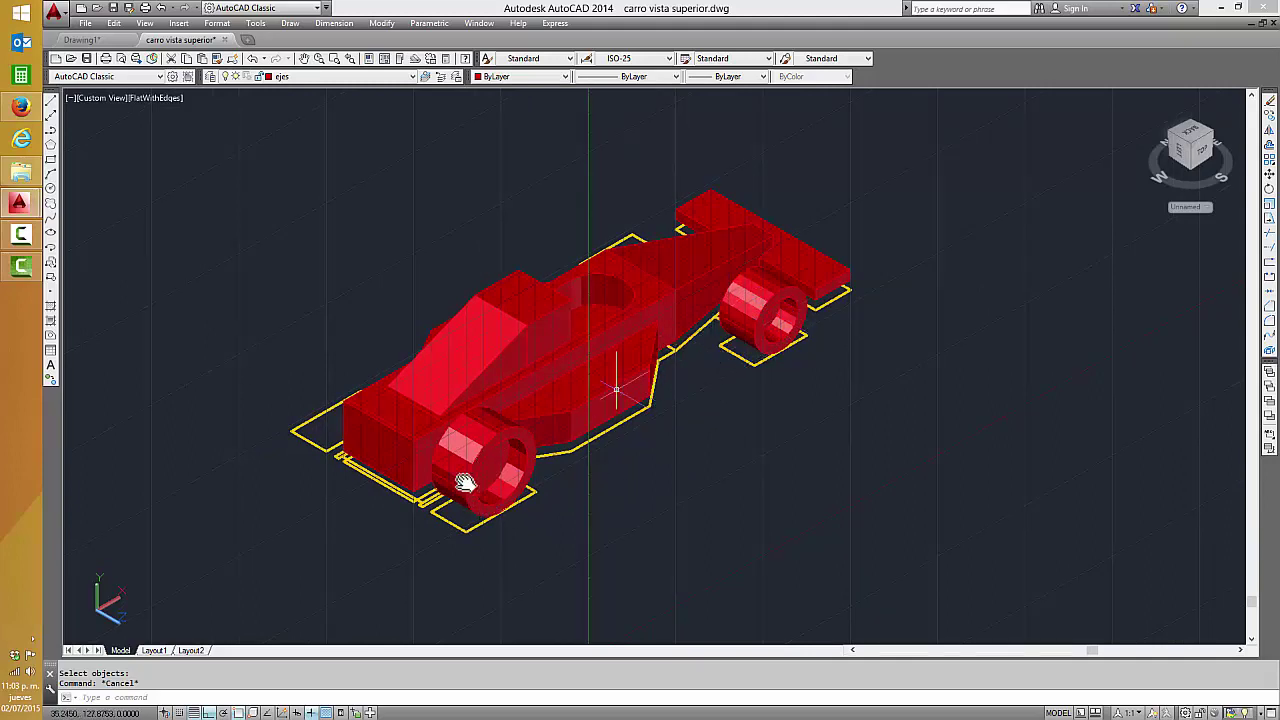
- View the car from the Top preset, then return to the home 3D view
click(88, 99)
click(117, 135)
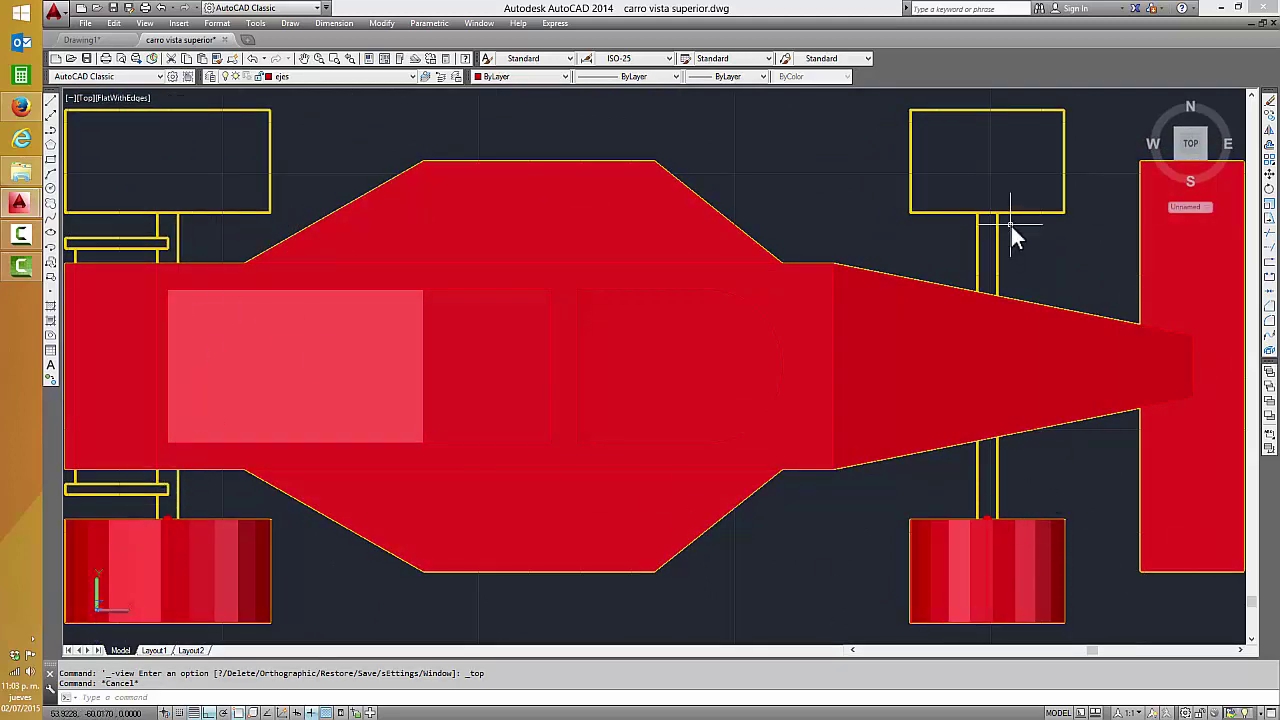
key(Escape)
click(1149, 100)
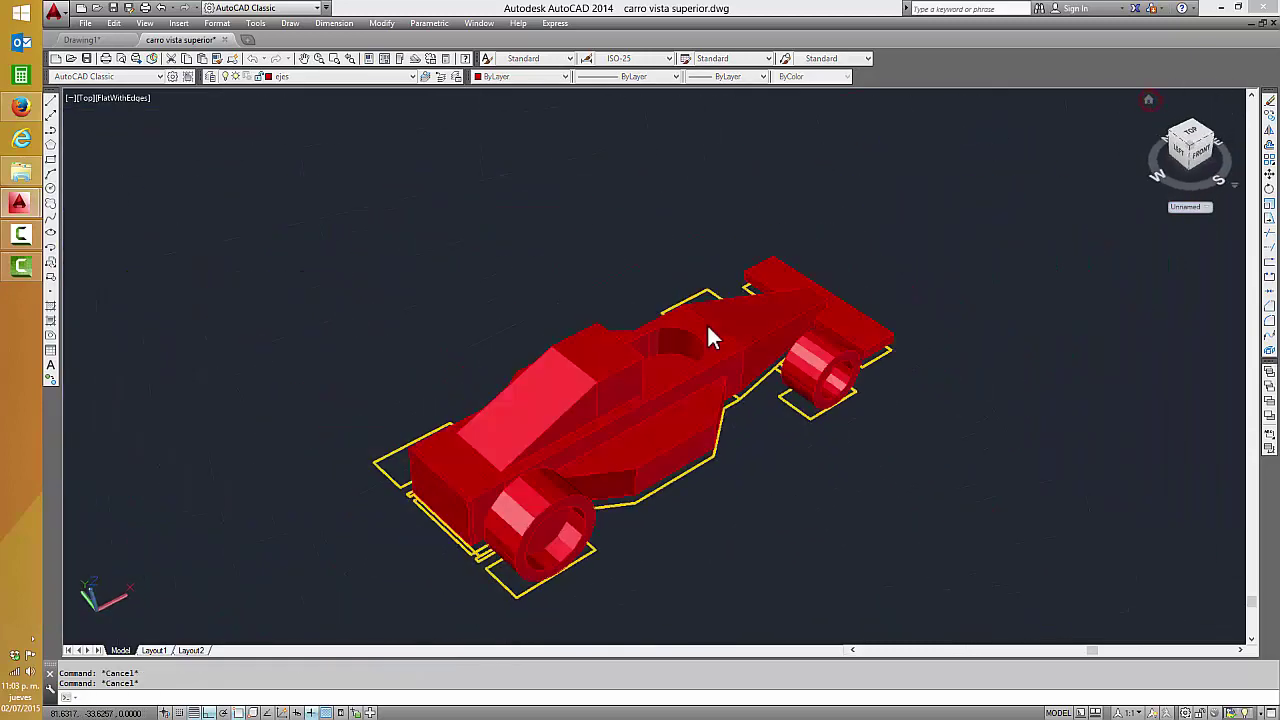
- Switch to the Front view with the 2D Wireframe visual style
click(116, 101)
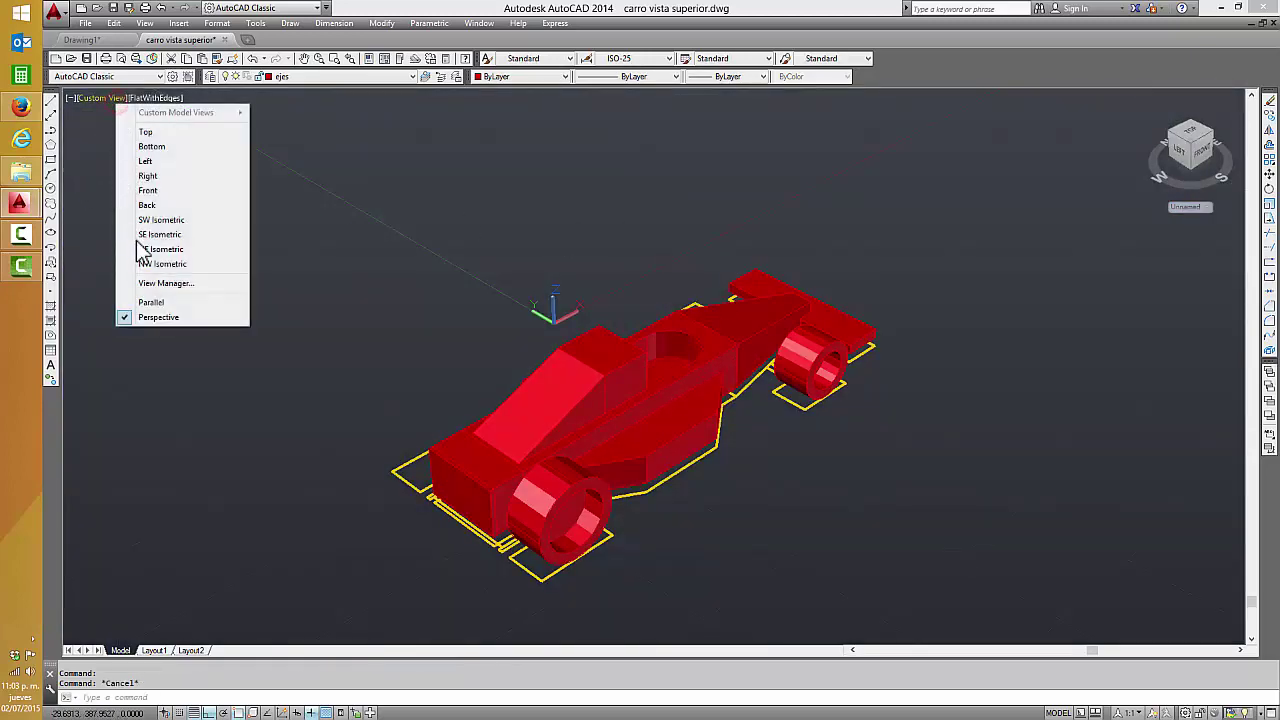
click(171, 190)
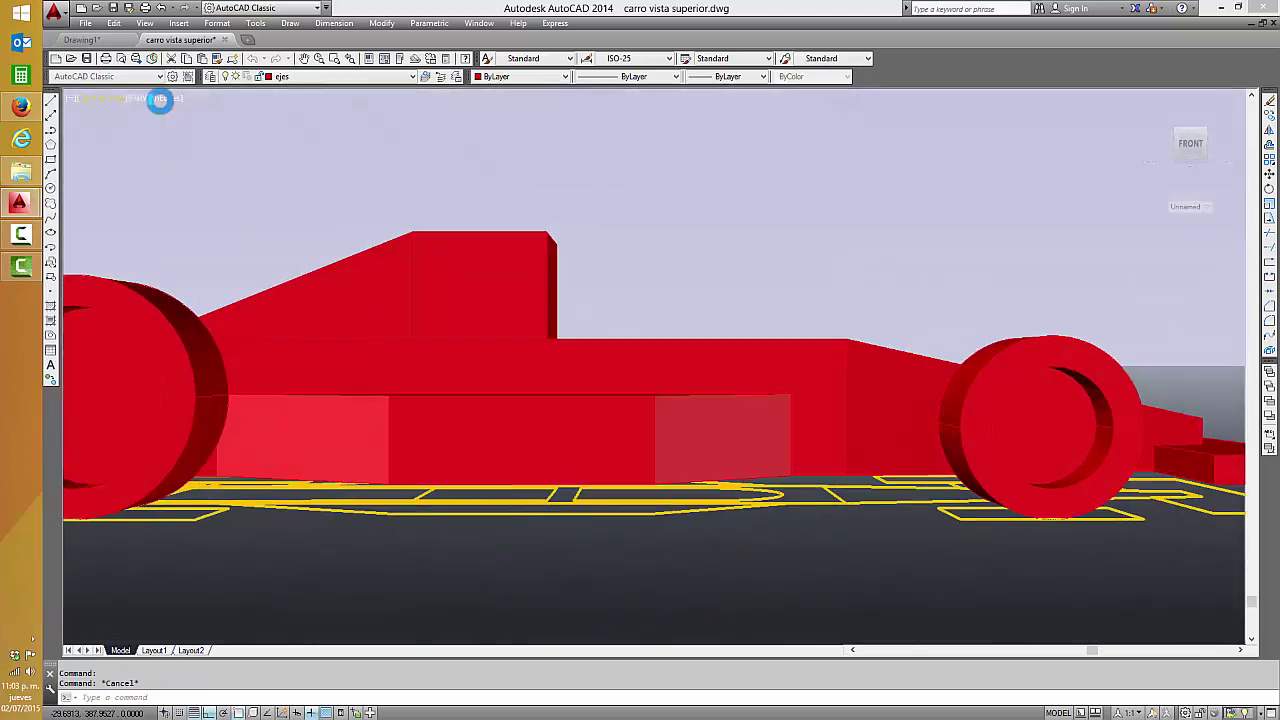
click(140, 98)
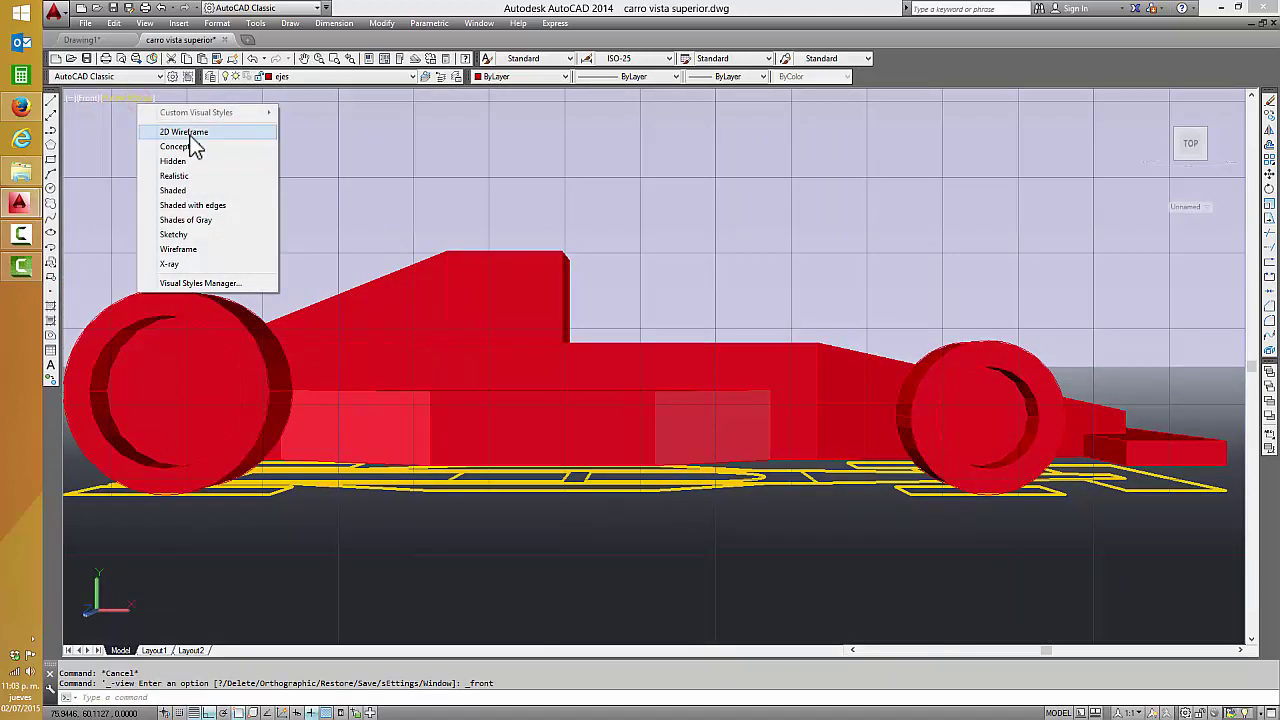
click(190, 138)
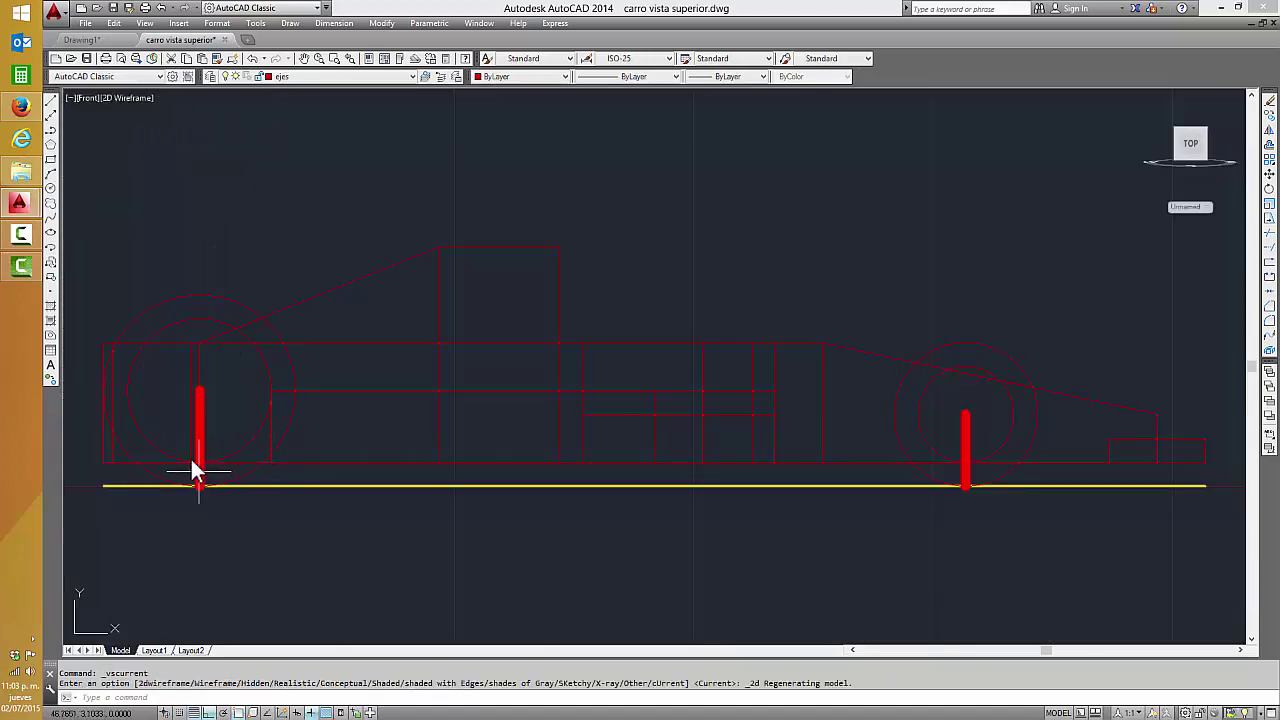
- Draw a 2-unit helper line starting at the left wheel circle's centre
middle_drag(194, 471, 277, 434)
scroll(335, 437, up, 2)
scroll(335, 437, up, 2)
middle_drag(374, 357, 391, 413)
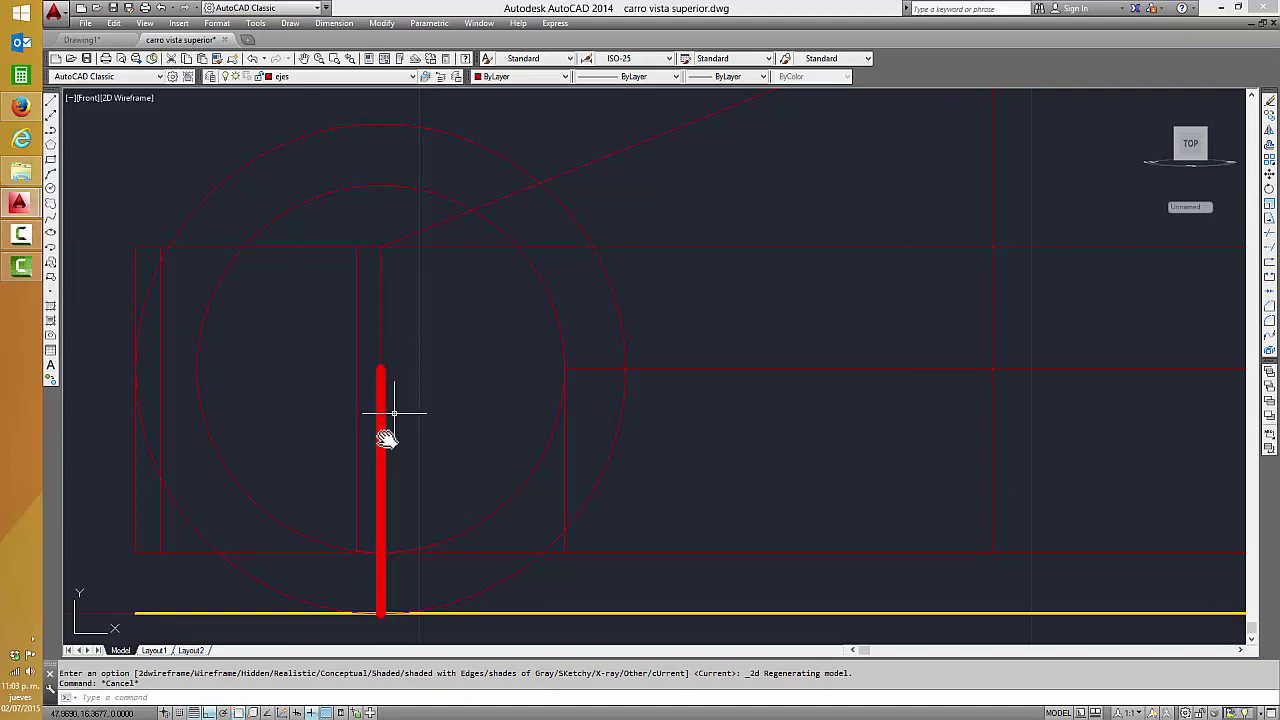
click(52, 104)
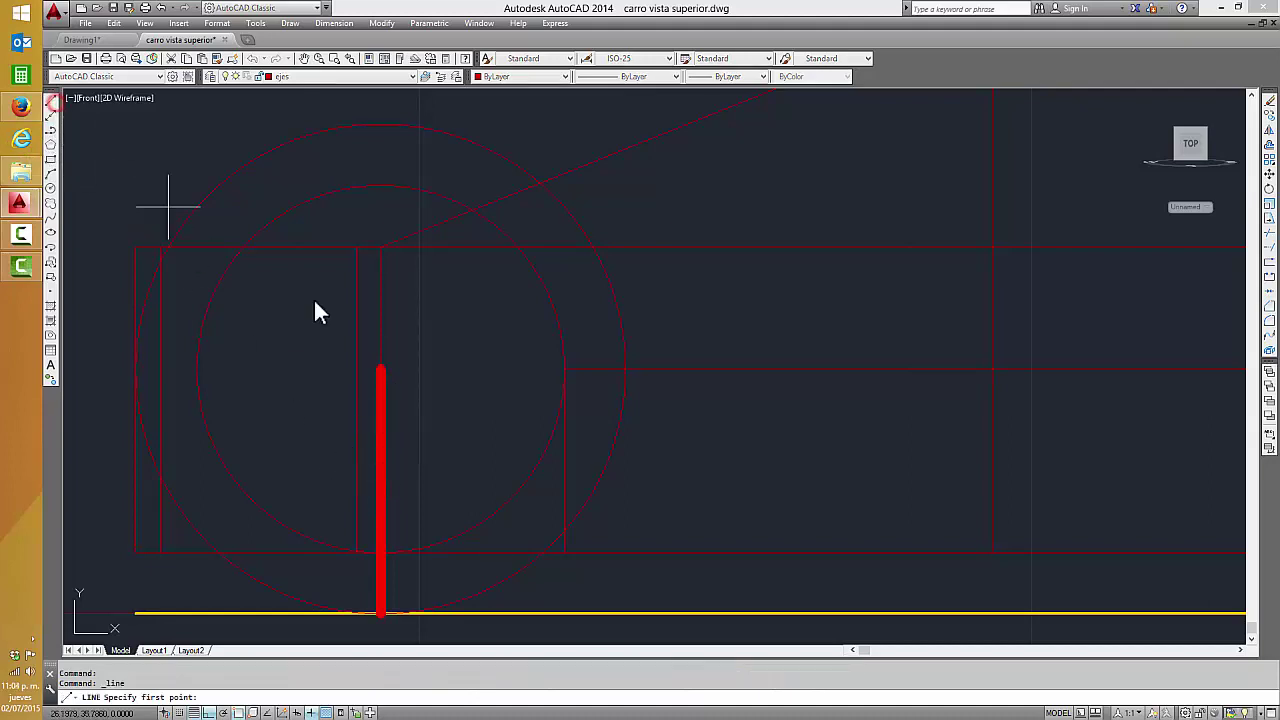
click(380, 369)
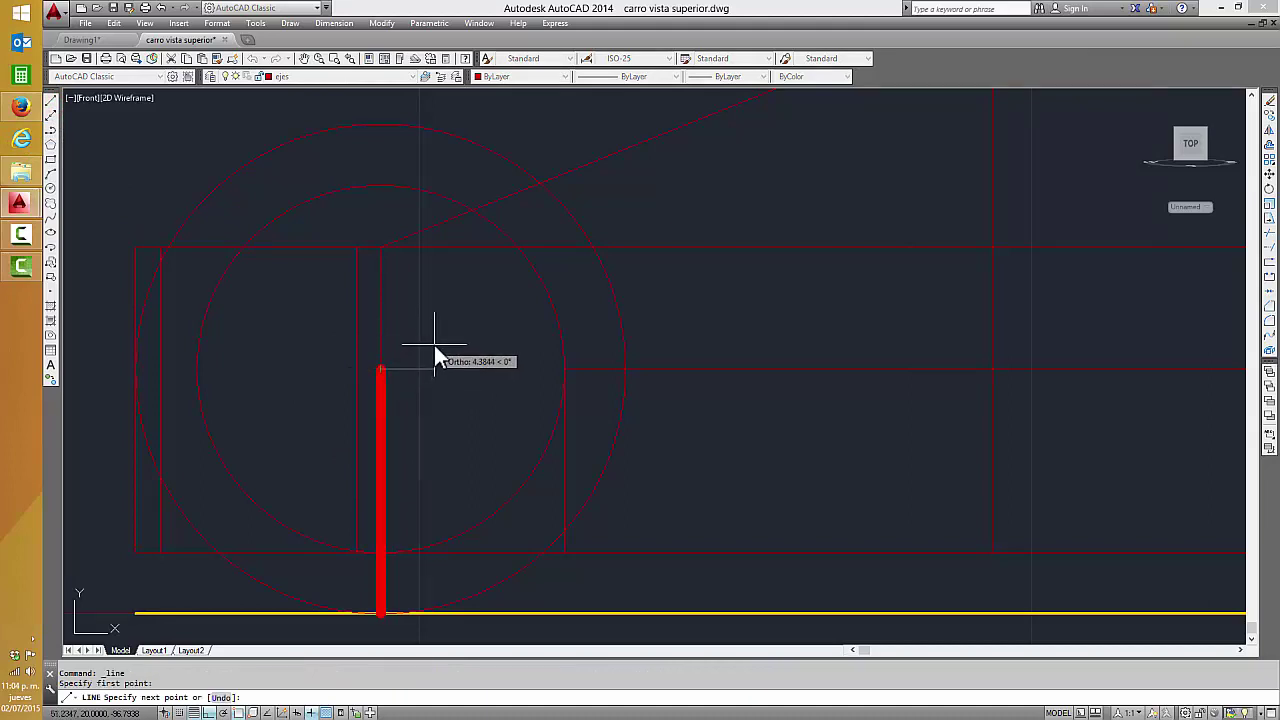
text(2)
key(Return)
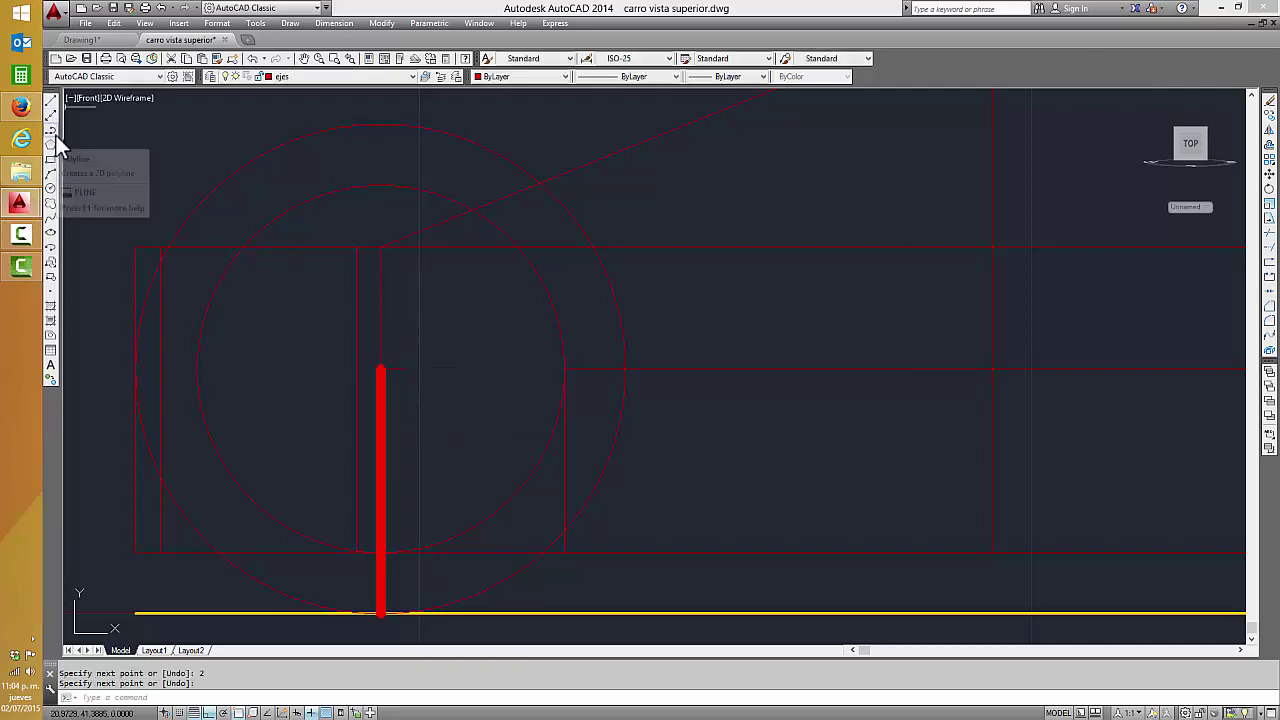
- Draw a closed polyline outline of 2- and 4-unit segments, then erase its top segment
click(53, 131)
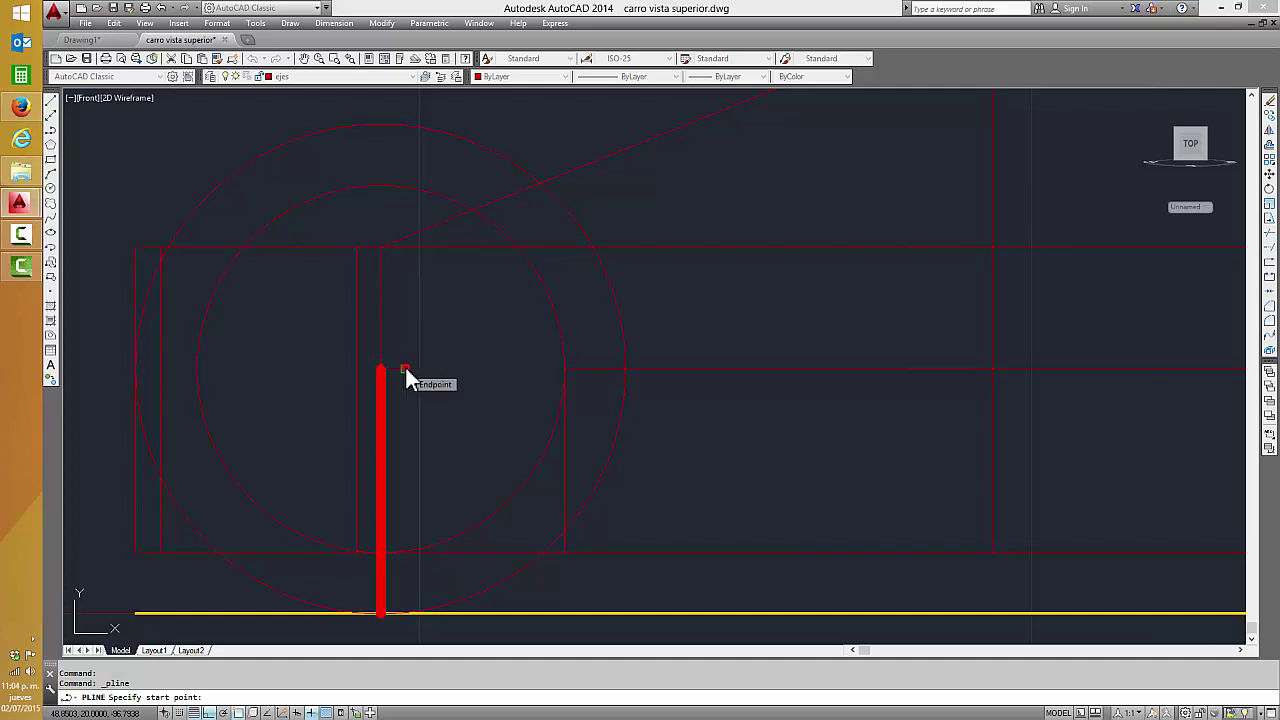
click(405, 369)
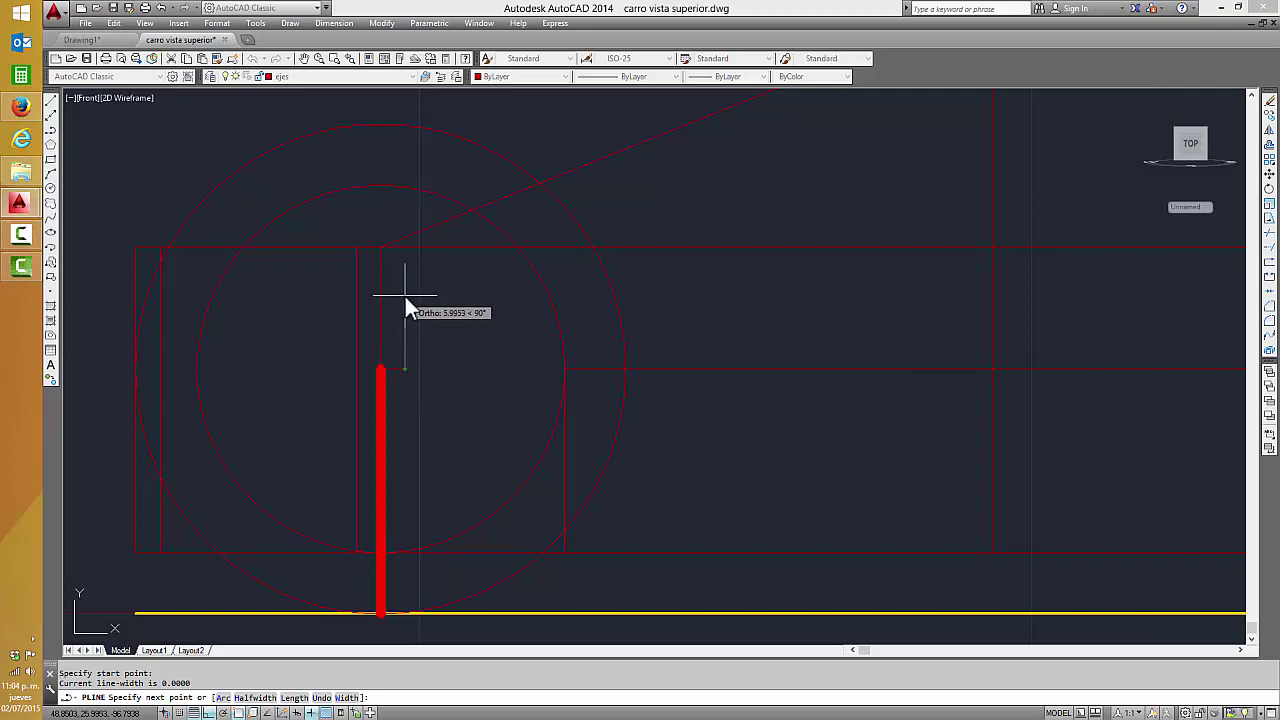
text(2)
key(Return)
text(4)
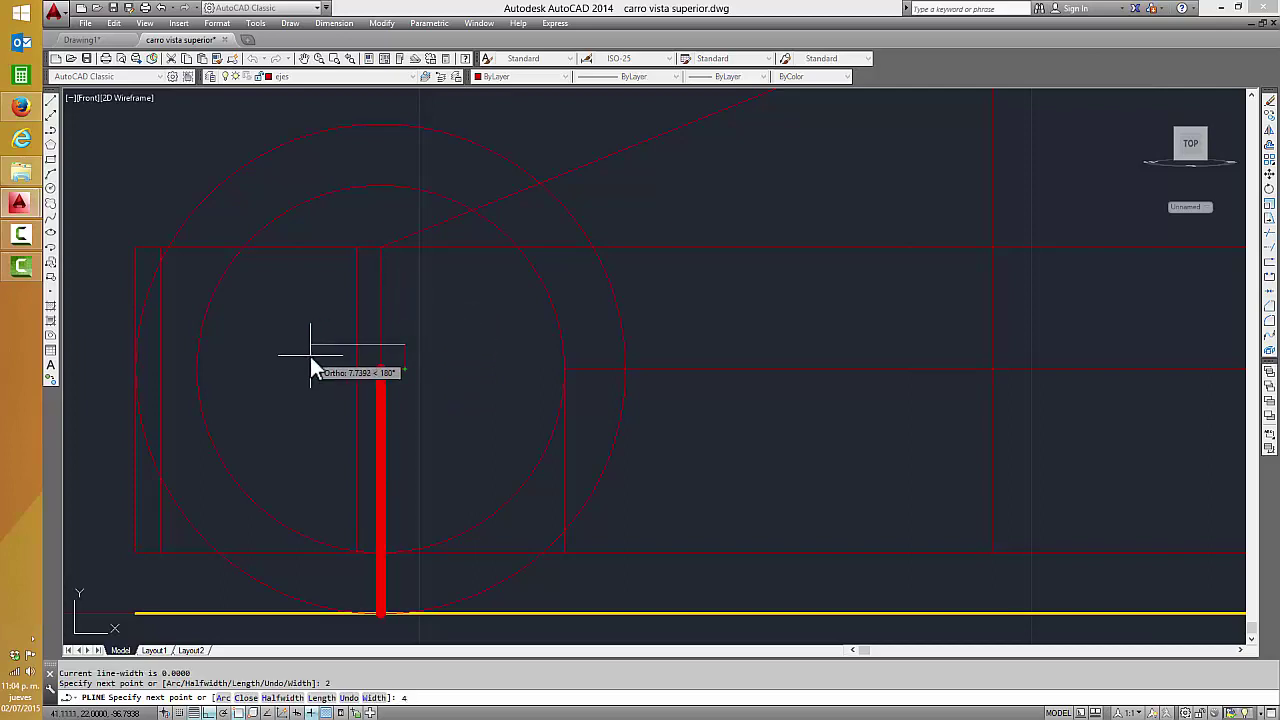
key(Return)
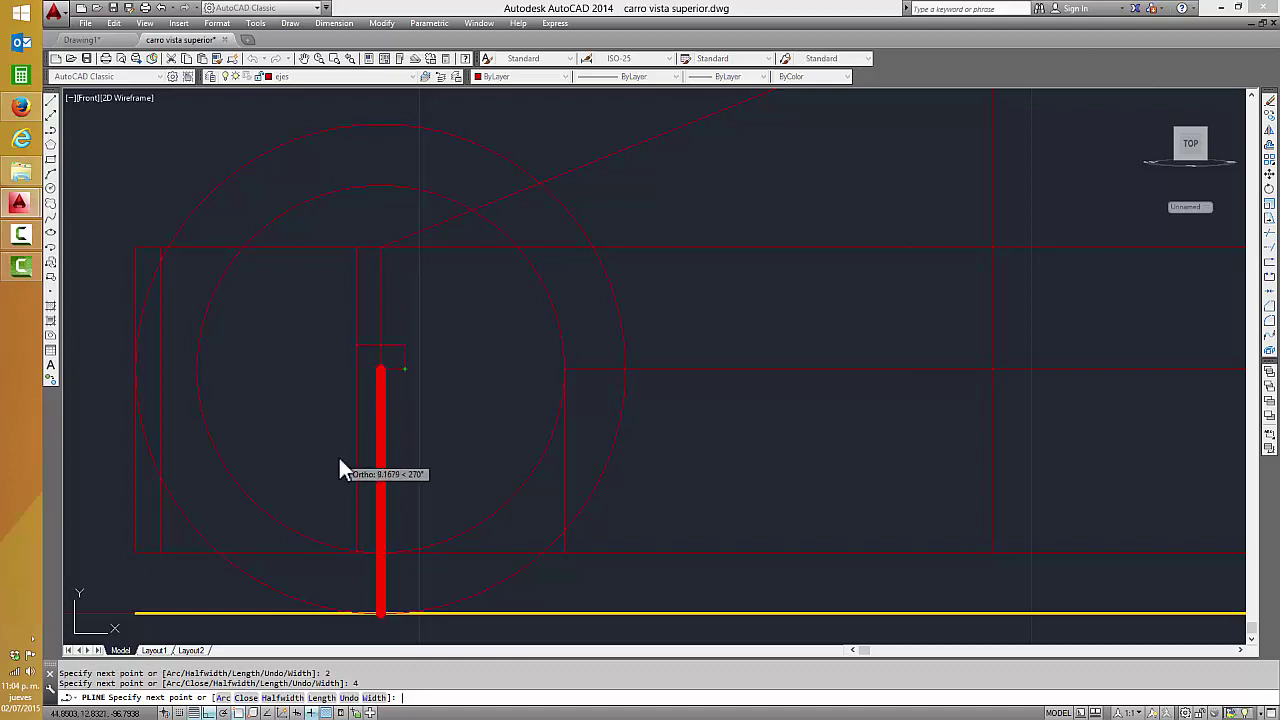
text(4)
key(Return)
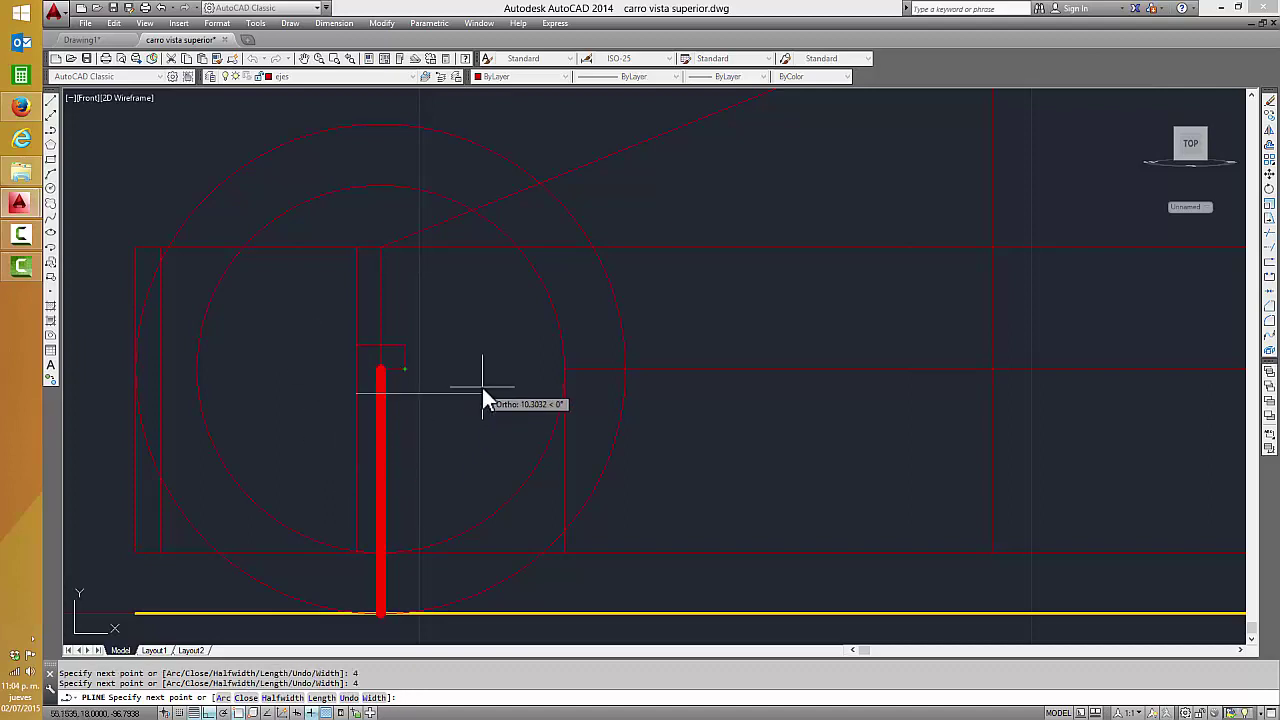
key(BackSpace)
text(c)
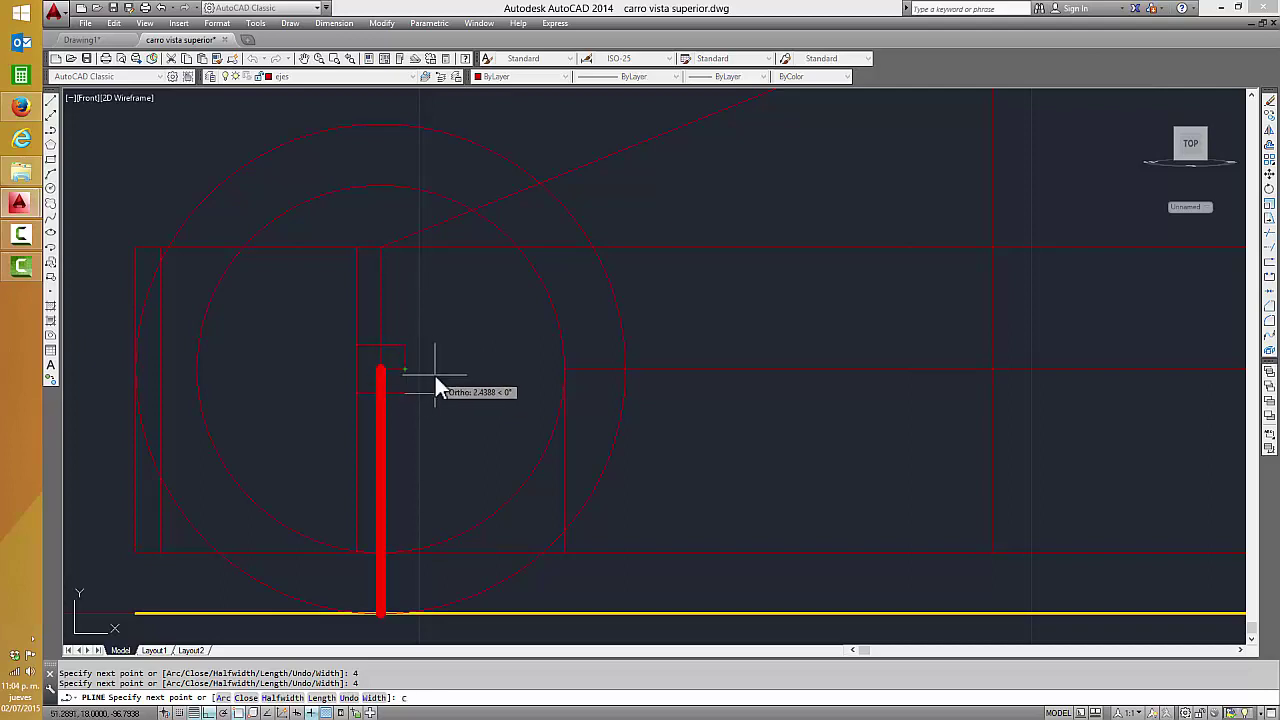
key(Return)
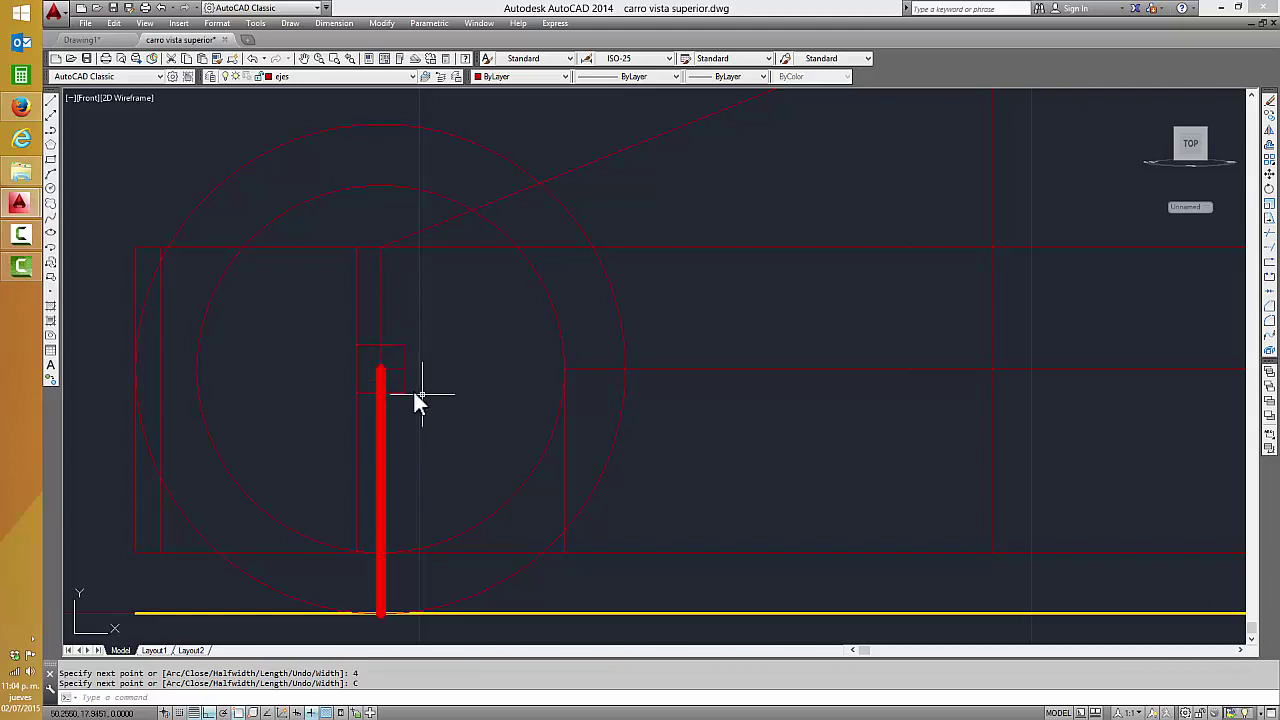
click(400, 370)
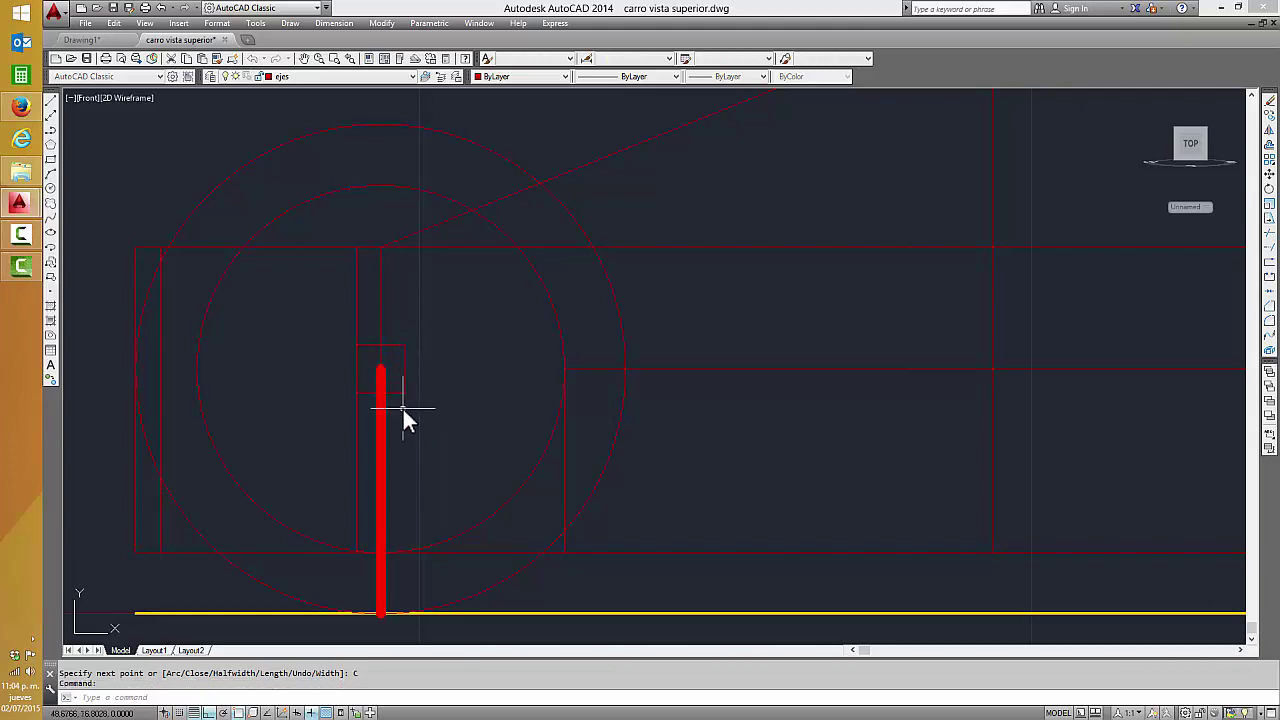
key(Delete)
- Draw a 2-unit helper line to the right from the red post's top
scroll(433, 428, down, 2)
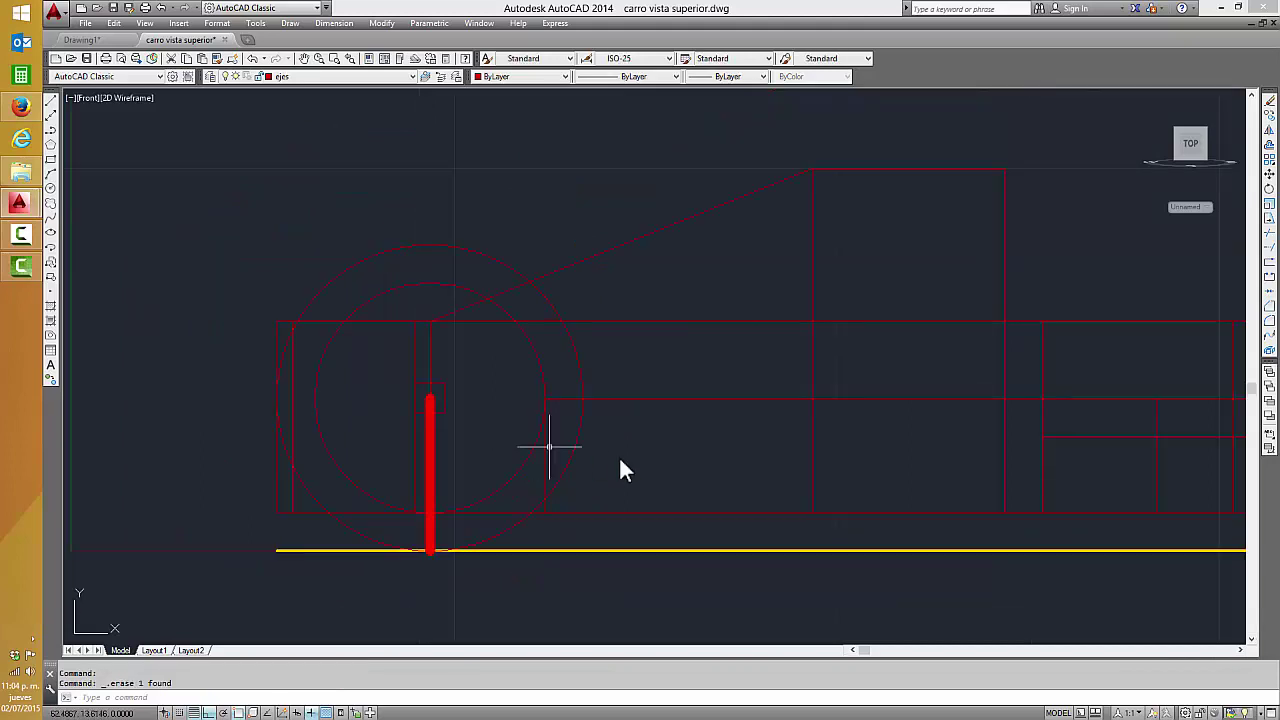
middle_drag(634, 489, 500, 466)
scroll(517, 463, down, 2)
scroll(1003, 434, up, 4)
scroll(1003, 434, up, 3)
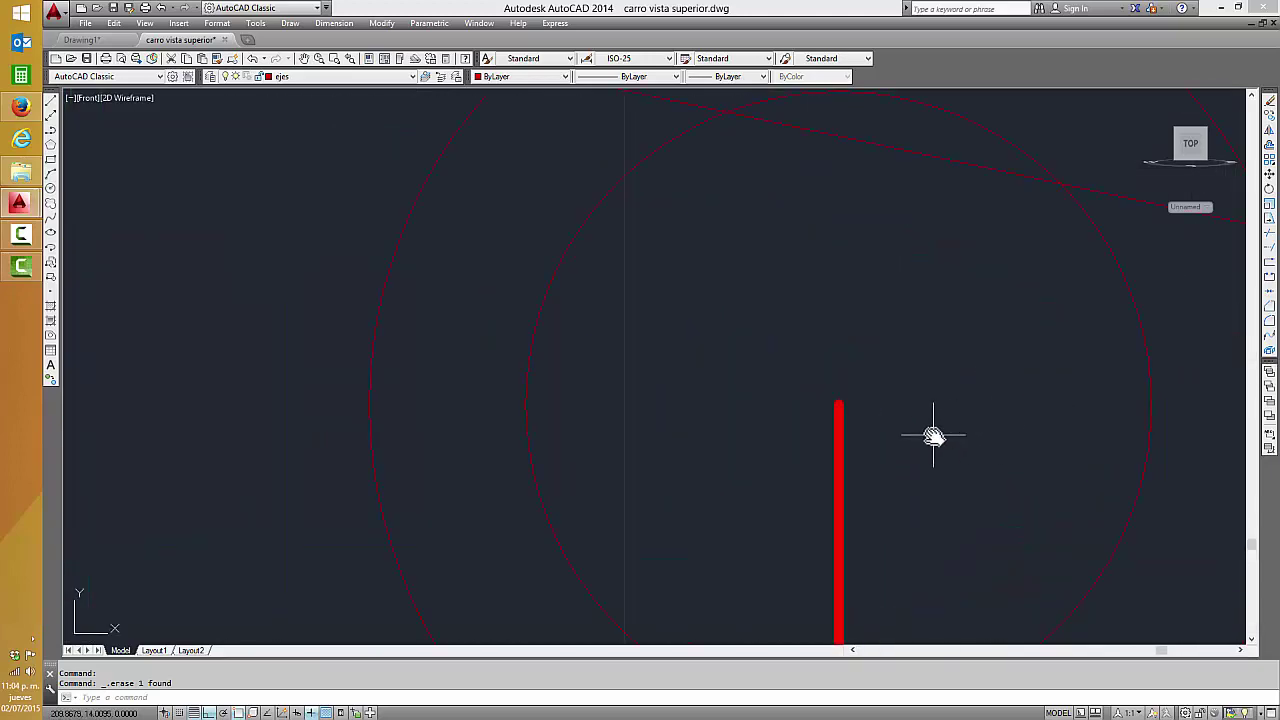
text(l)
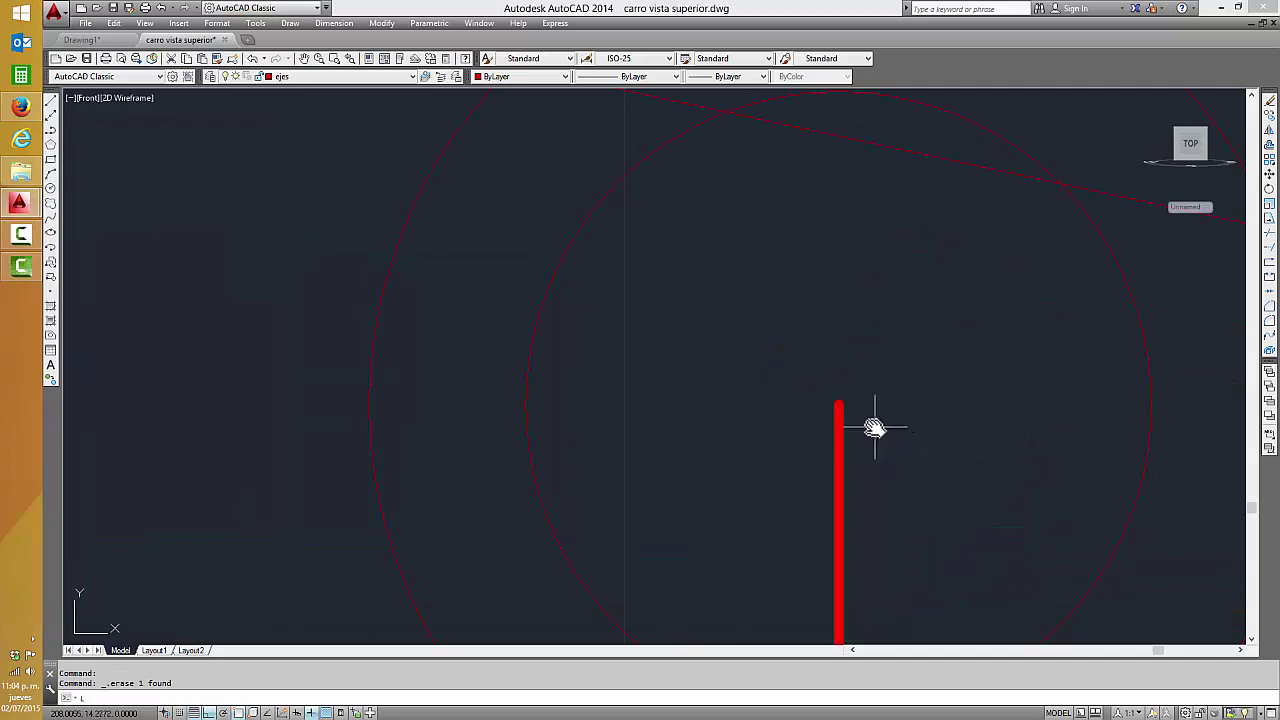
key(Return)
click(838, 404)
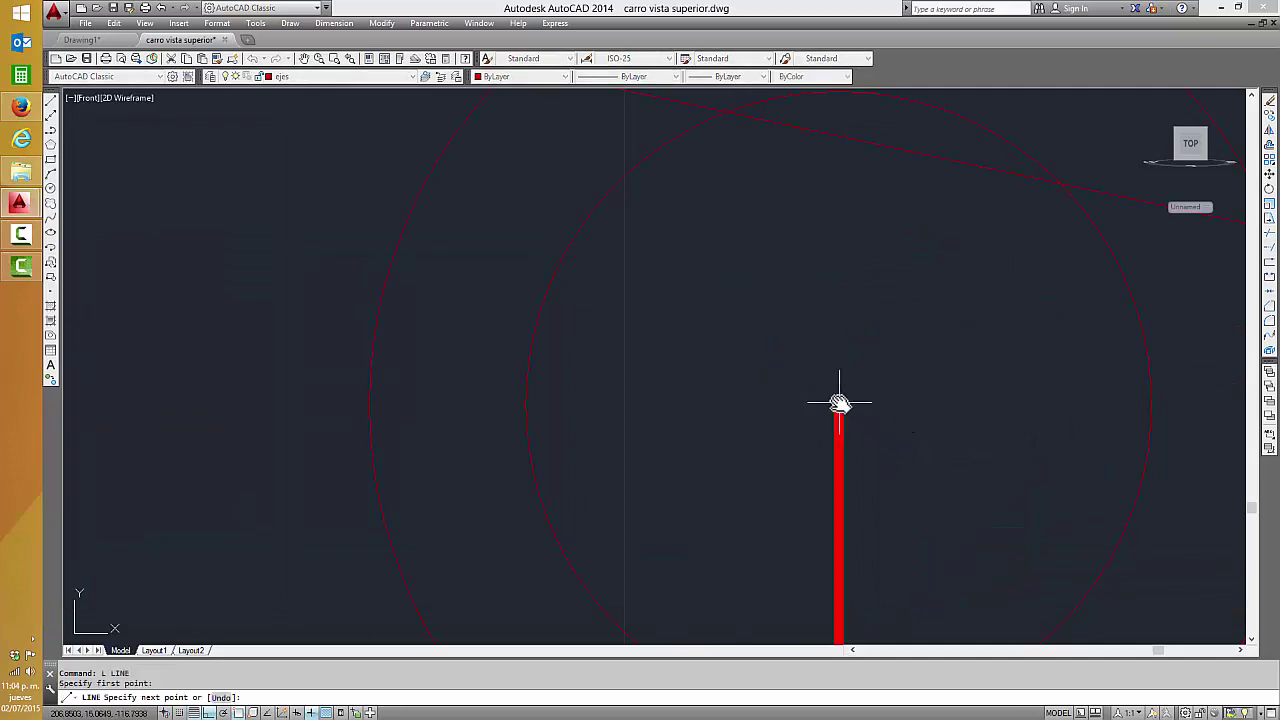
text(2)
key(Return)
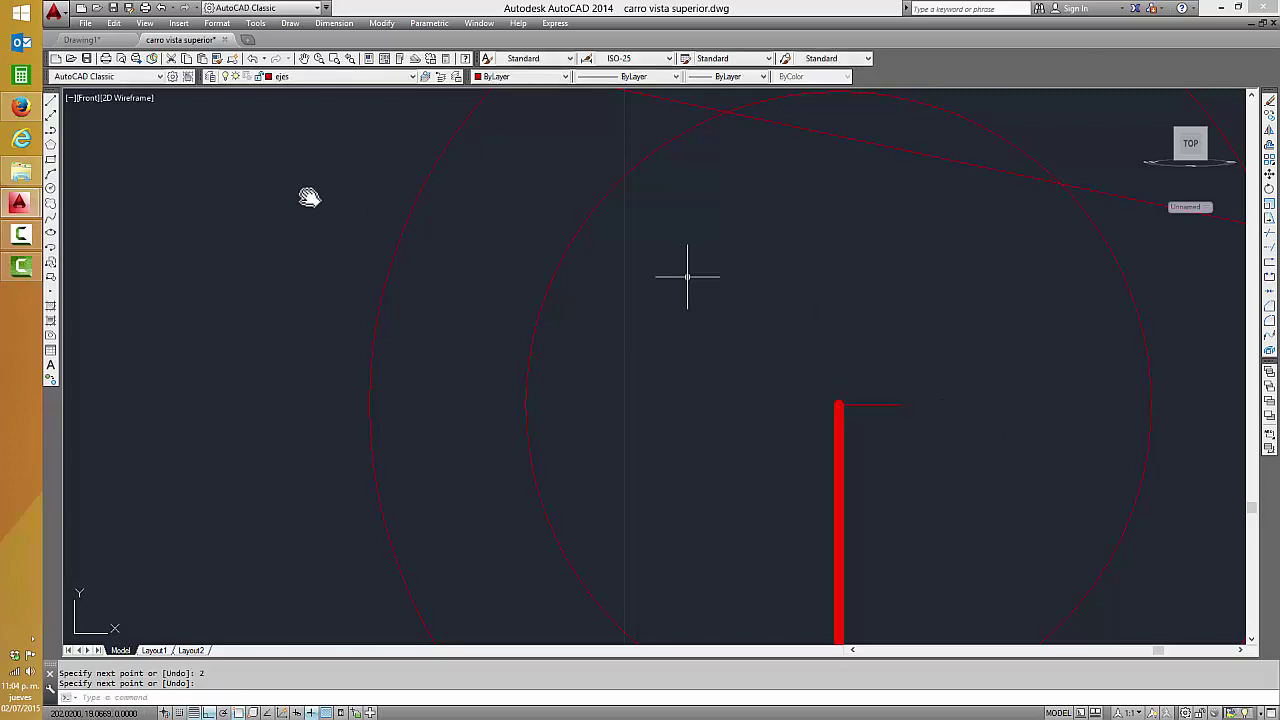
- Draw a closed polyline square: 2 up, 4 left, 4 down, 4 right, then Close
click(52, 132)
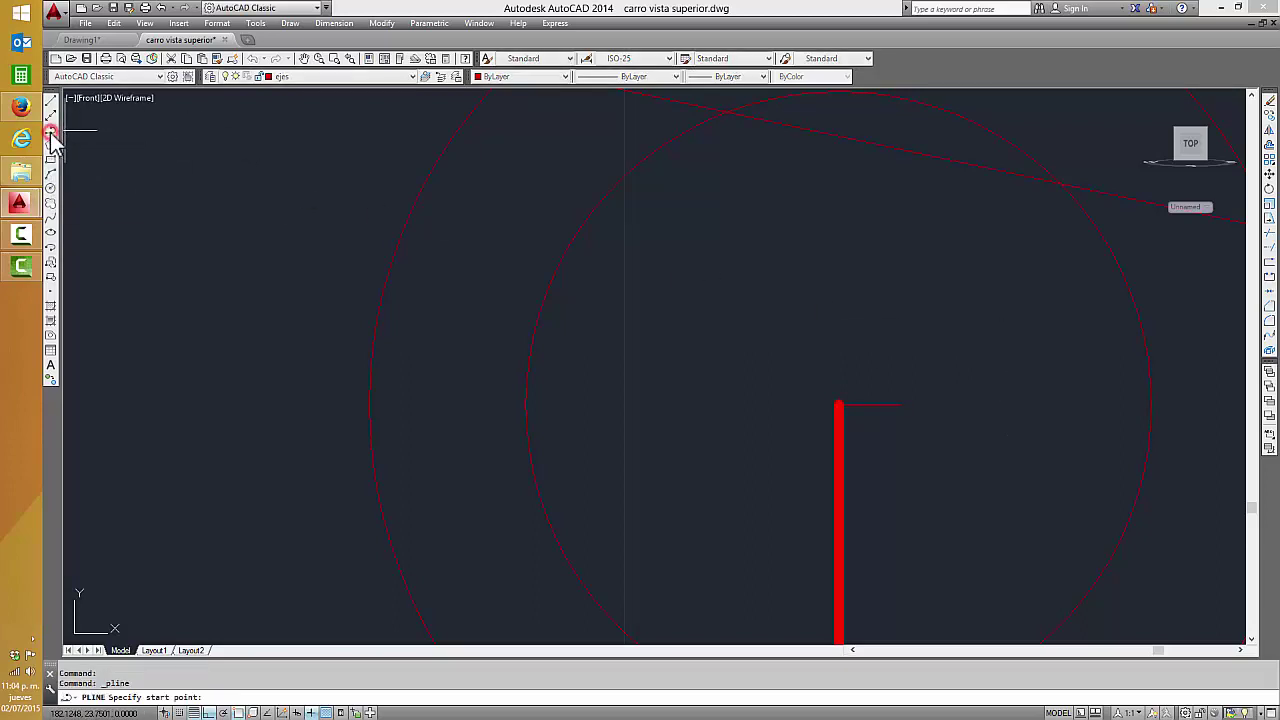
click(901, 404)
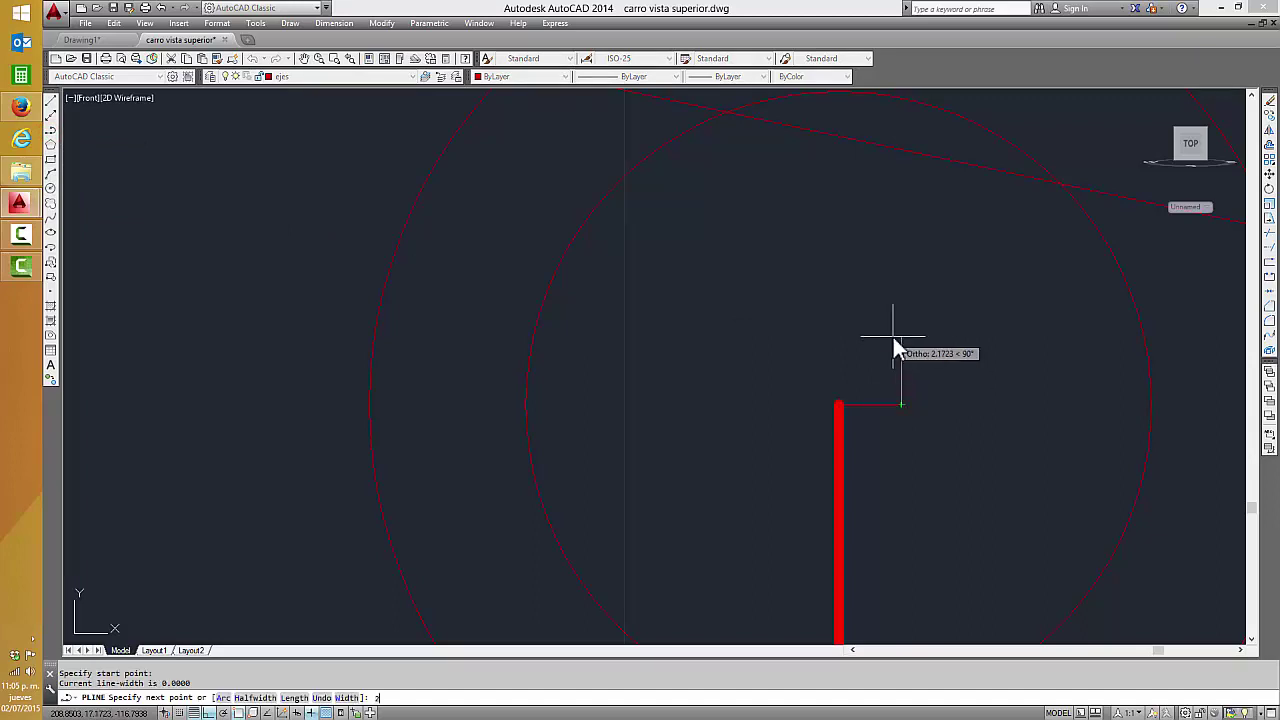
text(2)
key(Return)
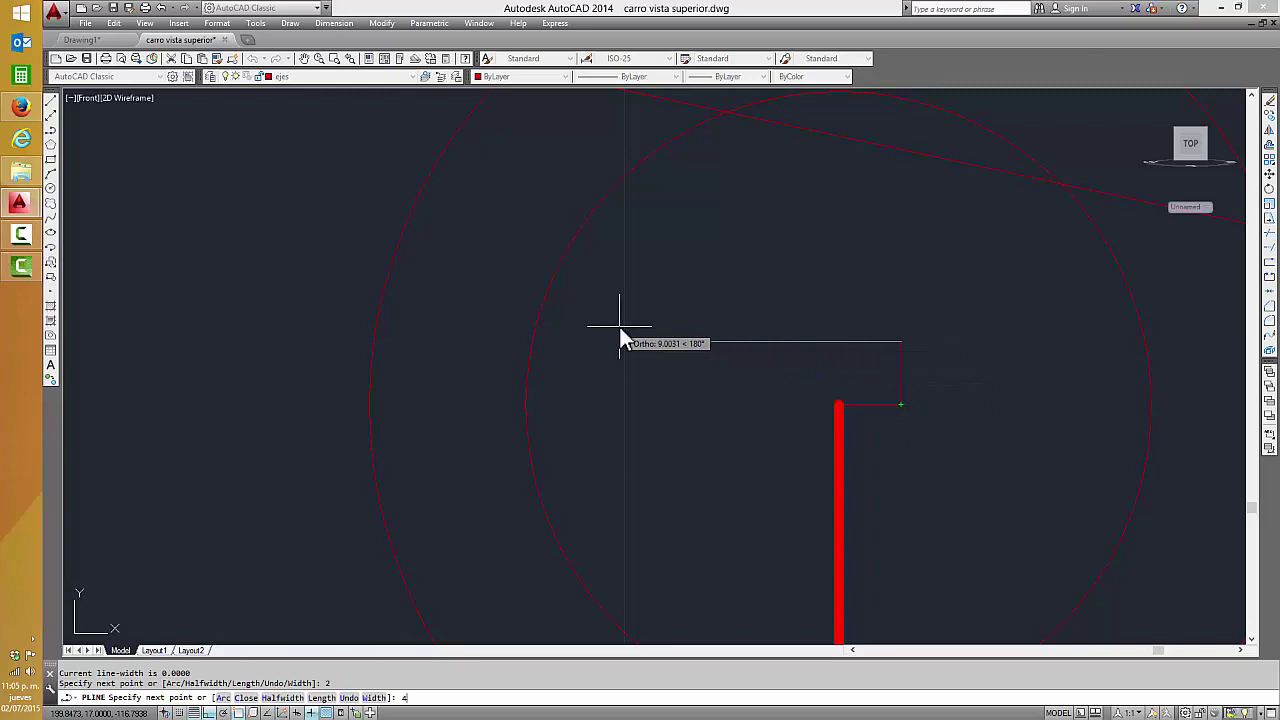
key(Return)
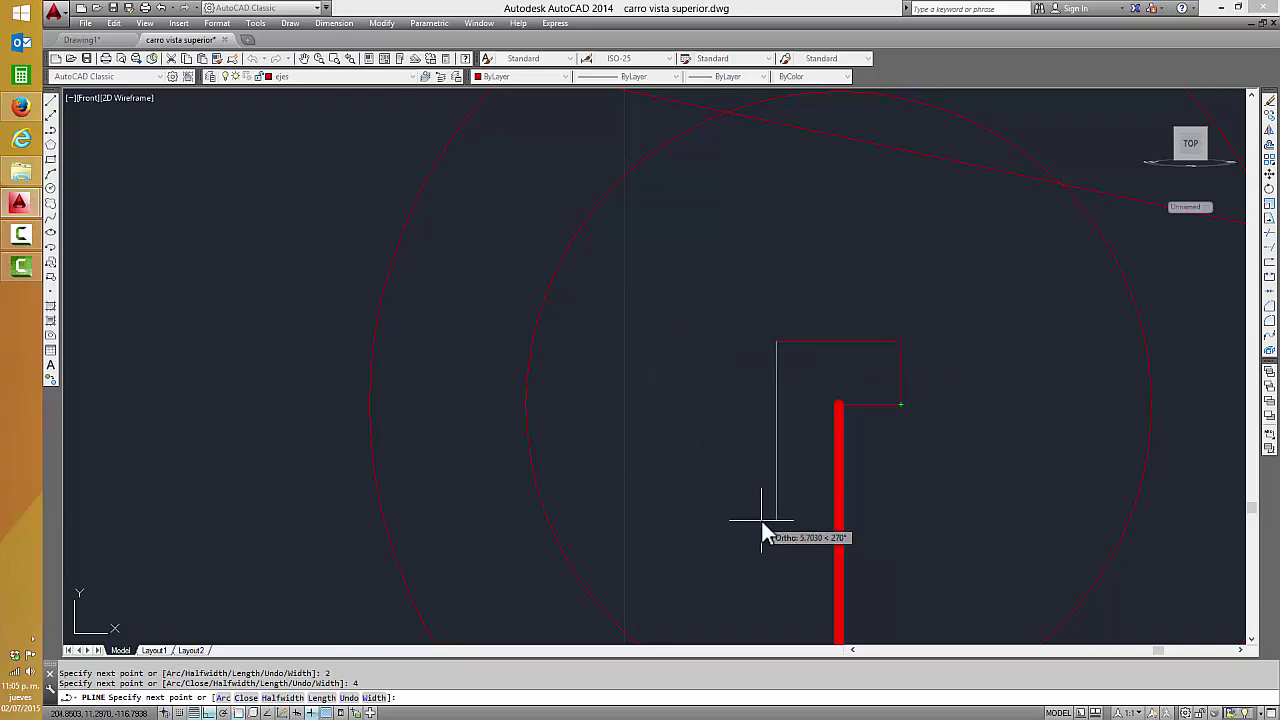
text(4)
key(Return)
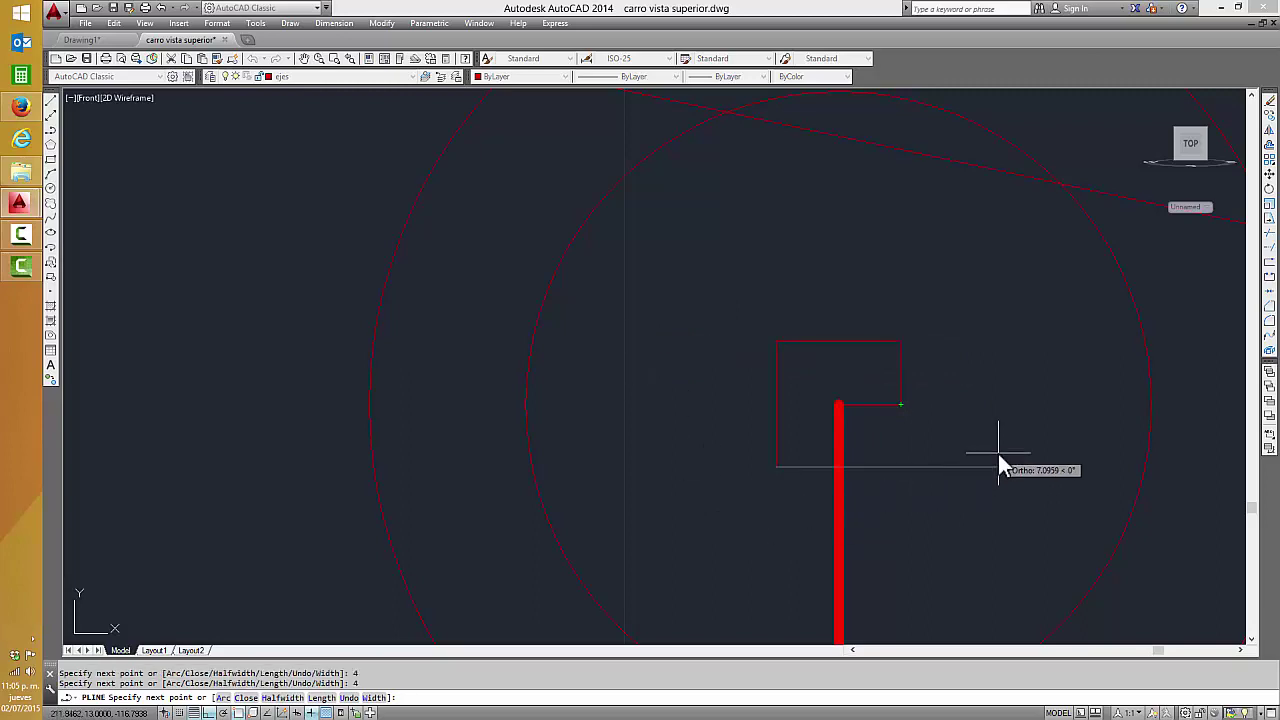
key(Return)
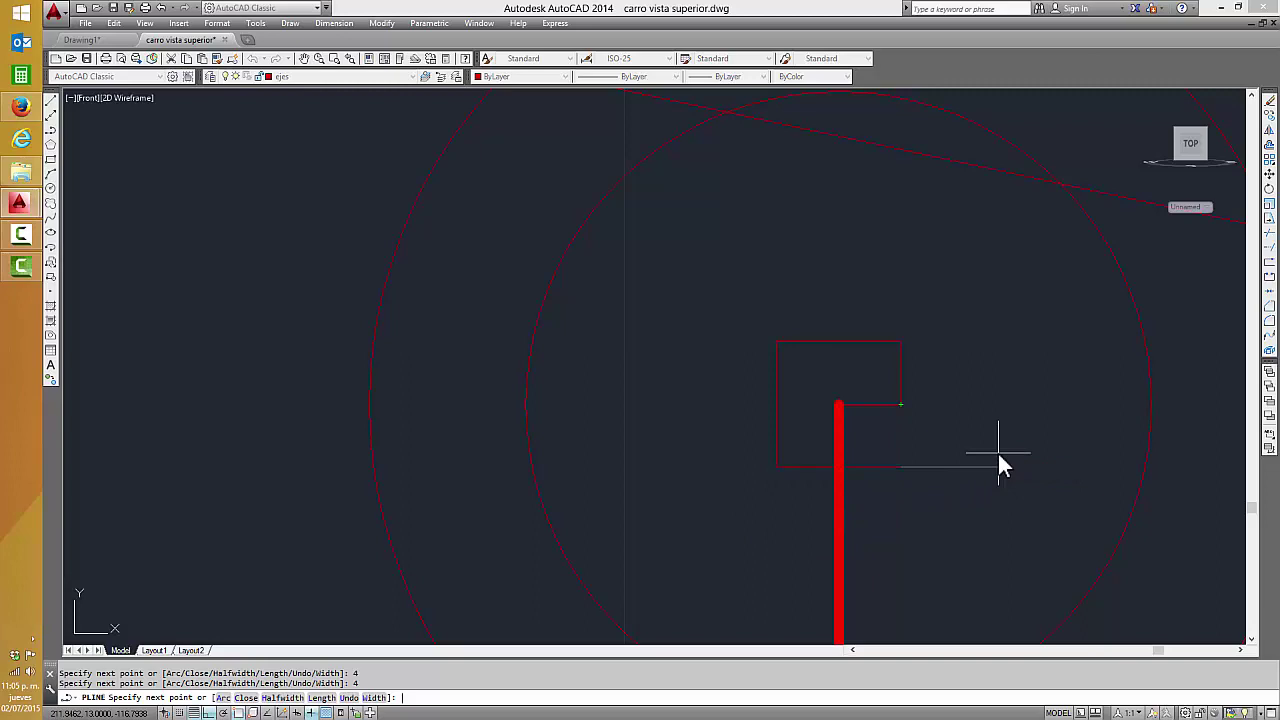
text(c)
key(Return)
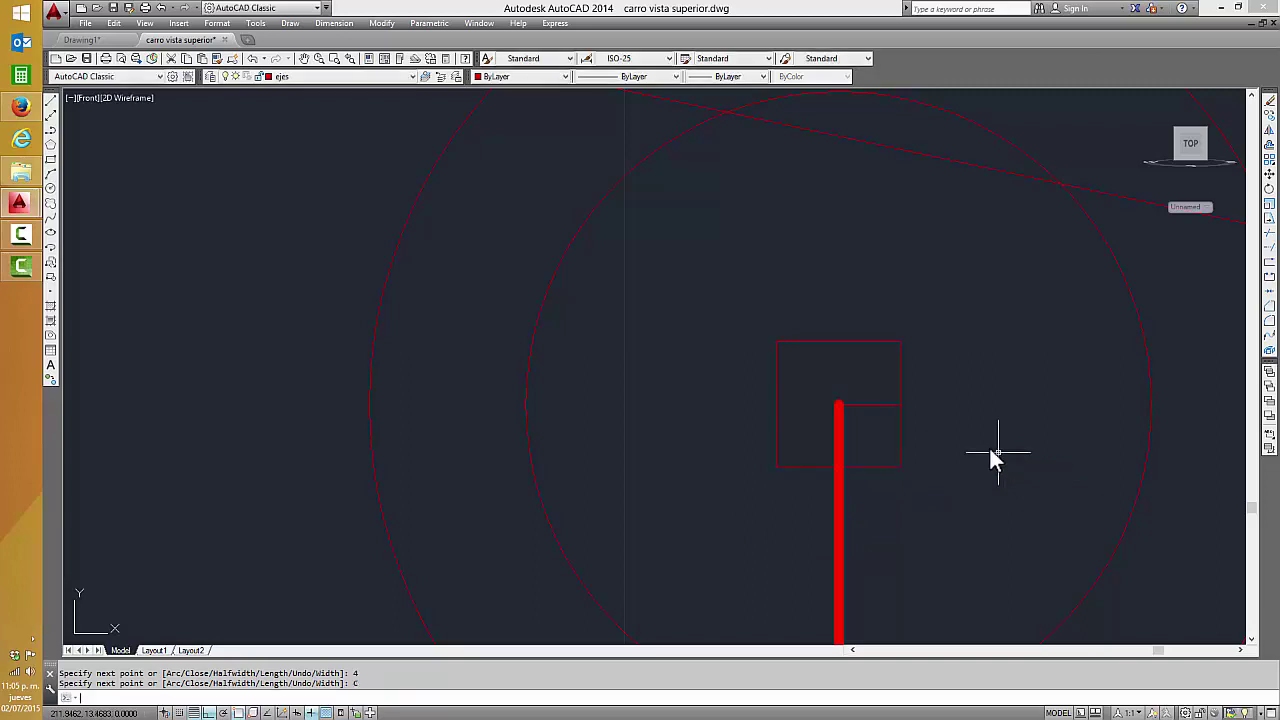
- Erase the short helper line and switch to an isometric 3D view
click(876, 398)
click(876, 412)
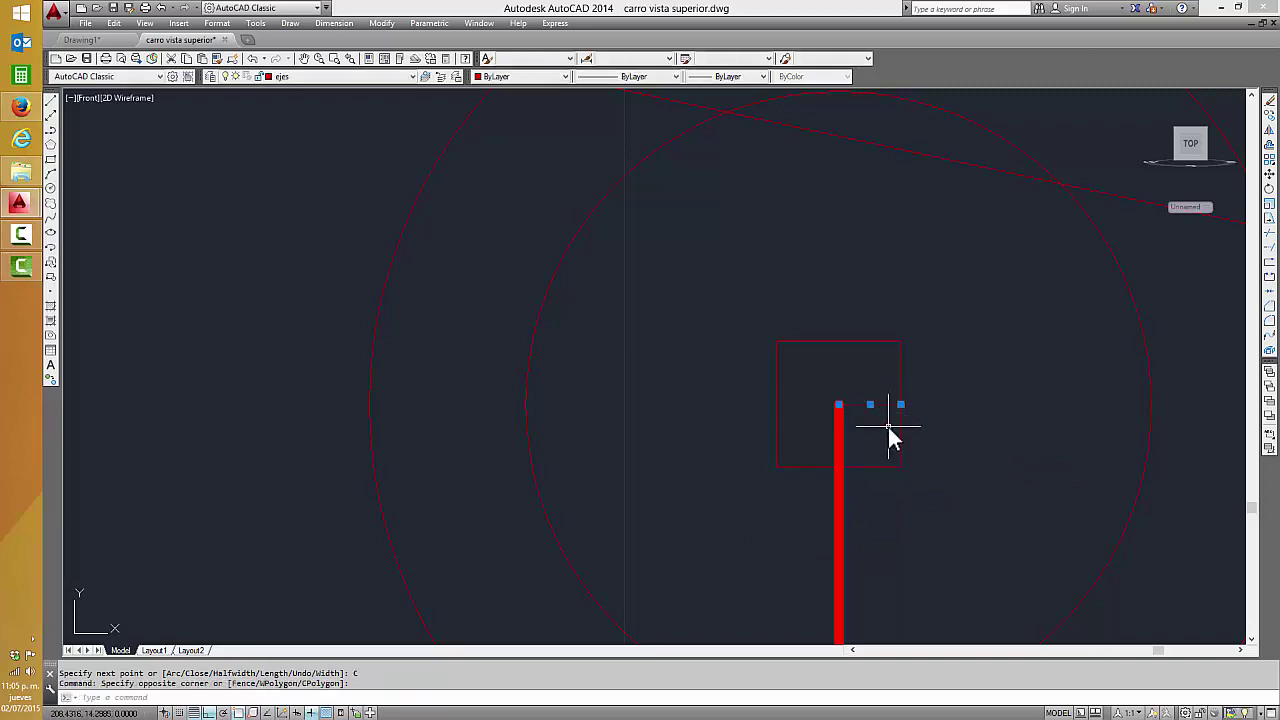
key(Delete)
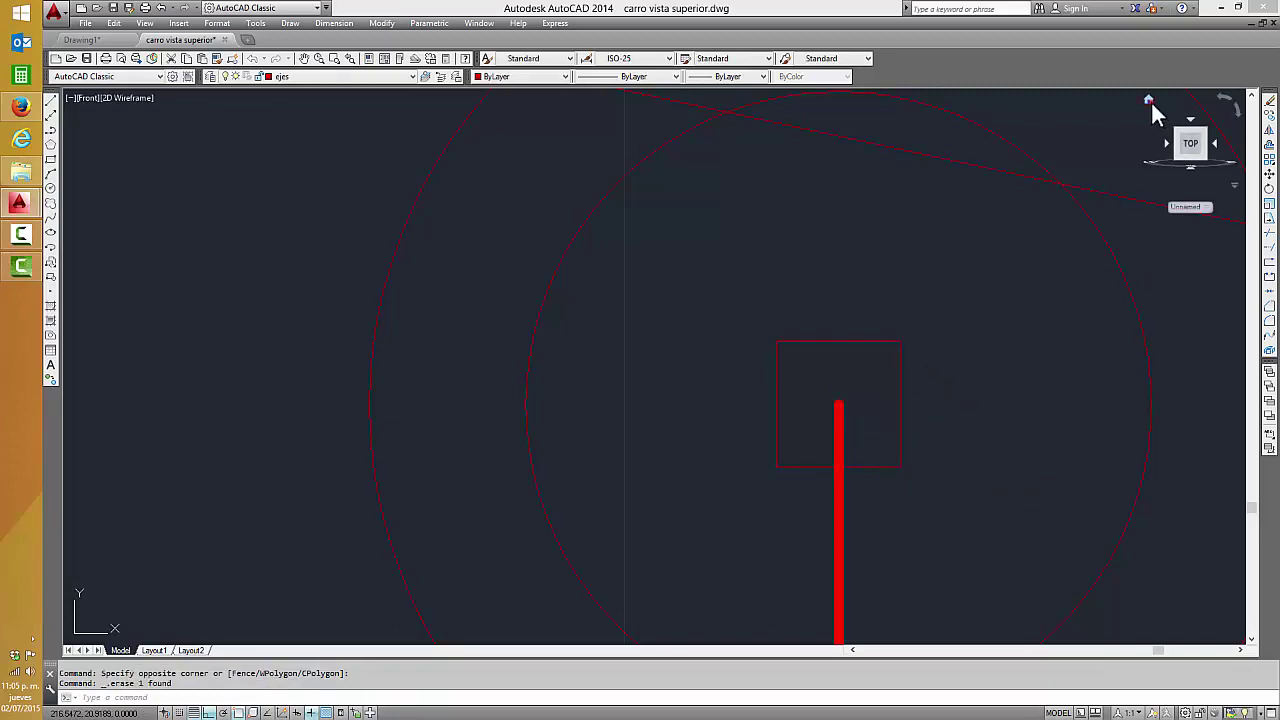
click(1151, 101)
scroll(790, 370, up, 5)
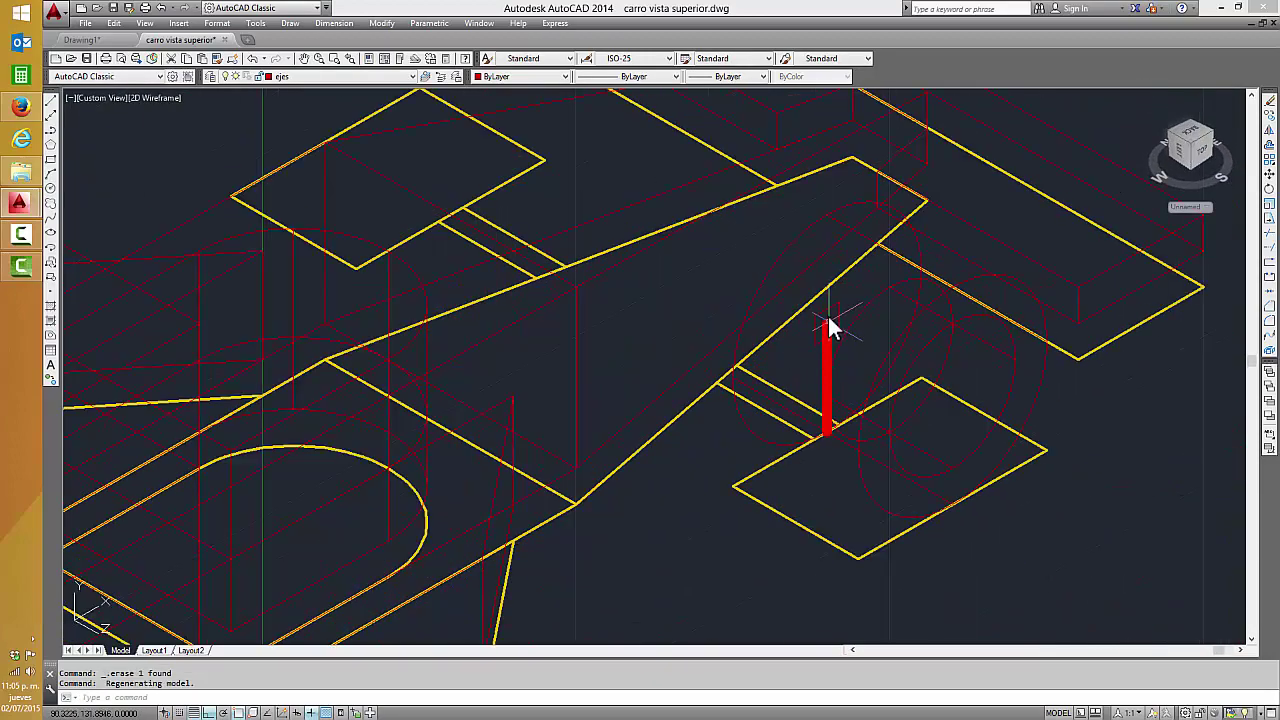
- Give the small square Yellow colour and a 1.40 mm lineweight
click(830, 312)
key(Escape)
middle_drag(400, 523, 903, 194)
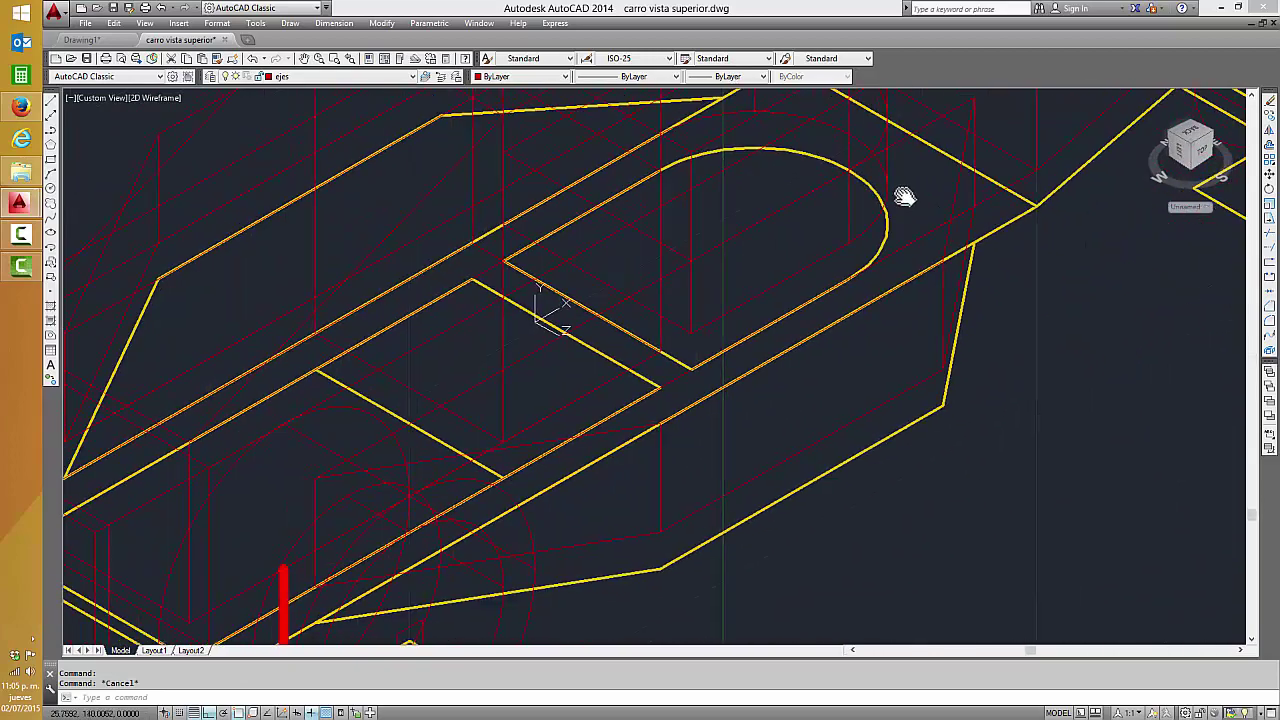
middle_drag(514, 503, 752, 432)
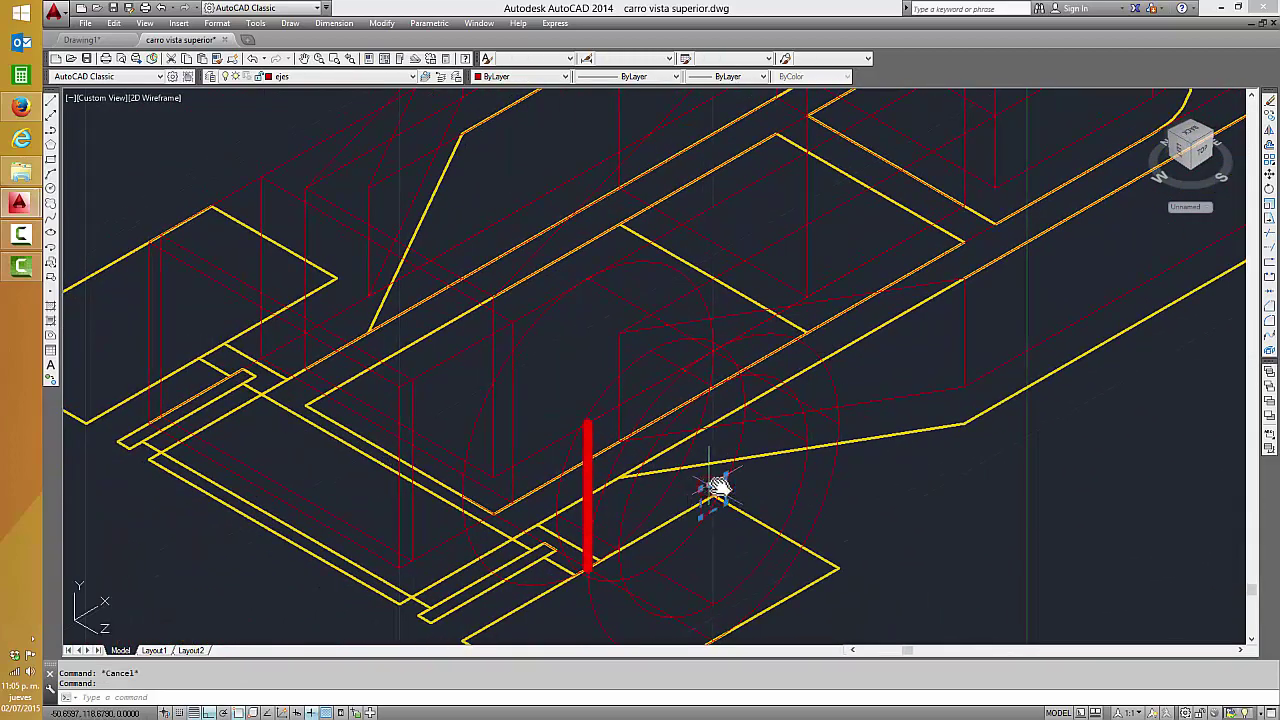
click(716, 488)
mouse_move(703, 517)
middle_down()
mouse_move(1009, 443)
mouse_move(717, 509)
middle_up()
key(Escape)
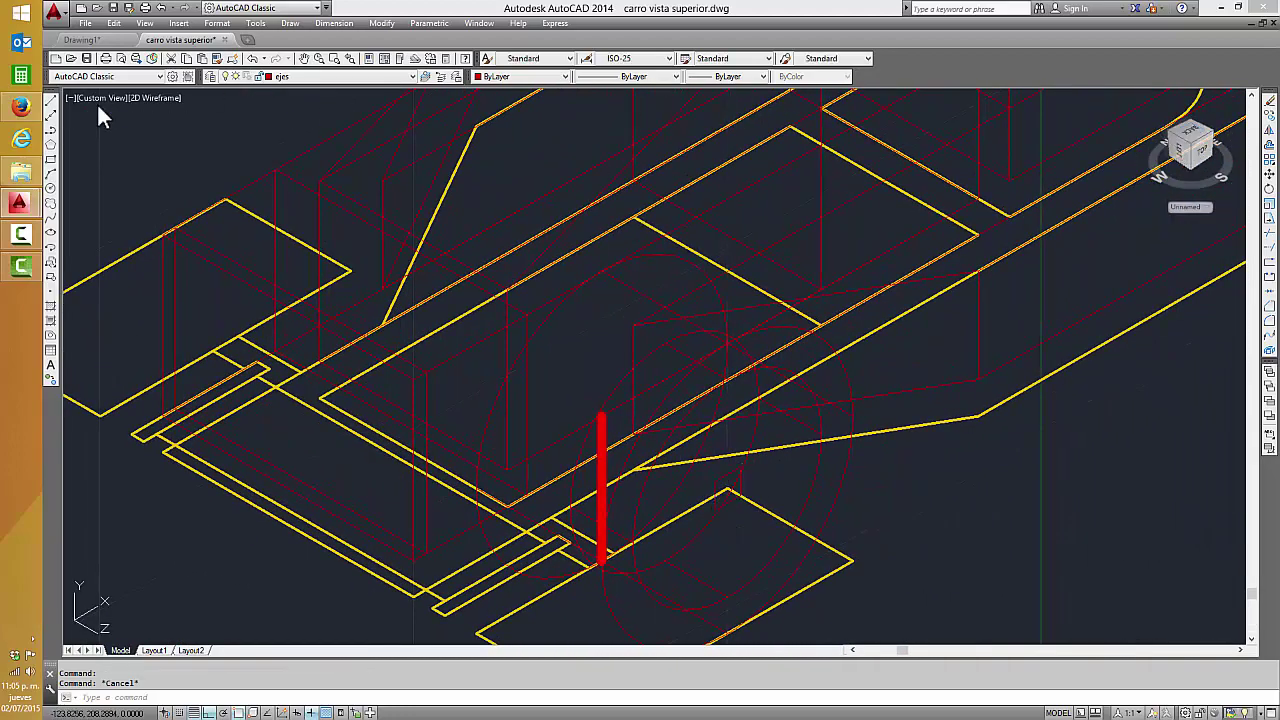
click(705, 465)
click(754, 512)
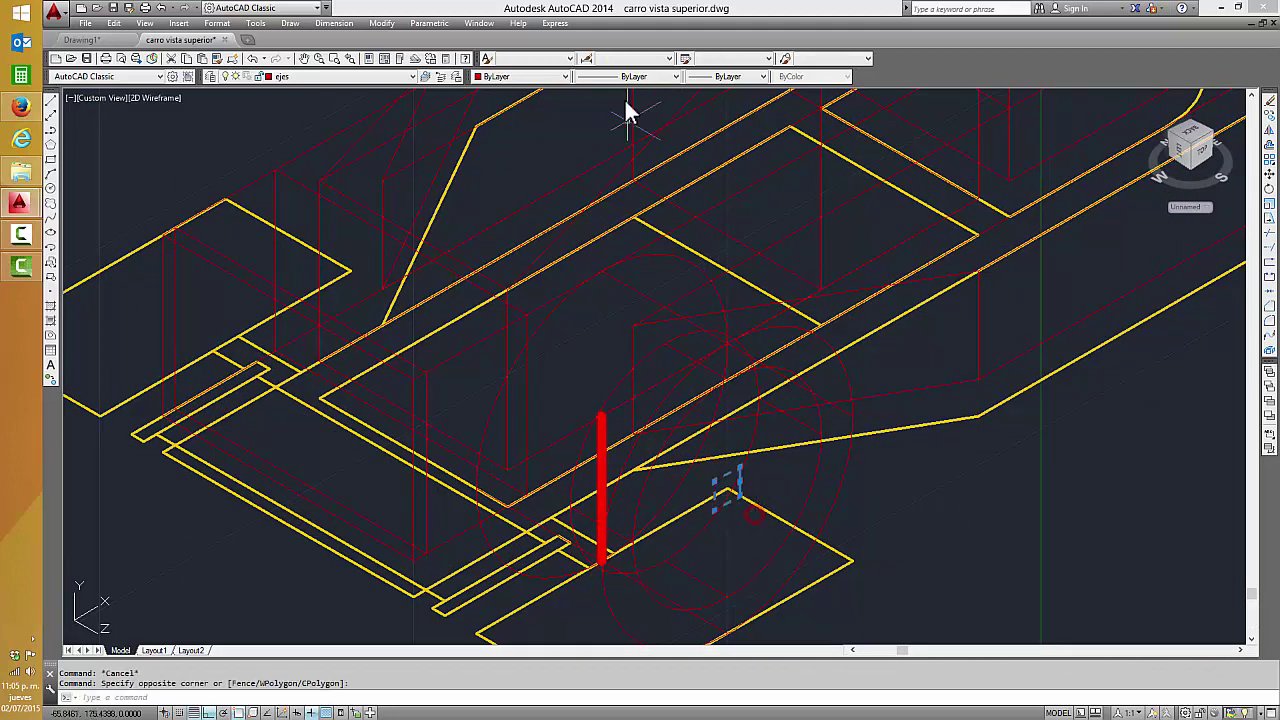
click(532, 78)
click(510, 124)
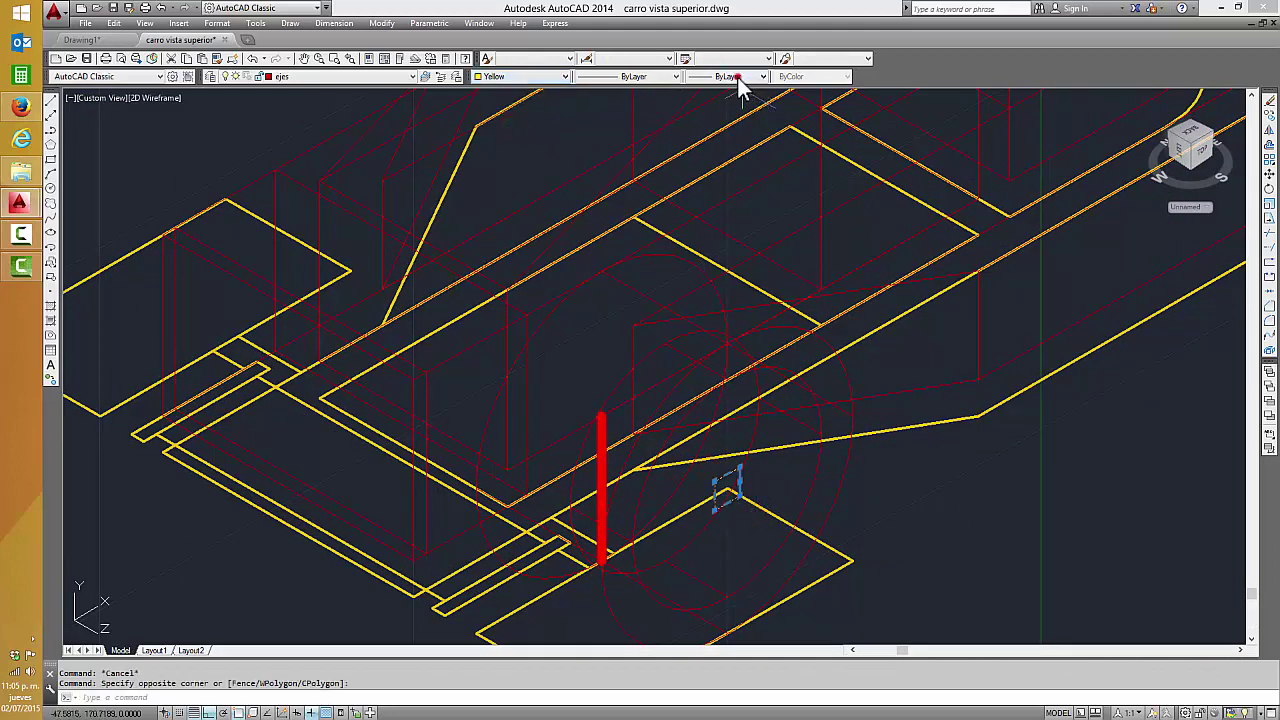
click(738, 78)
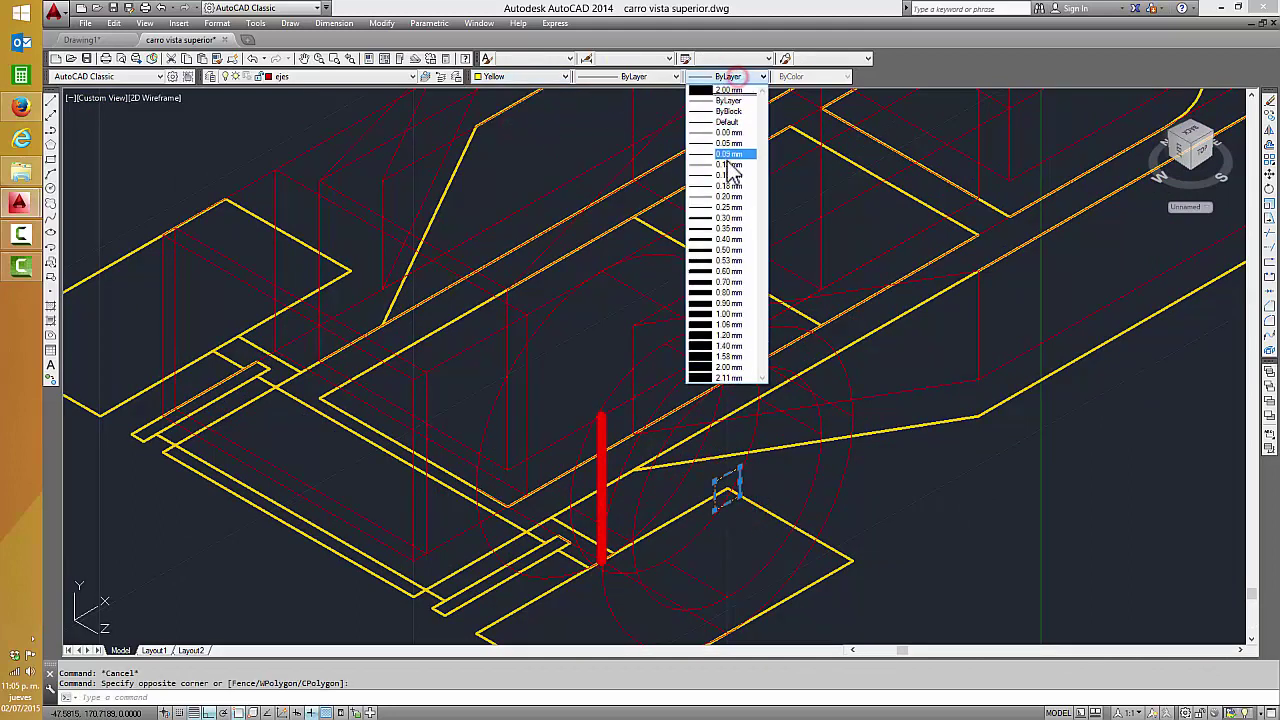
click(705, 347)
- Change the square's colour from Yellow to Cyan
key(Escape)
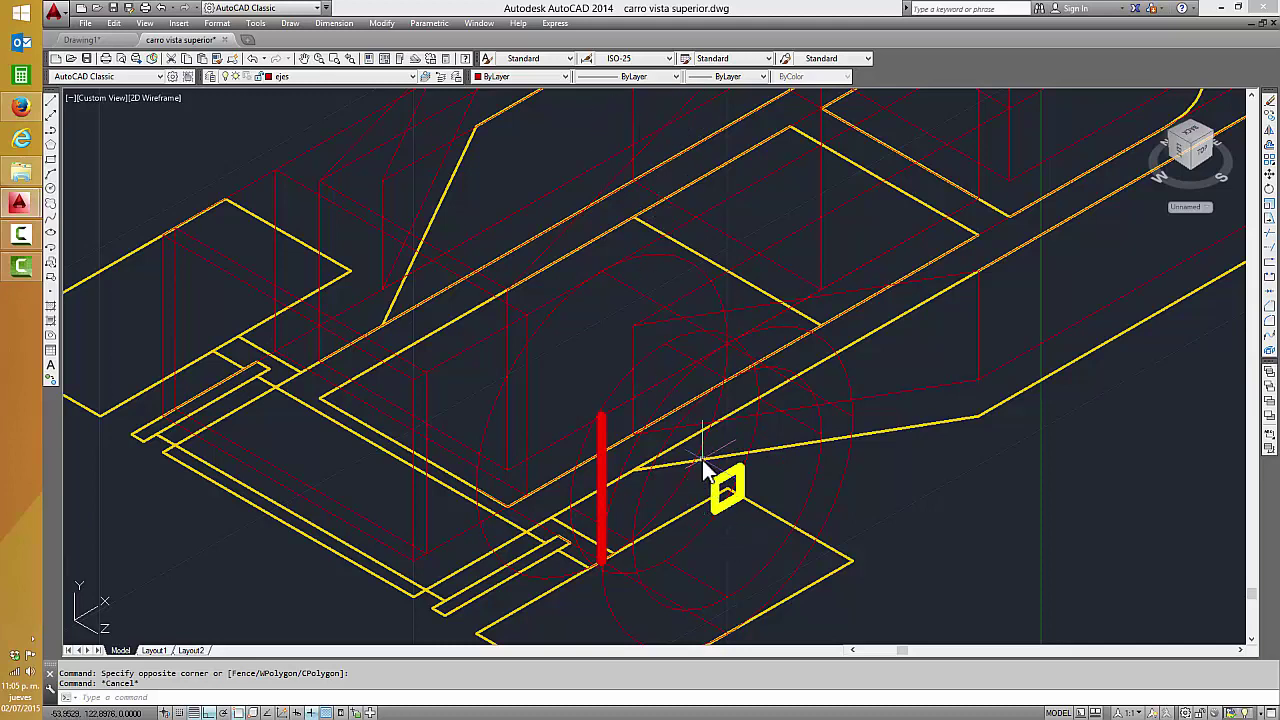
key(Escape)
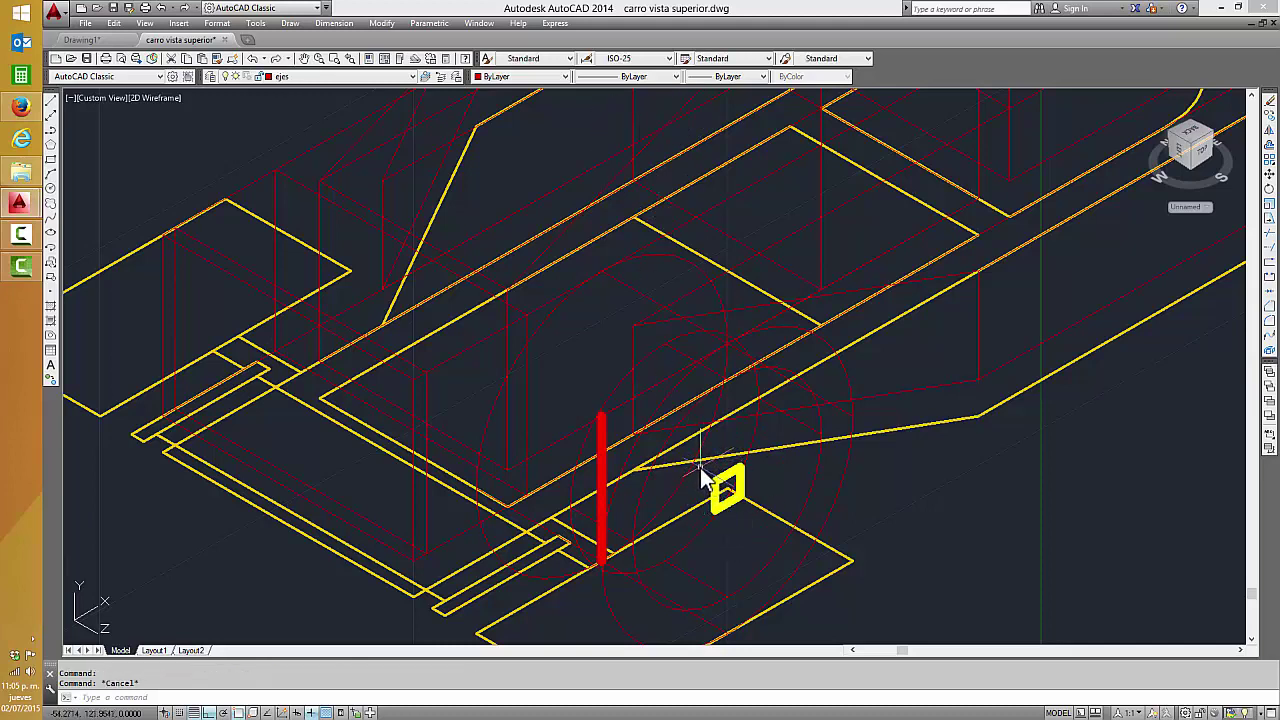
click(703, 478)
click(764, 518)
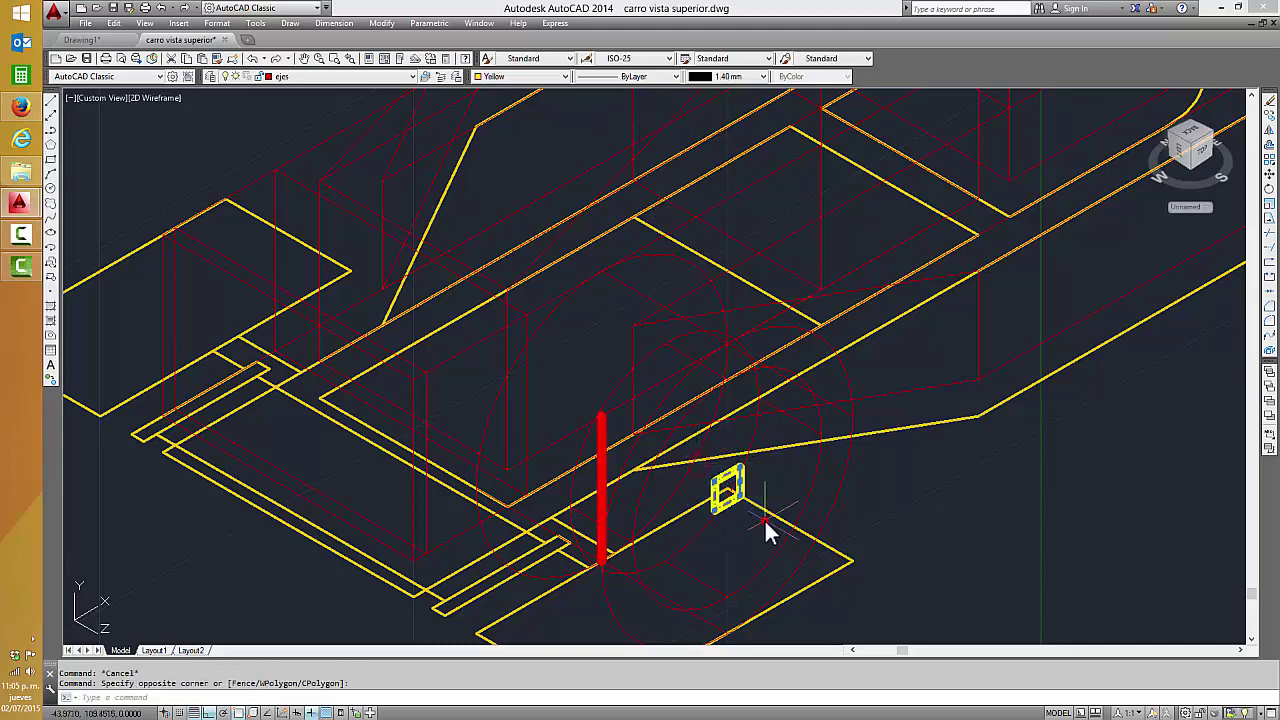
click(521, 77)
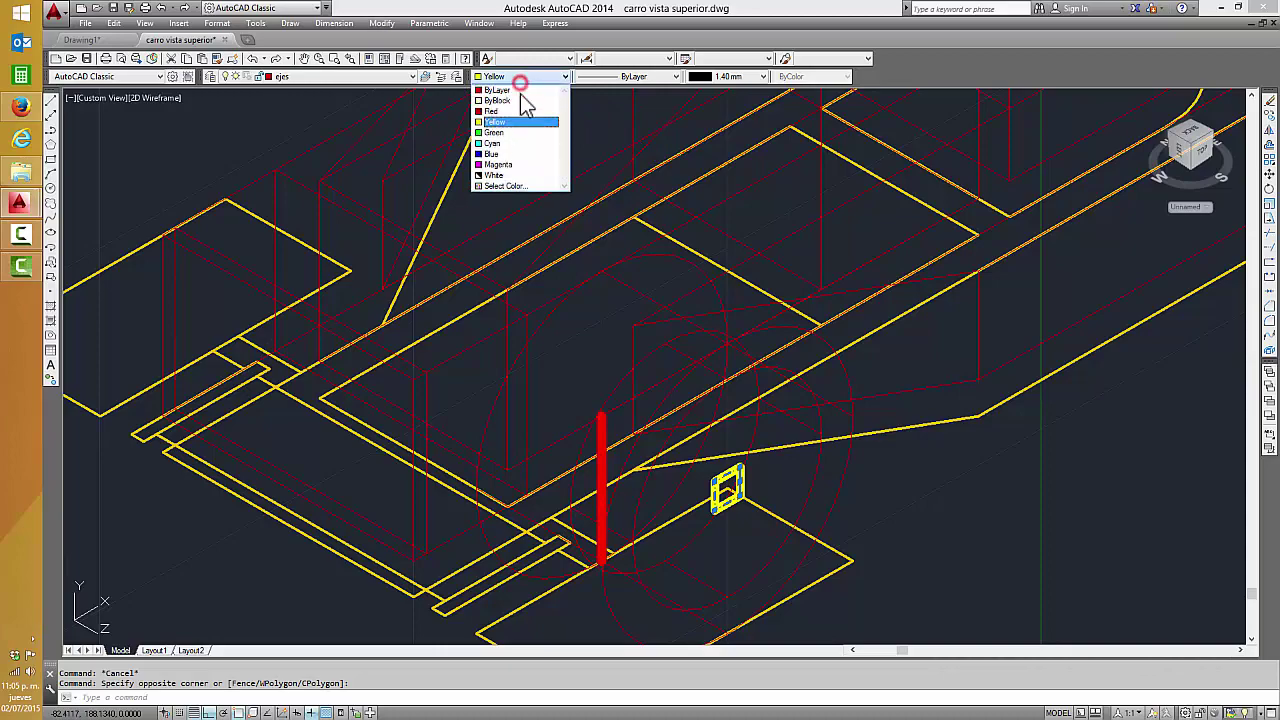
click(505, 145)
key(Escape)
mouse_move(963, 466)
middle_down()
mouse_move(829, 480)
mouse_move(649, 474)
mouse_move(629, 491)
middle_up()
scroll(777, 478, down, 3)
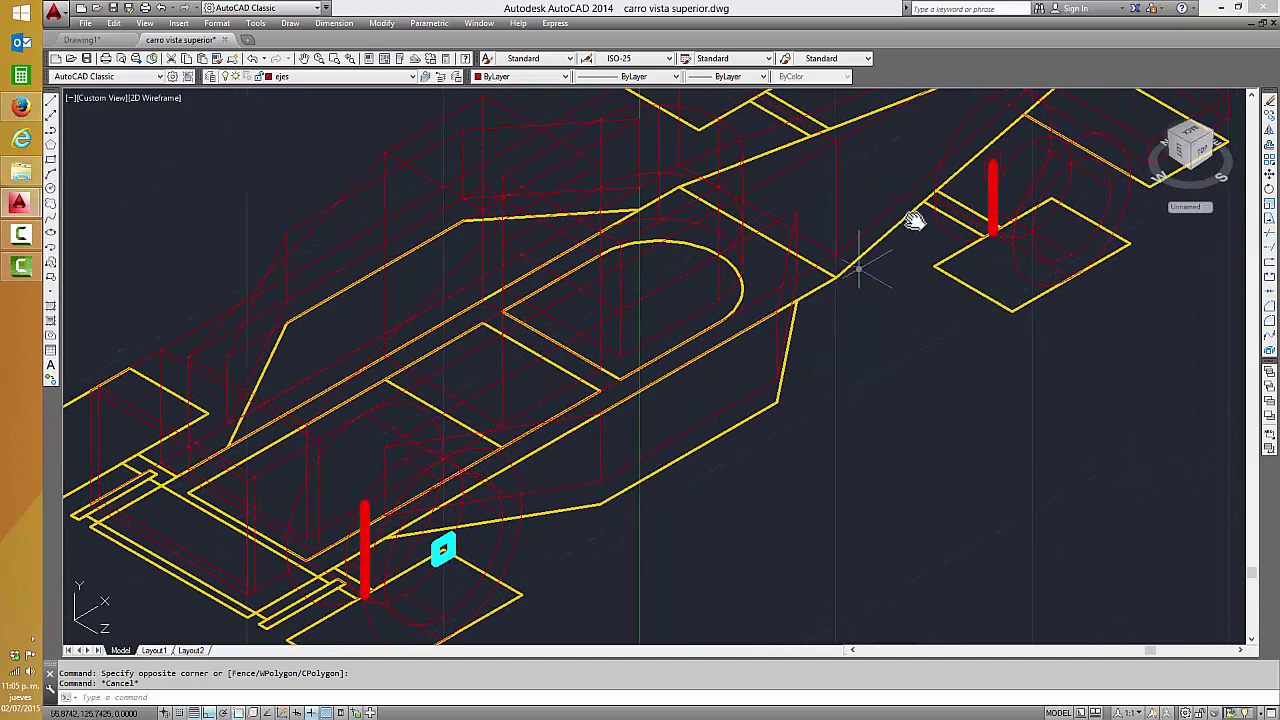
- Make the plate at the right post's top Cyan with a 1.40 mm lineweight
click(995, 160)
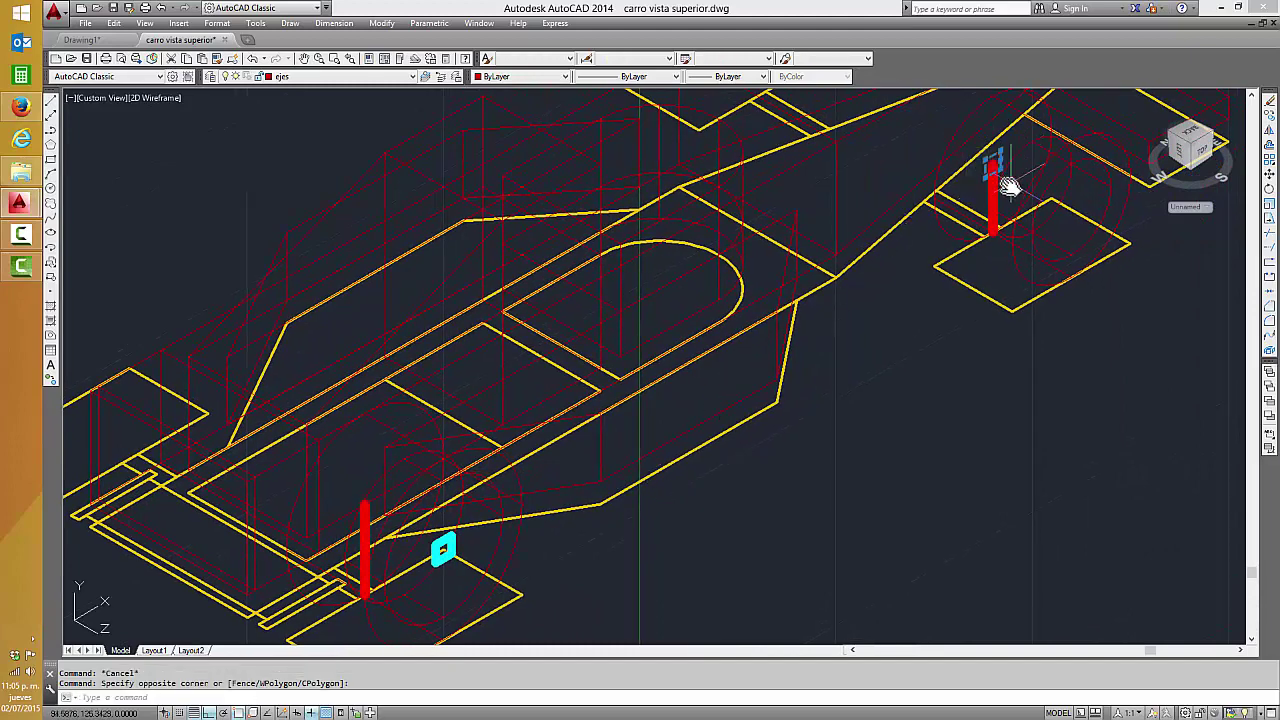
click(533, 79)
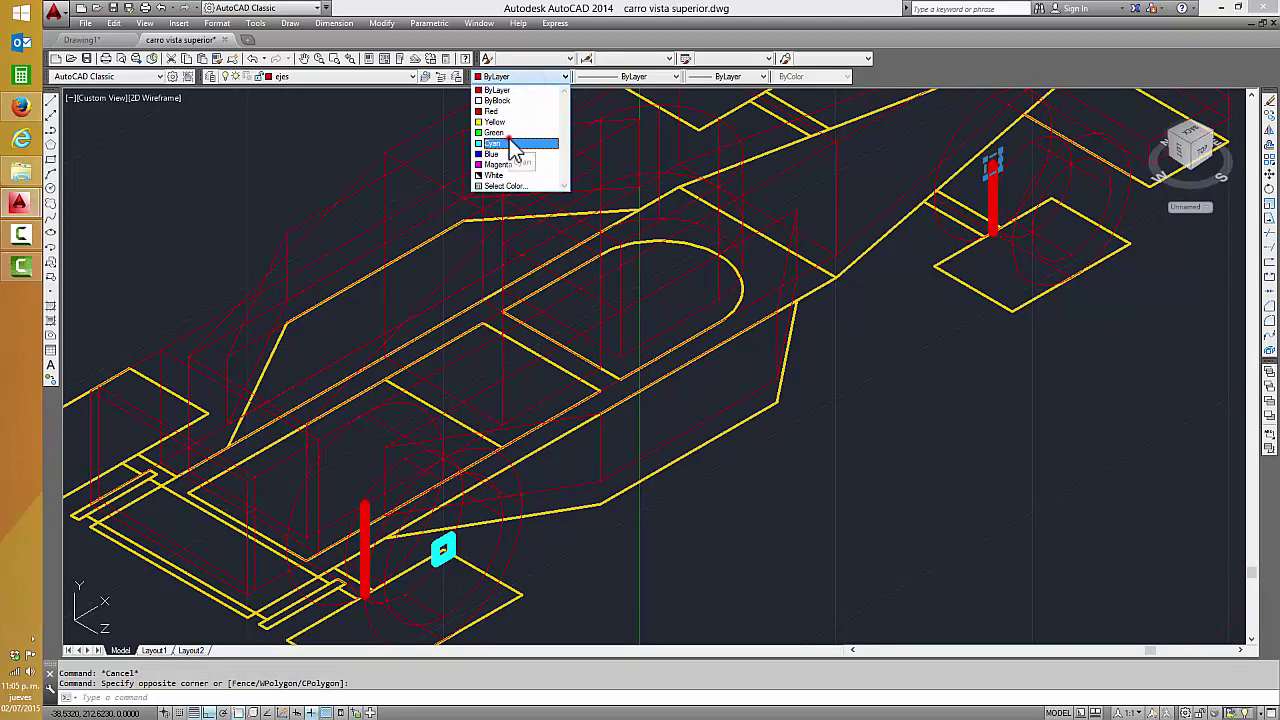
click(513, 144)
click(735, 77)
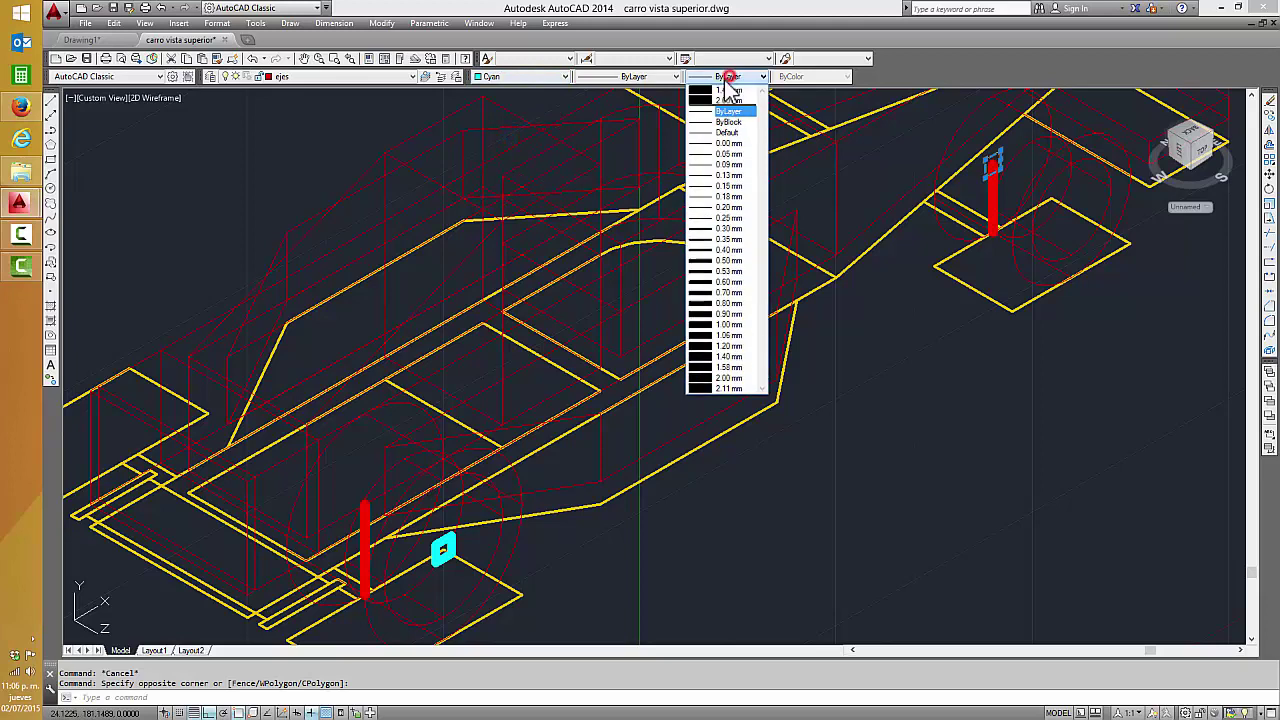
click(712, 379)
key(Escape)
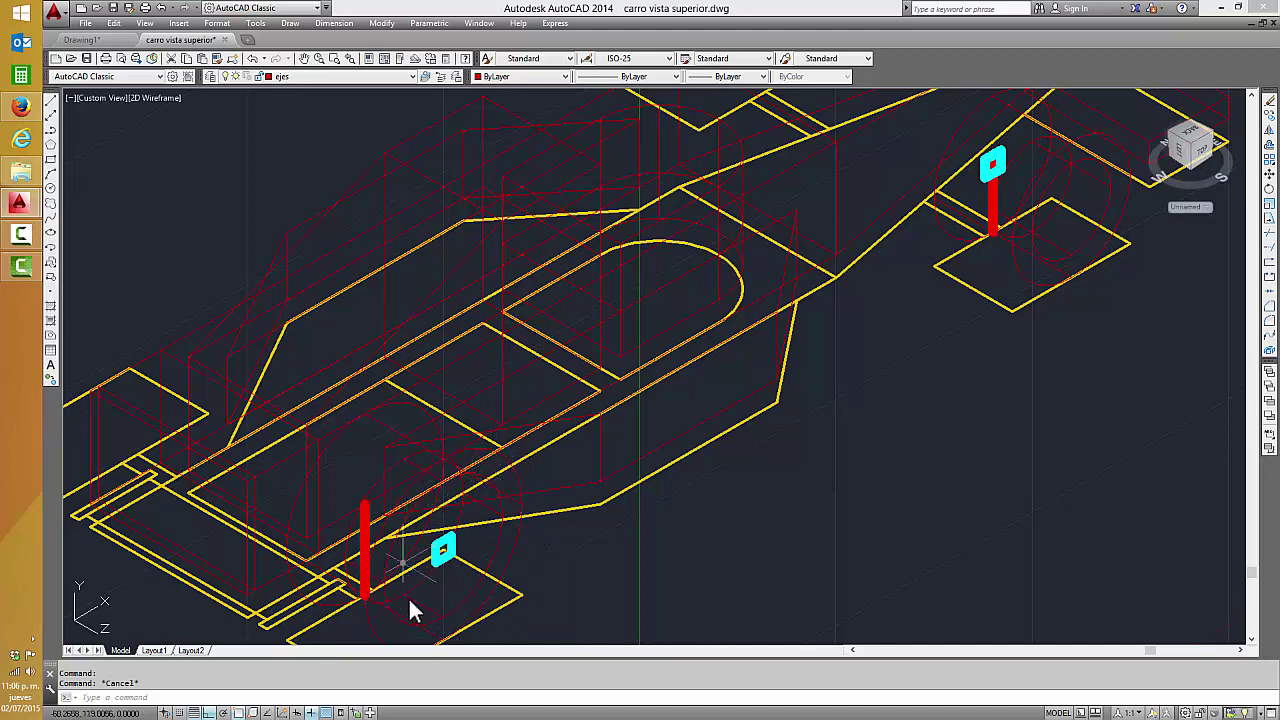
- Check the cyan plate's properties, then shade the car model
click(446, 556)
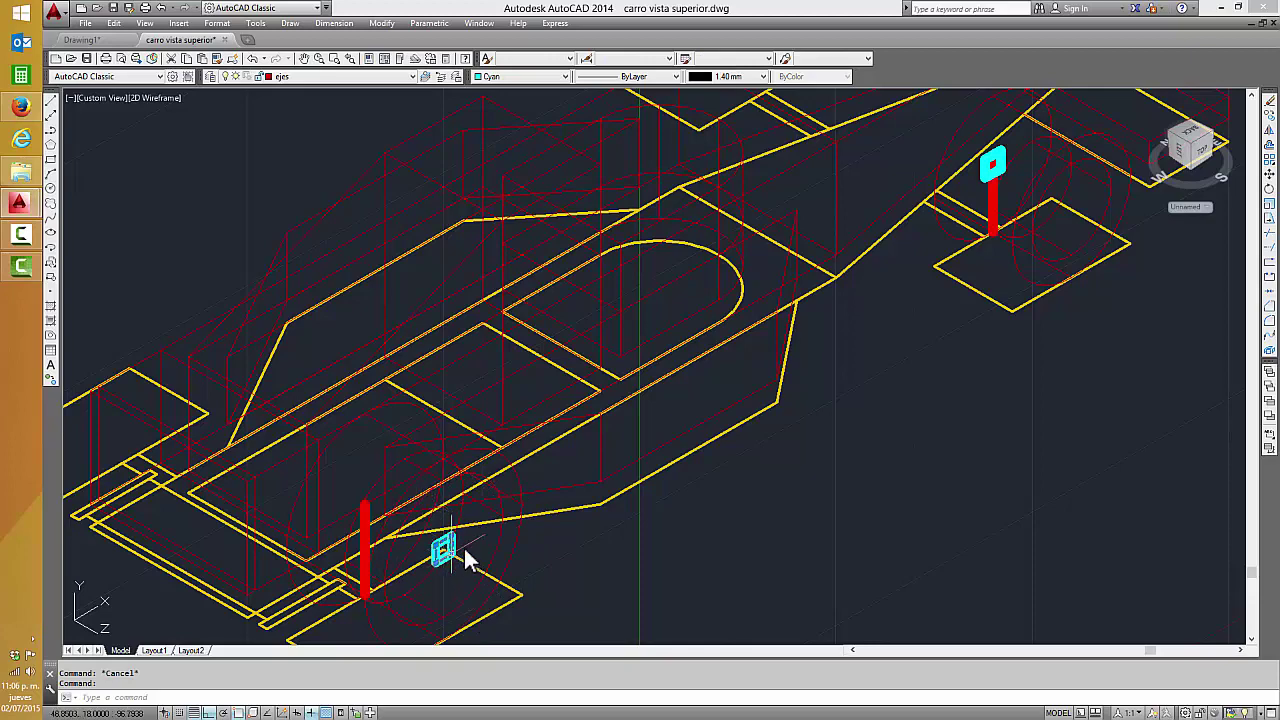
key(Escape)
text(SHADE)
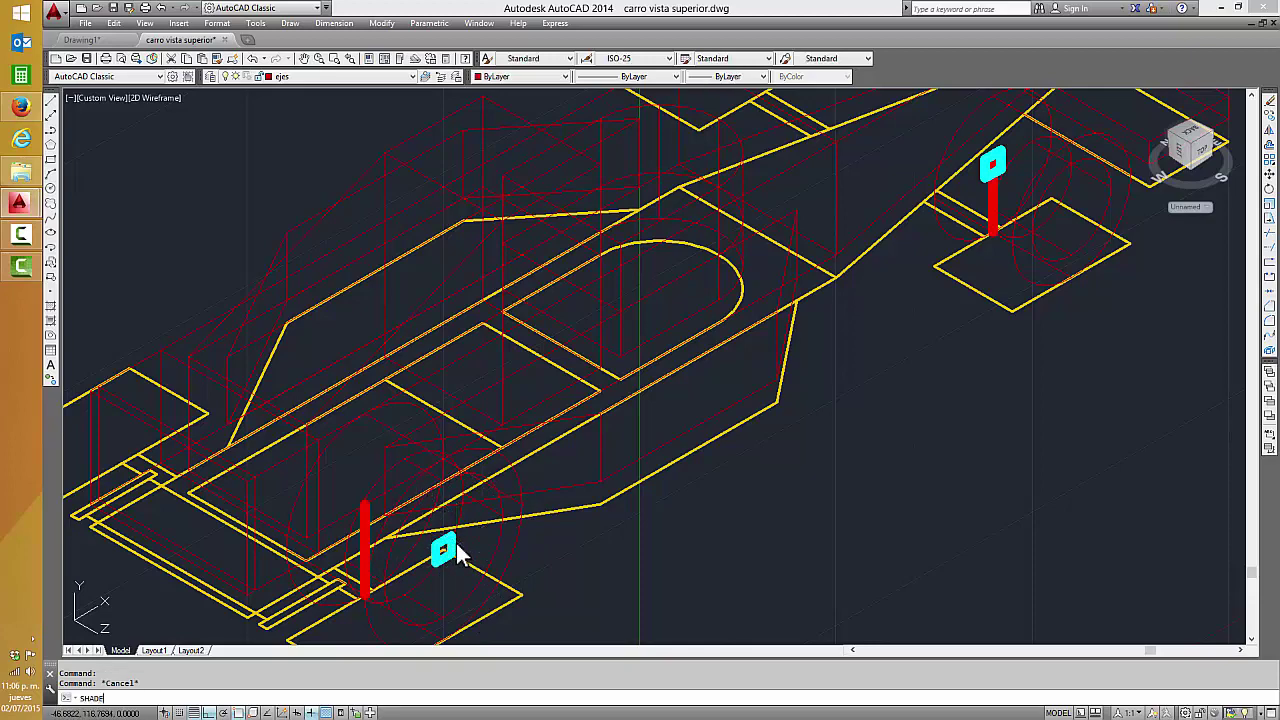
key(Return)
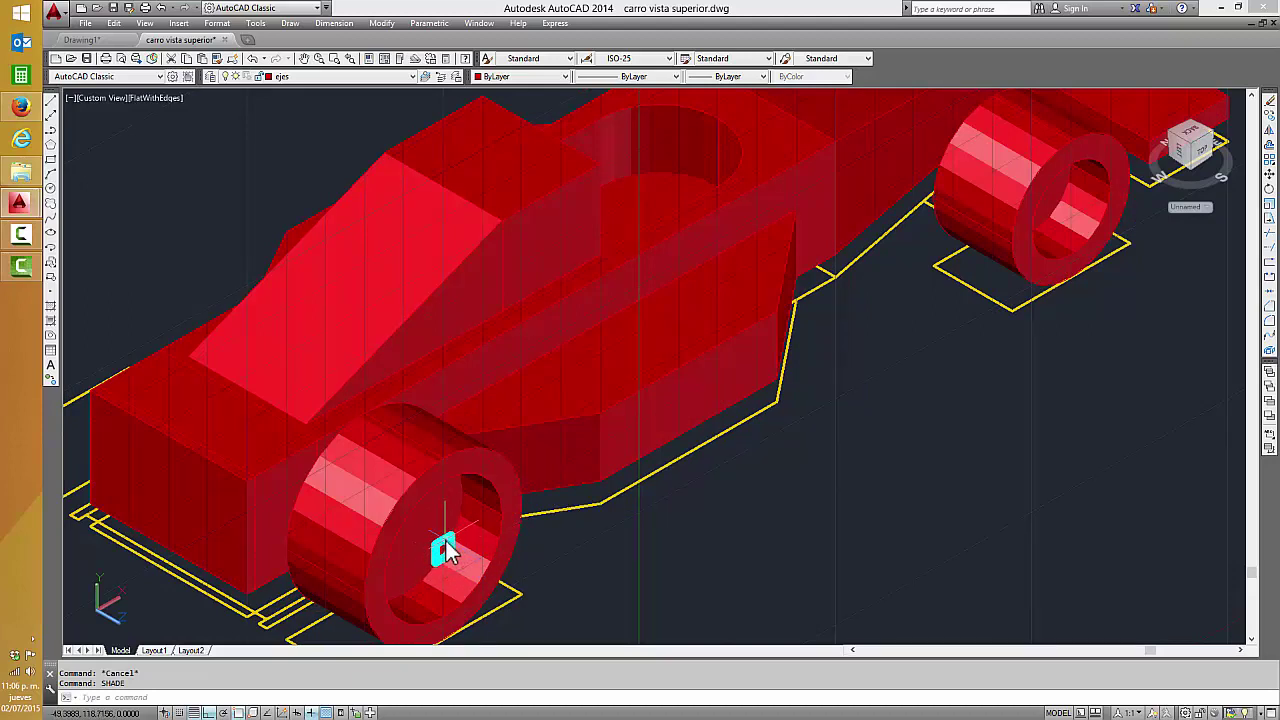
- Switch to 2D Wireframe, view from Top, and zoom in on the front-left wheel
key(Escape)
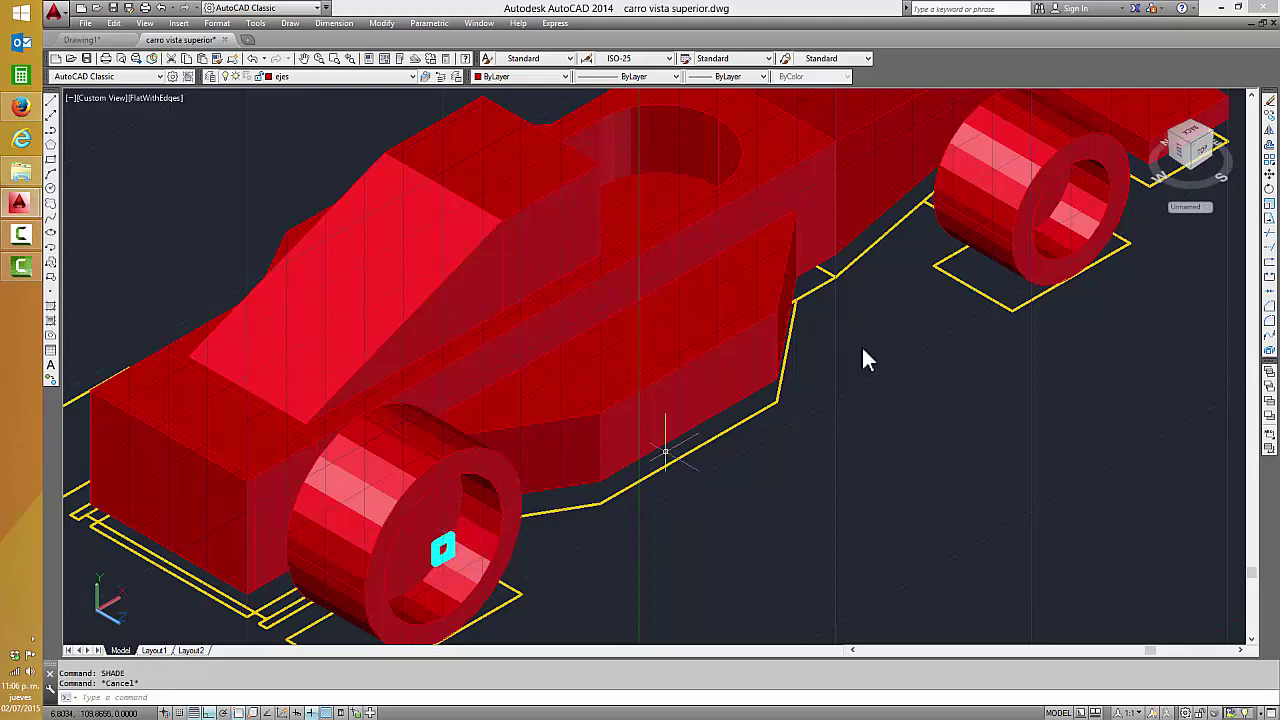
click(153, 98)
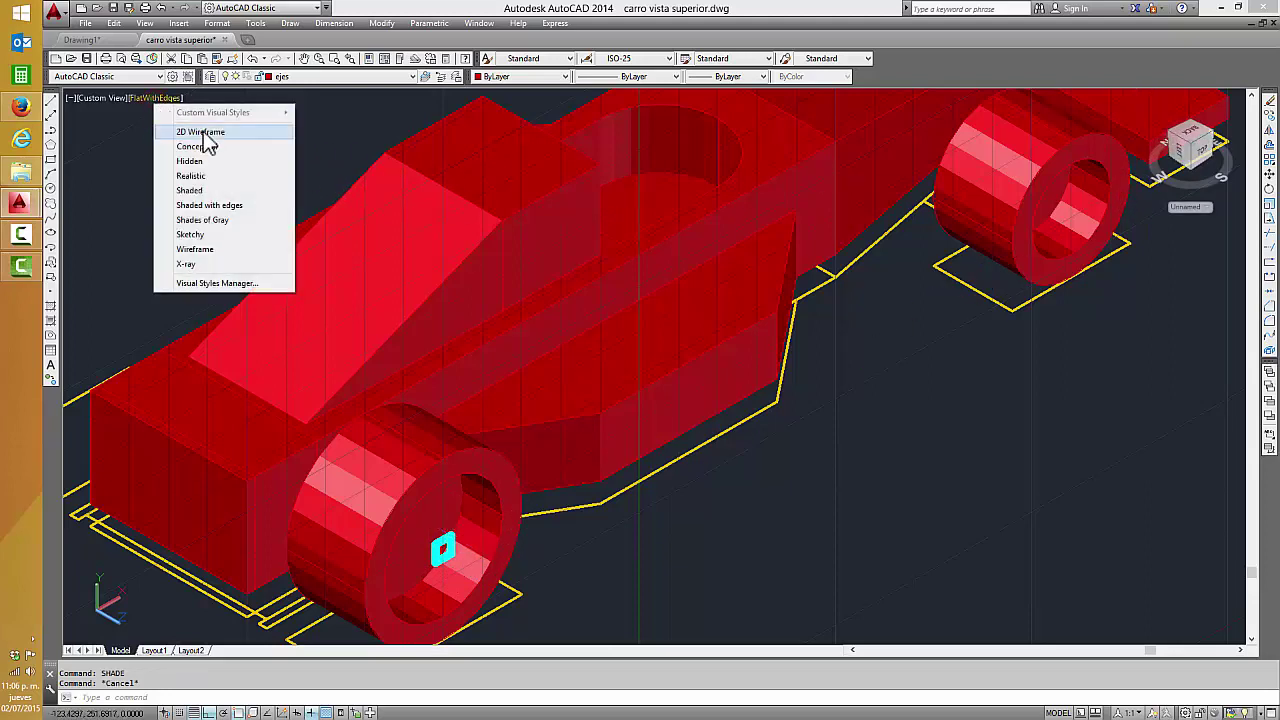
click(201, 132)
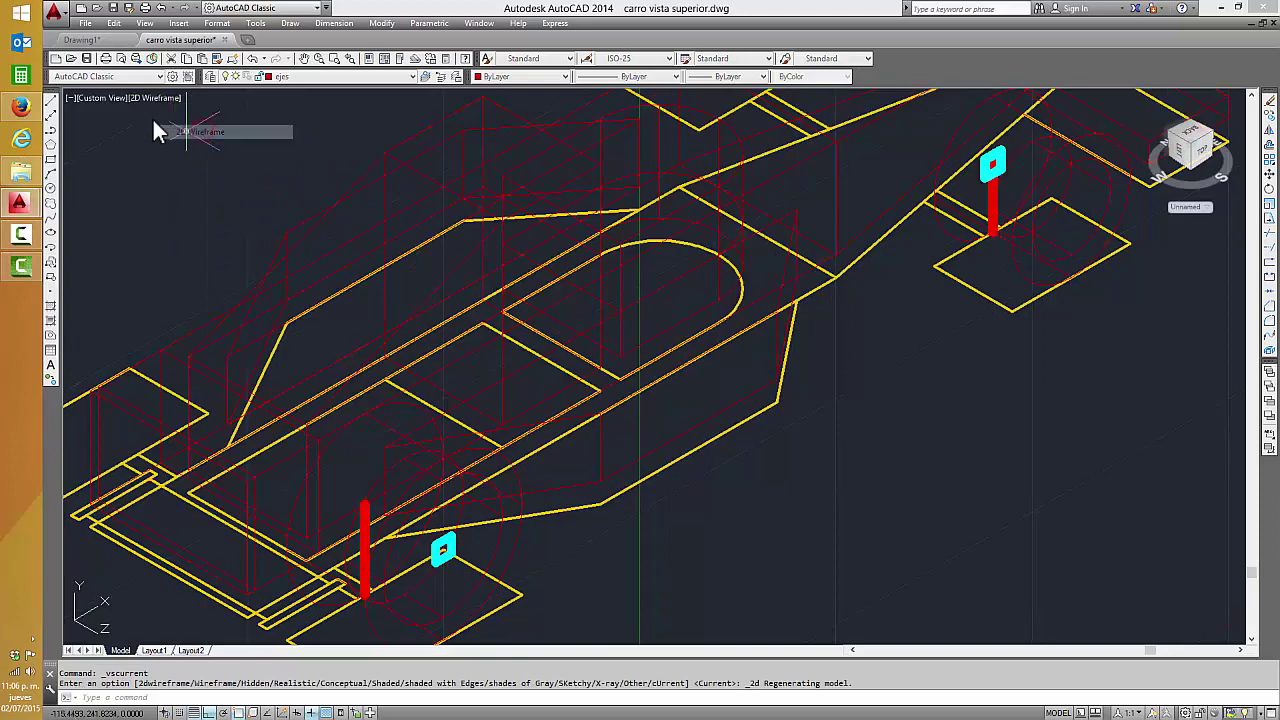
click(103, 97)
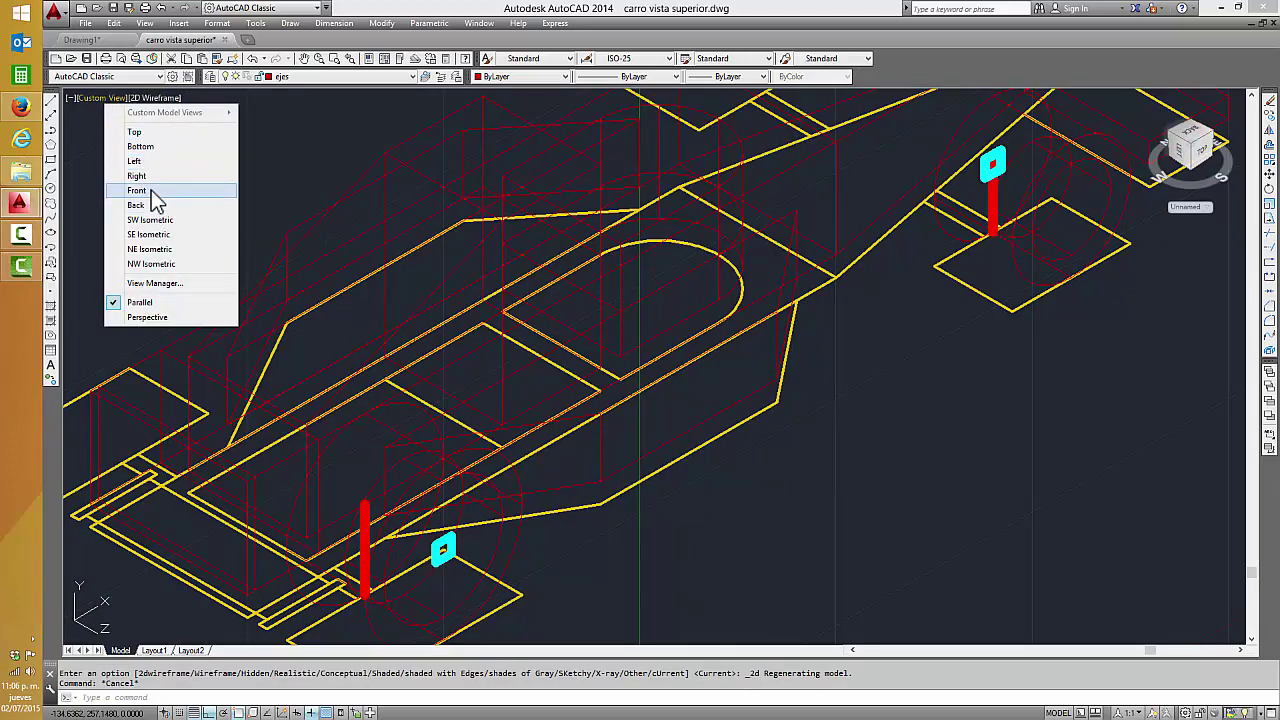
click(149, 134)
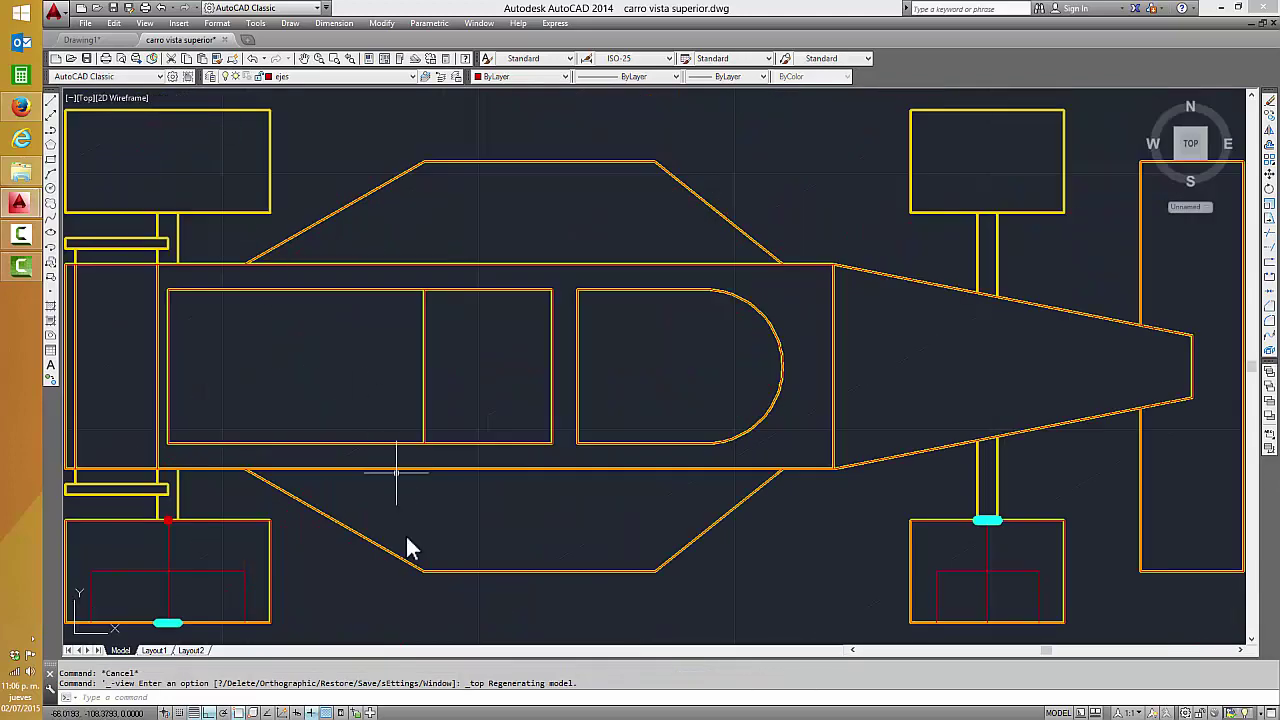
middle_drag(417, 583, 495, 489)
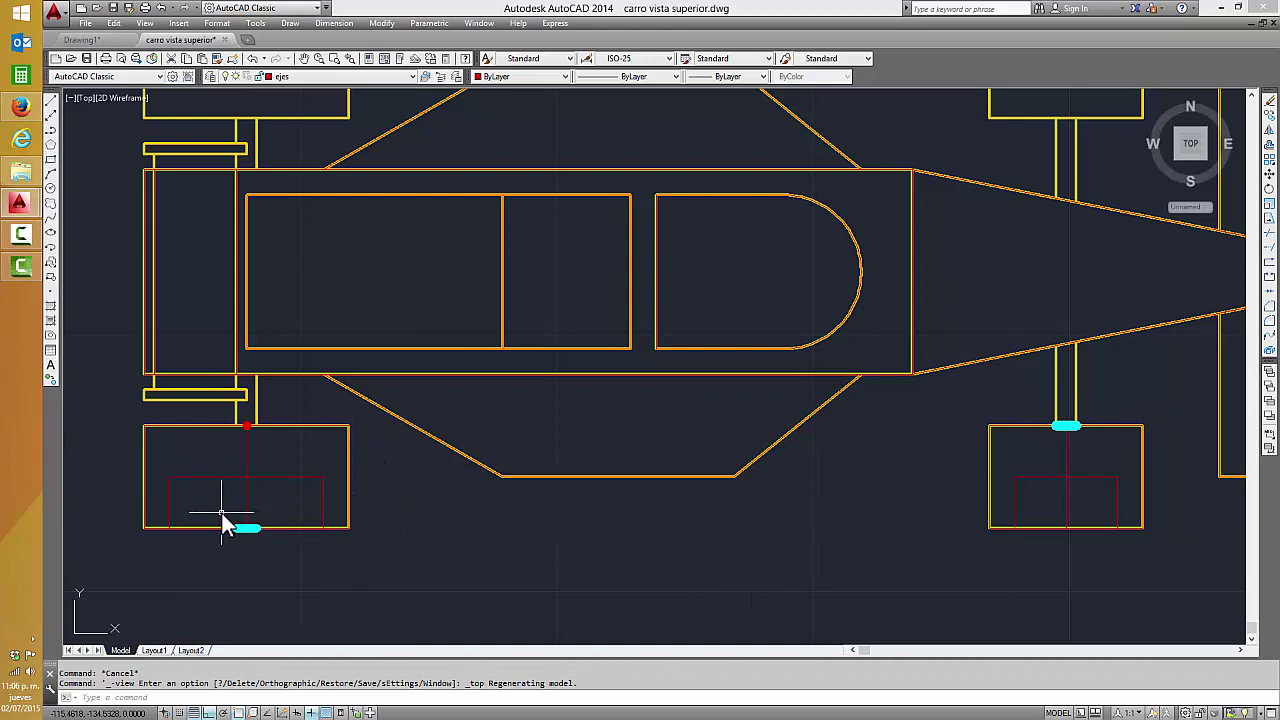
key(Escape)
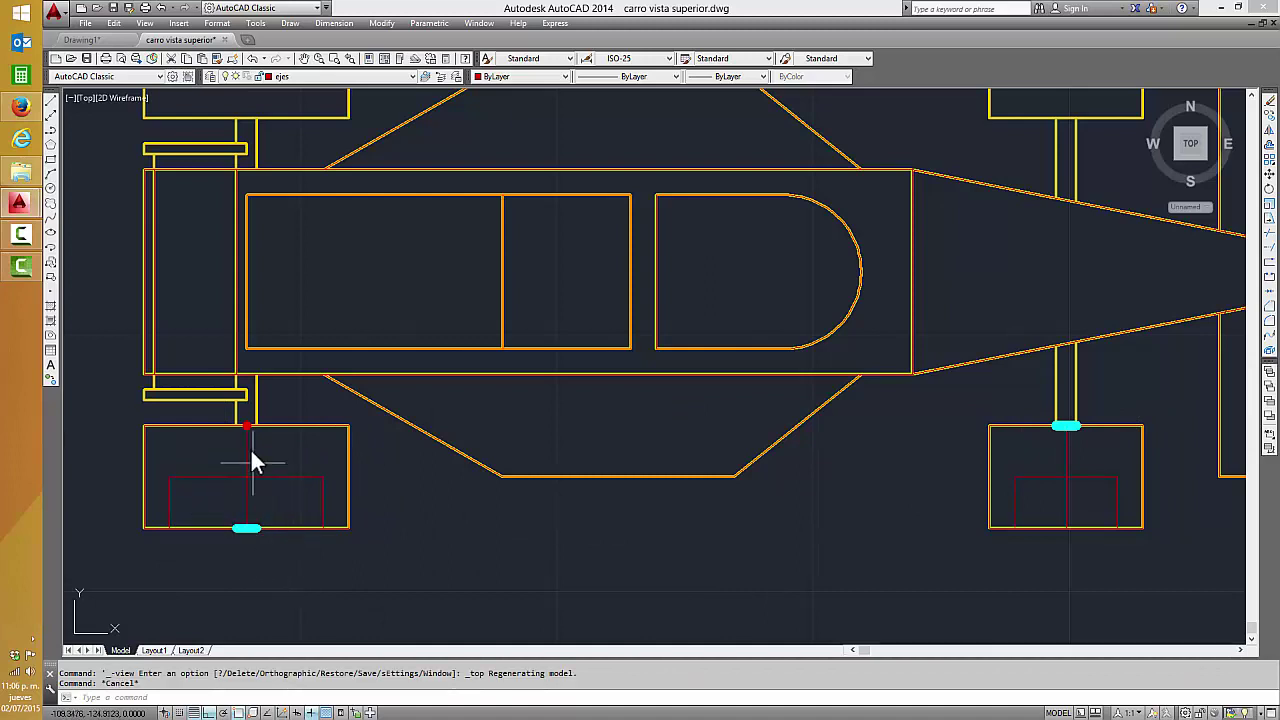
scroll(235, 545, up, 4)
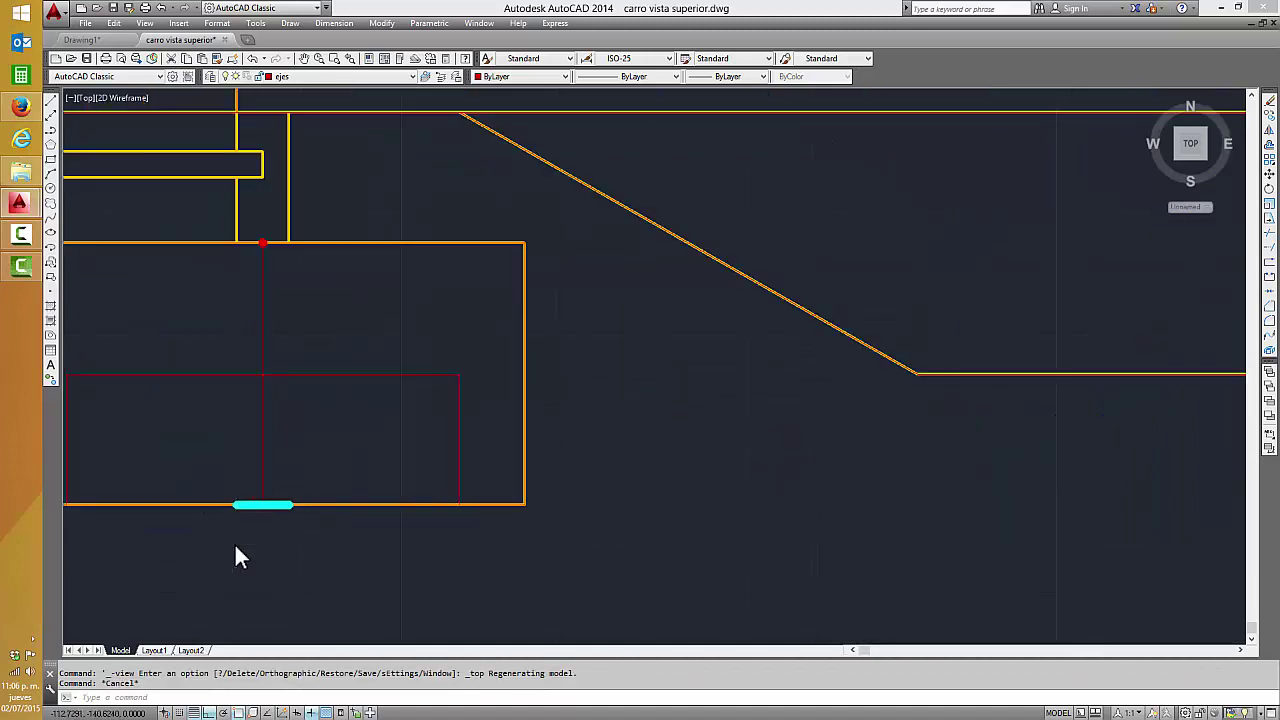
scroll(234, 542, down, 2)
key(Escape)
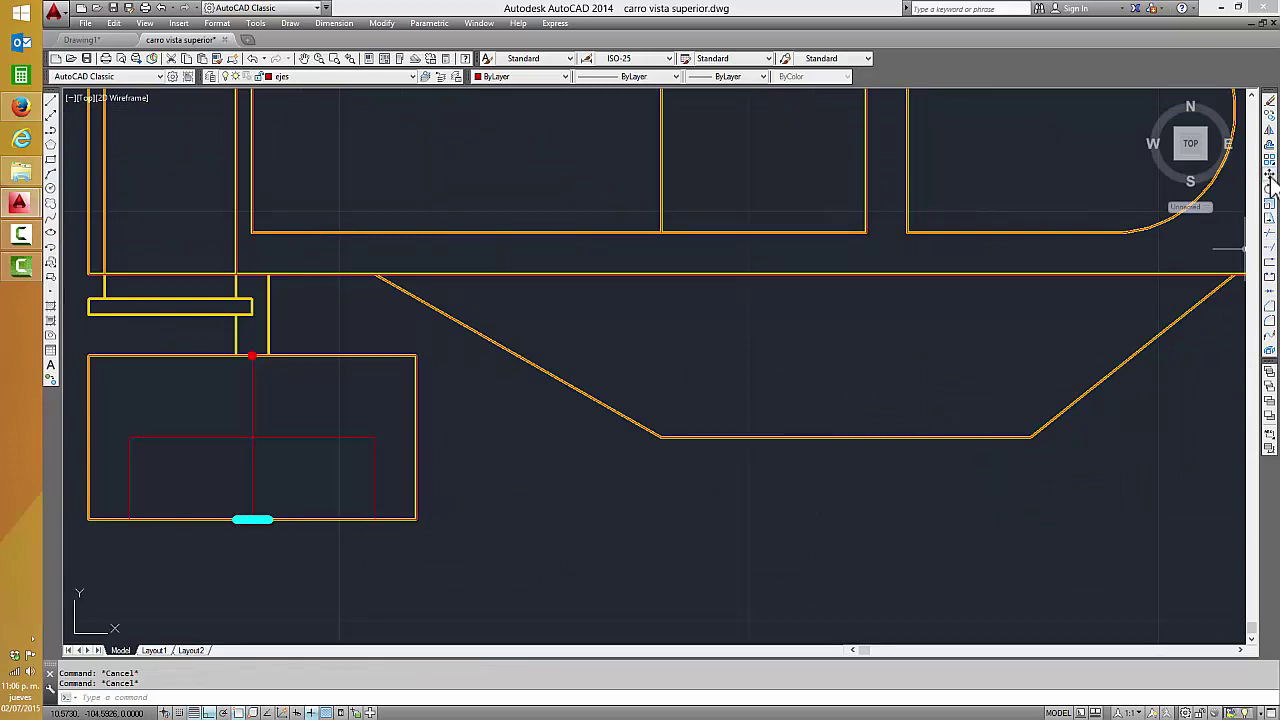
- Start moving the front-left cyan plate, using its midpoint as the base point
click(1272, 180)
click(225, 500)
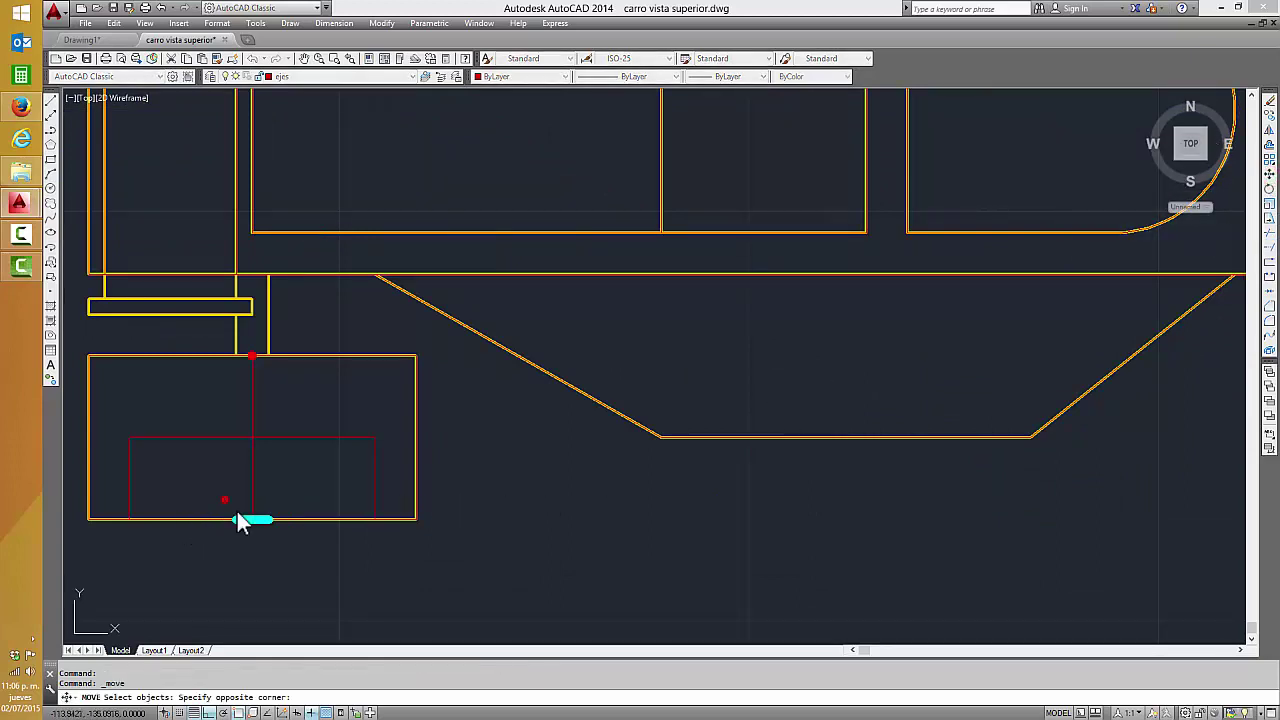
click(279, 540)
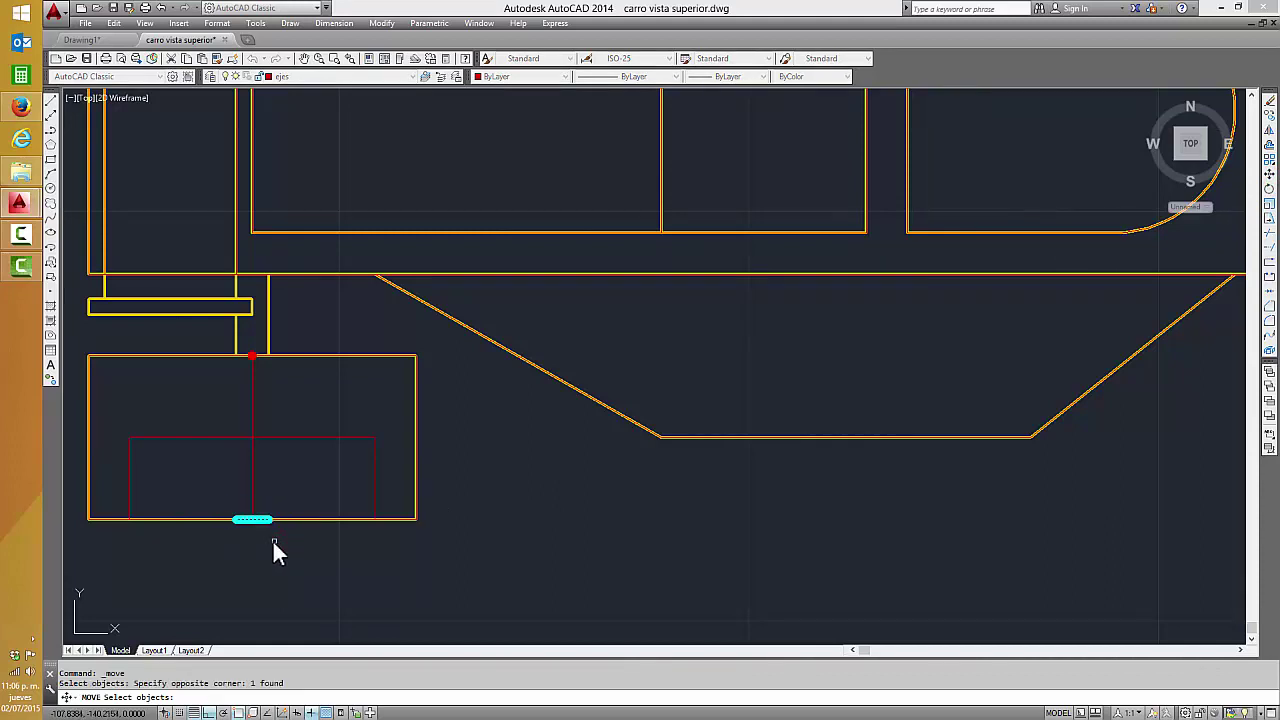
key(Return)
click(254, 521)
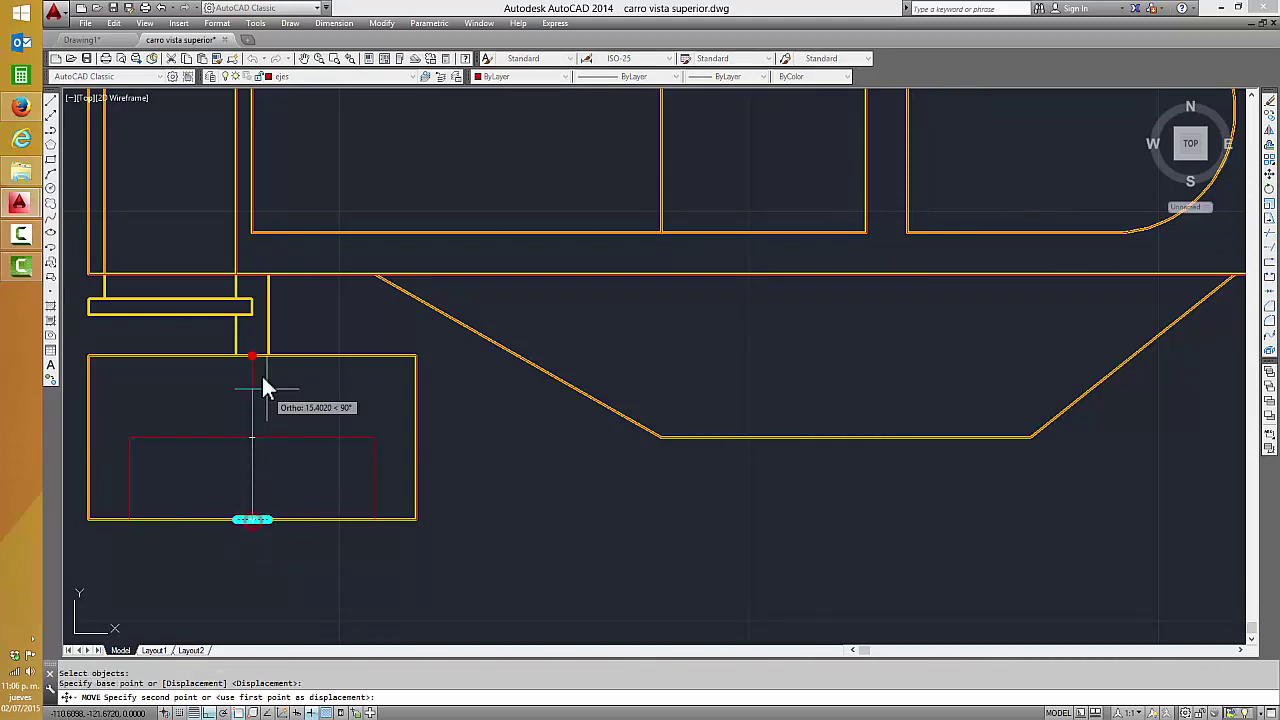
- Return to the isometric view and zoom in on both wheel posts
click(1173, 125)
scroll(575, 570, up, 3)
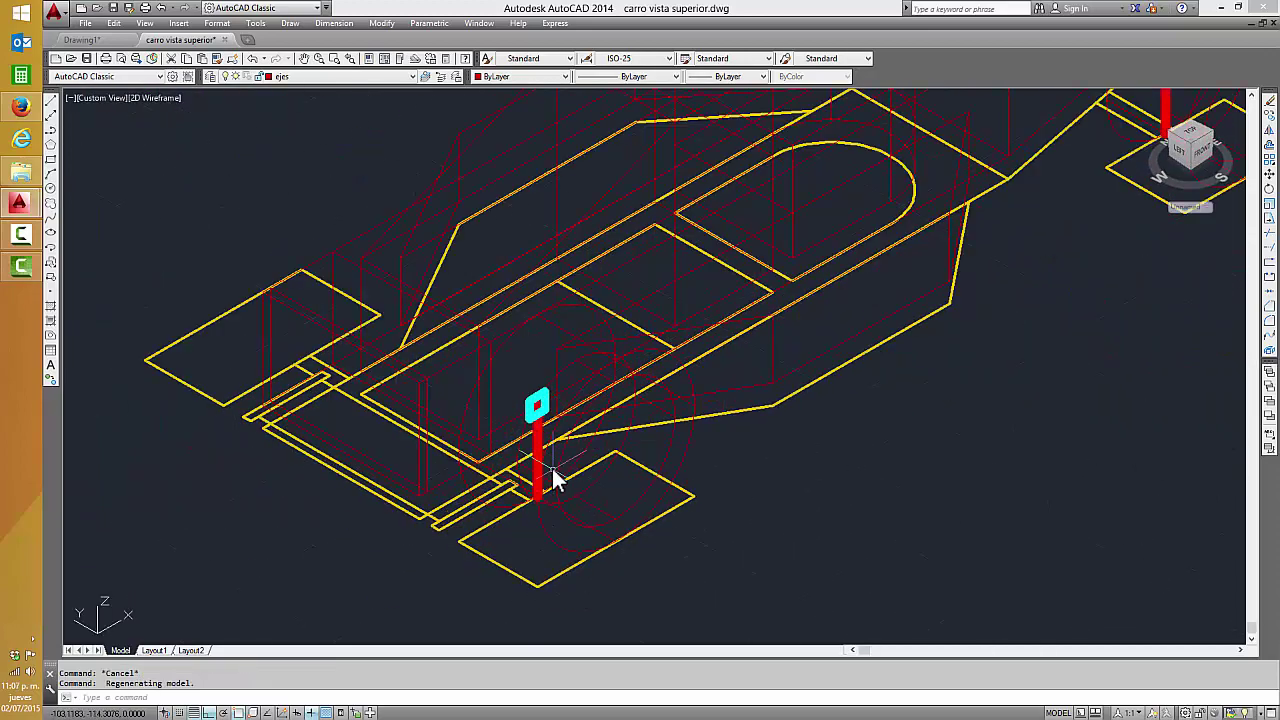
scroll(557, 480, up, 5)
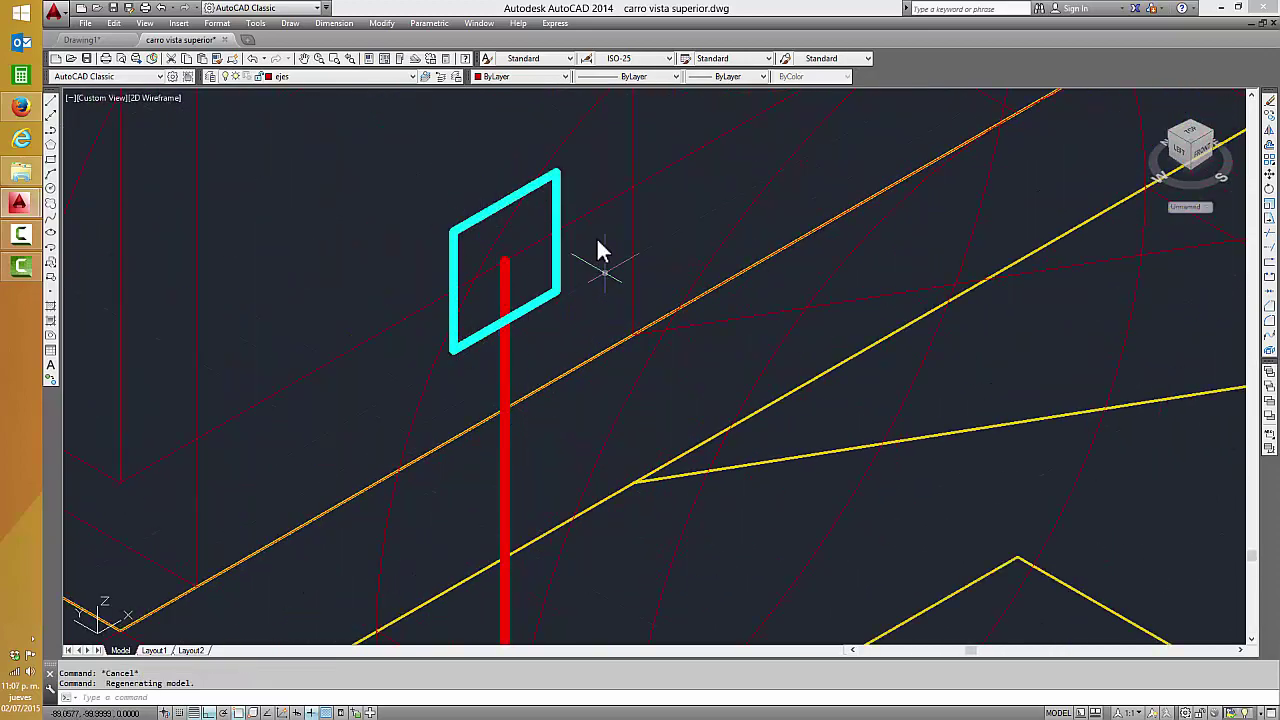
scroll(543, 345, down, 5)
scroll(660, 364, down, 3)
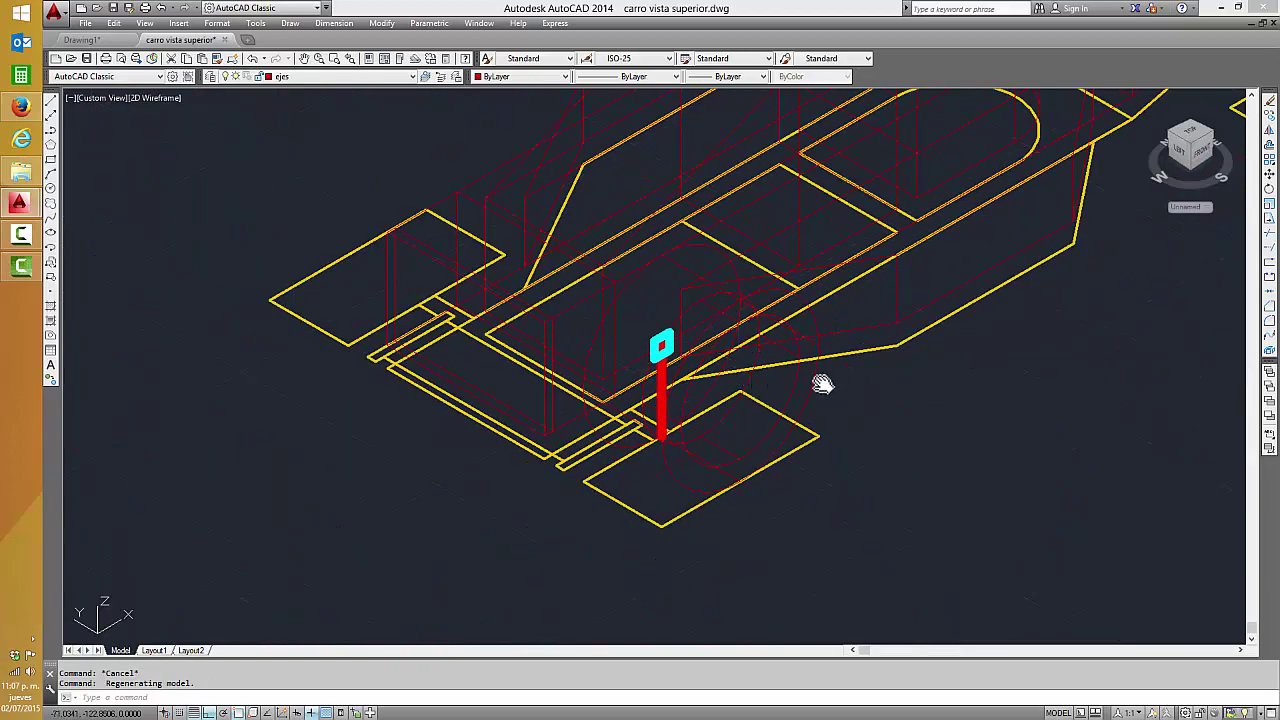
middle_drag(821, 384, 651, 449)
scroll(508, 422, up, 2)
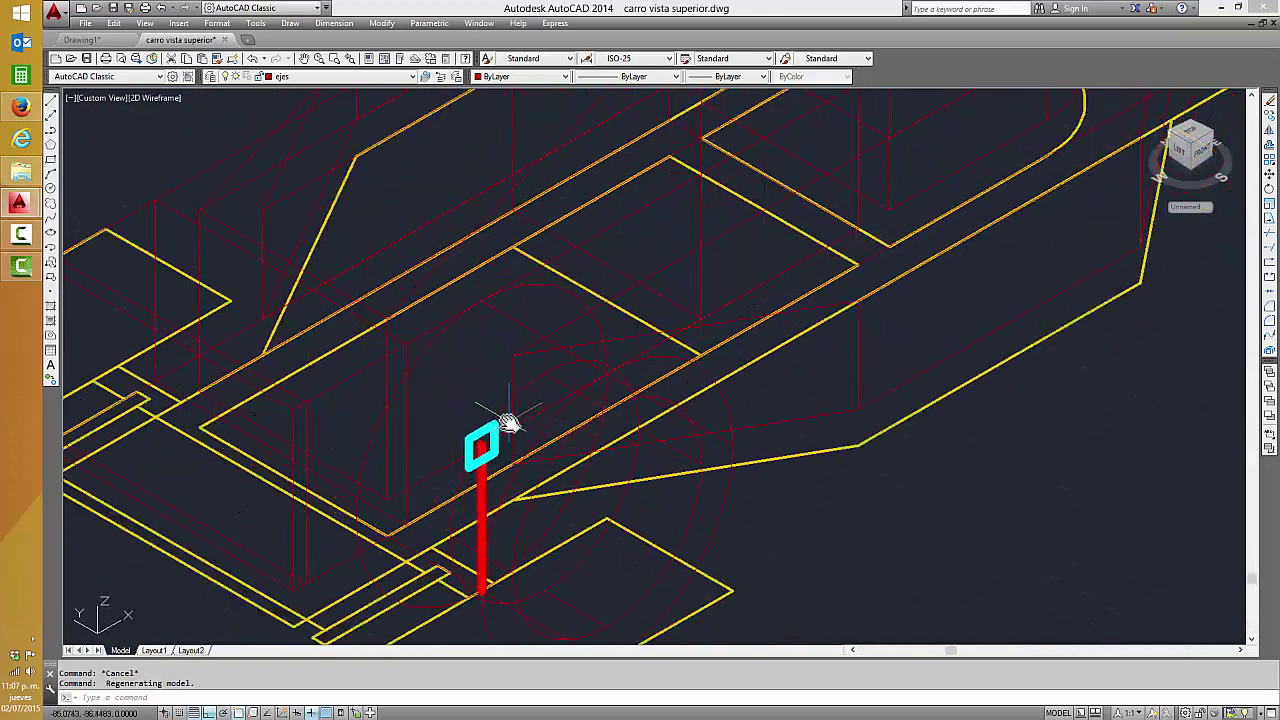
scroll(508, 422, up, 3)
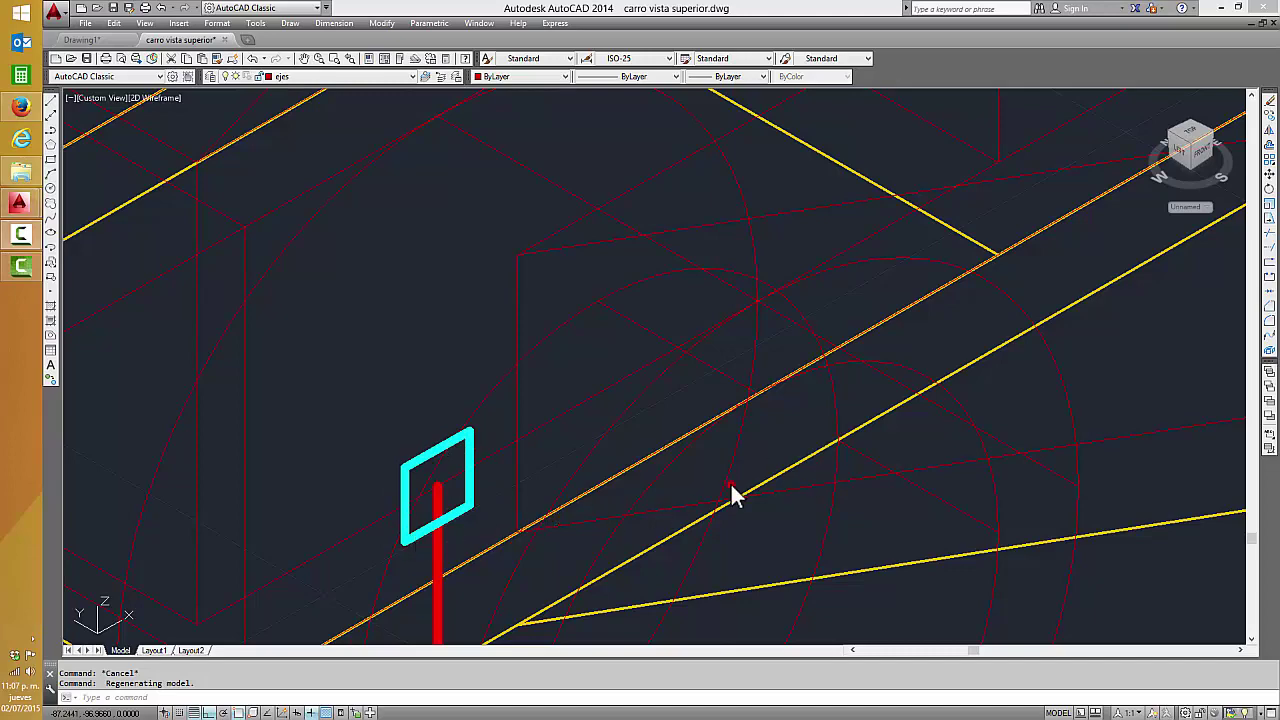
- Zoom out and recentre the car to frame its front plates
scroll(676, 481, down, 5)
scroll(680, 482, down, 3)
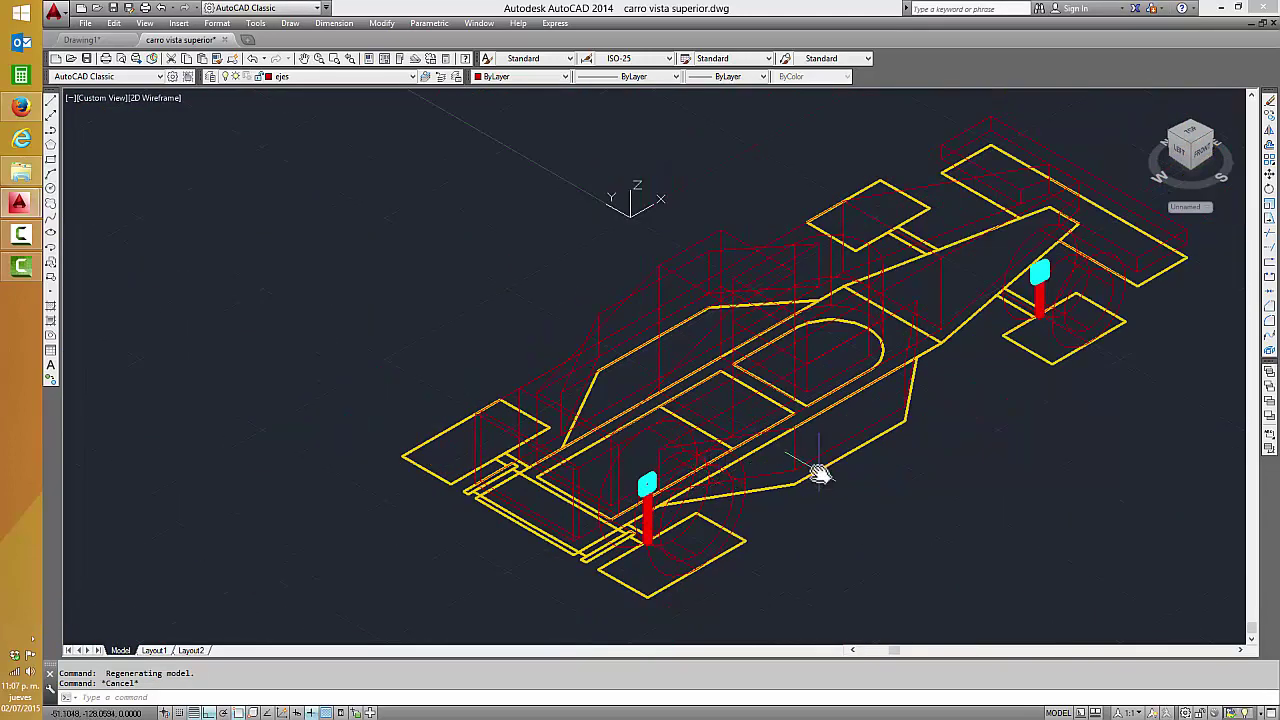
middle_drag(820, 471, 741, 527)
scroll(743, 521, up, 3)
scroll(745, 521, down, 3)
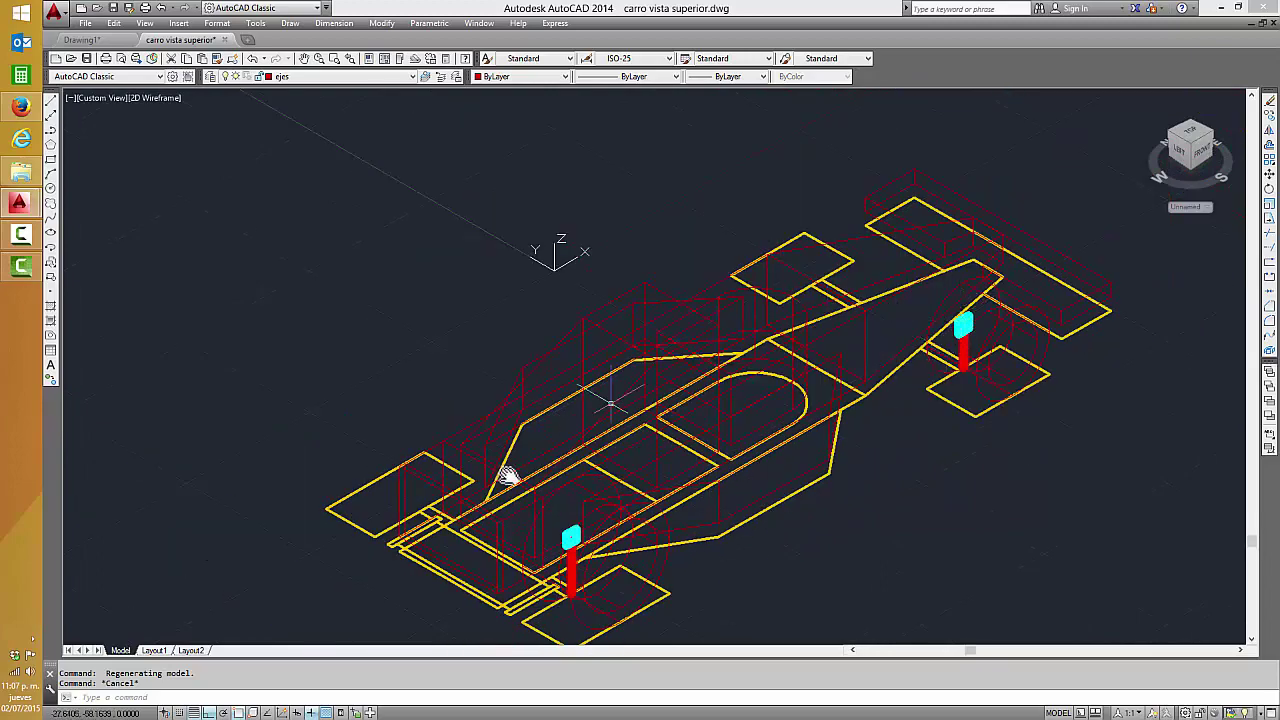
scroll(825, 410, up, 2)
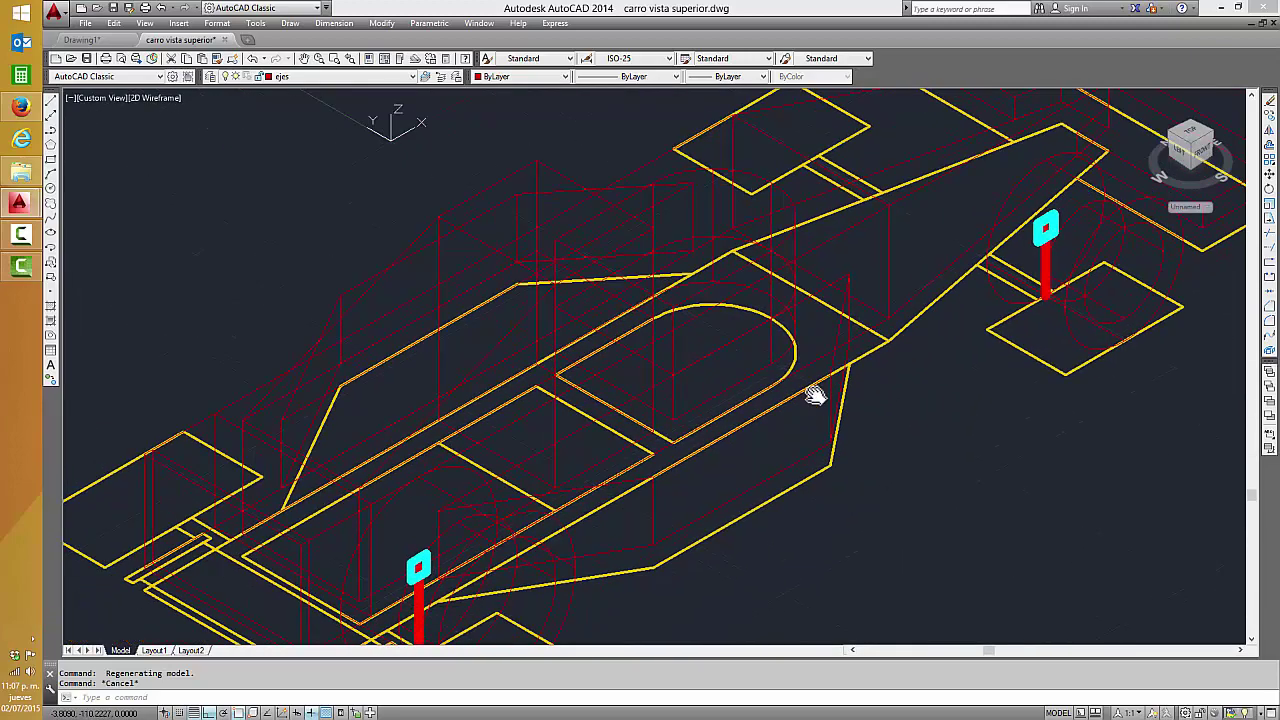
middle_drag(923, 317, 1063, 297)
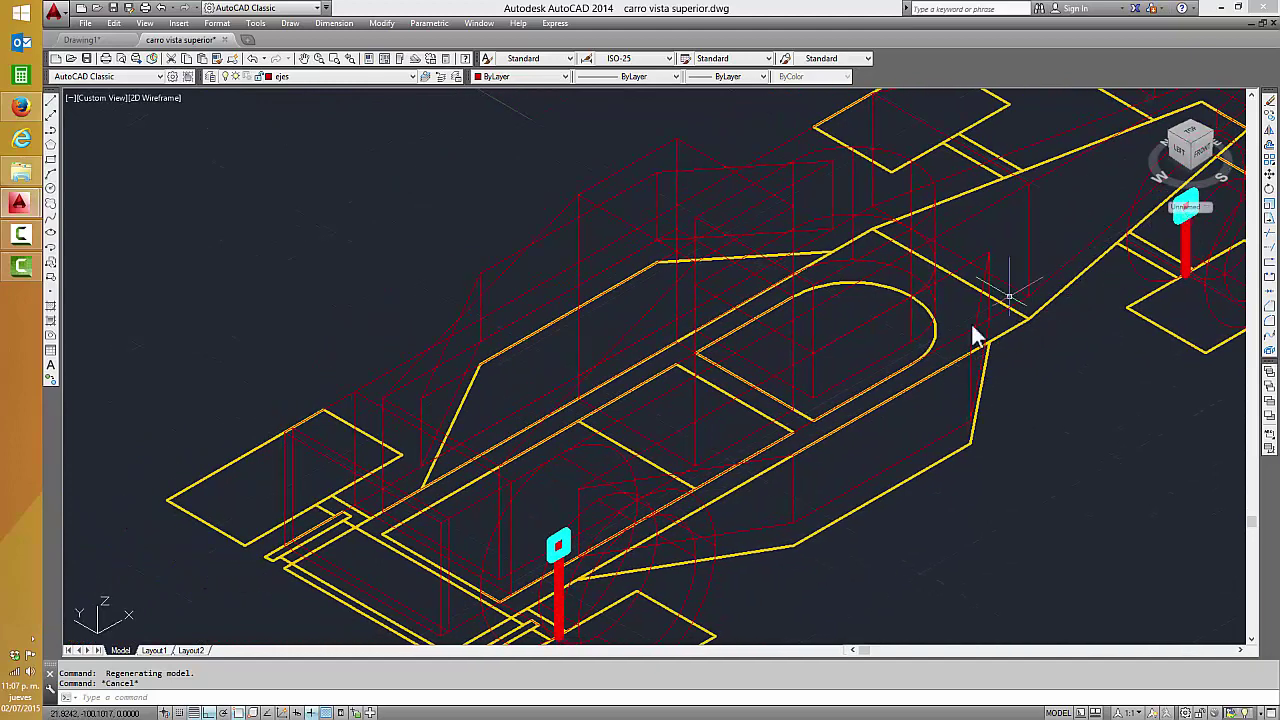
key(Escape)
text(ex)
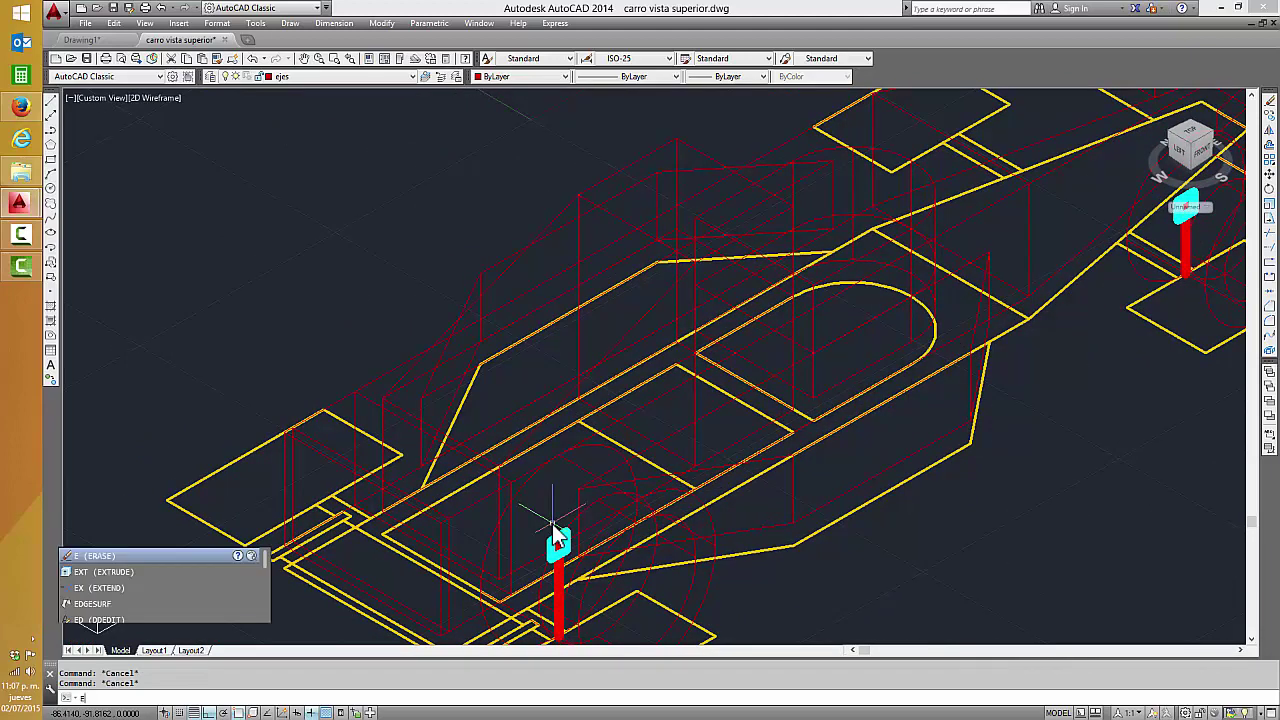
text(t)
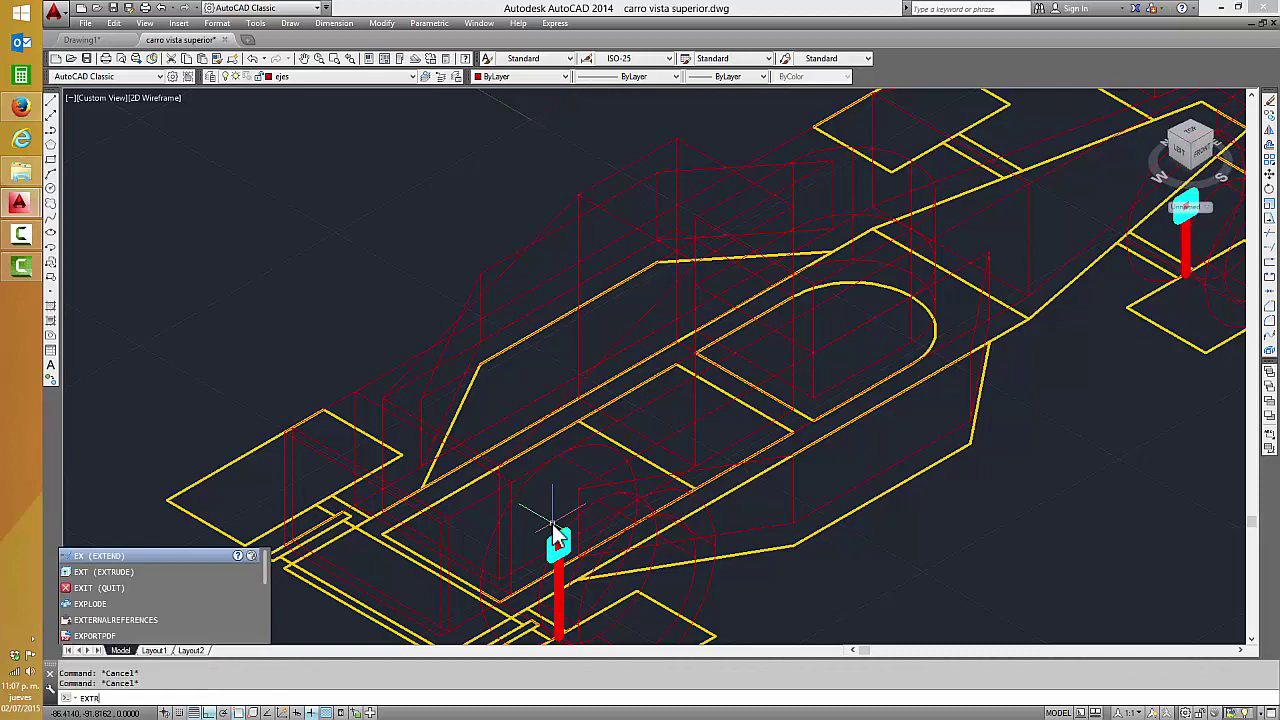
text(r)
key(Return)
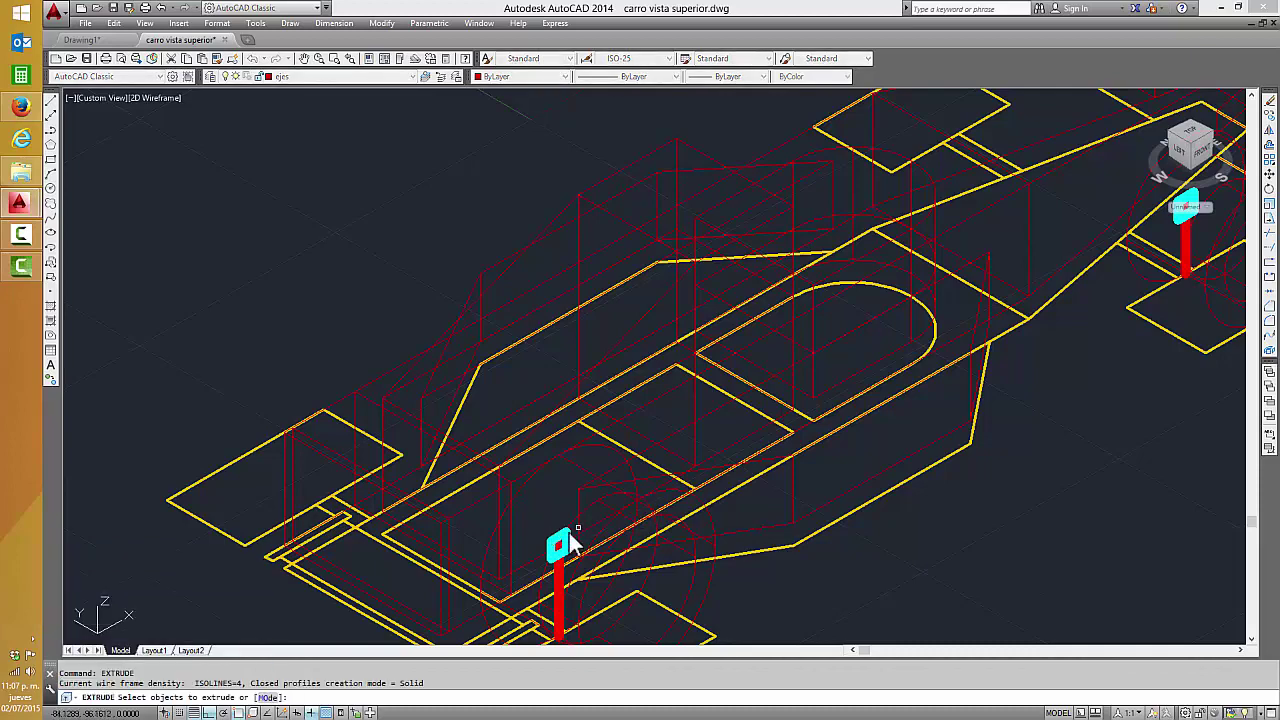
scroll(551, 540, up, 2)
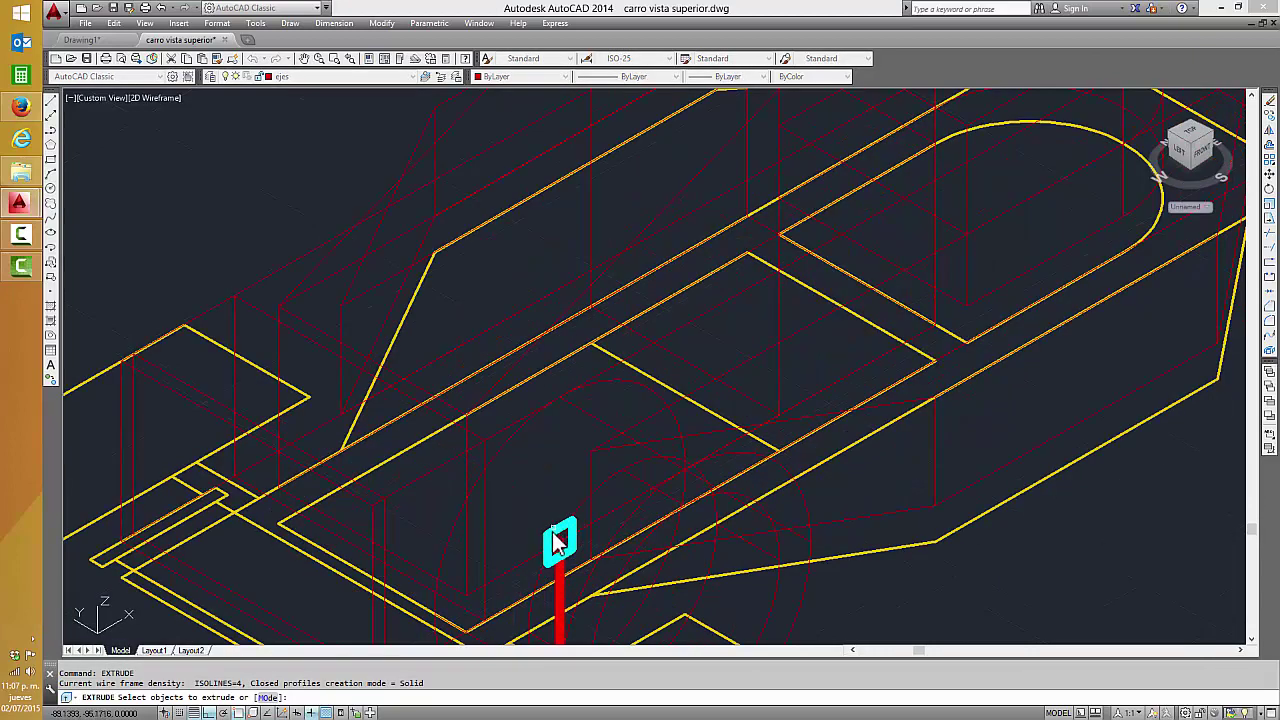
click(553, 543)
key(Return)
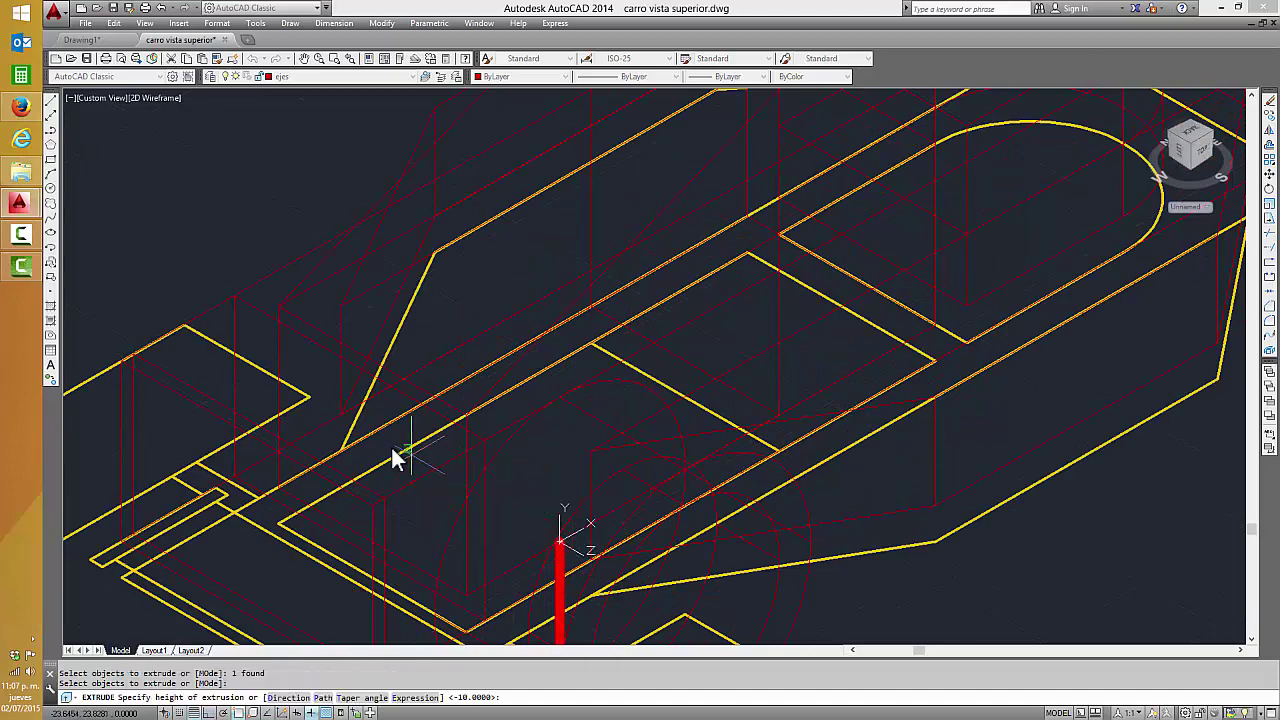
scroll(391, 445, down, 4)
scroll(388, 450, down, 2)
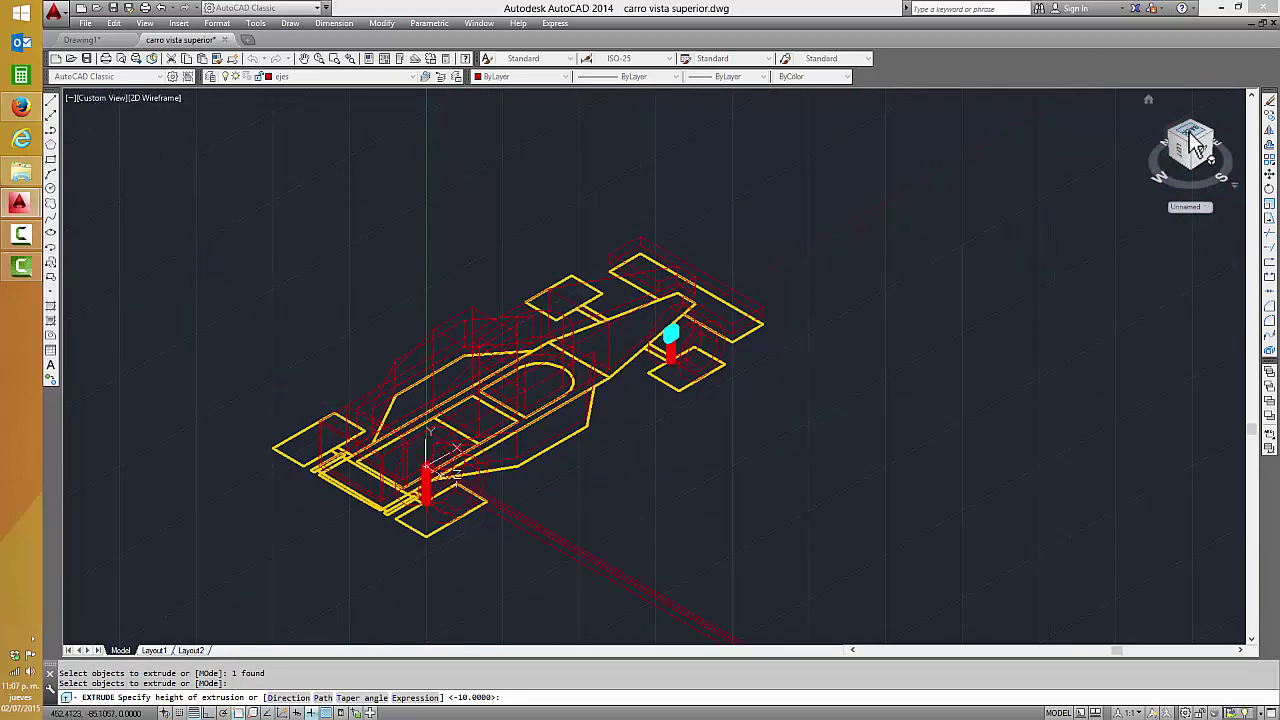
scroll(395, 445, up, 2)
middle_drag(395, 445, 717, 475)
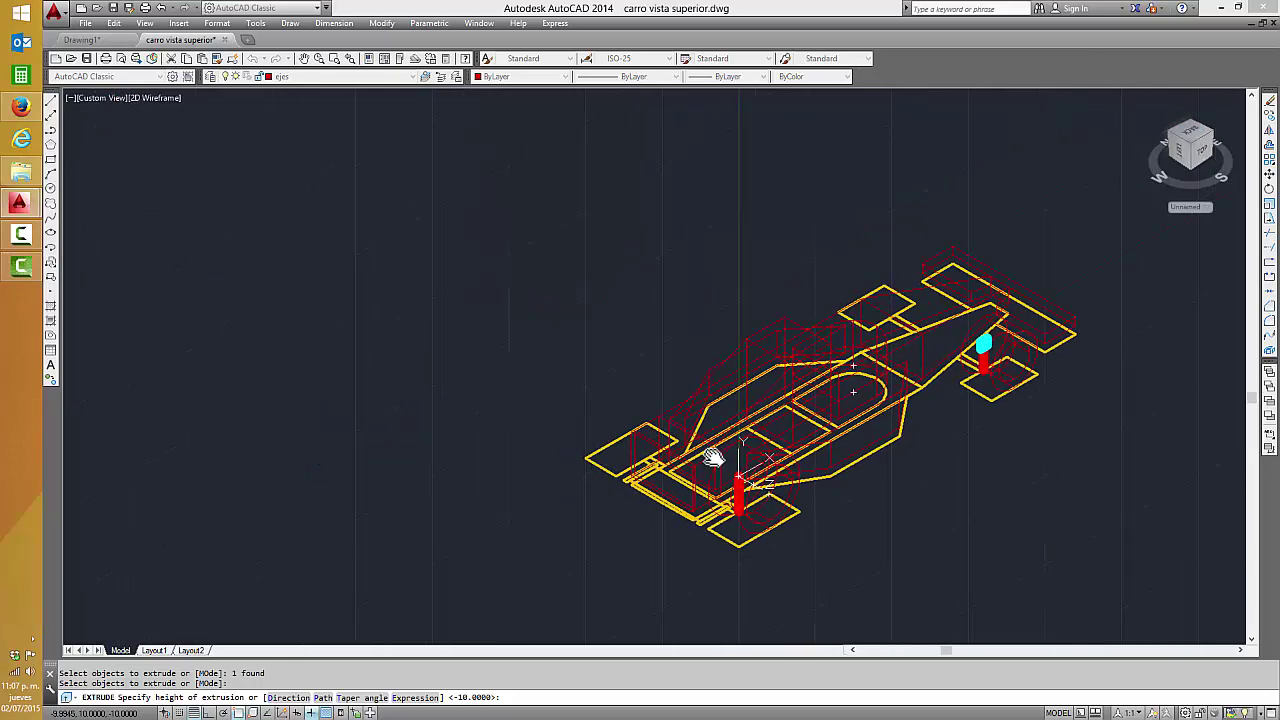
scroll(717, 475, up, 4)
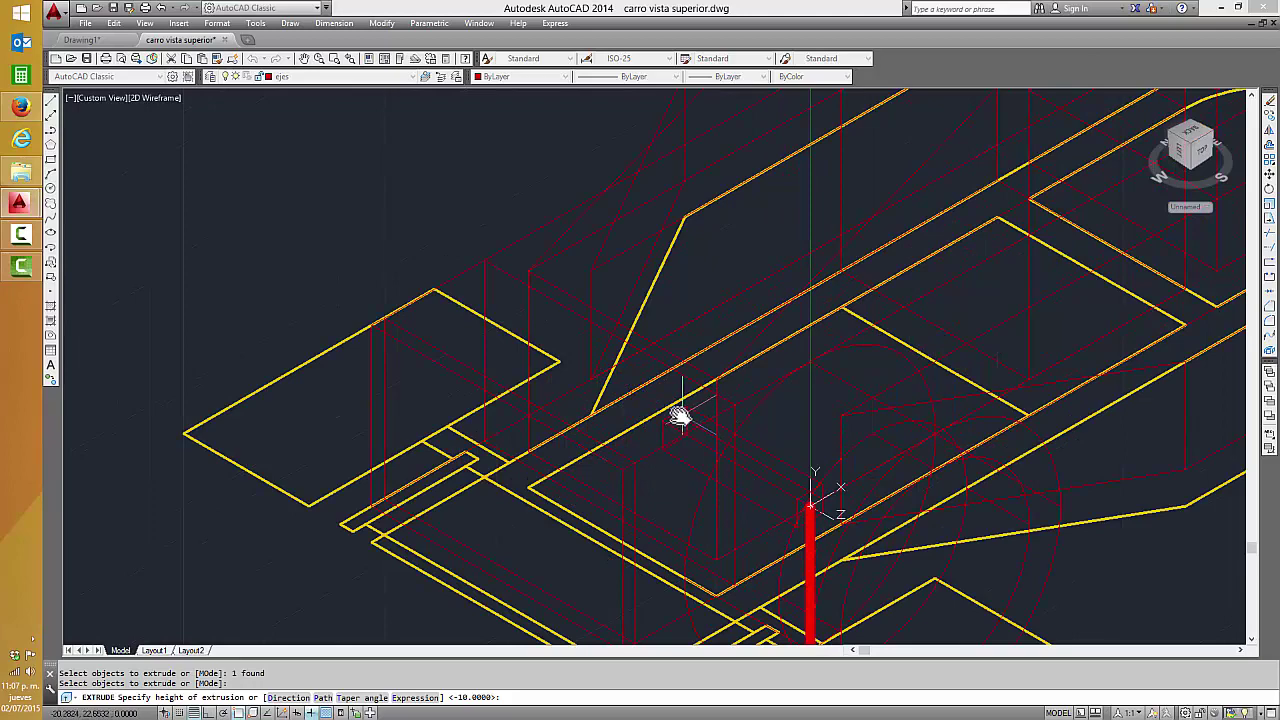
shift+middle_drag(680, 414, 658, 410)
key(Escape)
scroll(734, 471, down, 5)
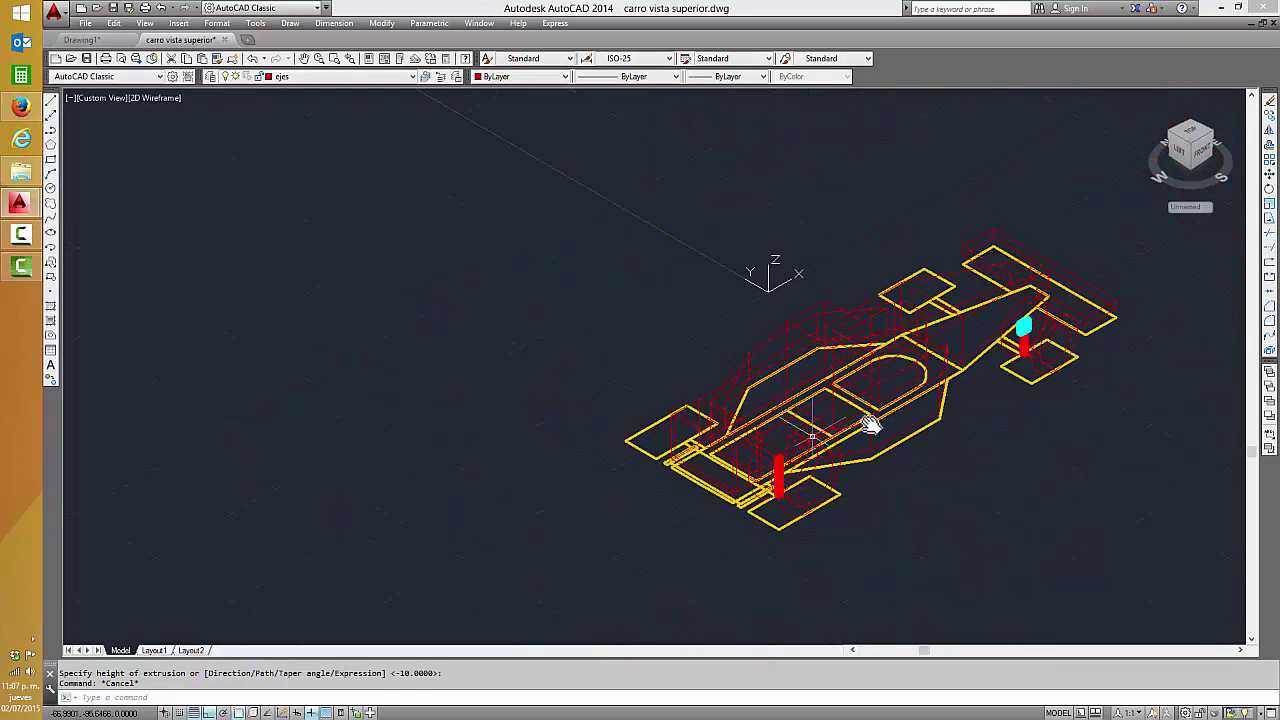
middle_drag(871, 423, 695, 480)
scroll(789, 357, up, 4)
key(Return)
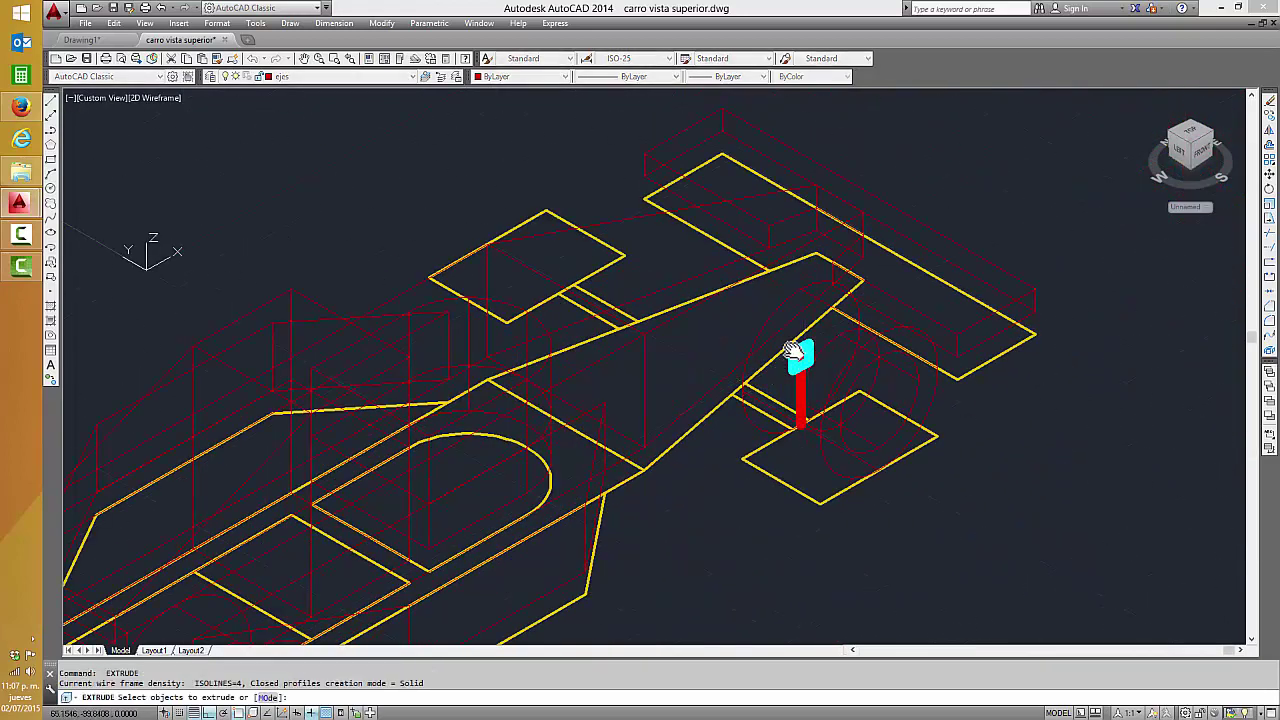
click(799, 351)
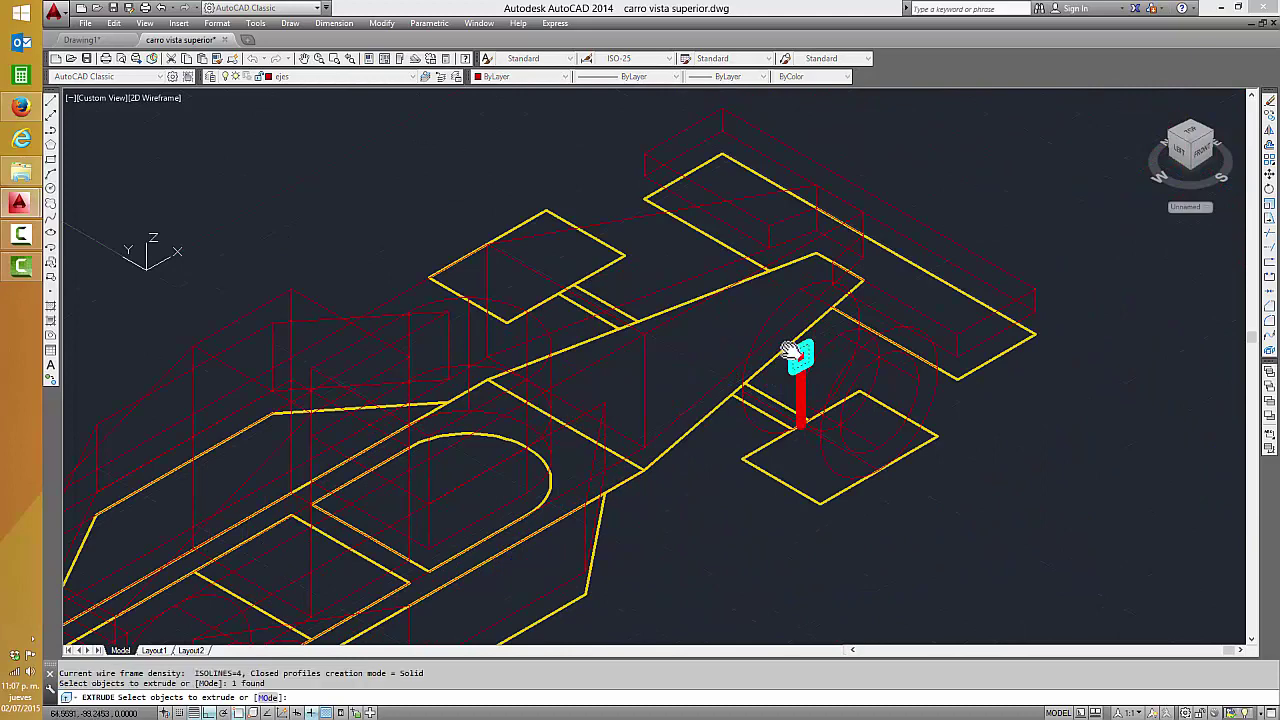
key(Return)
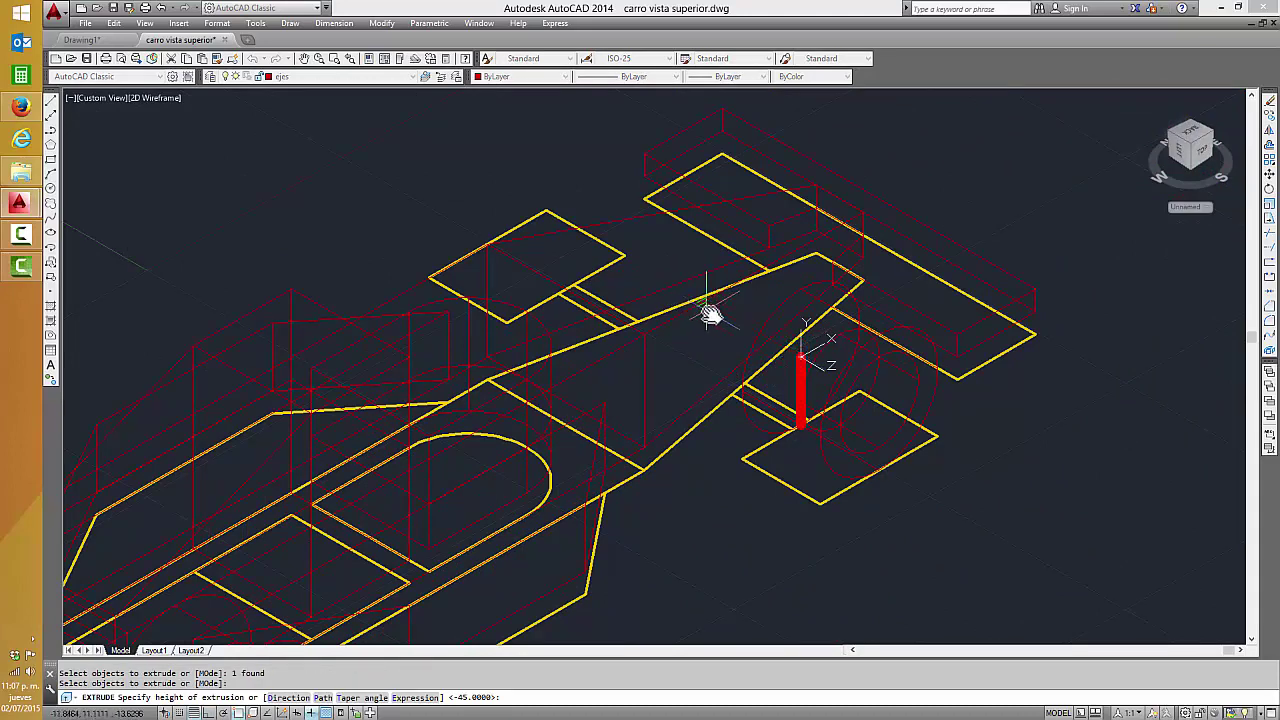
key(Escape)
scroll(700, 424, down, 2)
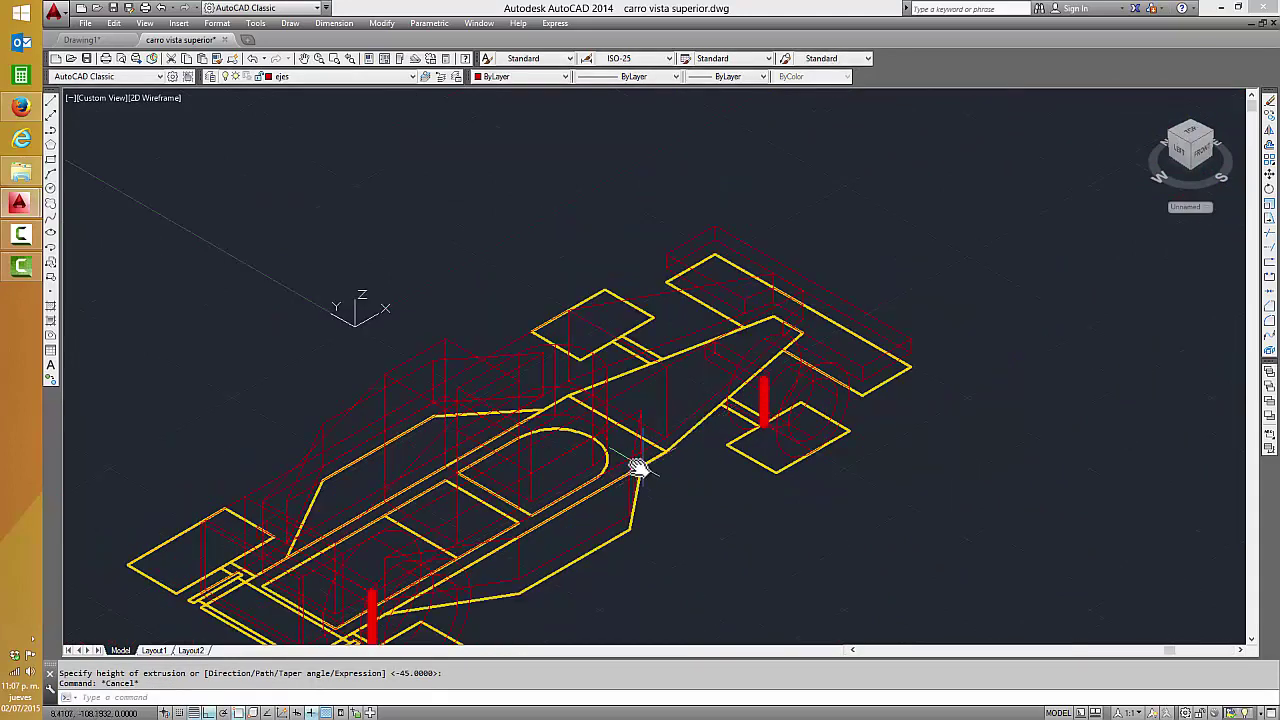
- Switch to the Top view, pan across the car, and select the vertical red line
click(100, 98)
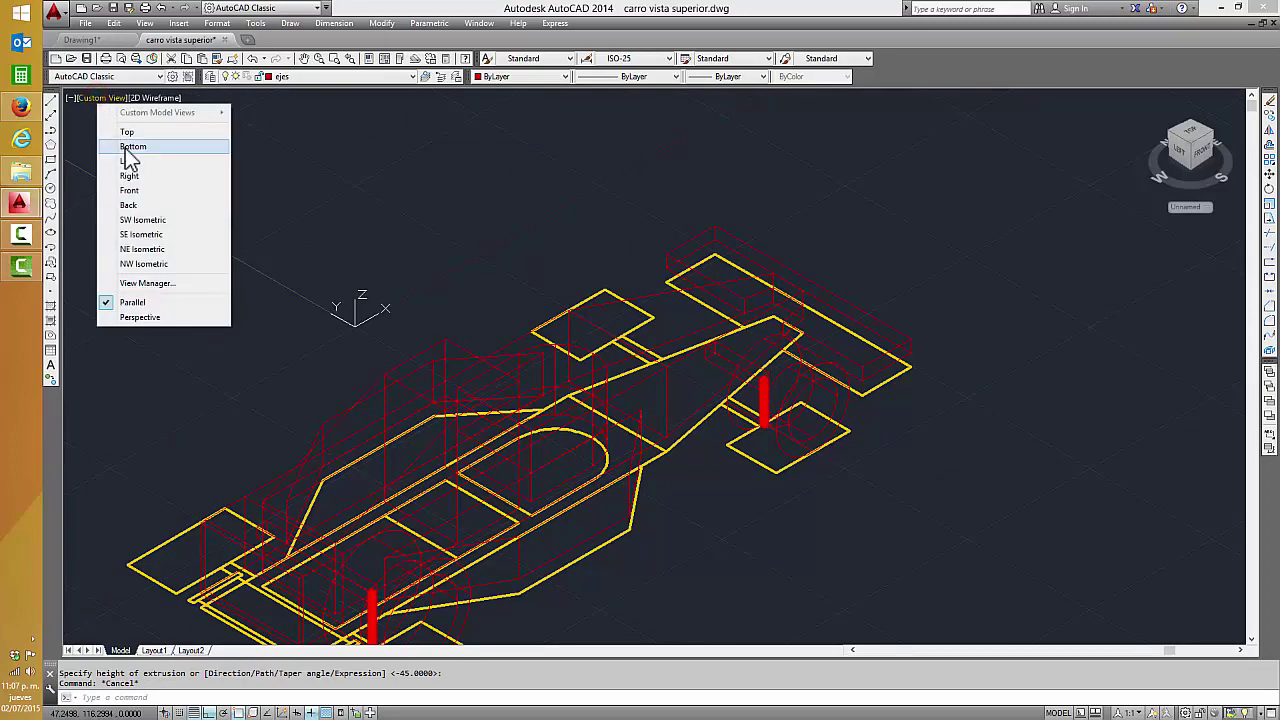
click(127, 132)
scroll(306, 468, up, 3)
middle_drag(306, 468, 755, 400)
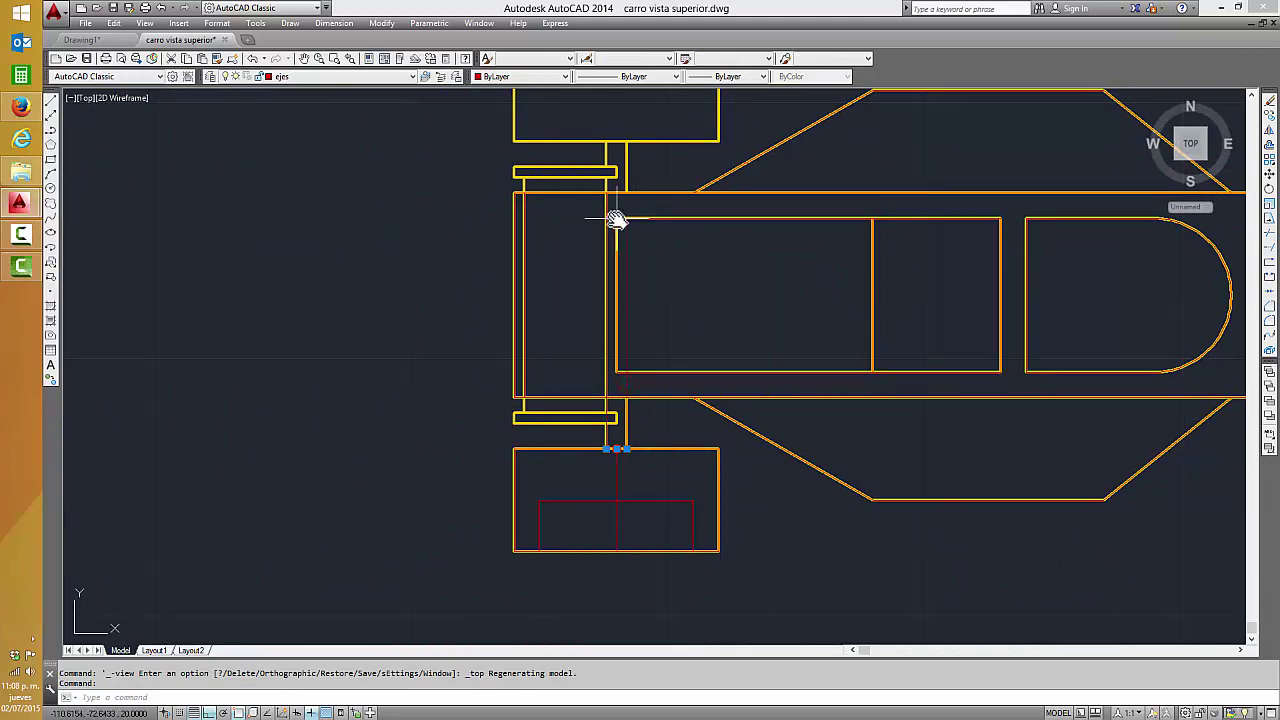
click(616, 219)
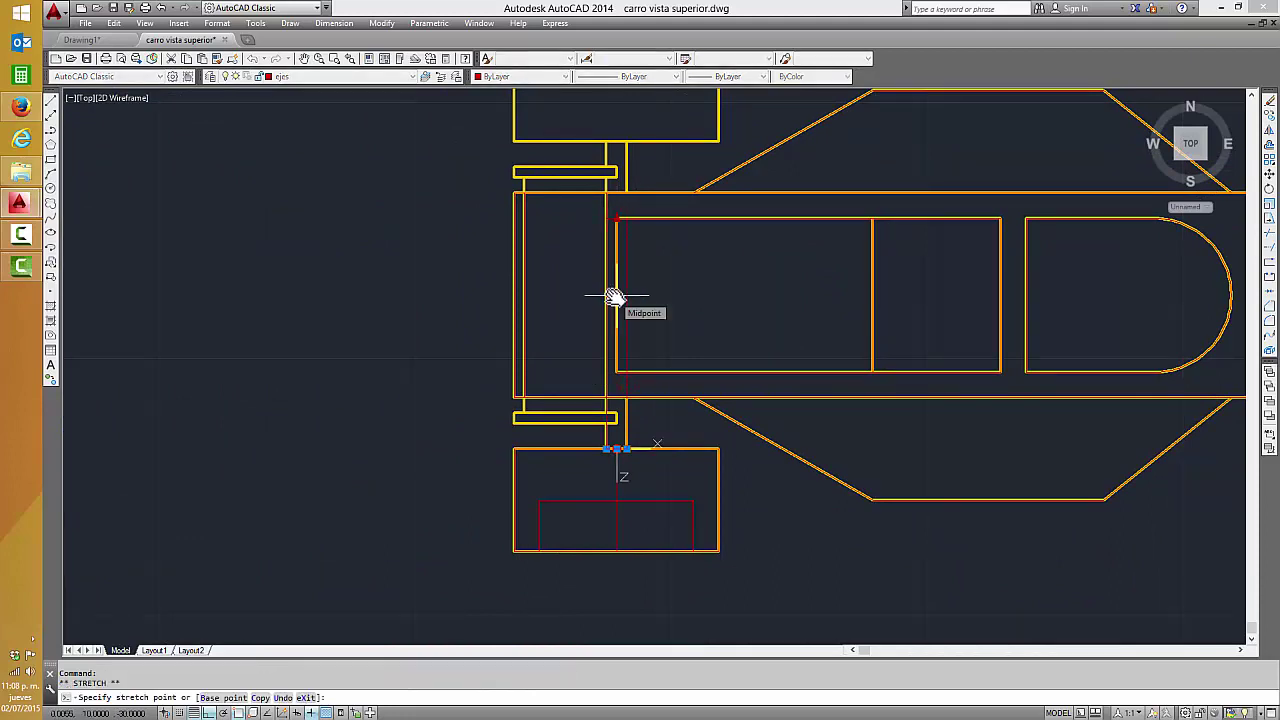
key(Escape)
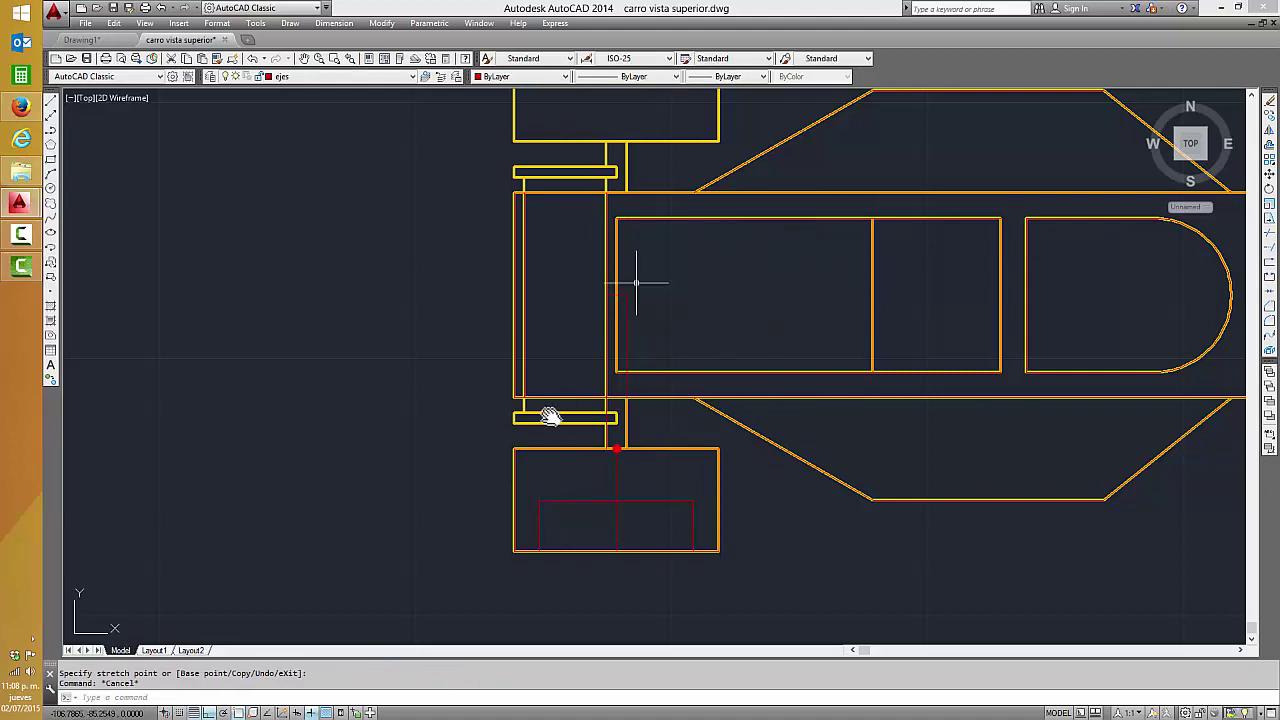
mouse_move(957, 525)
middle_down()
mouse_move(416, 532)
mouse_move(674, 491)
mouse_move(809, 491)
middle_up()
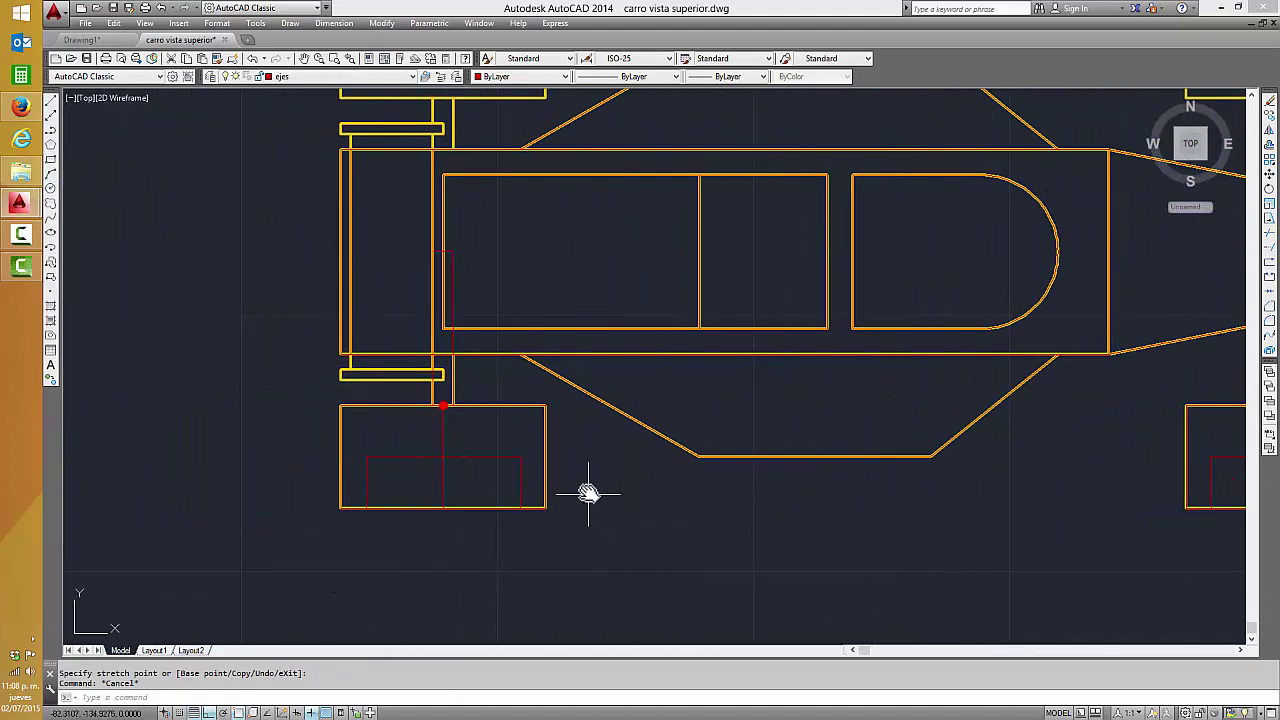
click(447, 338)
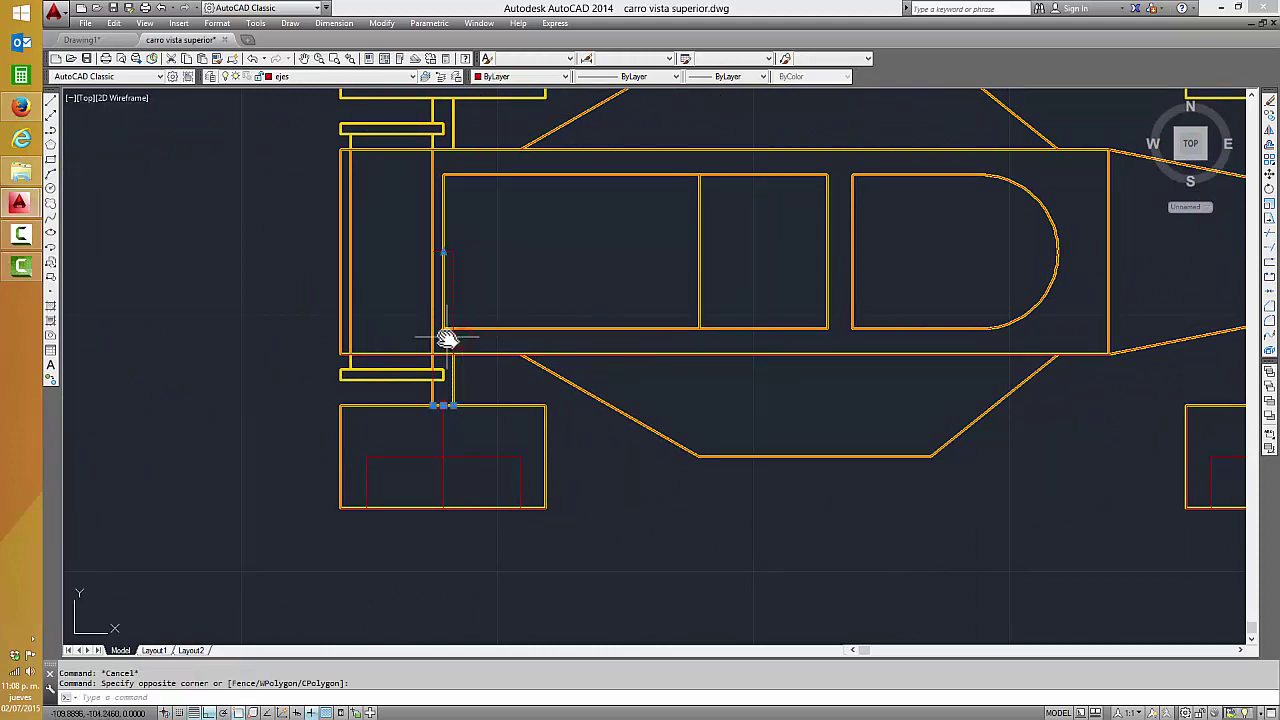
click(352, 76)
click(352, 76)
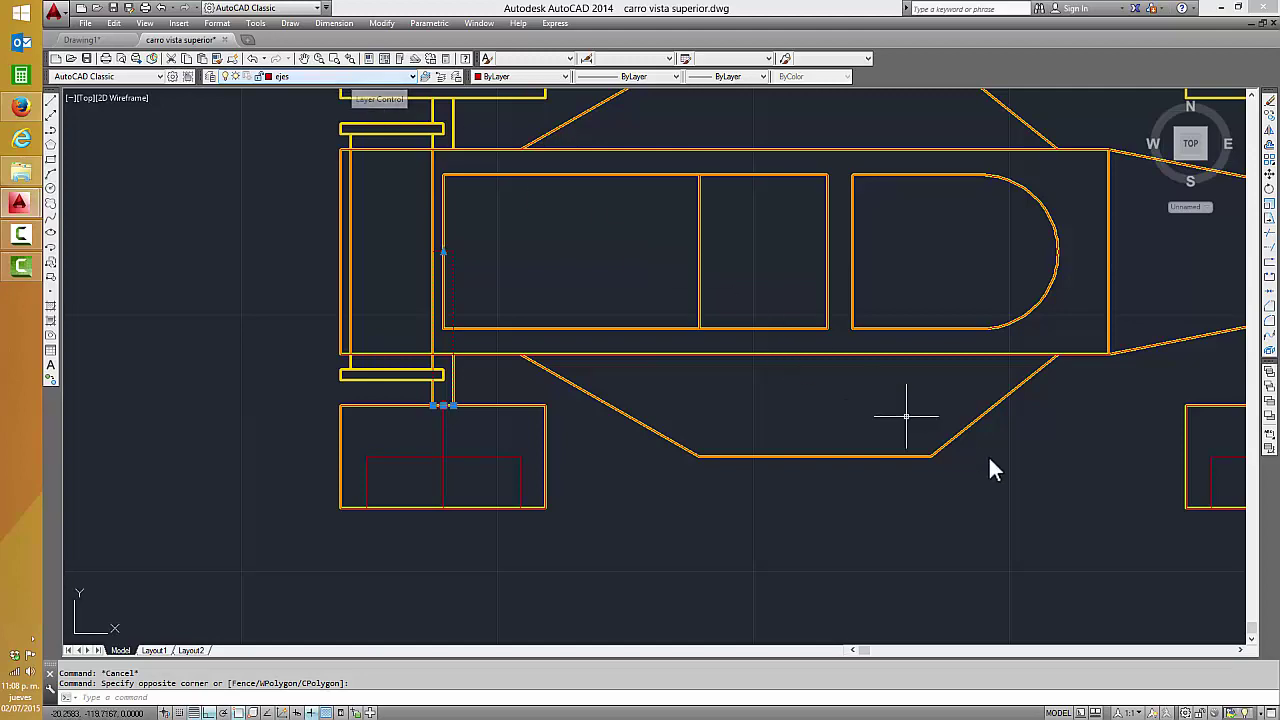
key(Escape)
middle_drag(829, 449, 989, 333)
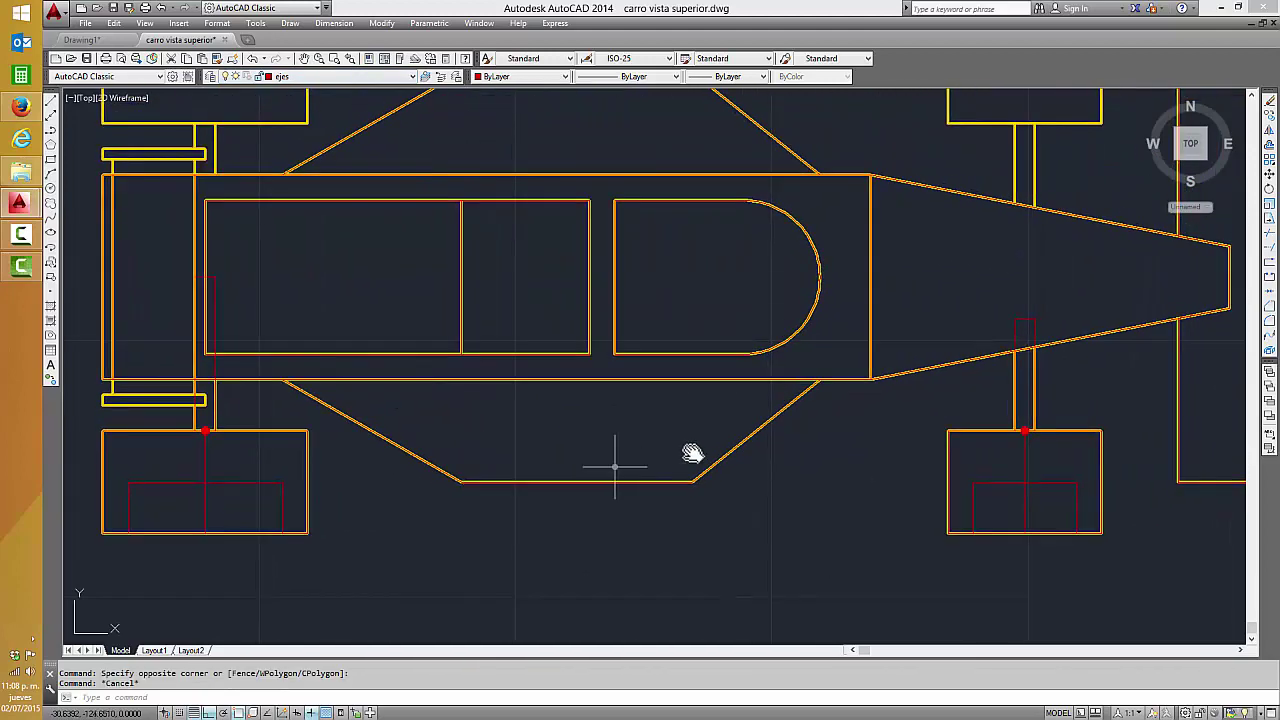
key(Escape)
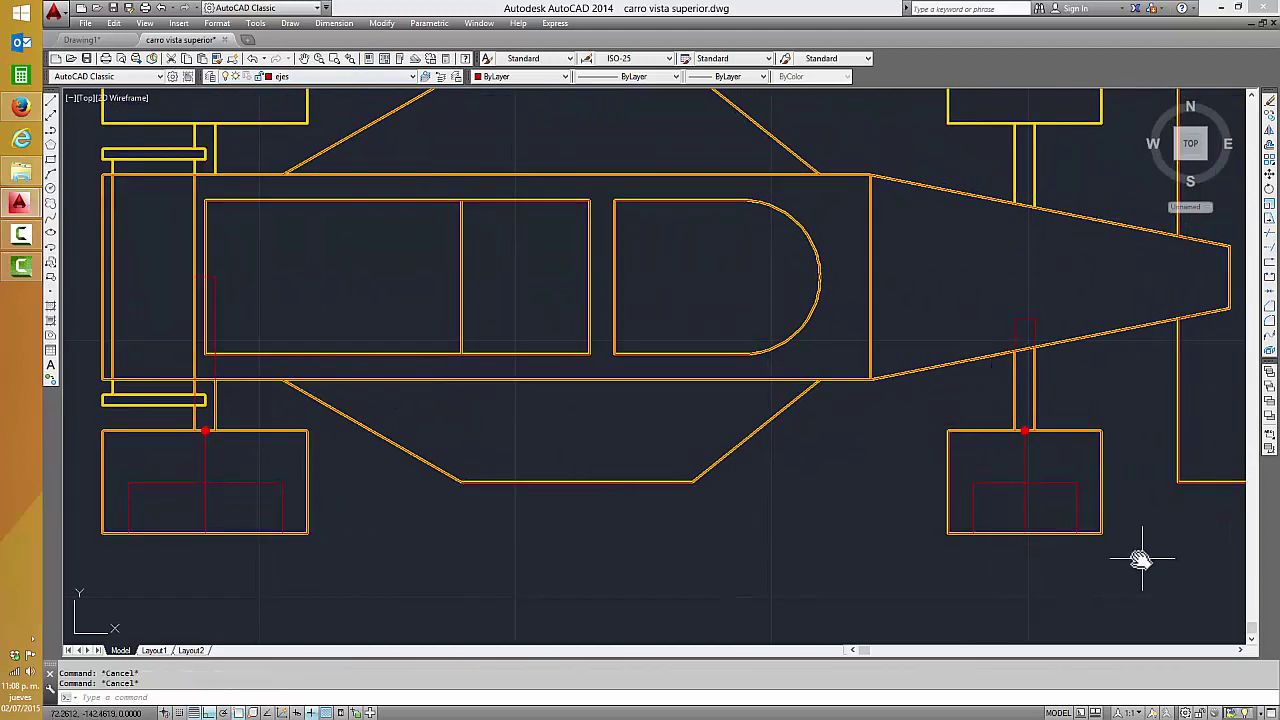
click(1122, 557)
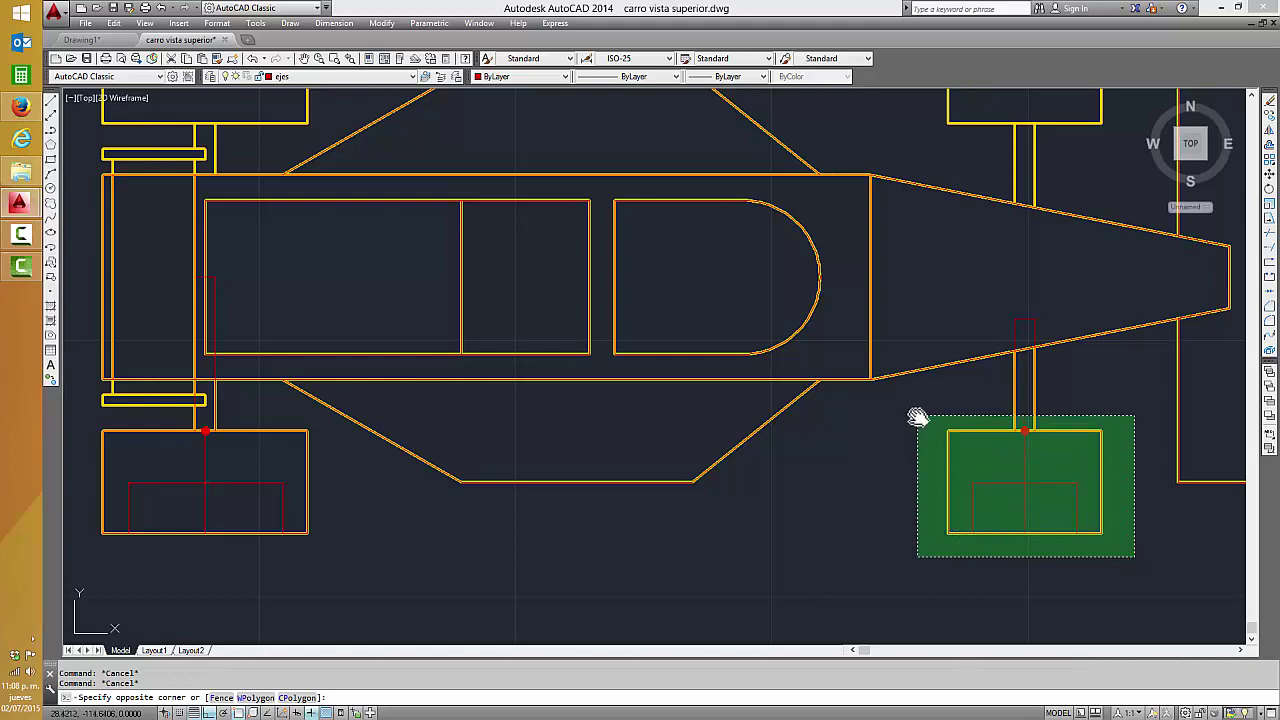
key(Escape)
click(1120, 560)
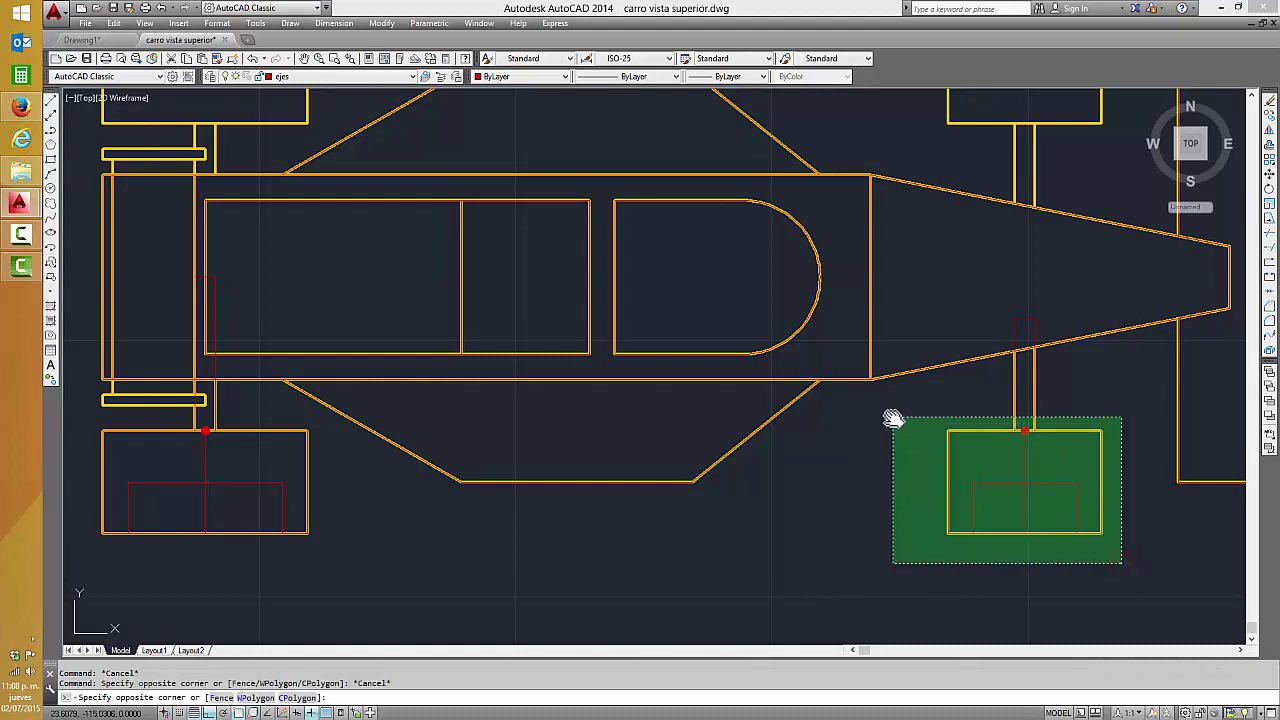
click(889, 422)
click(316, 552)
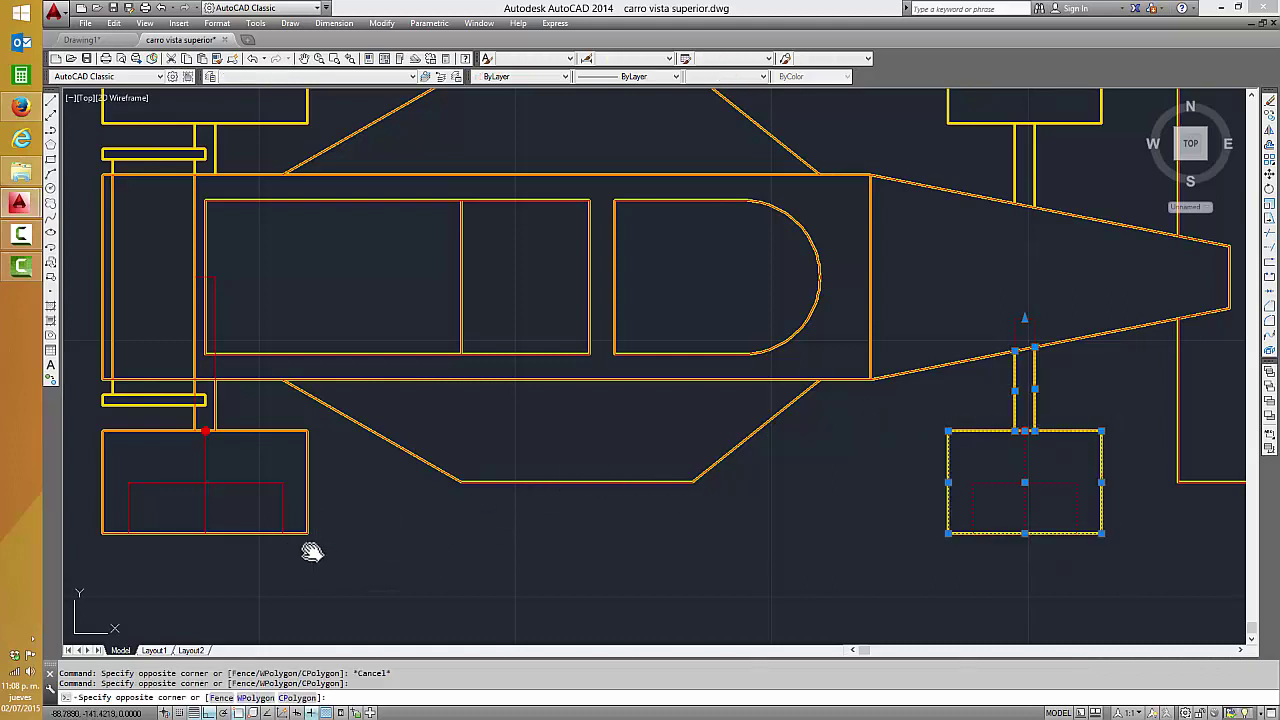
click(88, 416)
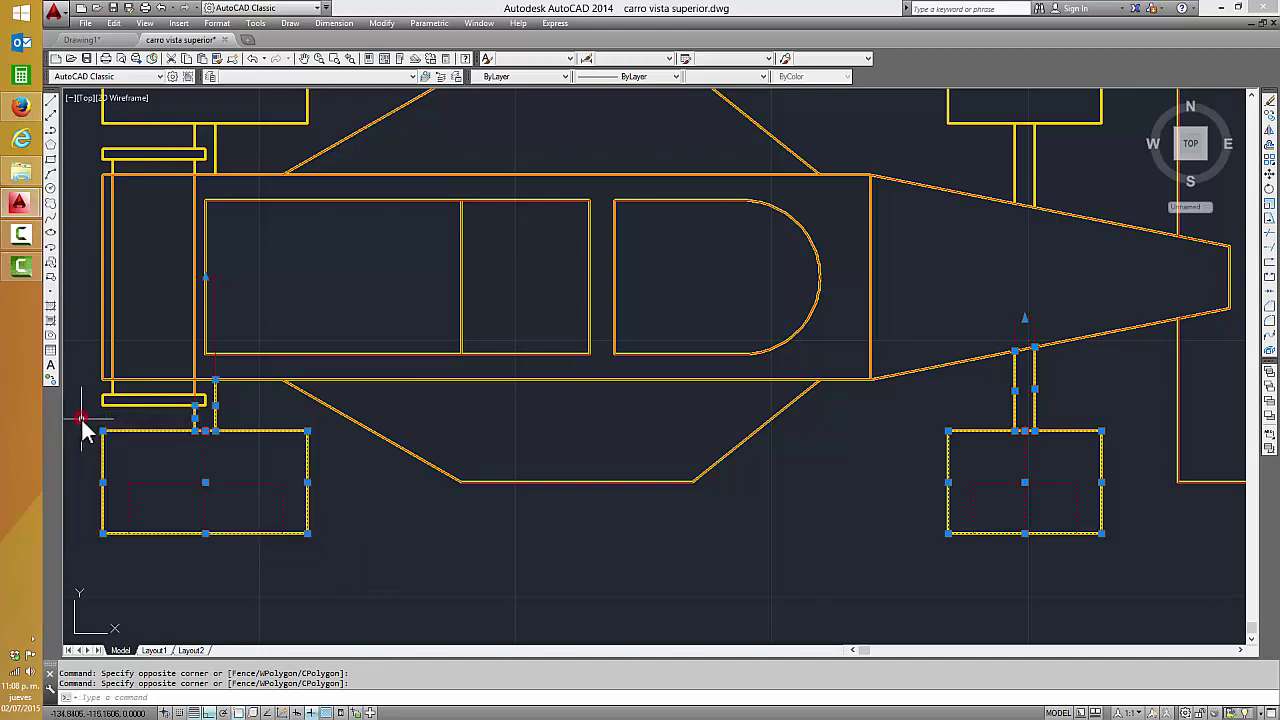
click(326, 549)
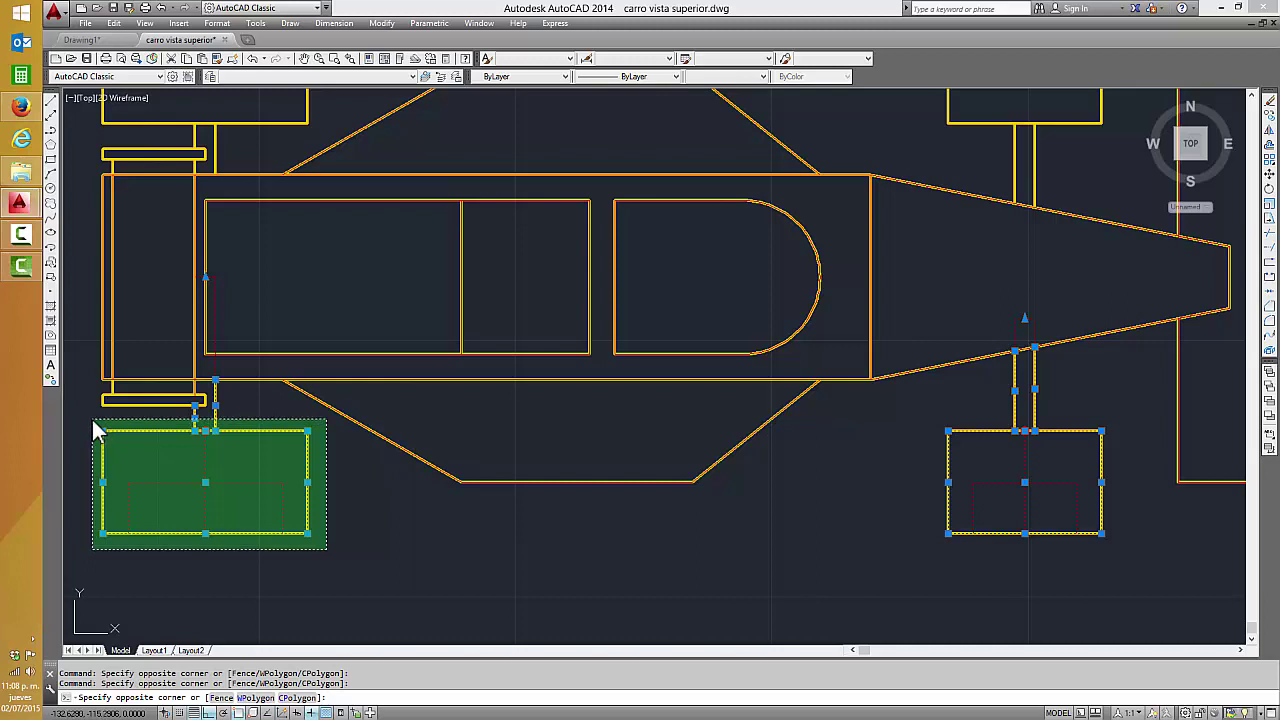
click(93, 428)
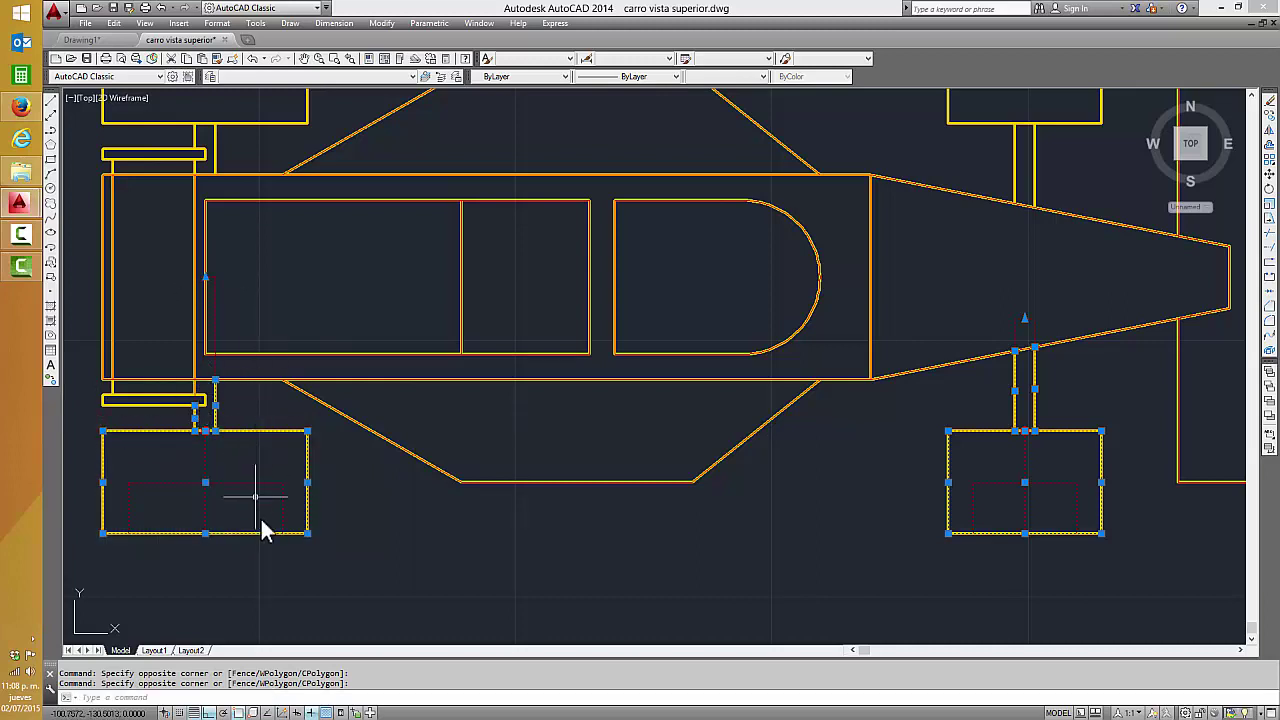
key(Escape)
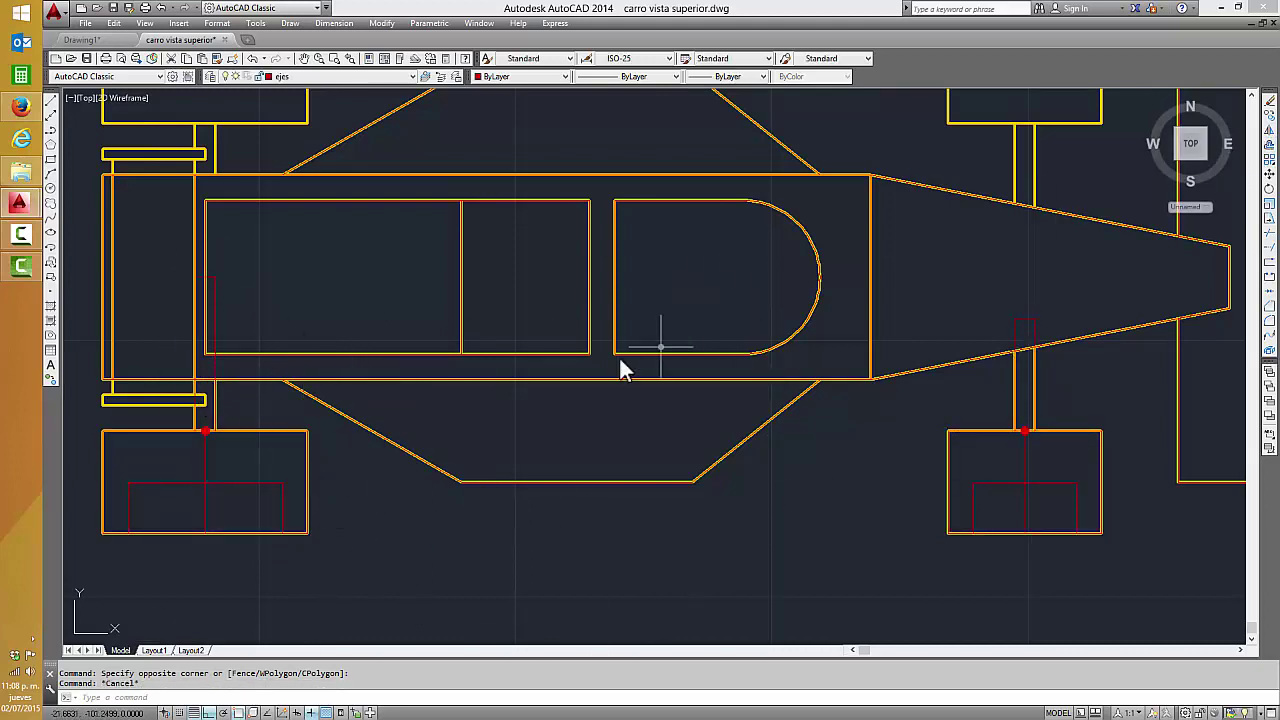
key(Escape)
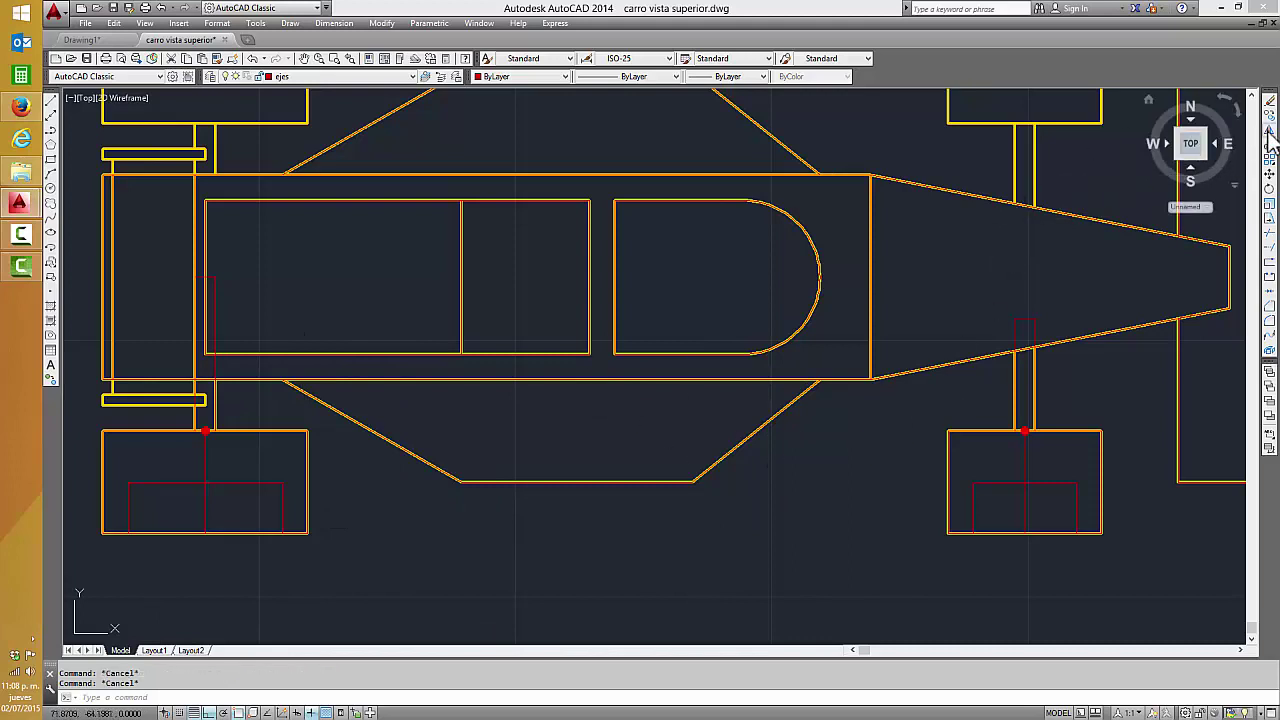
- Mirror the left and right lower wheel blocks about the horizontal centreline, keeping the source objects
click(1268, 131)
click(1130, 554)
click(938, 410)
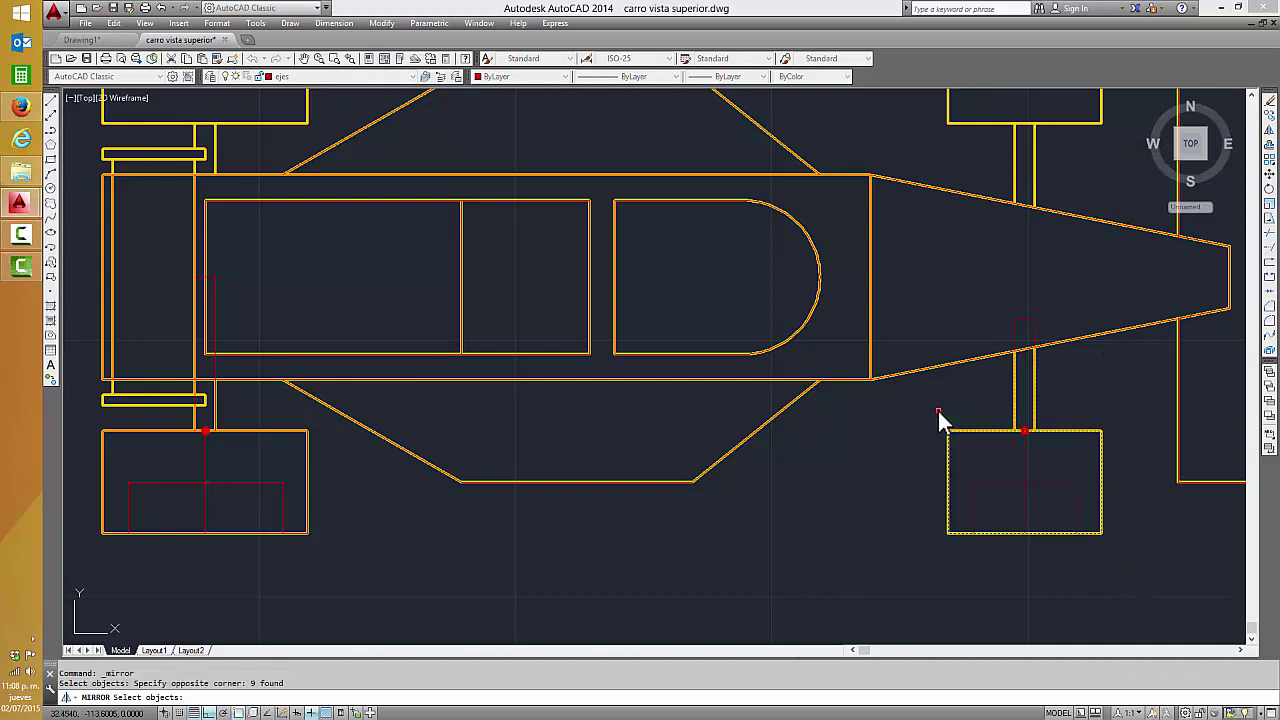
click(84, 424)
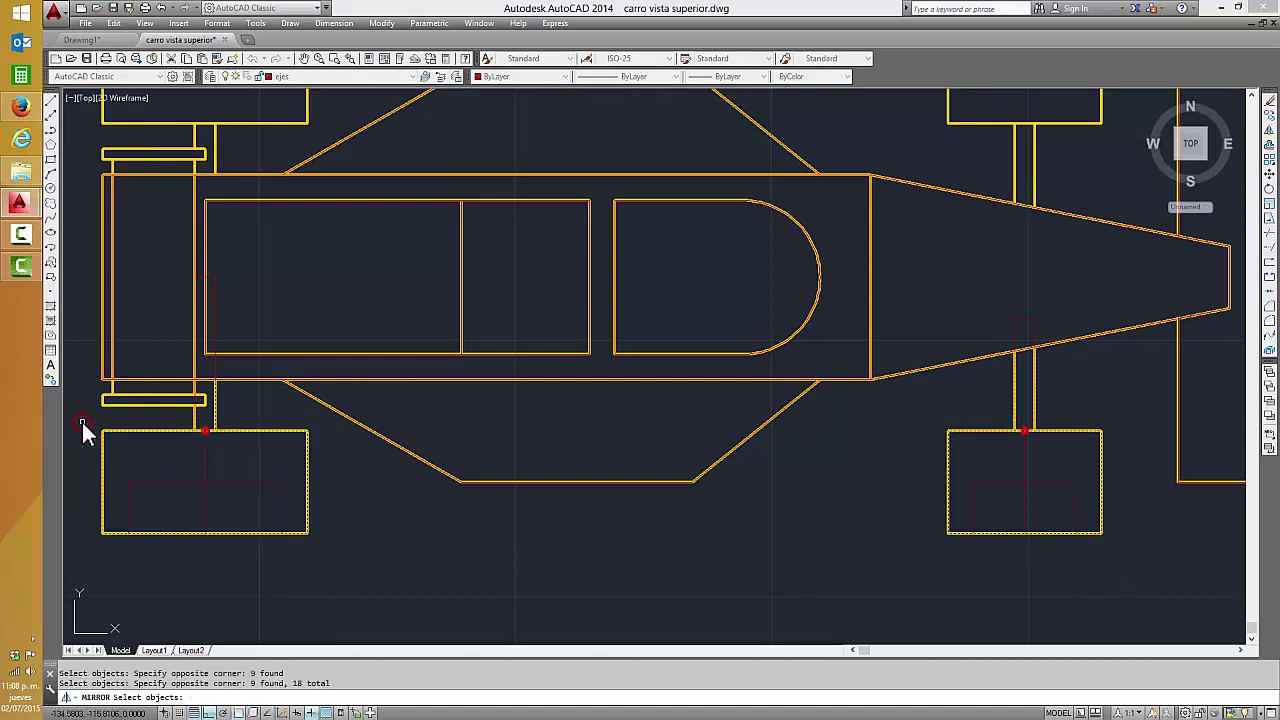
key(Return)
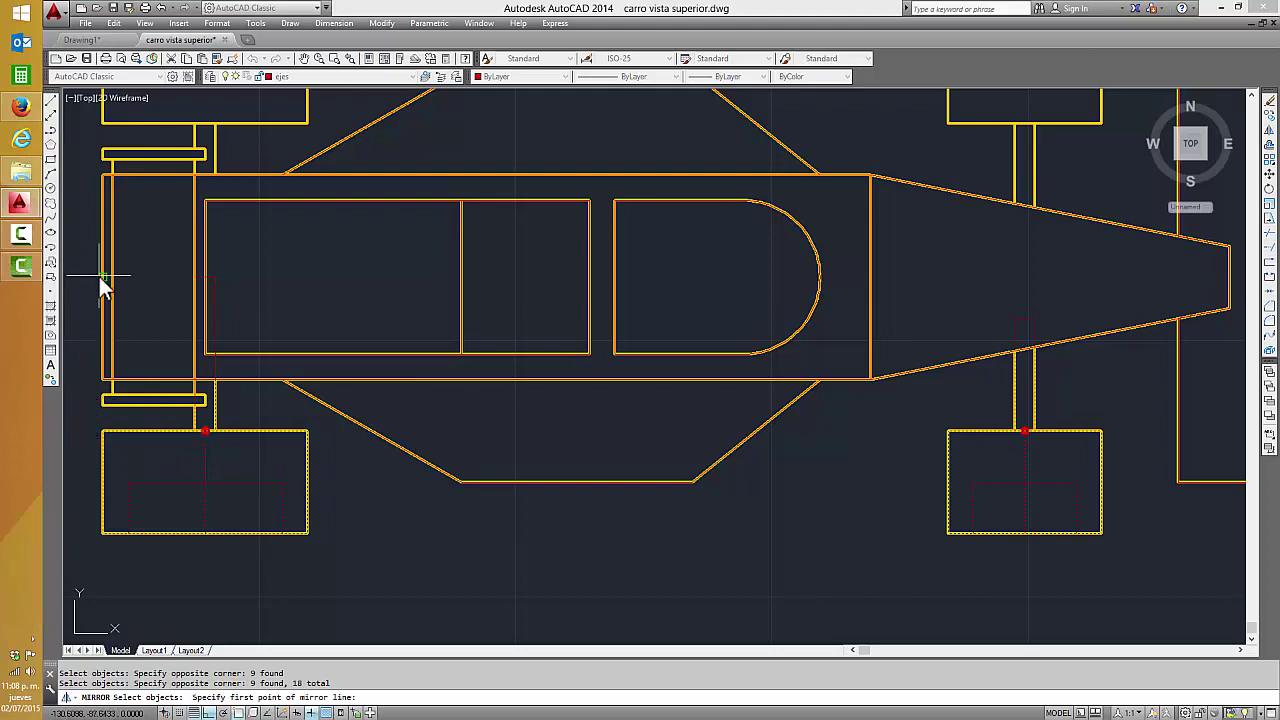
click(100, 277)
click(1229, 280)
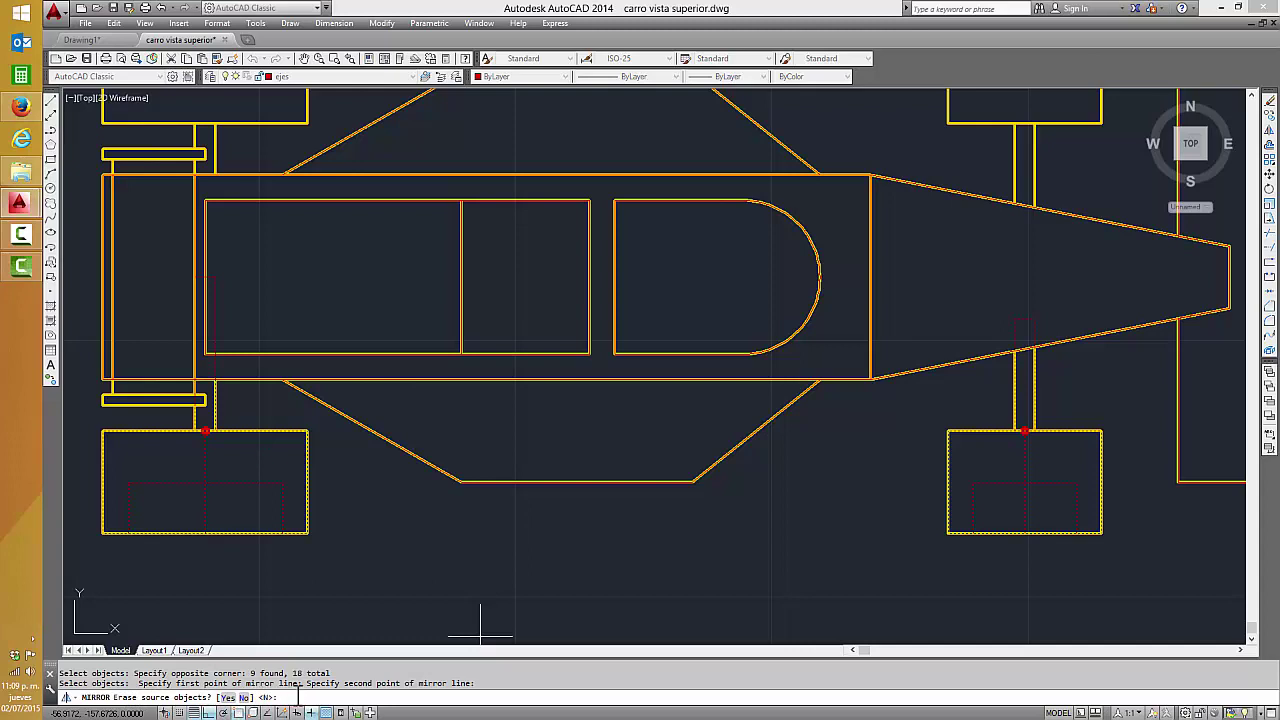
text(N)
key(Return)
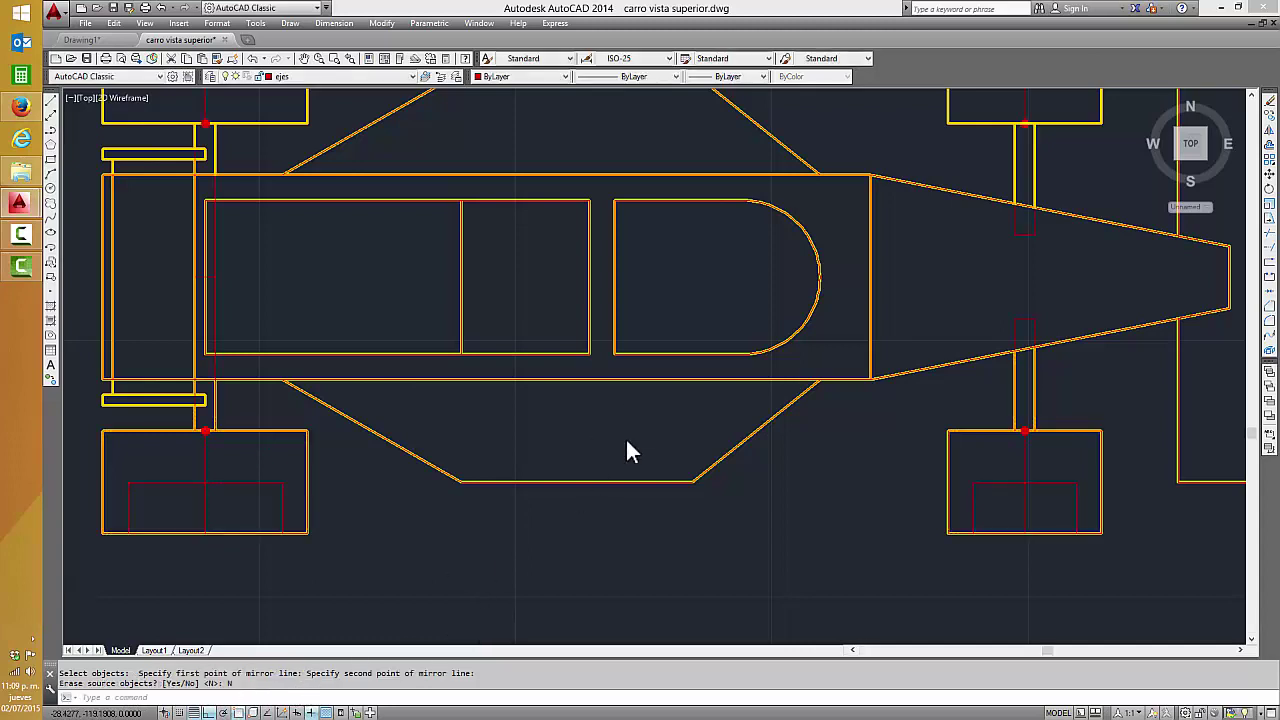
scroll(693, 399, down, 4)
scroll(694, 412, up, 2)
key(Escape)
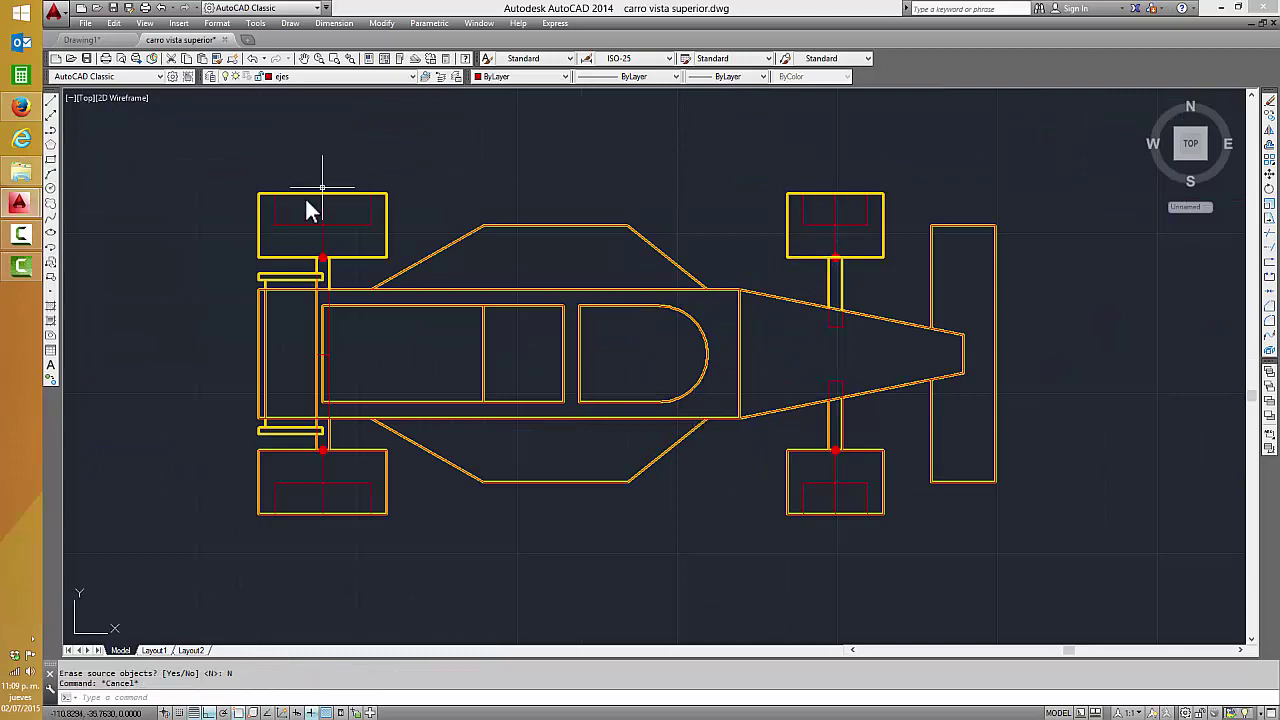
- Turn to the isometric ViewCube corner and flat-shade the car
mouse_move(1190, 143)
click(1149, 102)
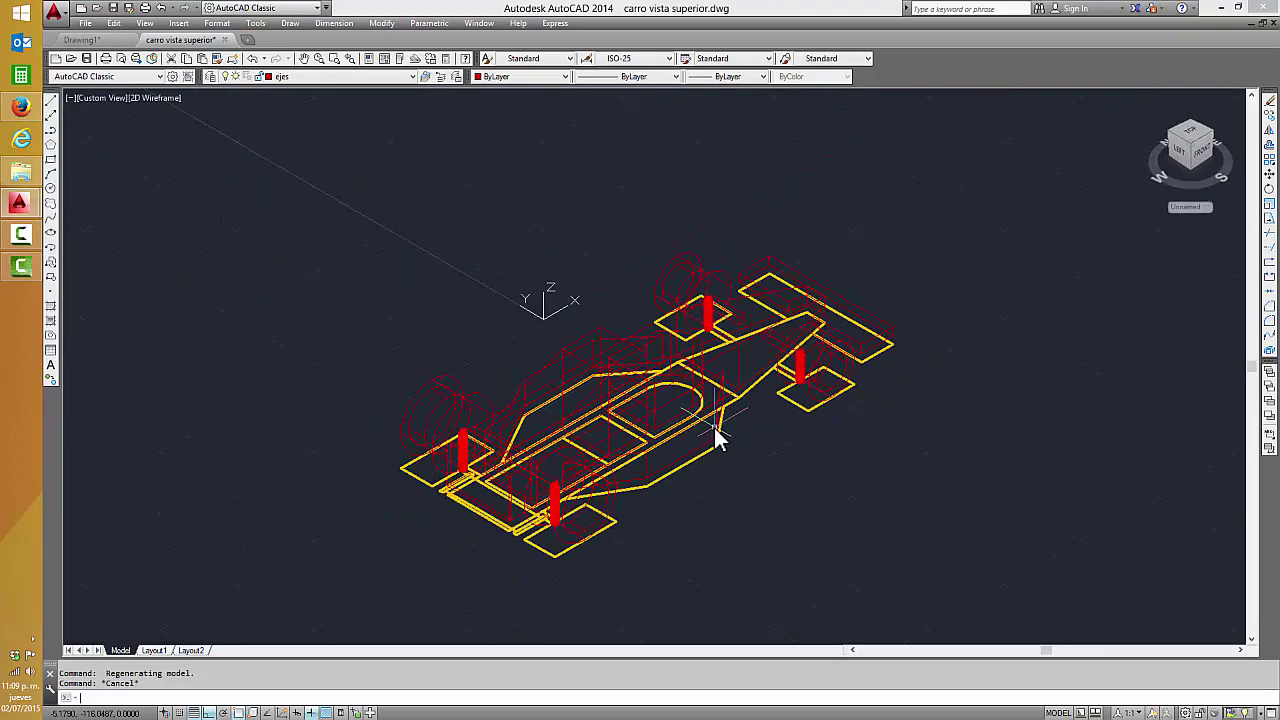
text(SHADE)
key(Return)
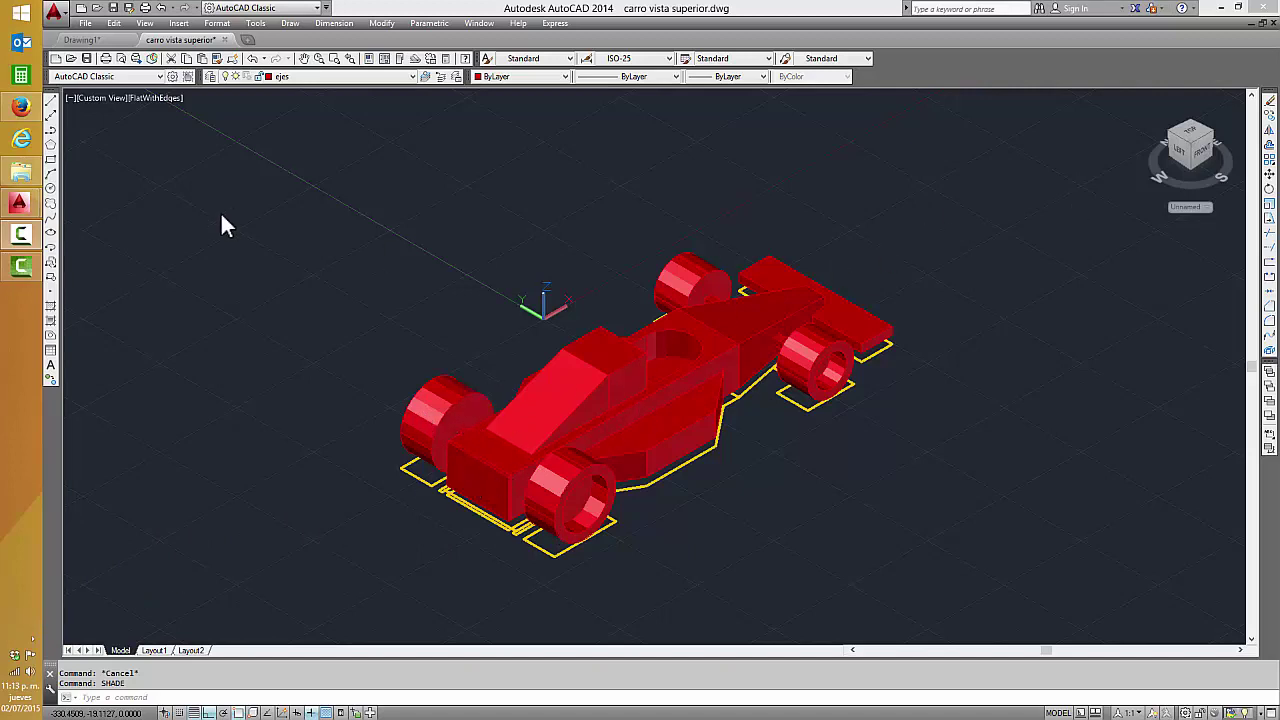
- Switch to the Top view and zoom onto the car's front wheels and struts
click(108, 100)
click(137, 130)
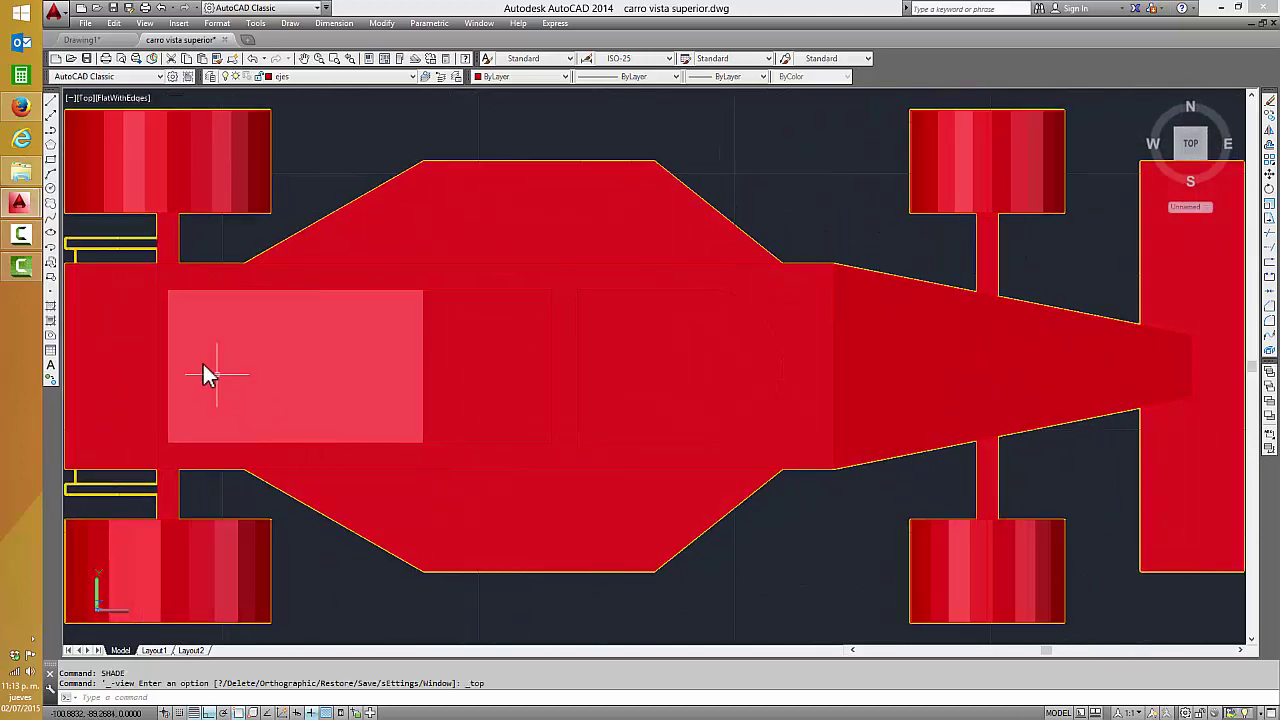
middle_drag(202, 361, 404, 373)
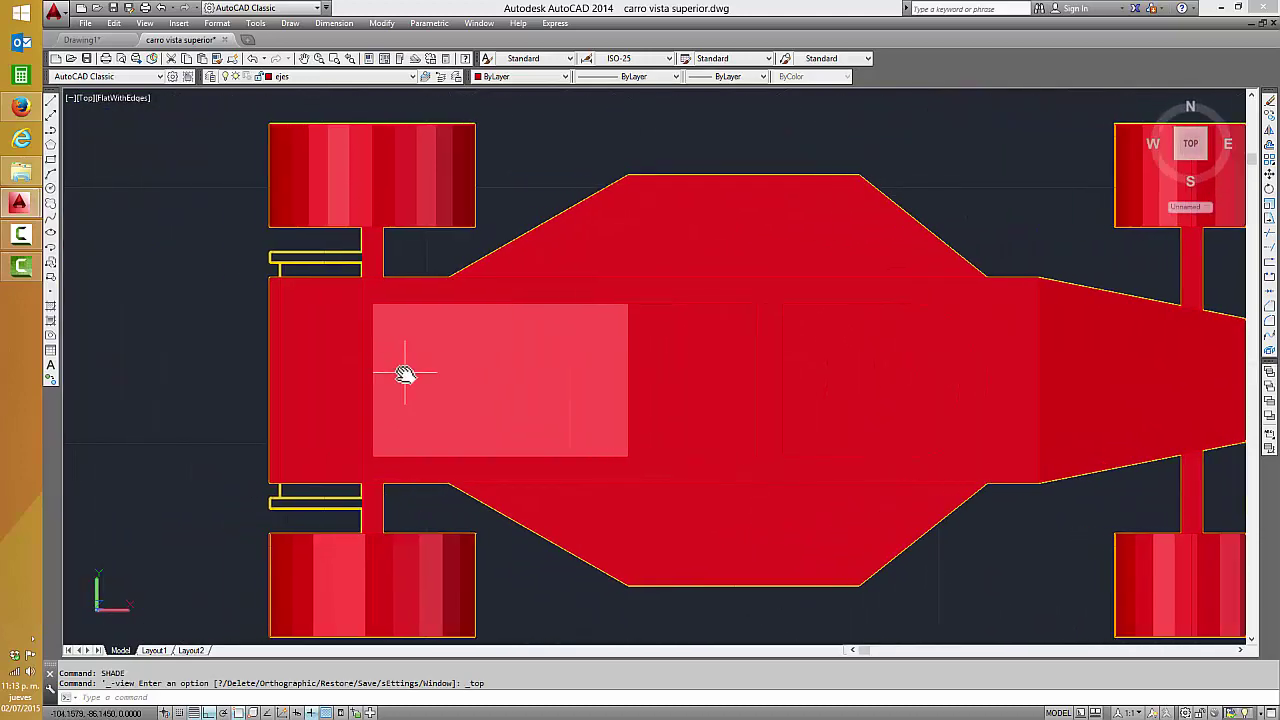
scroll(360, 350, up, 2)
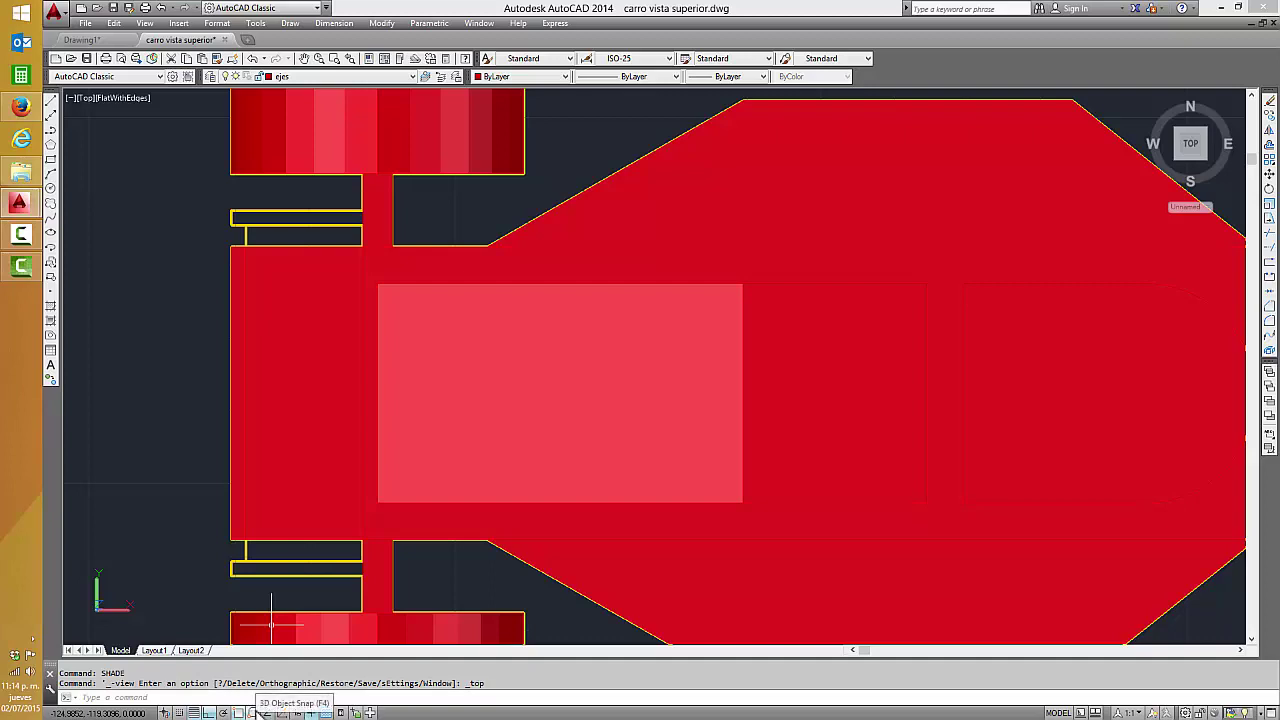
- Turn on every 3D object snap mode in the 3D Object Snap settings
right_click(256, 712)
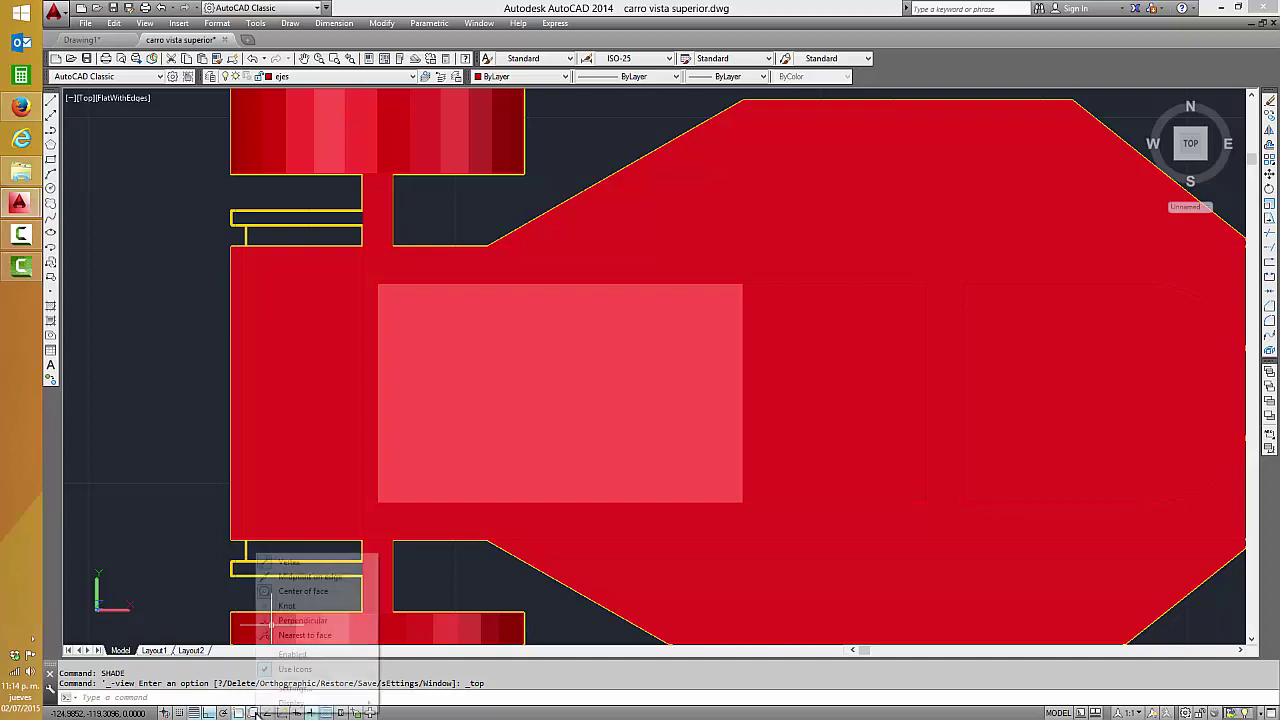
click(285, 690)
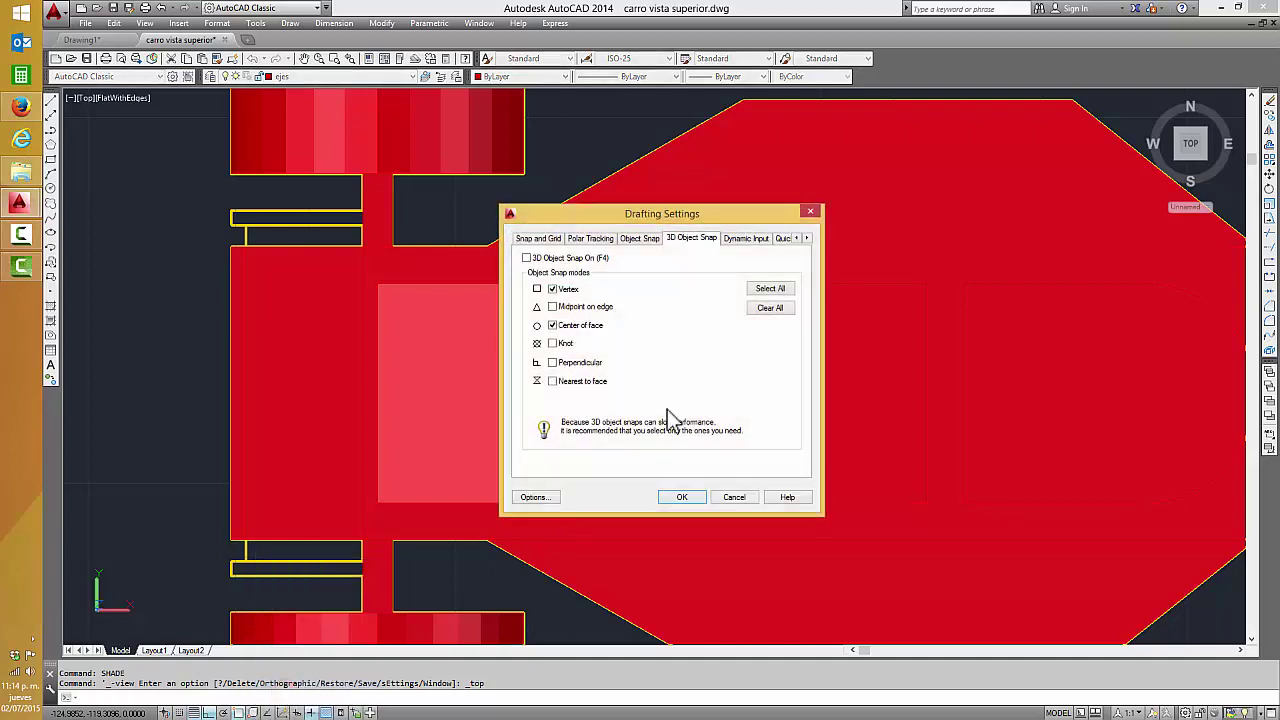
click(771, 289)
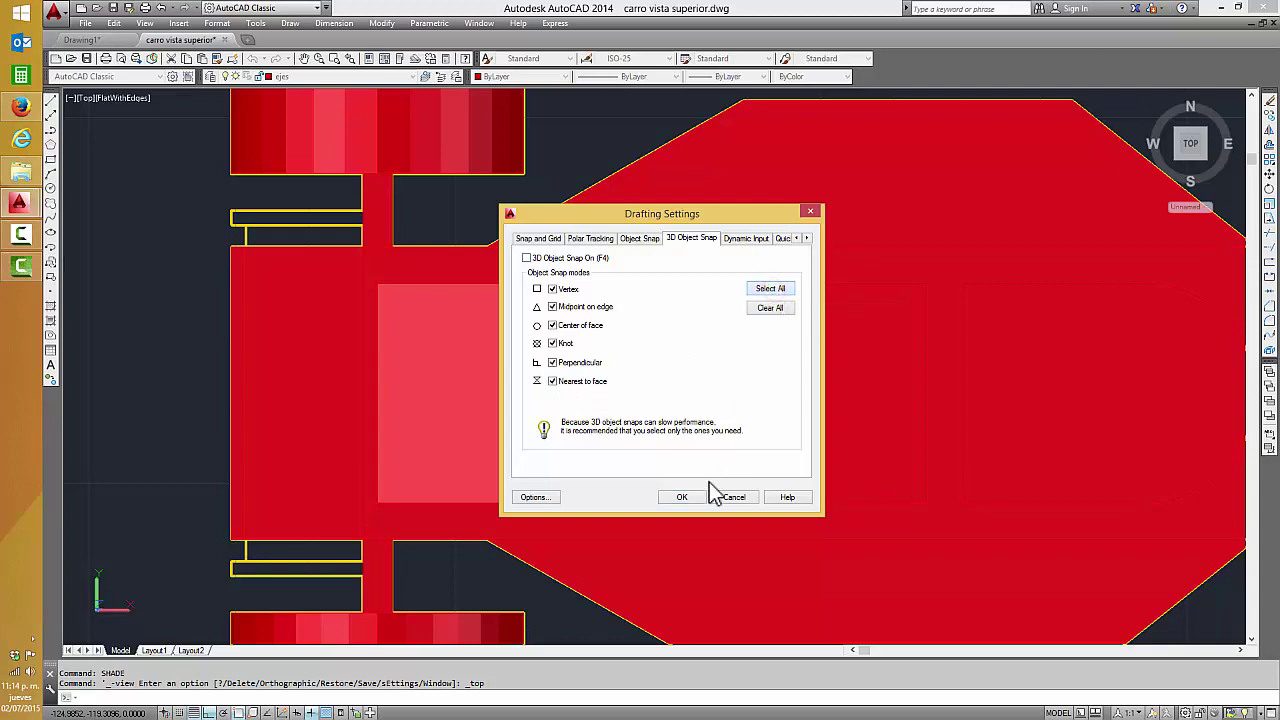
click(685, 497)
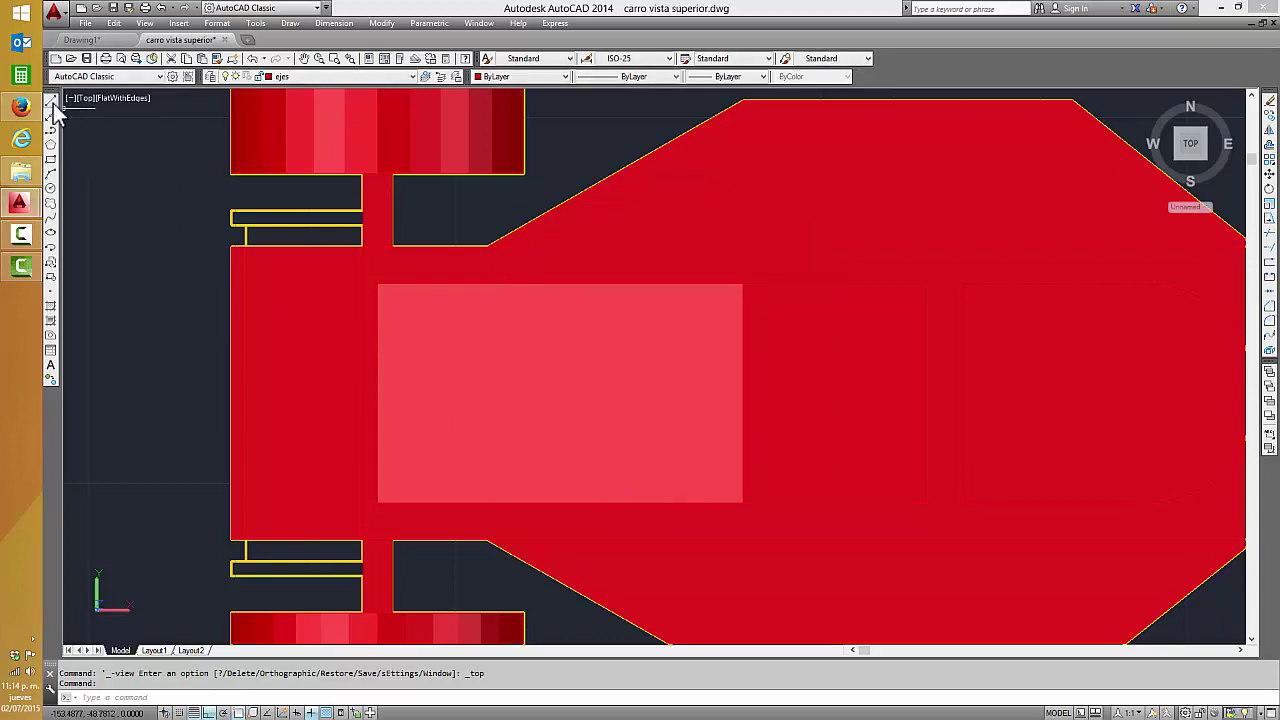
- Make new objects magenta with a 1.40 mm lineweight
click(557, 77)
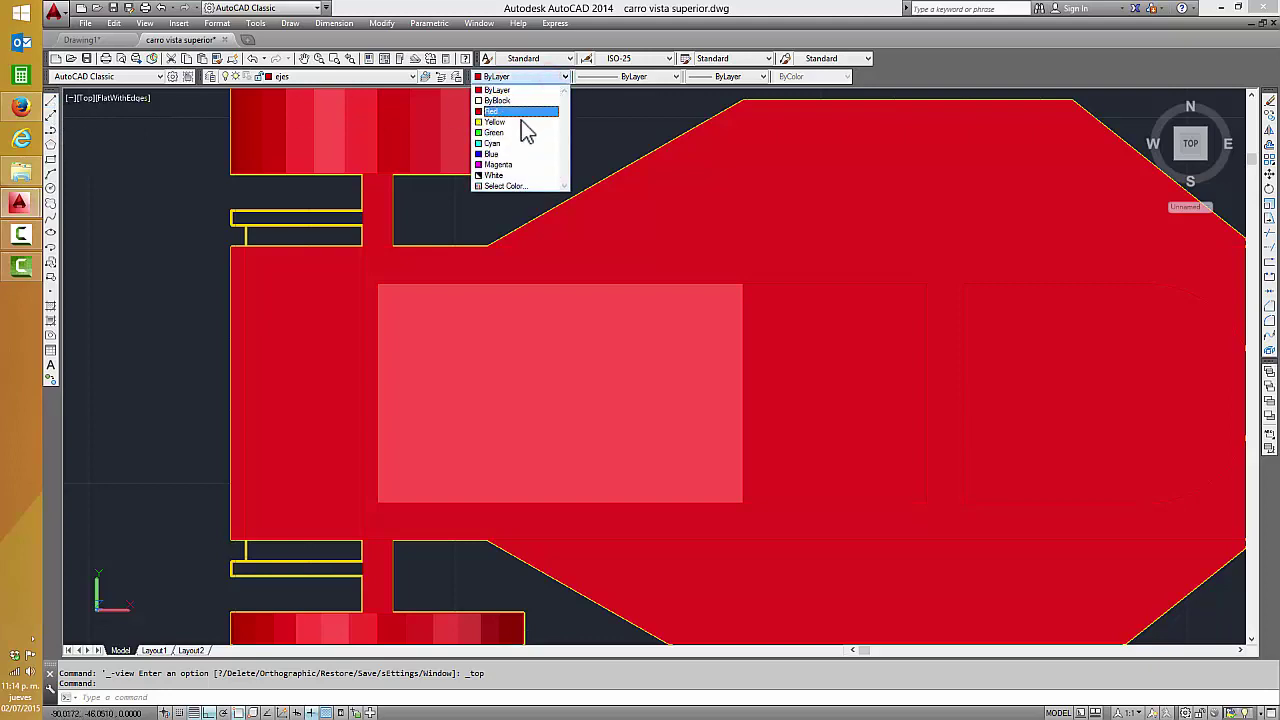
click(517, 117)
click(518, 80)
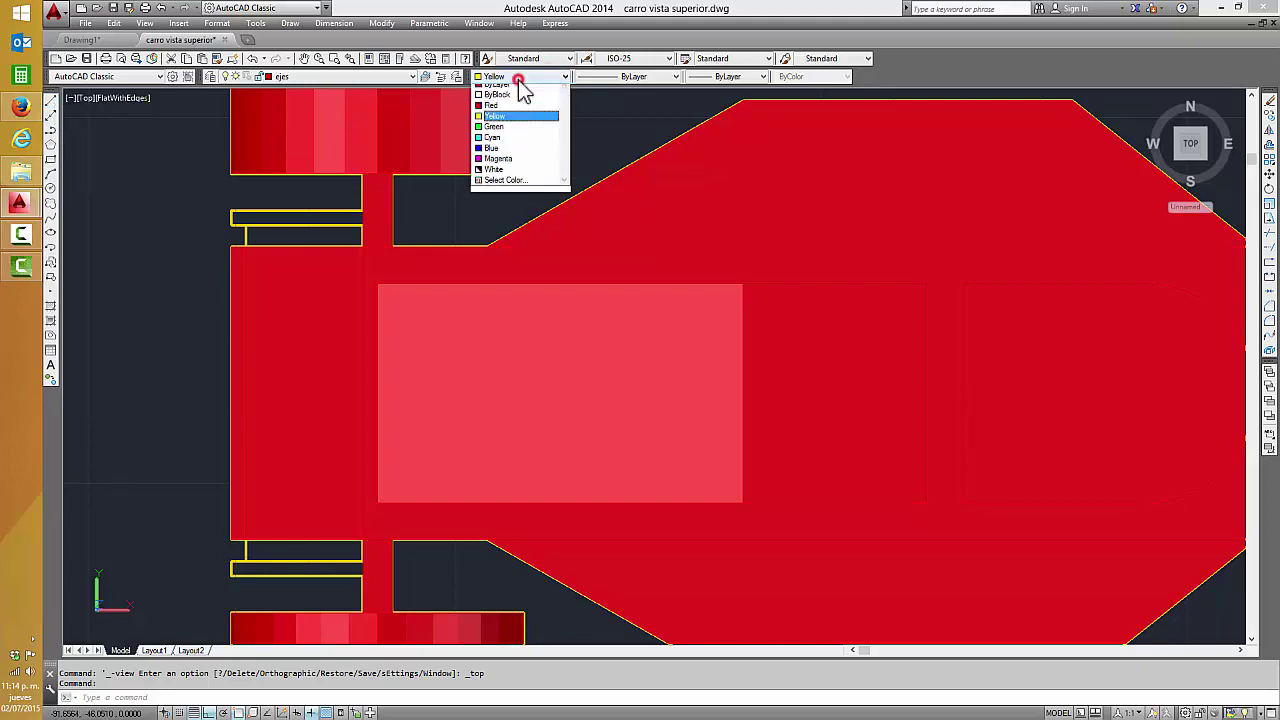
click(505, 172)
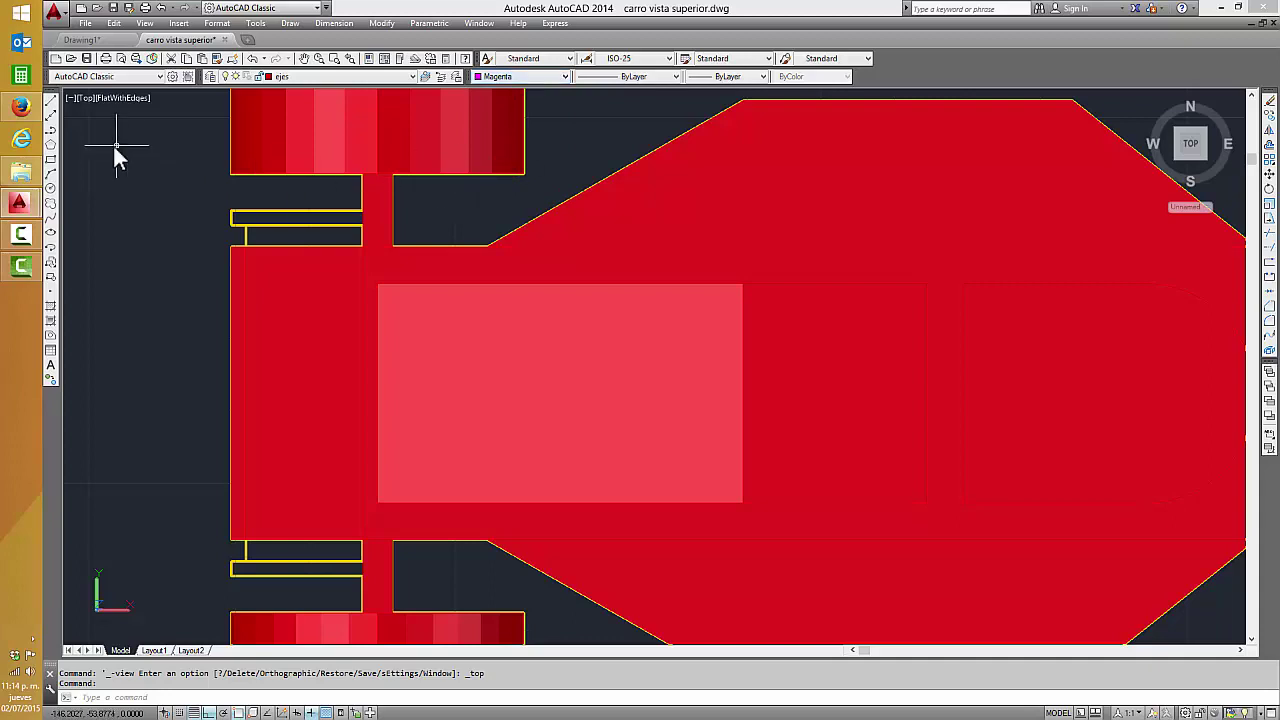
click(719, 77)
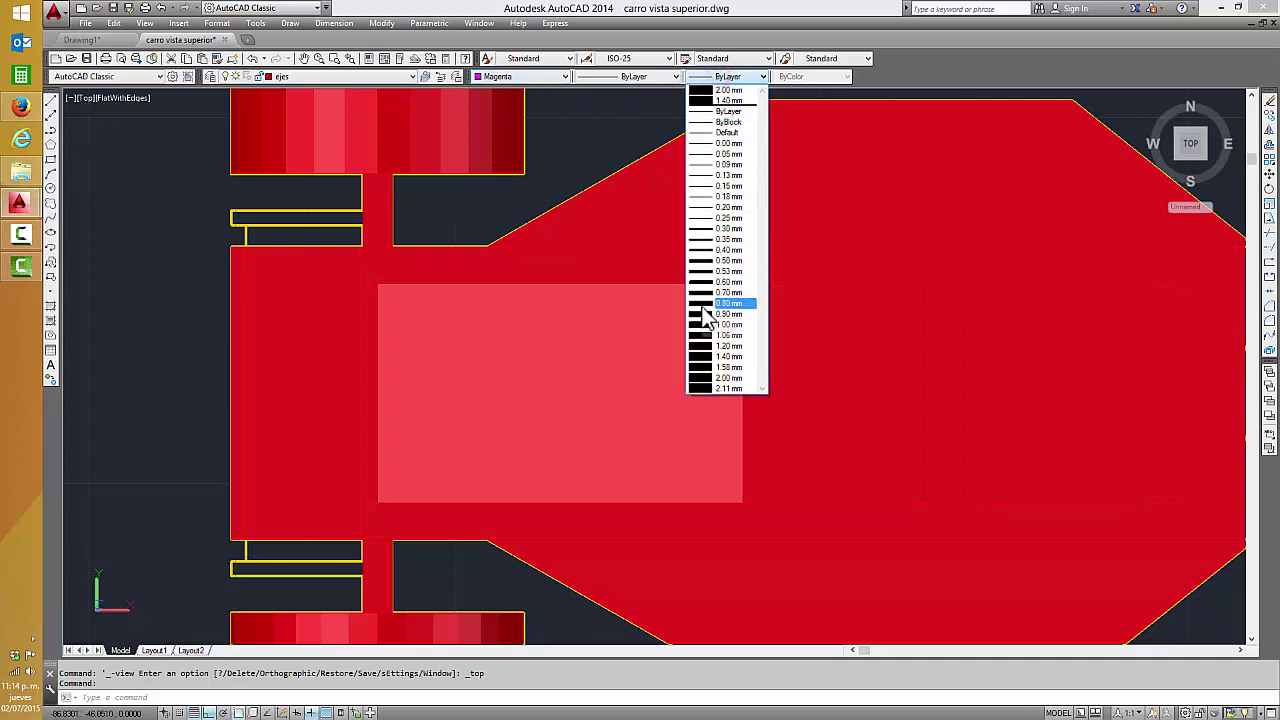
click(715, 356)
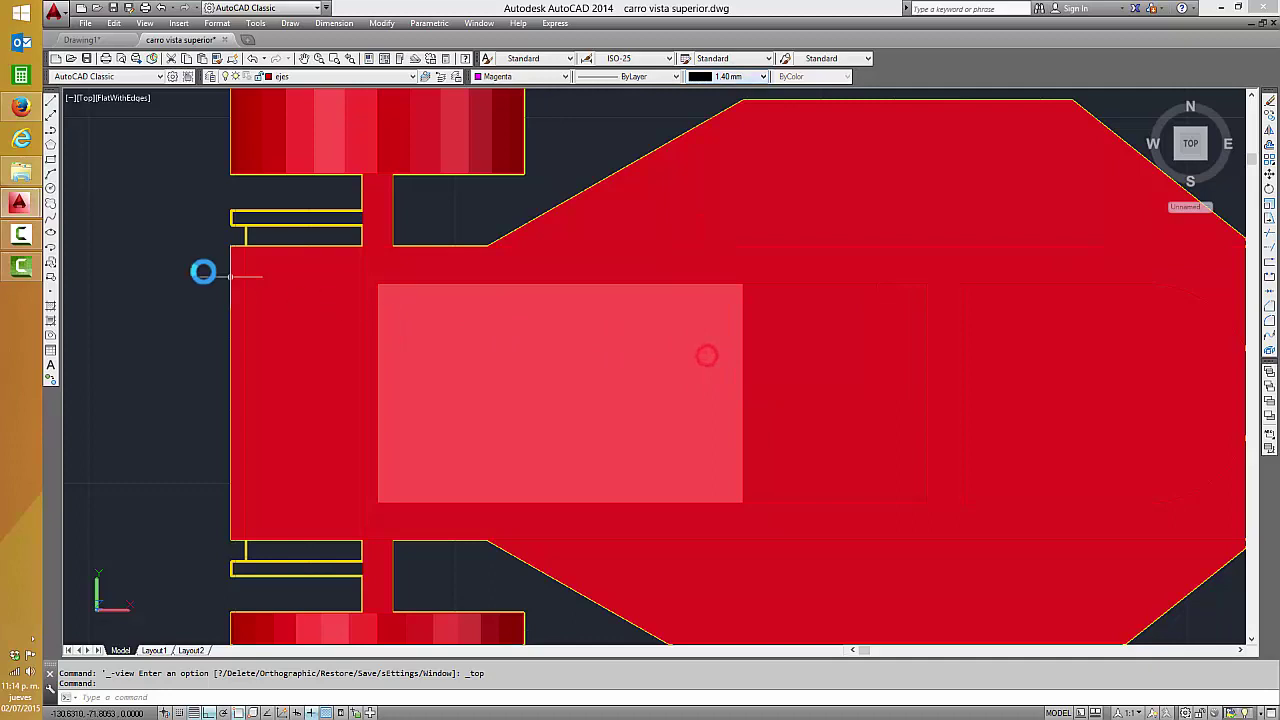
click(51, 102)
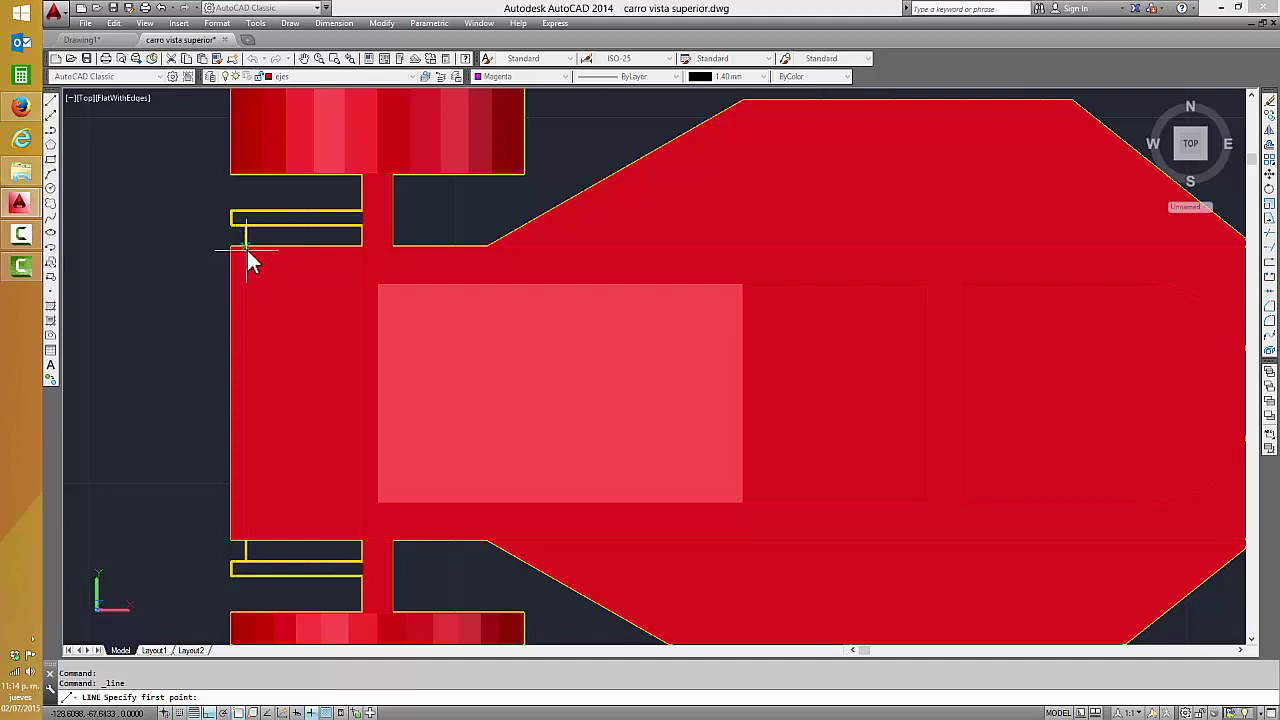
- Draw a magenta L from the nose's upper-left corner, 5 down and 3 right, then show 2D Wireframe
click(246, 247)
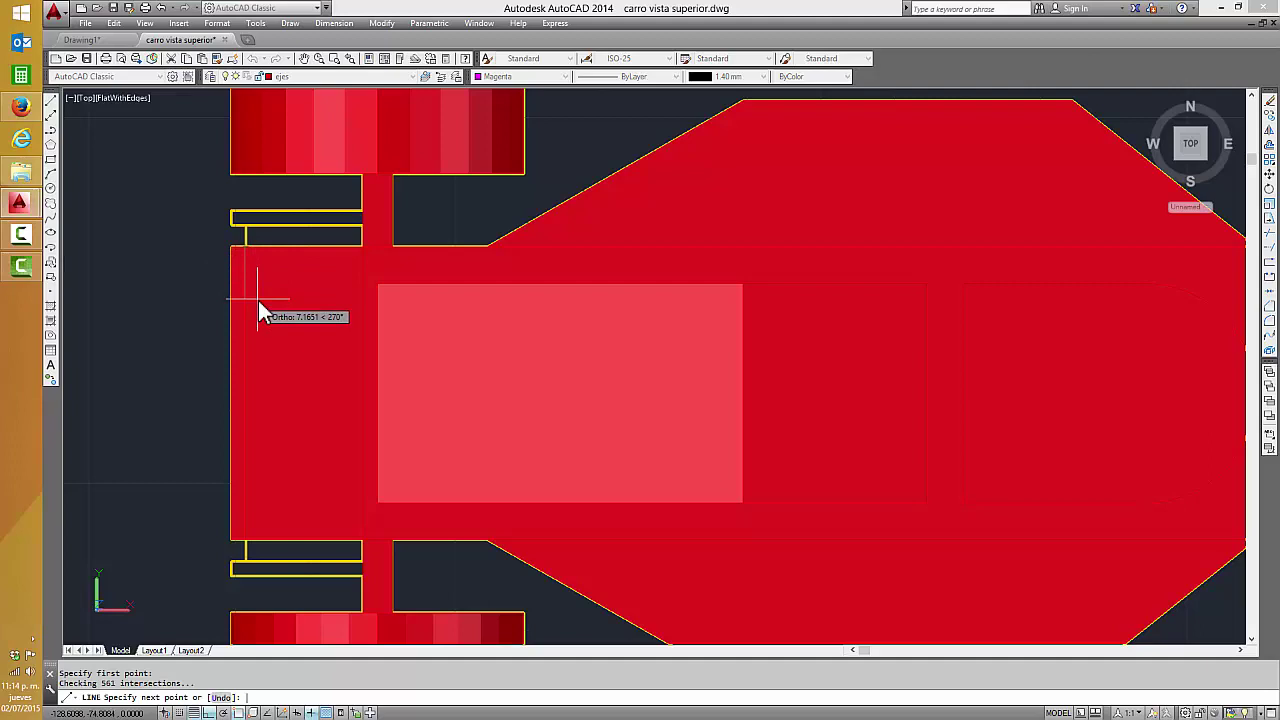
text(5)
key(Return)
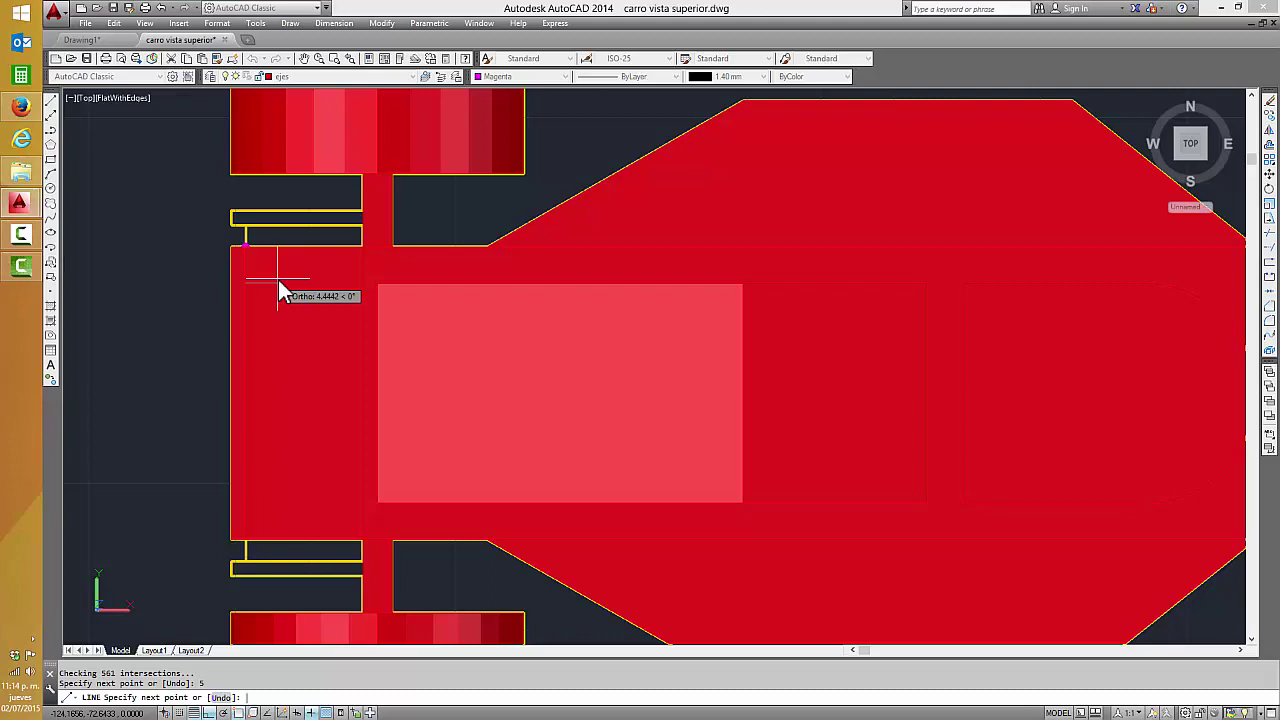
text(3)
key(Return)
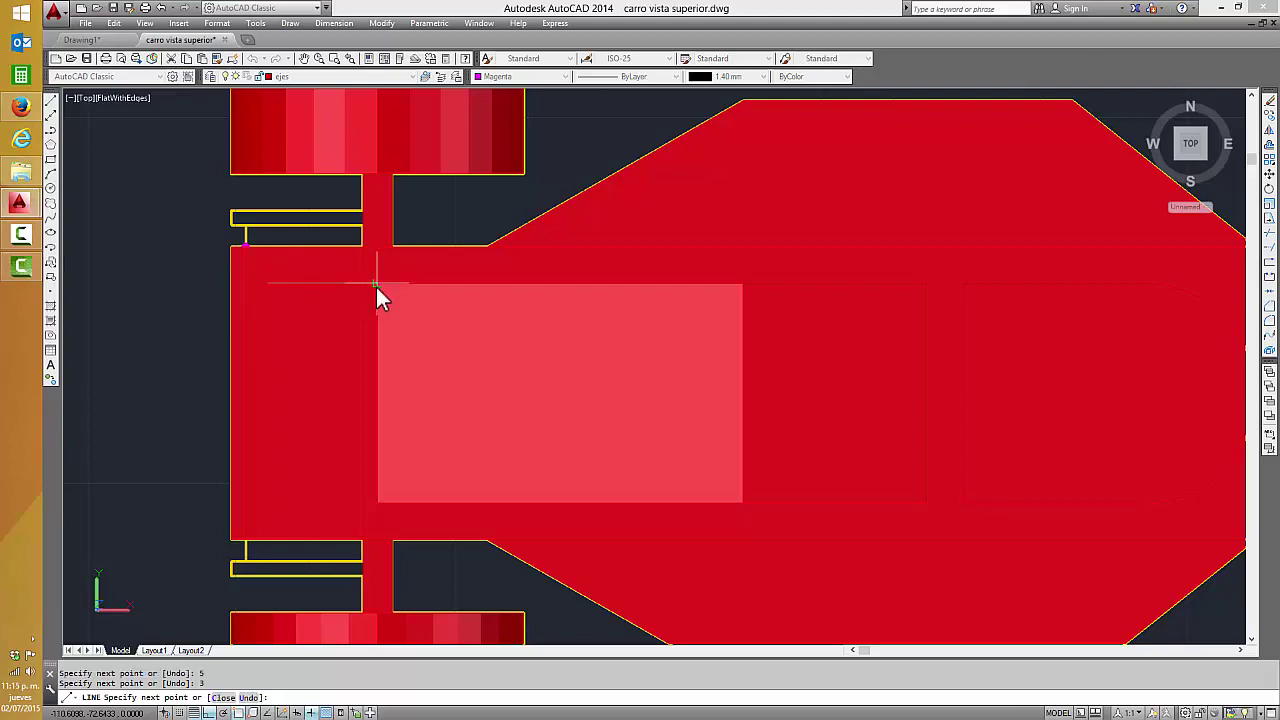
key(Return)
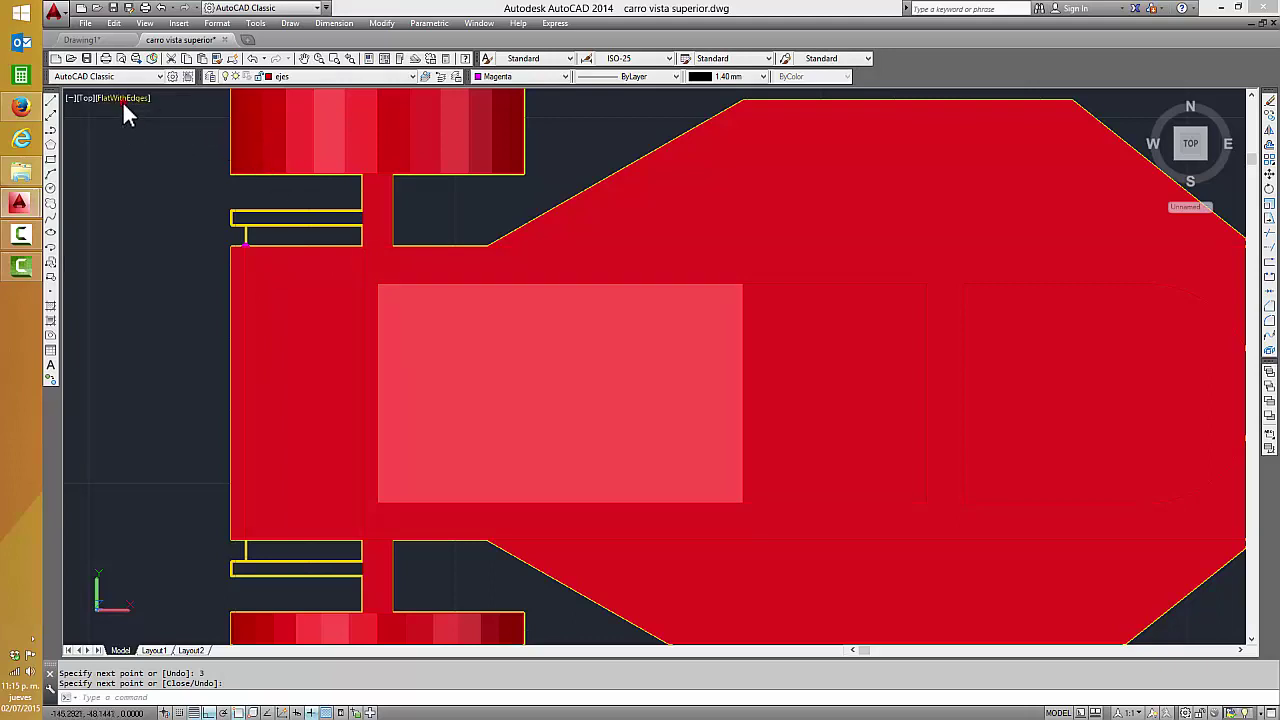
click(122, 100)
click(171, 131)
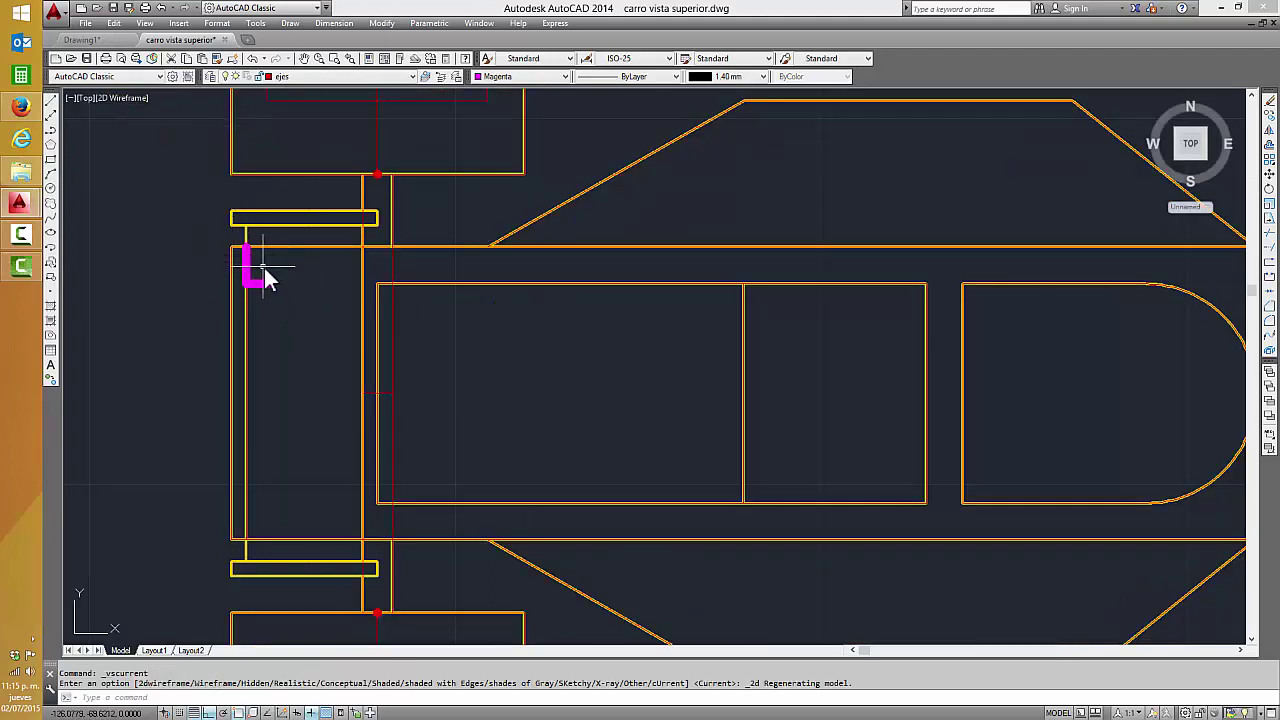
- Switch to the Home 3D view and zoom in on the magenta L near the front-left post
click(1148, 99)
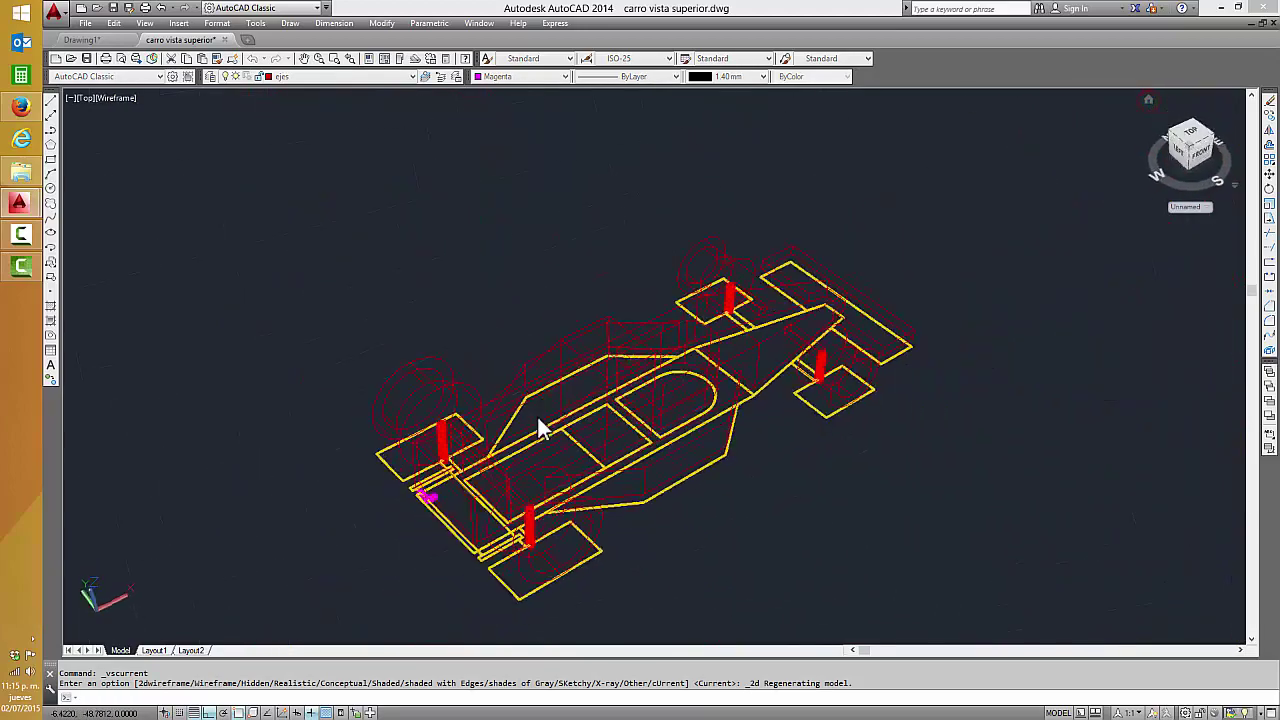
scroll(442, 538, up, 5)
scroll(500, 443, up, 2)
middle_drag(503, 386, 502, 498)
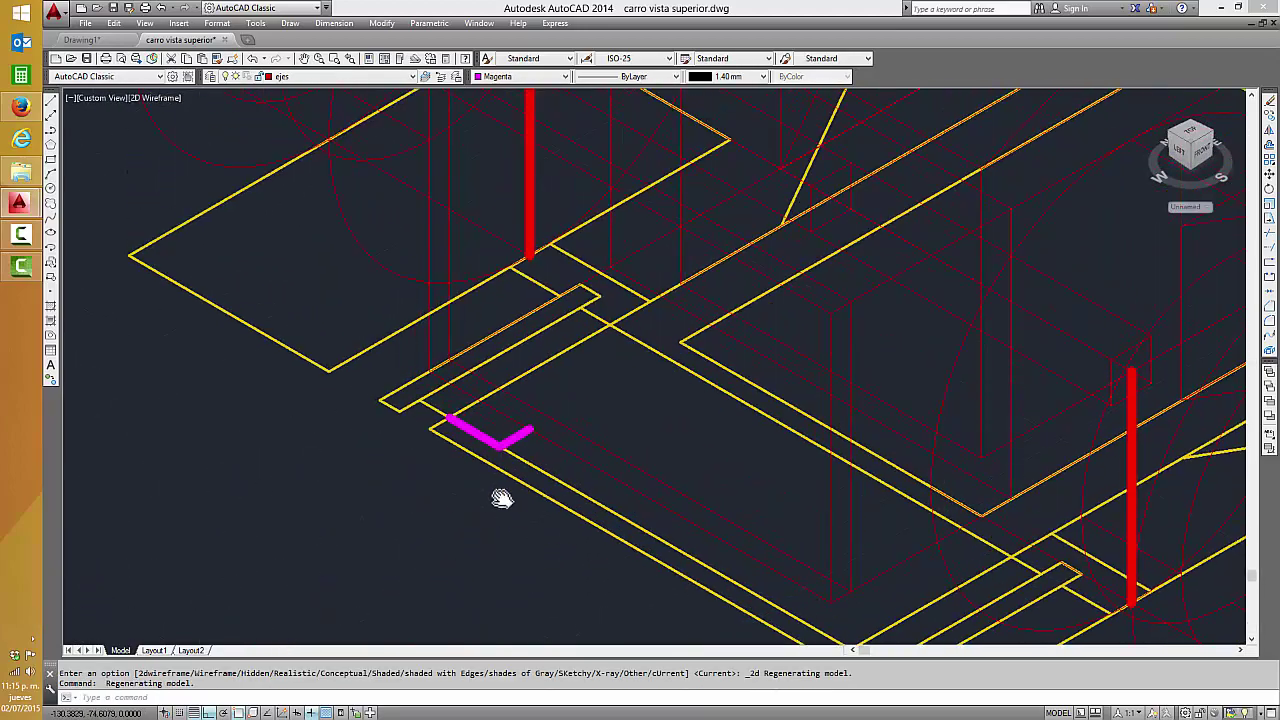
scroll(502, 510, up, 2)
scroll(443, 443, down, 4)
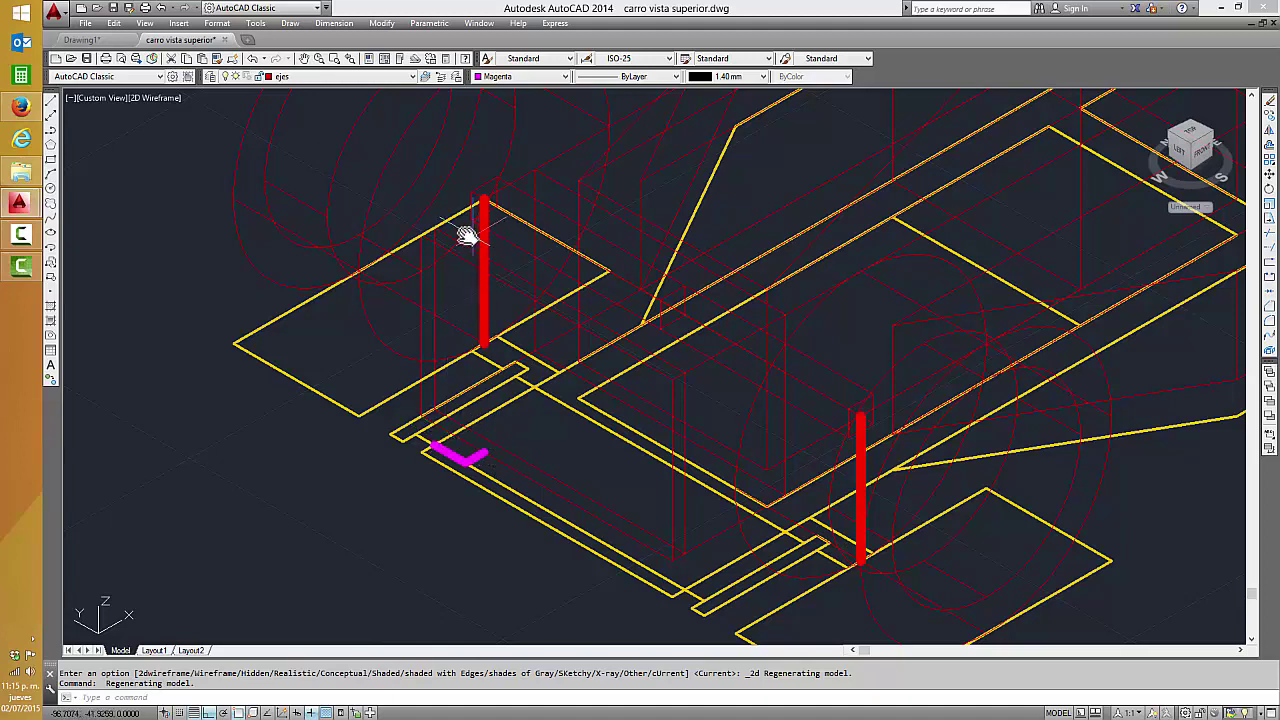
click(436, 447)
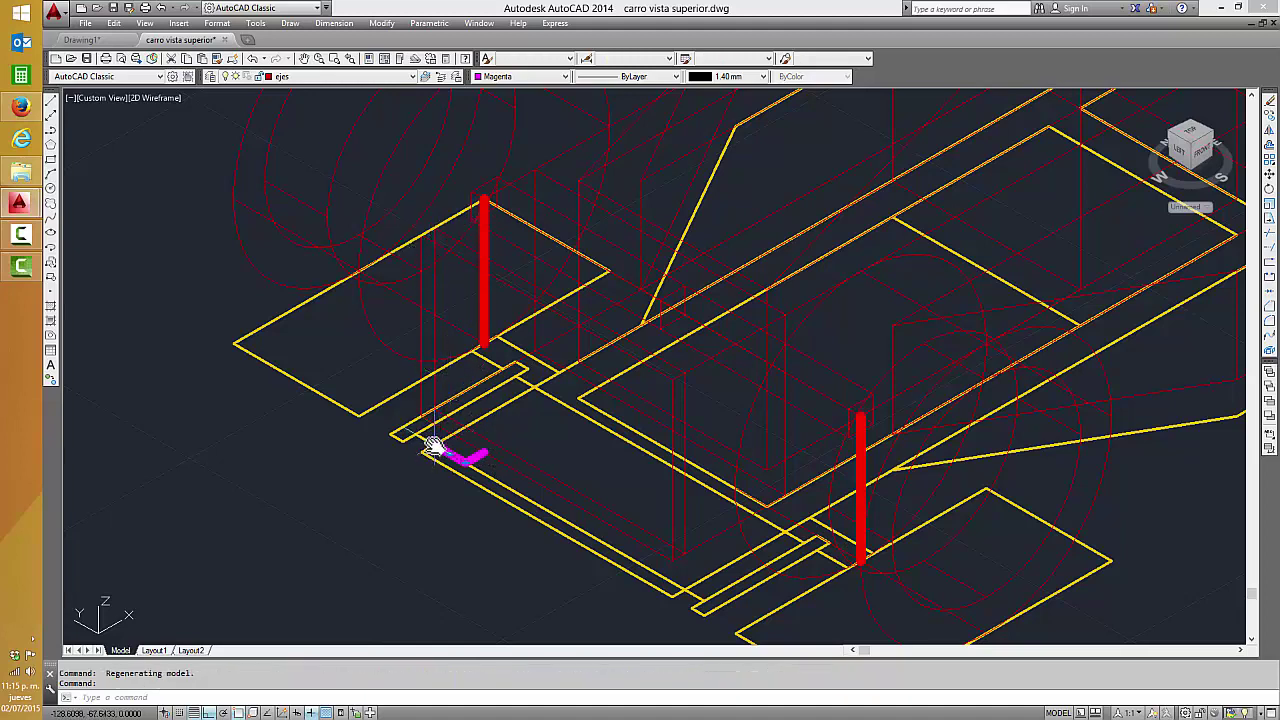
click(435, 228)
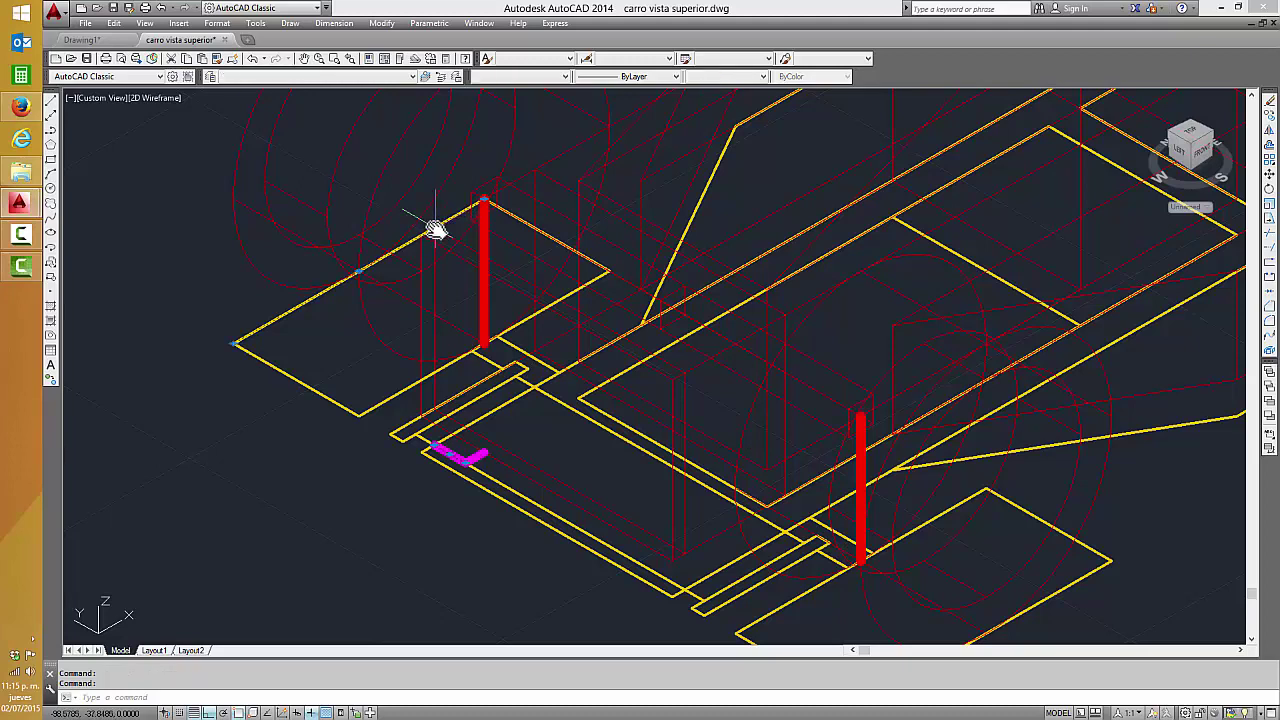
key(Escape)
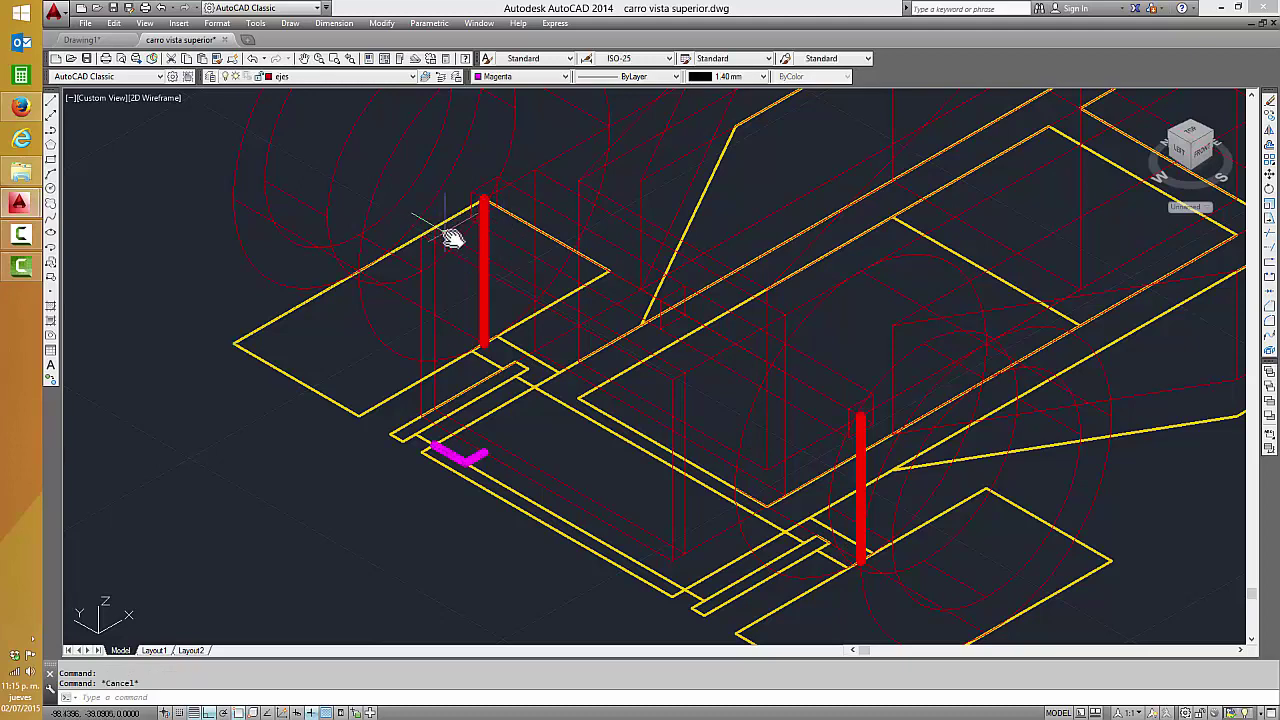
key(Escape)
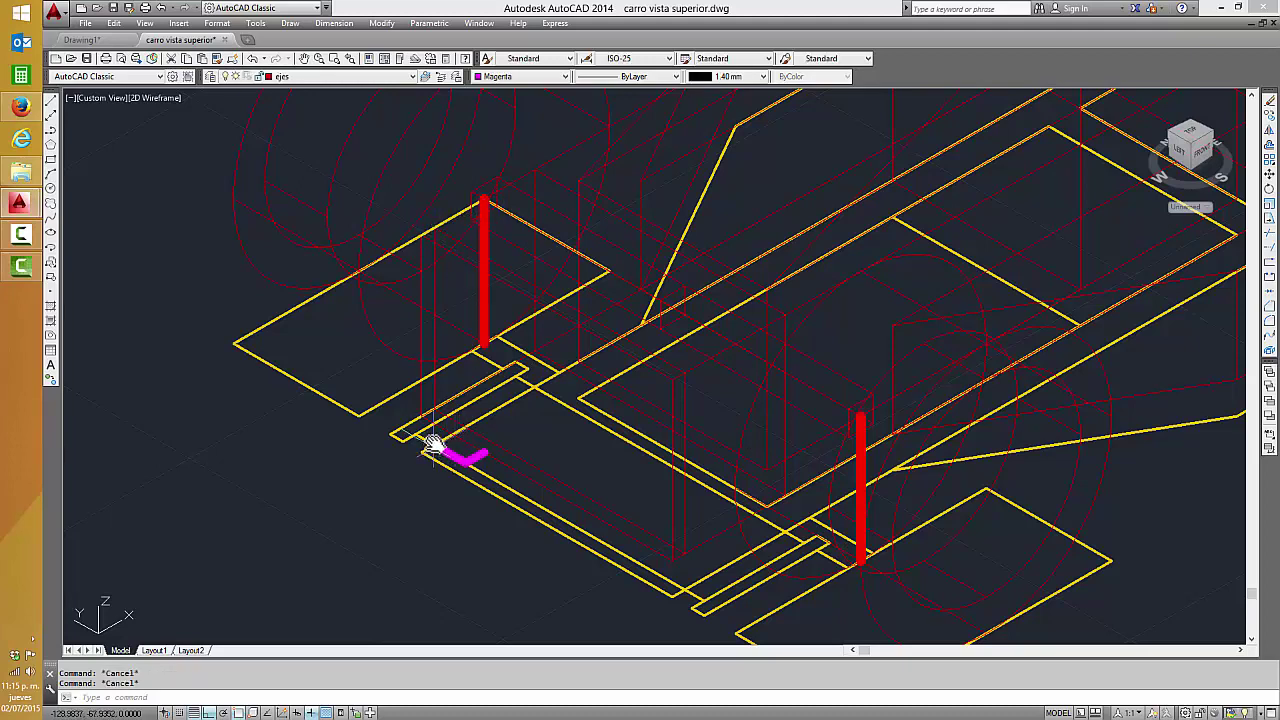
- Move the magenta L from its corner up to the top of the front-left red post
click(1269, 173)
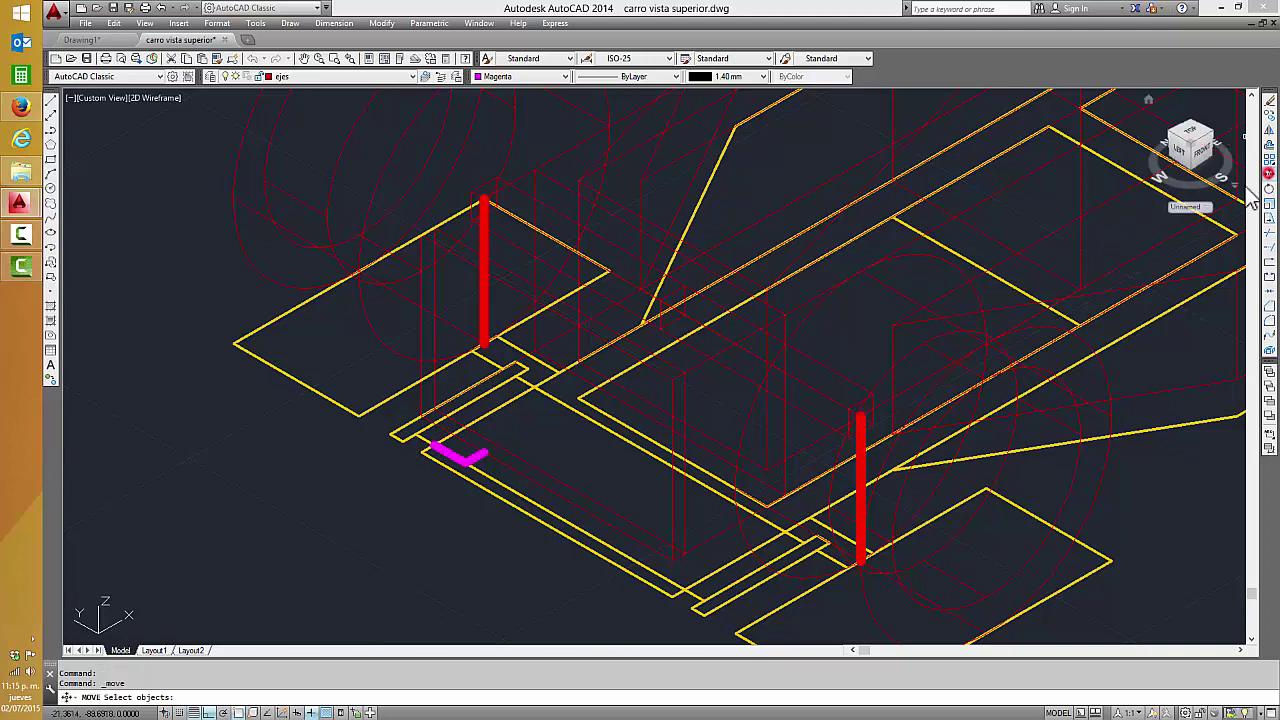
click(419, 445)
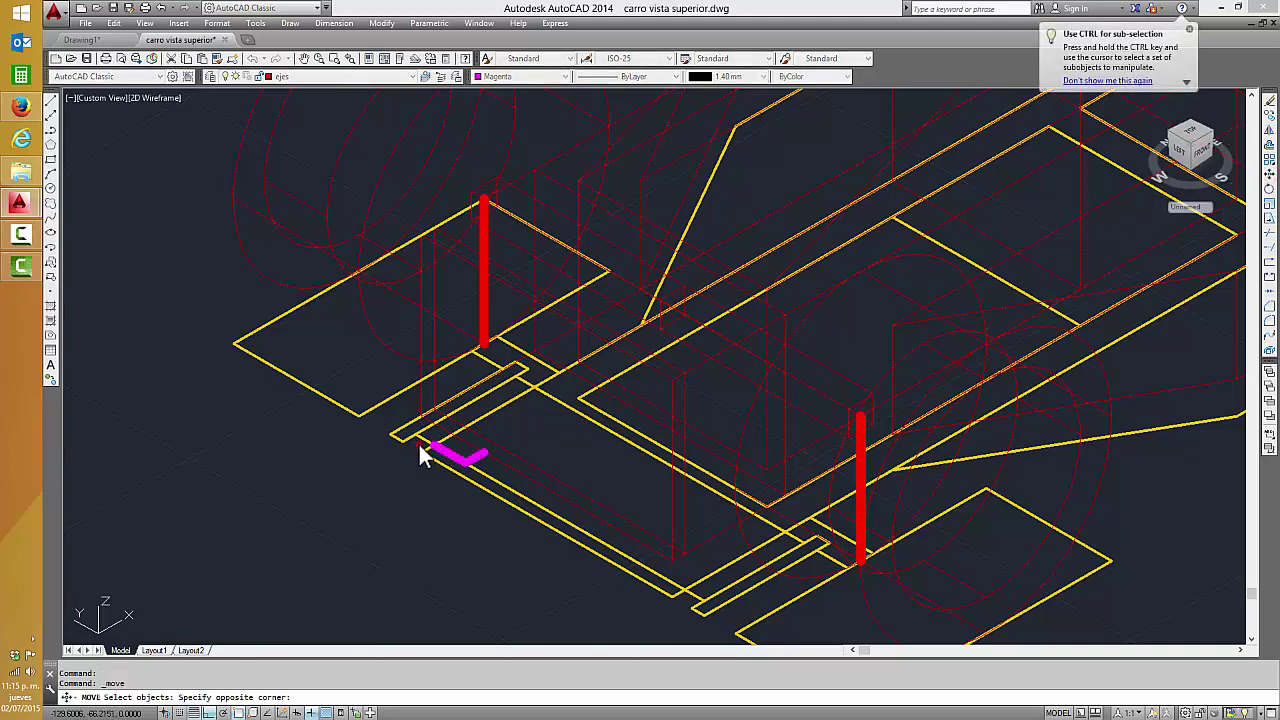
click(500, 470)
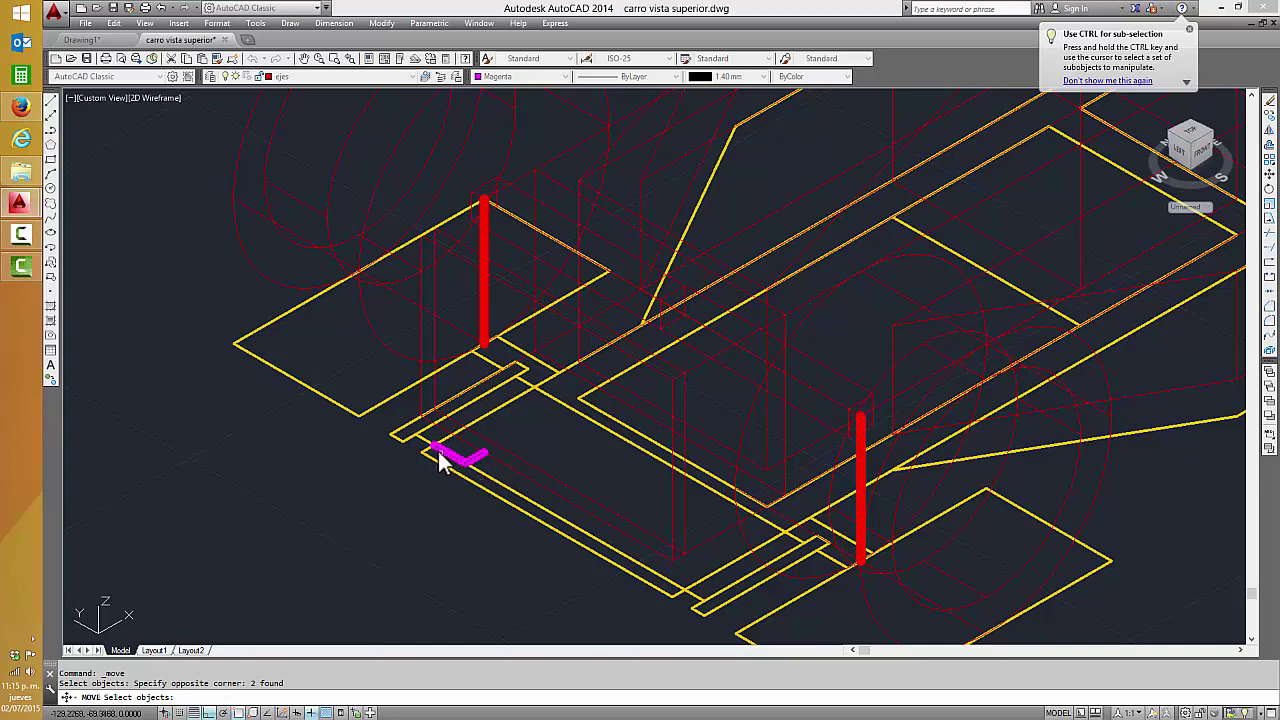
key(Return)
click(435, 452)
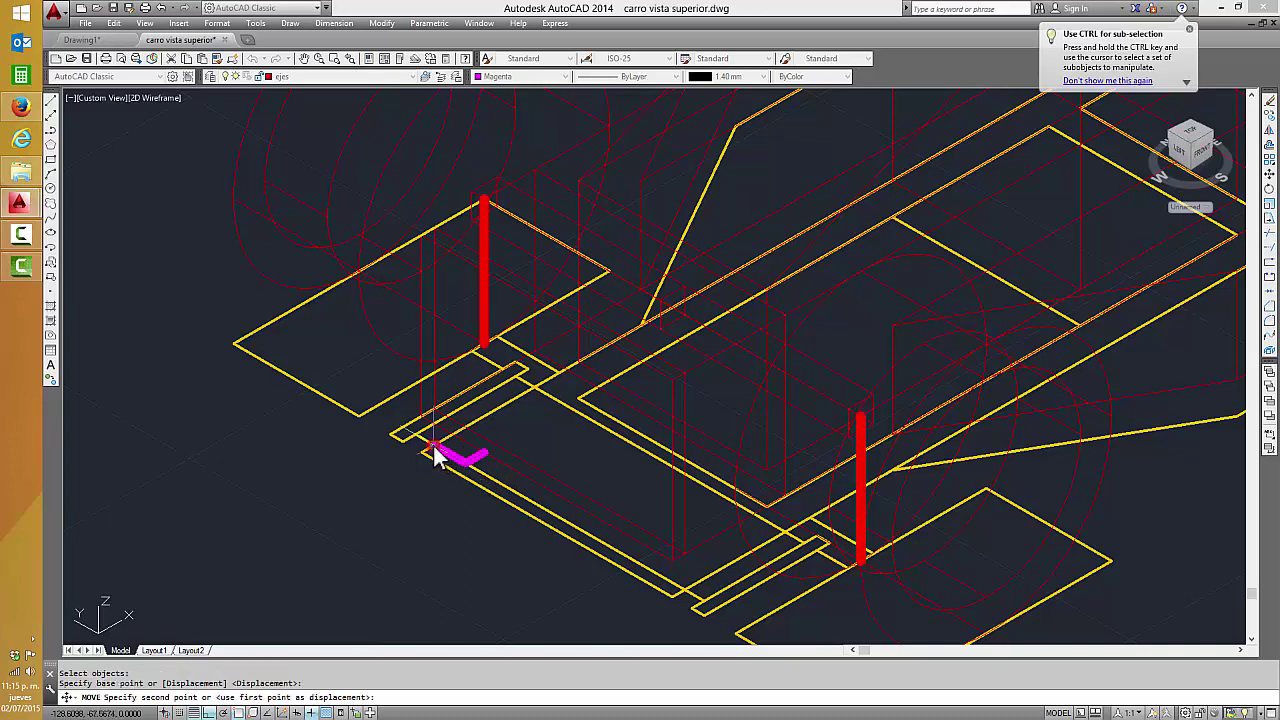
click(436, 232)
key(Escape)
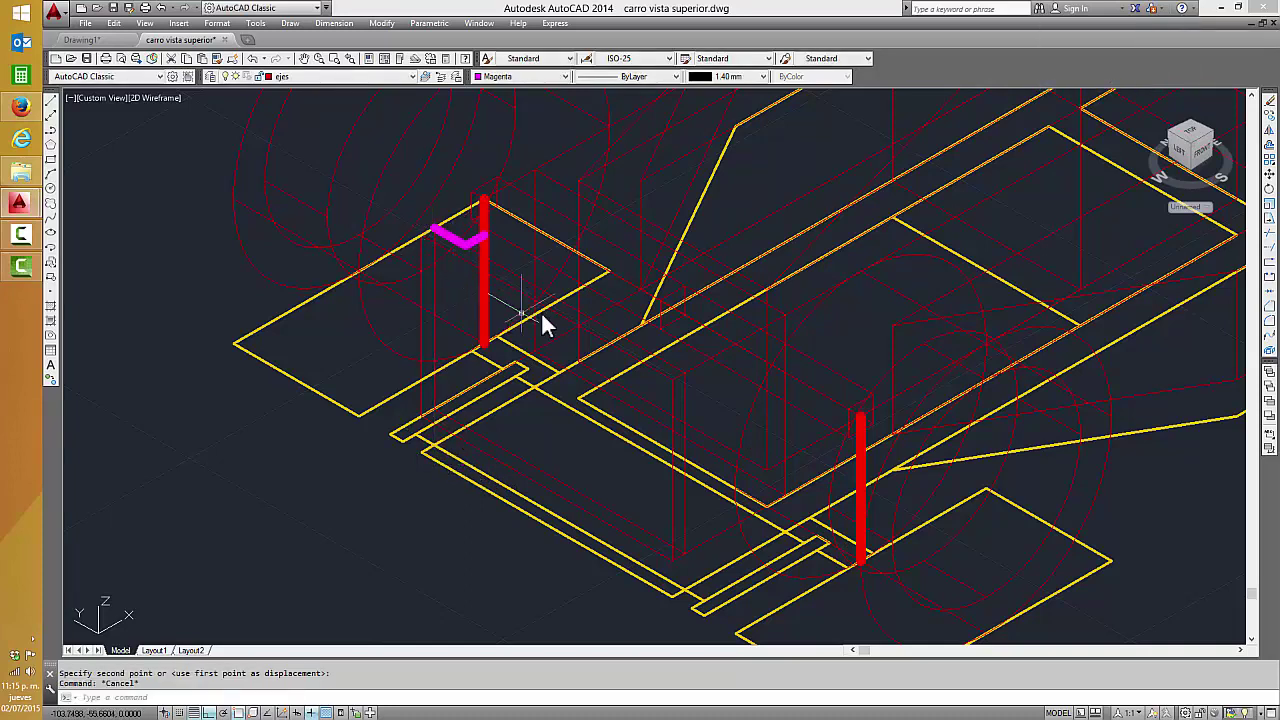
click(1191, 133)
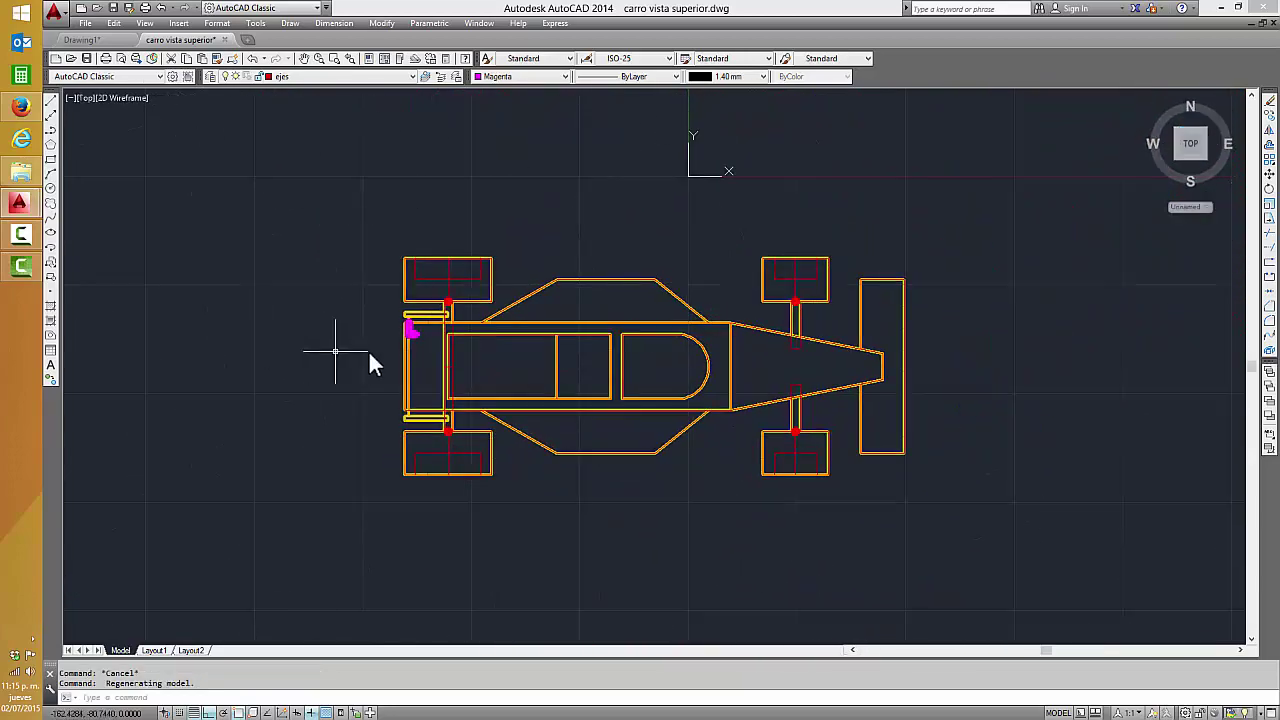
- Draw a closed 10 by 2 magenta polyline rectangle starting at the L's endpoint
scroll(437, 378, up, 4)
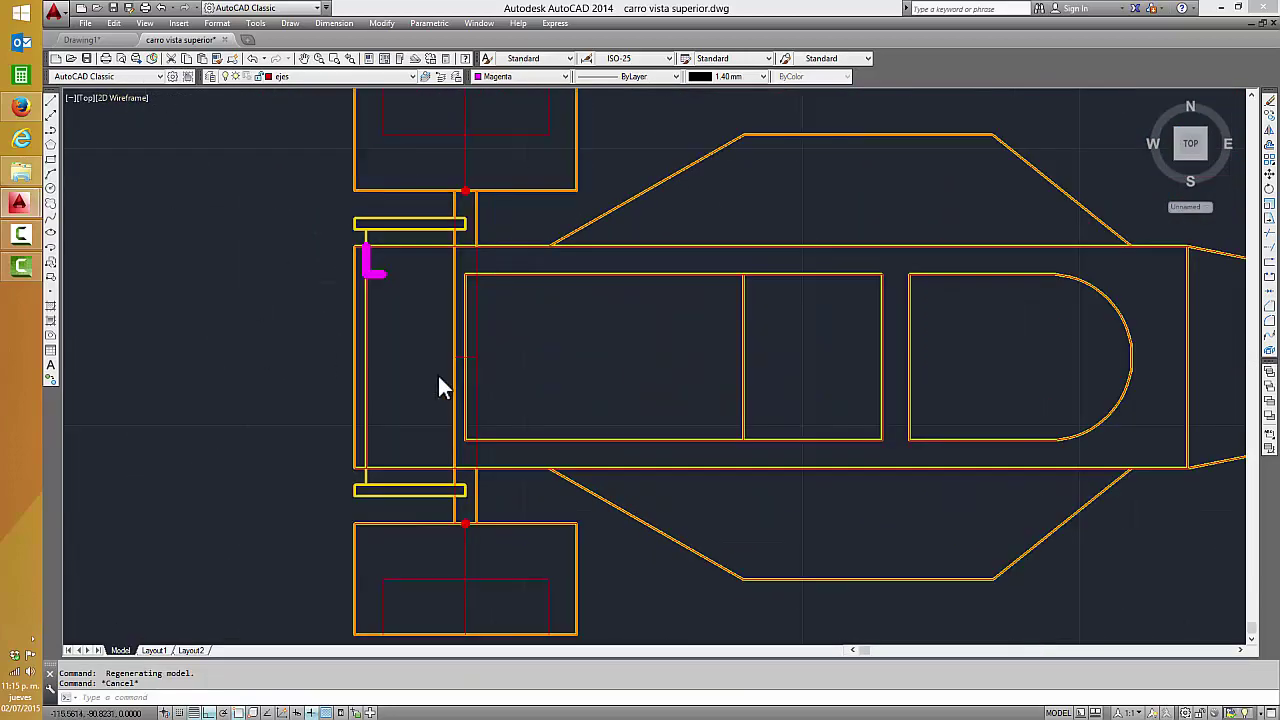
scroll(391, 294, up, 2)
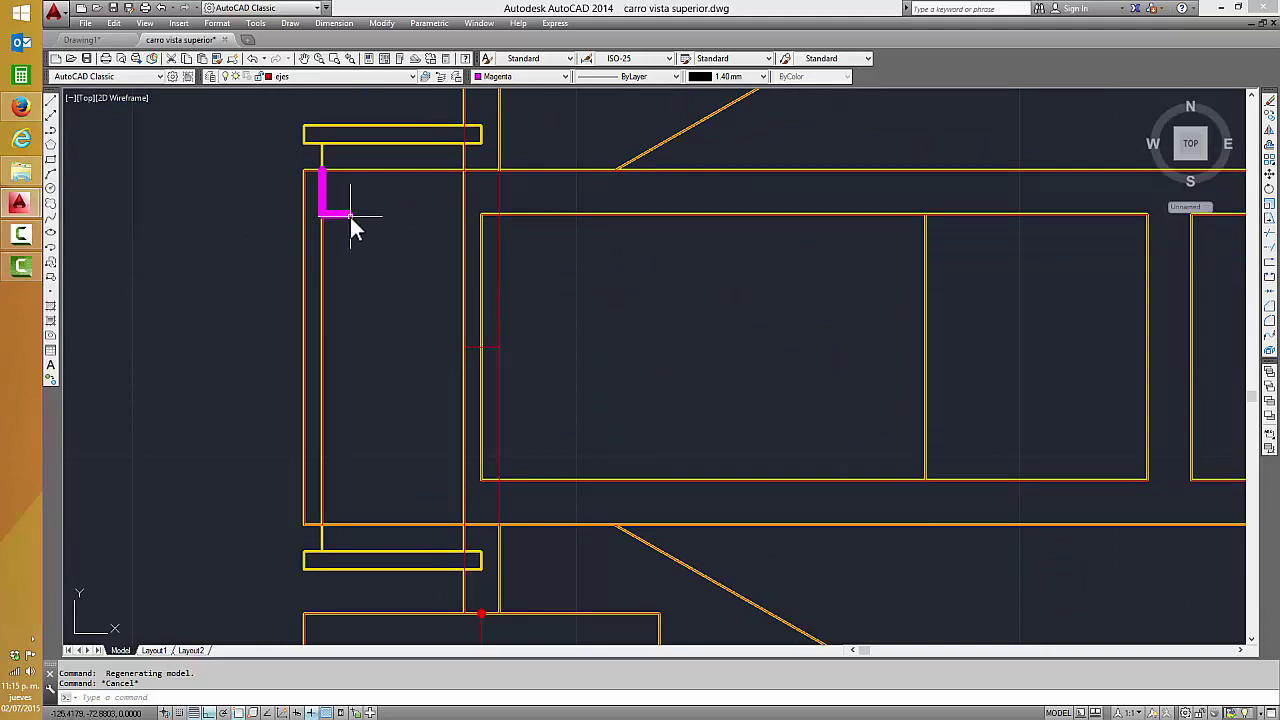
key(Escape)
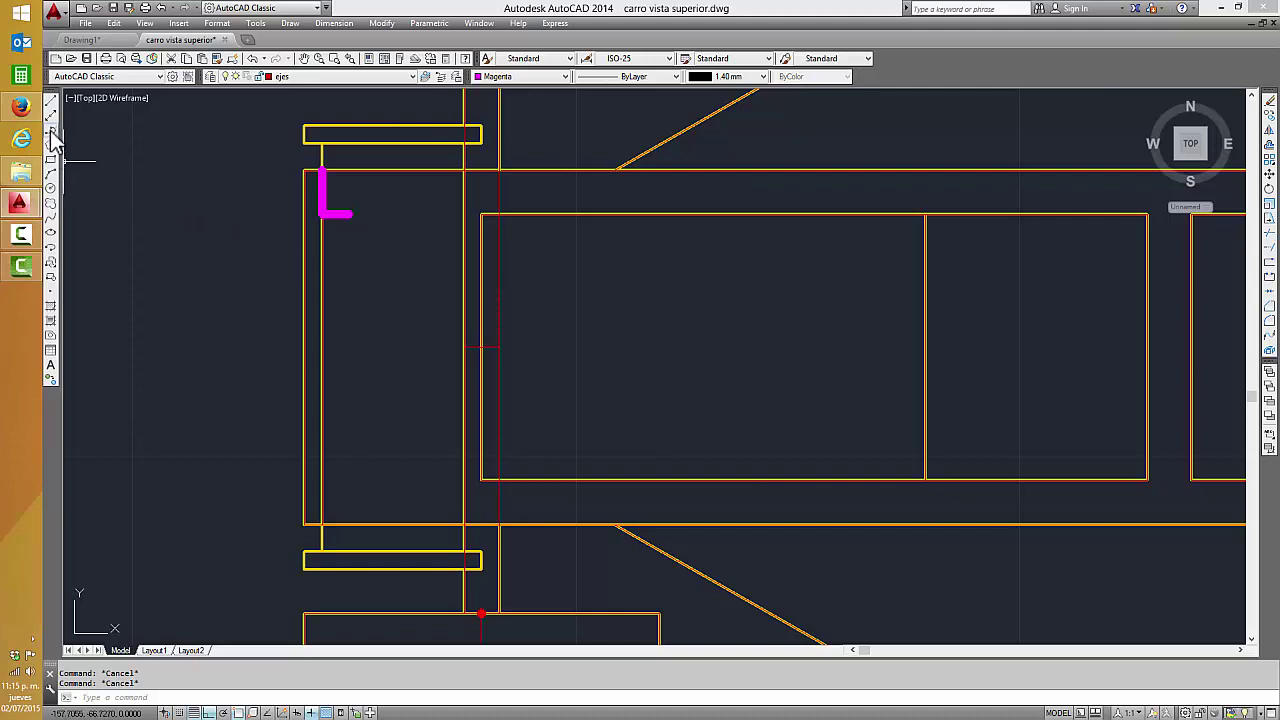
click(51, 130)
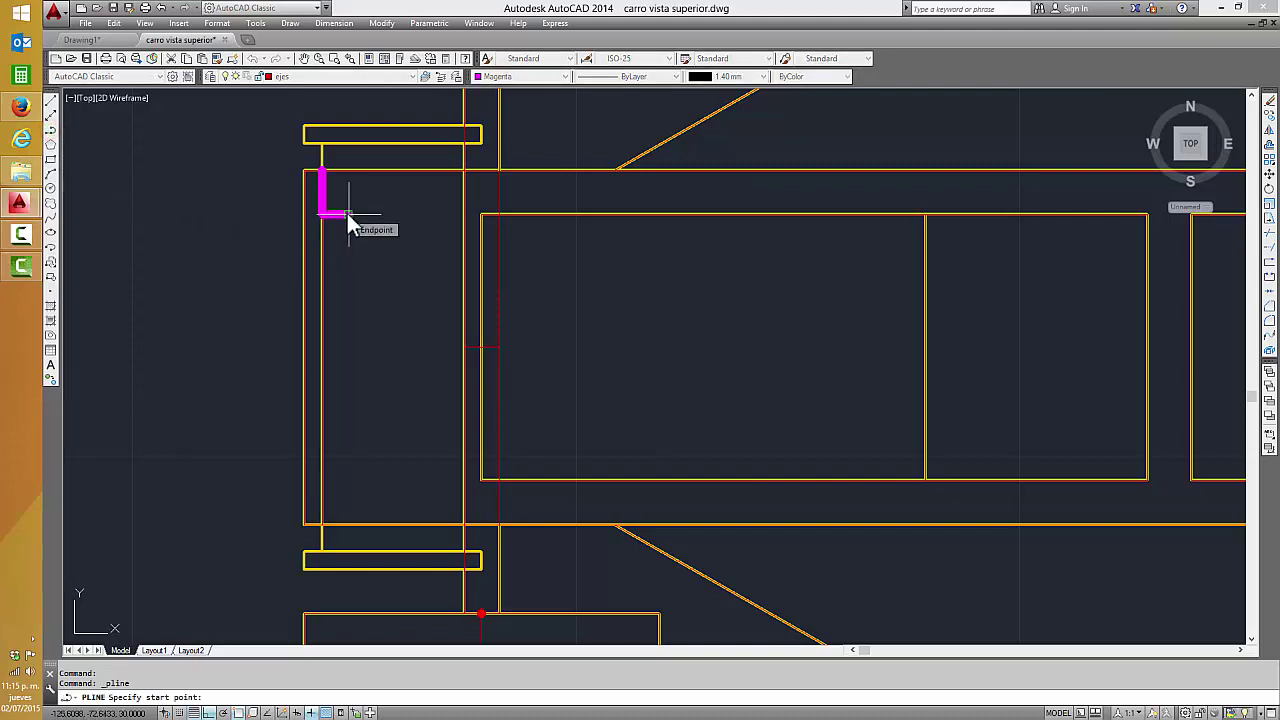
click(347, 214)
text(10)
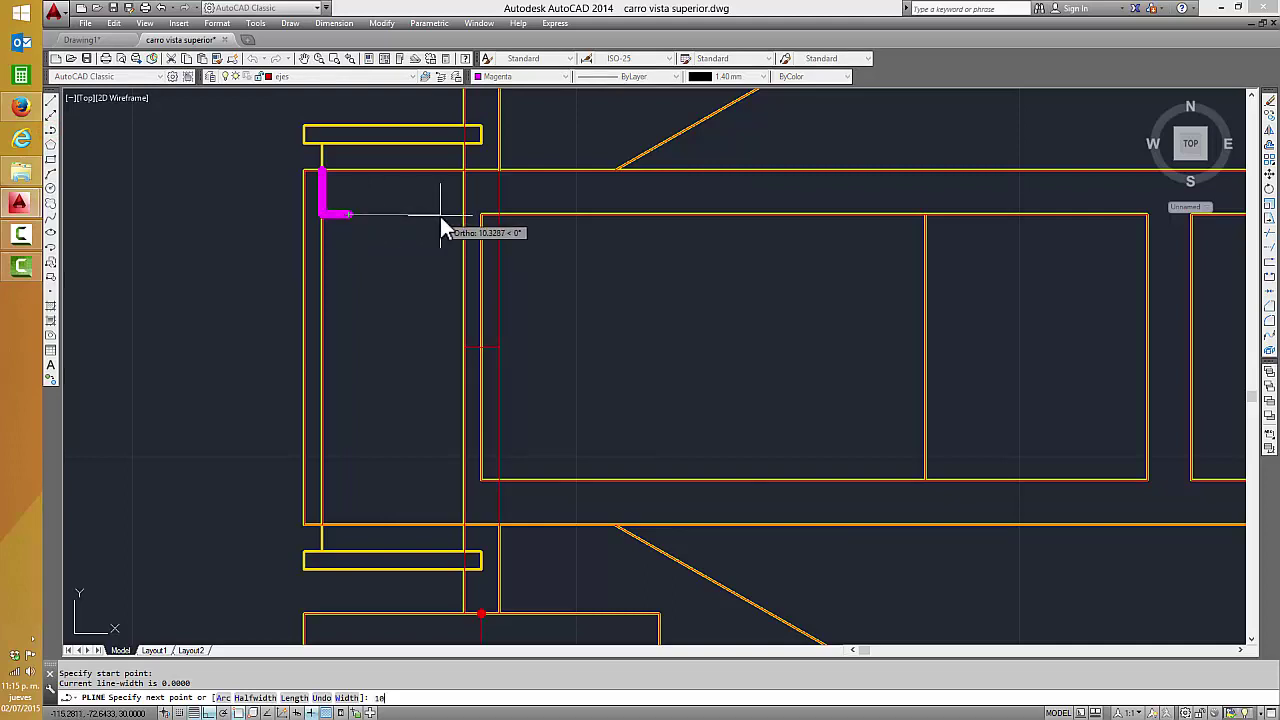
key(Return)
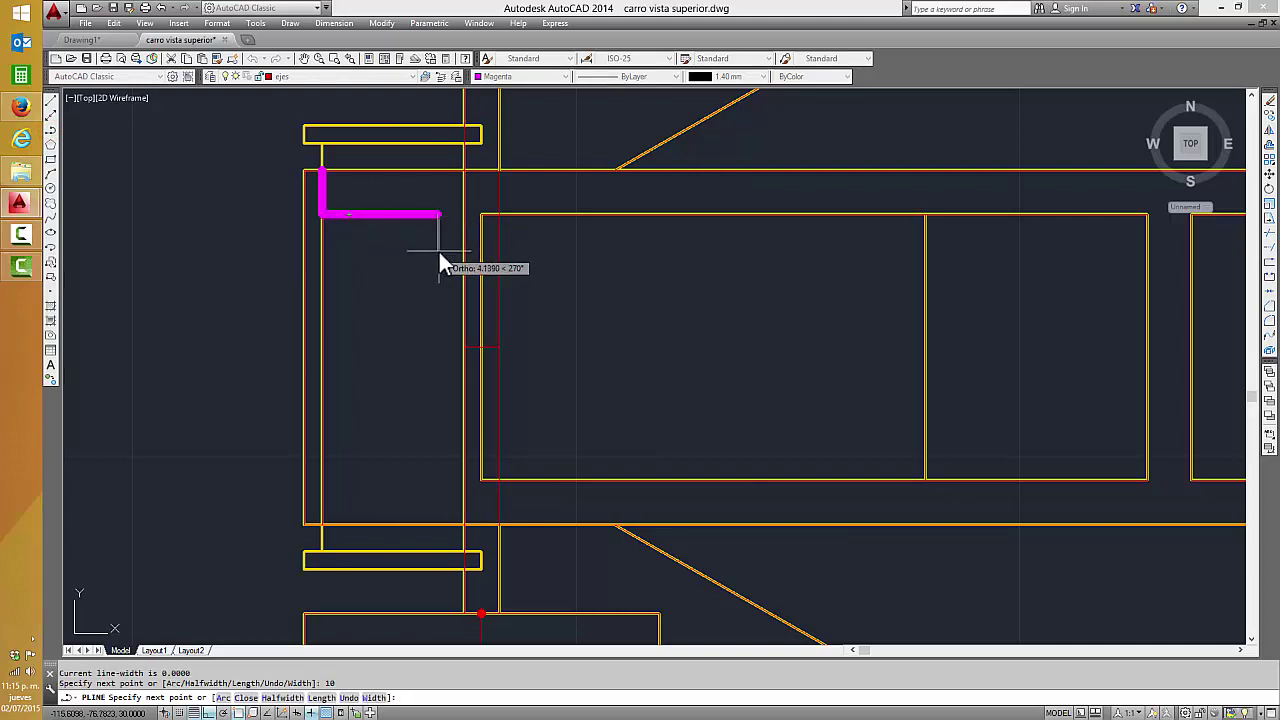
text(2)
key(Return)
text(10)
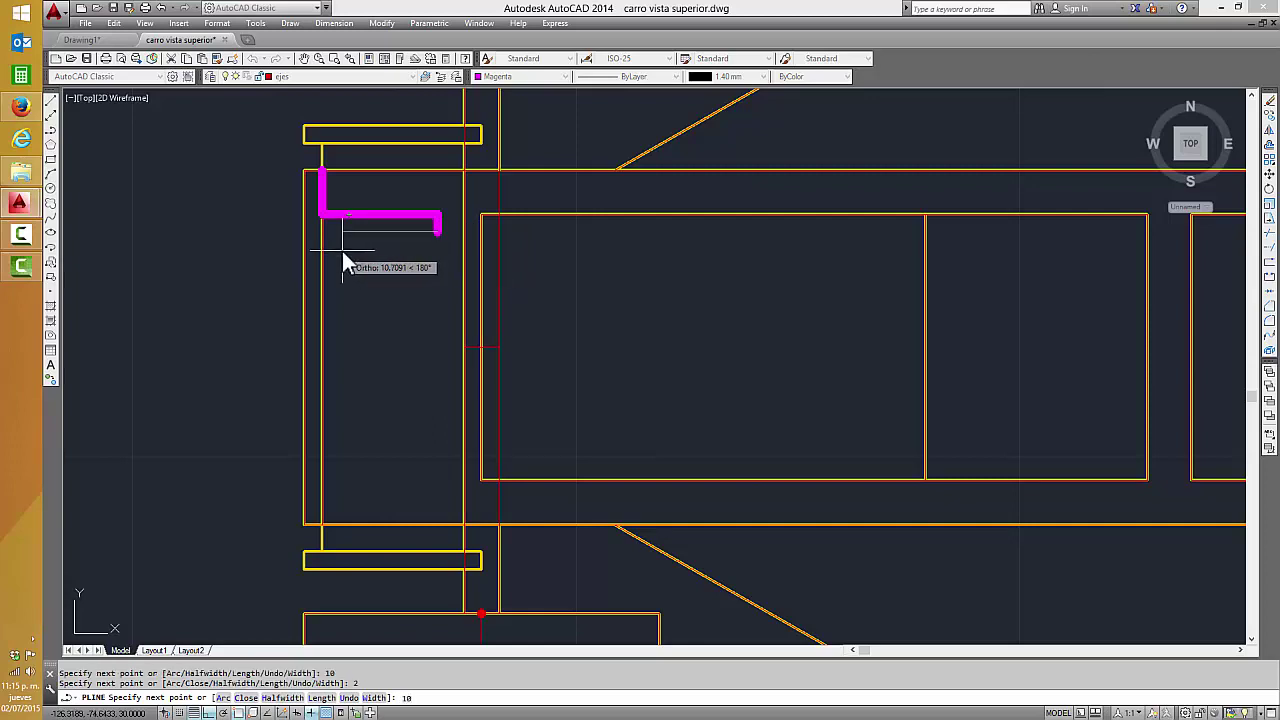
key(Return)
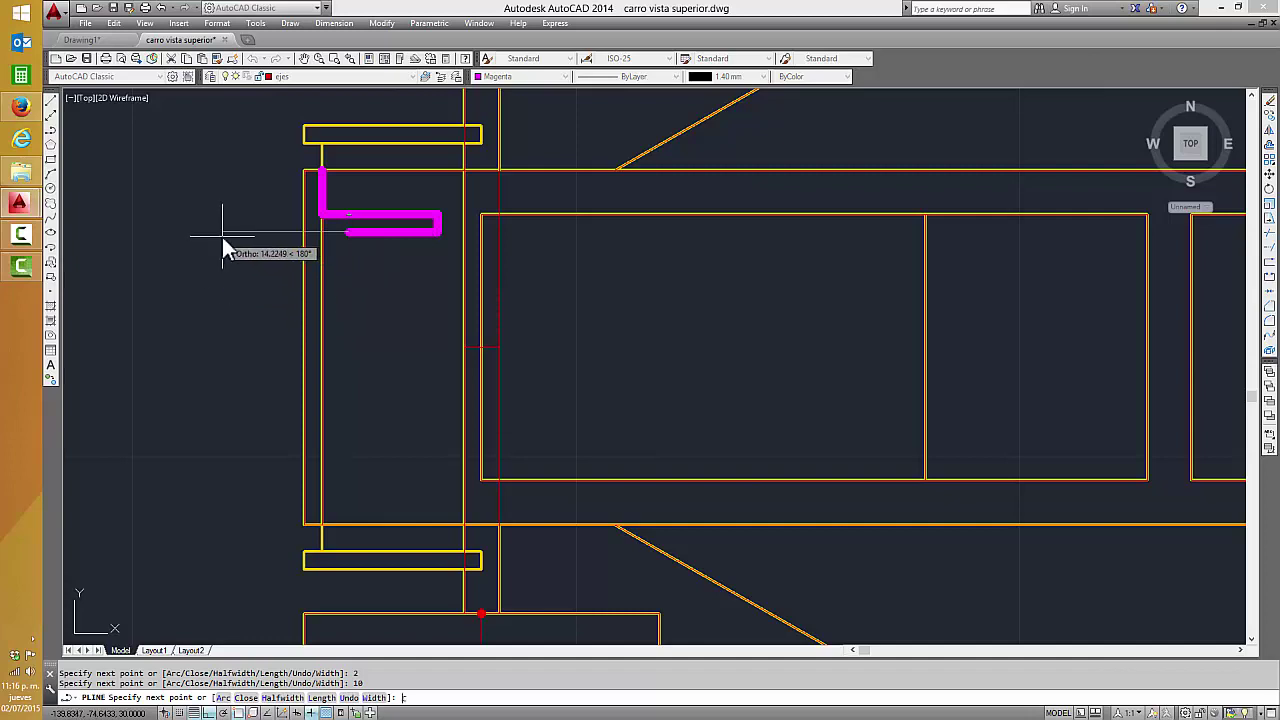
text(c)
key(Return)
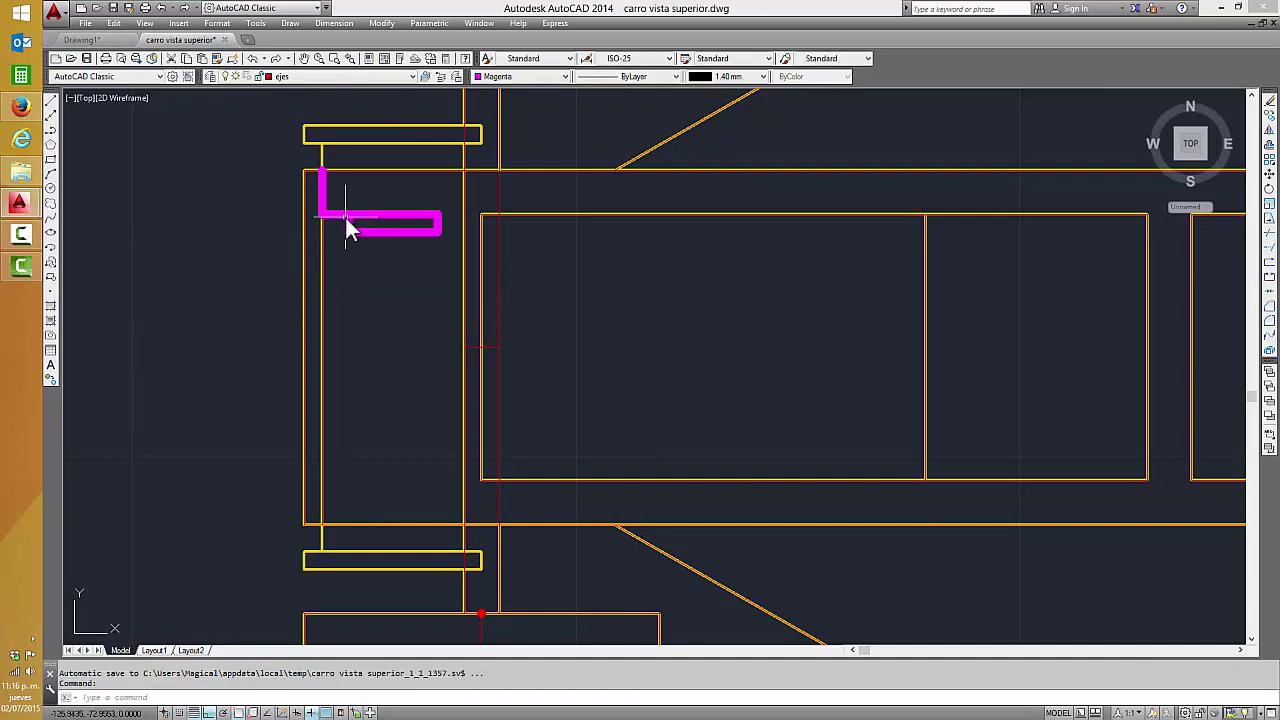
click(338, 222)
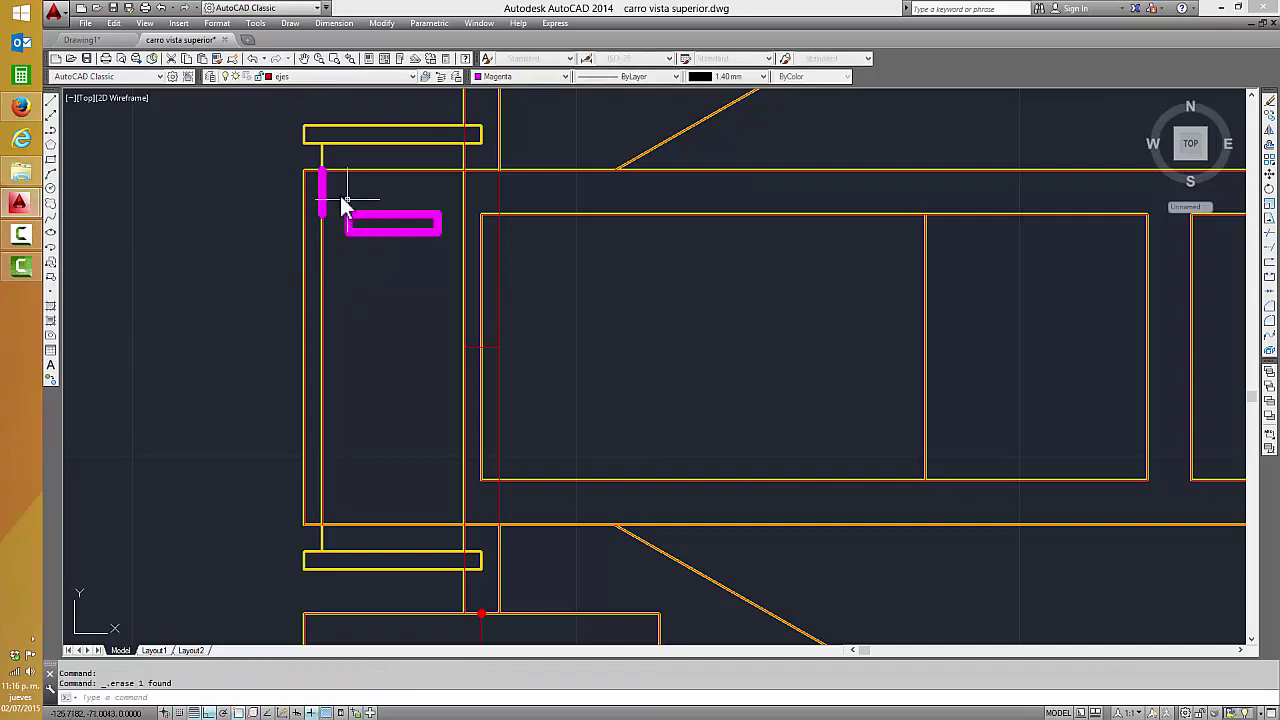
- Erase the upper L-shaped polyline
key(Delete)
click(308, 162)
key(Escape)
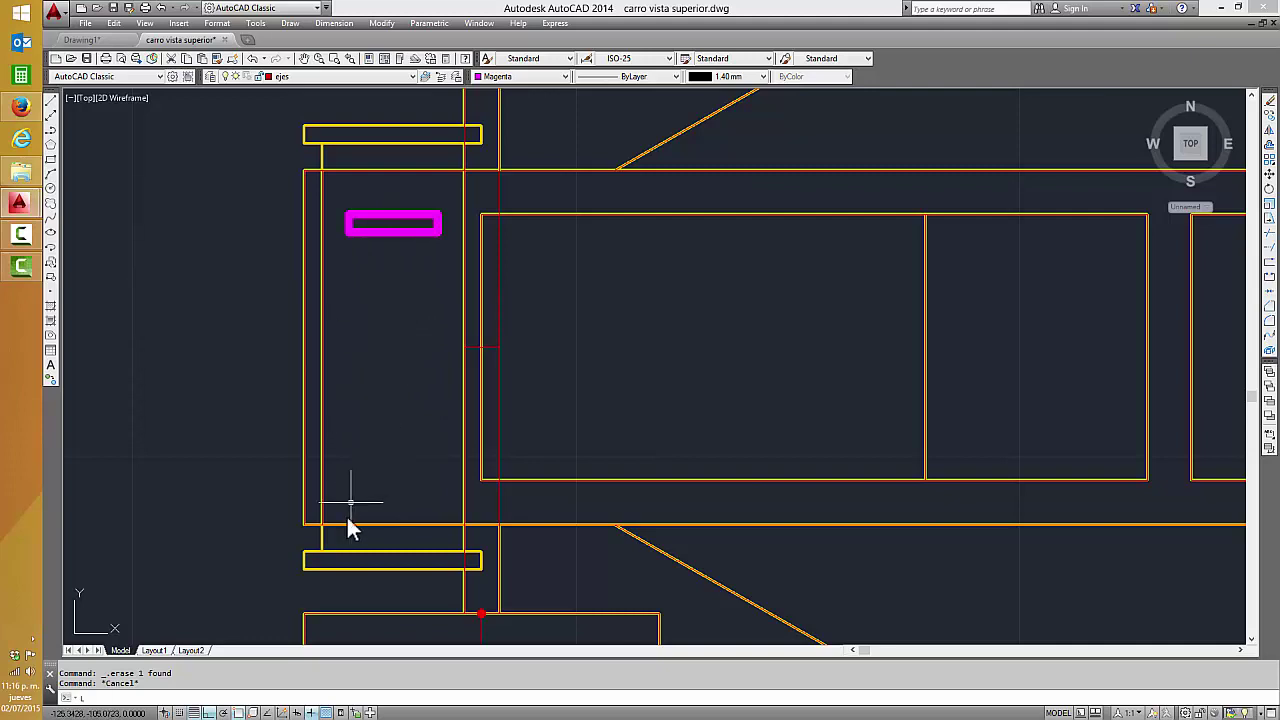
- Draw a magenta L from the lower front intersection, 5 up and 3 right, then view isometrically
text(l)
key(Return)
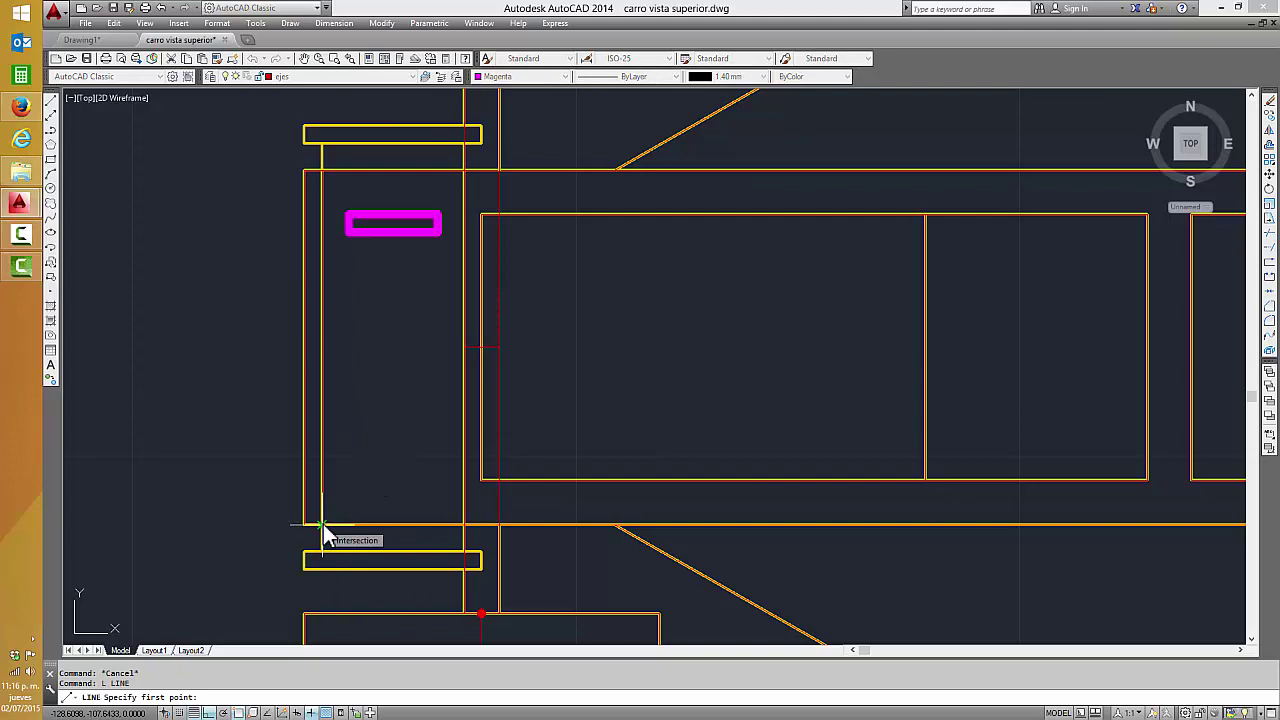
click(322, 525)
text(5)
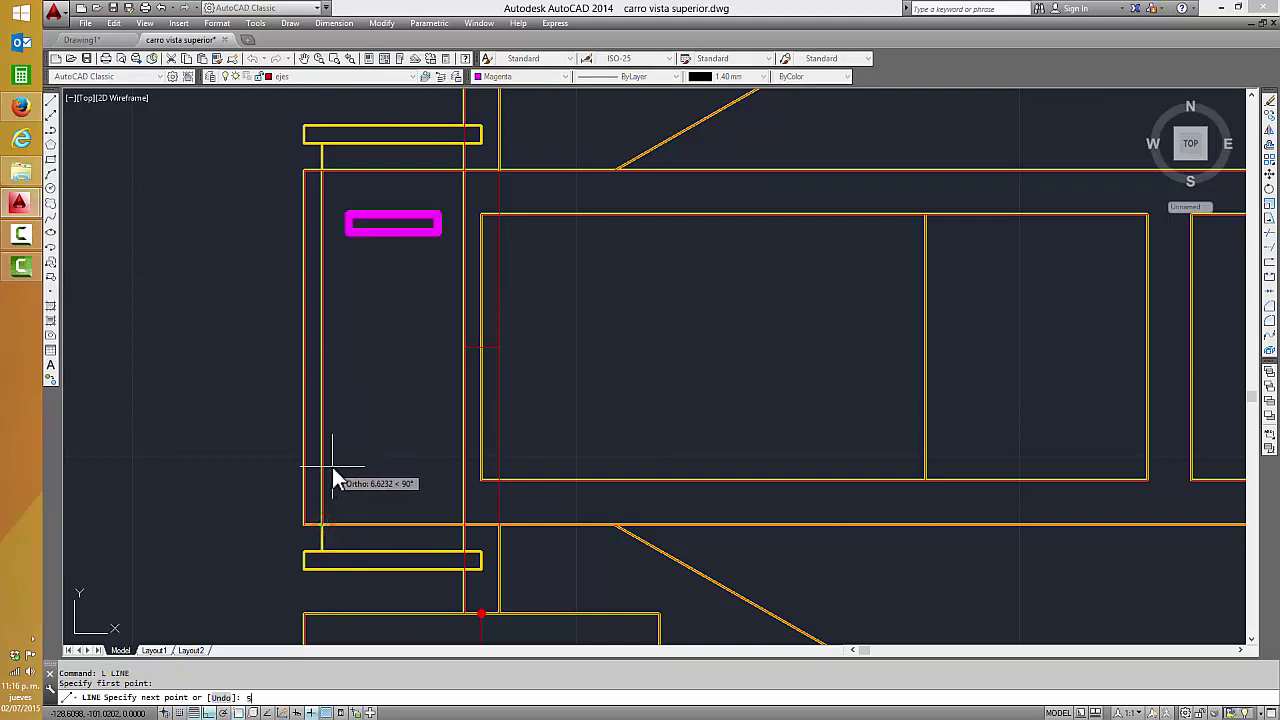
key(Return)
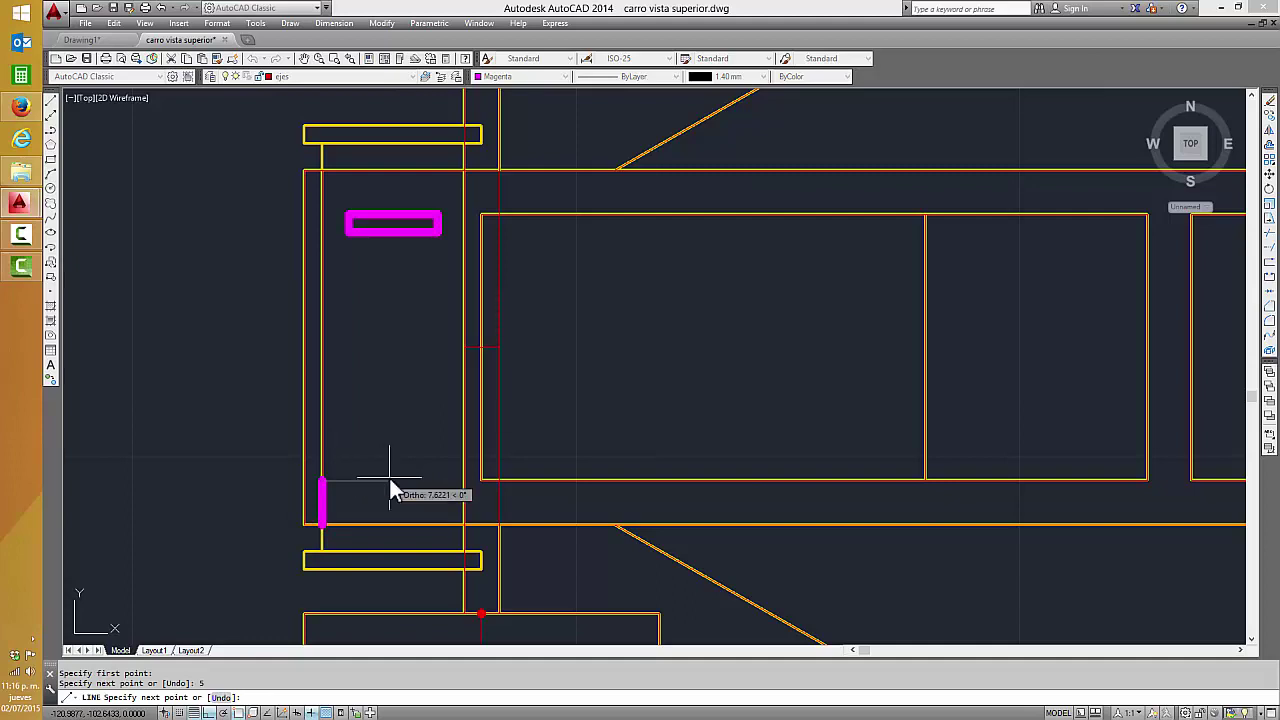
text(3)
key(Return)
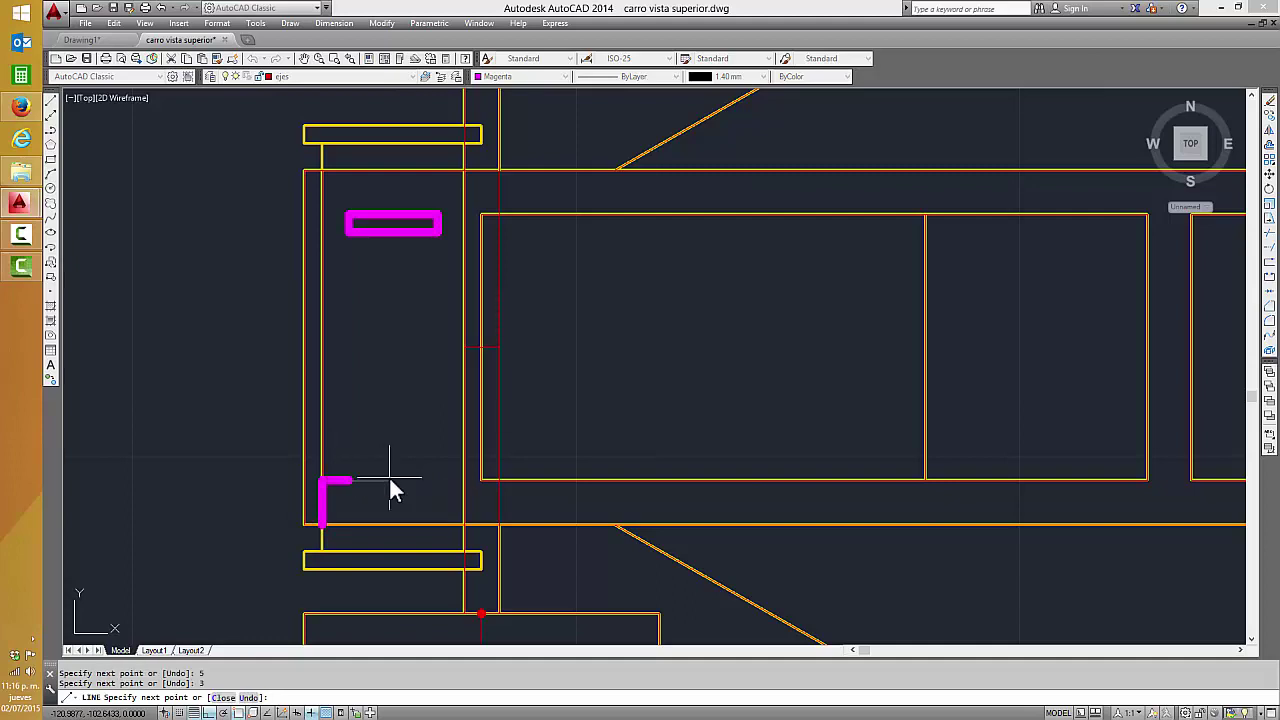
key(Return)
mouse_move(1190, 142)
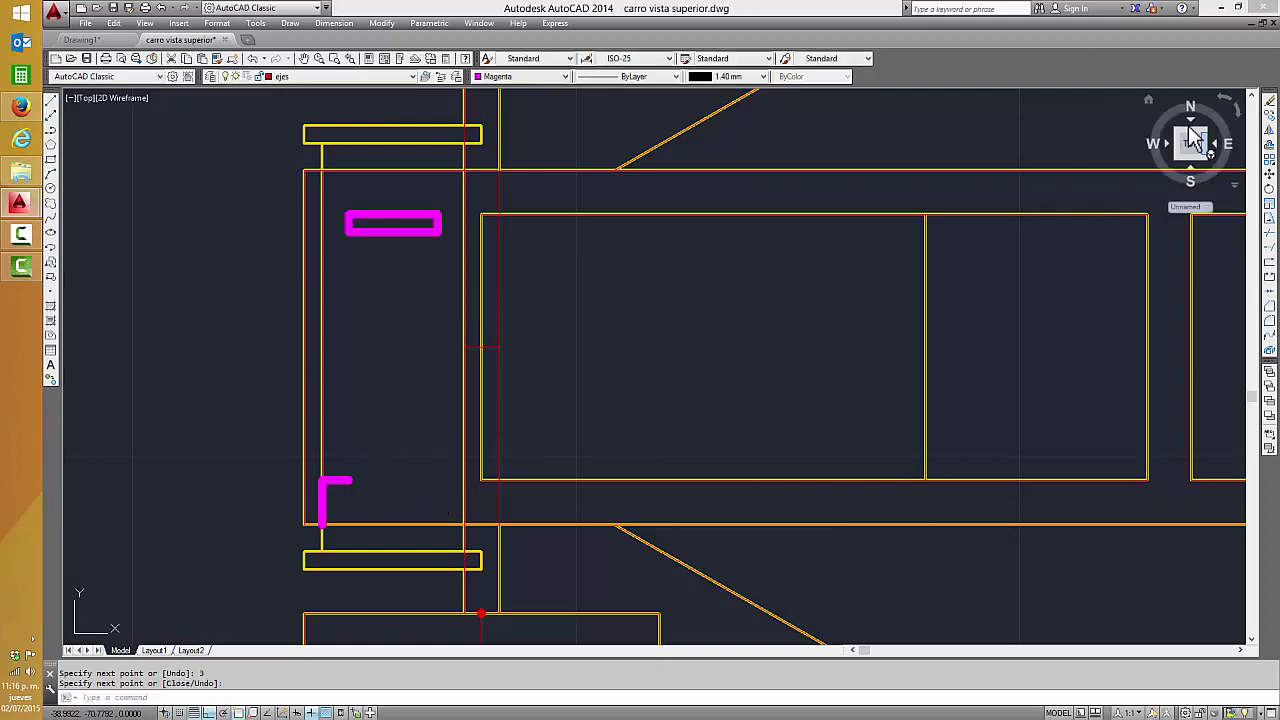
click(1150, 102)
scroll(471, 518, up, 5)
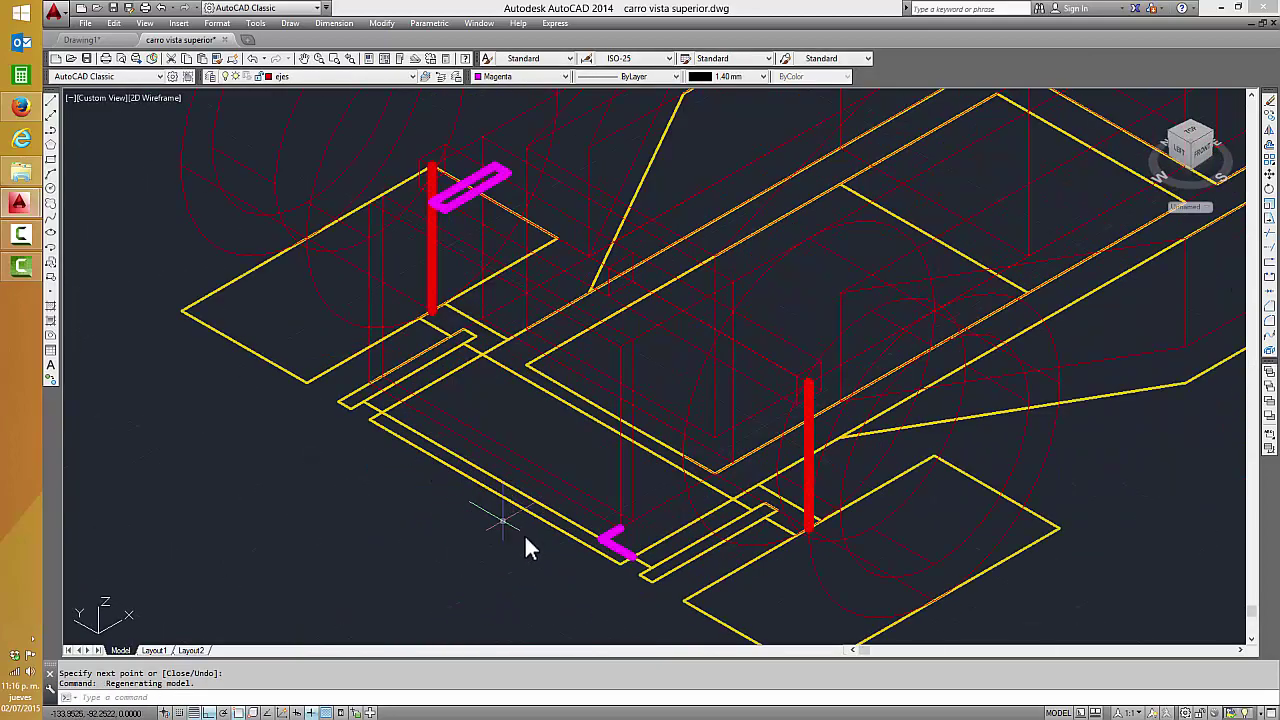
- Move both lines of the small magenta L from its corner up to the raised point
click(1270, 174)
click(612, 540)
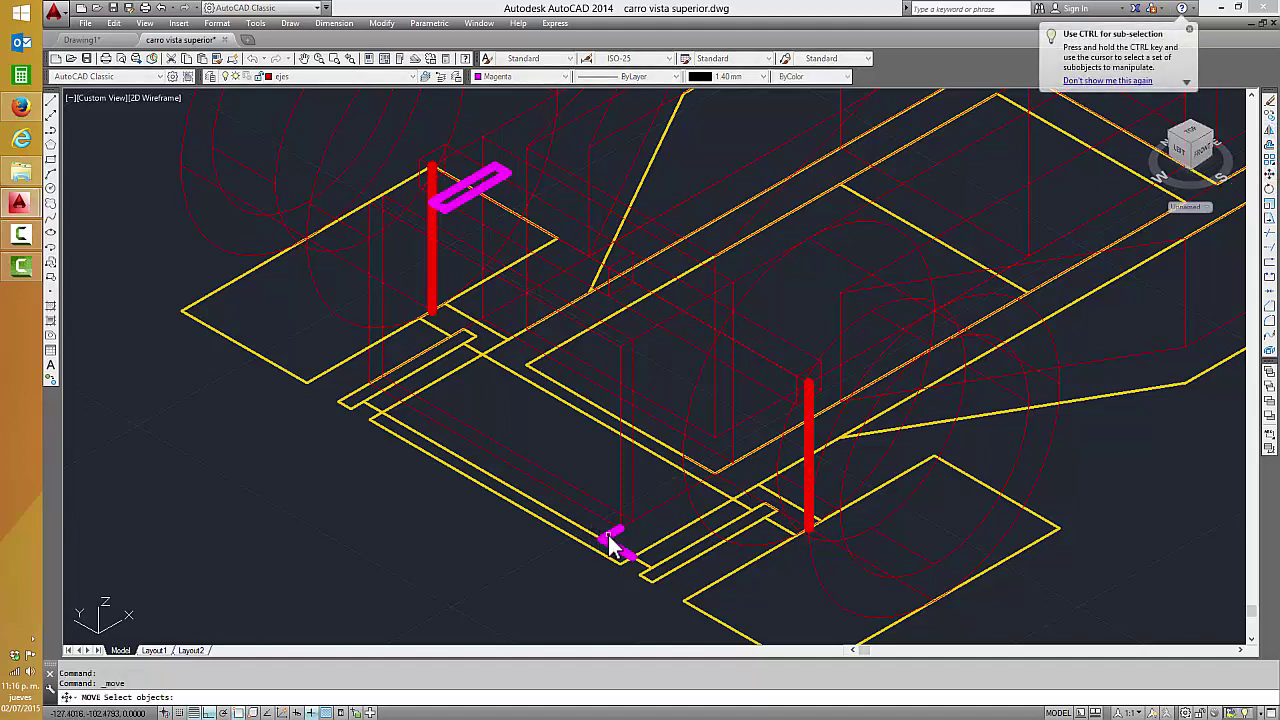
click(615, 557)
key(Return)
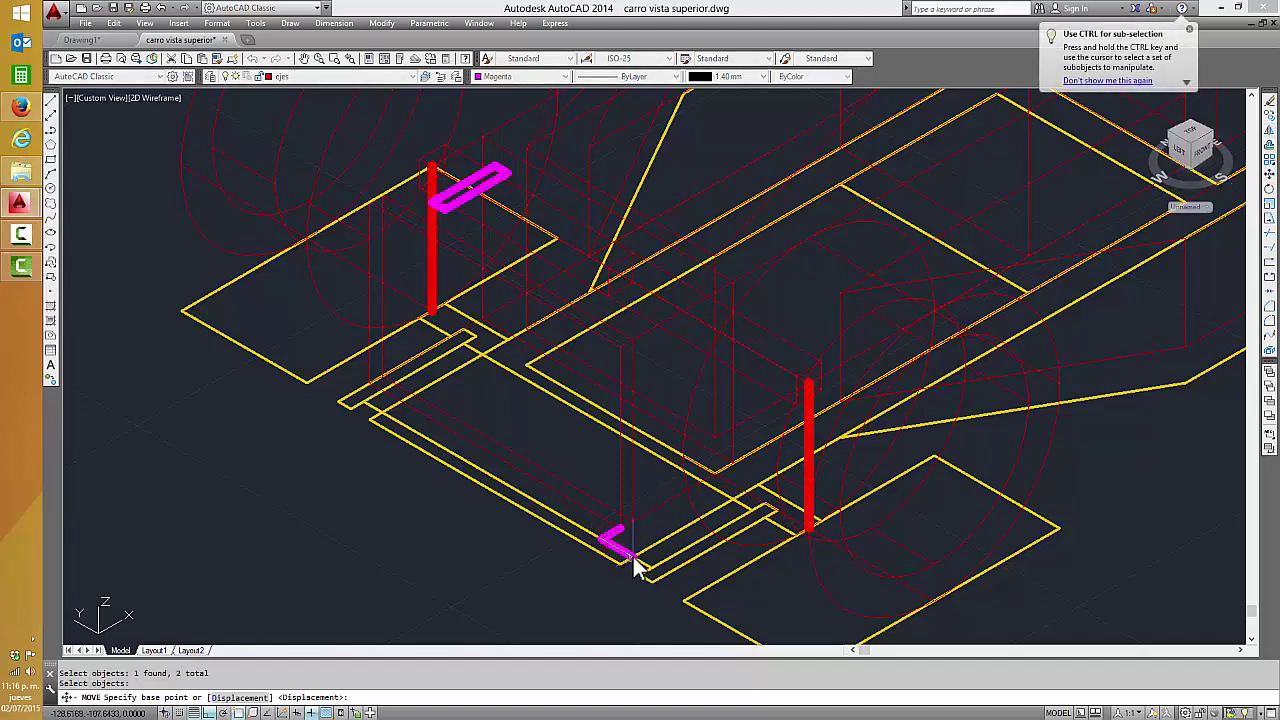
scroll(634, 566, up, 4)
scroll(603, 611, up, 7)
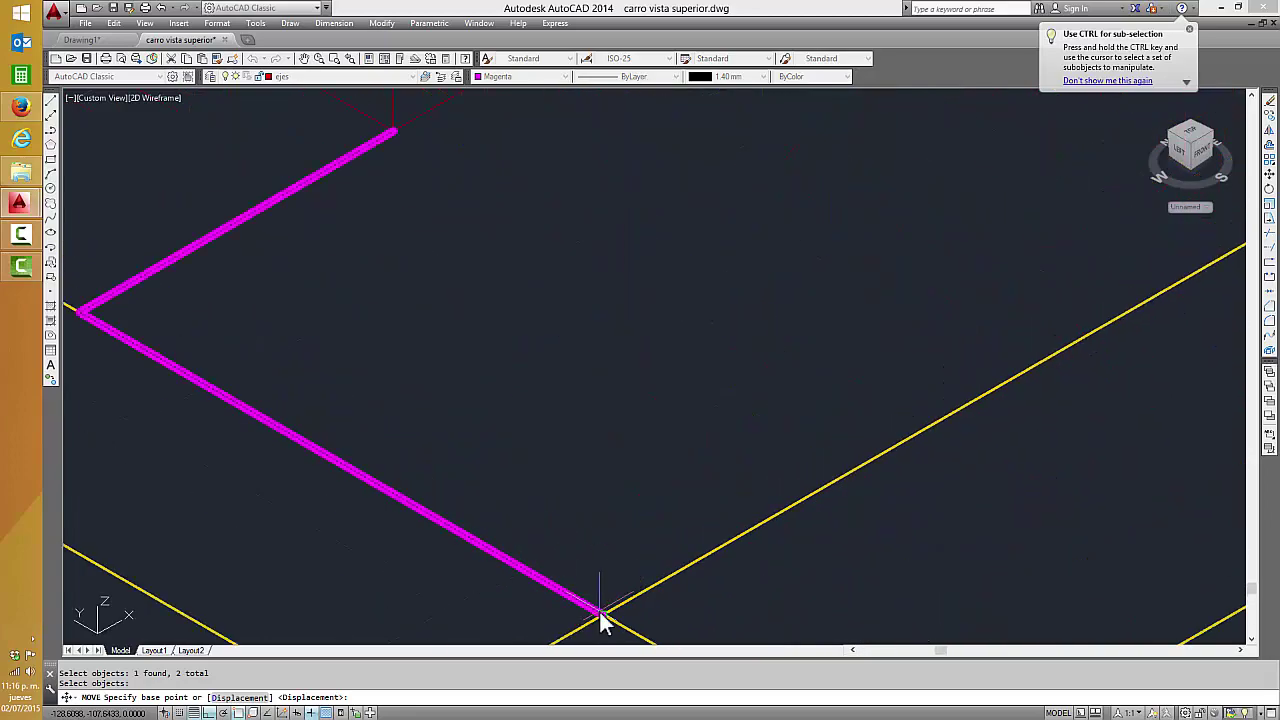
click(603, 610)
scroll(620, 470, down, 6)
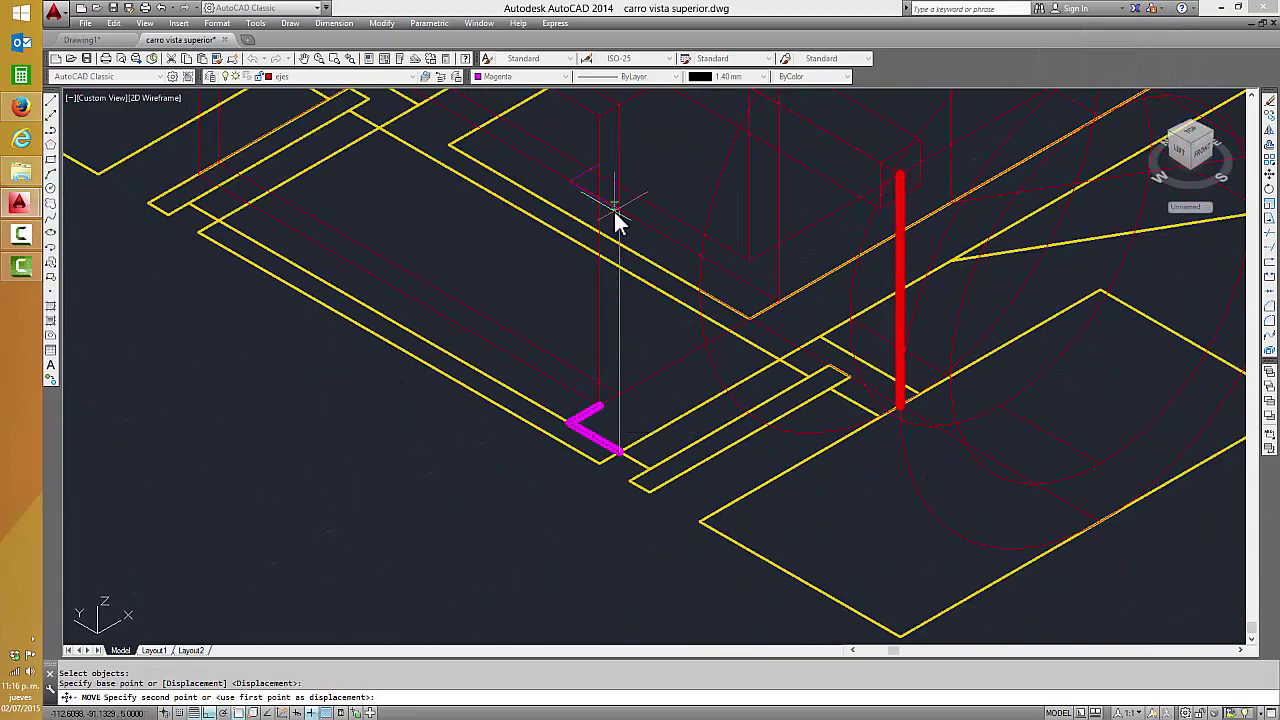
middle_drag(614, 115, 617, 240)
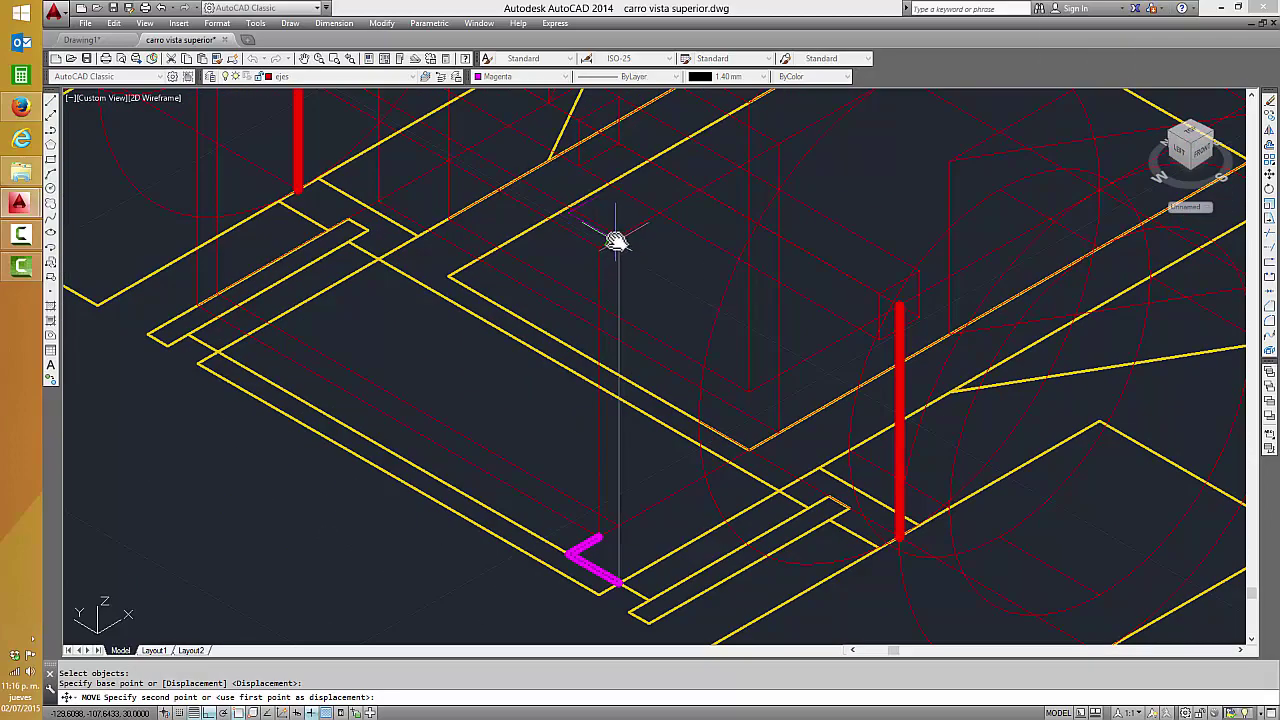
click(615, 238)
key(Escape)
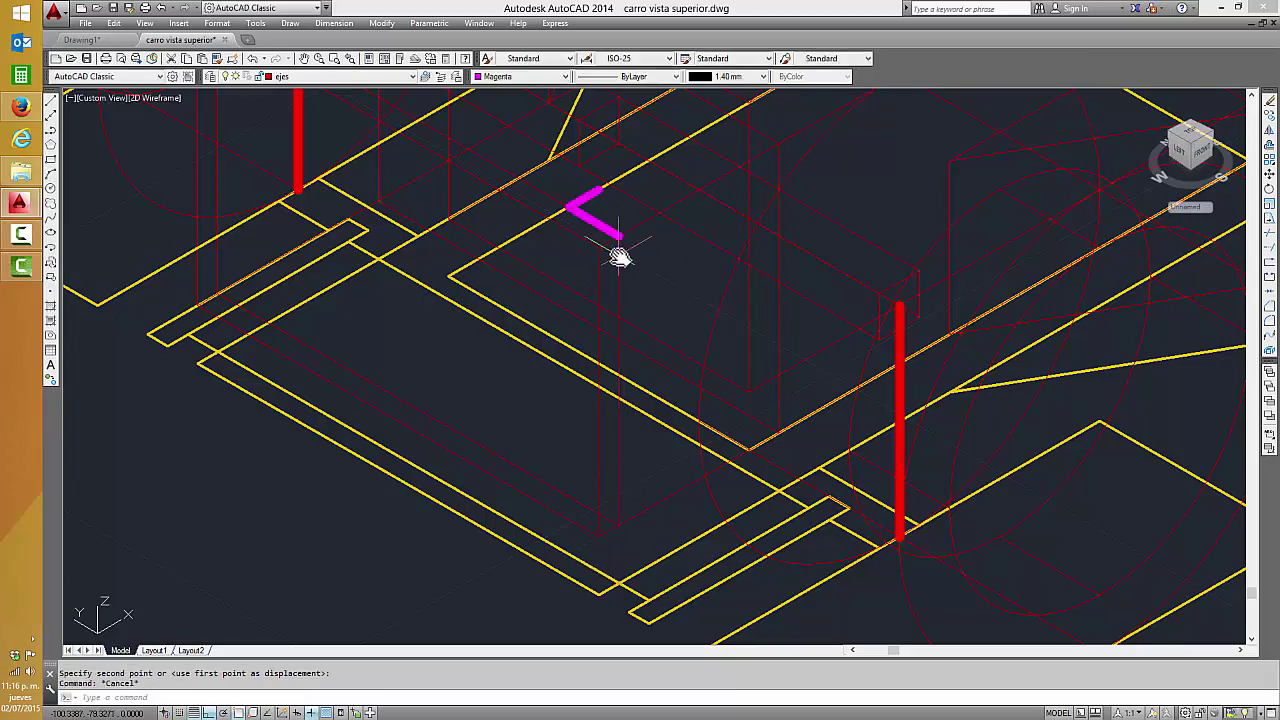
middle_drag(615, 245, 634, 471)
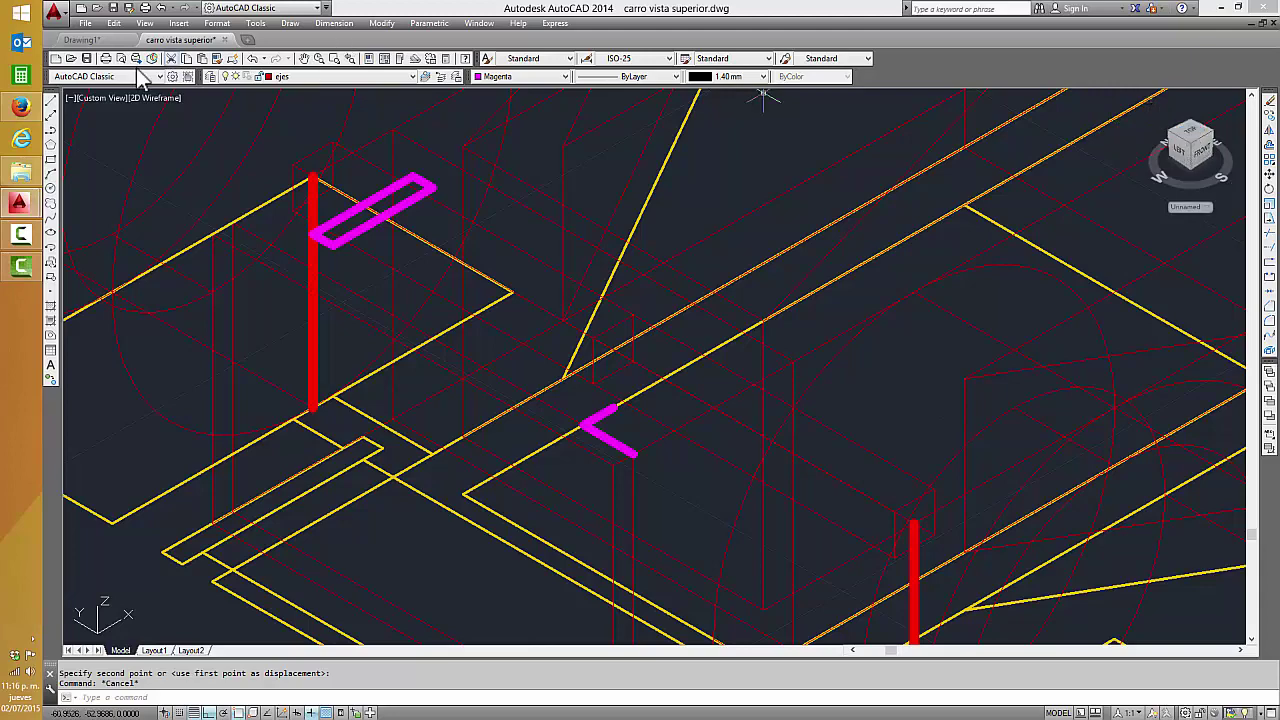
- Return to the Top view and pan onto the car's nose
key(Escape)
click(107, 98)
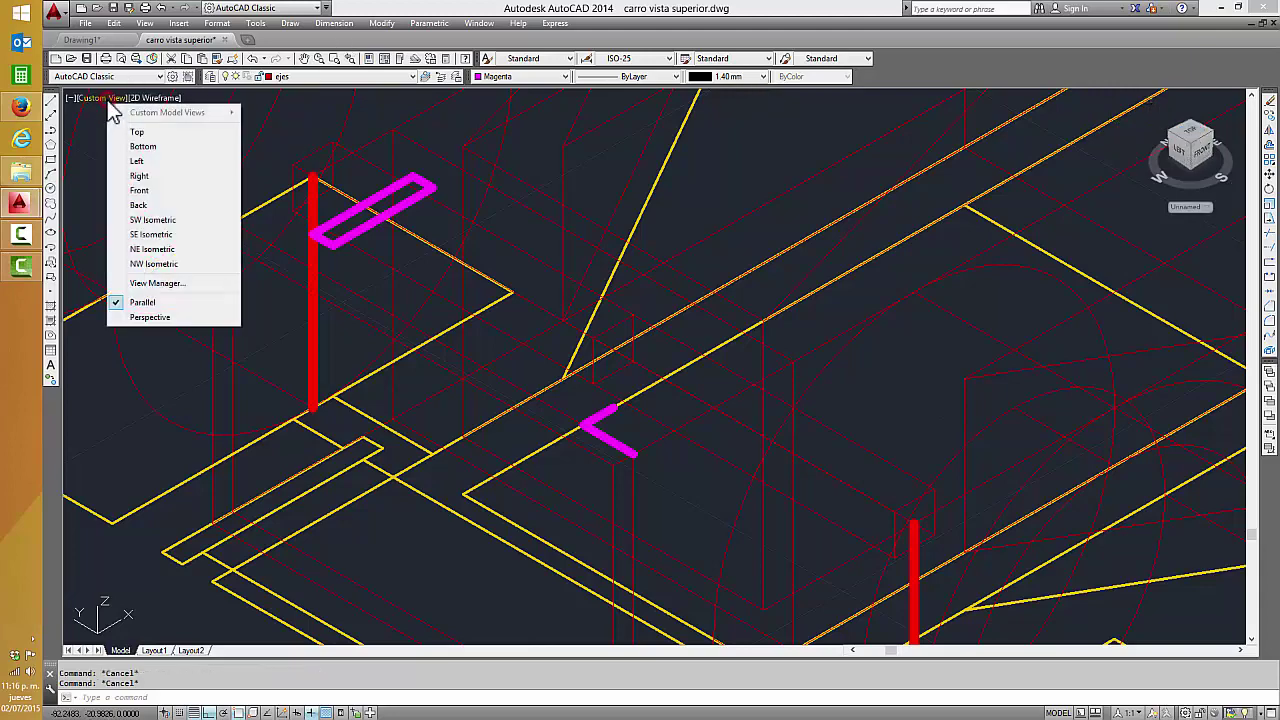
click(137, 133)
scroll(259, 459, up, 2)
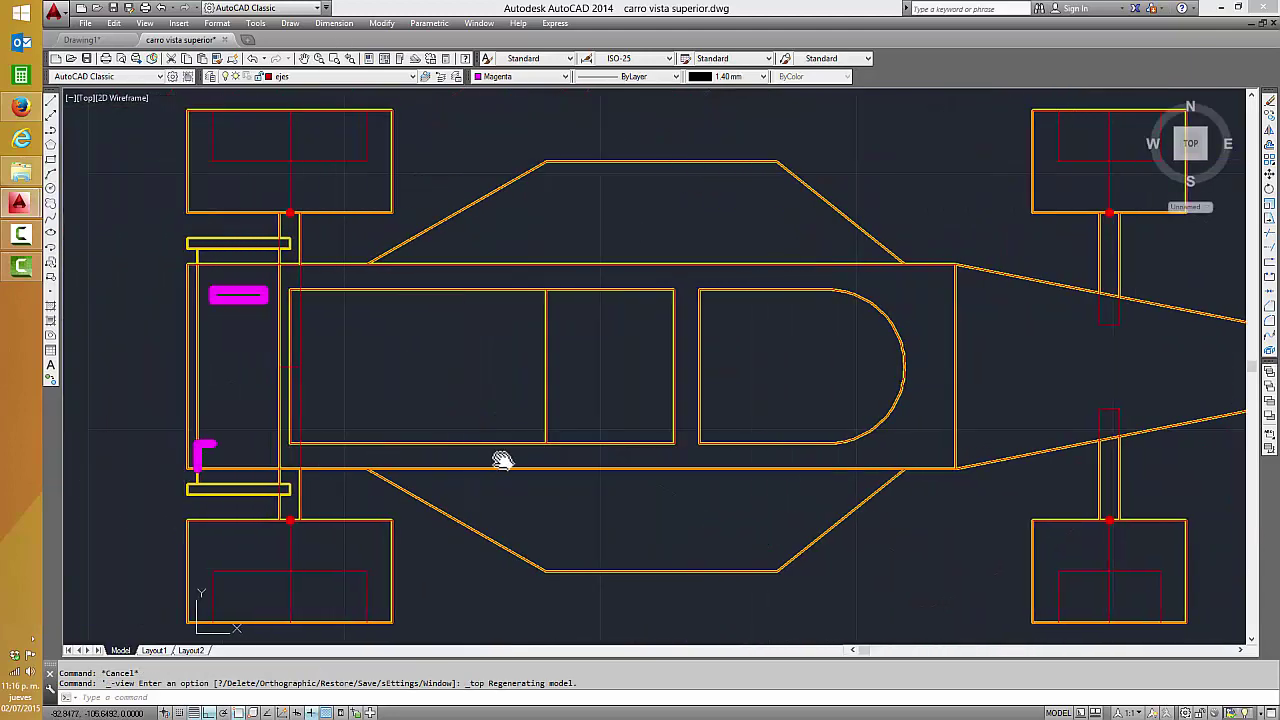
middle_drag(212, 457, 440, 458)
scroll(440, 458, up, 4)
key(Escape)
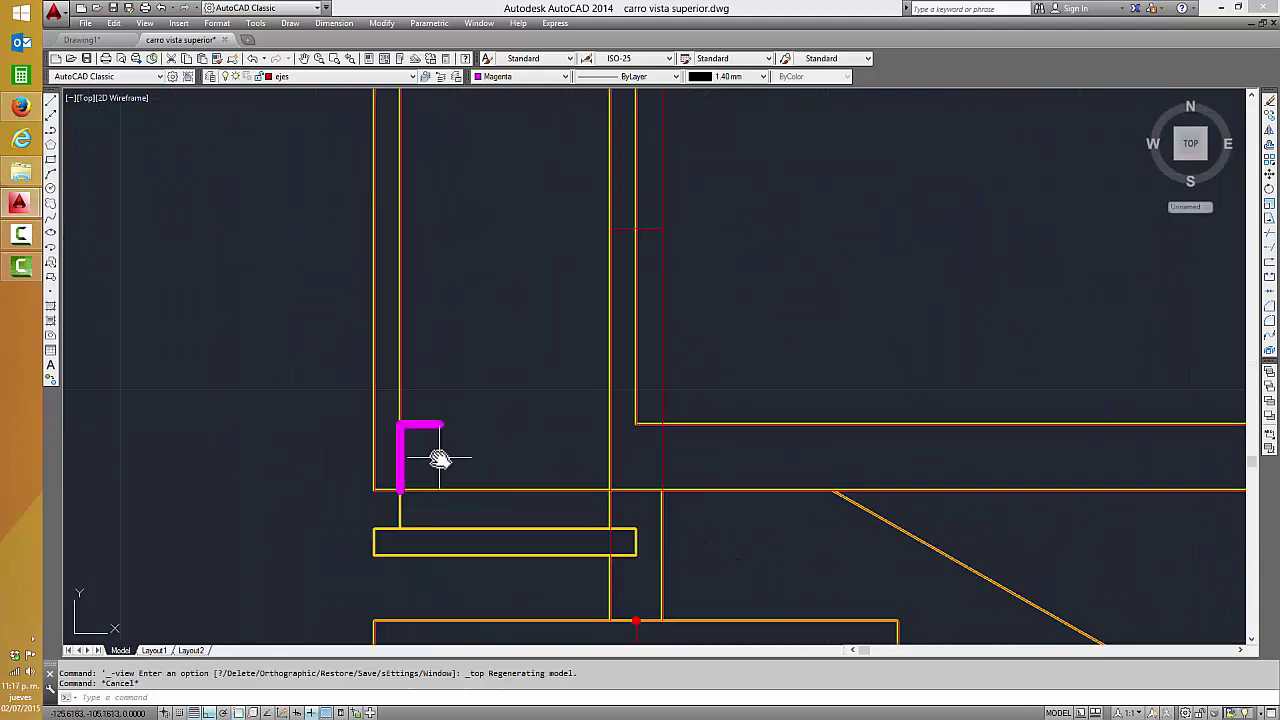
- Draw a closed 10 by 2 magenta polyline rectangle from the L's corner end
click(52, 131)
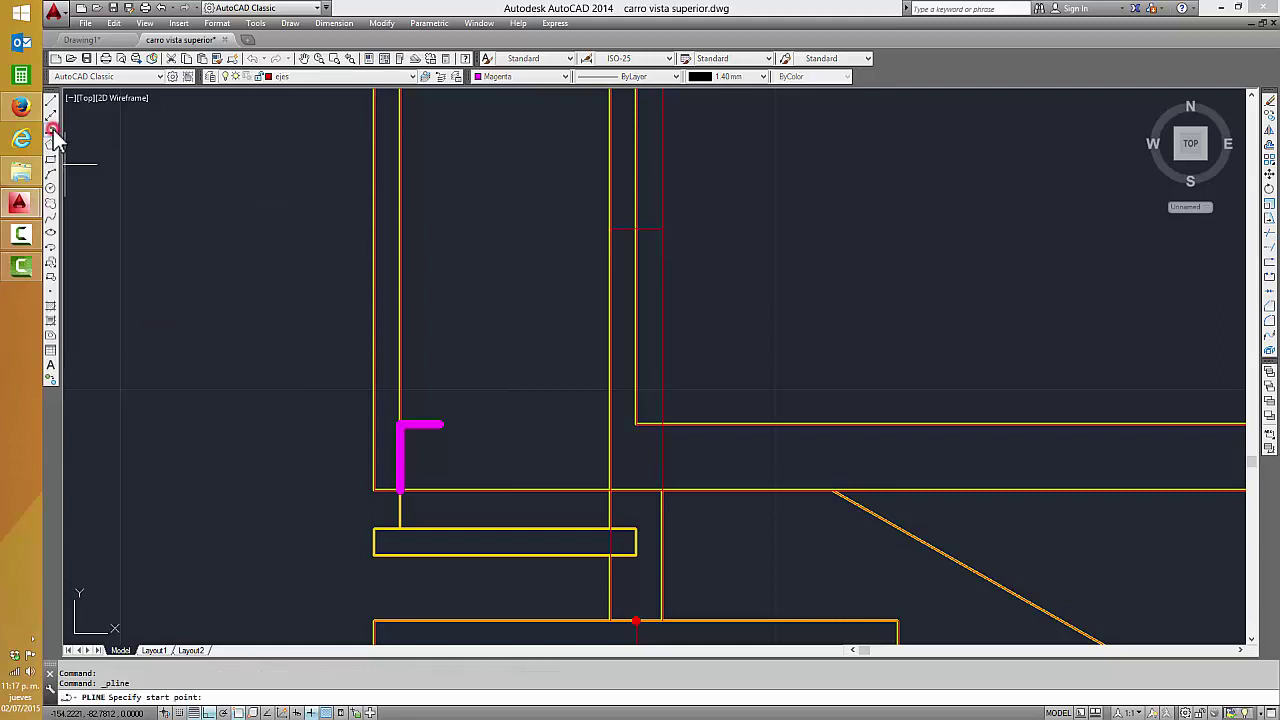
click(439, 424)
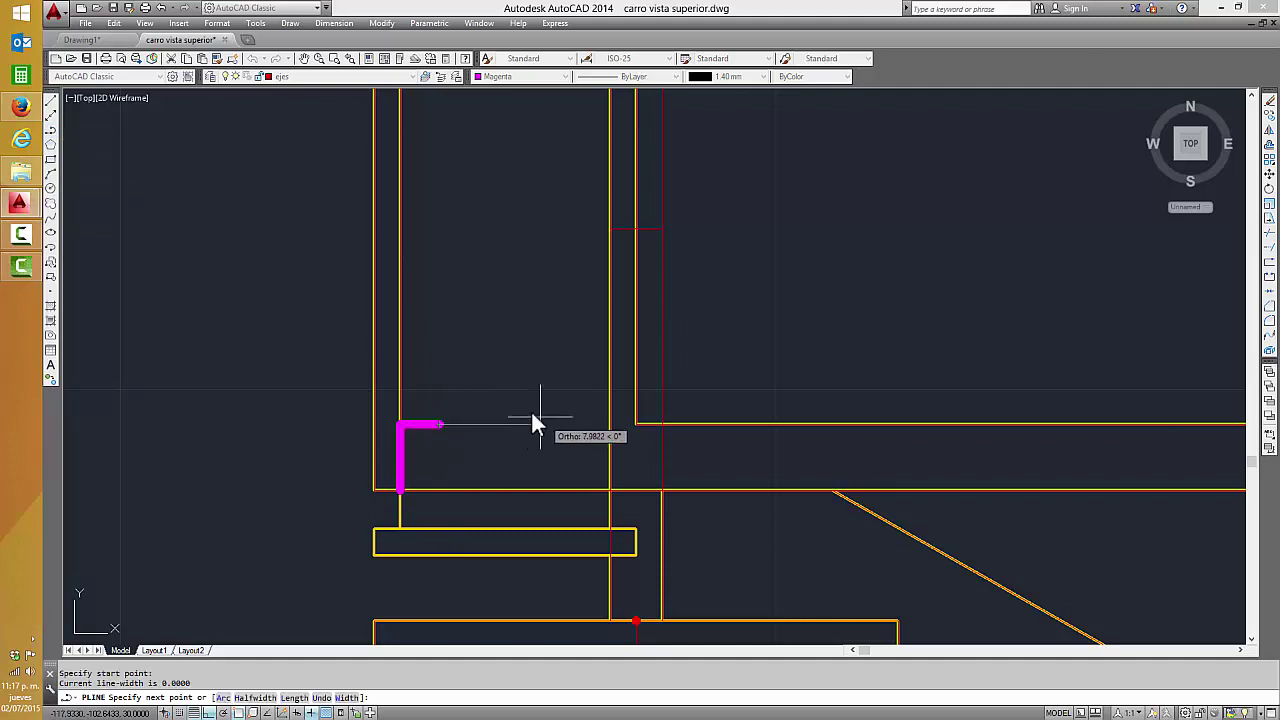
text(10)
key(Return)
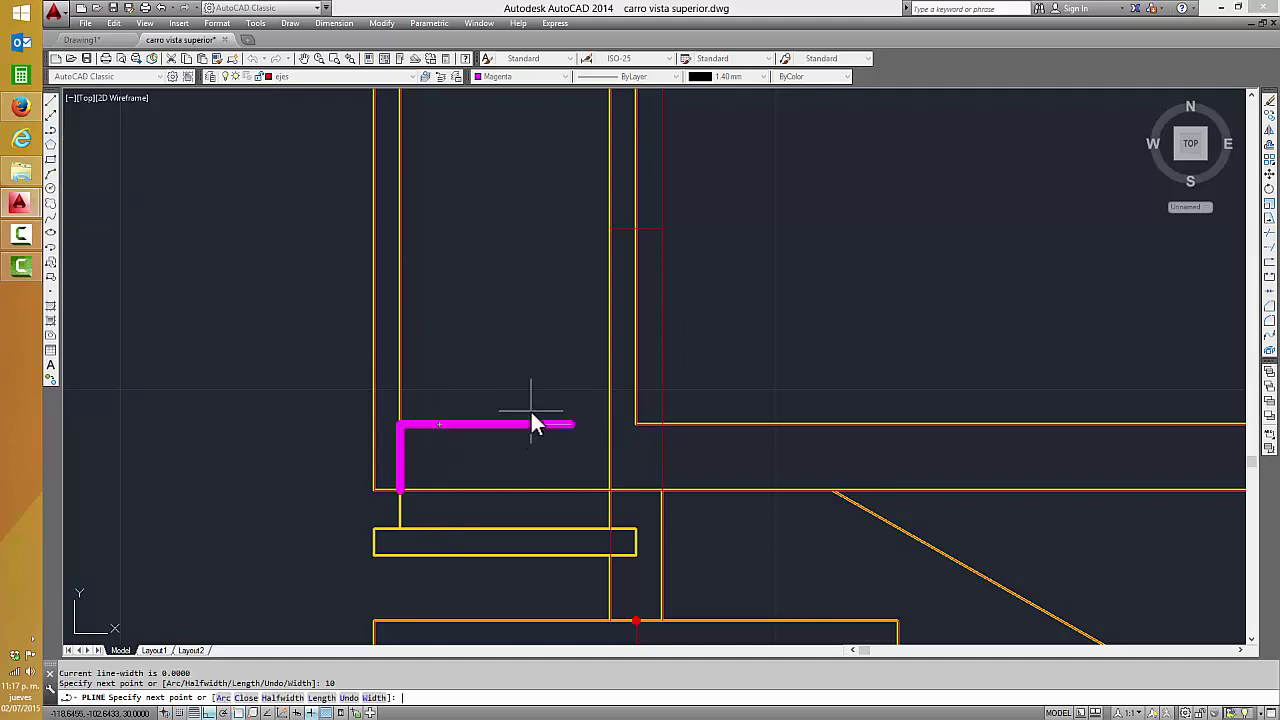
text(2)
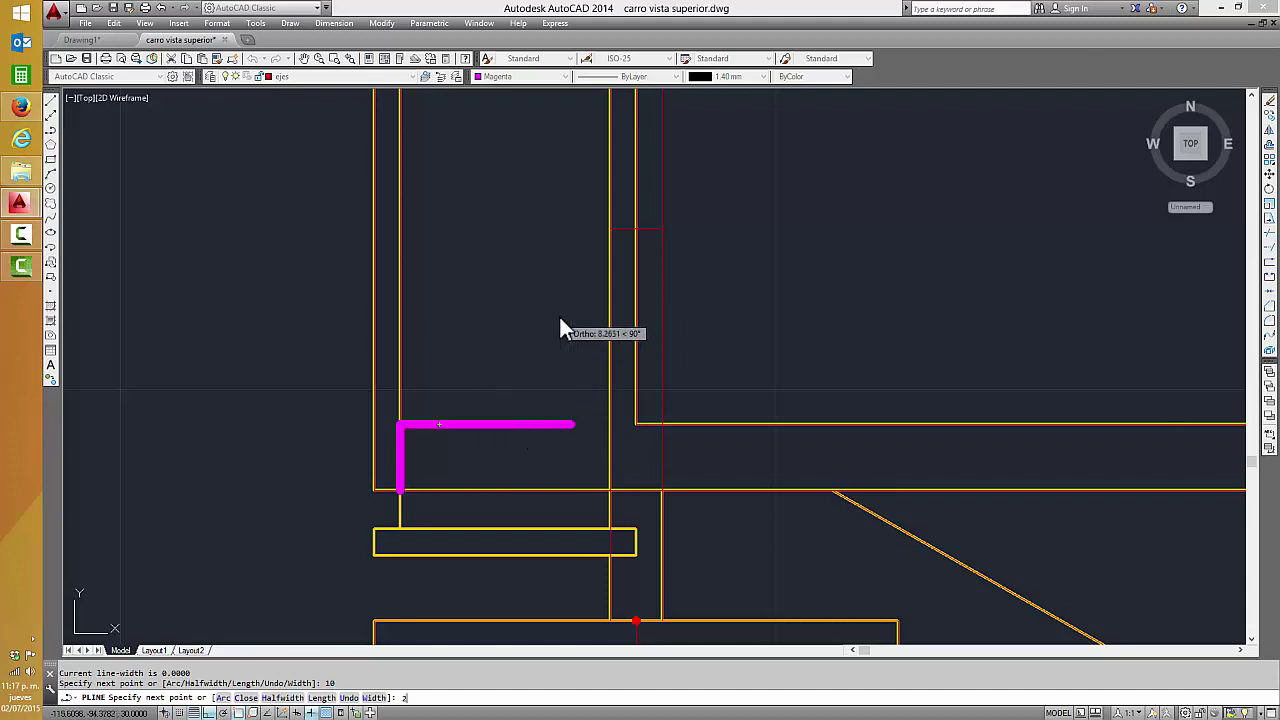
key(Return)
text(10)
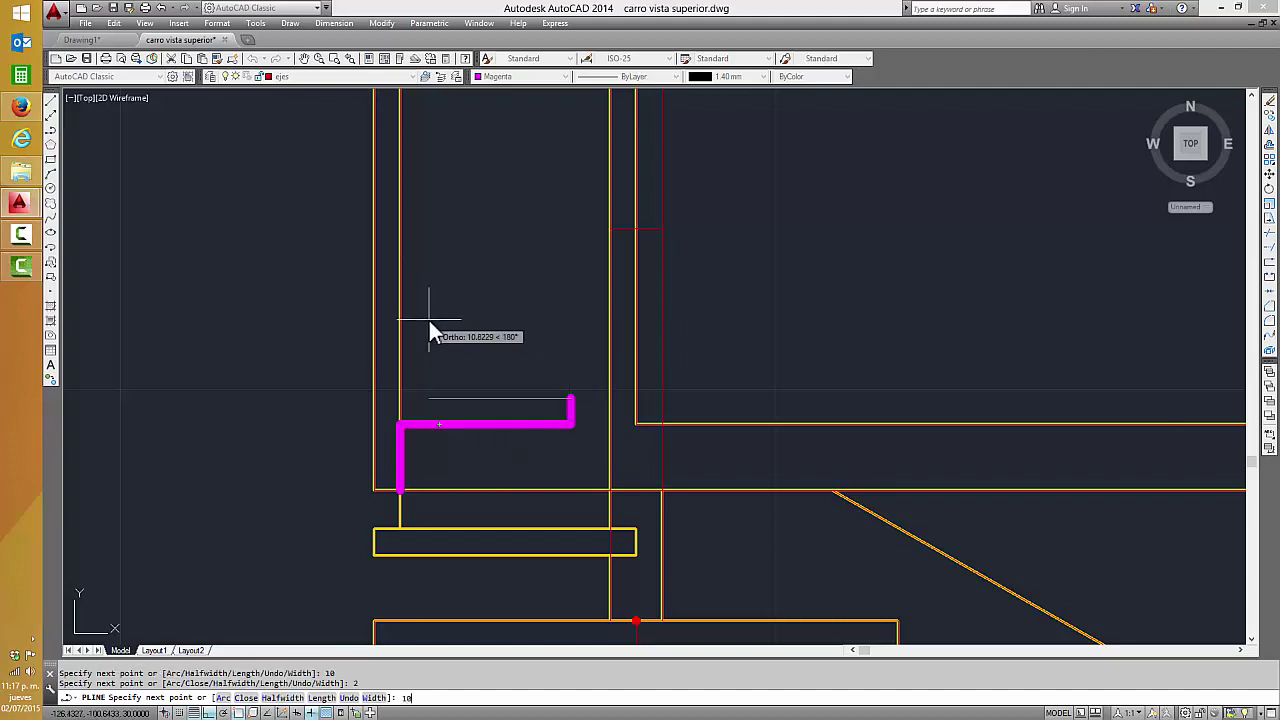
key(Return)
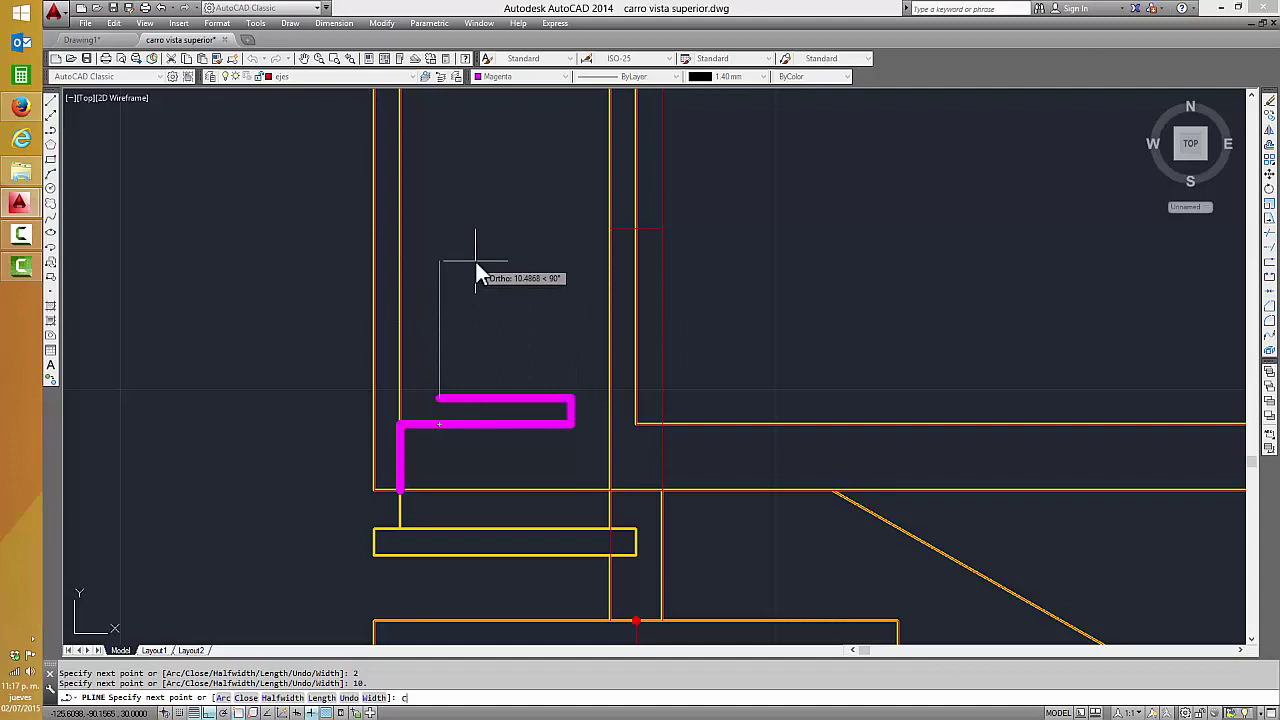
key(Return)
key(Escape)
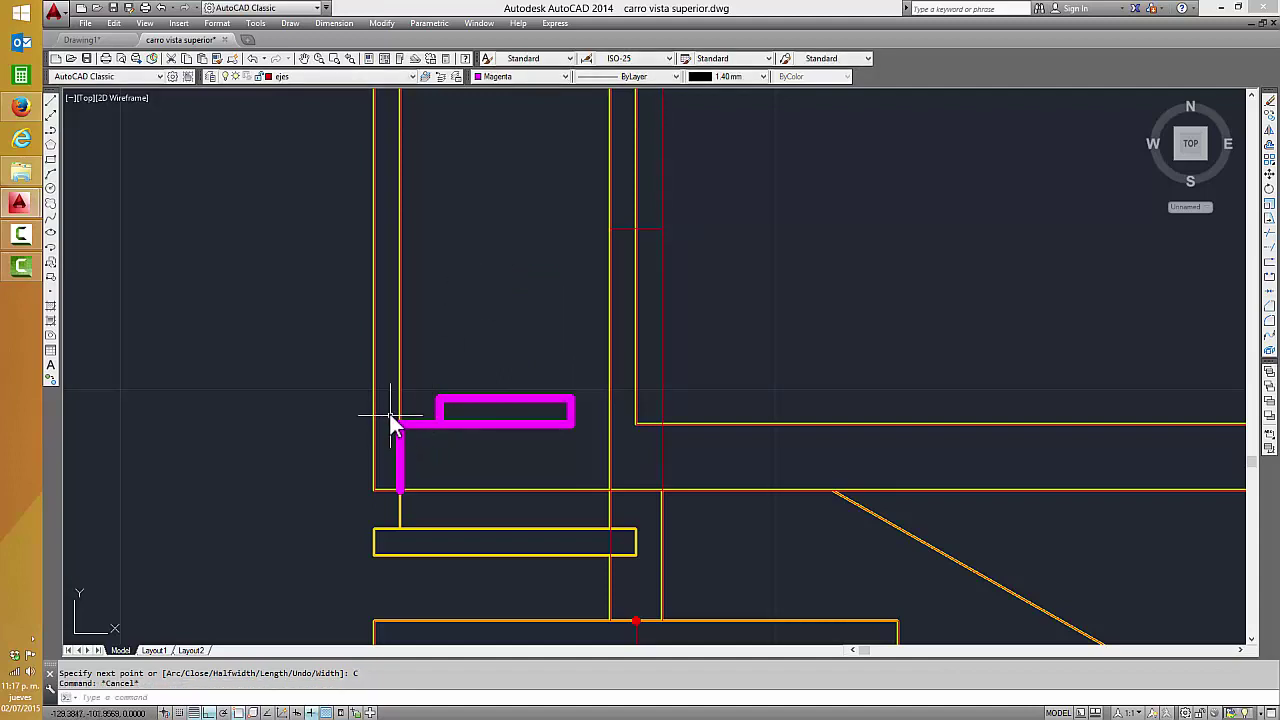
- Erase the leftover magenta L line segments
click(390, 413)
click(446, 508)
key(Delete)
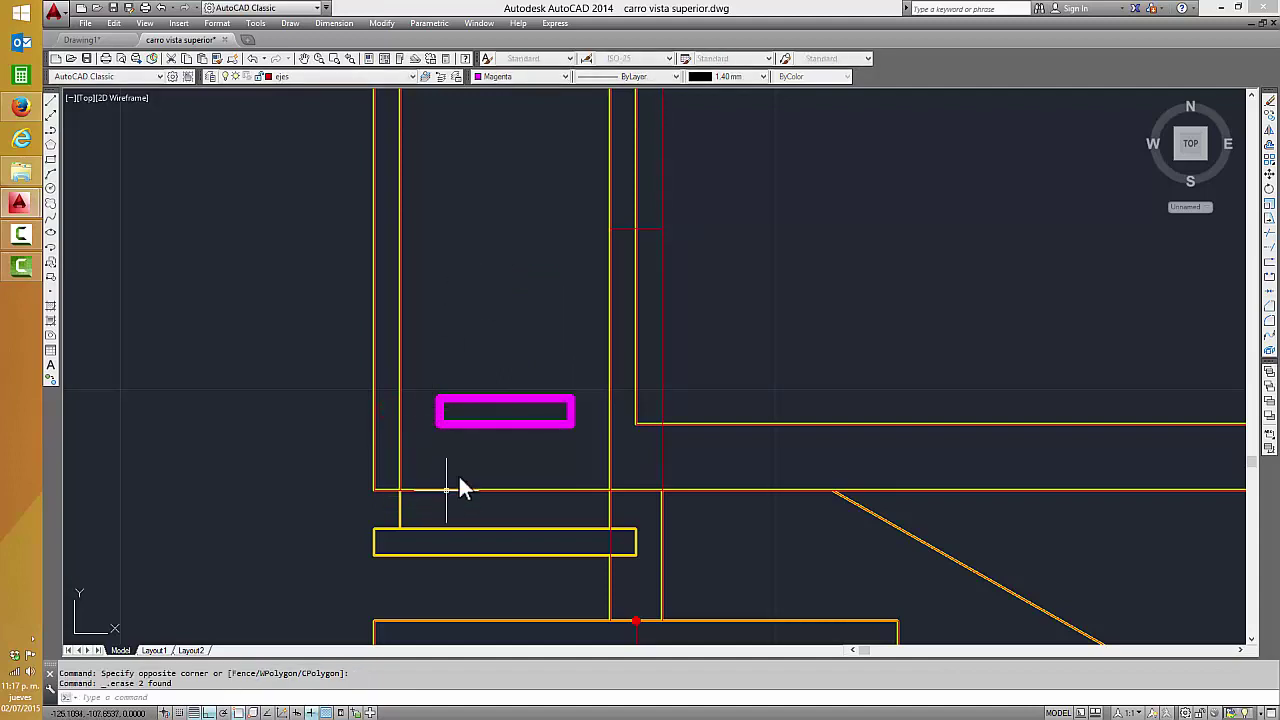
- Switch to the Home 3D view and zoom onto the two magenta rectangles at the nose
click(1150, 100)
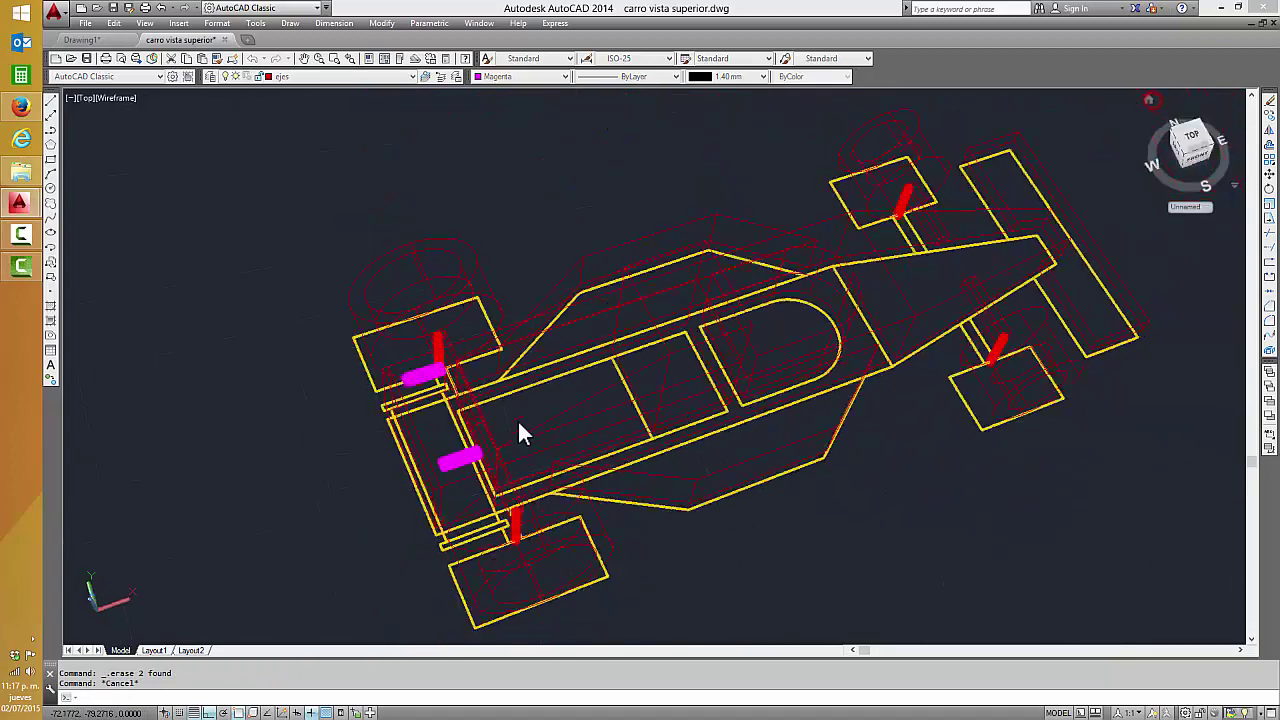
scroll(510, 460, up, 5)
scroll(550, 420, up, 4)
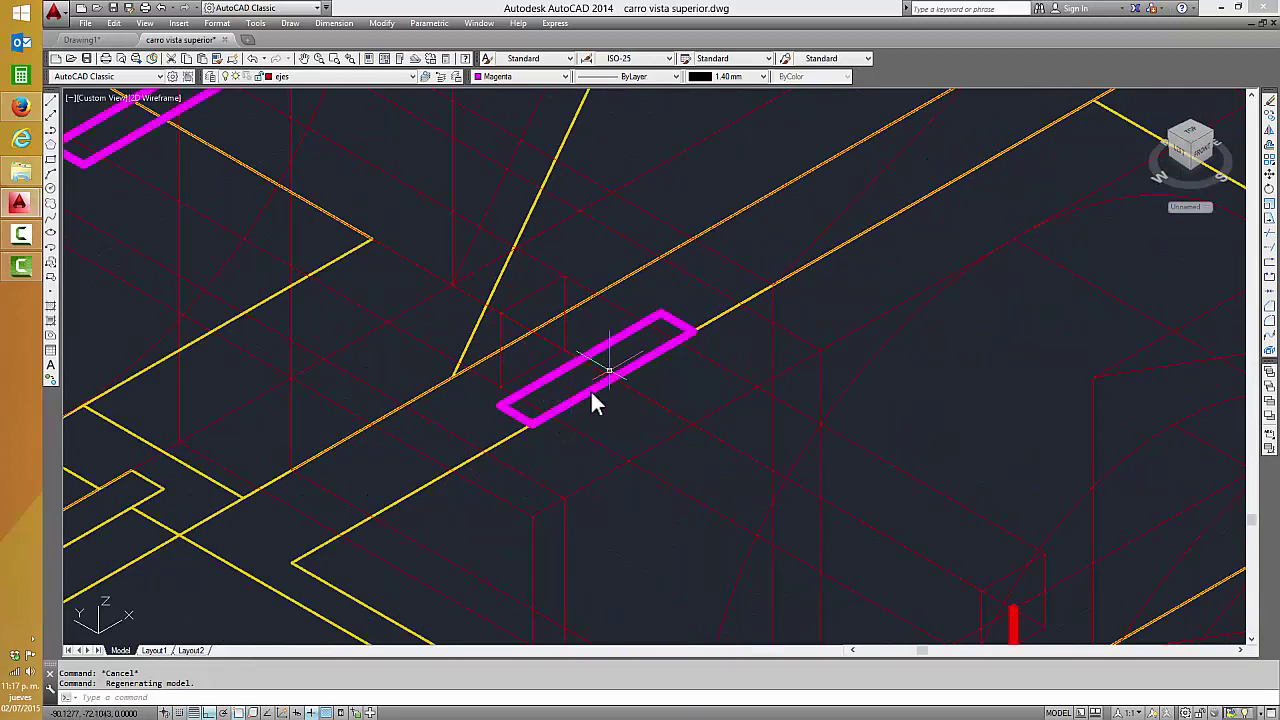
middle_drag(593, 400, 808, 543)
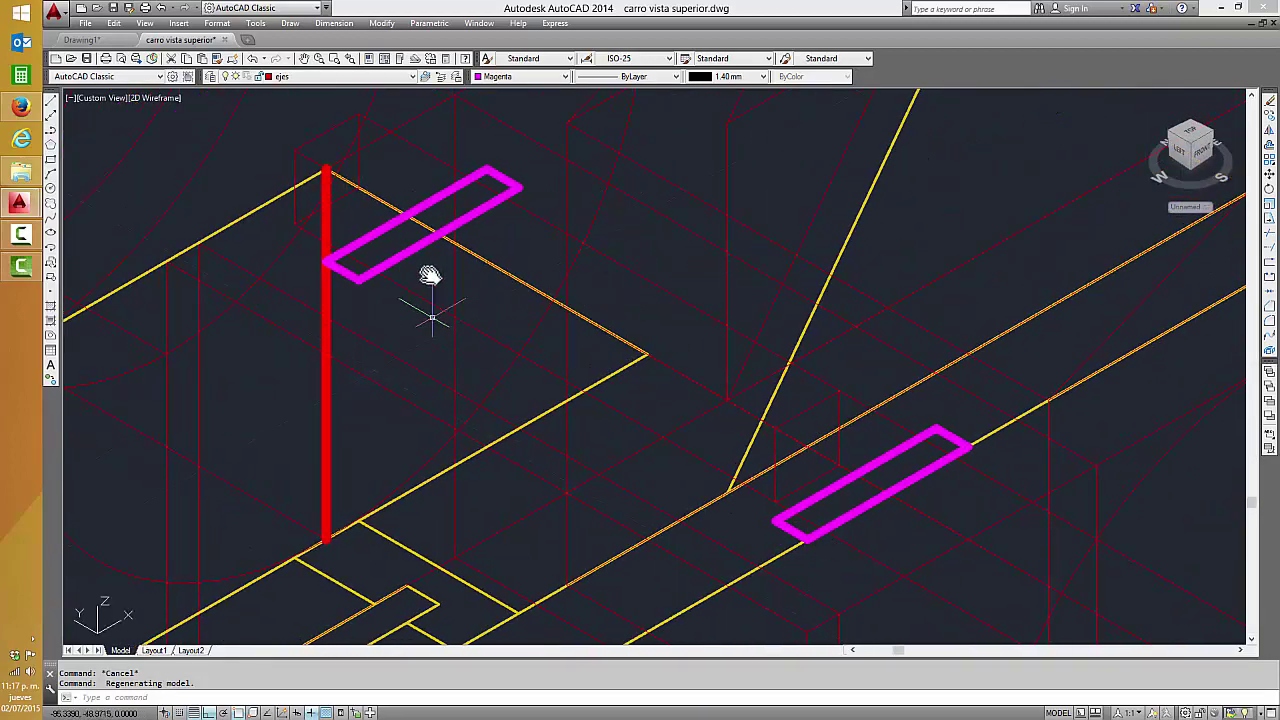
scroll(840, 460, down, 2)
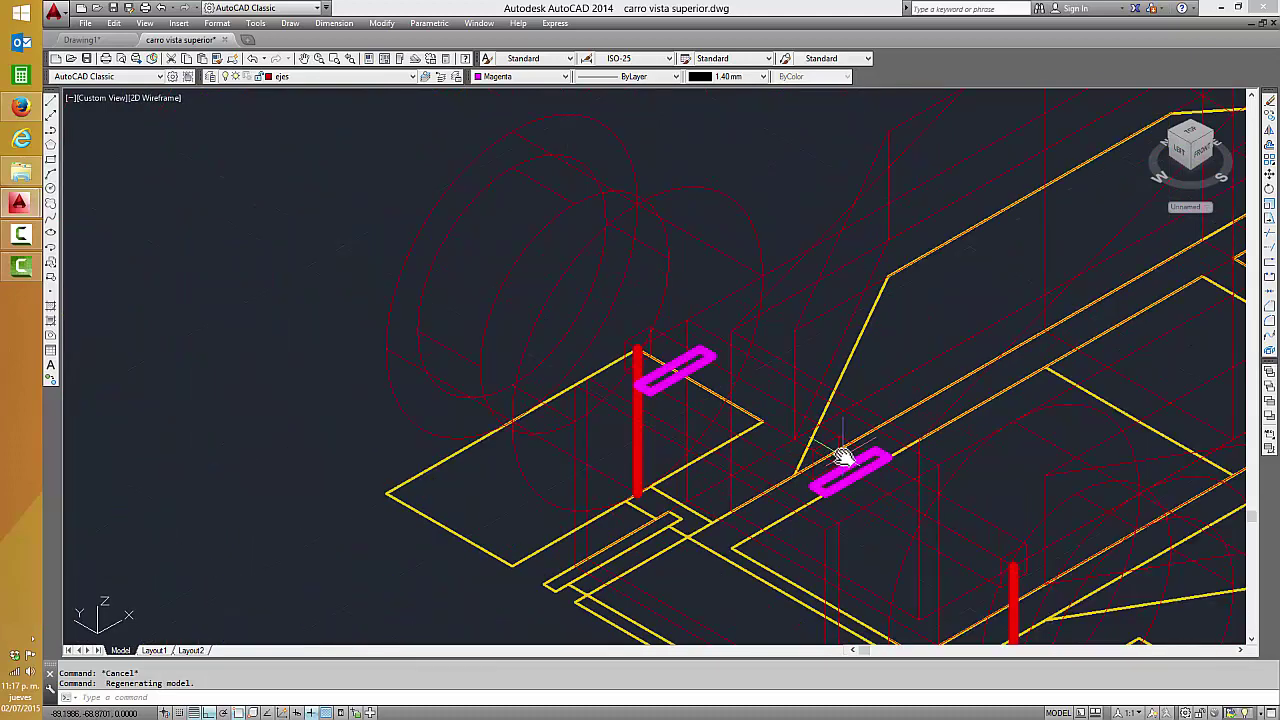
middle_click(845, 458)
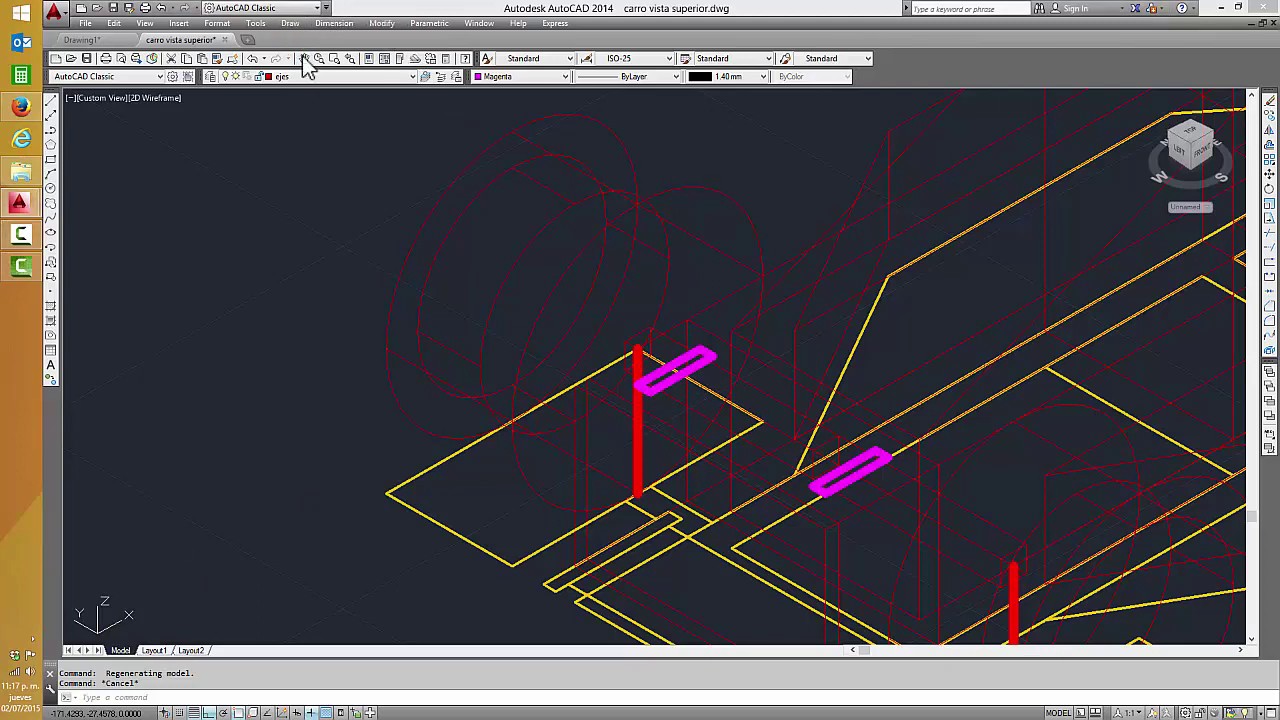
- Extrude both magenta rectangles 20 units into upright plates
click(290, 23)
mouse_move(313, 39)
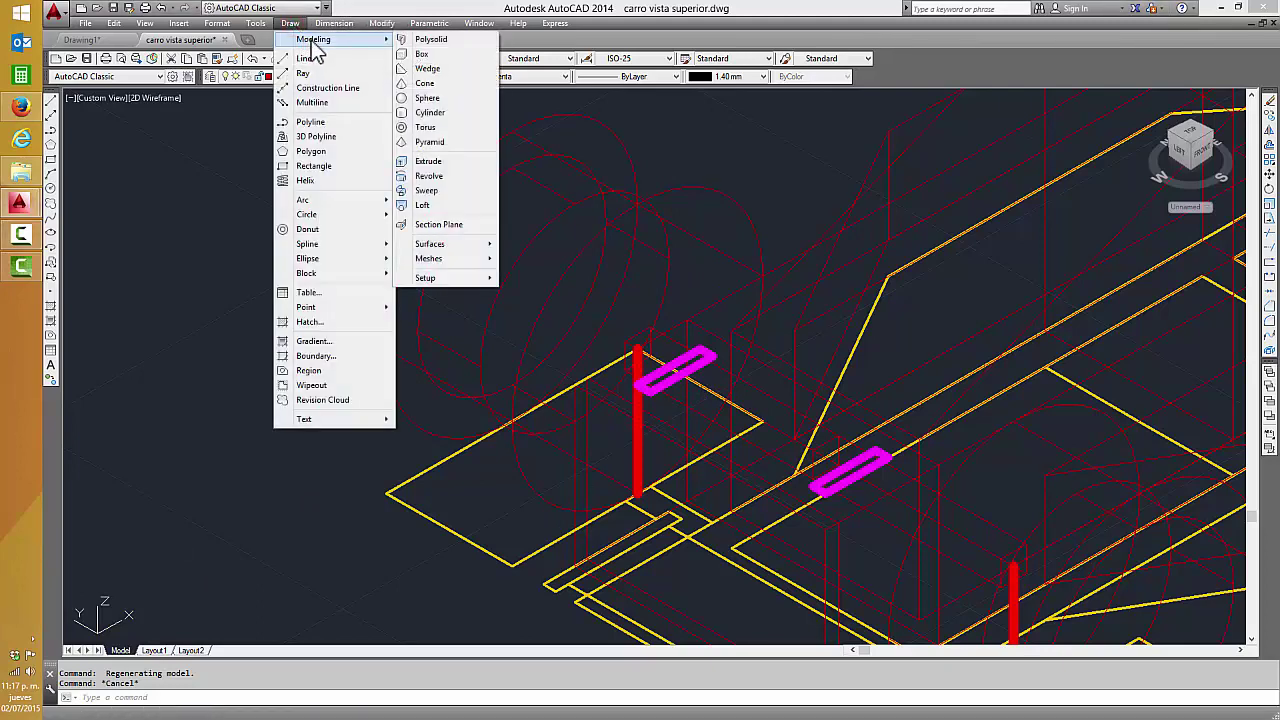
click(462, 163)
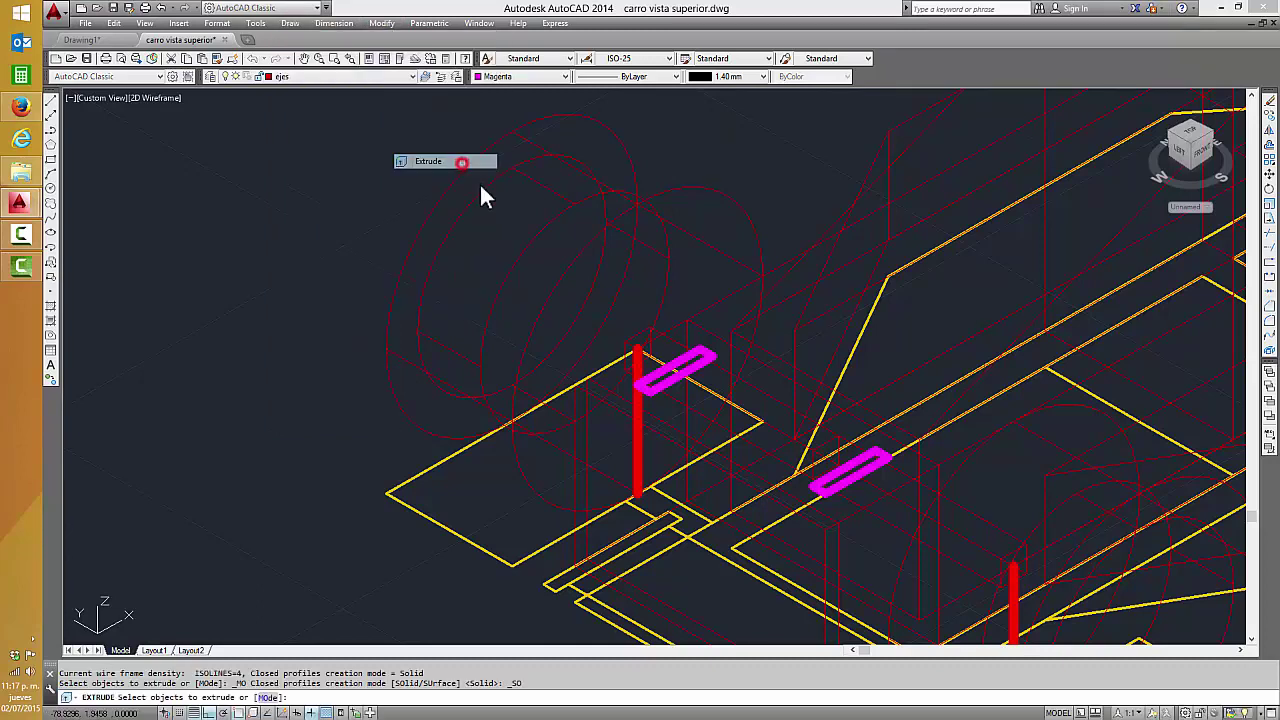
click(697, 380)
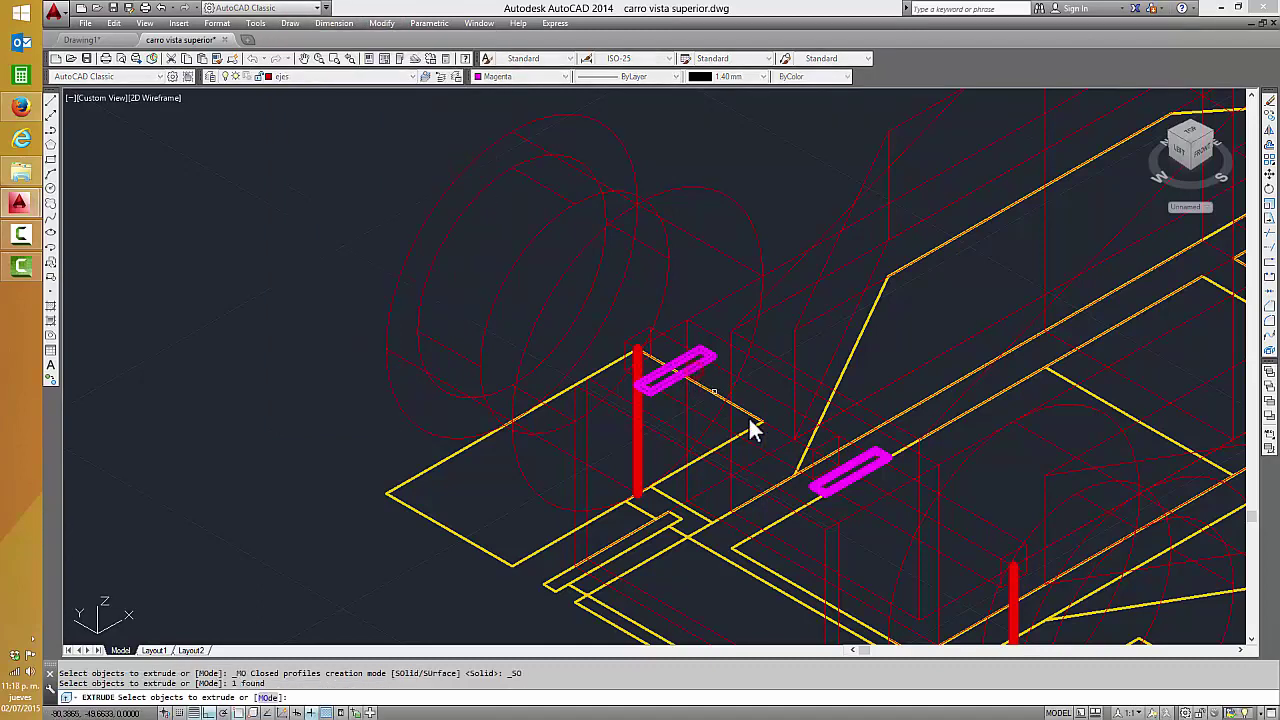
click(857, 471)
key(Return)
text(20)
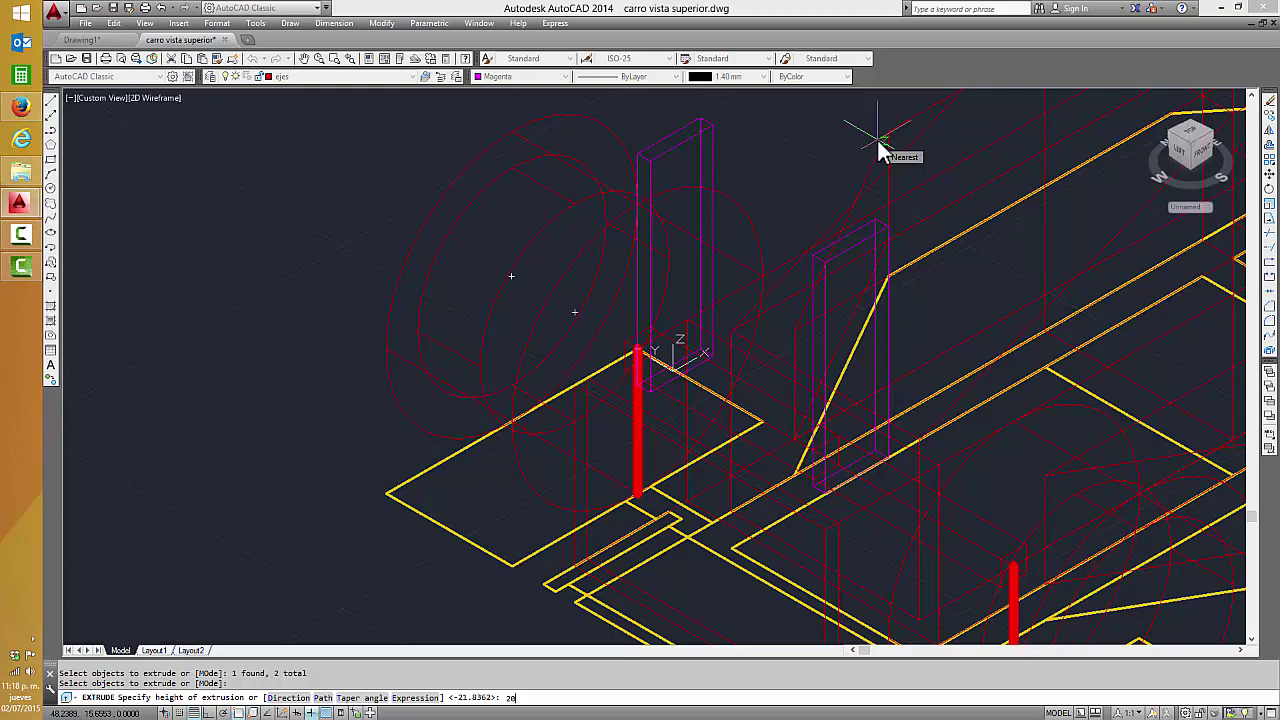
key(Return)
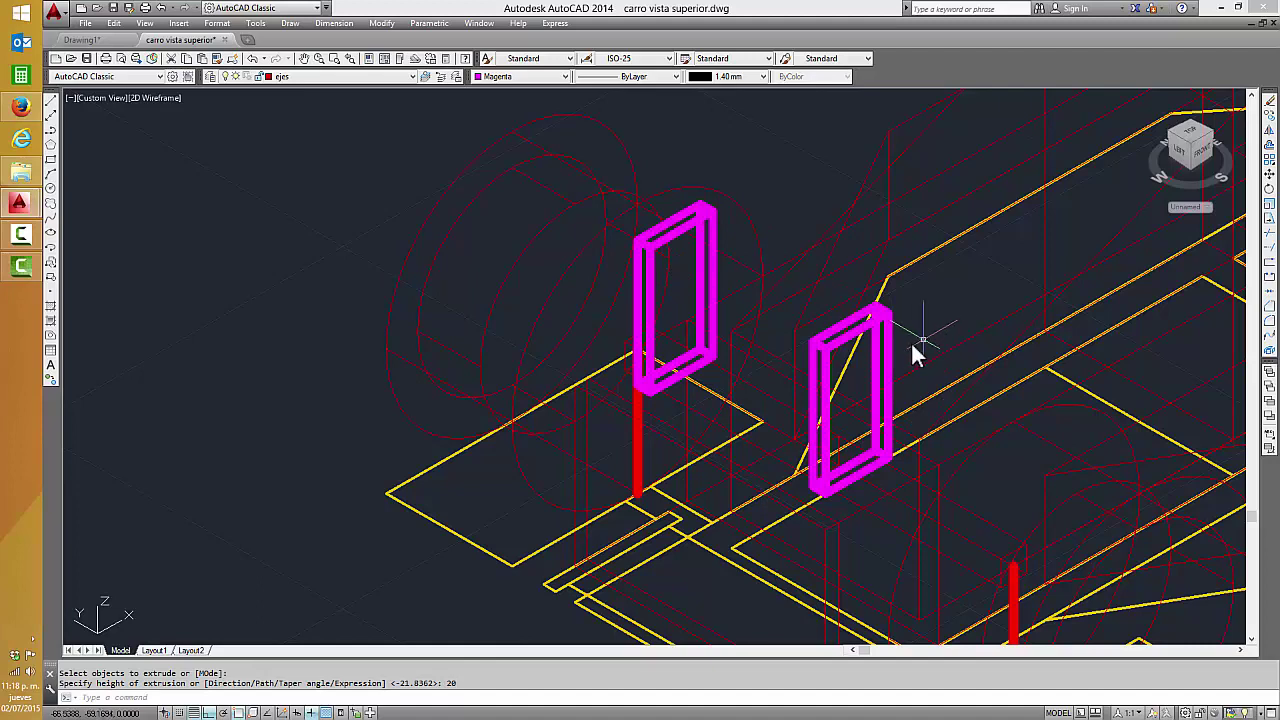
- Give both magenta plates a 0.13 mm lineweight
click(893, 357)
click(709, 212)
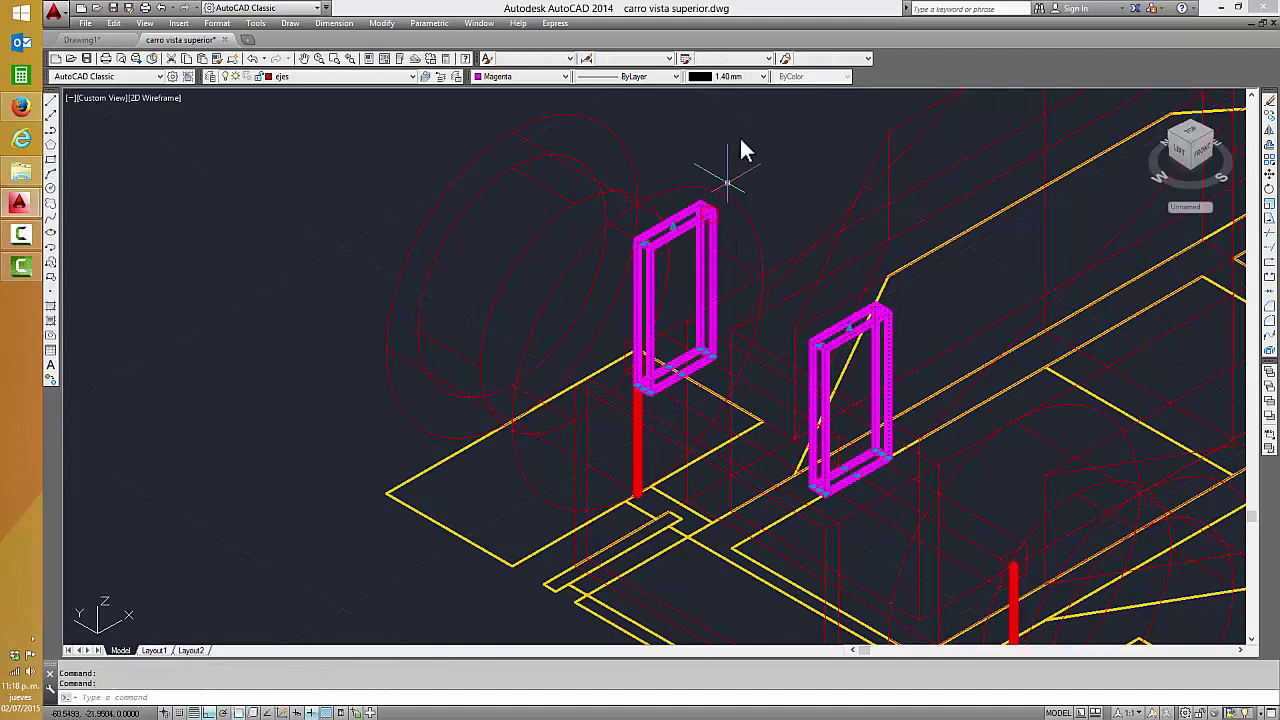
click(737, 79)
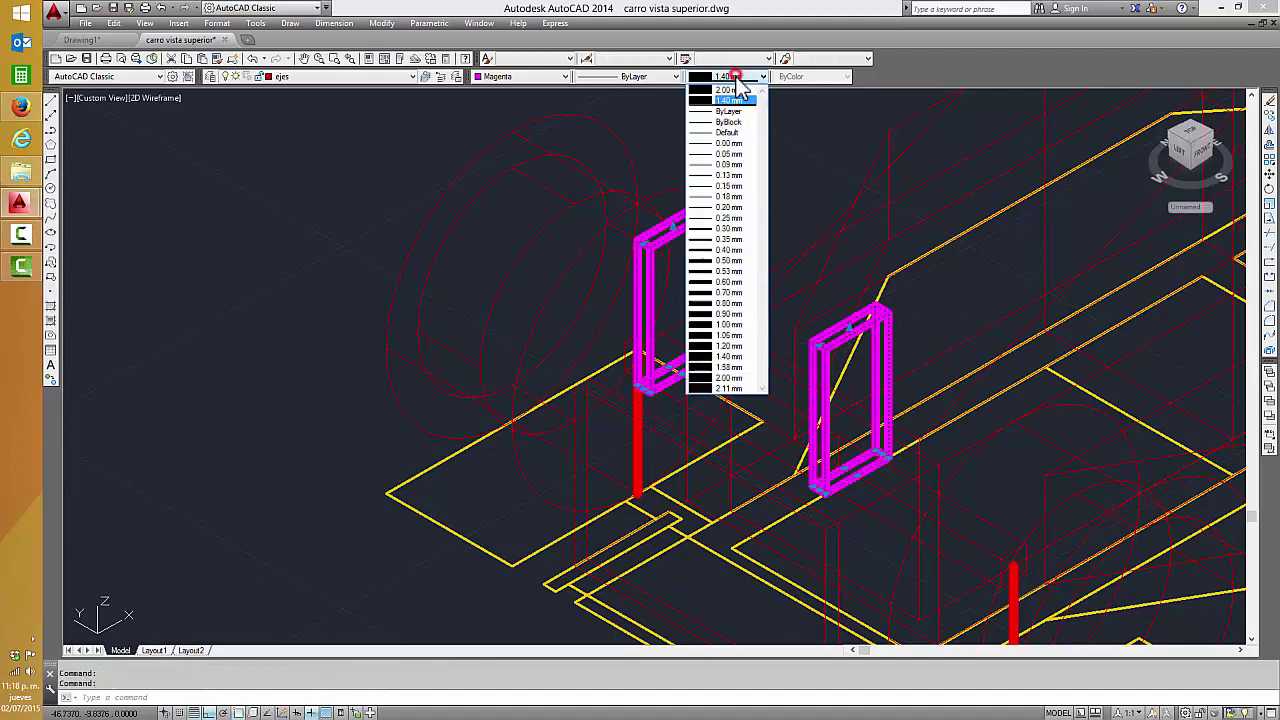
click(730, 176)
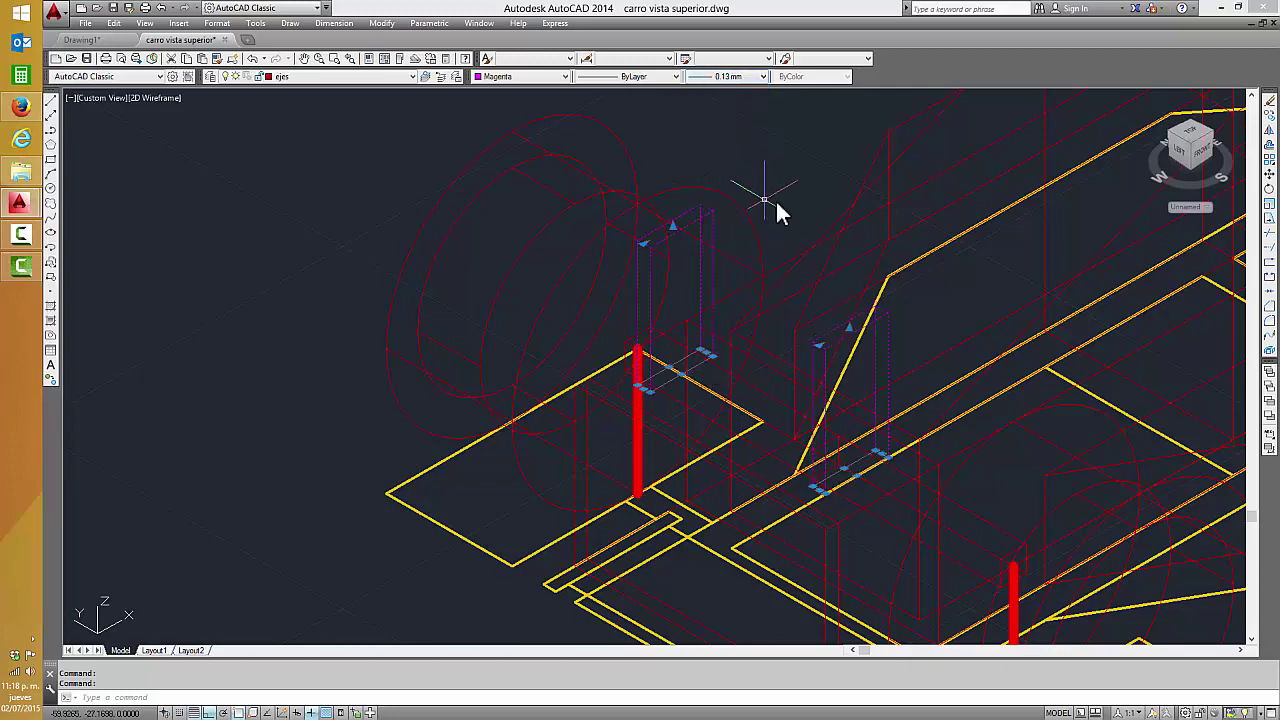
key(Escape)
middle_drag(976, 362, 777, 366)
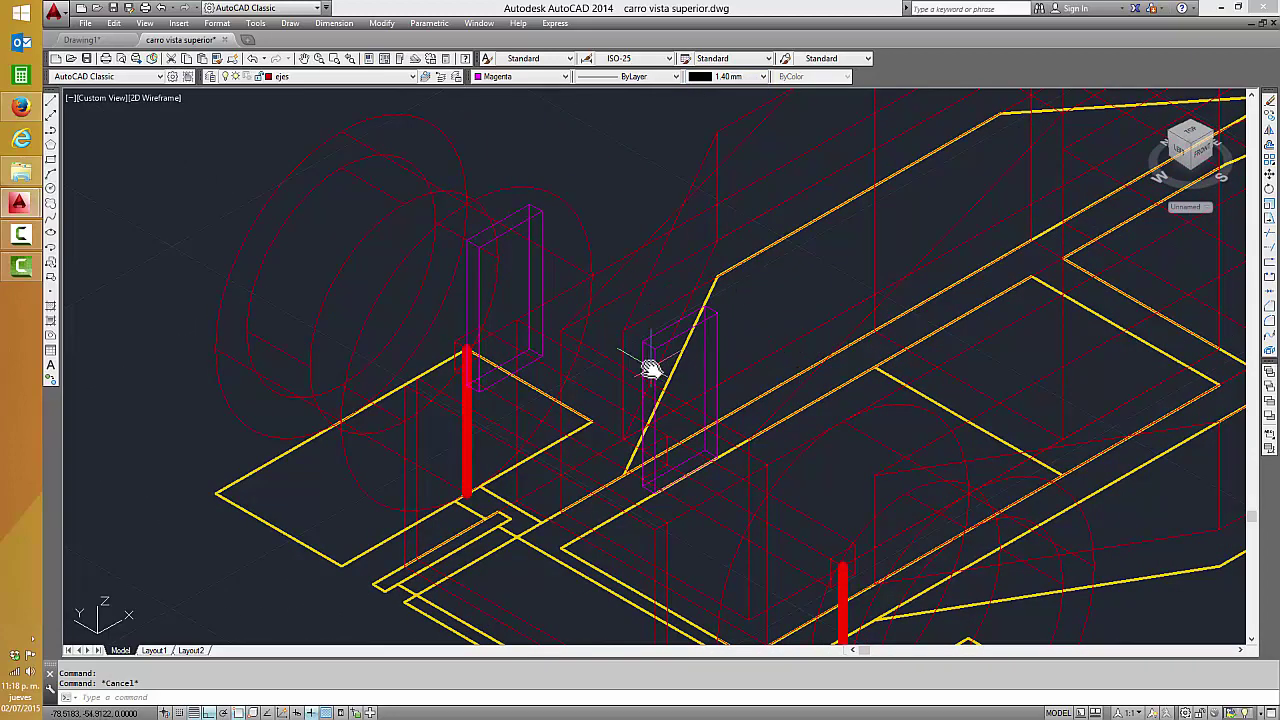
- Shade the car with the SHADE command and zoom in on the nose and its magenta plates
text(SHADE)
key(Return)
scroll(614, 477, down, 1)
scroll(571, 471, down, 2)
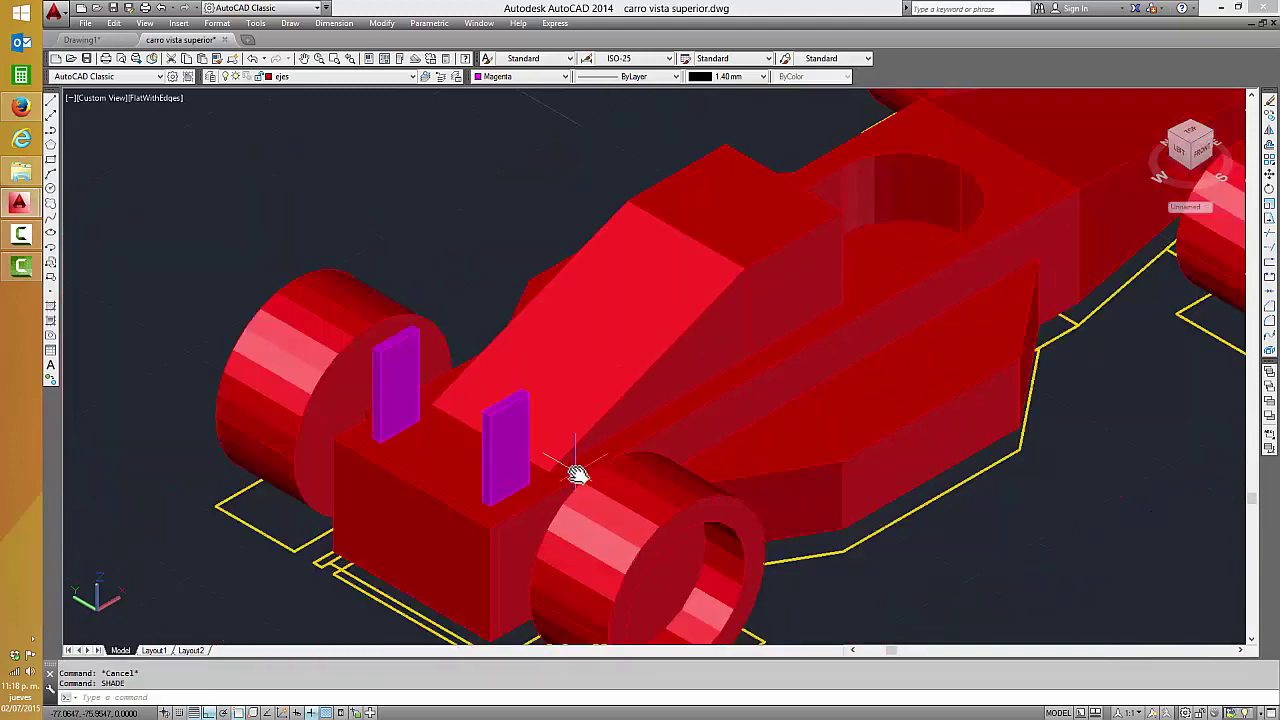
scroll(586, 466, down, 2)
scroll(587, 470, up, 2)
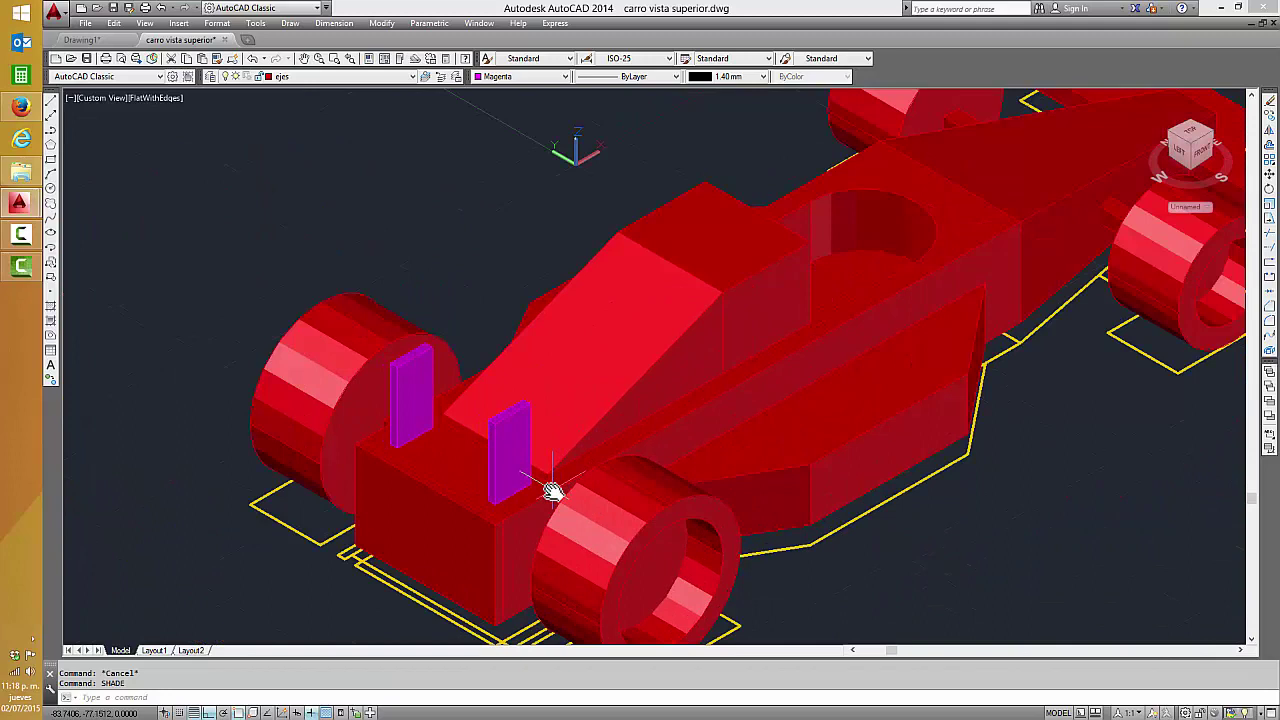
- Grip-move the right magenta plate to a new spot, then undo the move
click(518, 440)
click(511, 412)
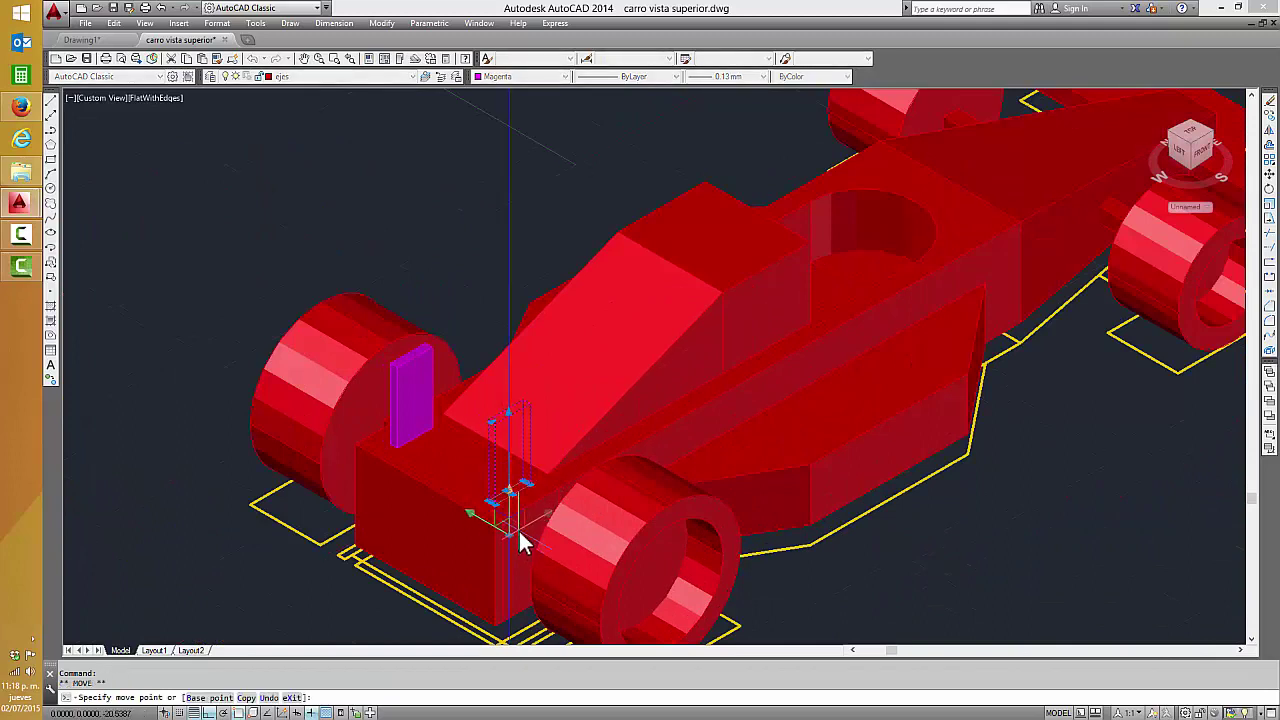
click(519, 523)
key(Escape)
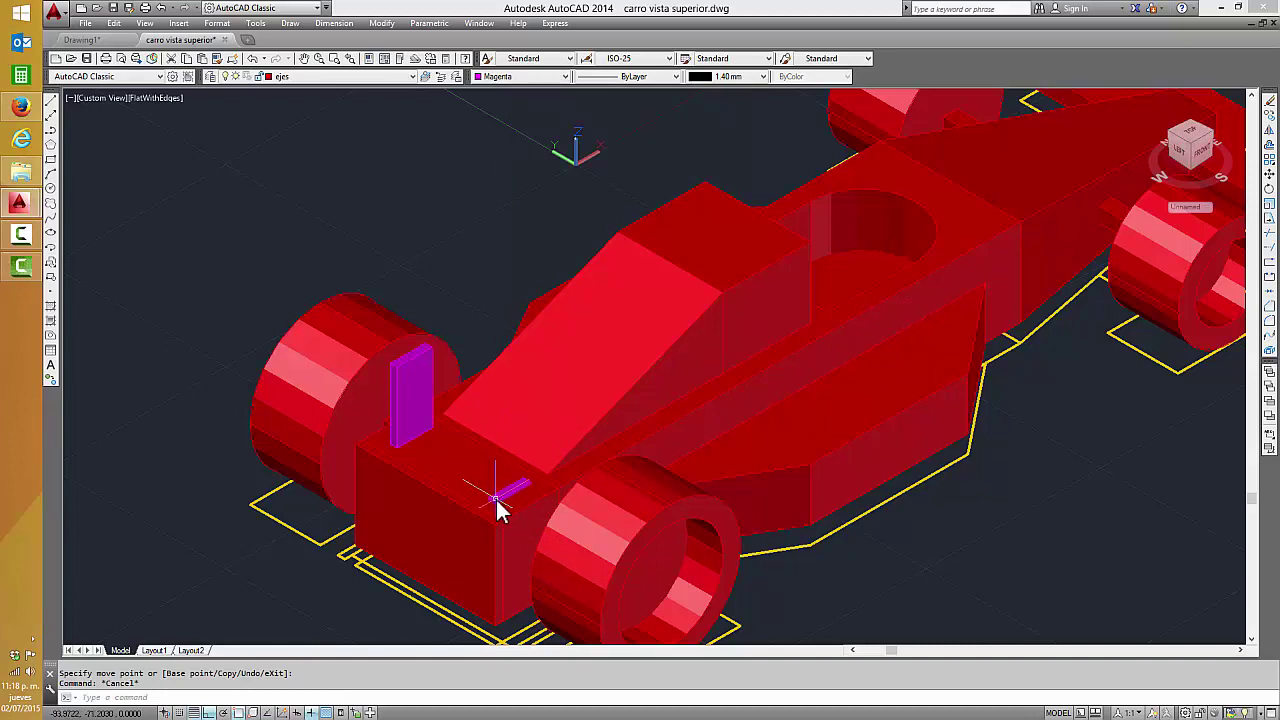
text(u)
key(Return)
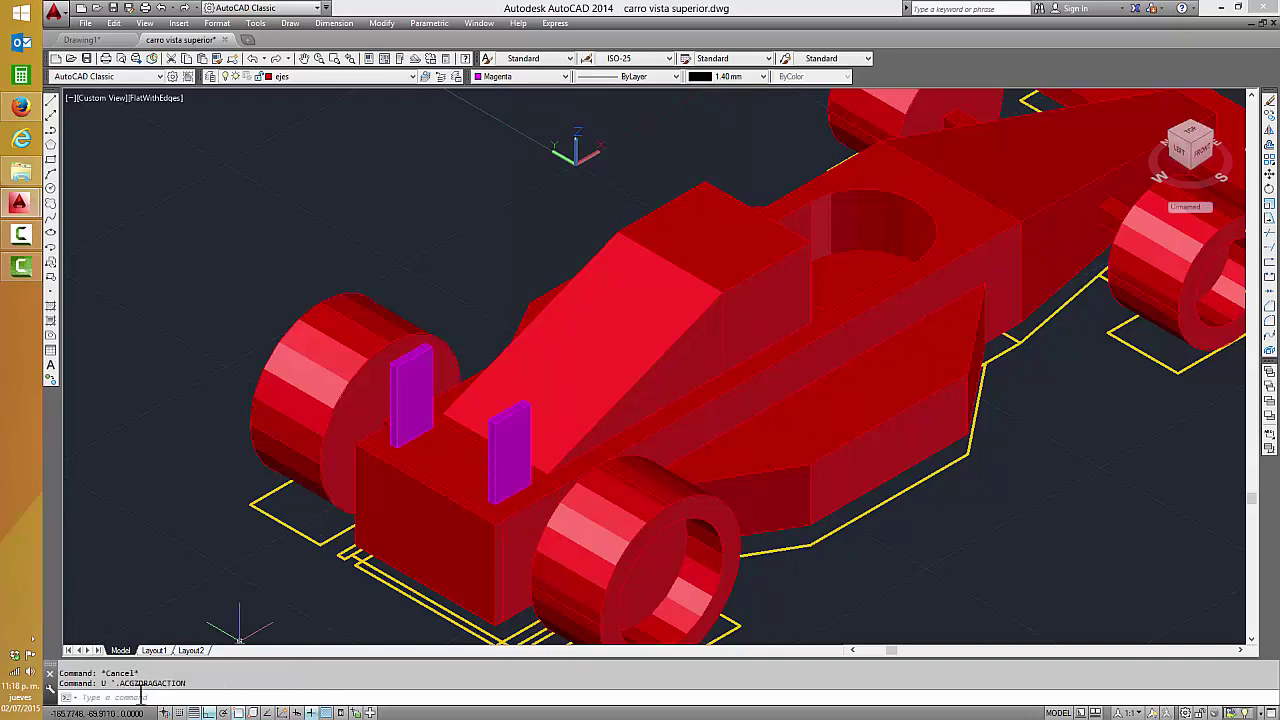
key(Escape)
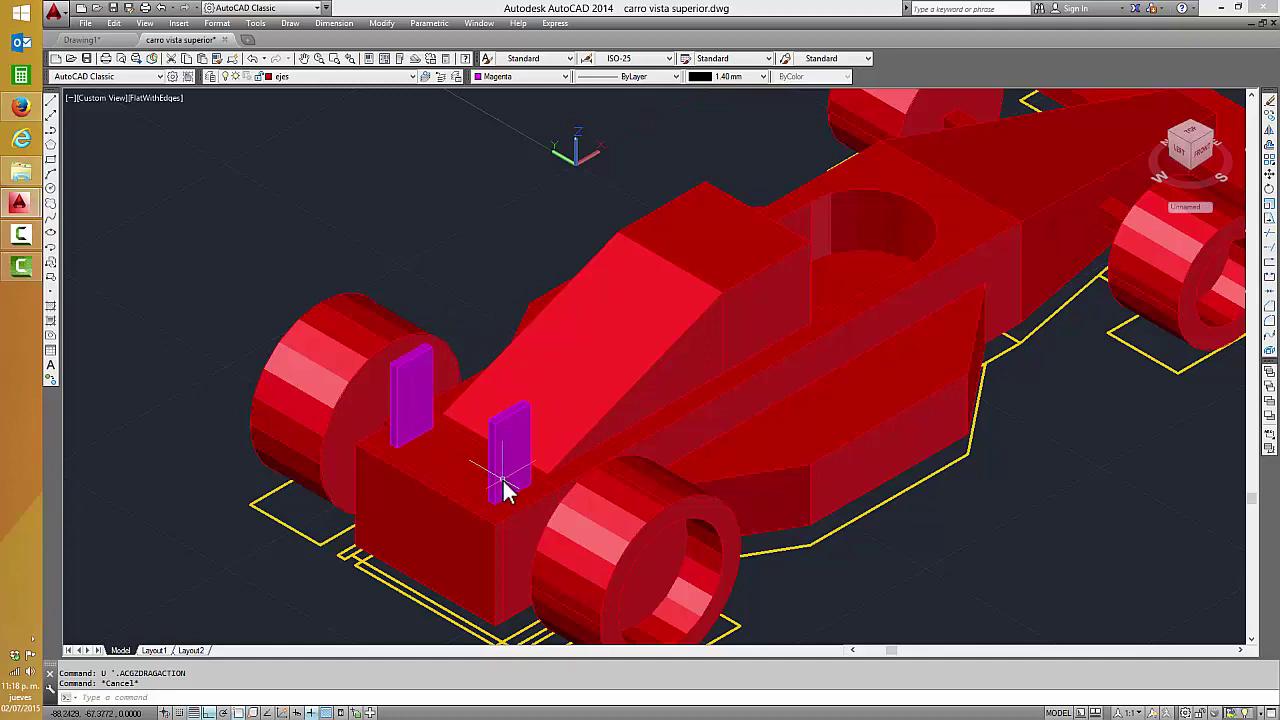
click(105, 98)
- Switch to the Top view in 2D Wireframe and pan to centre the car's nose
click(141, 133)
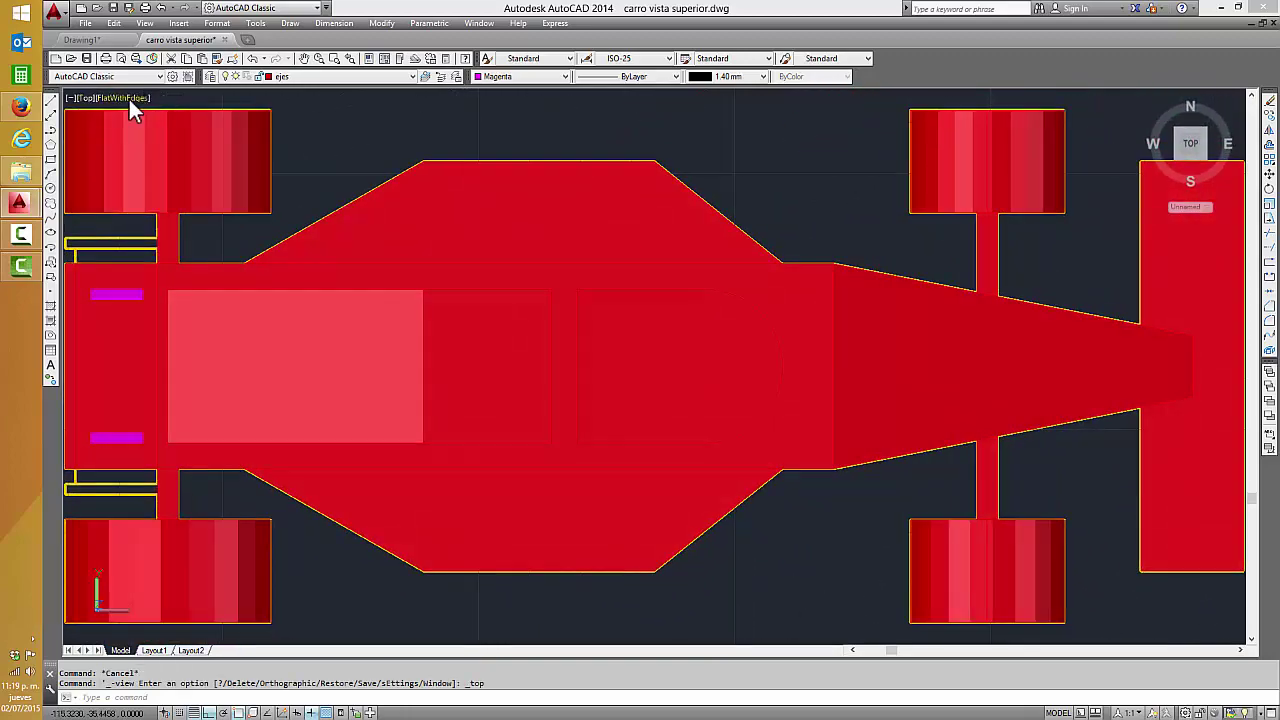
click(129, 99)
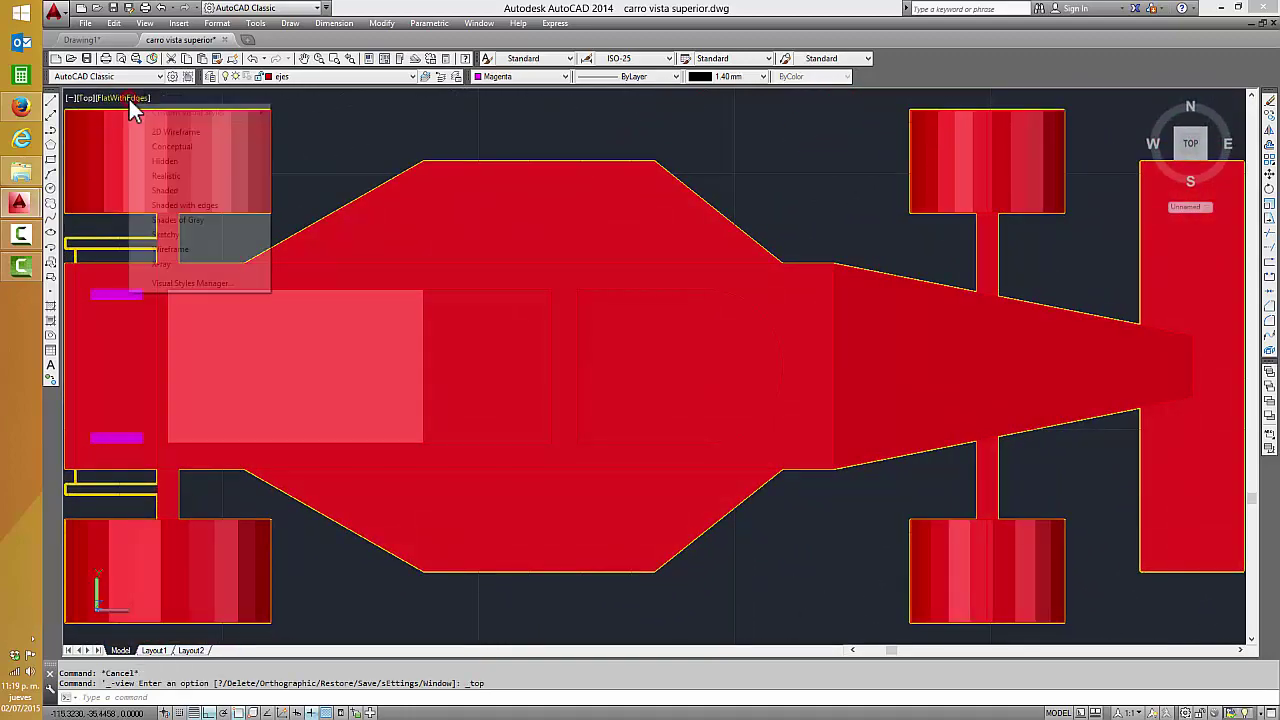
click(172, 132)
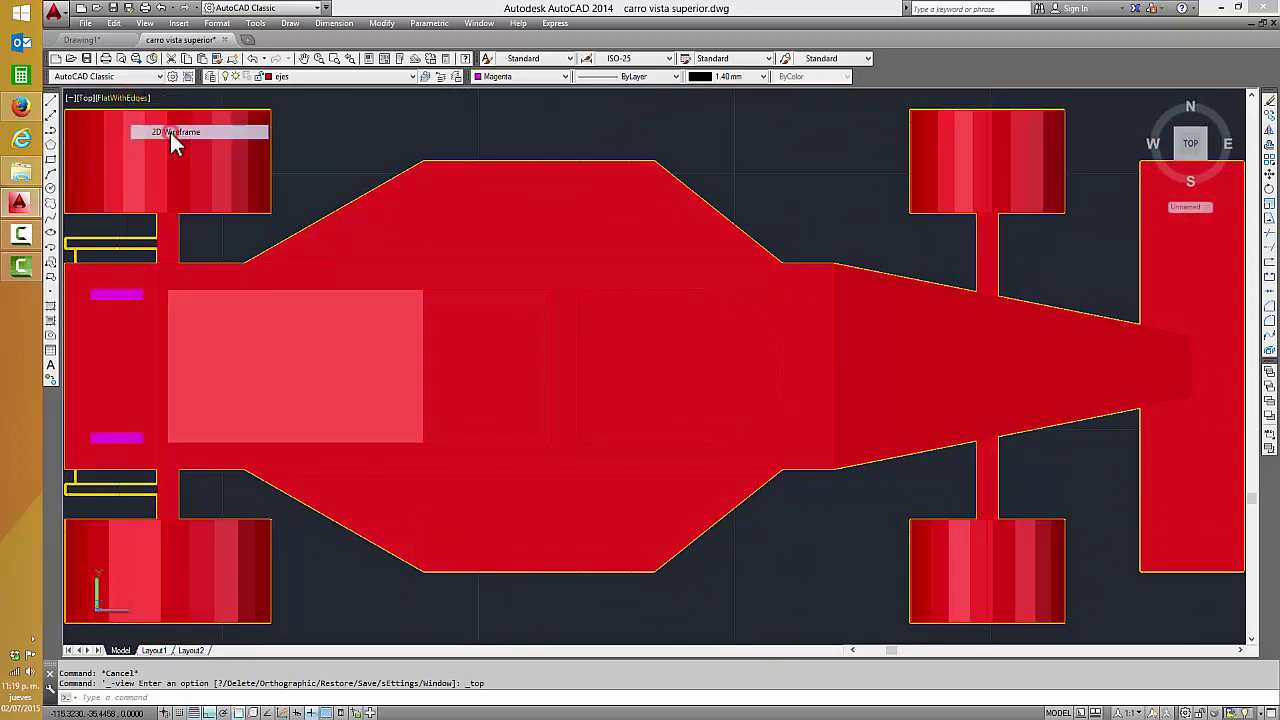
middle_drag(171, 337, 471, 339)
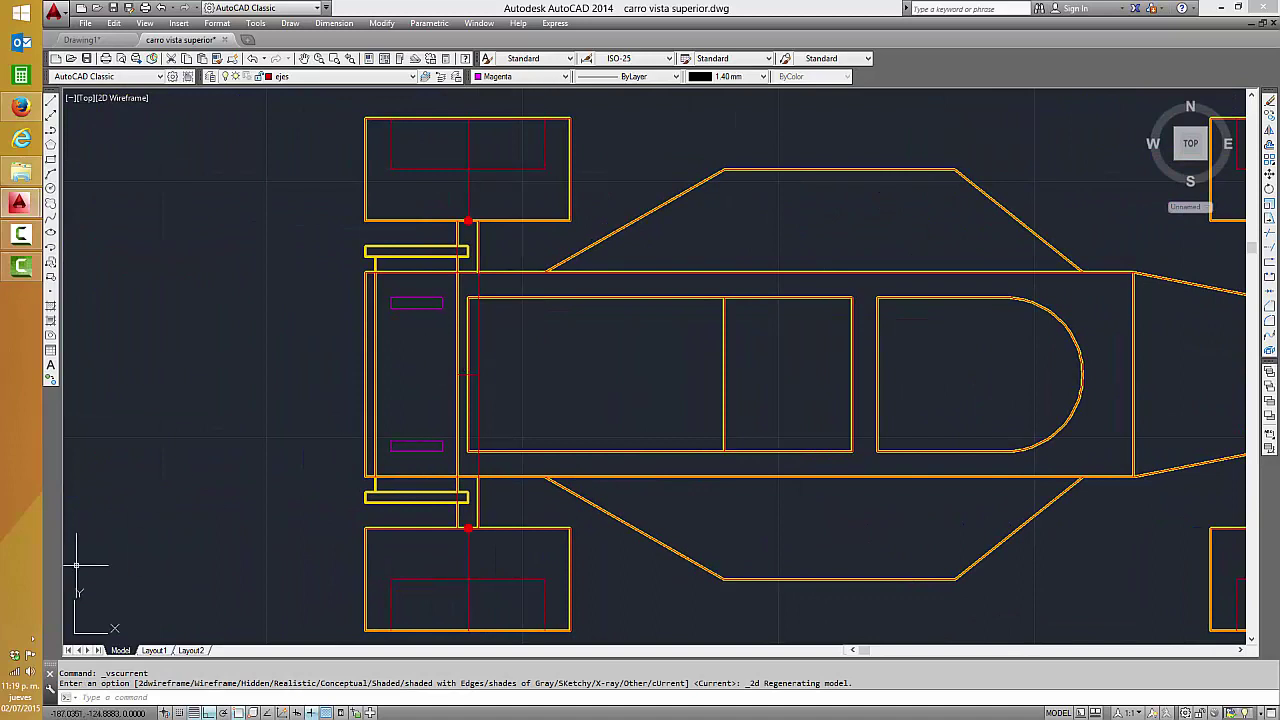
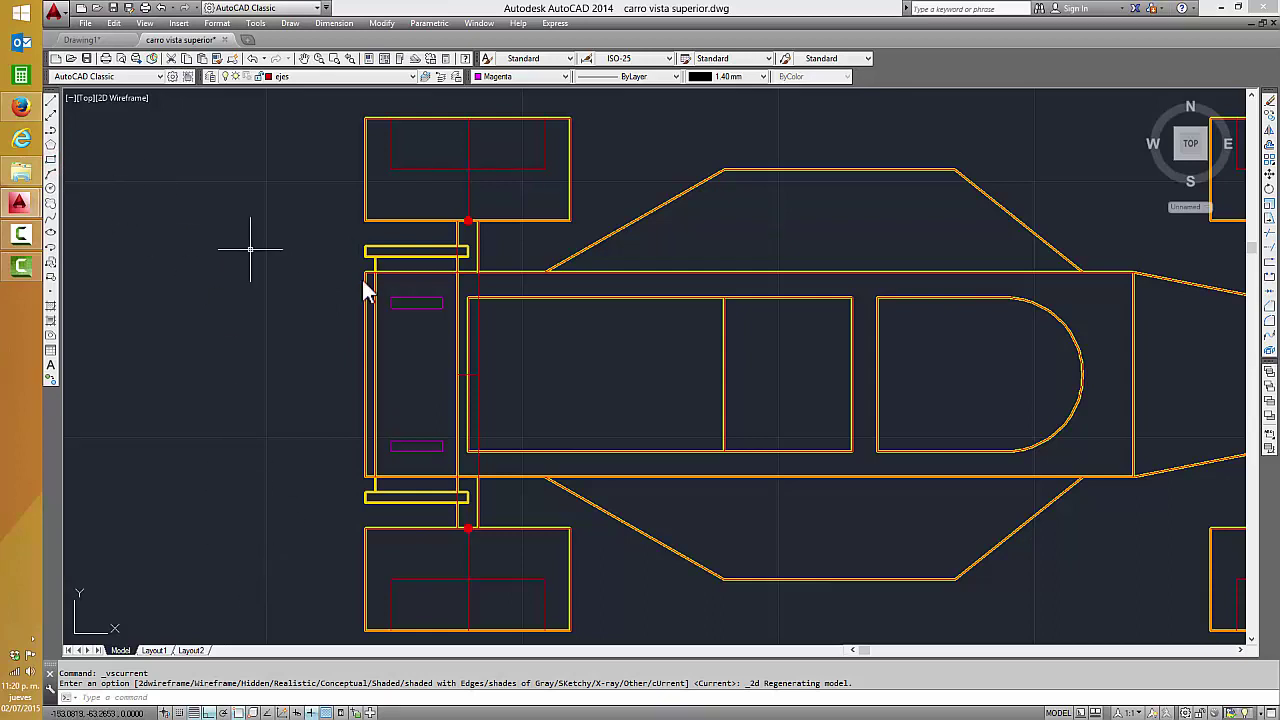
- Draw a rectangle spanning from the upper front-wing strip to the lower one
click(51, 160)
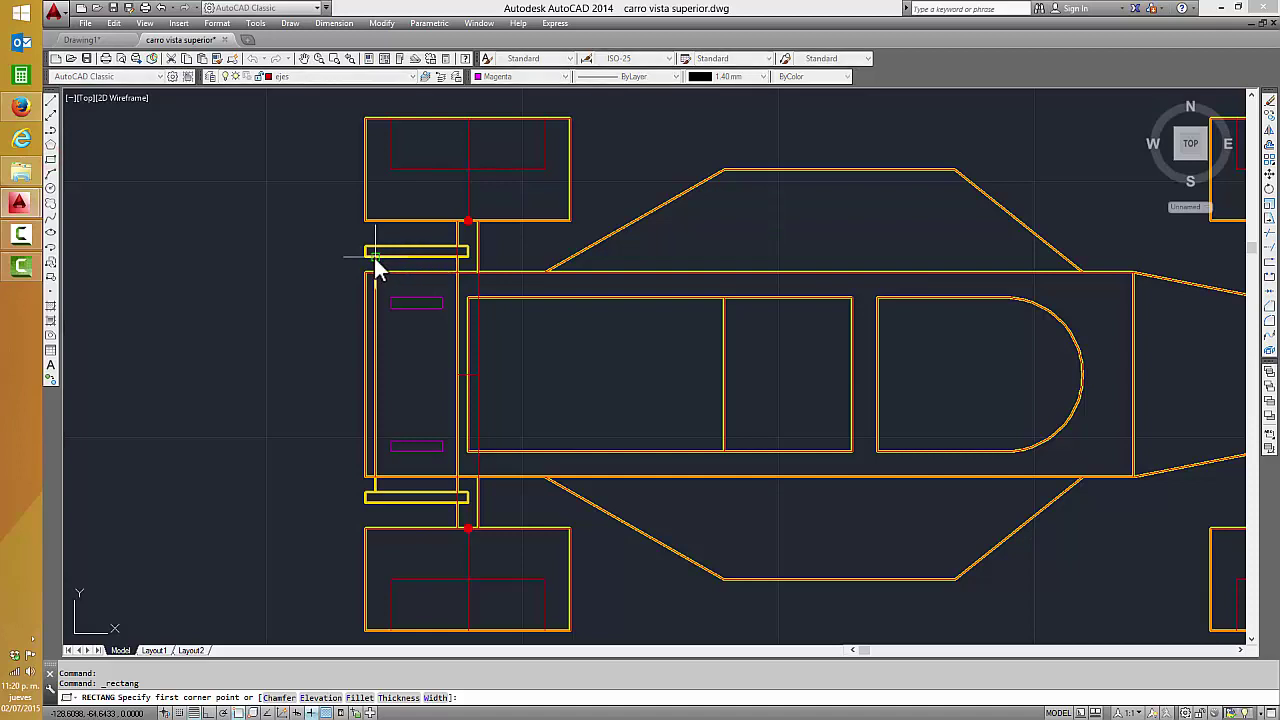
click(375, 256)
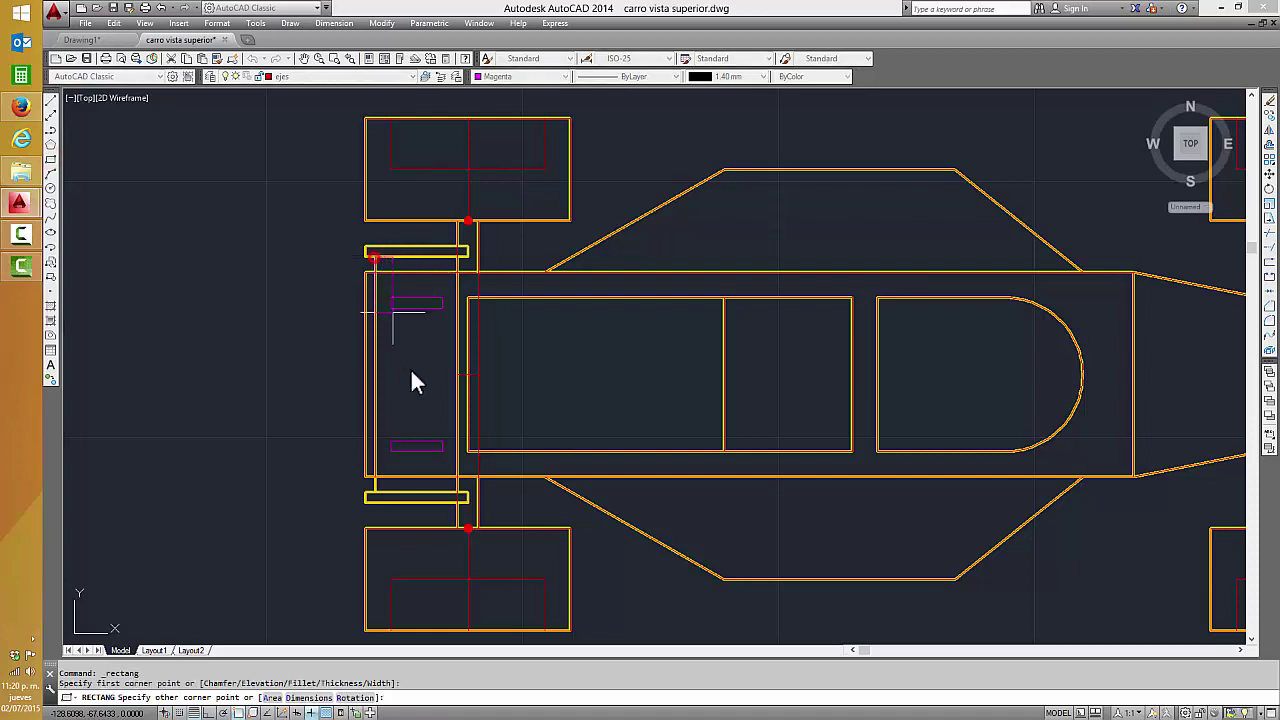
click(460, 494)
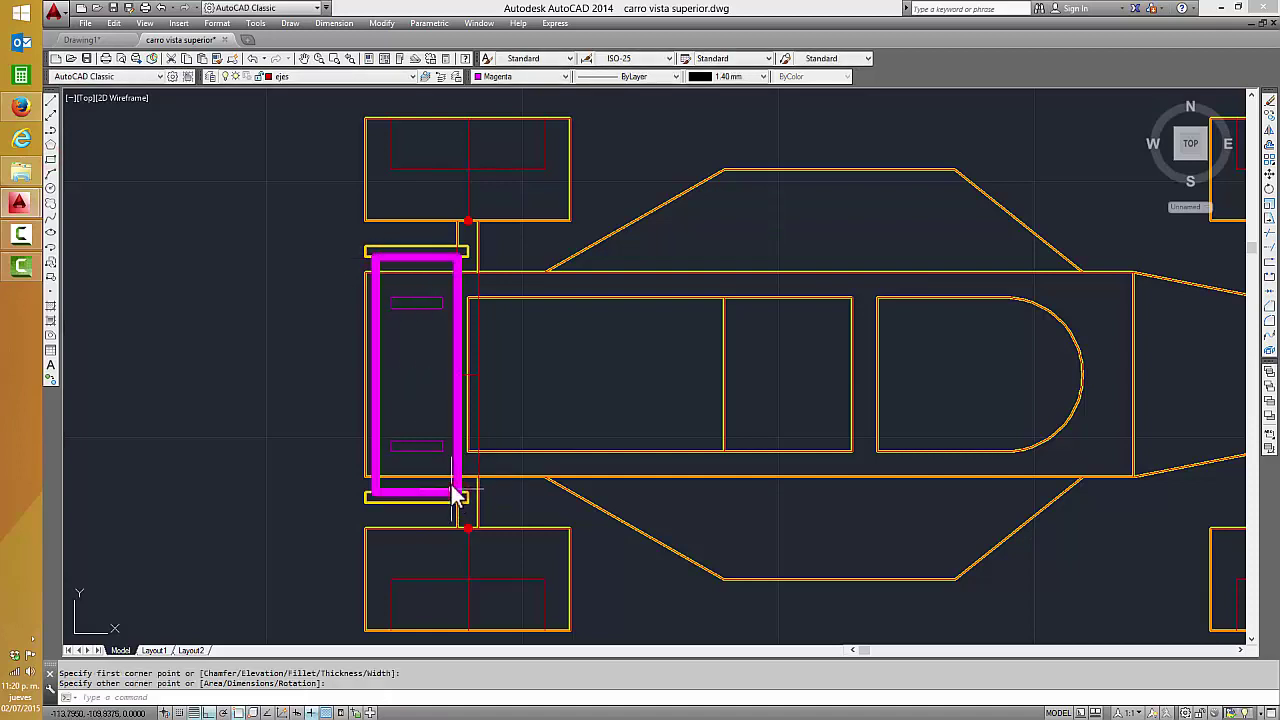
- In isometric view, extrude the magenta rectangle to a height of 2
click(1149, 100)
scroll(490, 547, up, 4)
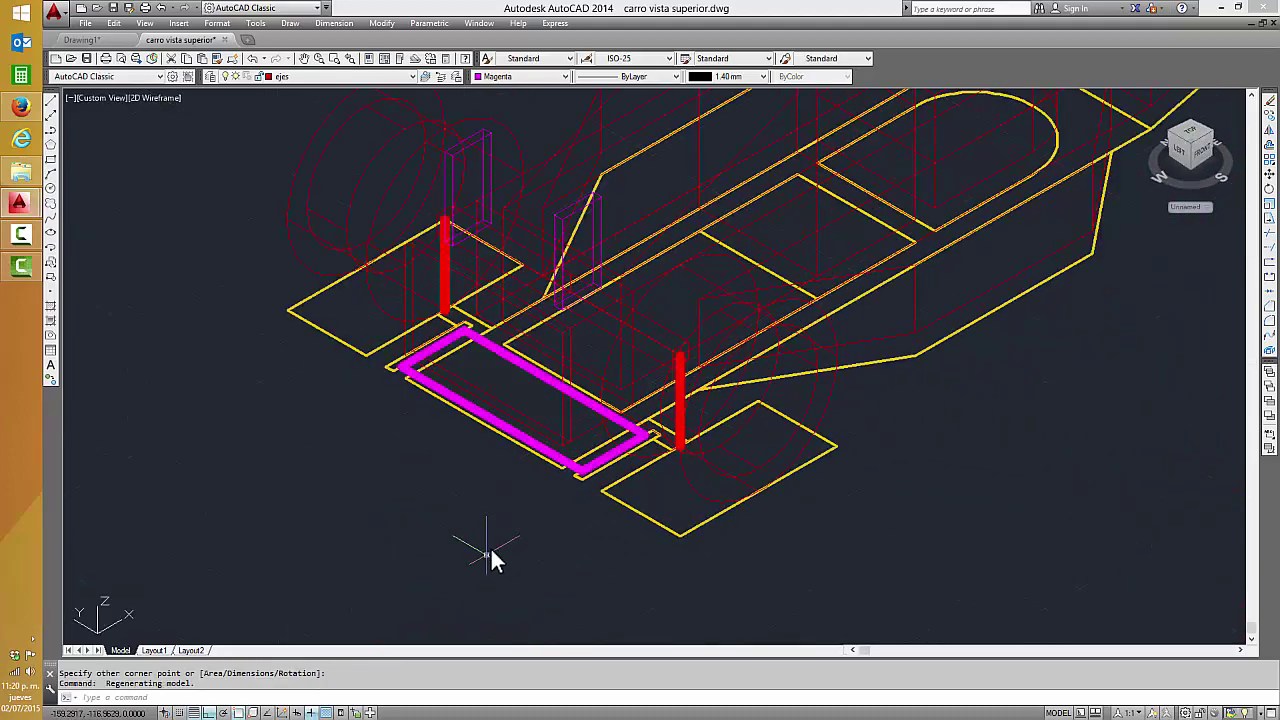
scroll(684, 415, up, 4)
middle_drag(698, 386, 678, 538)
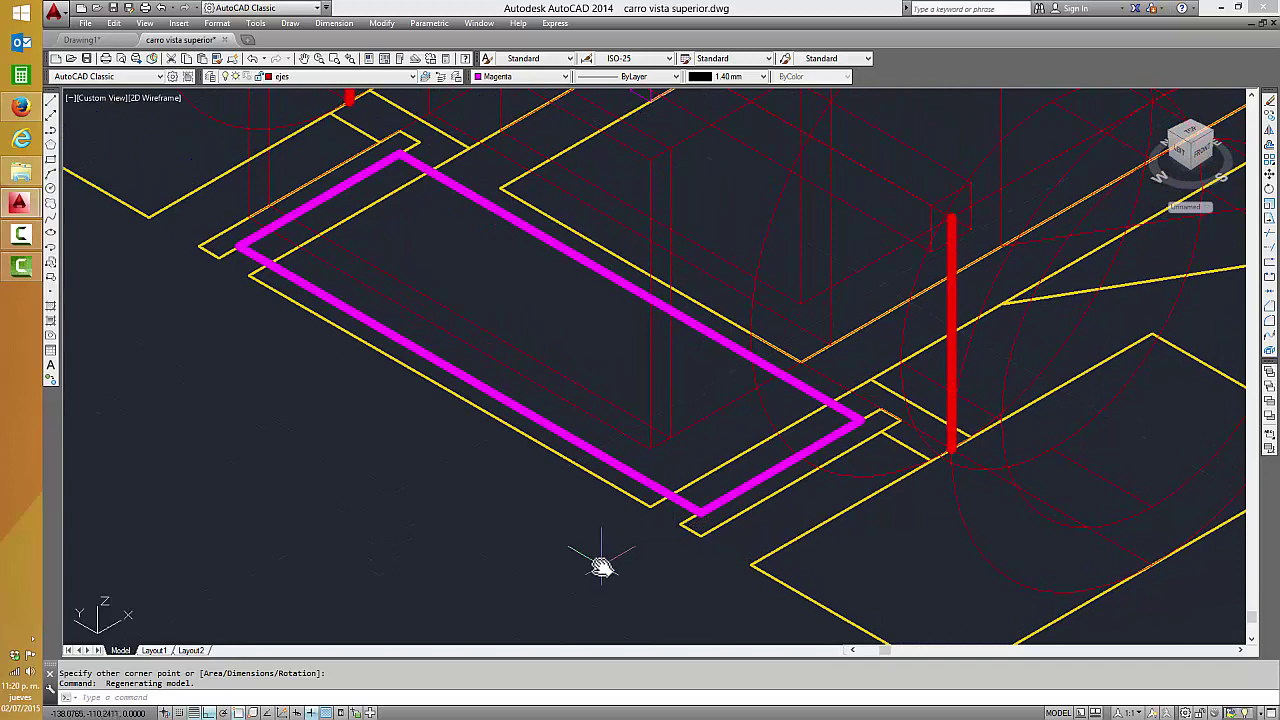
key(Escape)
text(EXTRUDE)
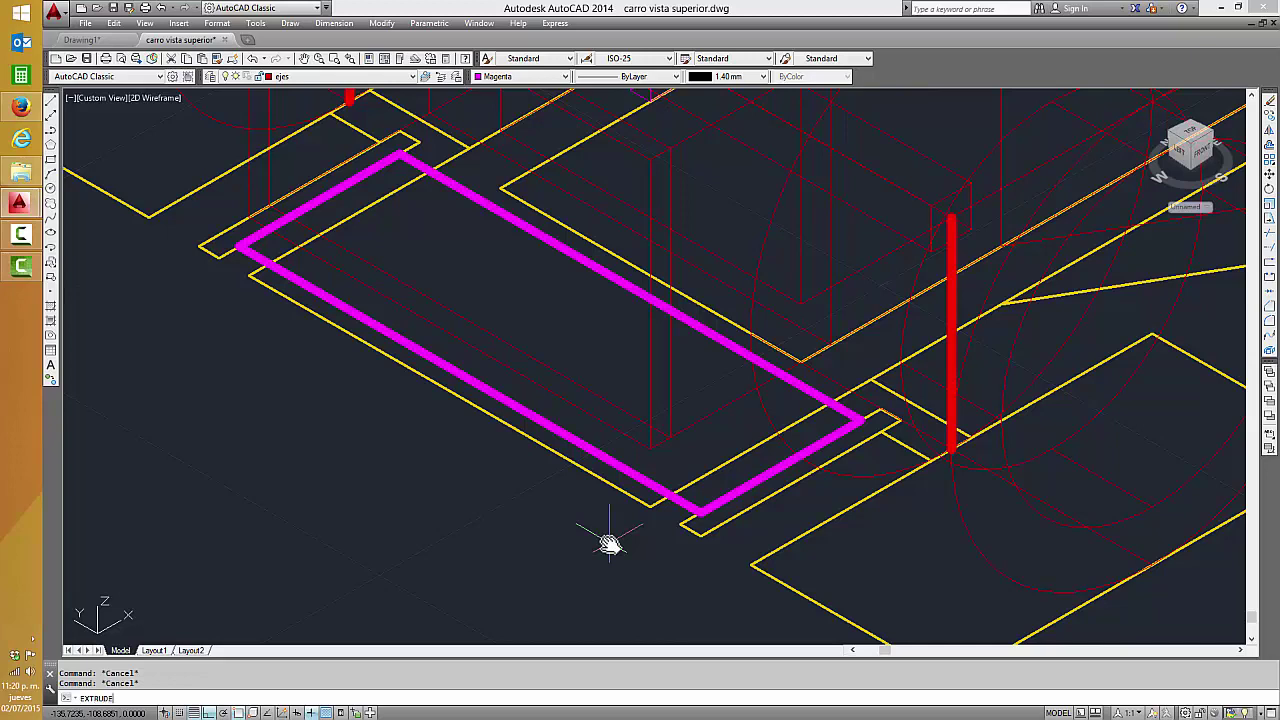
key(Return)
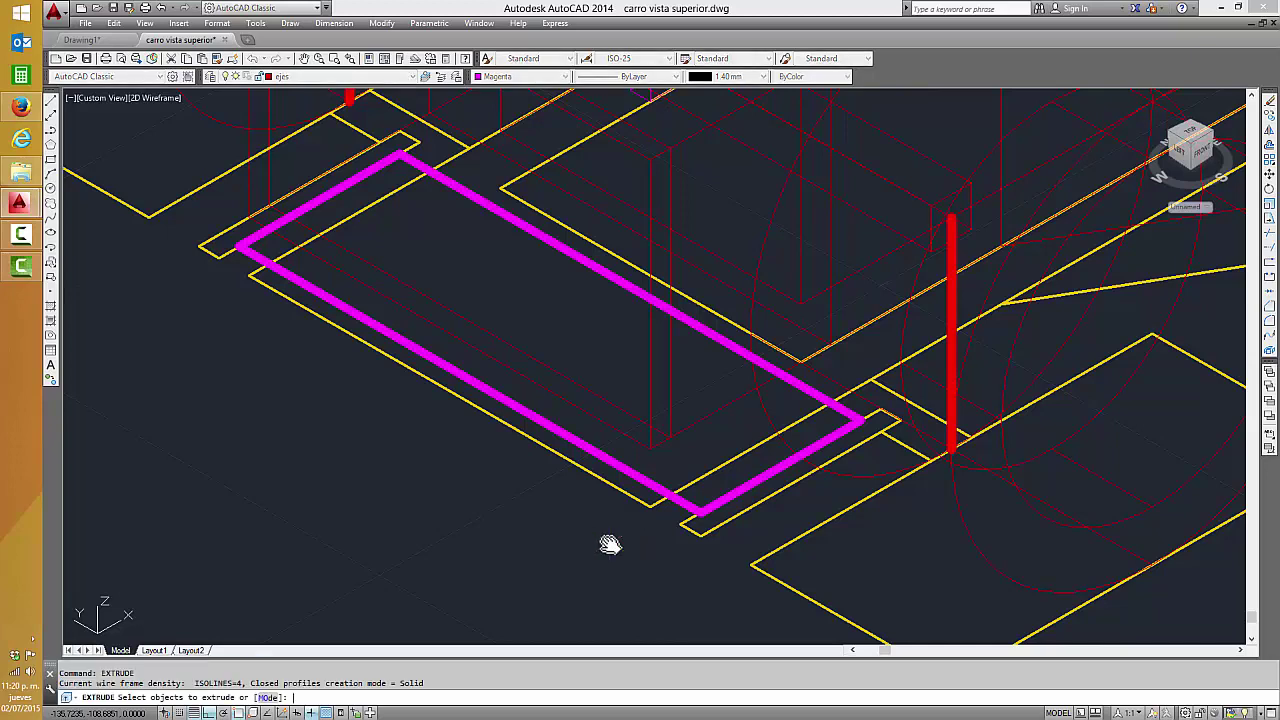
click(679, 505)
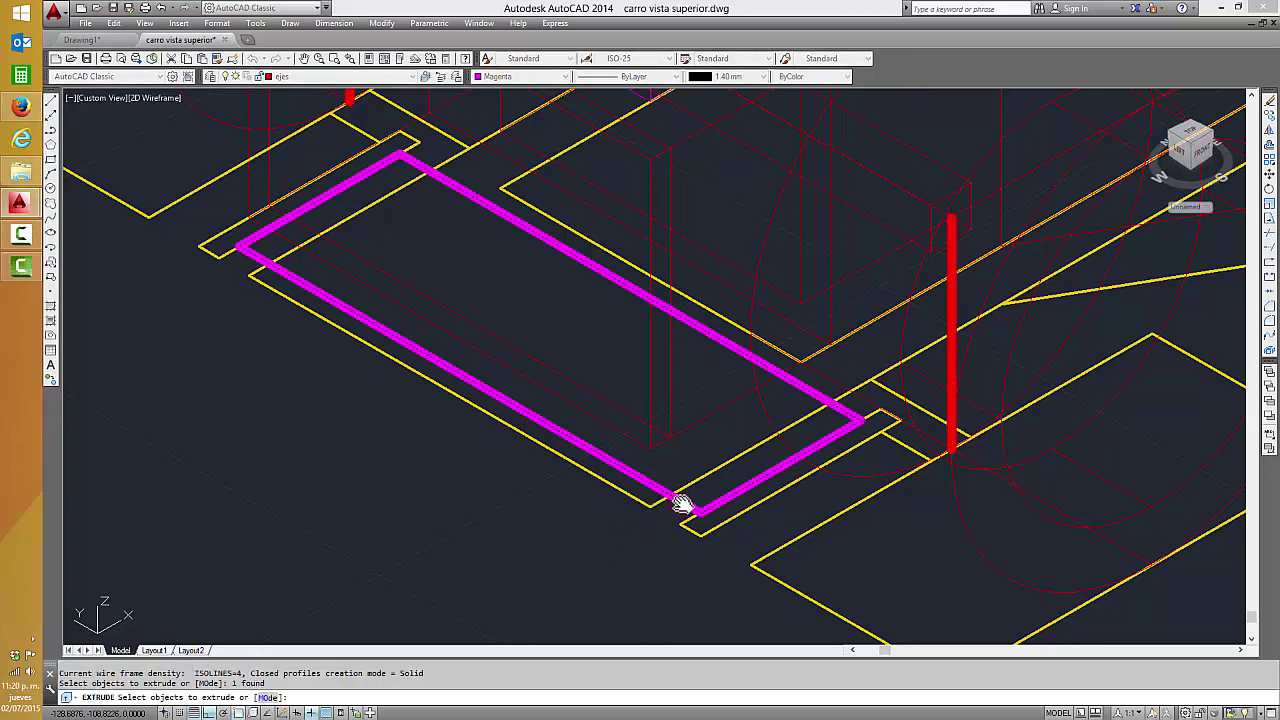
key(Return)
text(2)
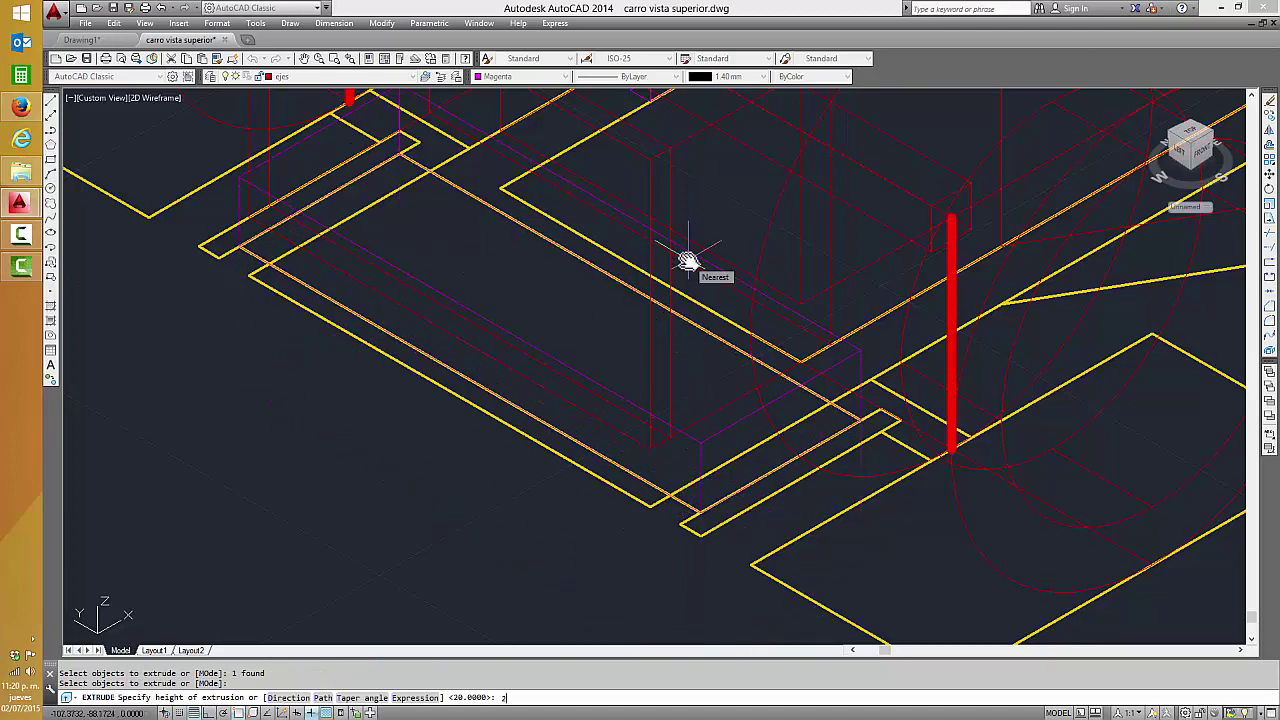
key(Return)
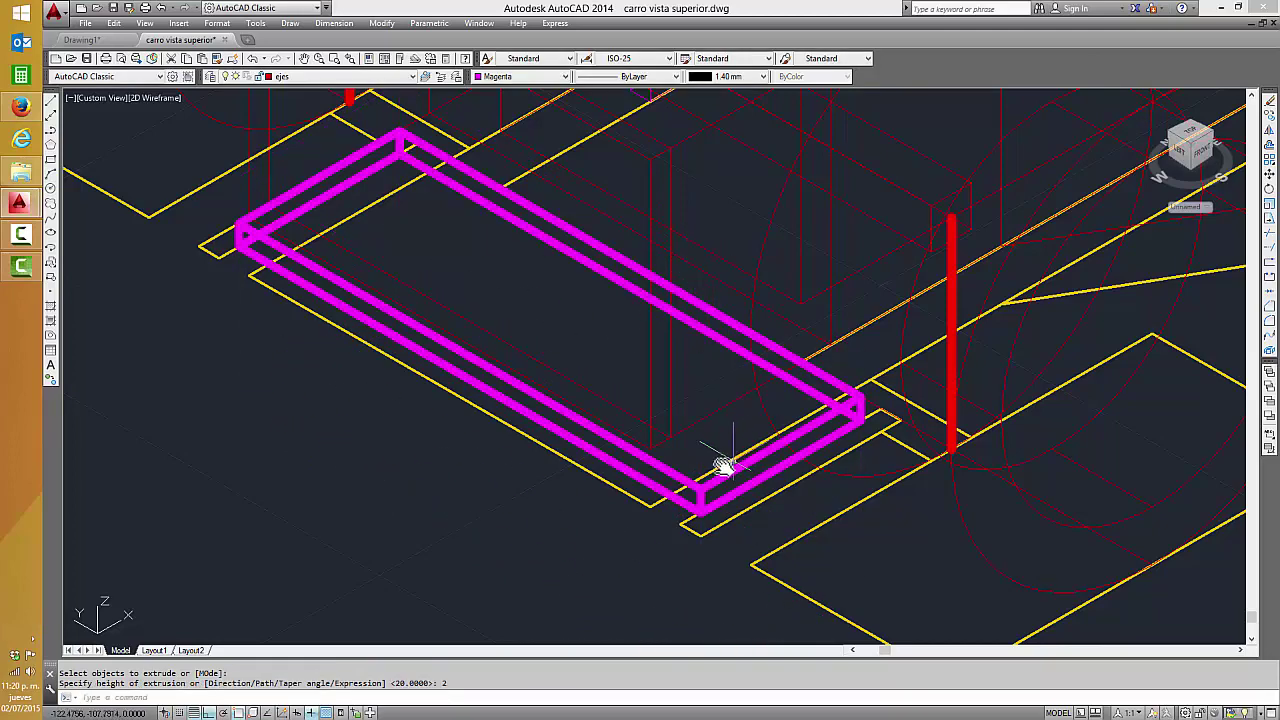
key(Escape)
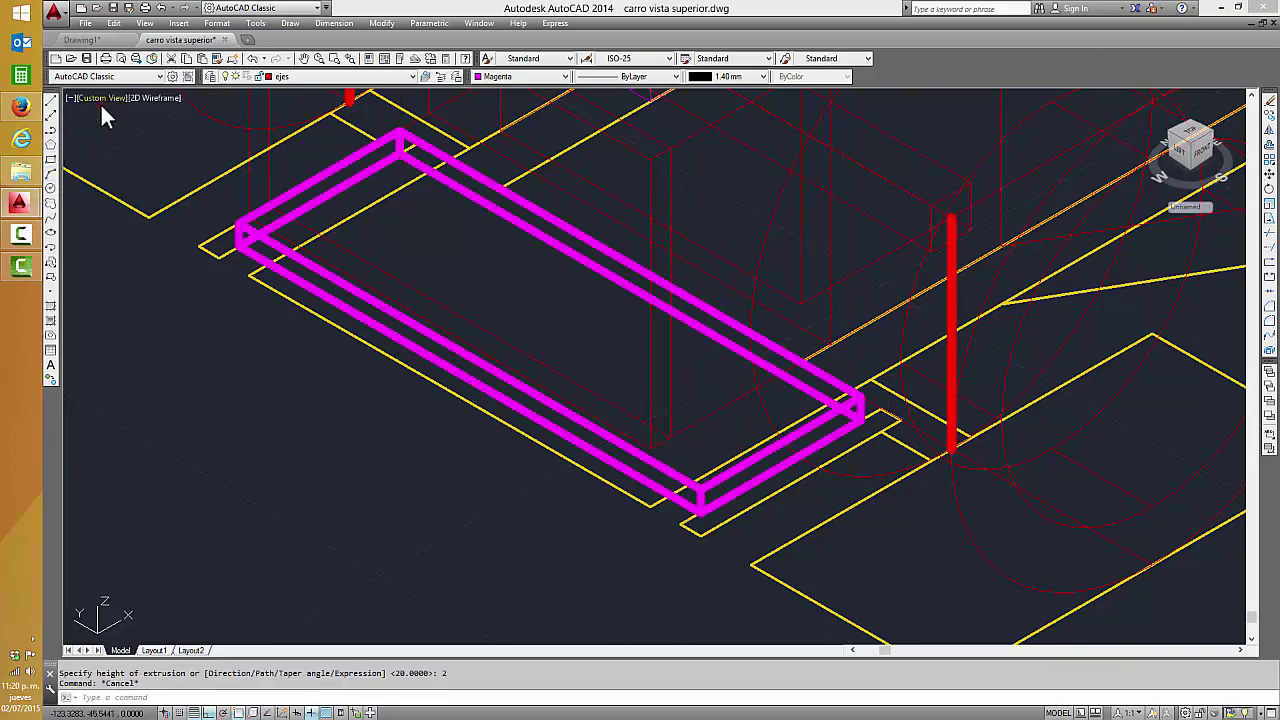
- Set the viewport to the Front view and pan to bring the magenta plate into view
click(101, 102)
click(133, 190)
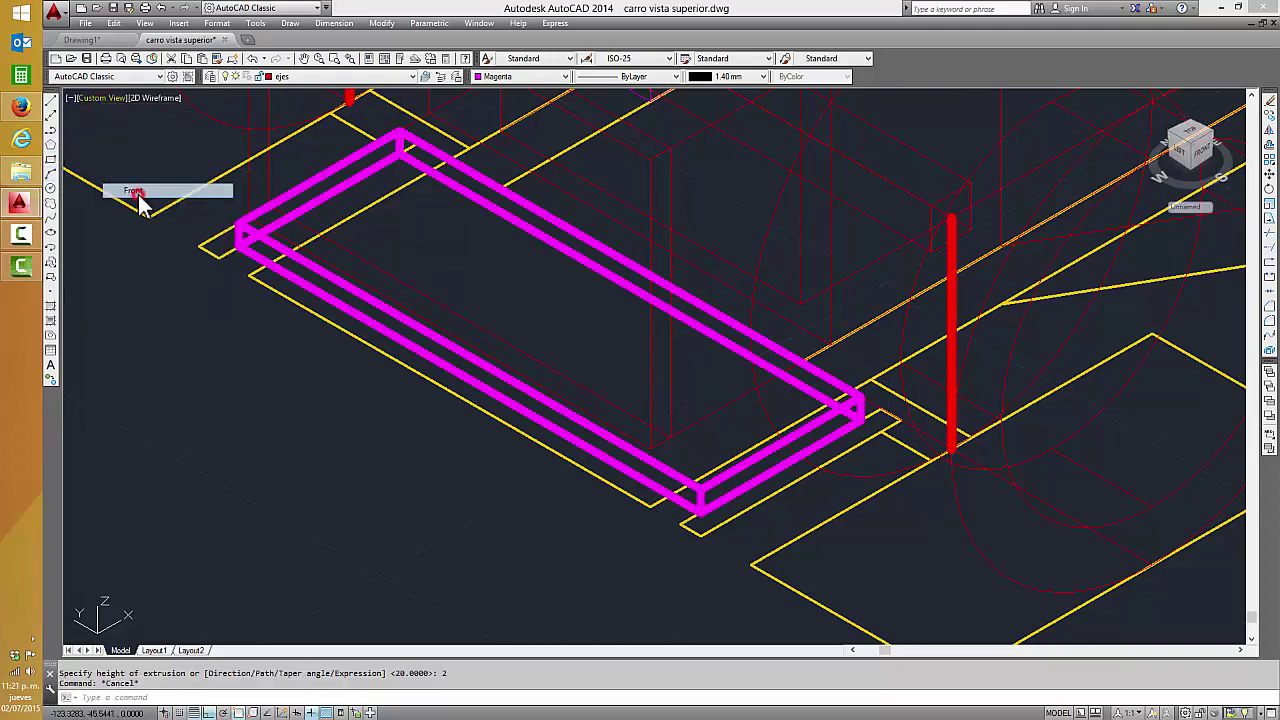
middle_drag(200, 480, 440, 482)
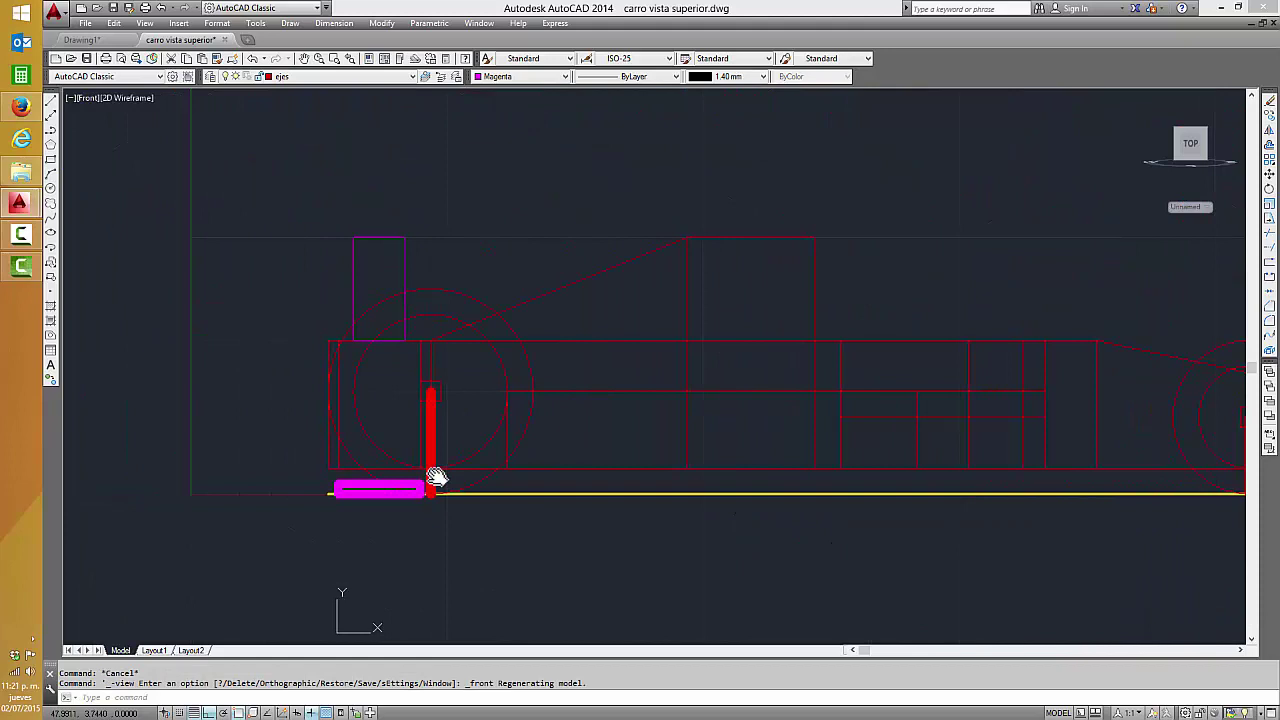
click(369, 497)
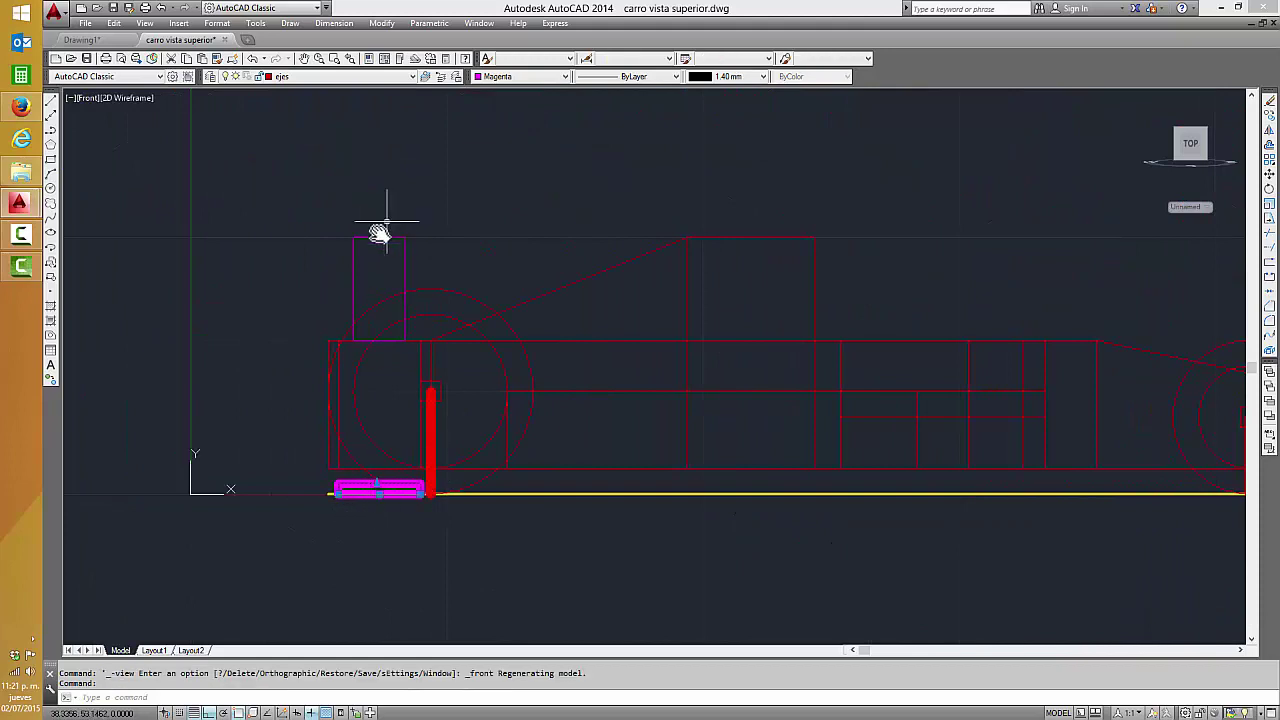
click(339, 232)
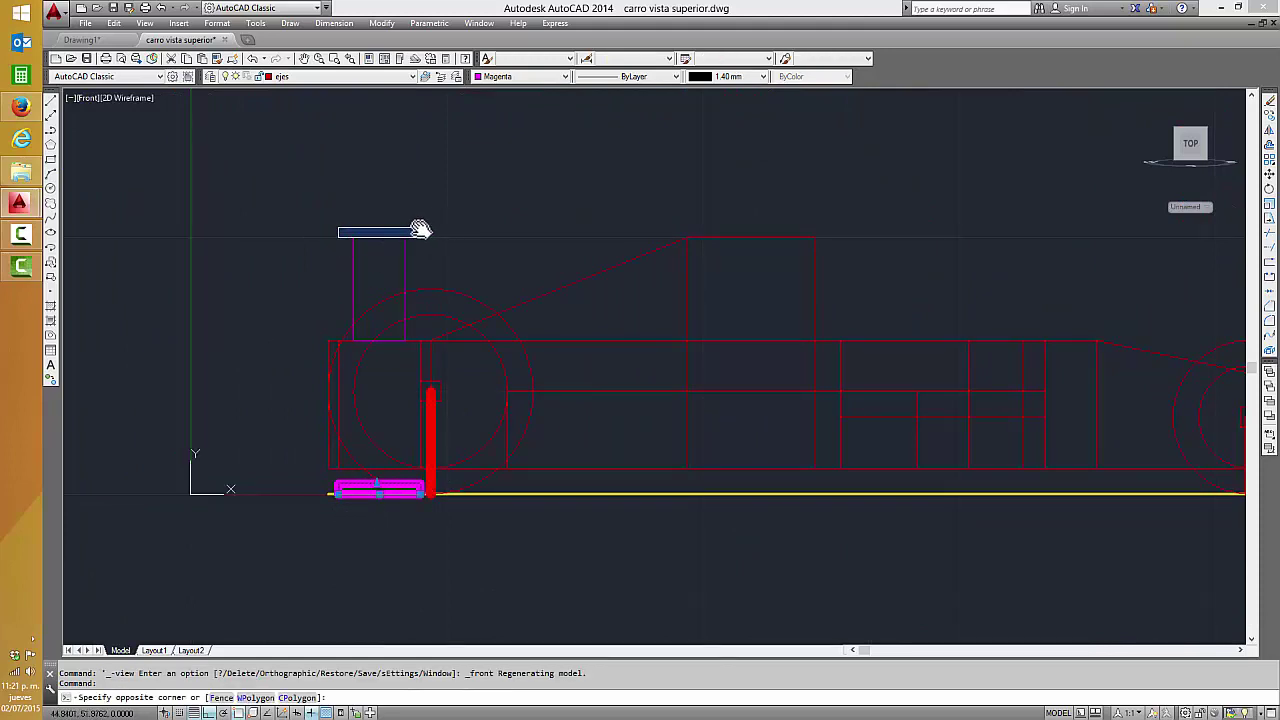
key(Escape)
key(Escape)
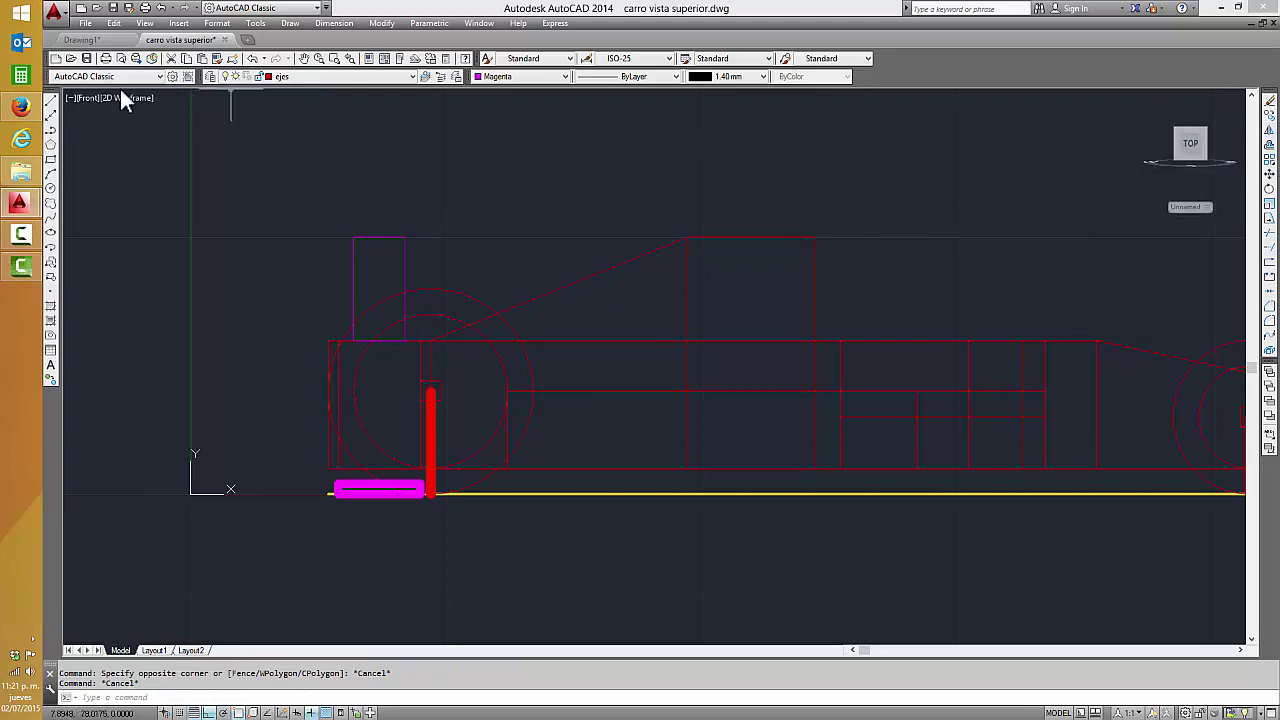
click(90, 97)
click(126, 190)
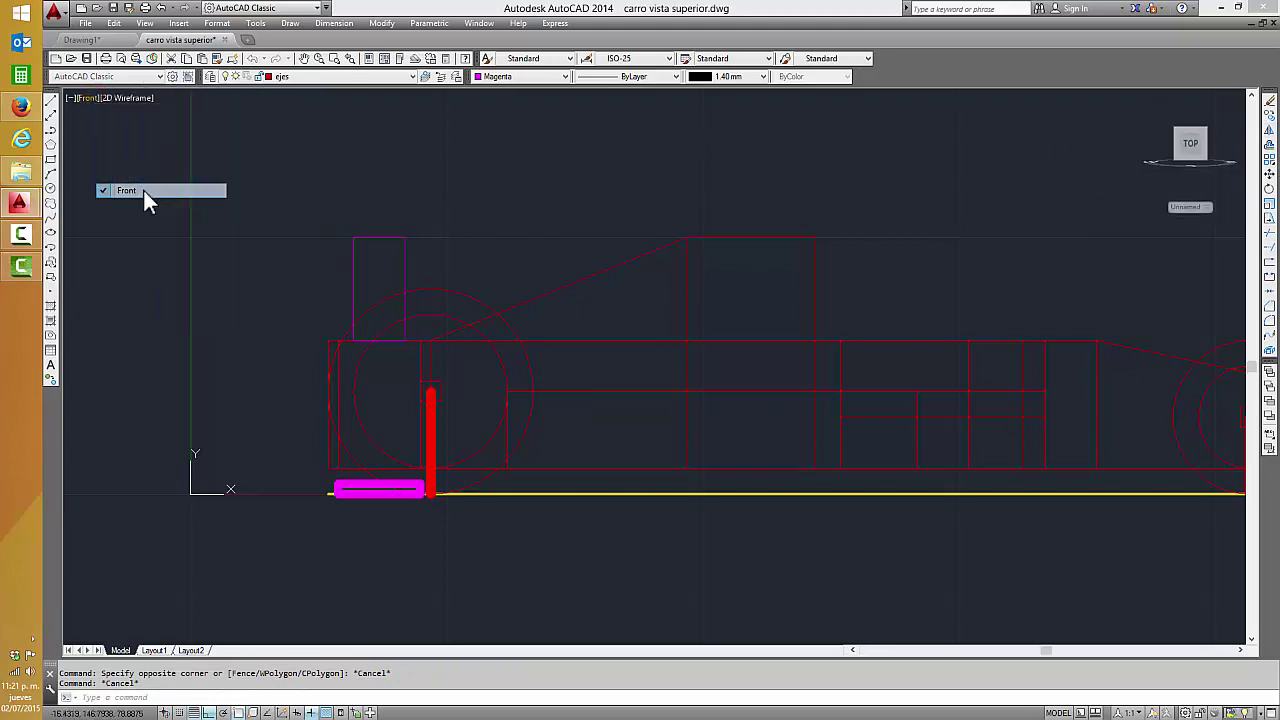
middle_drag(720, 497, 933, 460)
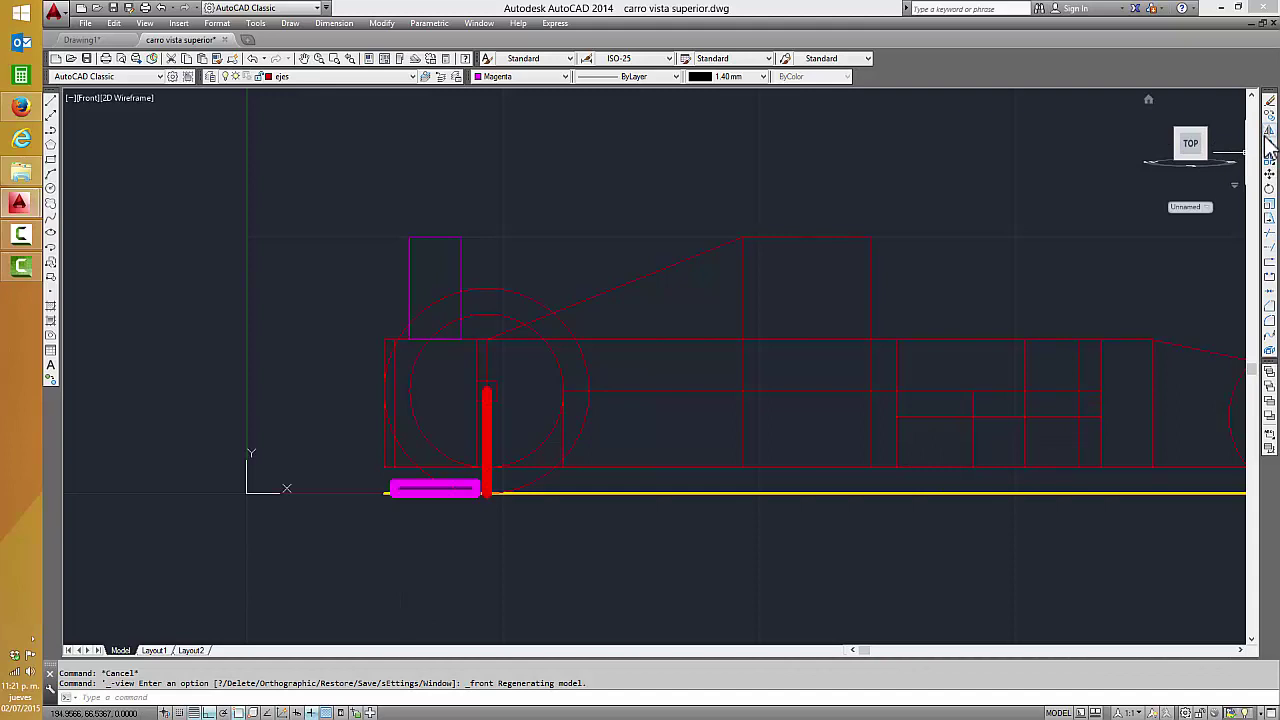
- Move the magenta plate up onto the top of the magenta upright
click(1269, 173)
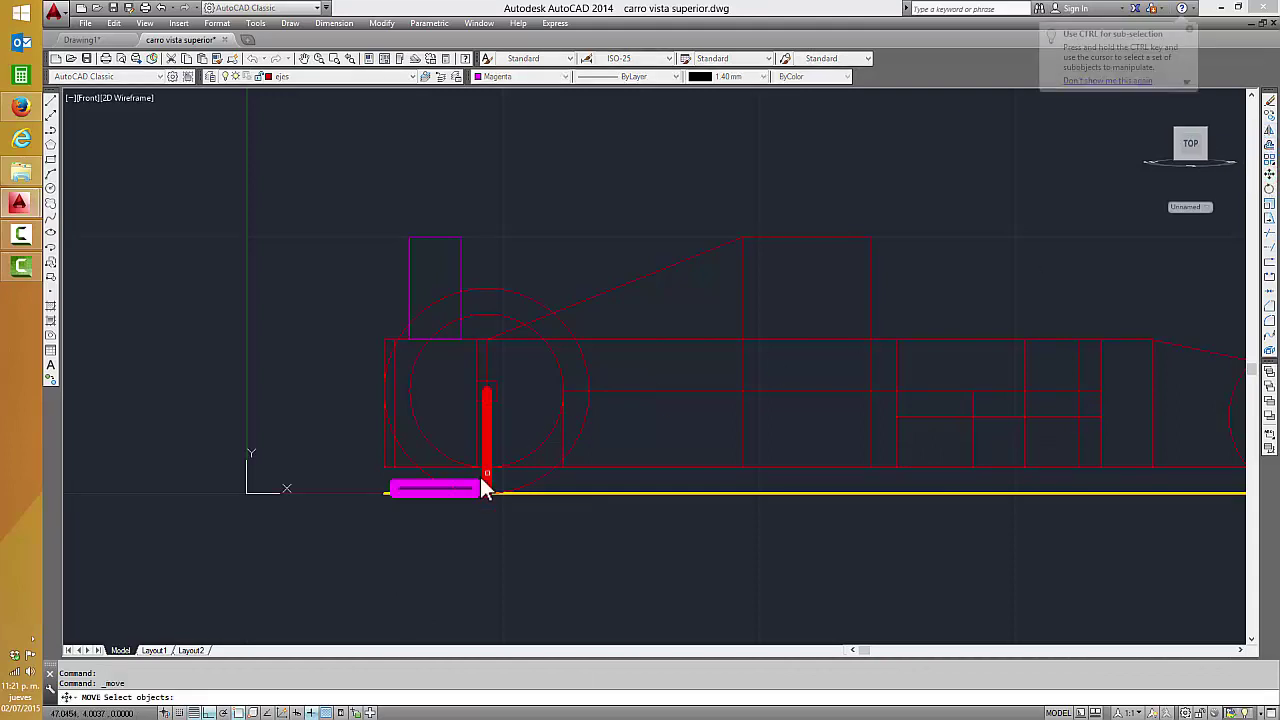
click(400, 483)
key(Return)
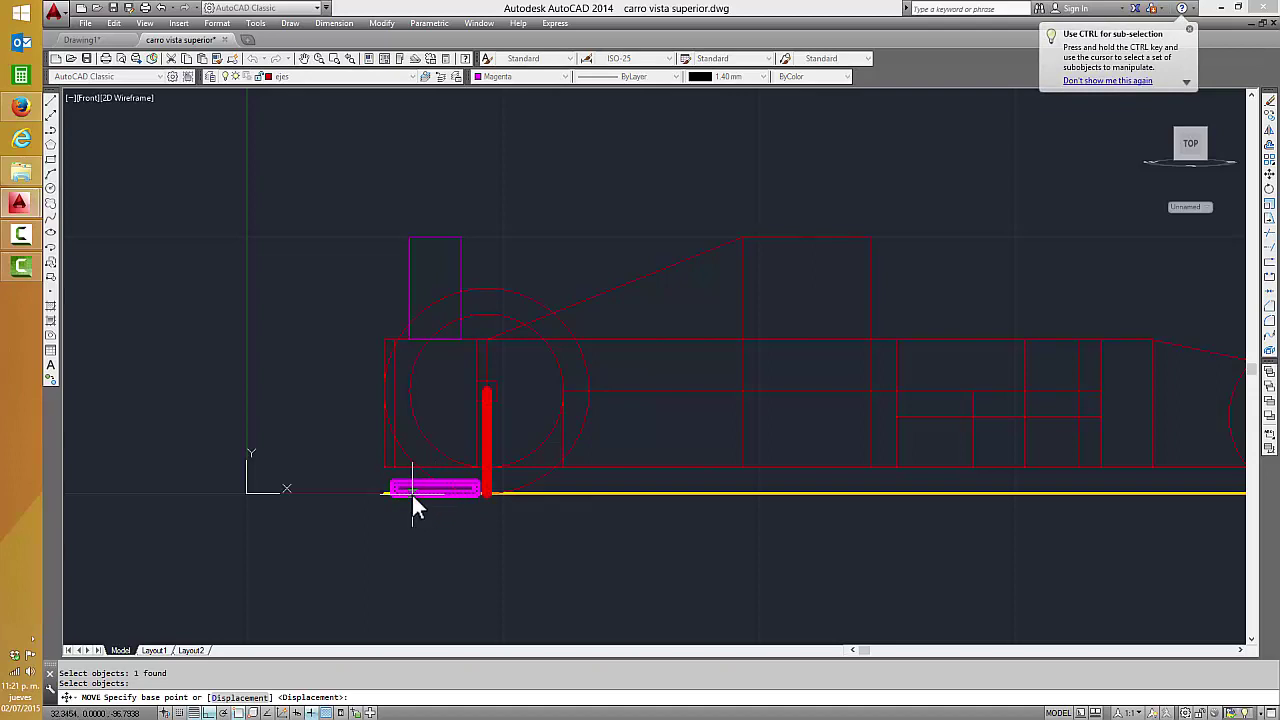
click(415, 491)
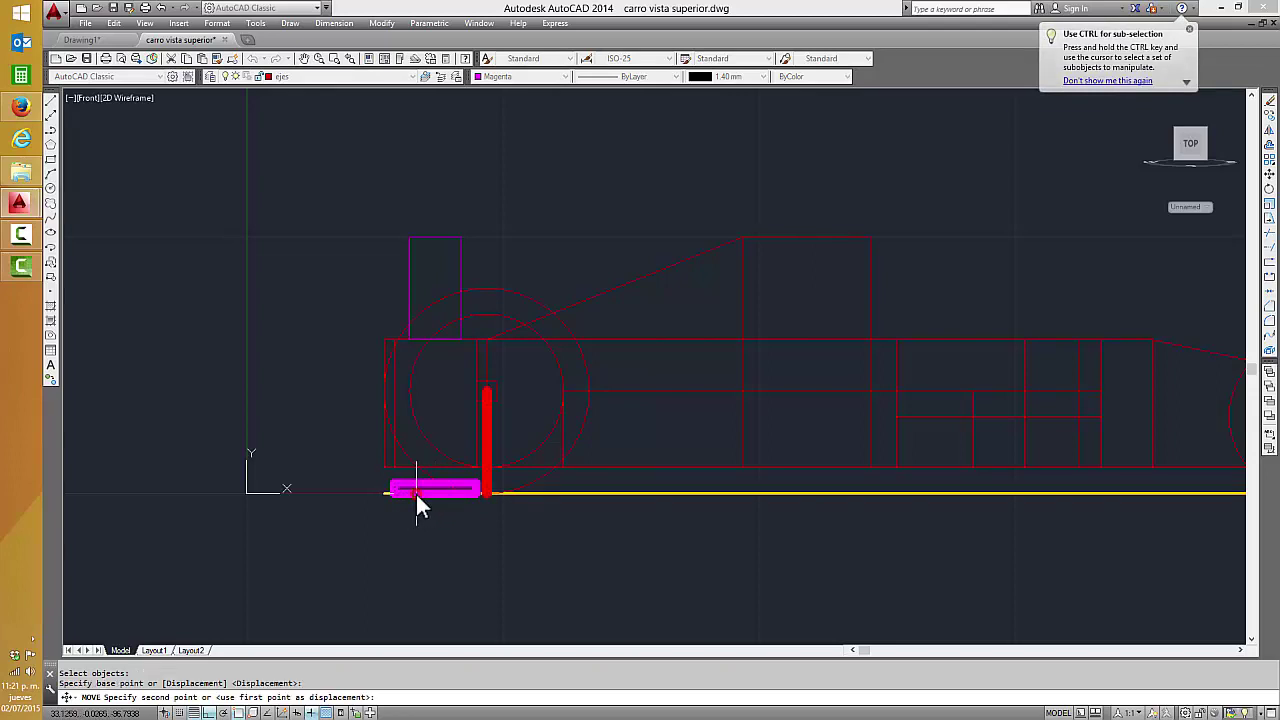
click(416, 236)
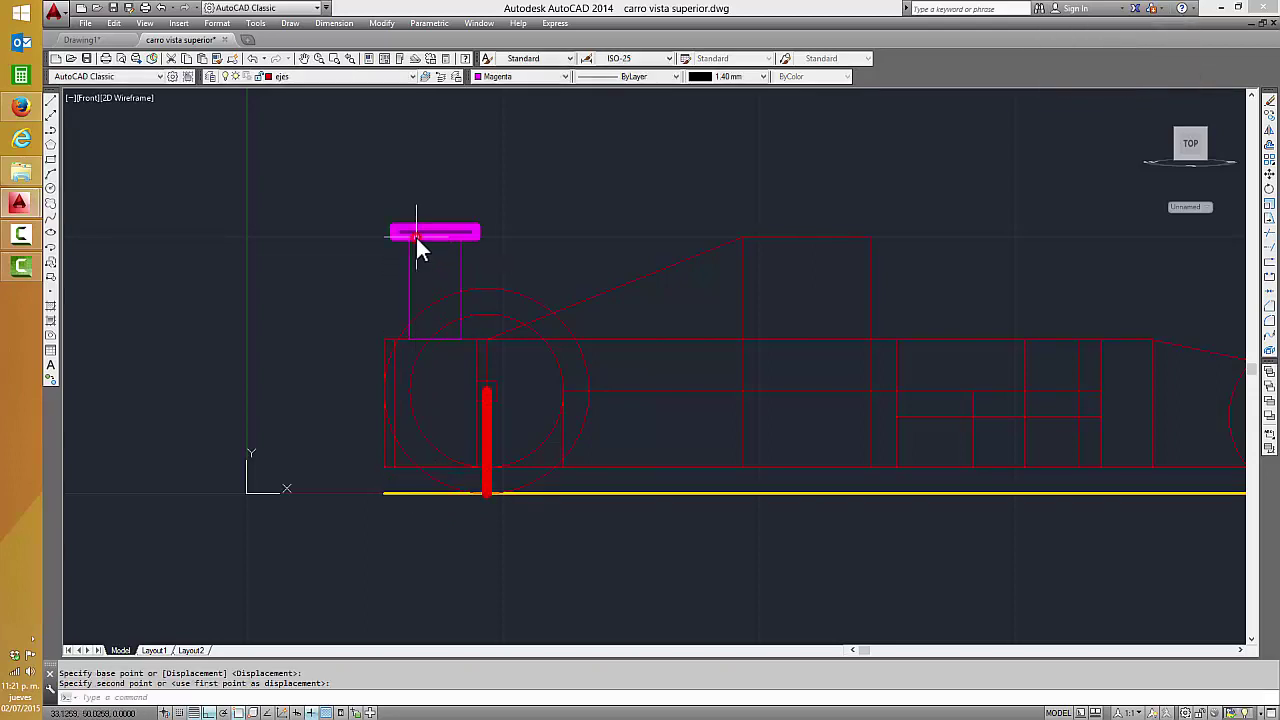
key(Escape)
- Return to the isometric home view, then undo the zoom, view change and plate move
click(1149, 100)
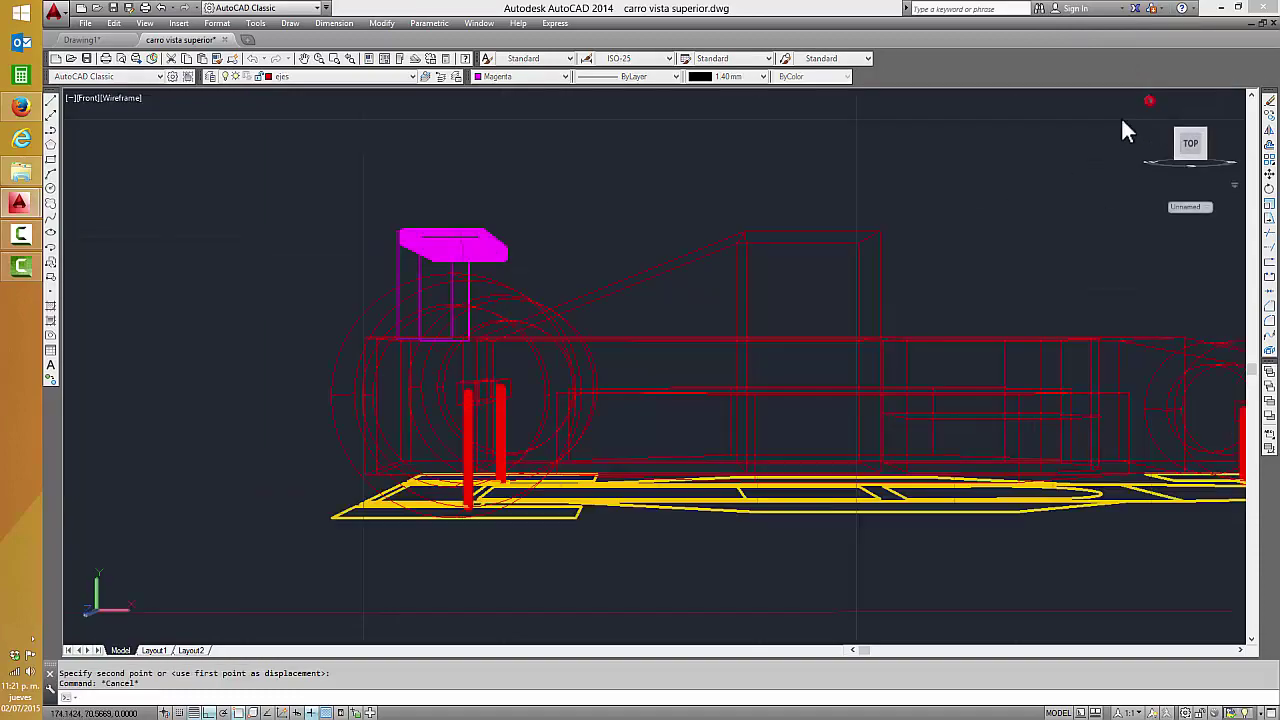
scroll(450, 420, up, 2)
scroll(530, 400, up, 3)
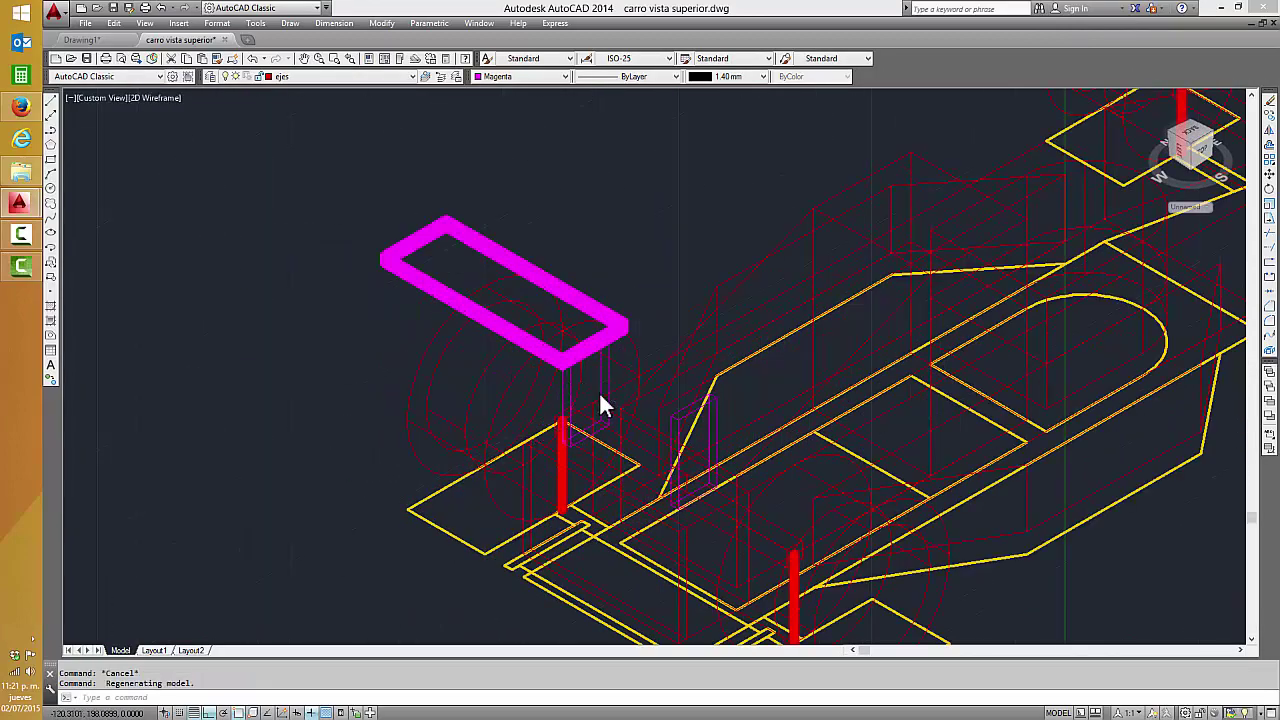
scroll(599, 395, up, 3)
scroll(599, 395, down, 2)
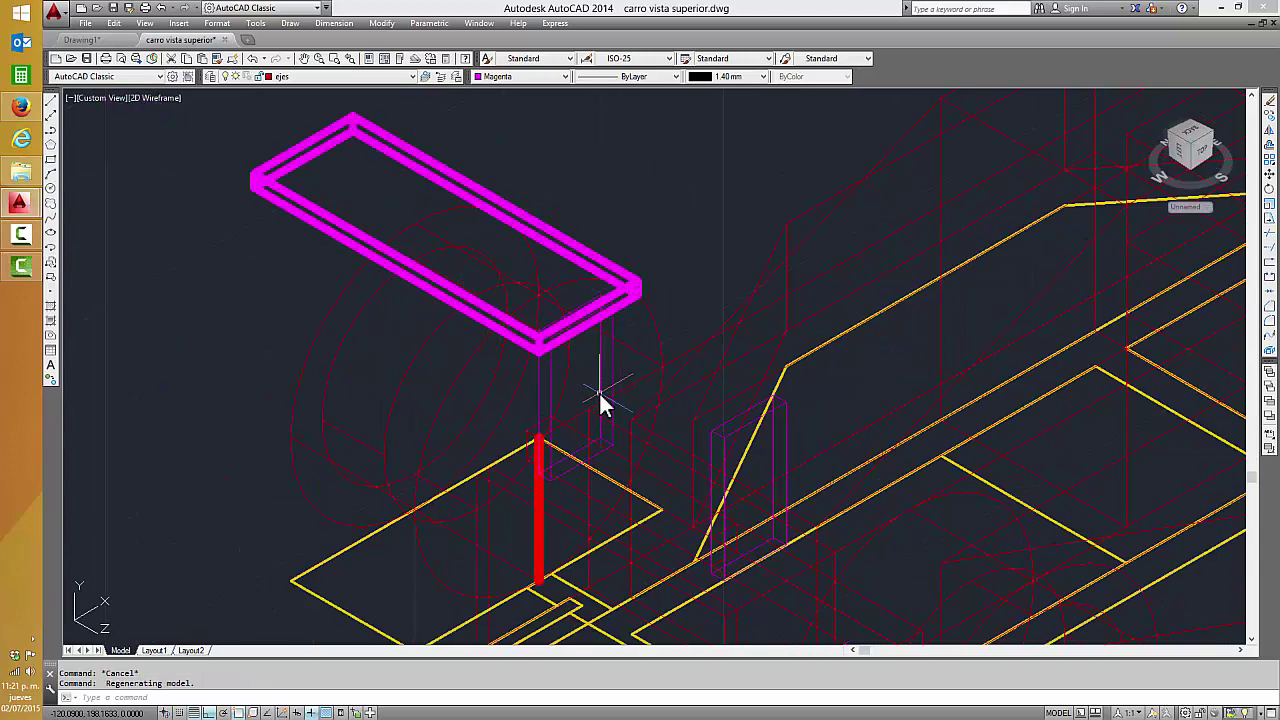
text(u)
key(Return)
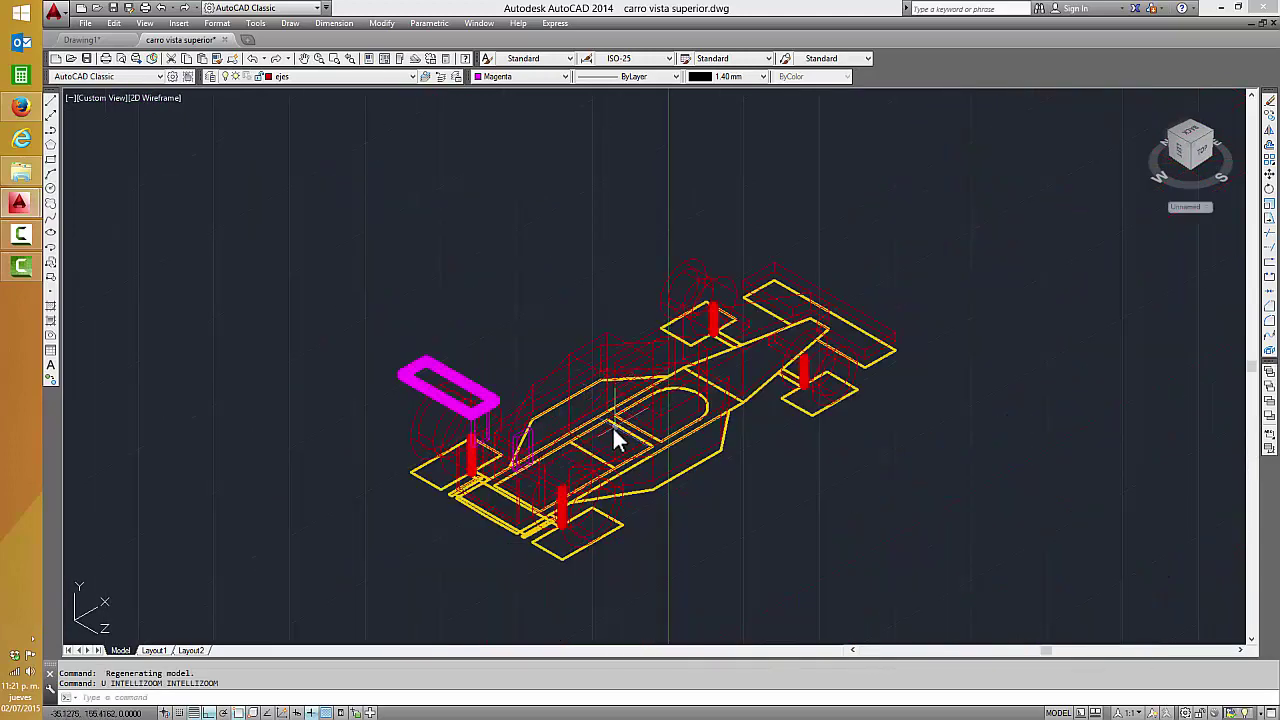
key(Return)
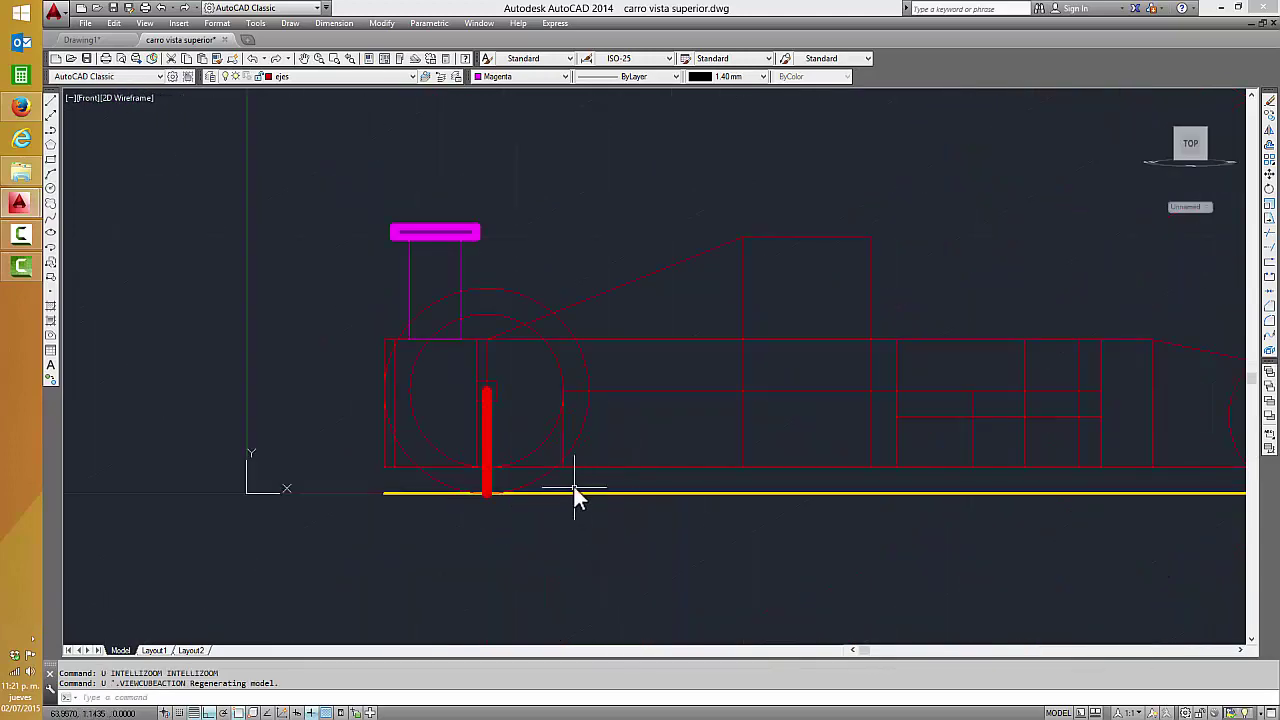
key(Return)
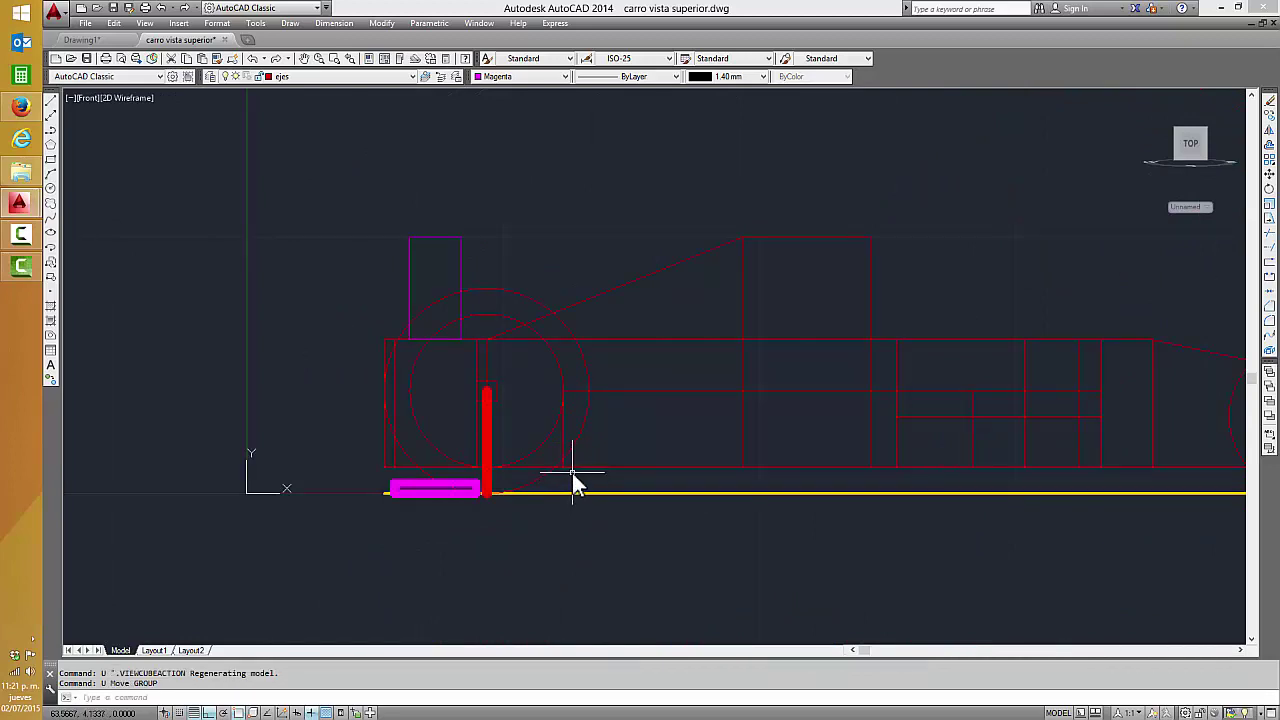
mouse_move(1190, 145)
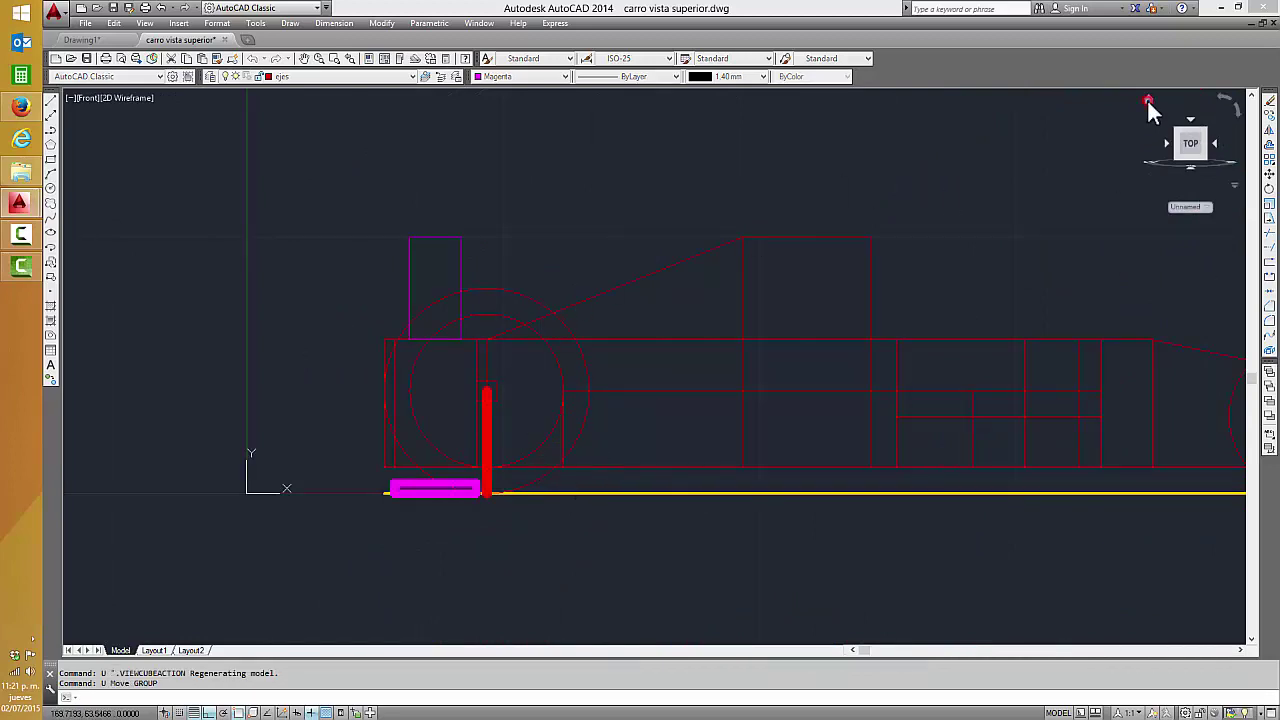
- Switch to the southwest isometric view and frame the magenta frame near the uprights
click(1148, 100)
scroll(507, 460, up, 2)
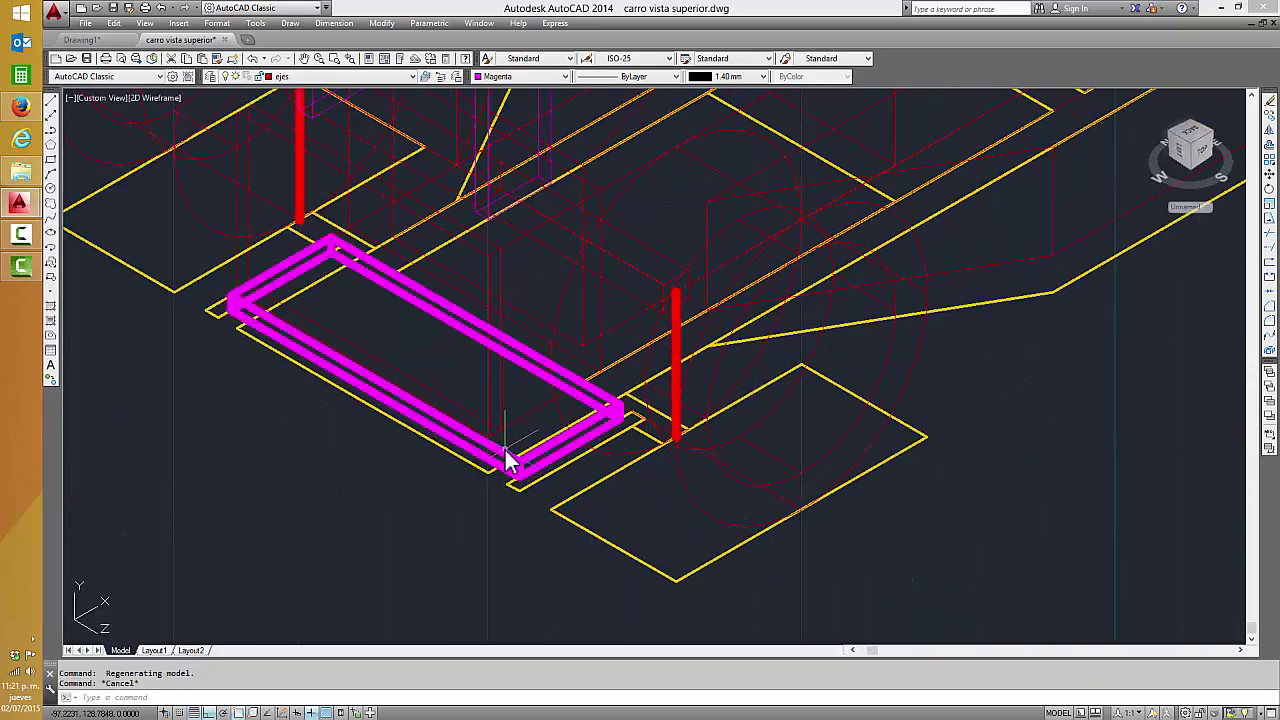
scroll(507, 462, up, 2)
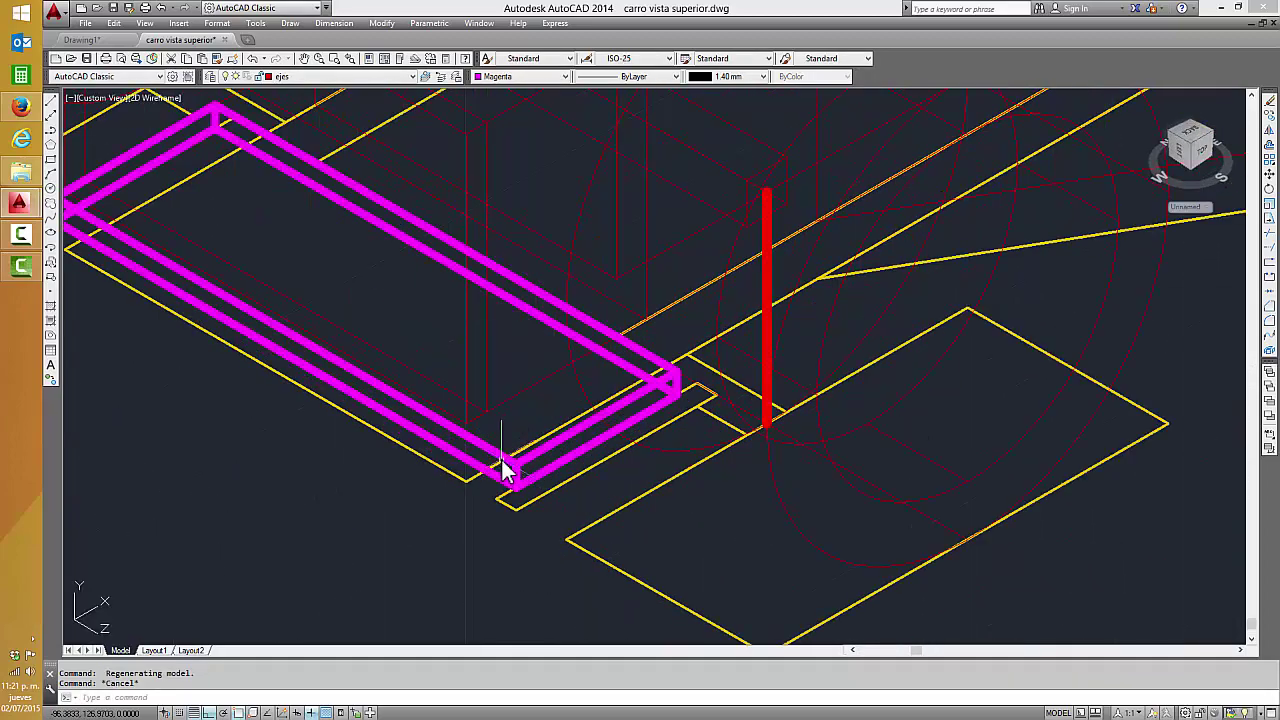
right_click(505, 475)
key(Escape)
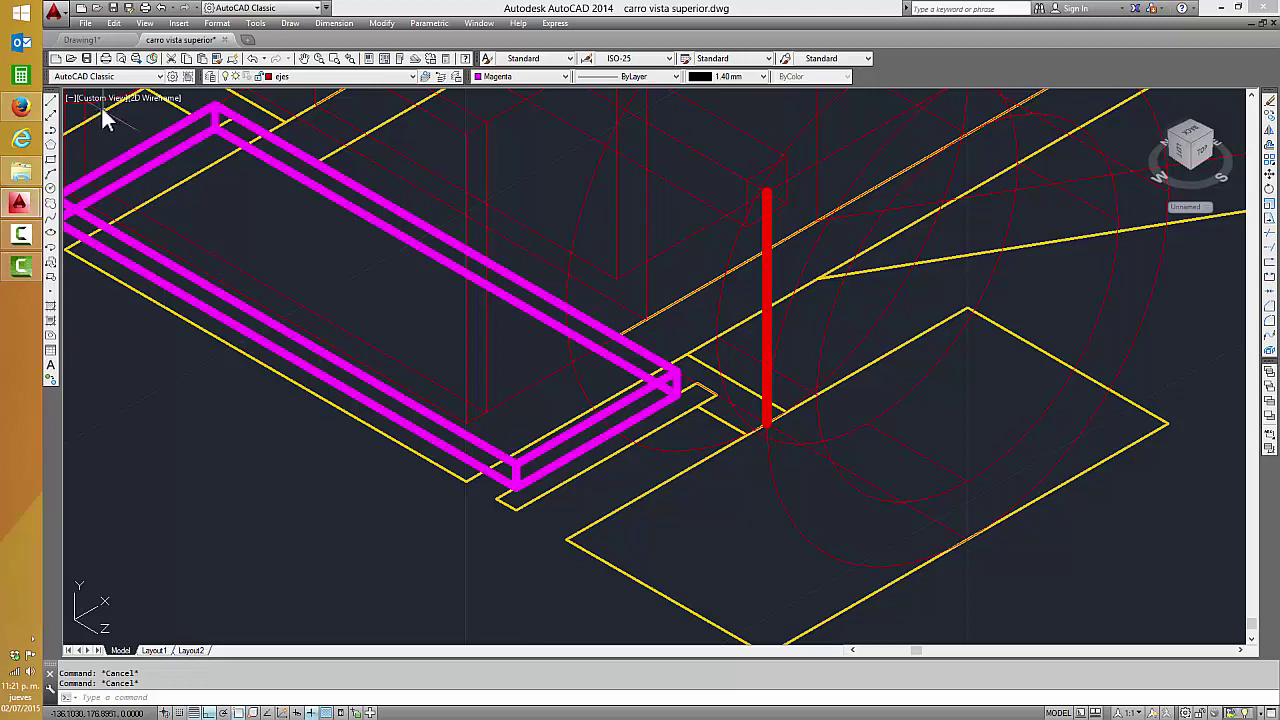
click(99, 97)
click(161, 236)
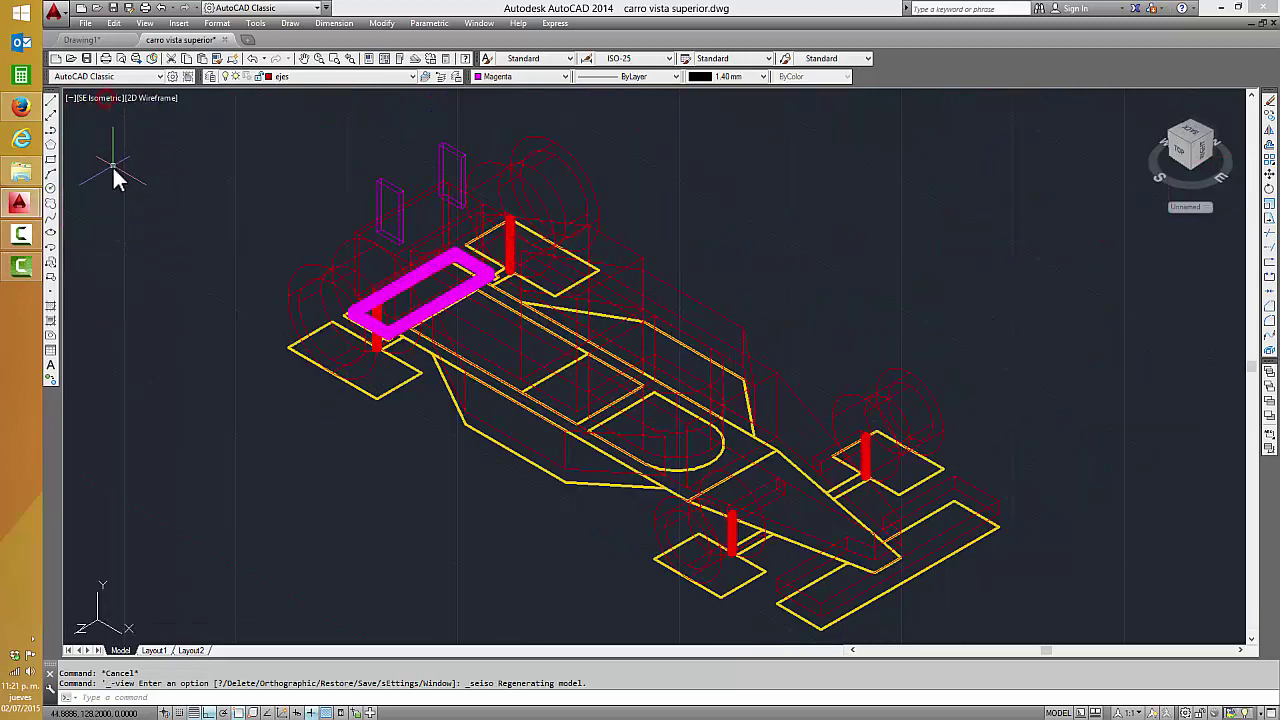
click(95, 98)
click(142, 220)
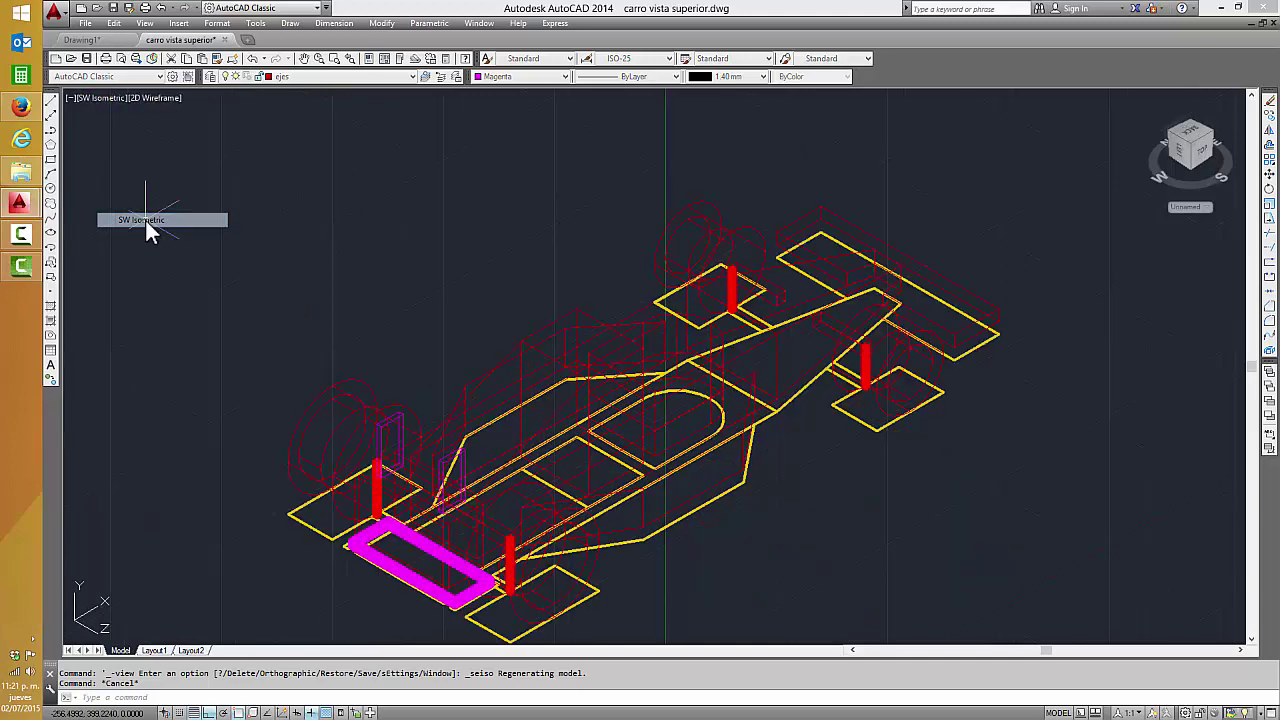
middle_drag(329, 586, 513, 392)
scroll(513, 392, up, 4)
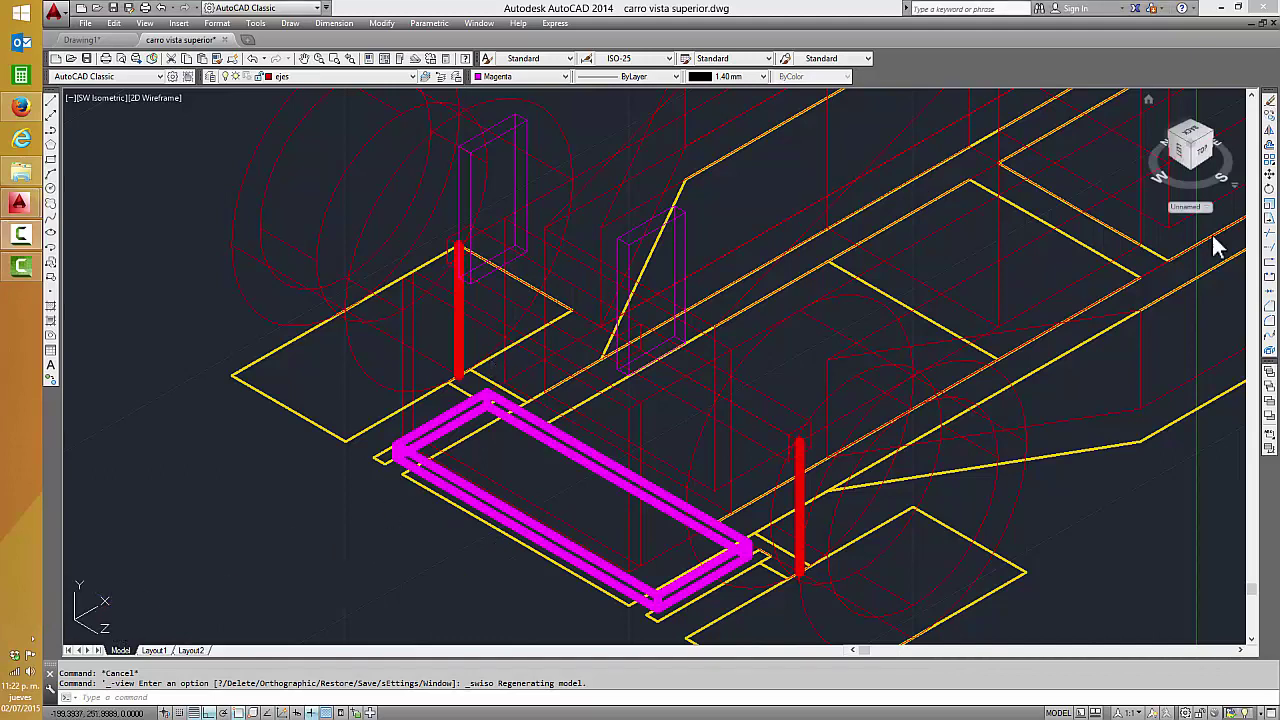
click(680, 218)
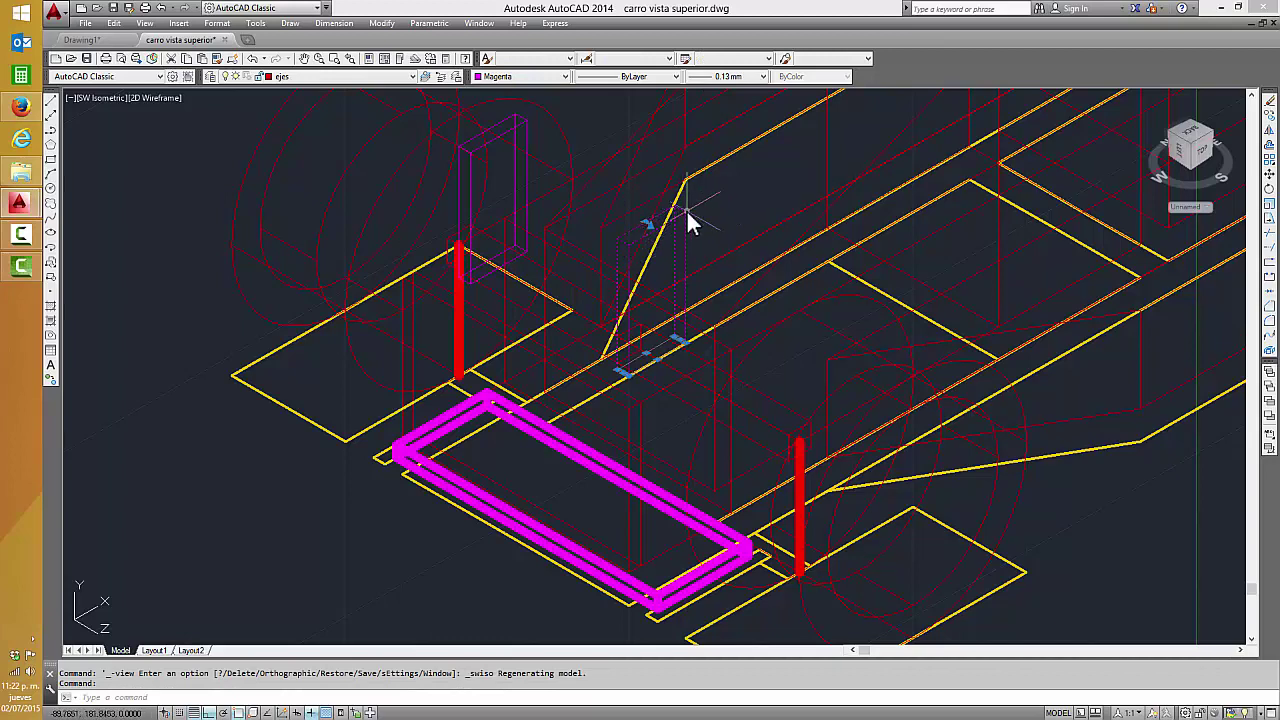
key(Escape)
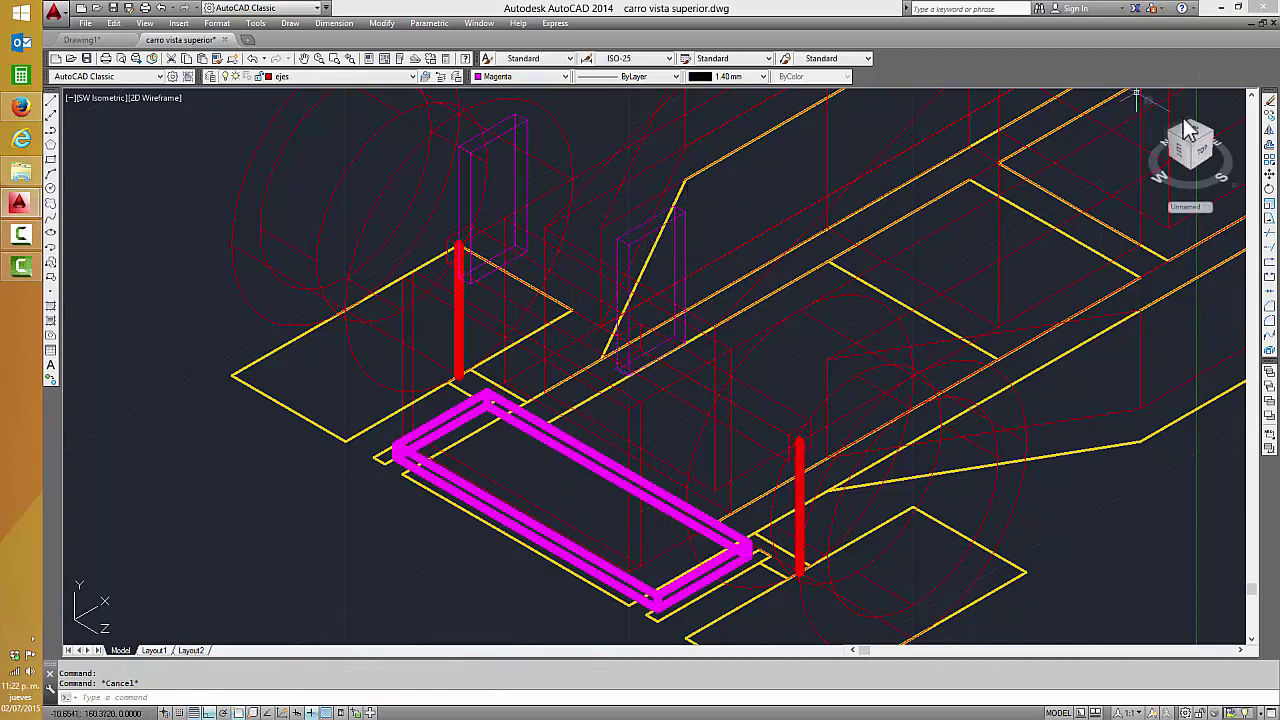
- Move the magenta rectangular frame 50 units straight up from its corner with Ortho on
click(1269, 176)
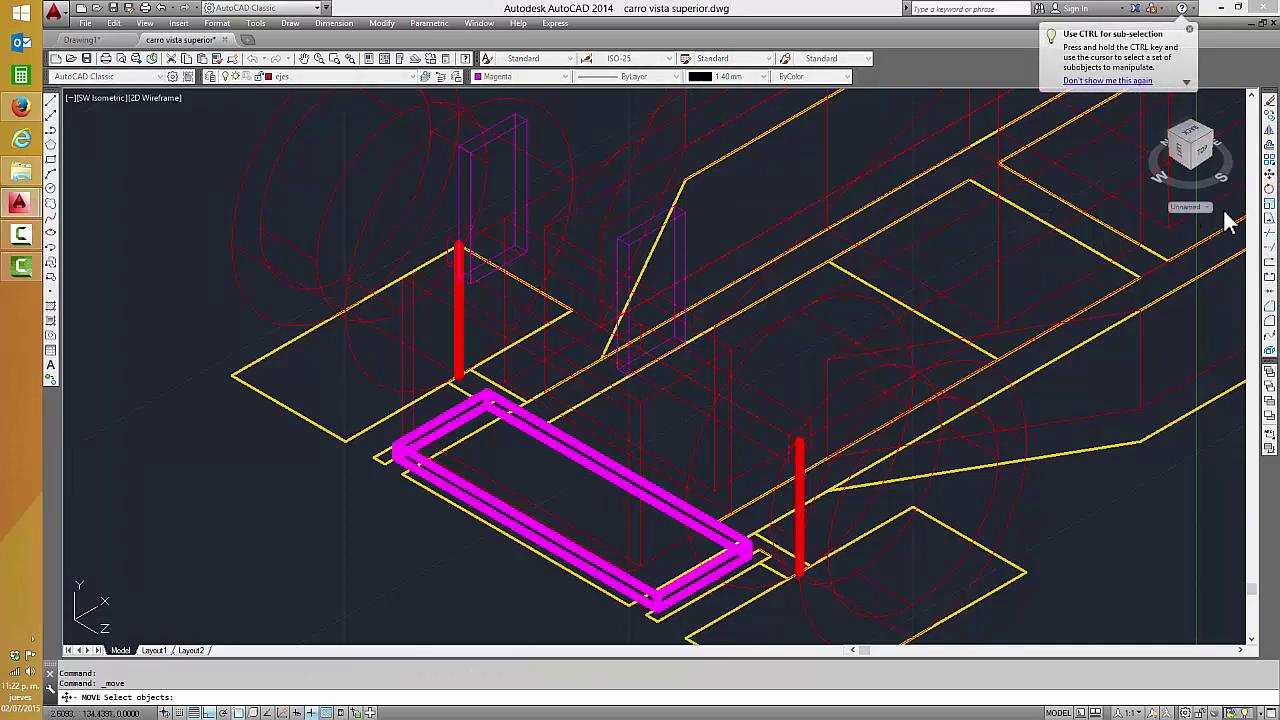
click(1190, 30)
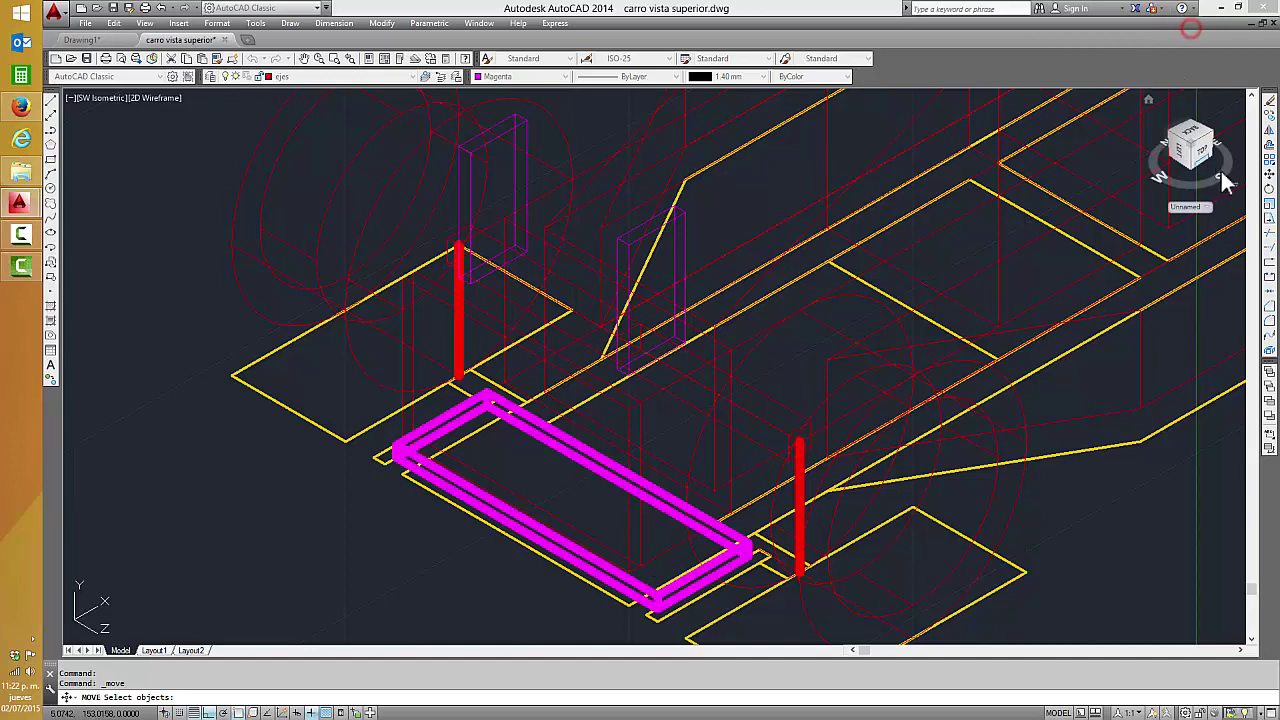
click(1270, 176)
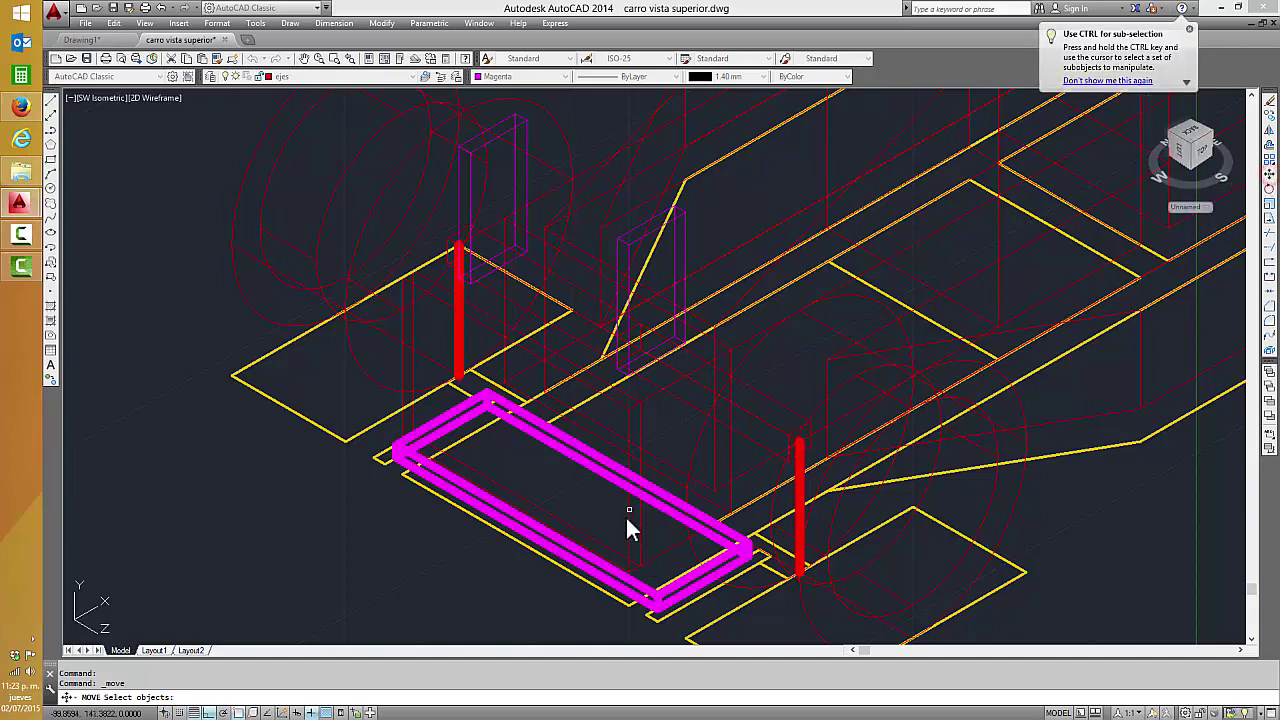
click(639, 585)
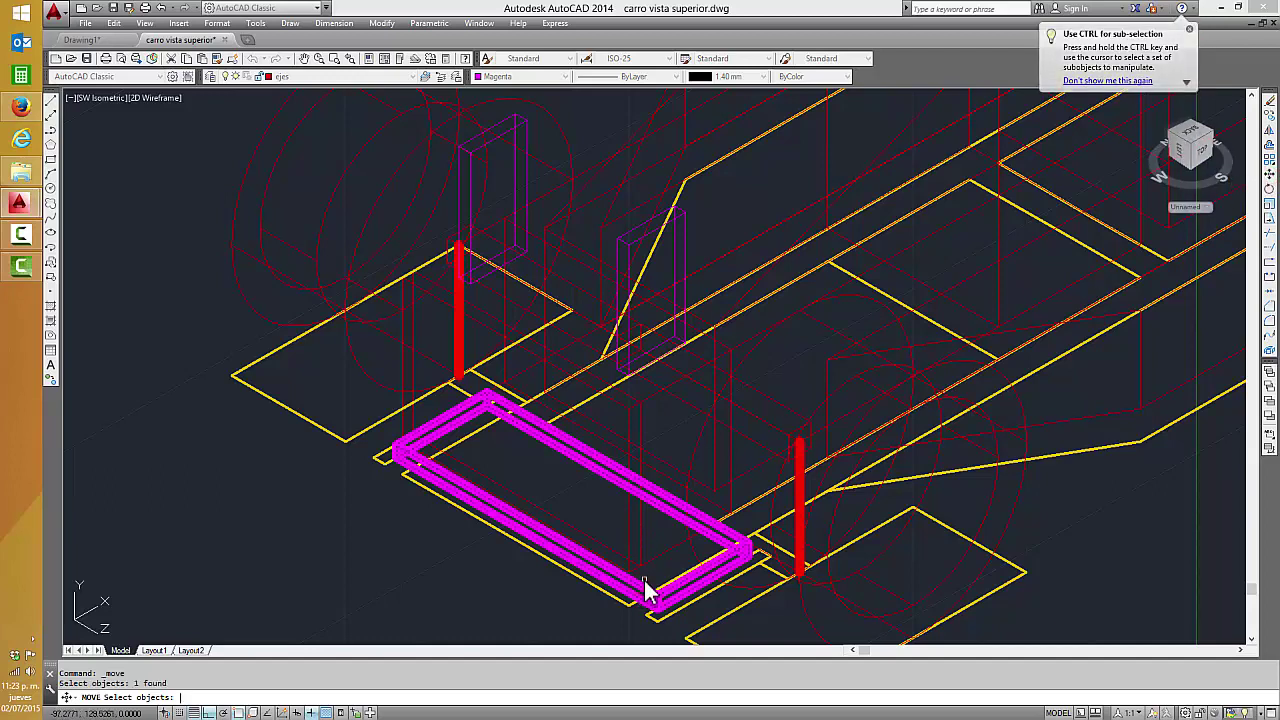
key(Return)
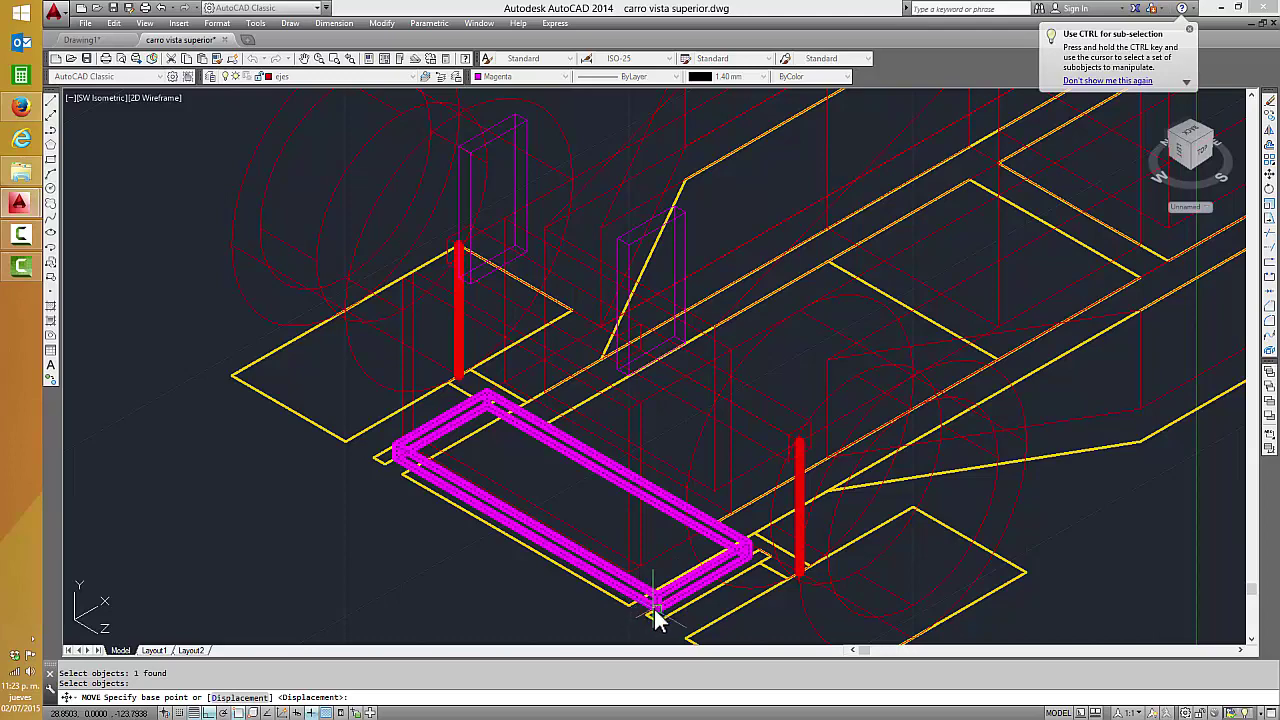
click(652, 604)
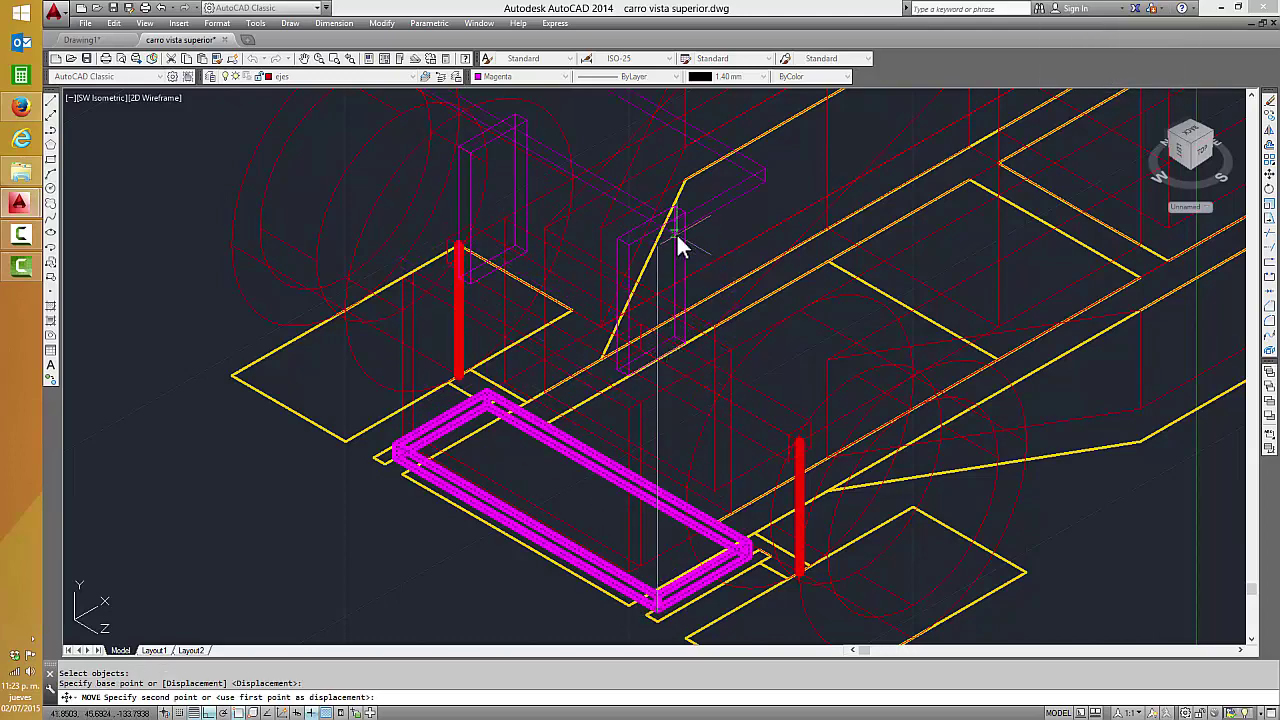
scroll(677, 194, down, 2)
mouse_move(677, 194)
middle_down()
mouse_move(685, 262)
mouse_move(666, 223)
middle_up()
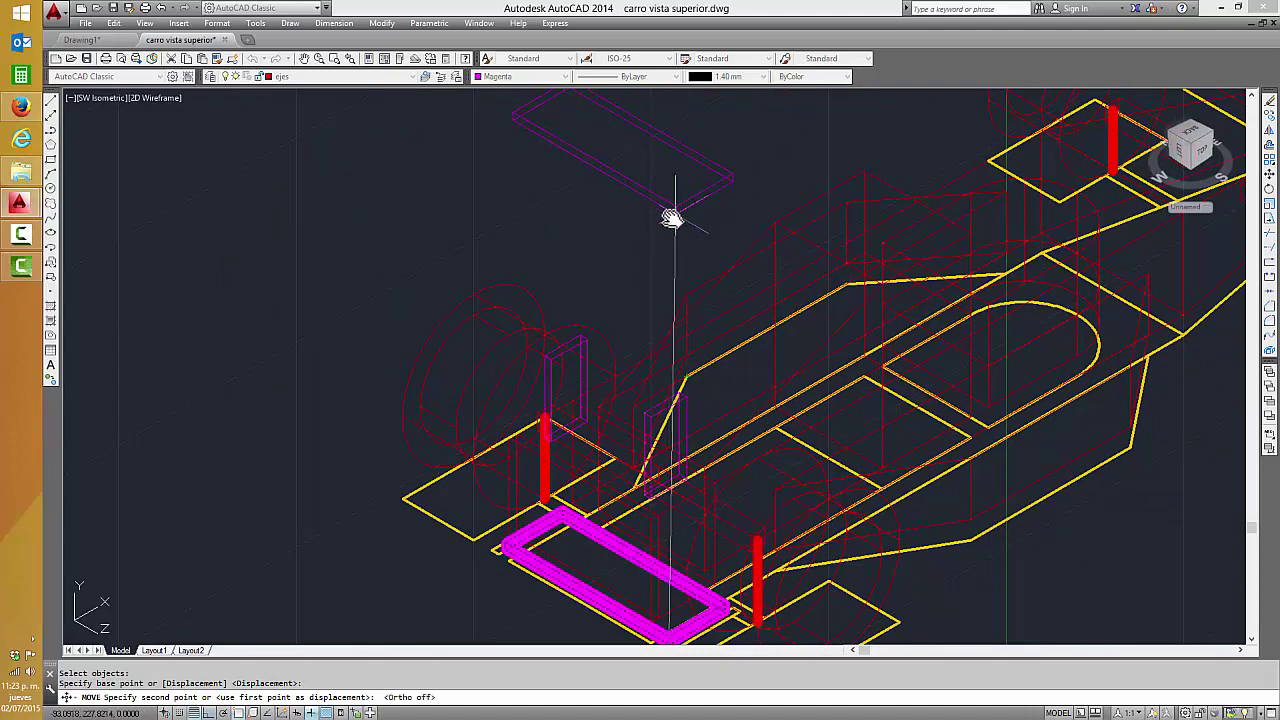
key(F8)
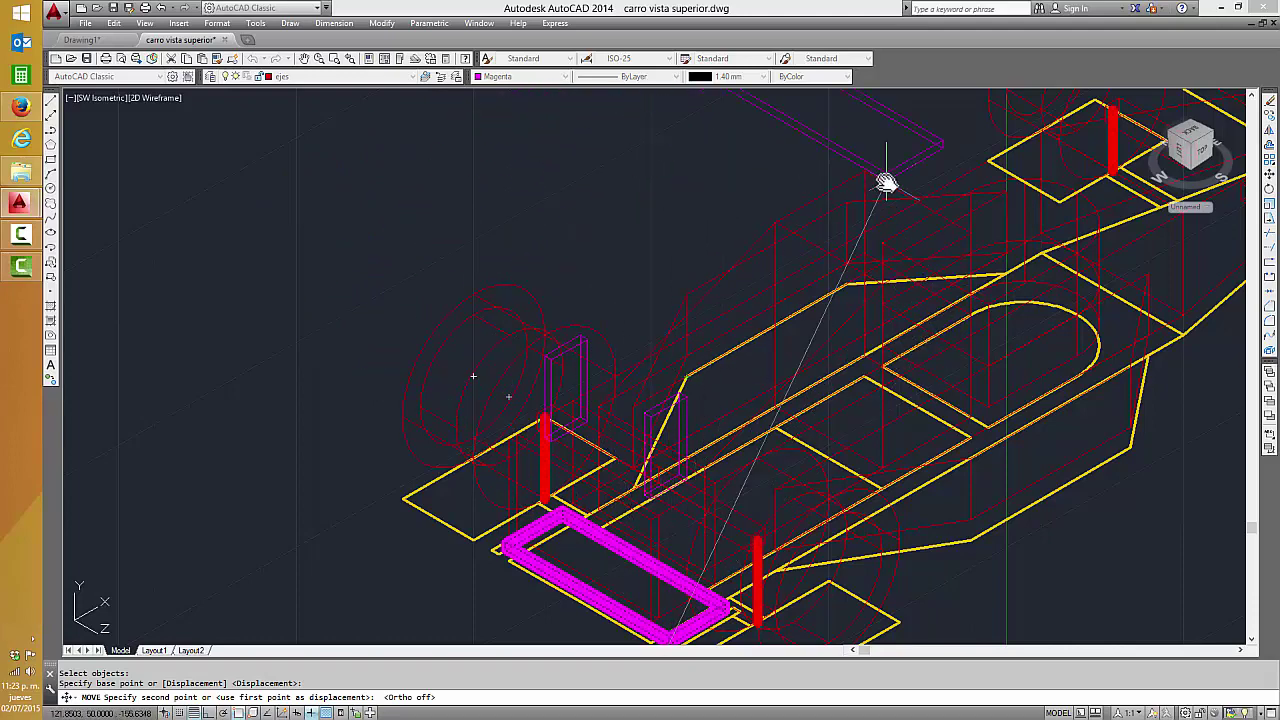
key(F8)
text(50)
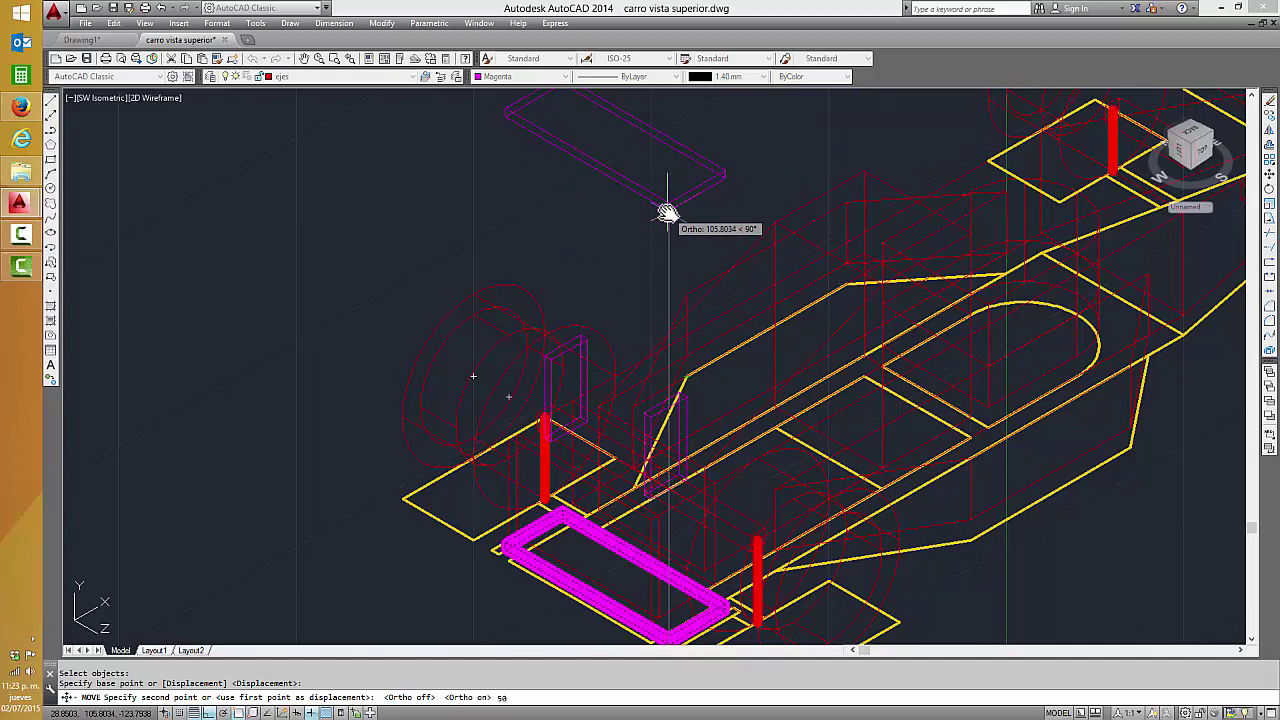
key(Return)
key(Escape)
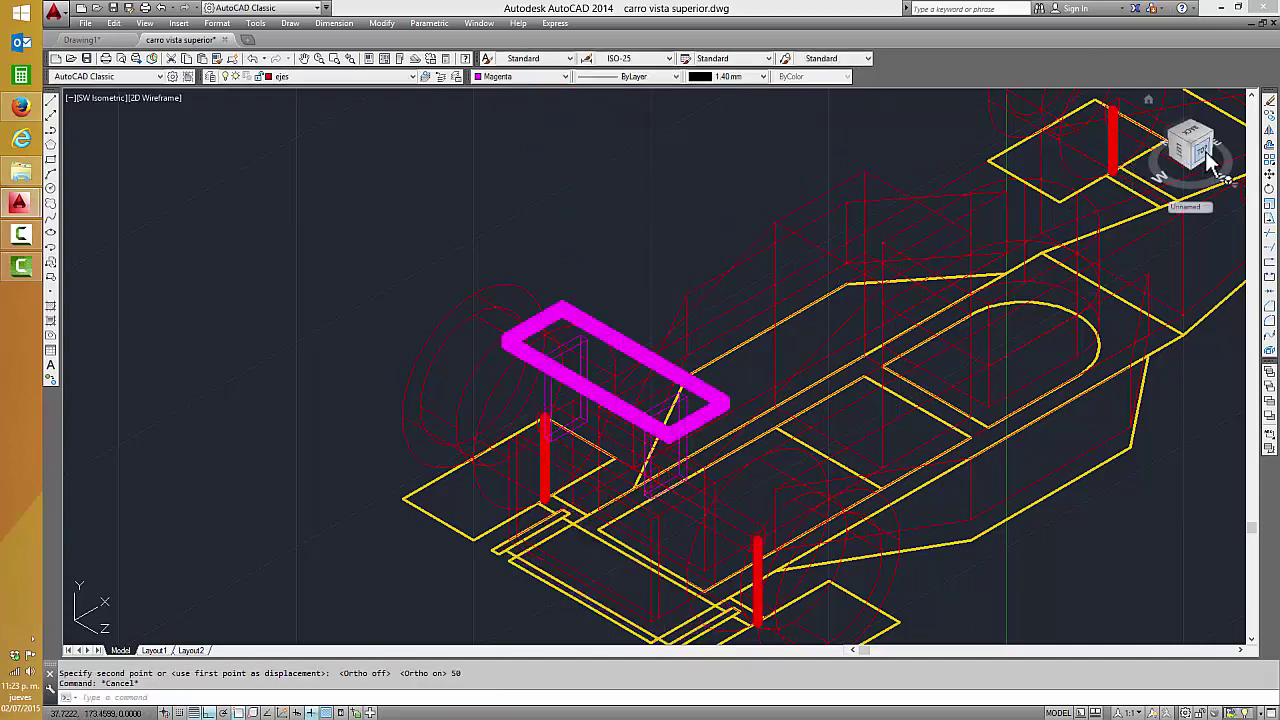
- Show the Front view centered on the wheel and raised frame, and enable 3D Object Snap
key(Escape)
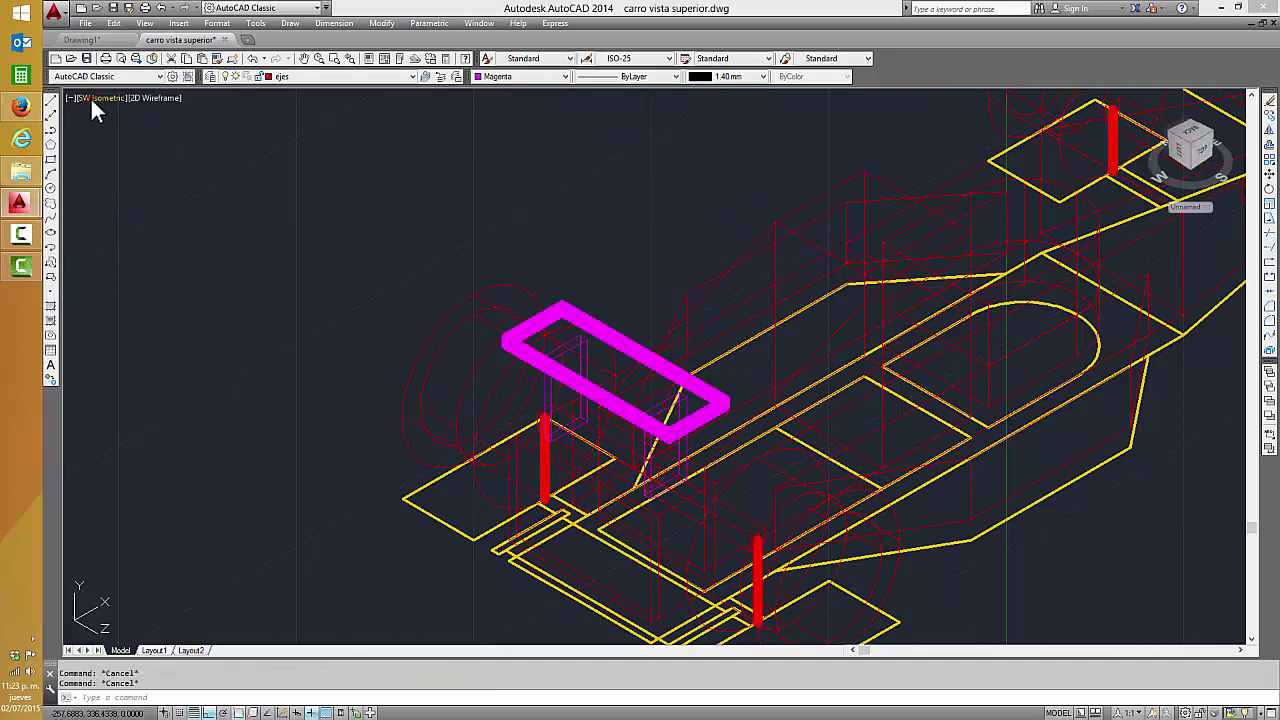
click(92, 101)
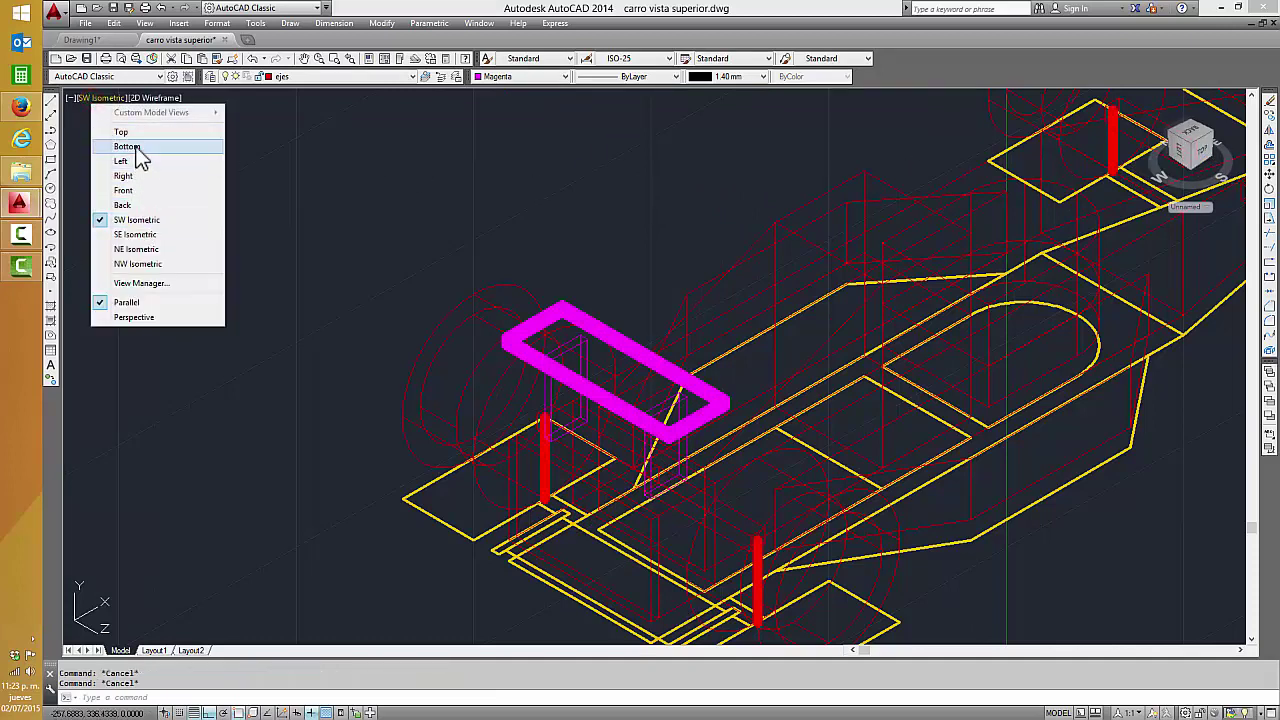
click(123, 190)
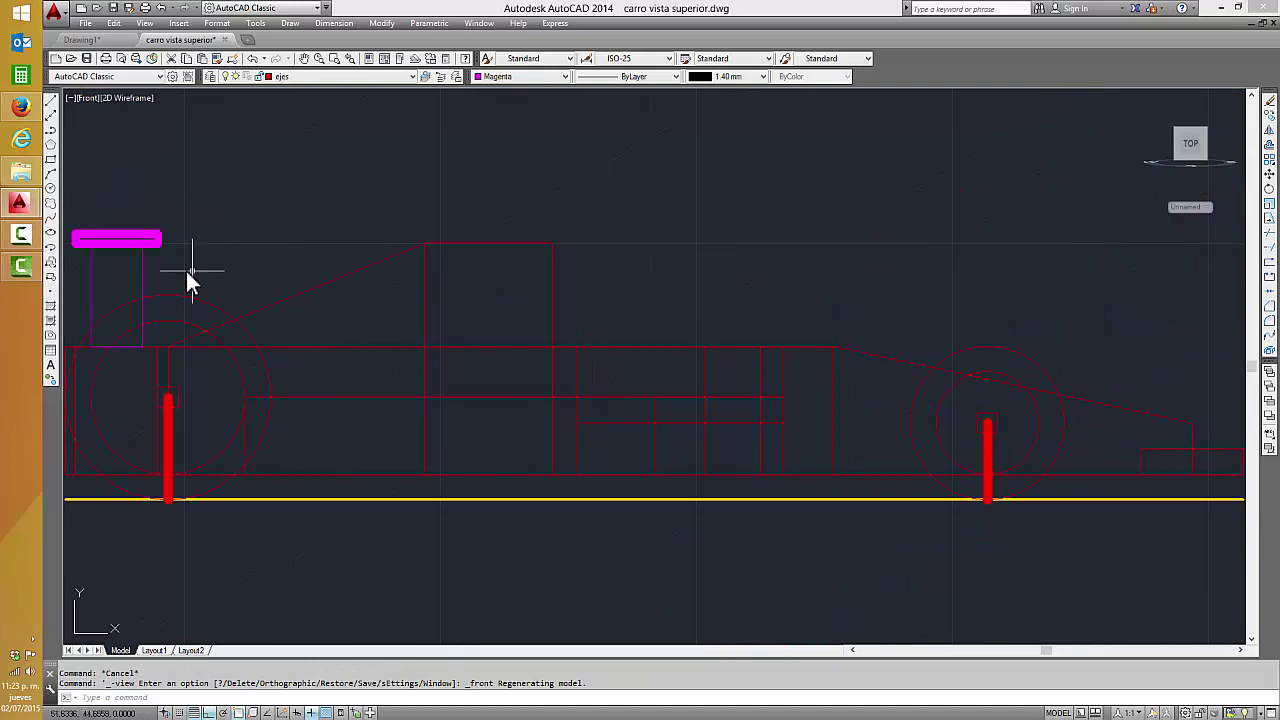
middle_drag(185, 268, 622, 281)
scroll(578, 258, up, 4)
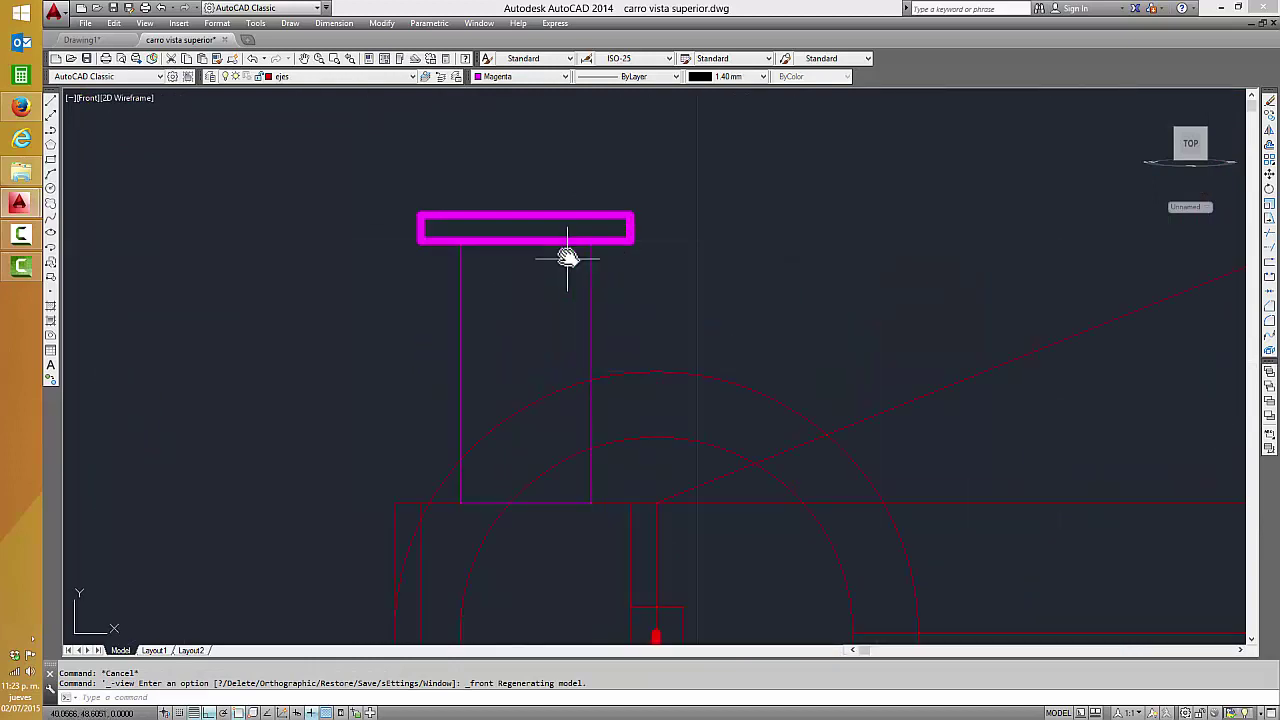
scroll(568, 250, up, 4)
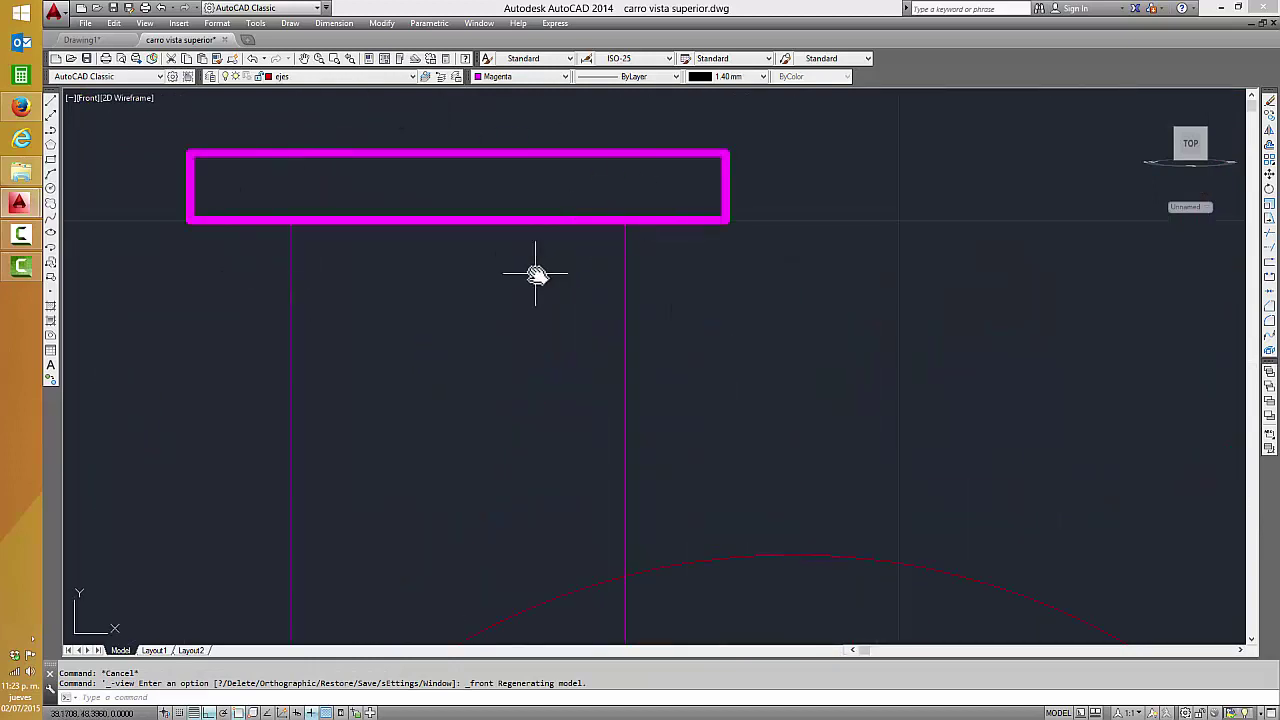
scroll(579, 281, down, 6)
key(Escape)
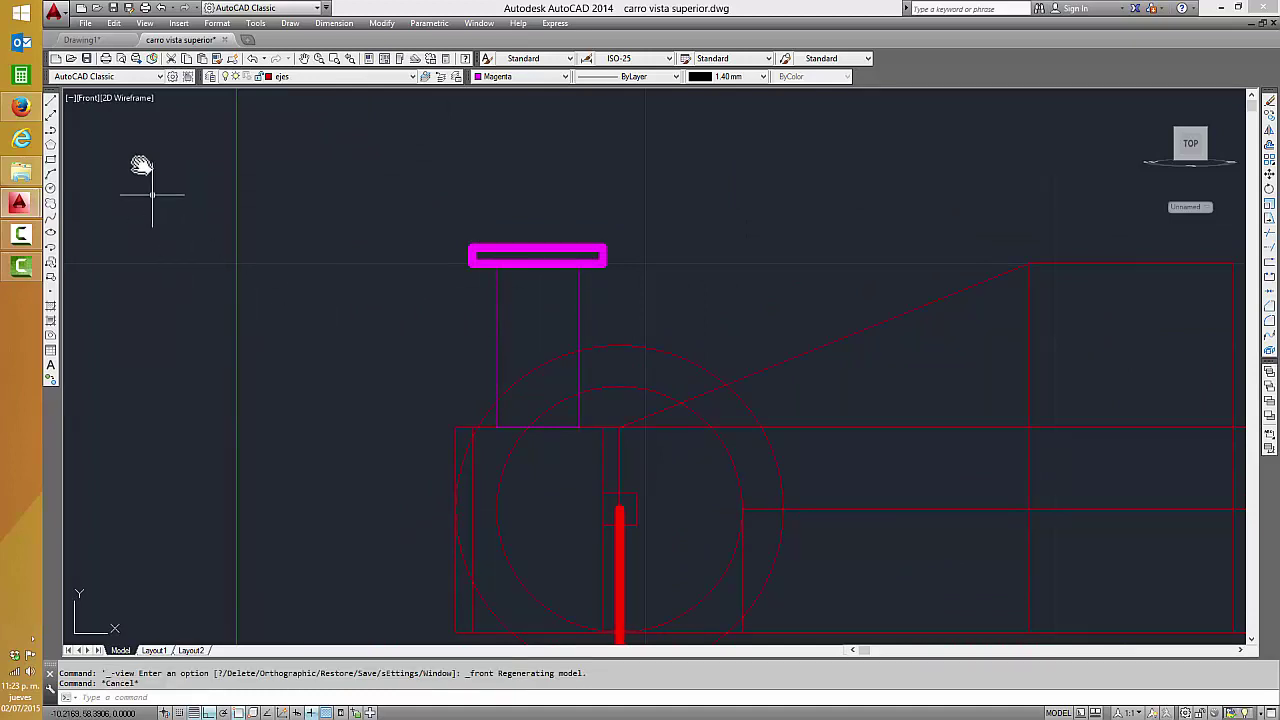
click(86, 99)
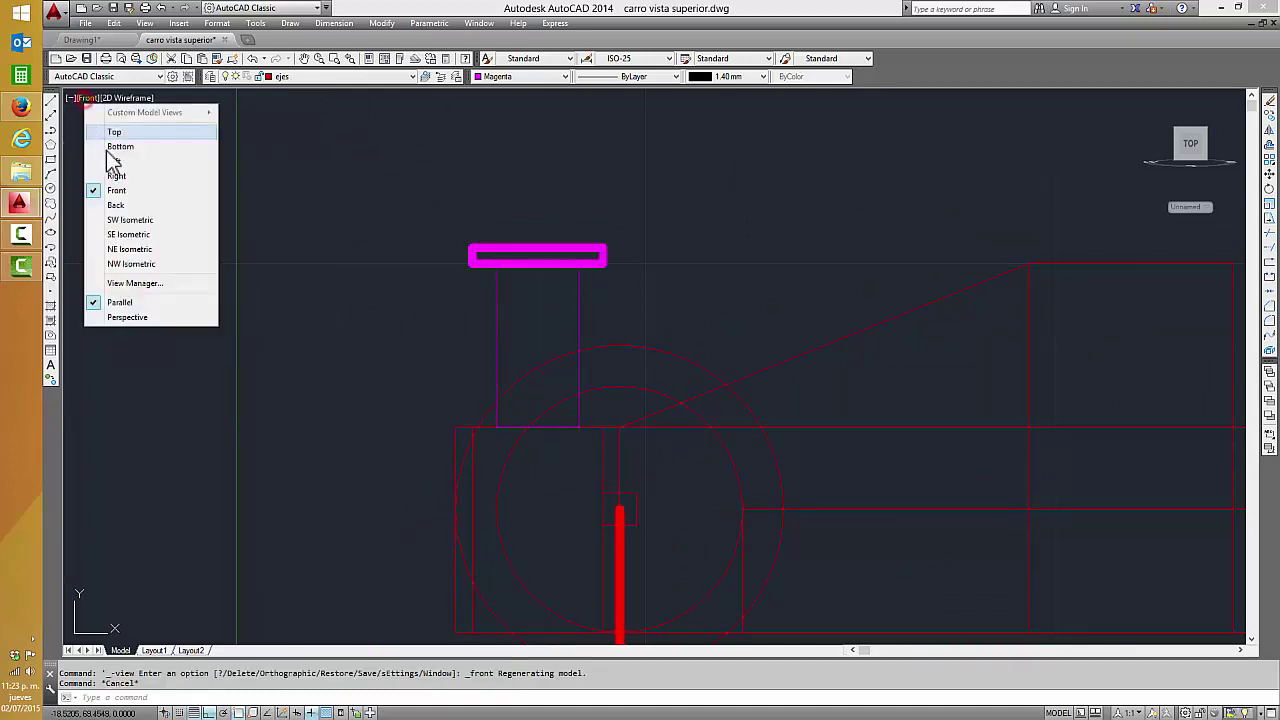
click(140, 188)
middle_drag(417, 383, 769, 405)
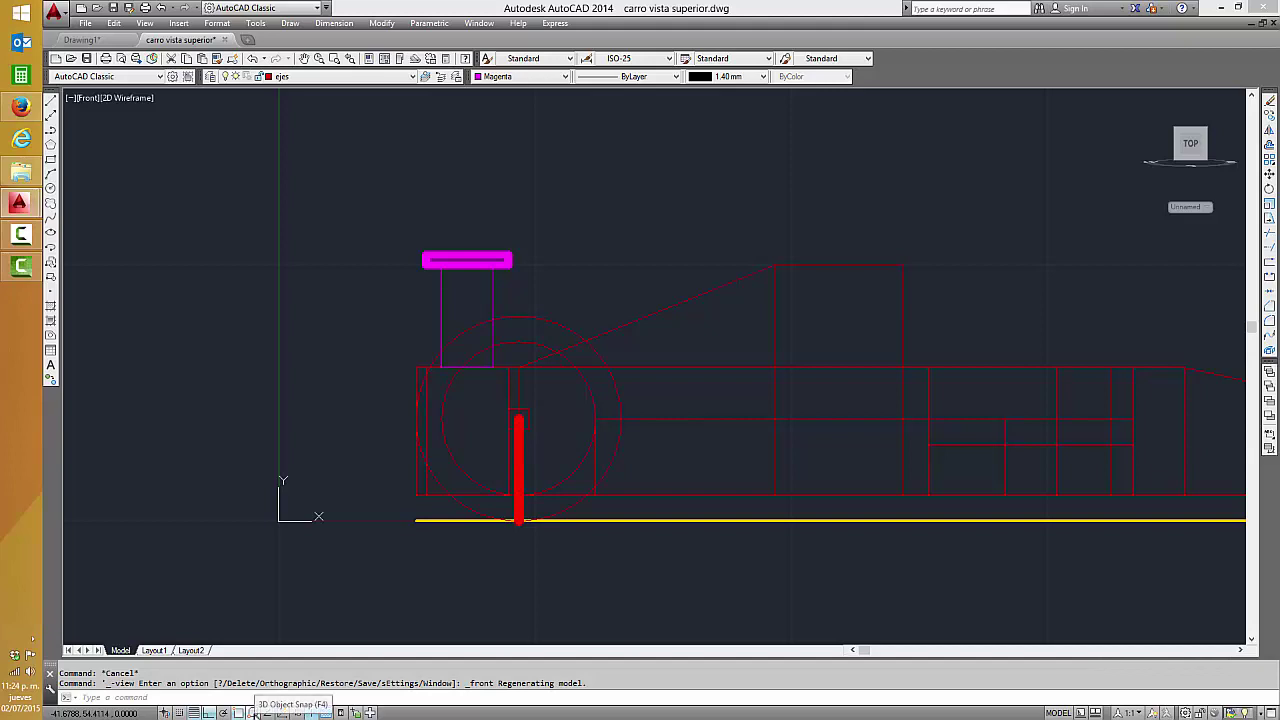
click(254, 711)
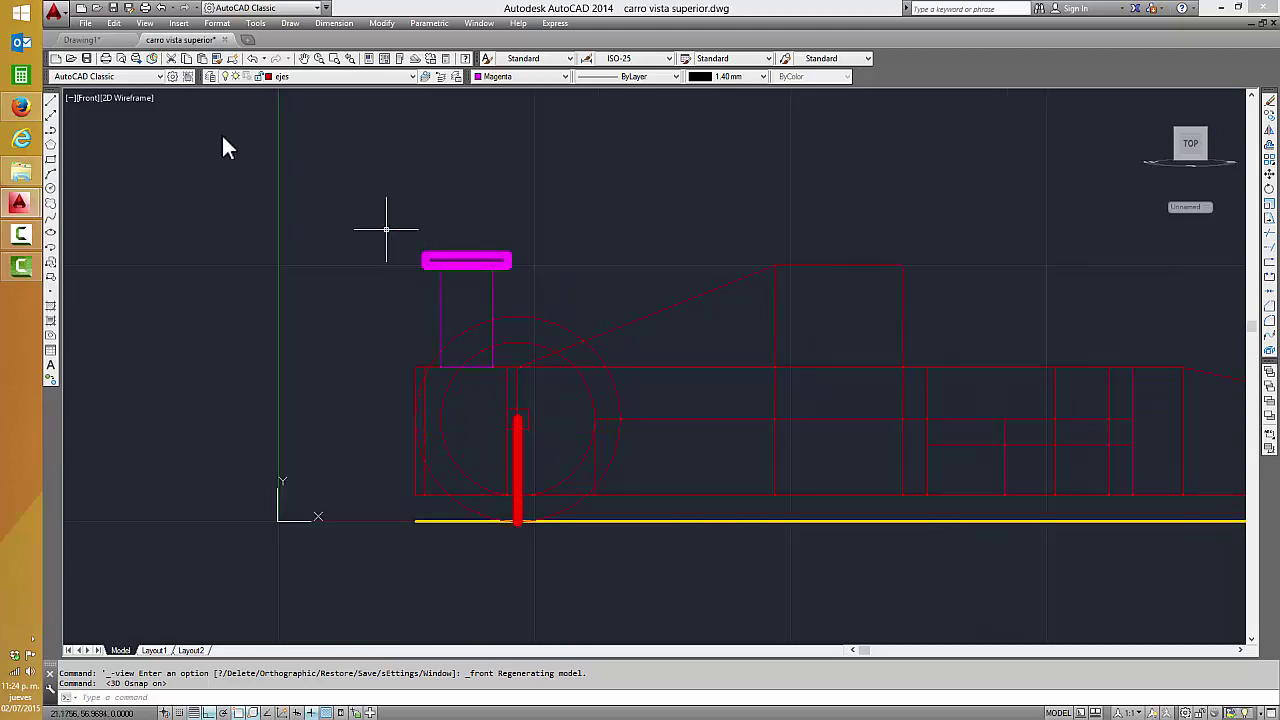
- Draw a 2-unit line leftward from the magenta bar's left endpoint
click(52, 103)
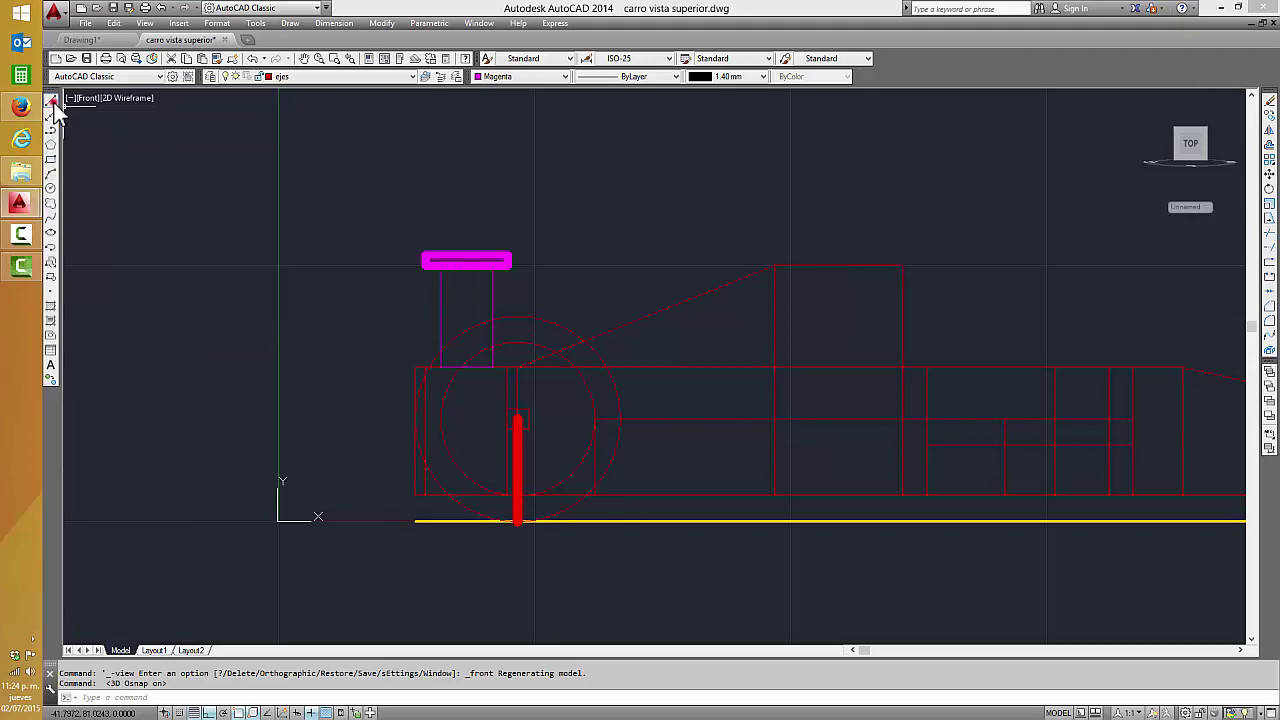
click(425, 253)
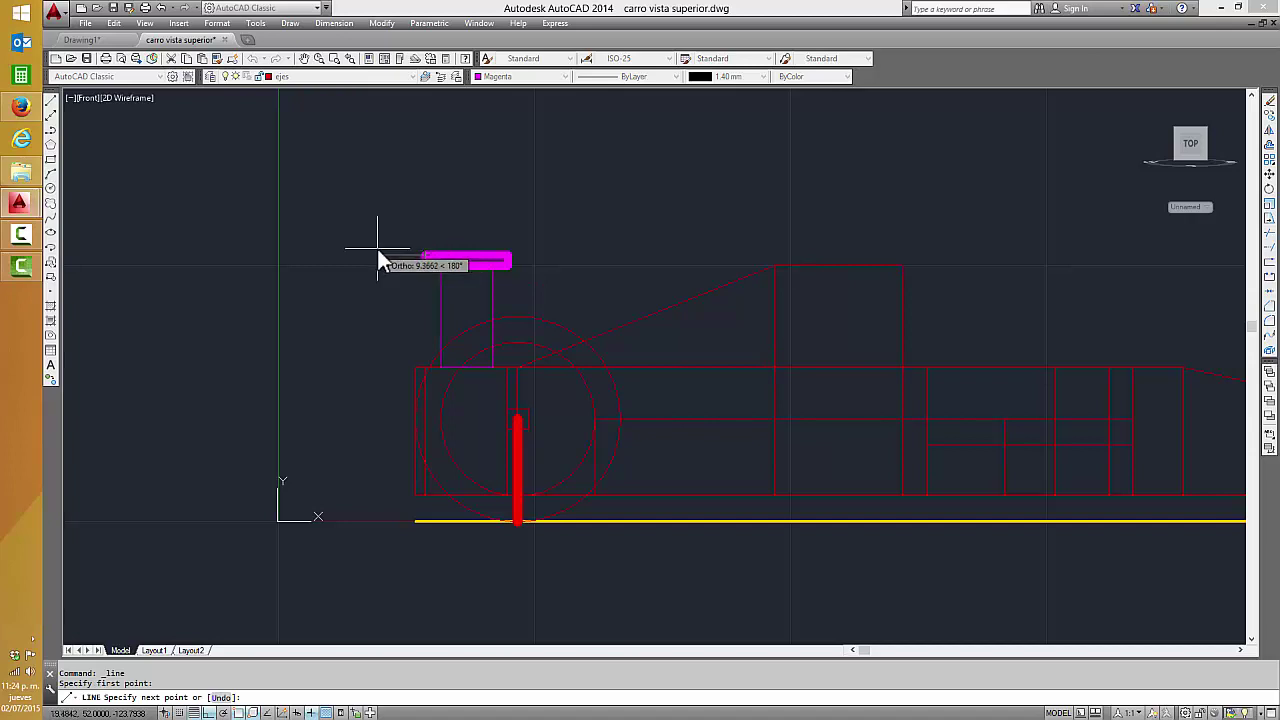
text(2)
key(Return)
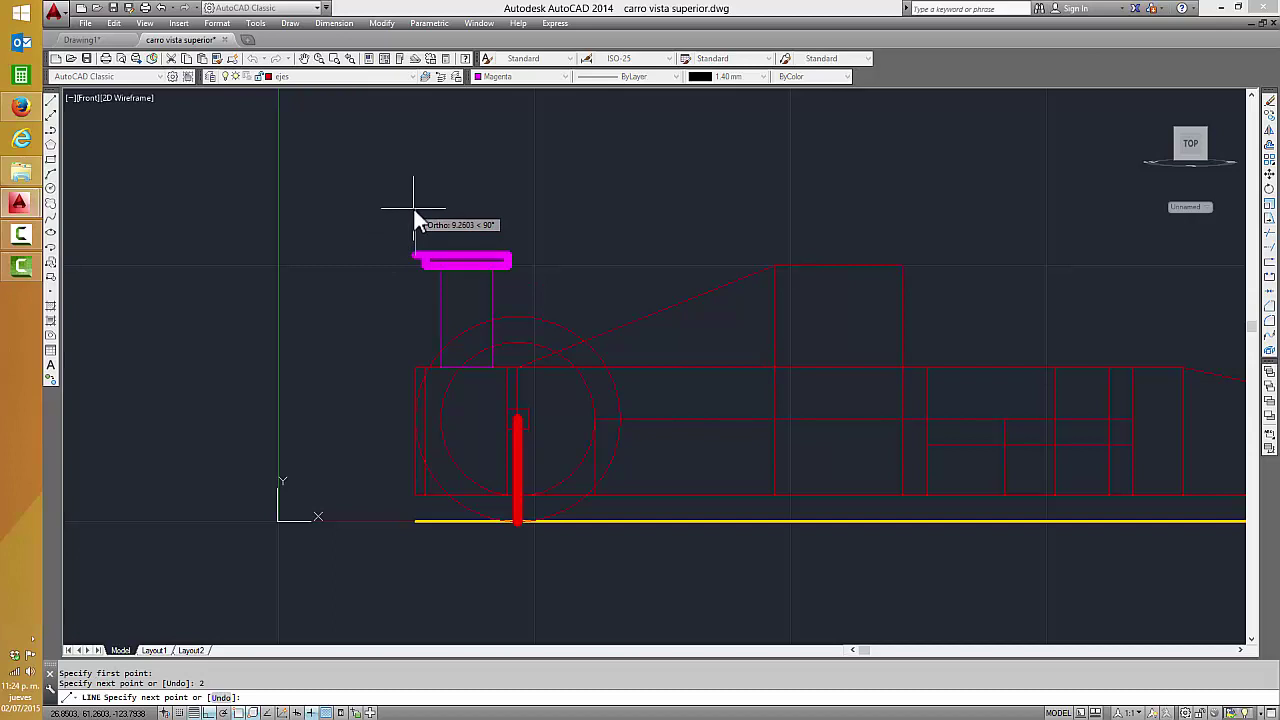
key(Return)
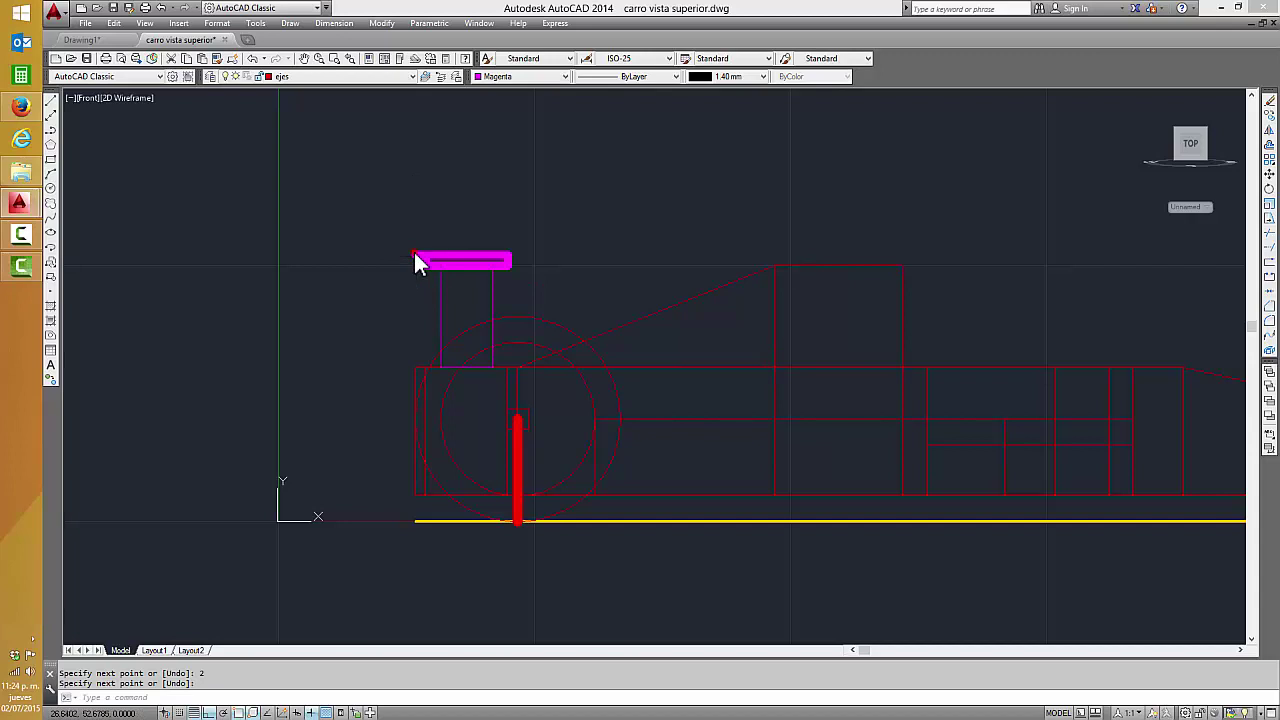
click(409, 265)
key(Escape)
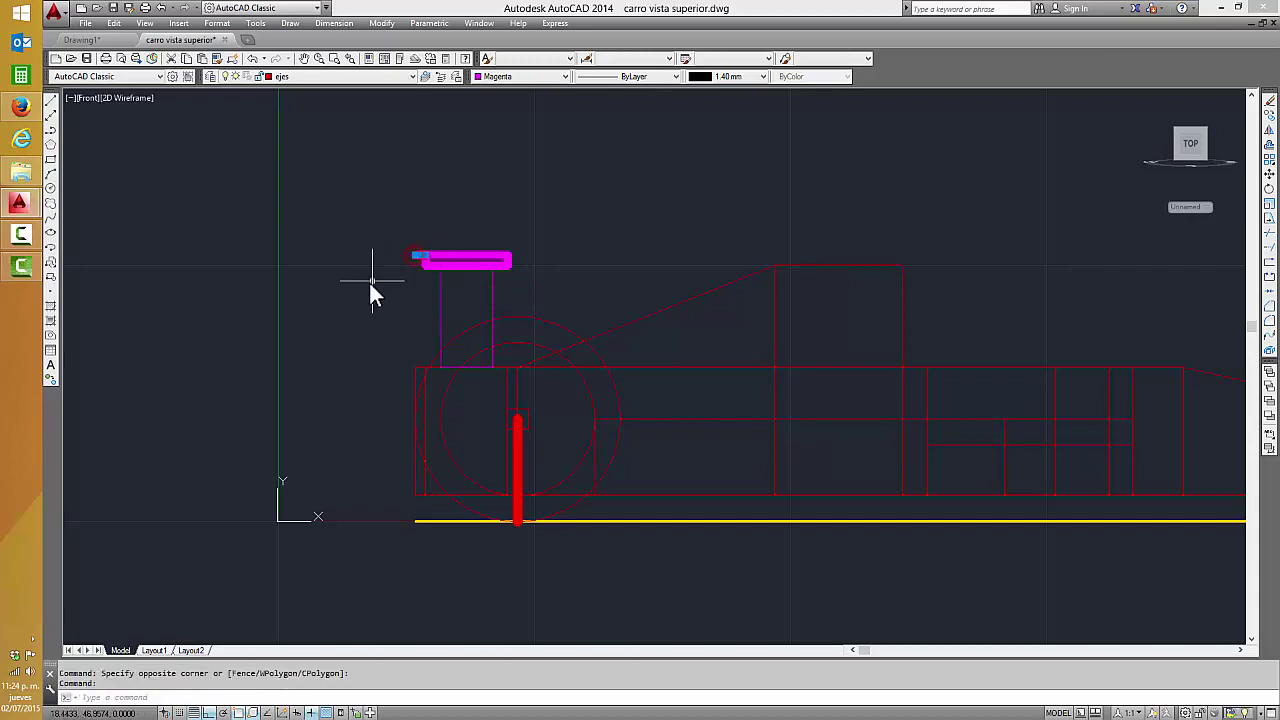
click(51, 130)
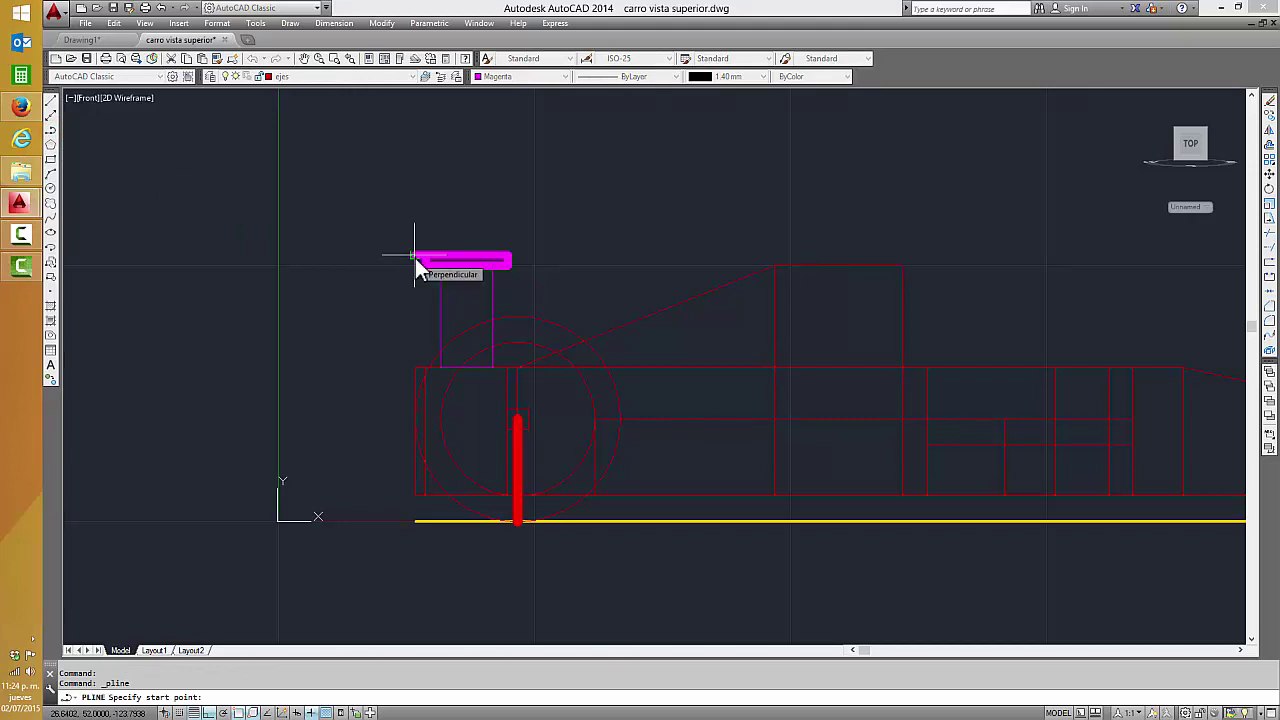
- Draw a polyline from the bar's left end: 5 up, 20 right, 7 down
click(415, 258)
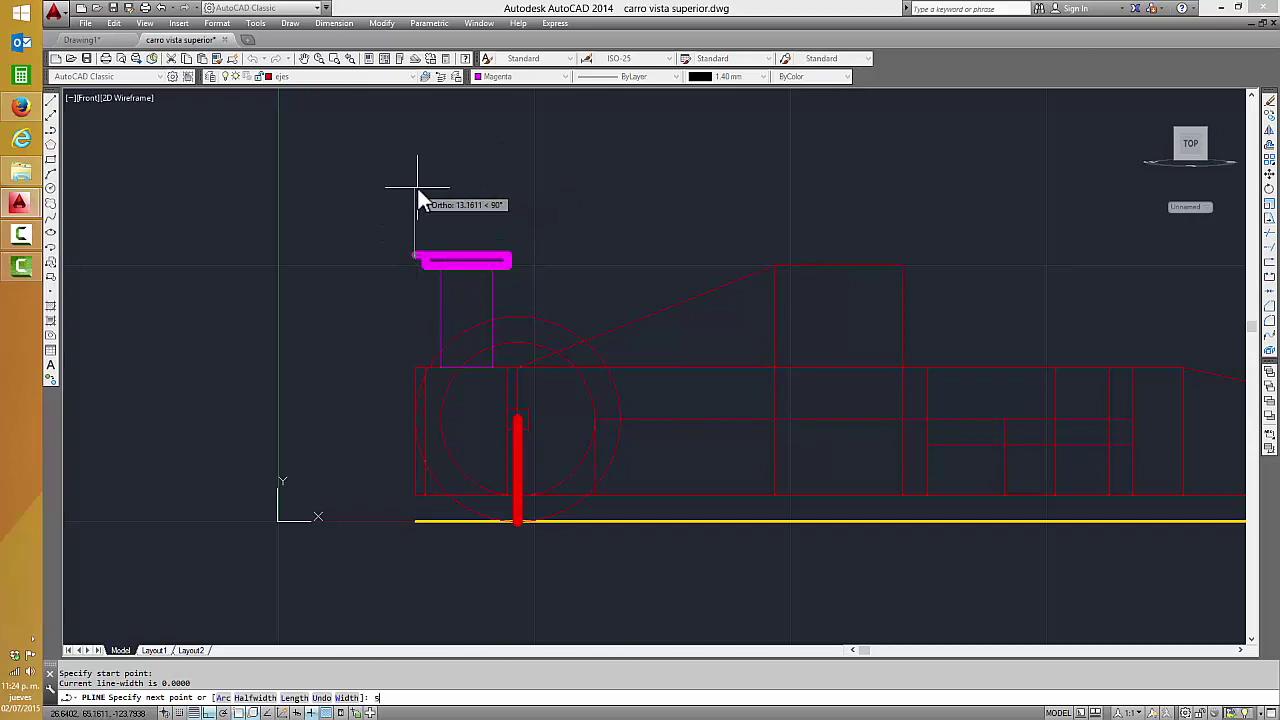
key(Return)
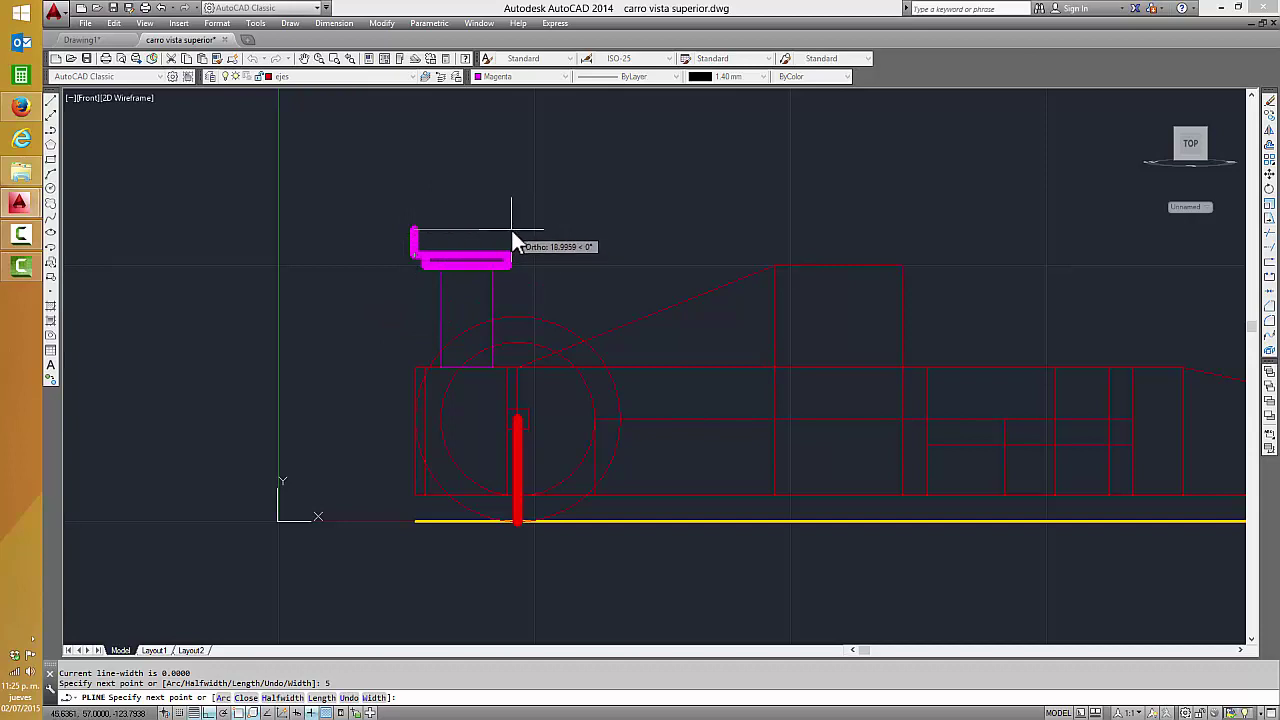
text(20)
key(Return)
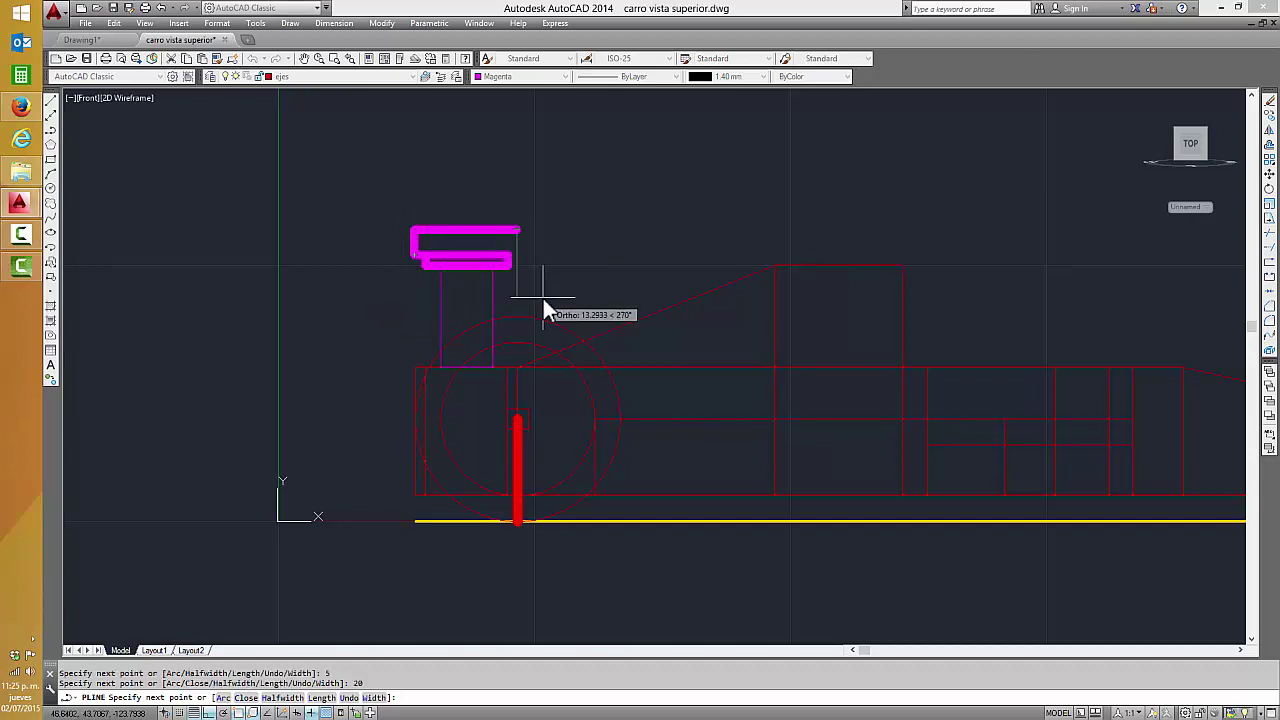
text(7)
key(Return)
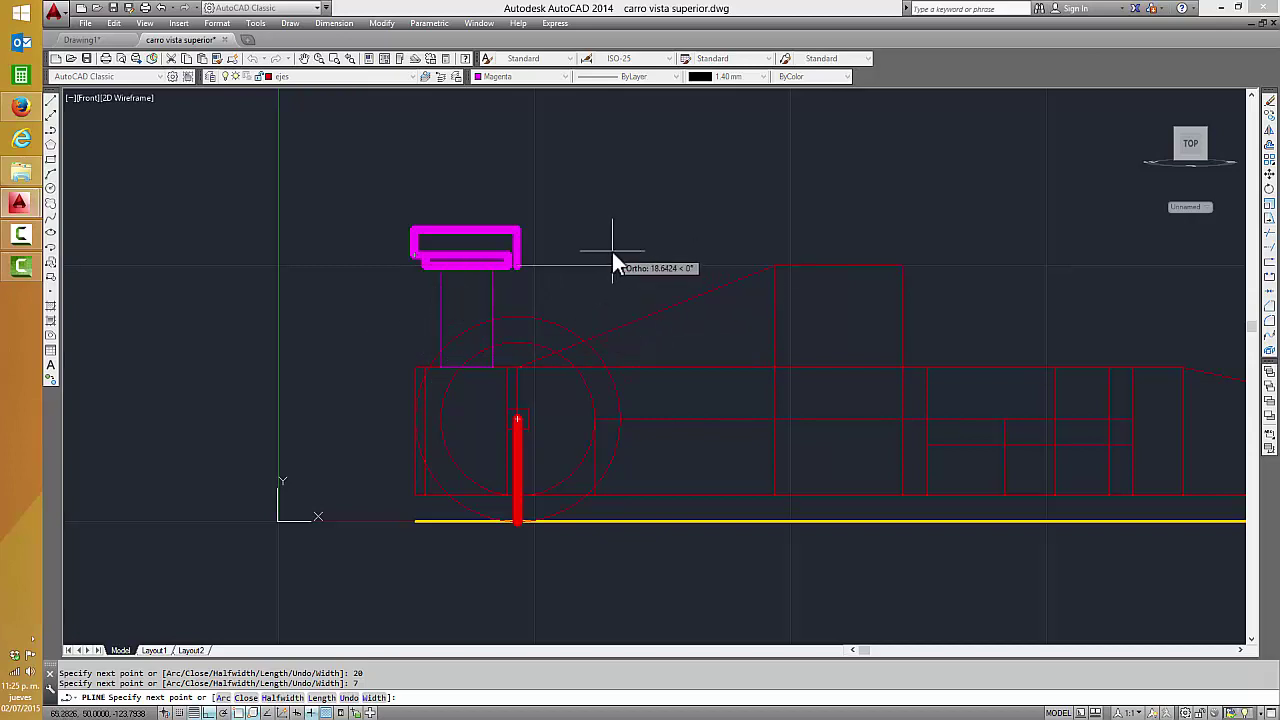
key(Return)
text(PL)
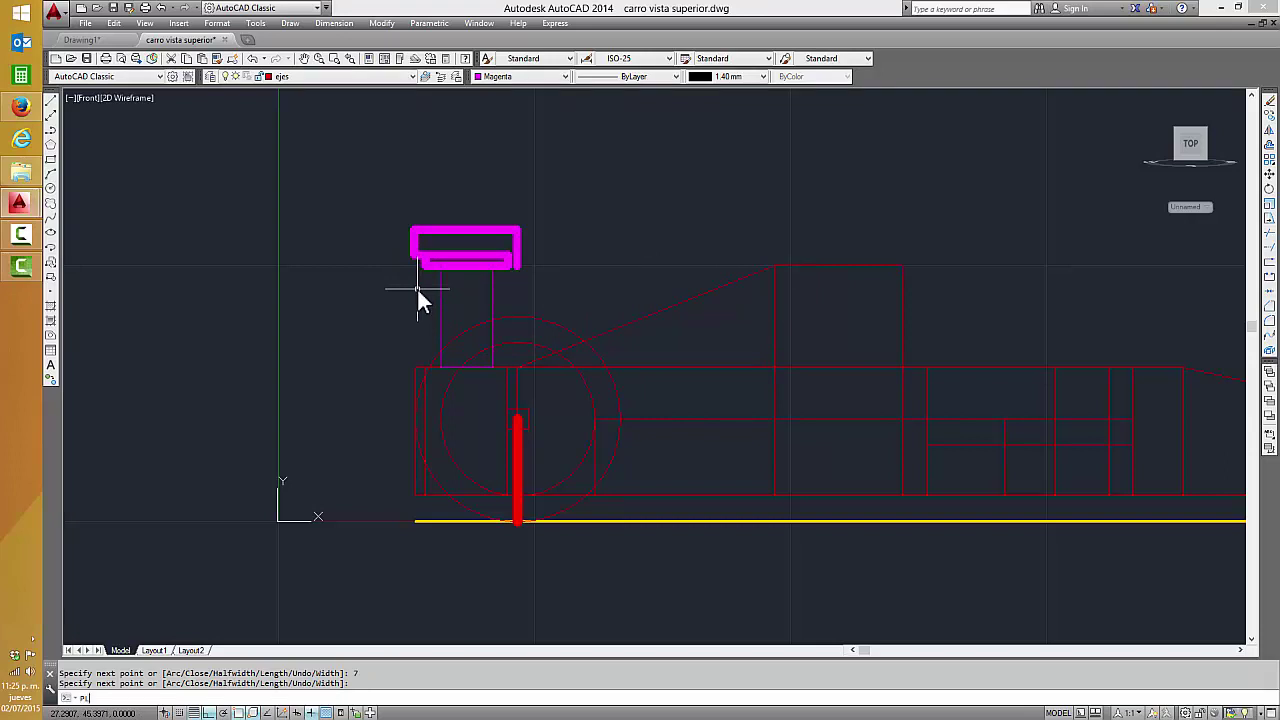
key(Return)
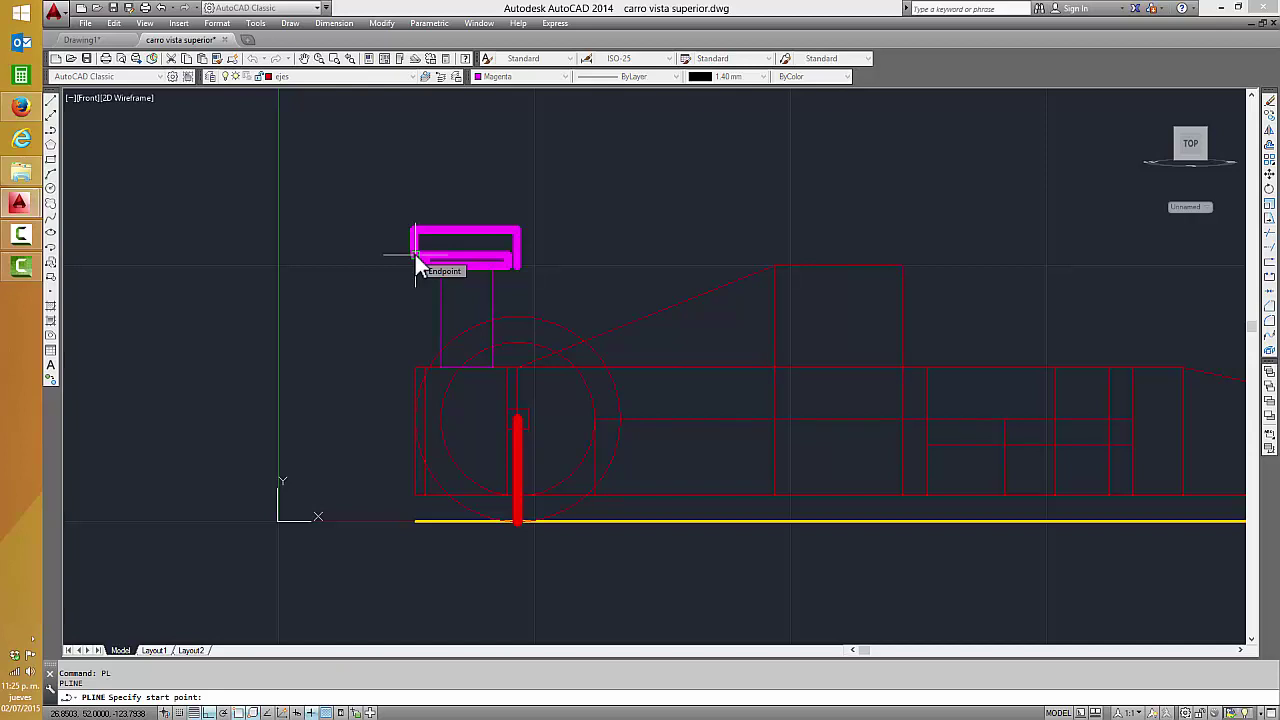
- Draw a closed polyline: 10 down, 5 right, a sloped edge to the right end, then the top-left corner
scroll(427, 256, up, 4)
scroll(420, 255, up, 2)
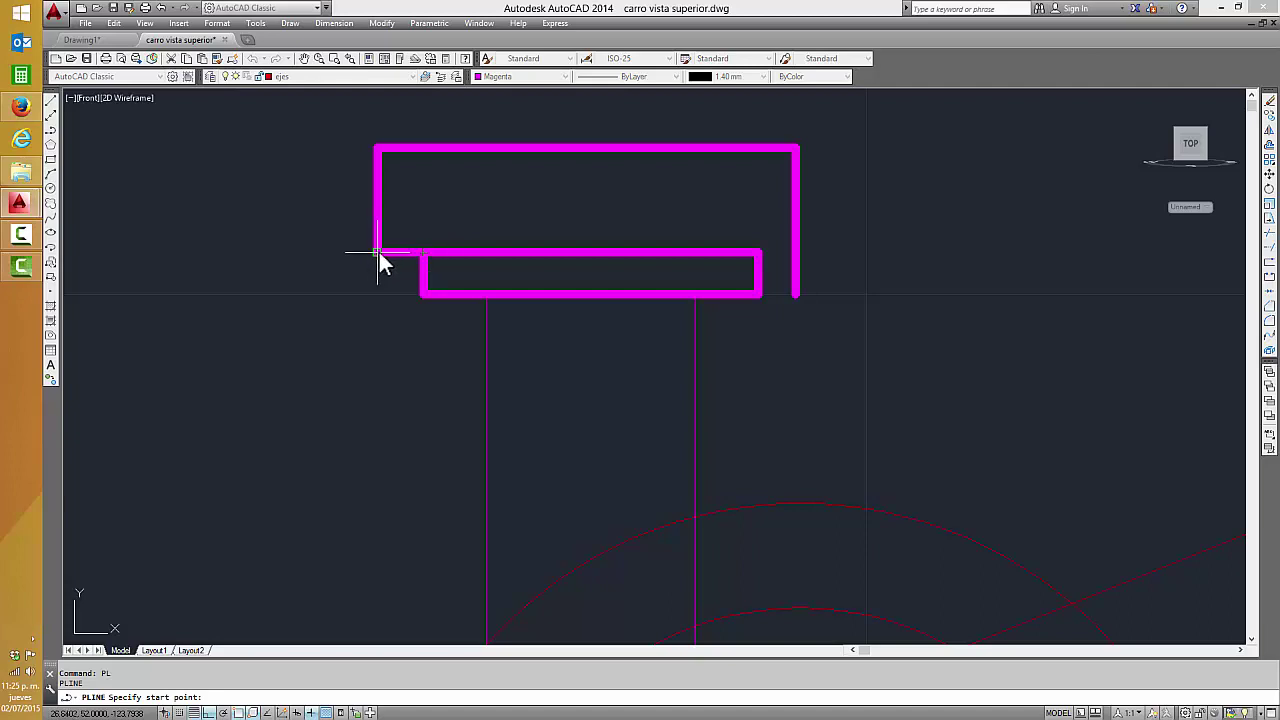
click(378, 252)
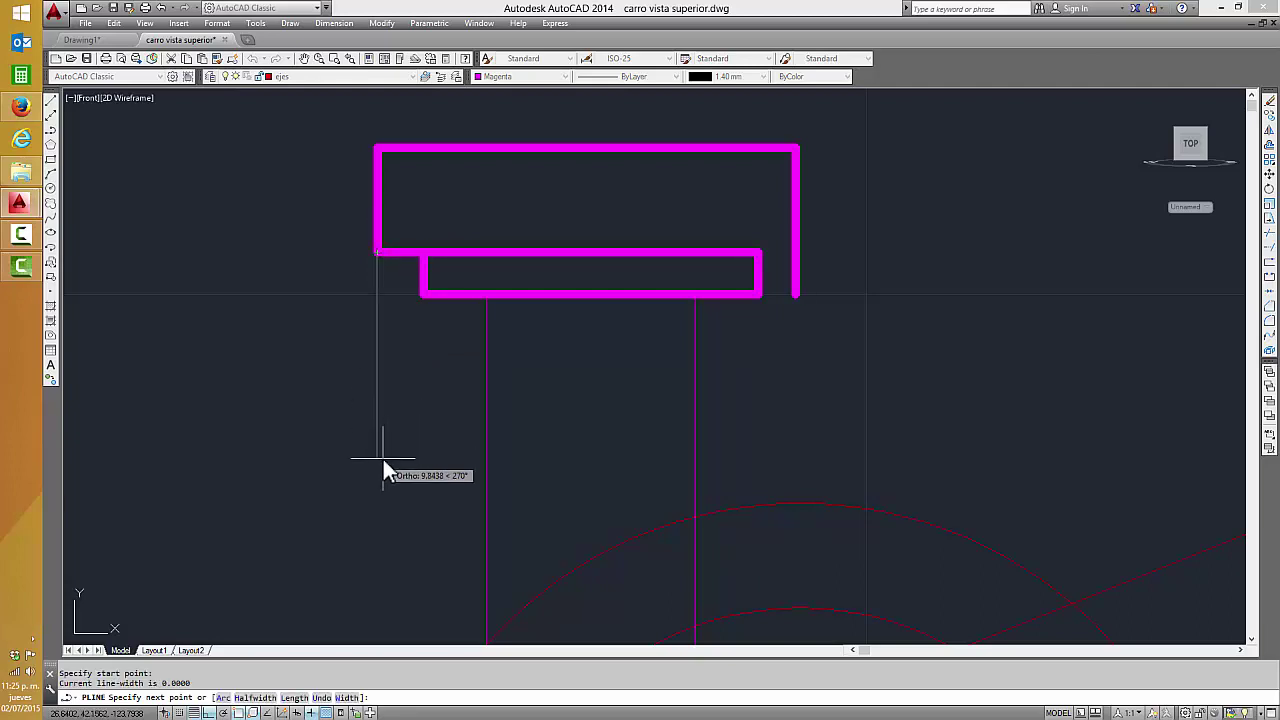
middle_drag(383, 459, 397, 340)
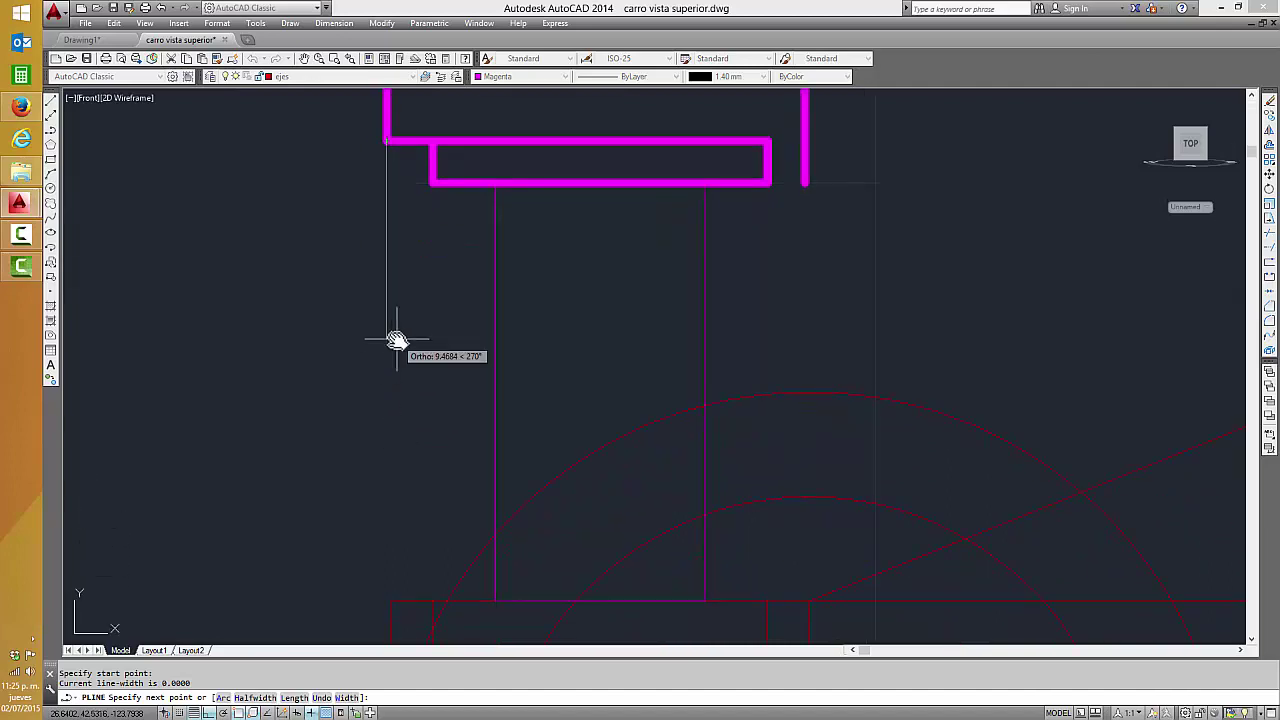
text(10)
key(Return)
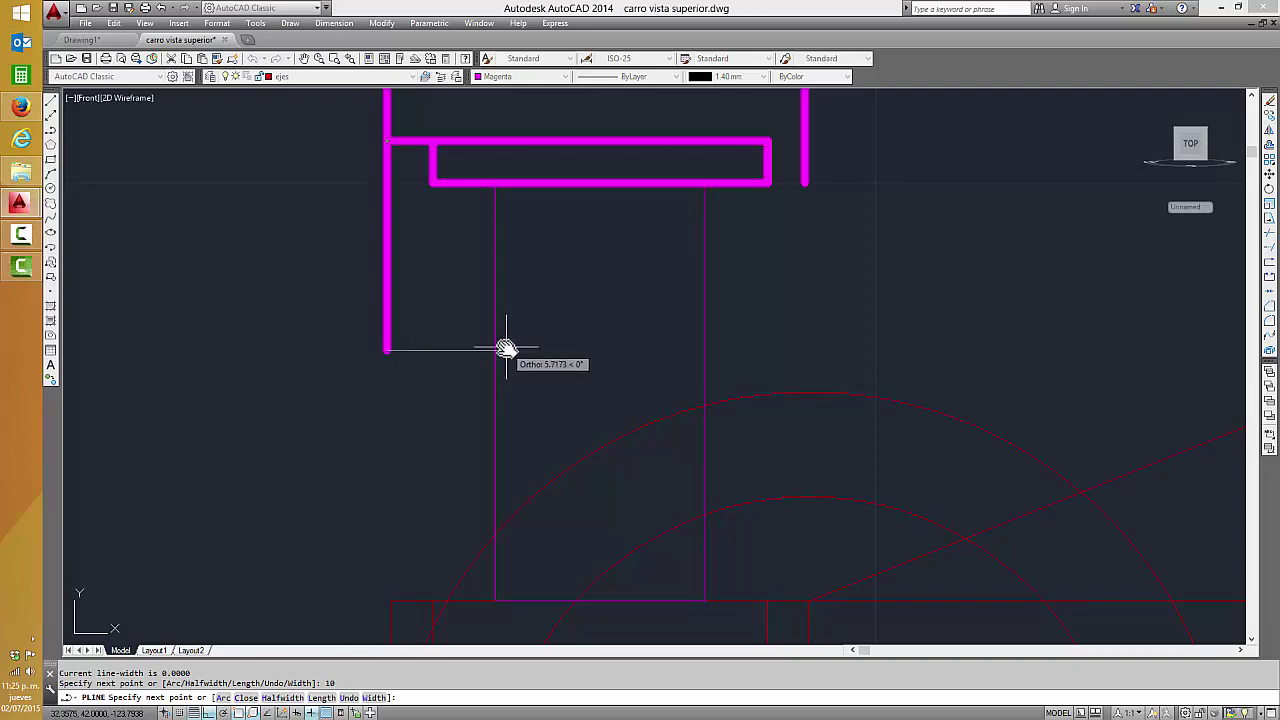
text(5)
key(Return)
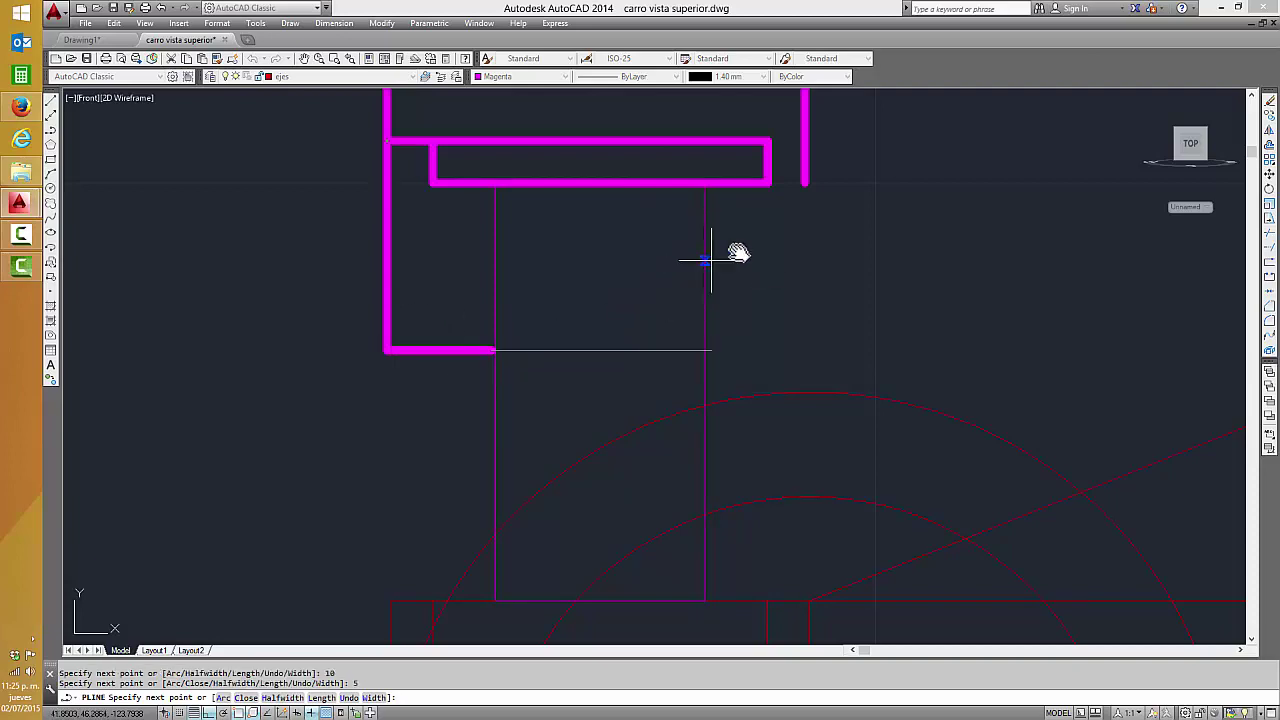
click(805, 185)
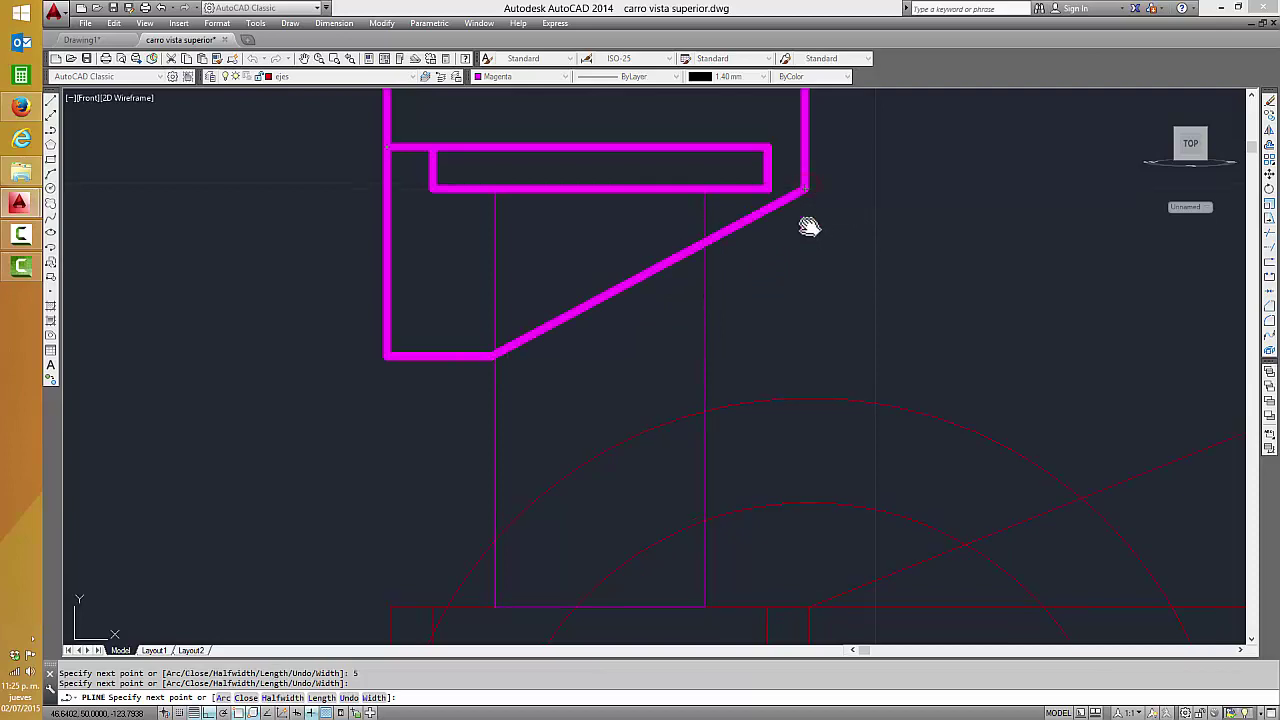
middle_drag(810, 60, 812, 226)
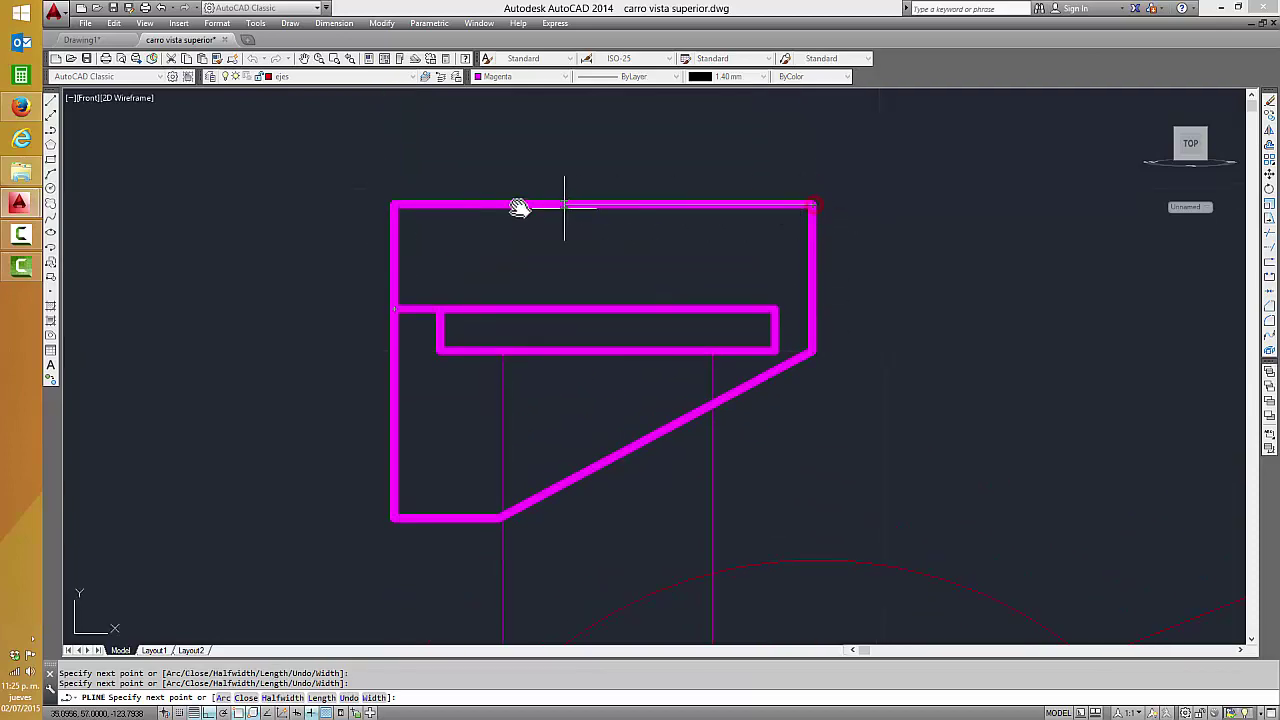
click(397, 205)
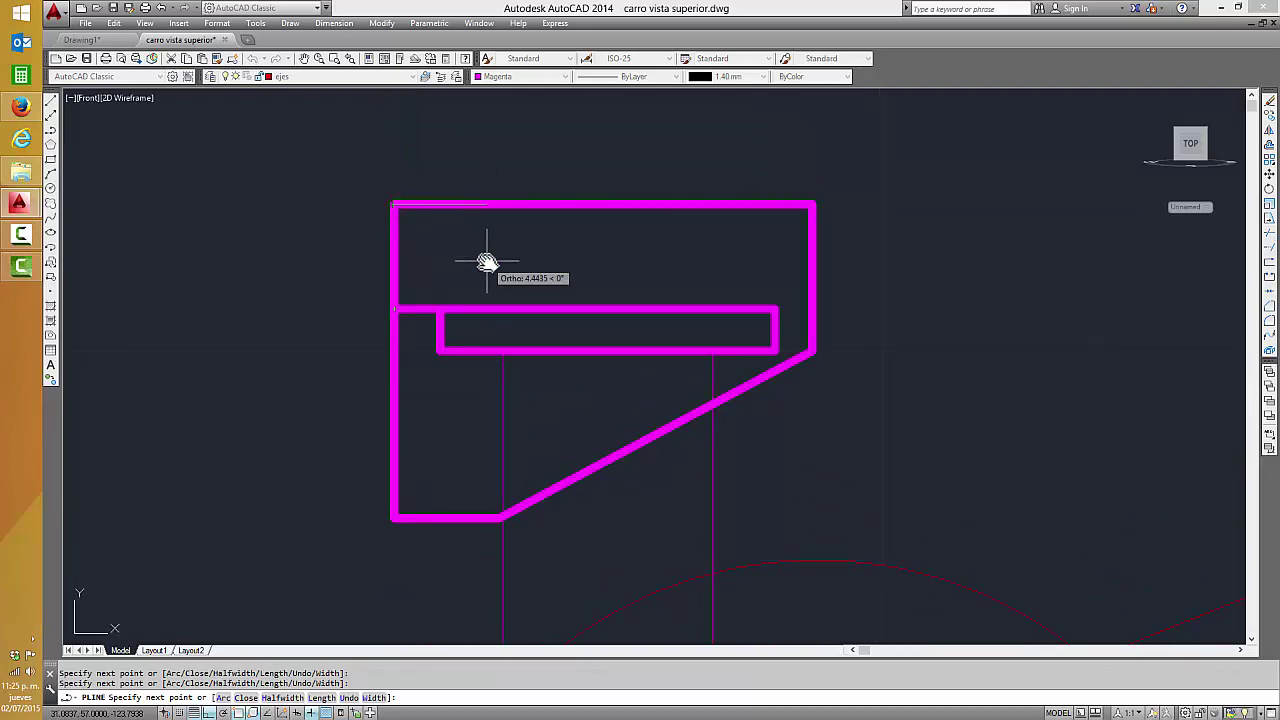
text(c)
key(Return)
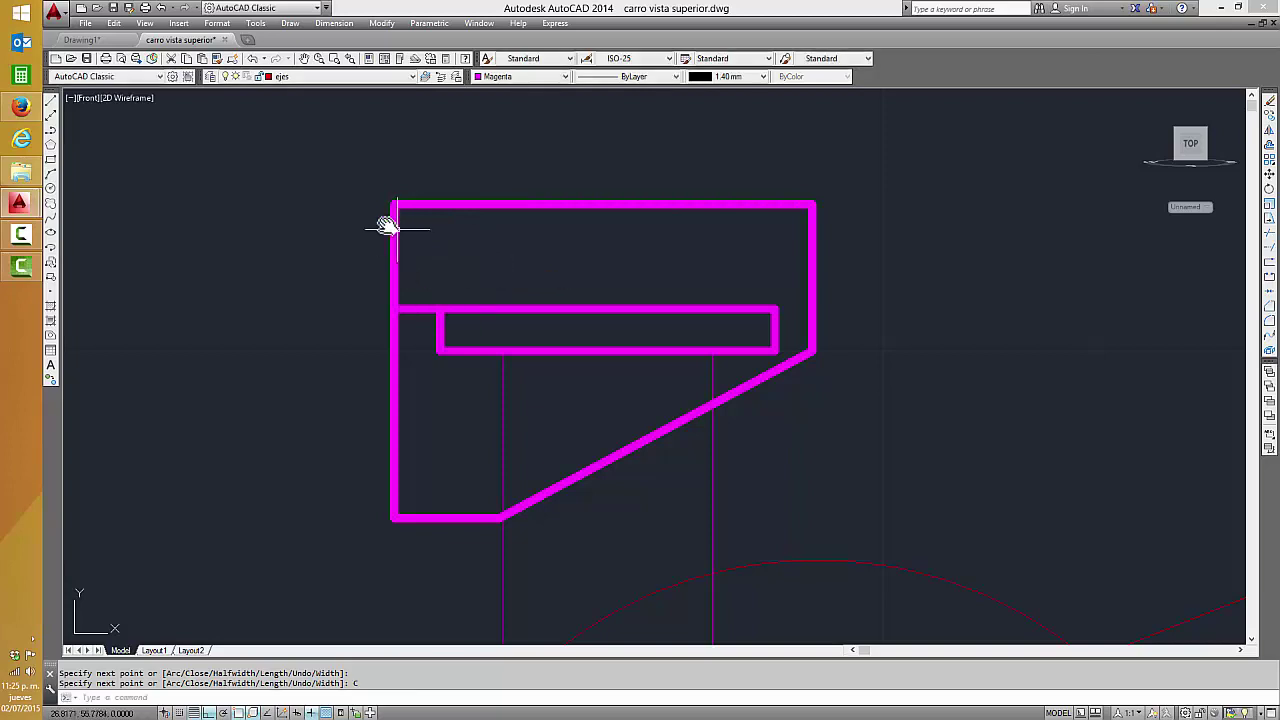
- Erase the stray short segment and the leftover overlapping outline
click(421, 298)
click(427, 318)
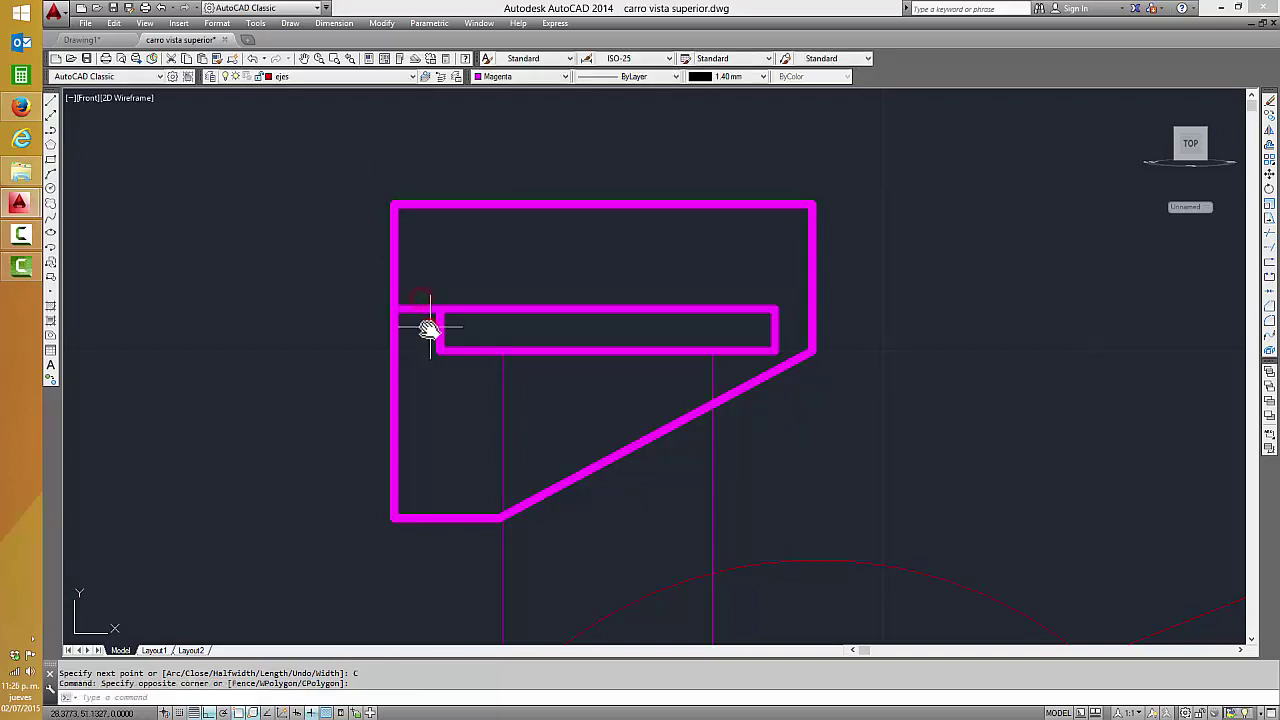
key(Delete)
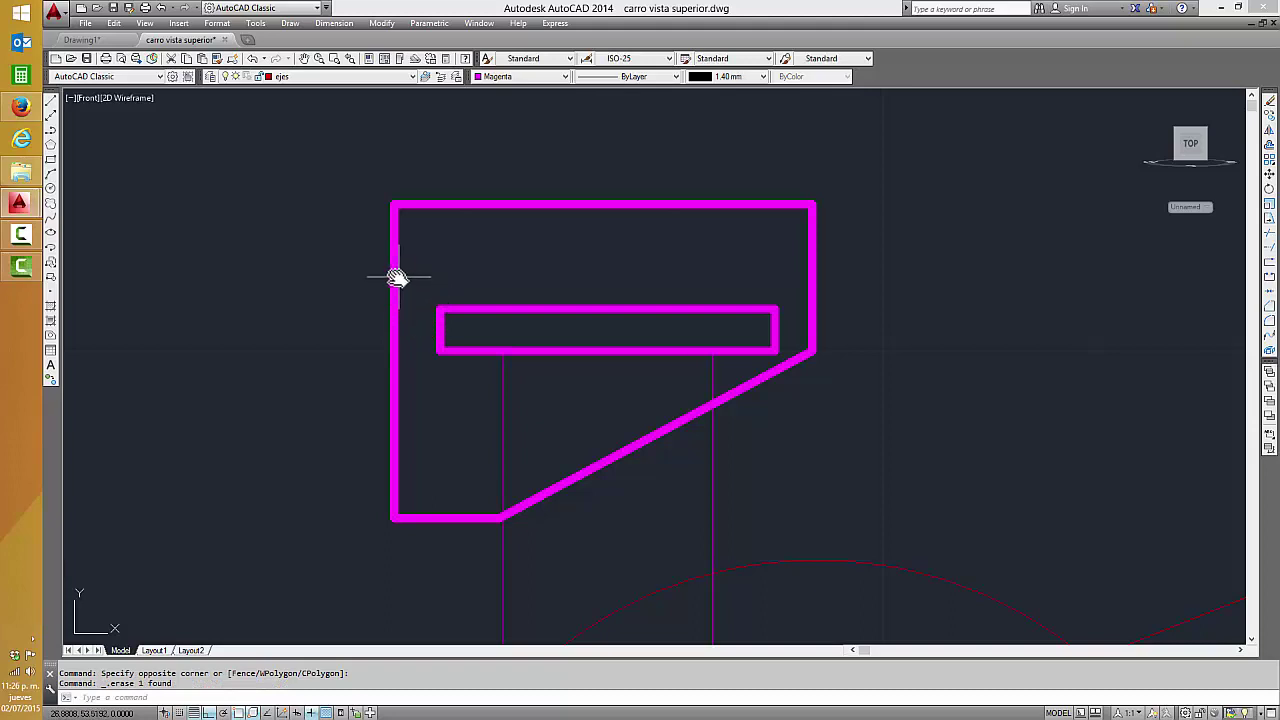
click(394, 277)
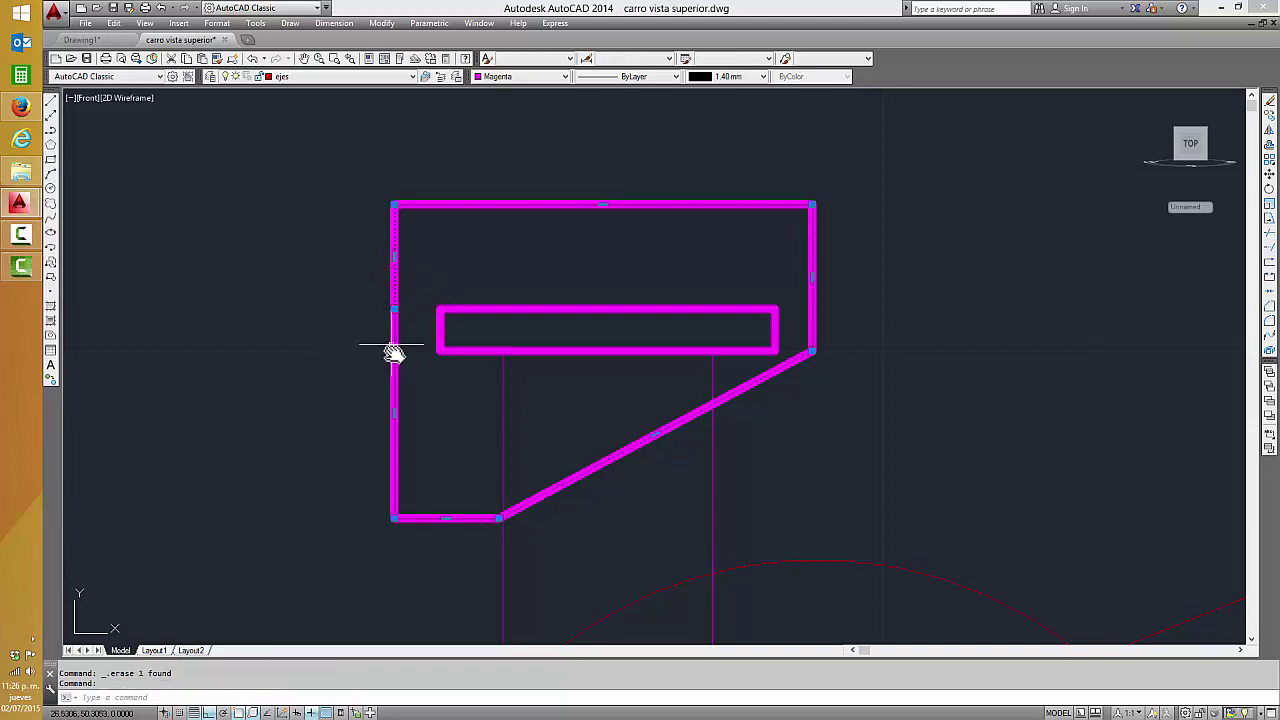
click(477, 251)
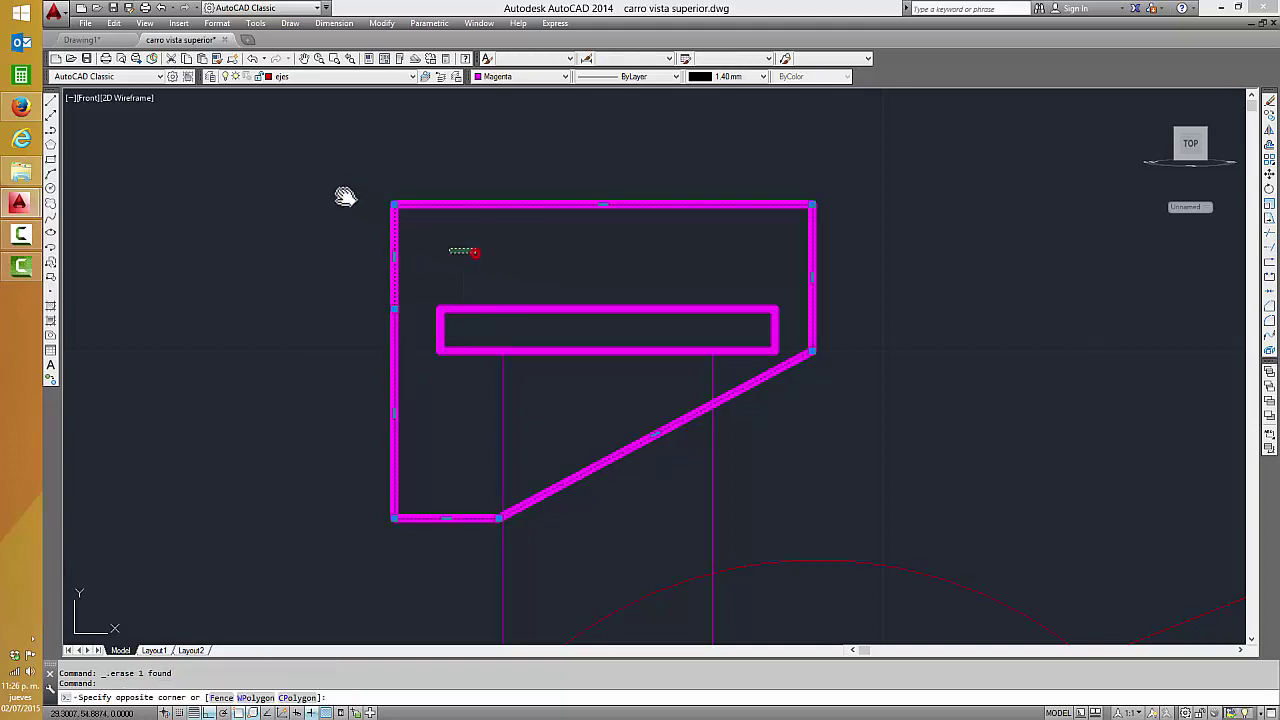
key(Escape)
click(443, 251)
click(337, 167)
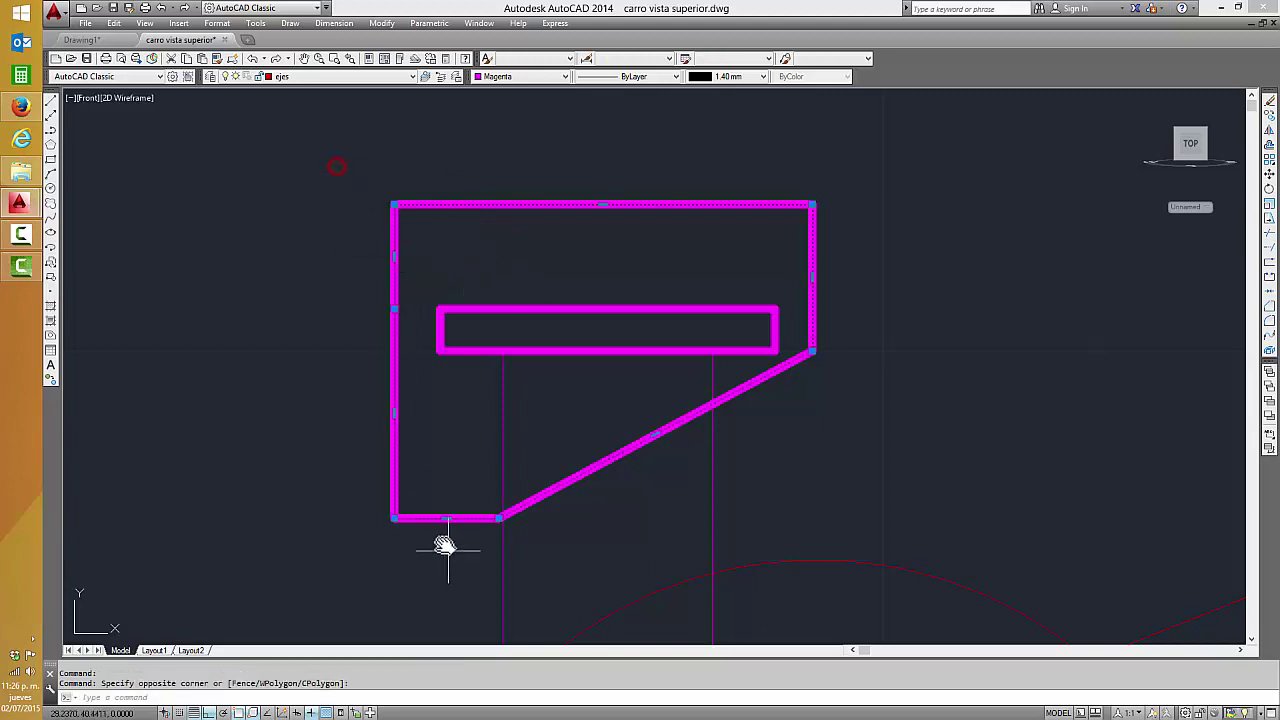
click(434, 463)
click(391, 557)
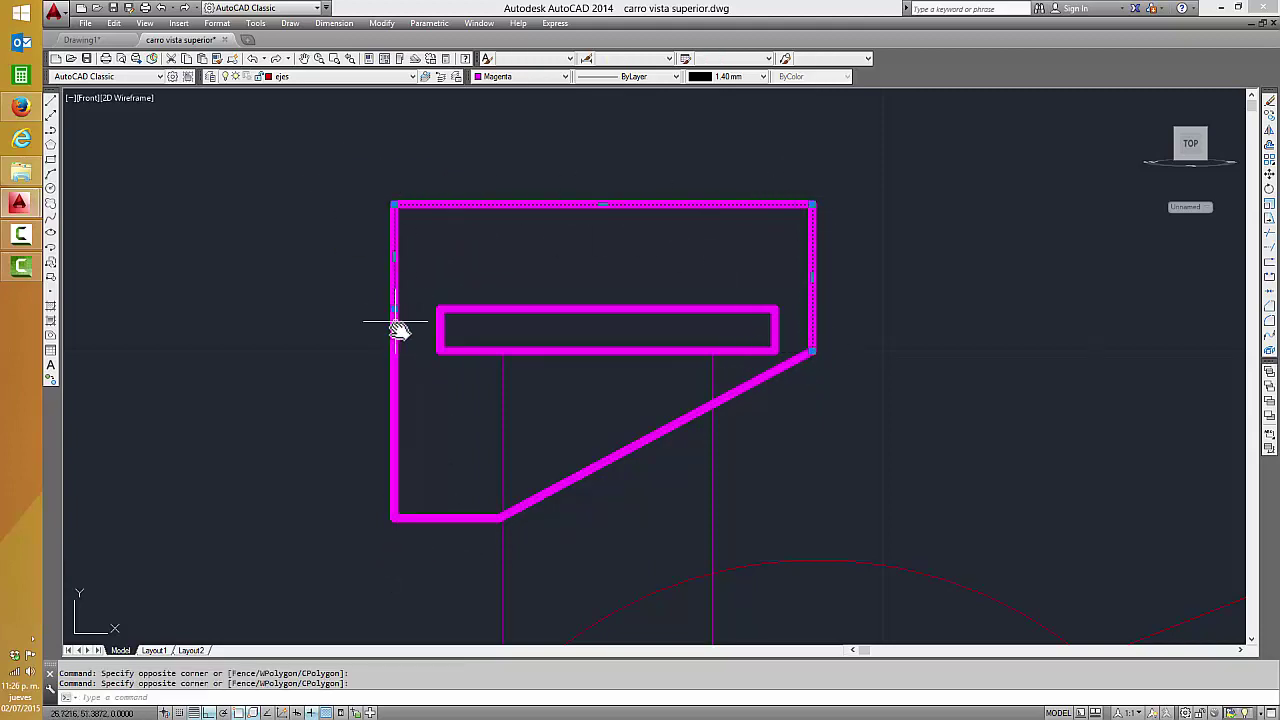
key(Escape)
key(Delete)
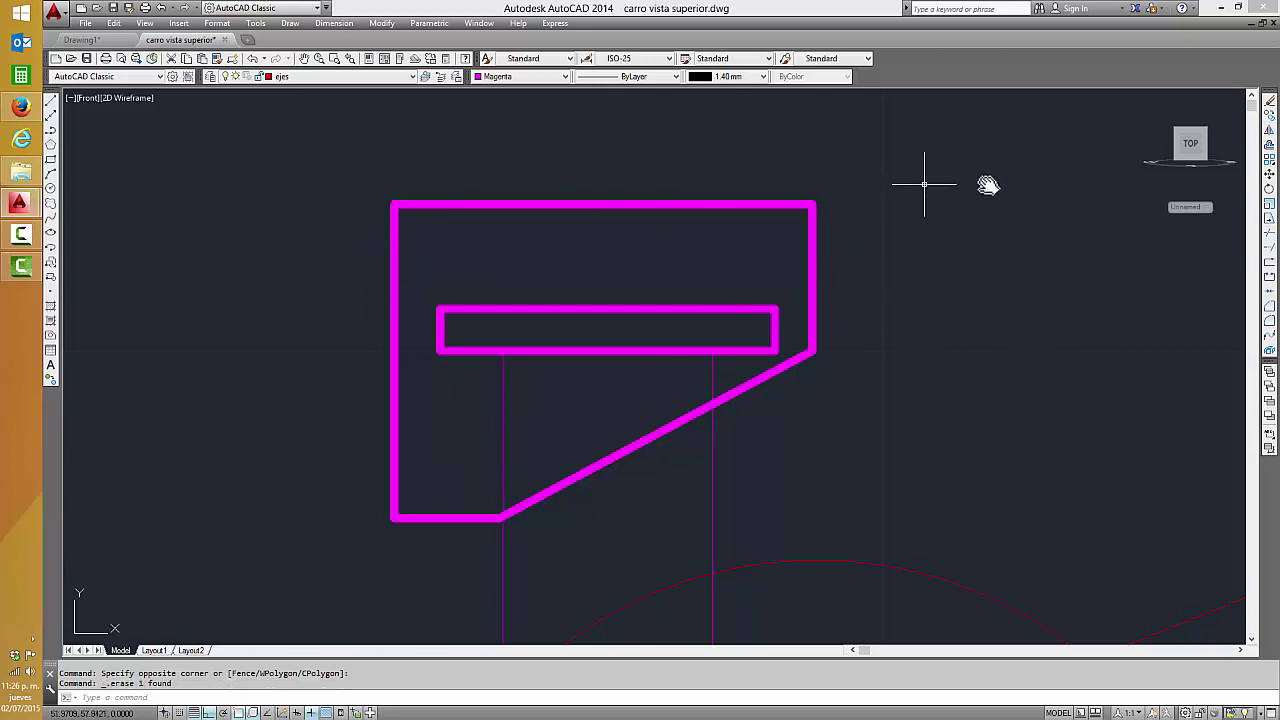
mouse_move(1190, 150)
click(1149, 101)
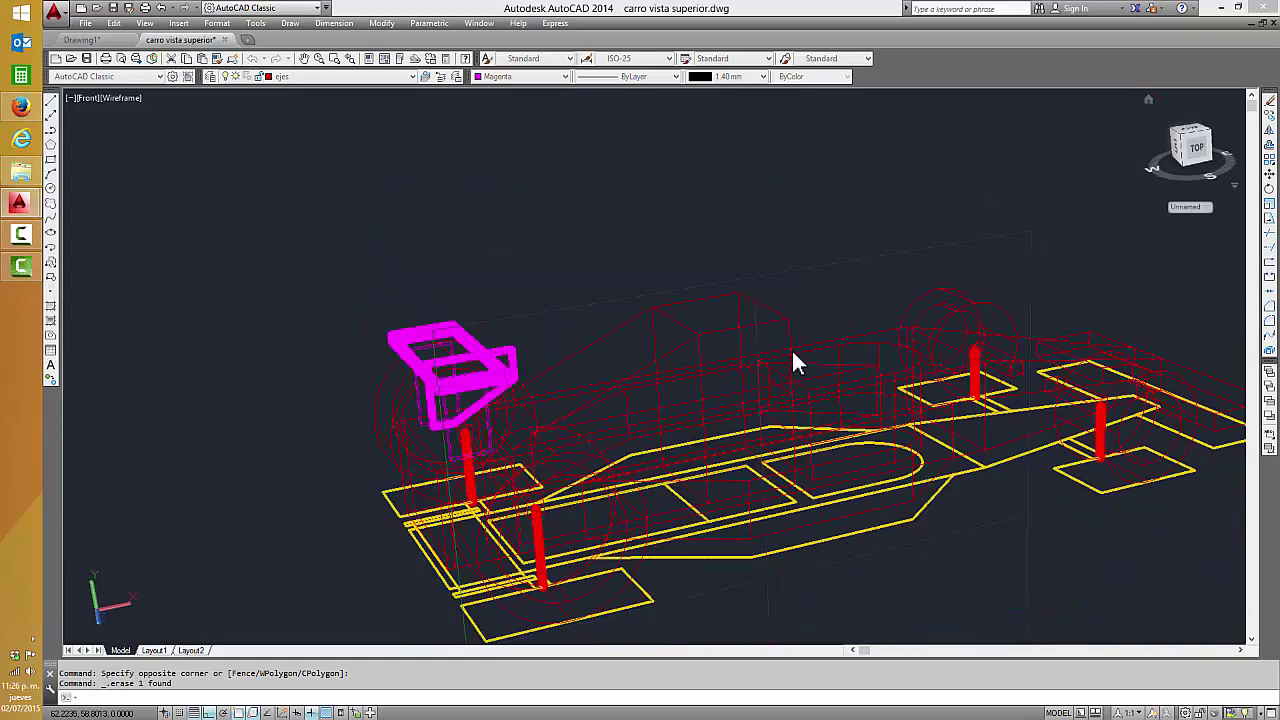
- Switch to the Top view and zoom in on the rear wing's lower end
scroll(537, 474, up, 5)
scroll(503, 420, up, 5)
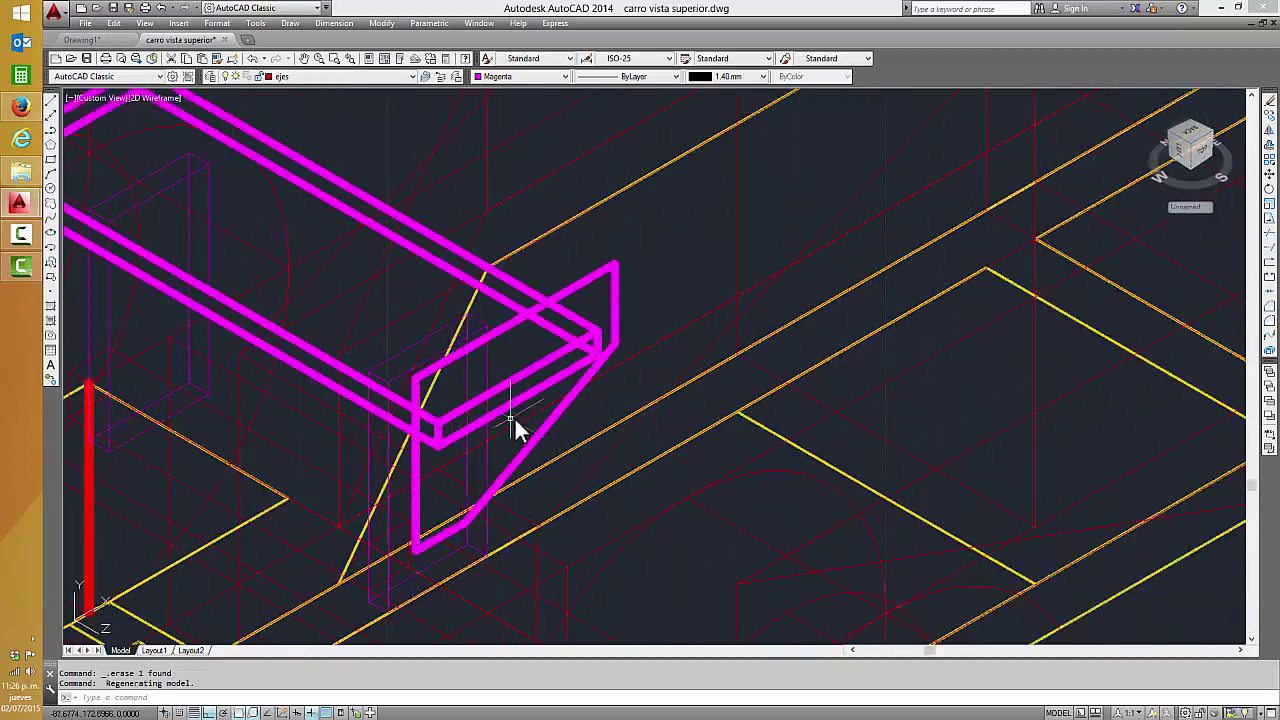
scroll(515, 425, down, 5)
scroll(524, 420, up, 3)
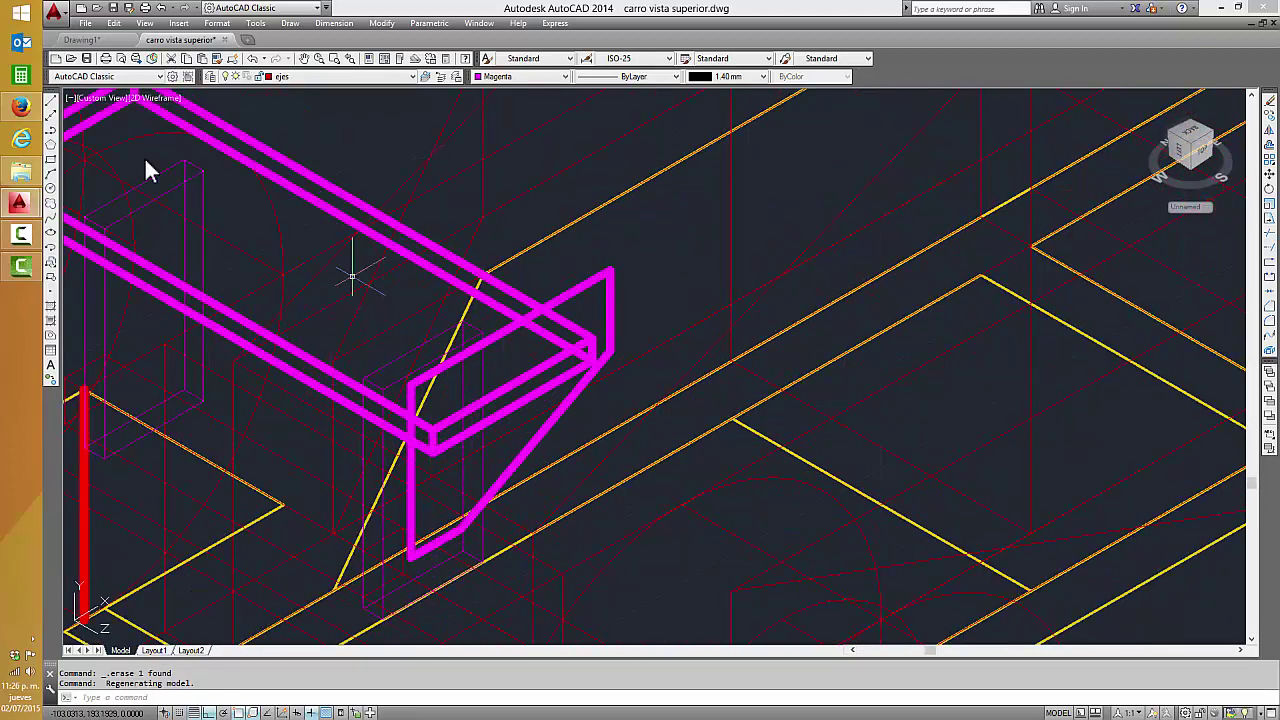
key(Escape)
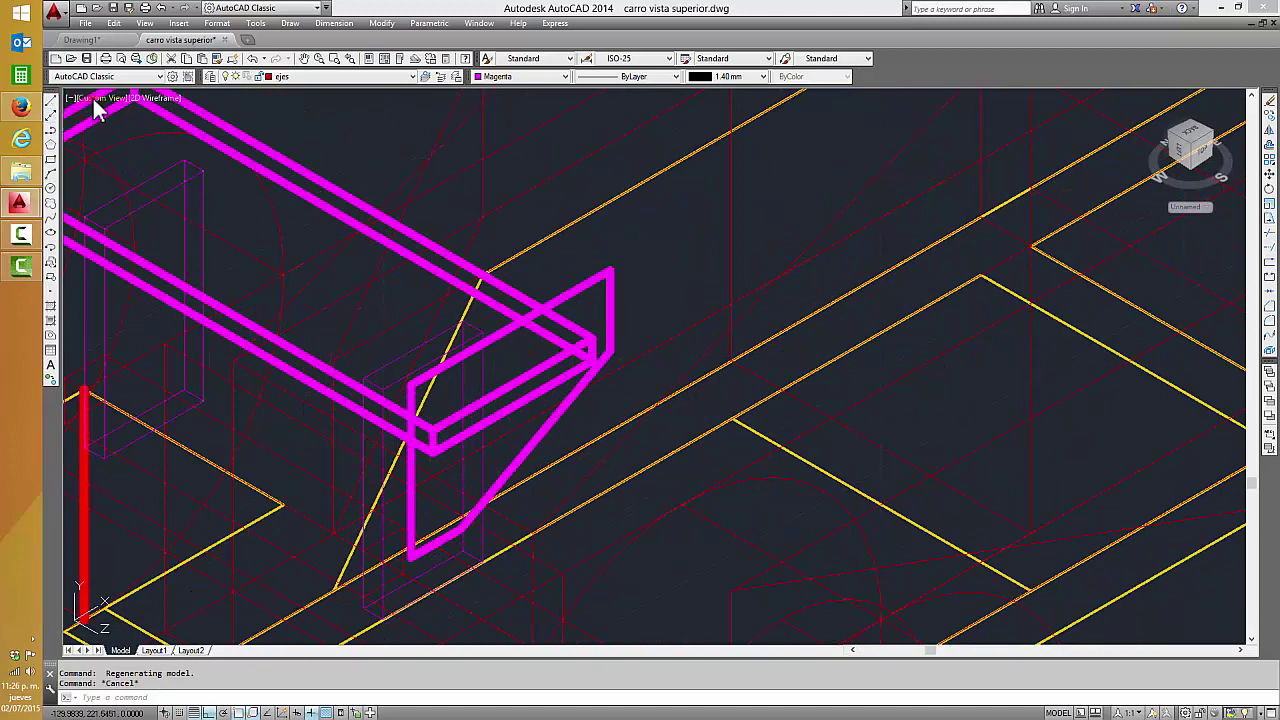
click(95, 100)
click(124, 132)
scroll(377, 486, up, 3)
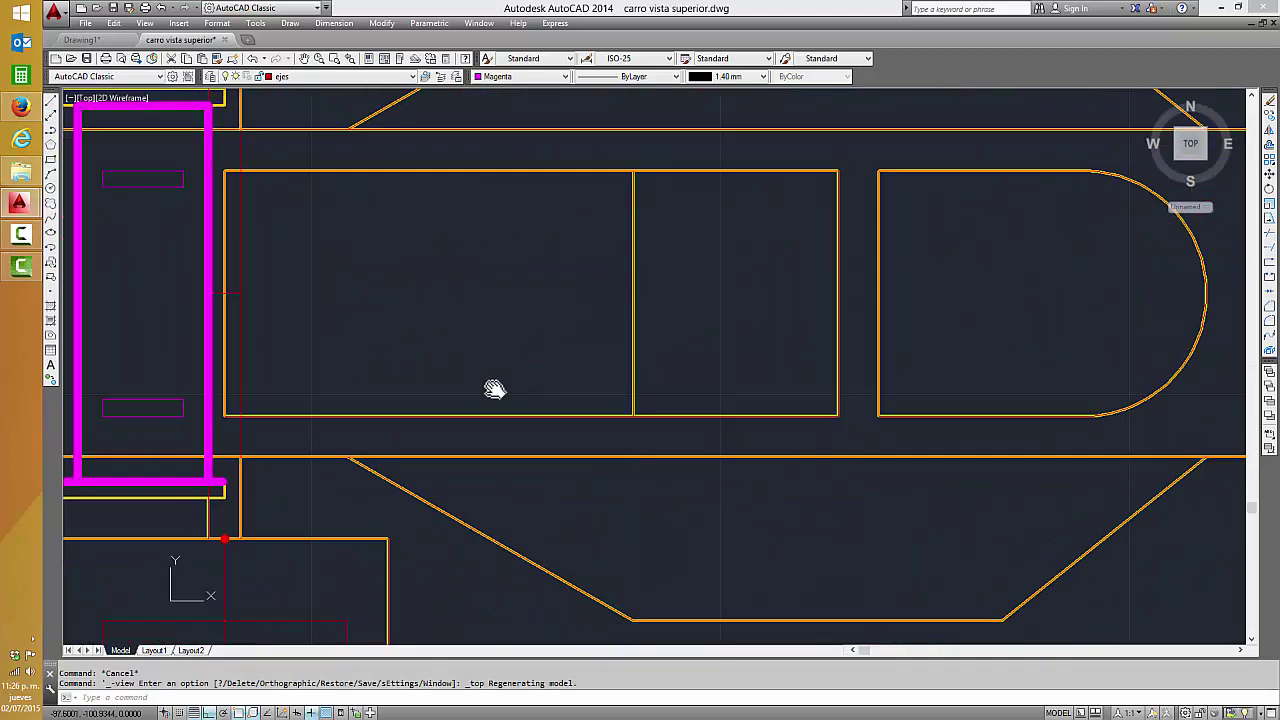
middle_drag(491, 391, 586, 491)
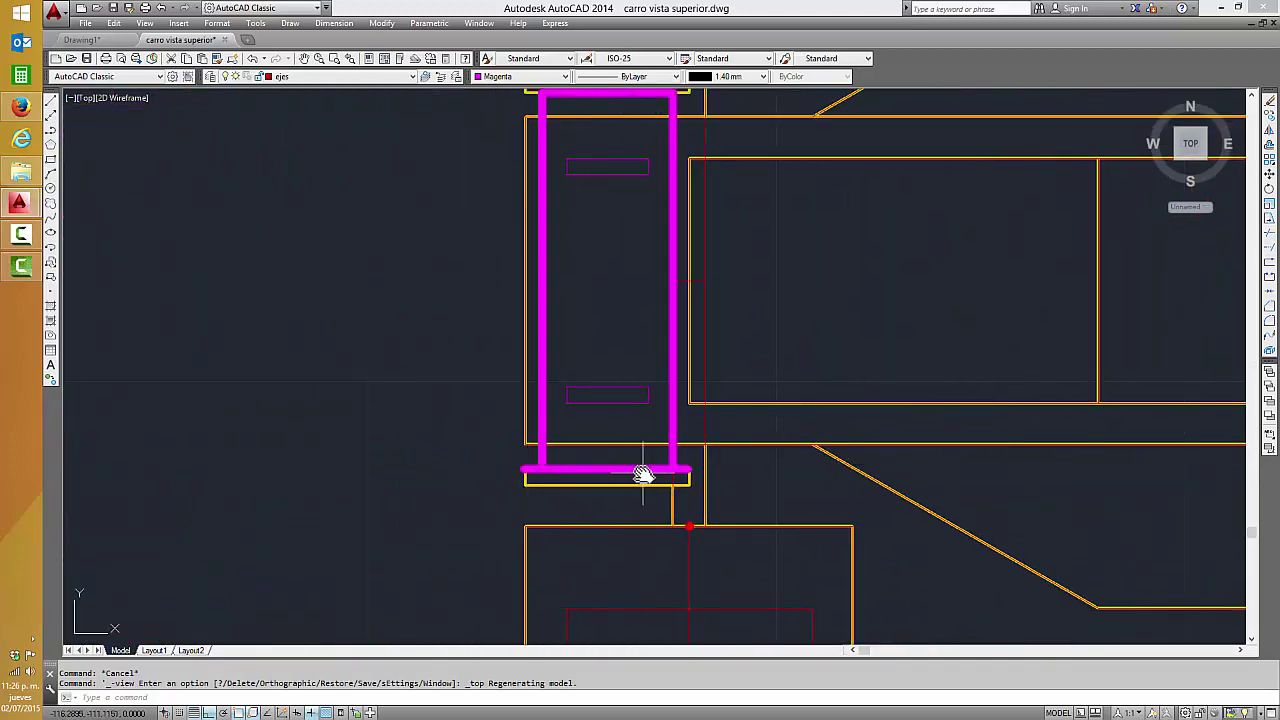
scroll(646, 471, up, 4)
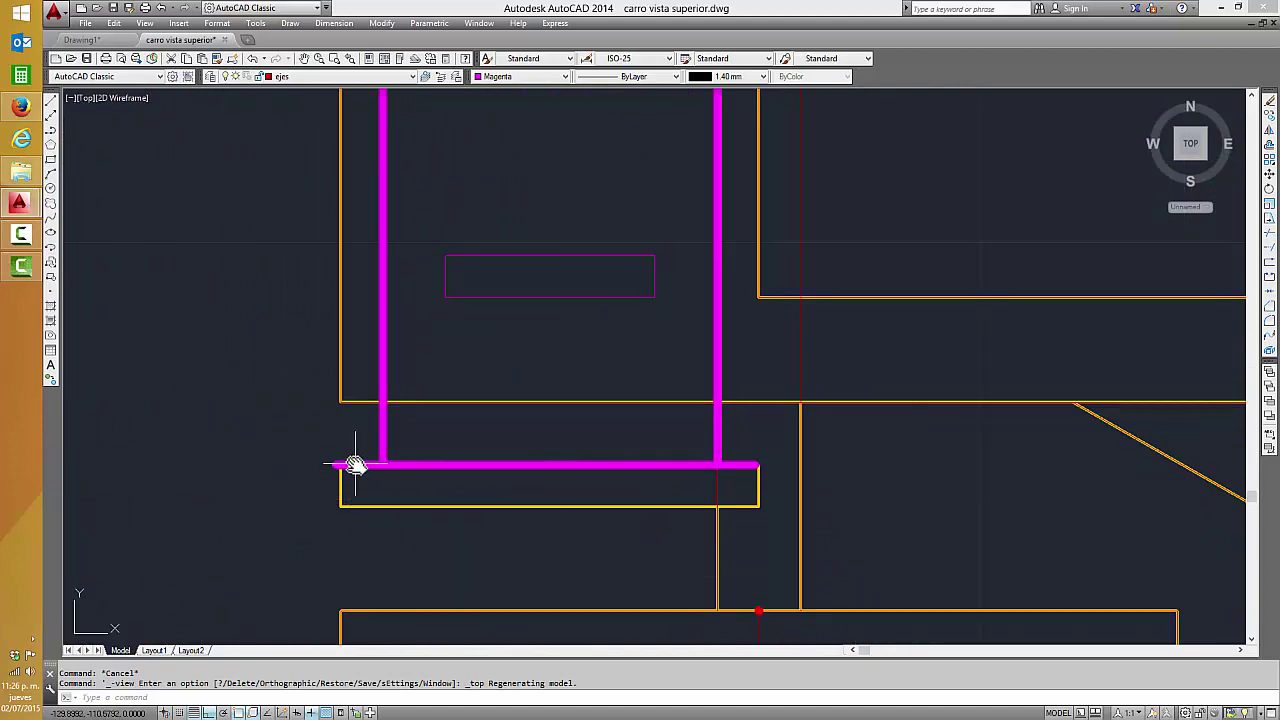
- Return to the isometric home view and zoom in close on the end-plate outline
key(Escape)
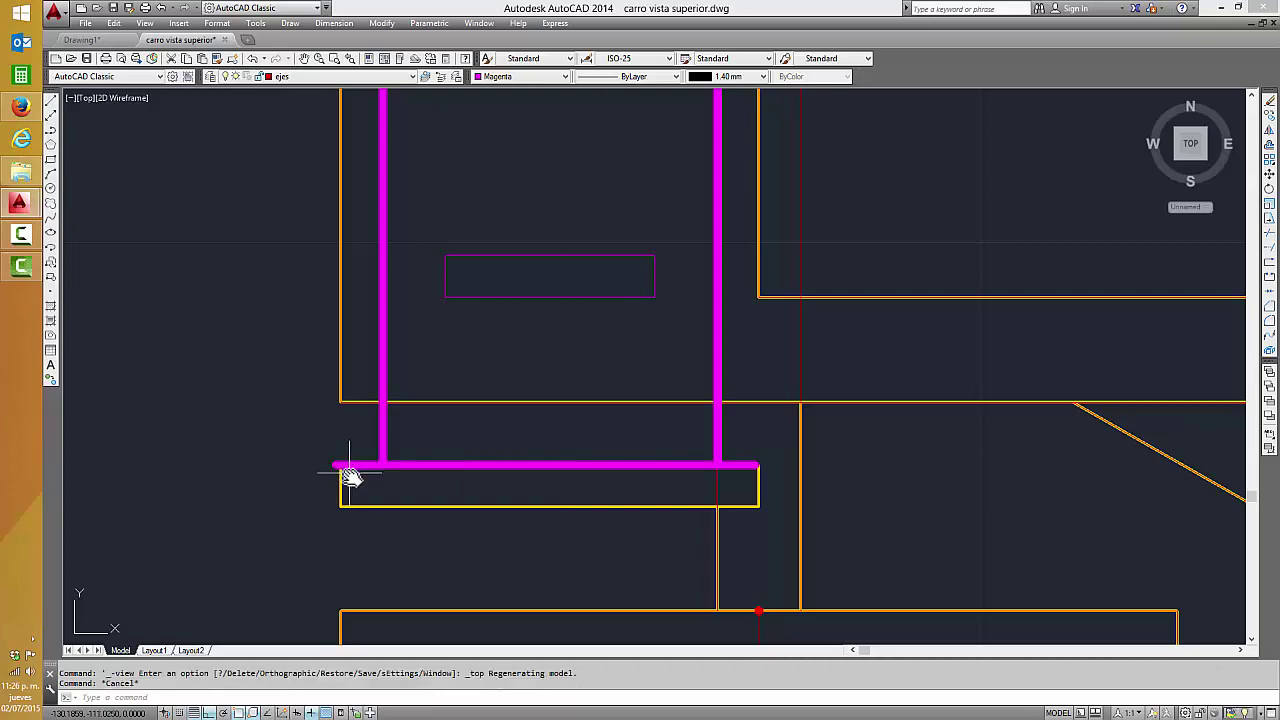
key(Escape)
drag(1148, 114, 1148, 110)
click(1148, 103)
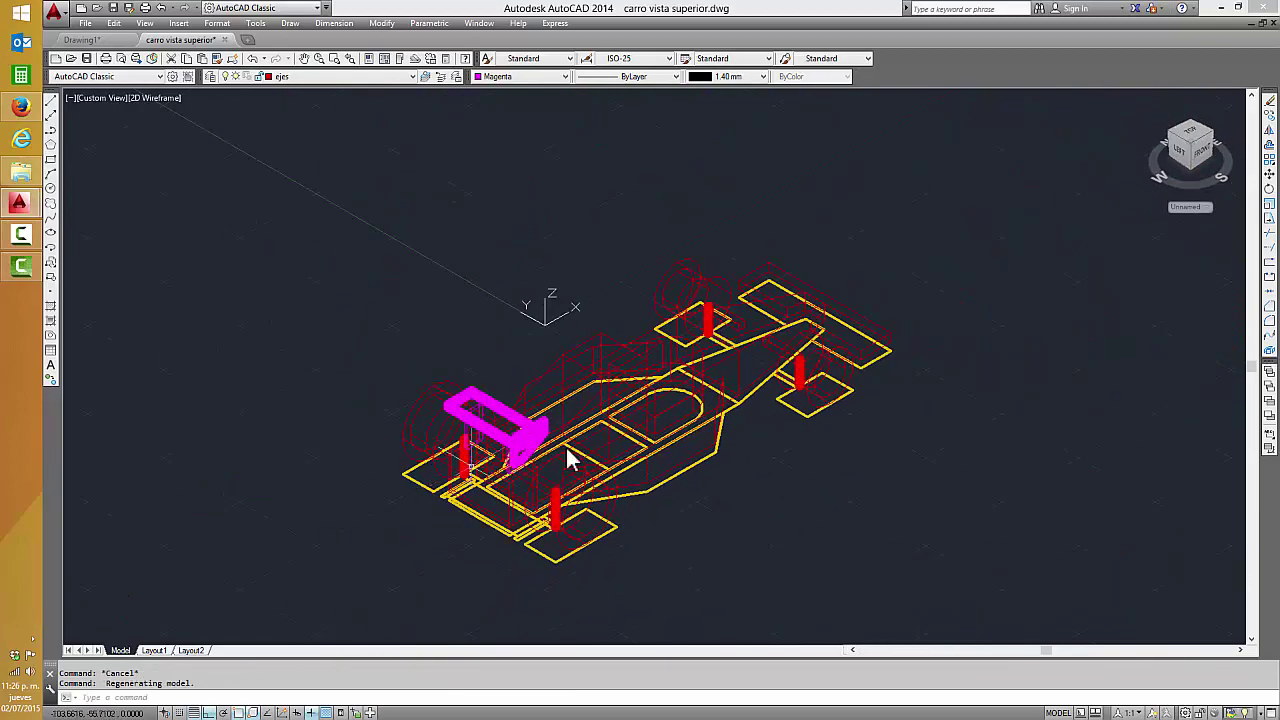
scroll(546, 457, up, 2)
scroll(523, 434, up, 3)
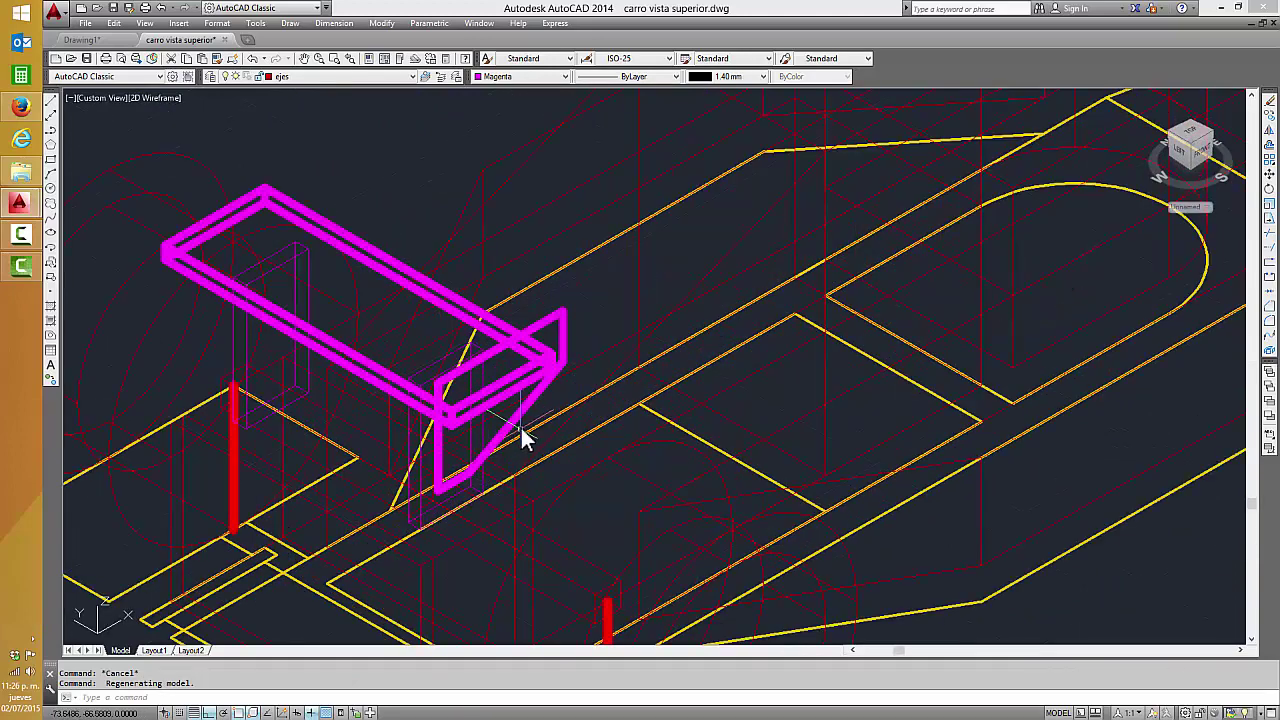
scroll(545, 430, up, 2)
text(EXTRUDE)
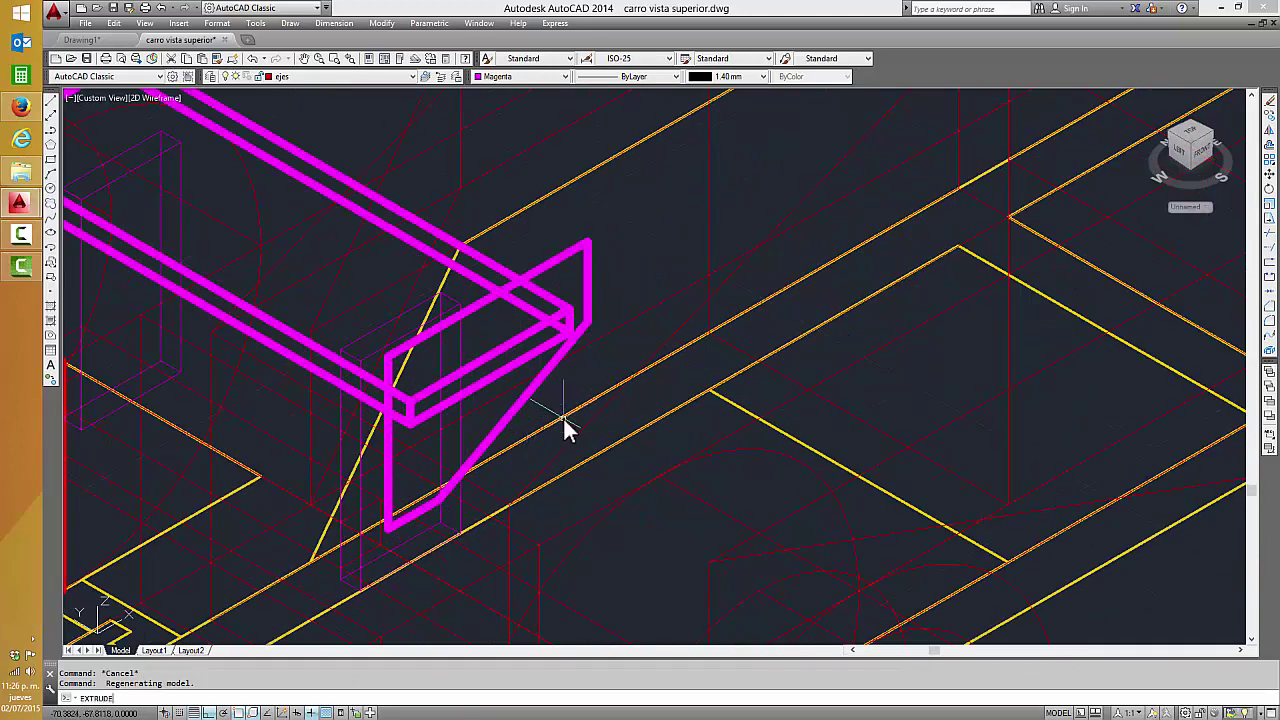
- Extrude the rear wing's end-plate outline to a height of 2
key(Return)
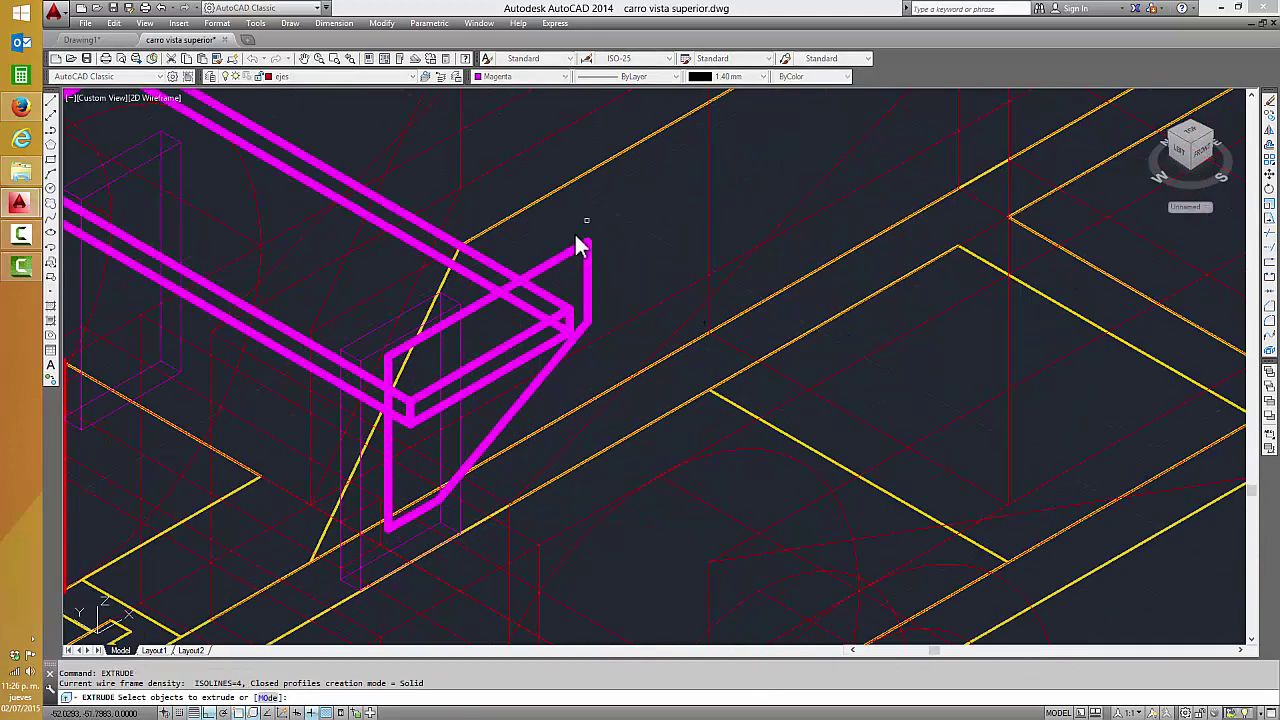
click(586, 251)
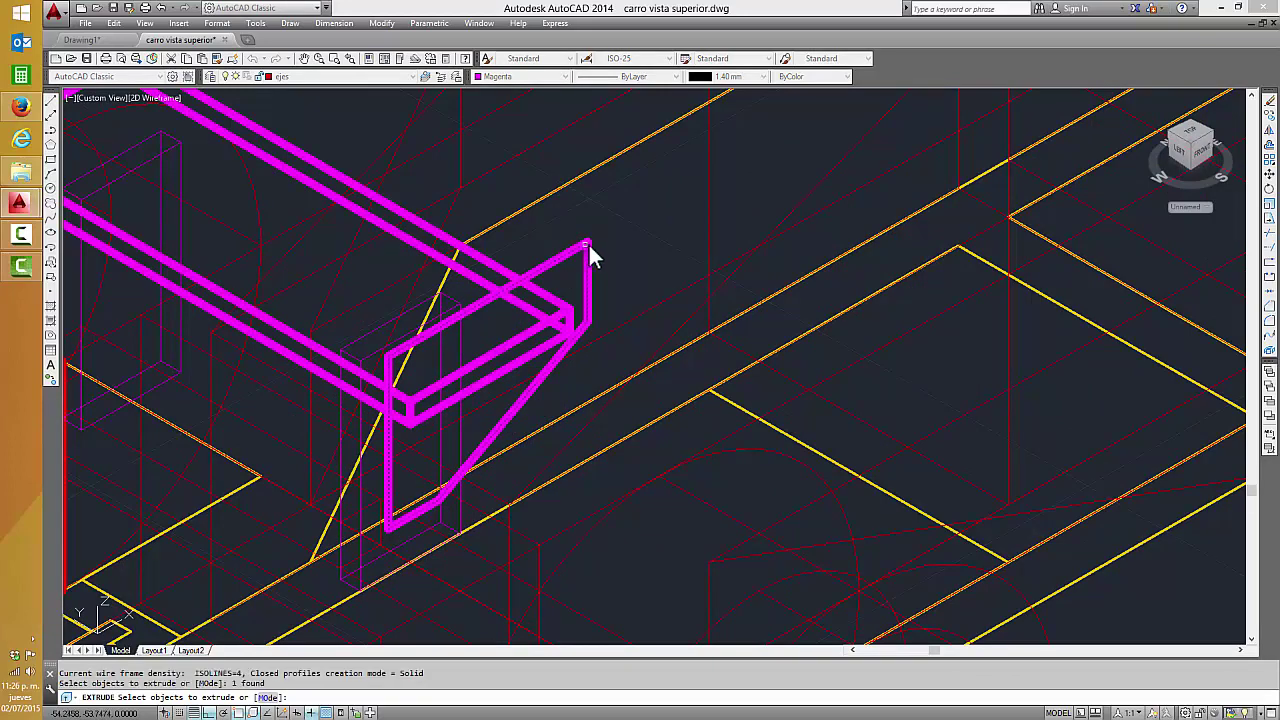
key(Return)
text(2)
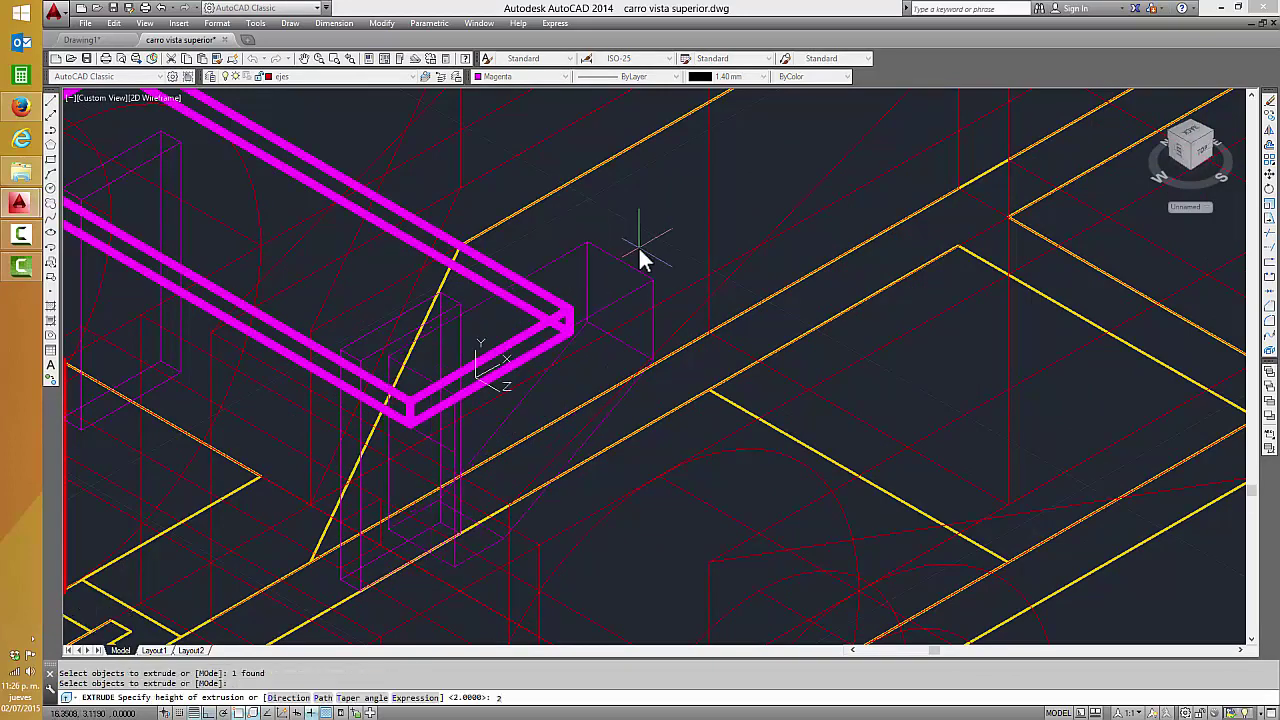
key(Return)
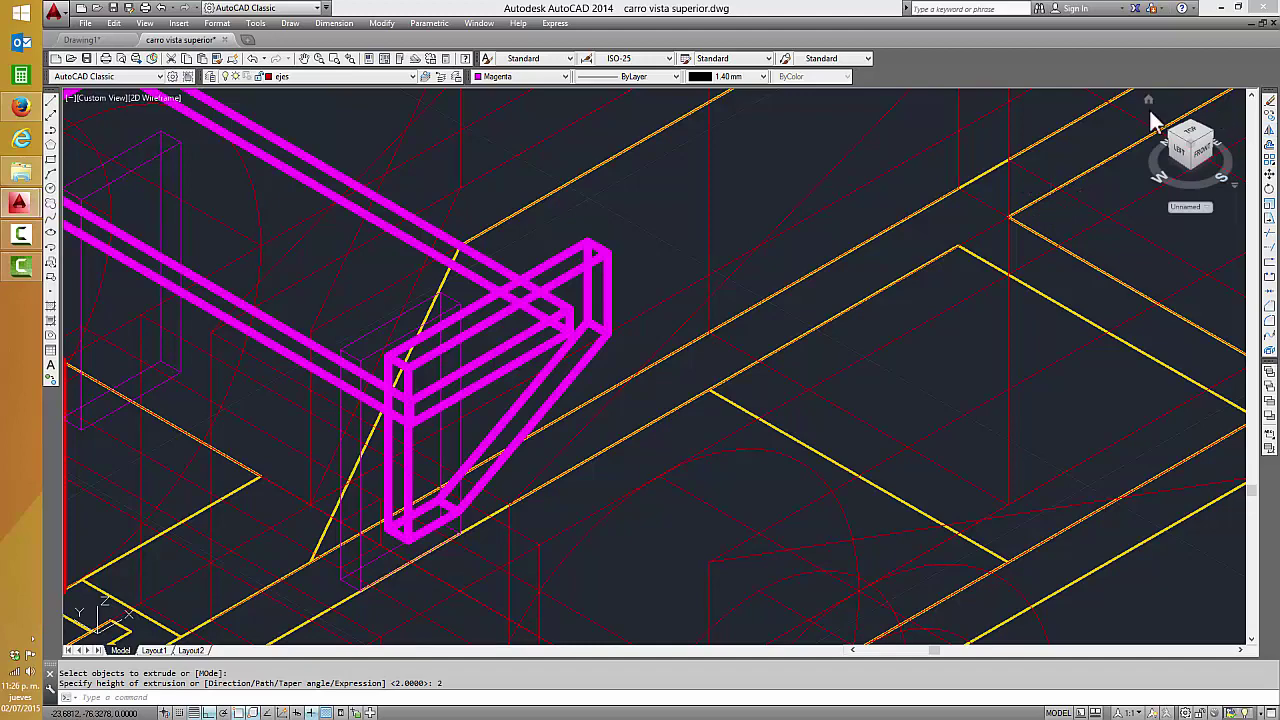
key(Escape)
- Check the new end plate from the Top view, framing the wing's lower end
click(93, 101)
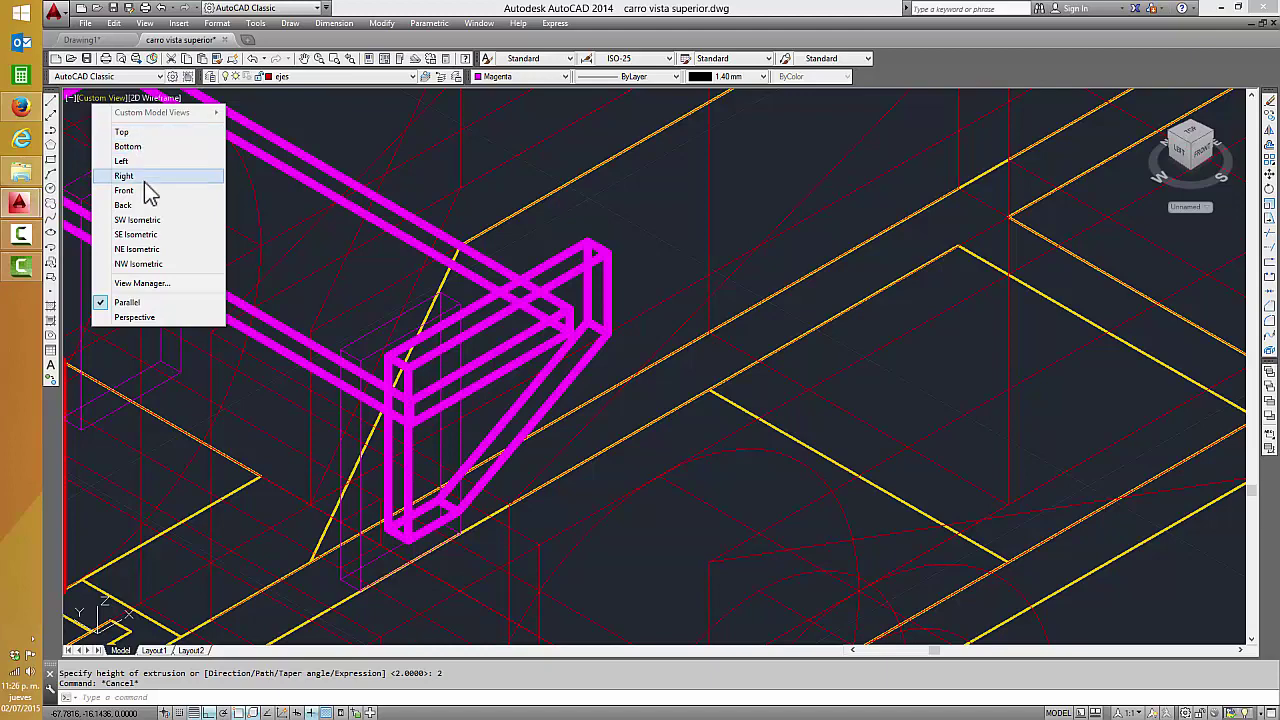
click(134, 133)
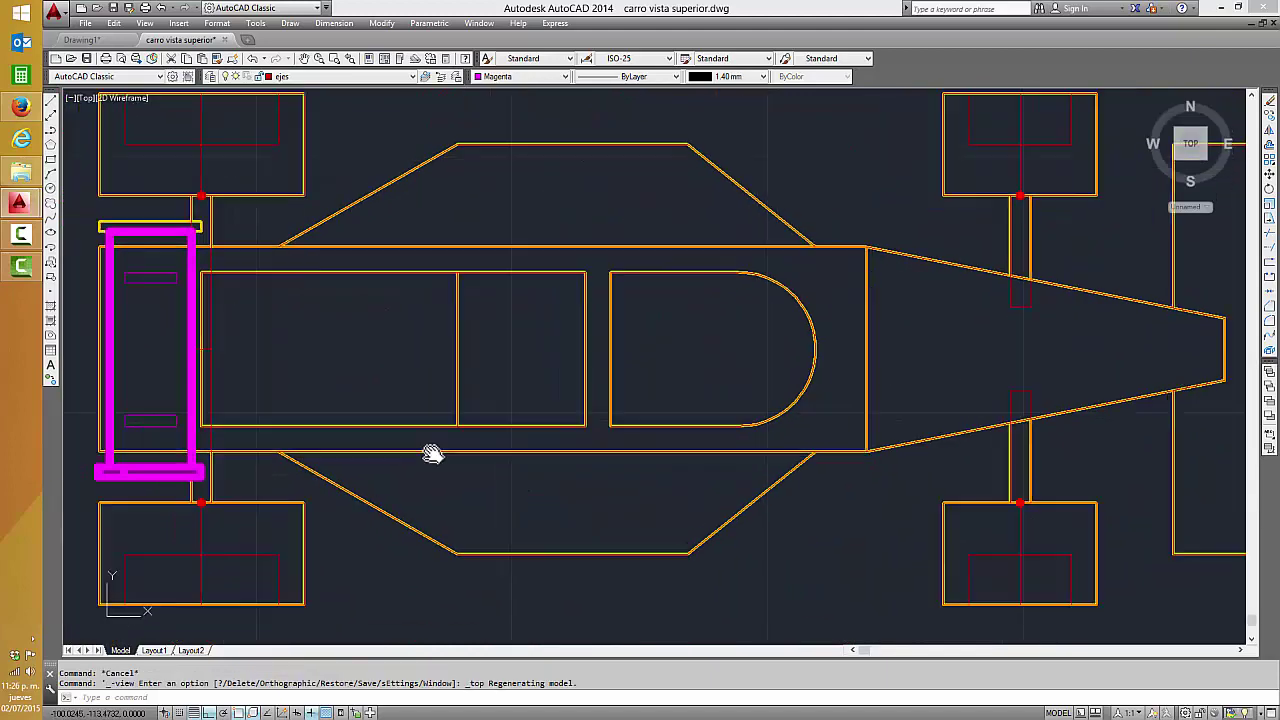
scroll(428, 451, up, 3)
scroll(480, 451, up, 2)
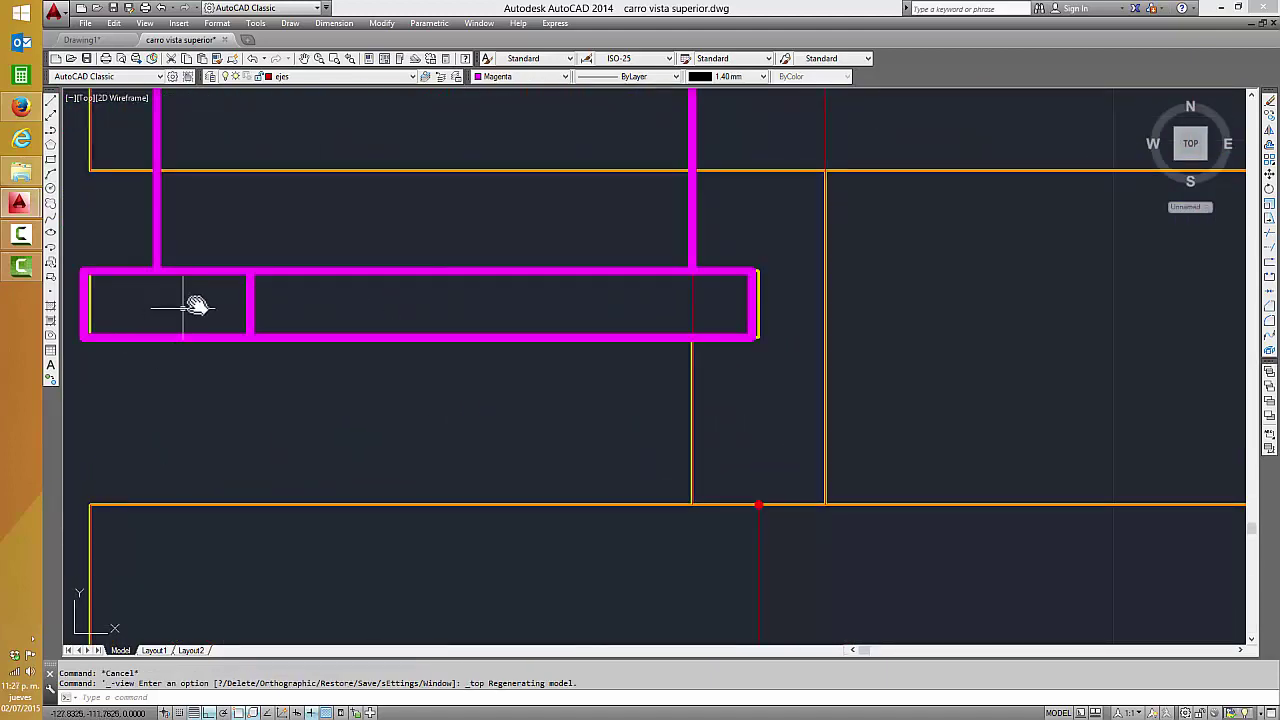
scroll(252, 298, down, 2)
scroll(252, 298, down, 4)
middle_drag(252, 298, 365, 357)
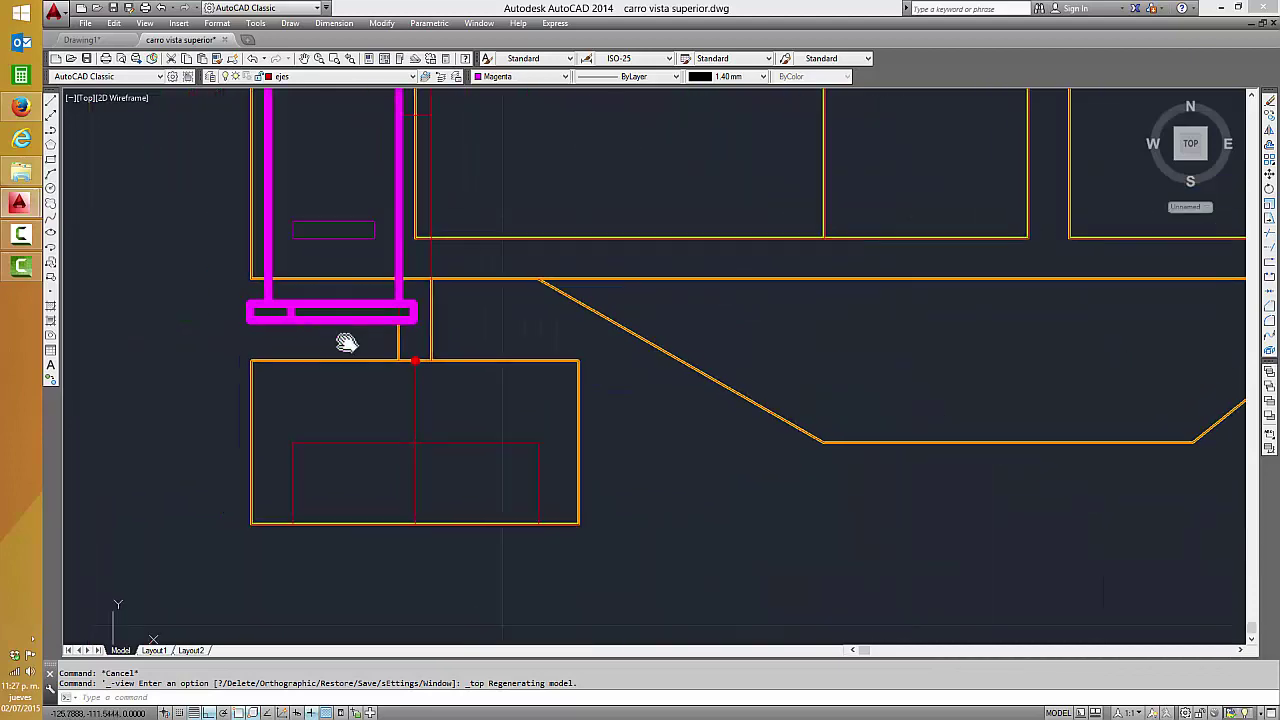
- Inspect the solid end plate in SE Isometric view by selecting it
click(89, 98)
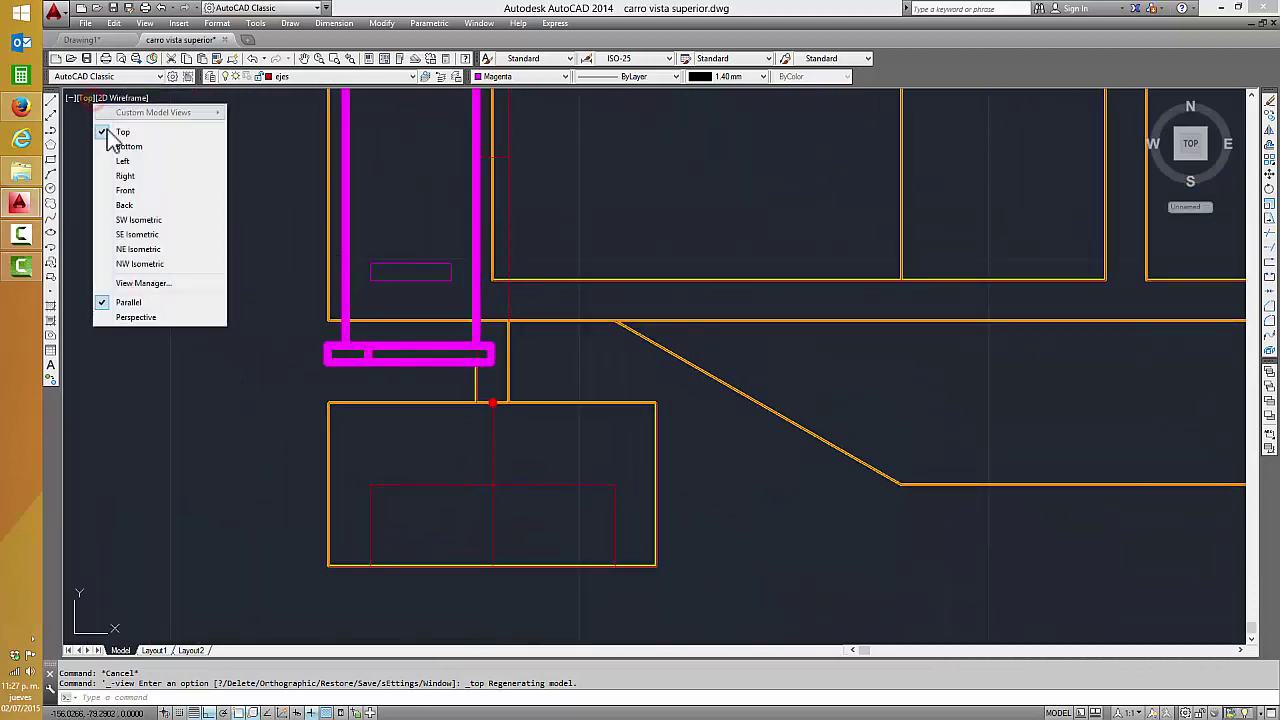
click(150, 235)
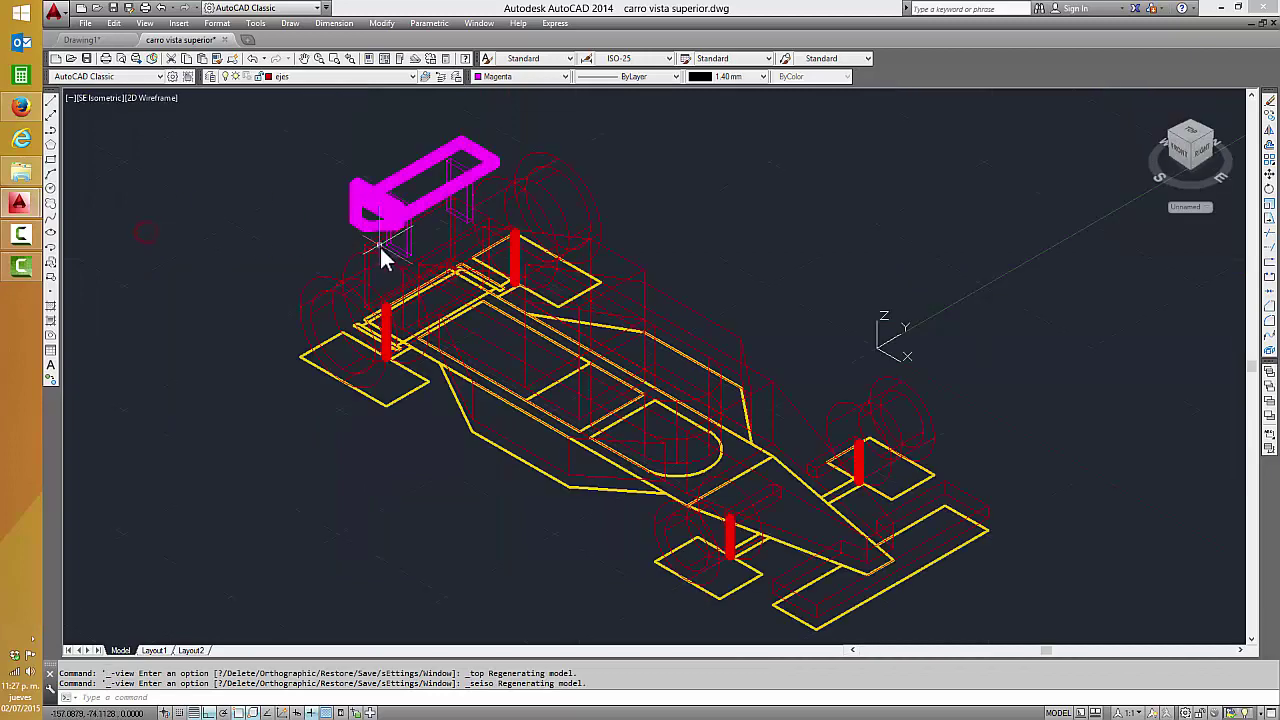
scroll(433, 177, up, 3)
scroll(435, 188, up, 3)
middle_drag(430, 193, 437, 323)
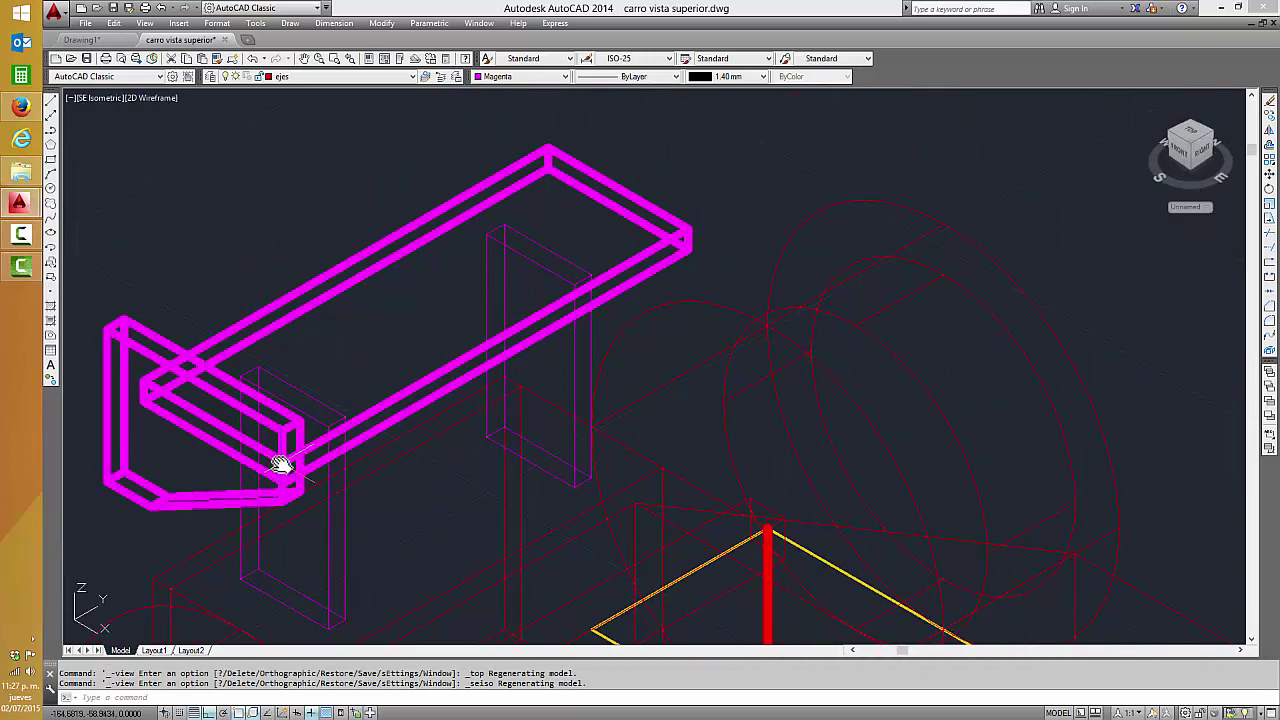
click(129, 330)
click(110, 318)
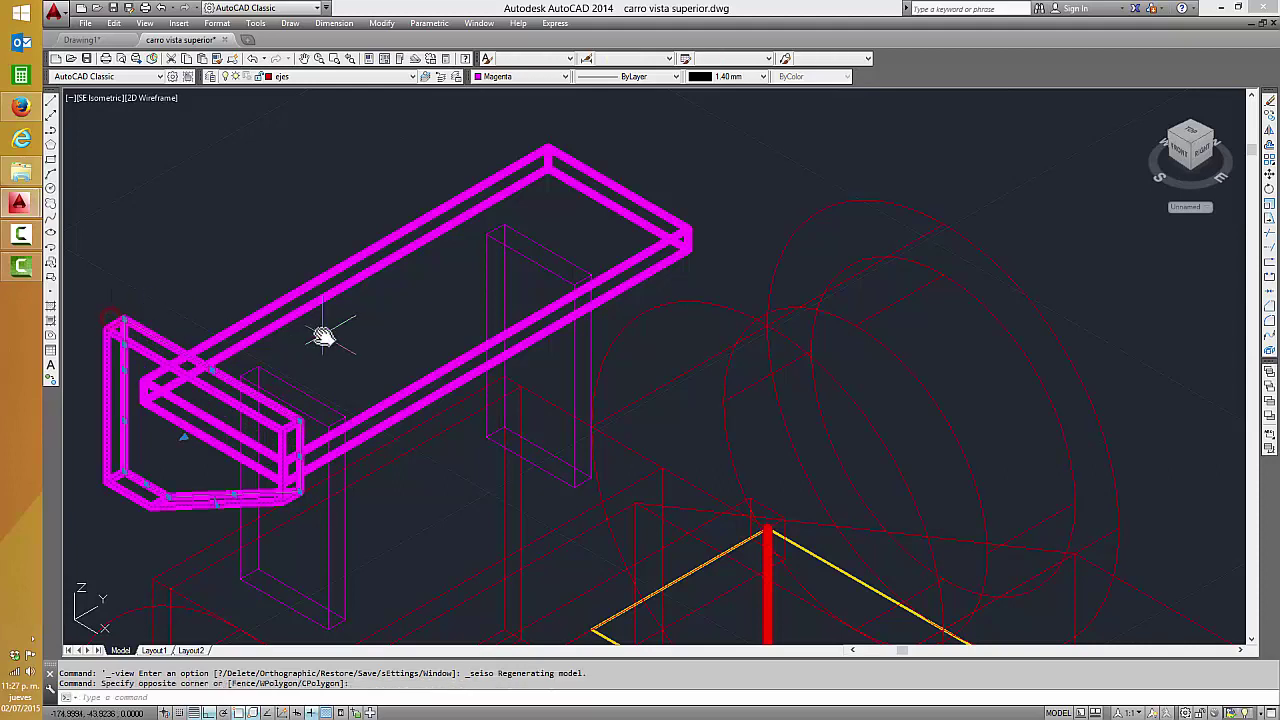
key(Escape)
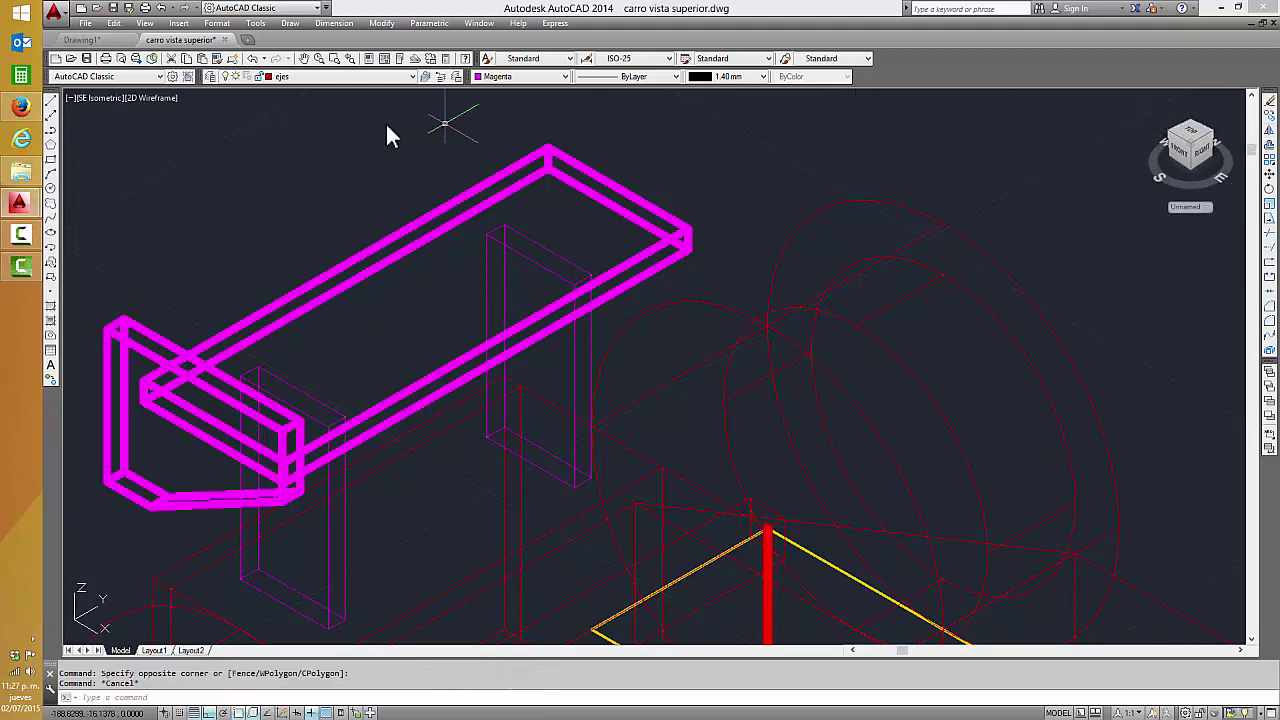
key(Escape)
- Return to the Top view with the rear wing centred
click(105, 98)
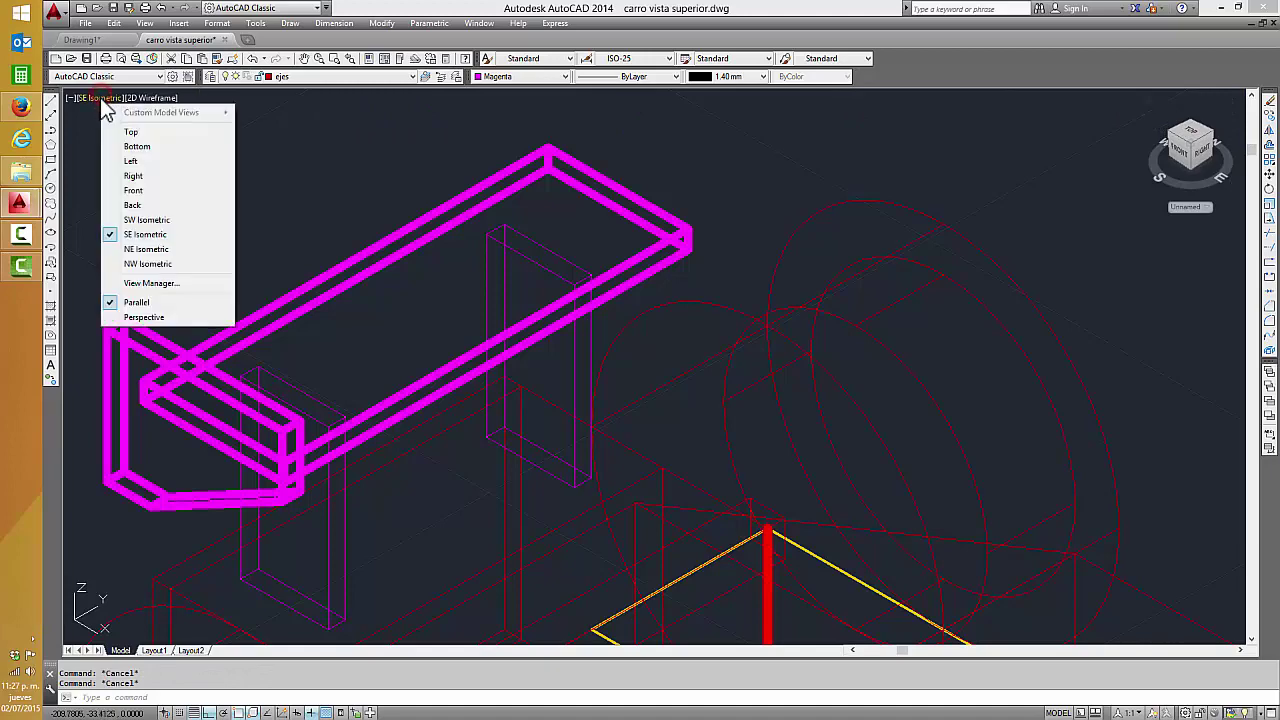
click(137, 130)
middle_drag(266, 251, 504, 304)
scroll(540, 306, up, 2)
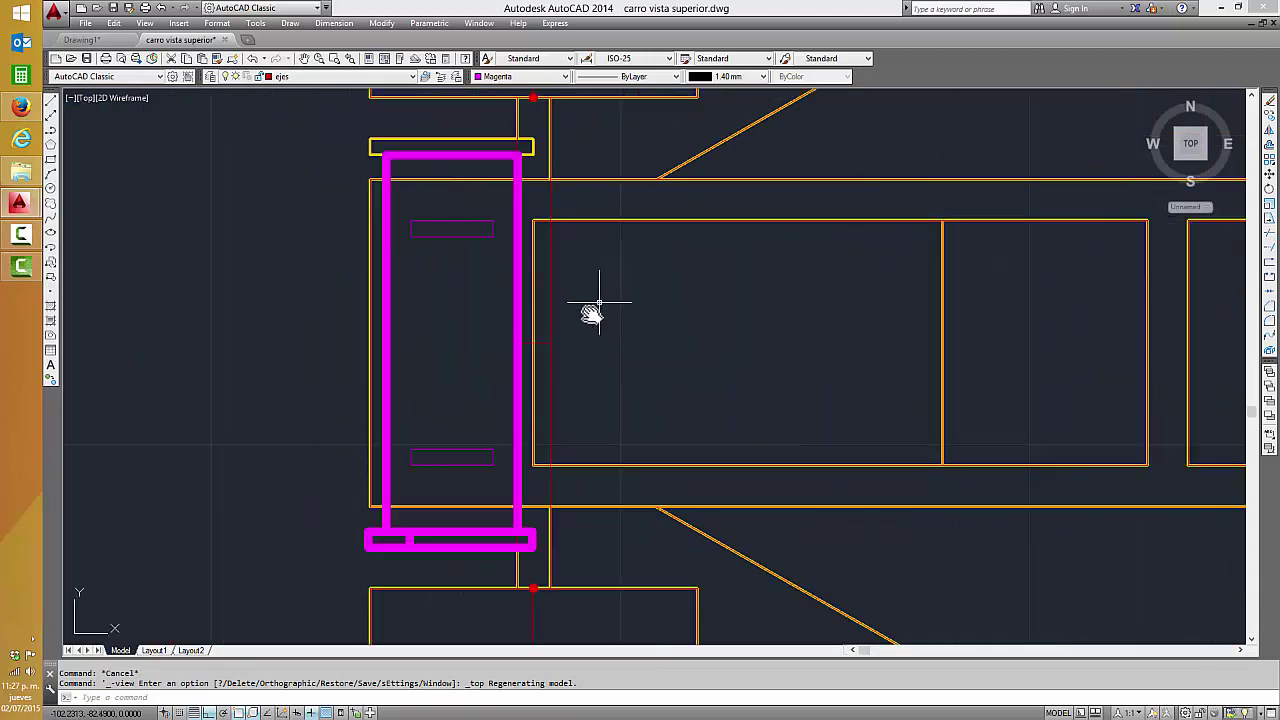
- Mirror both end-plate pieces across the wing's midline, keeping the originals, then view in 3D
key(Escape)
click(1269, 131)
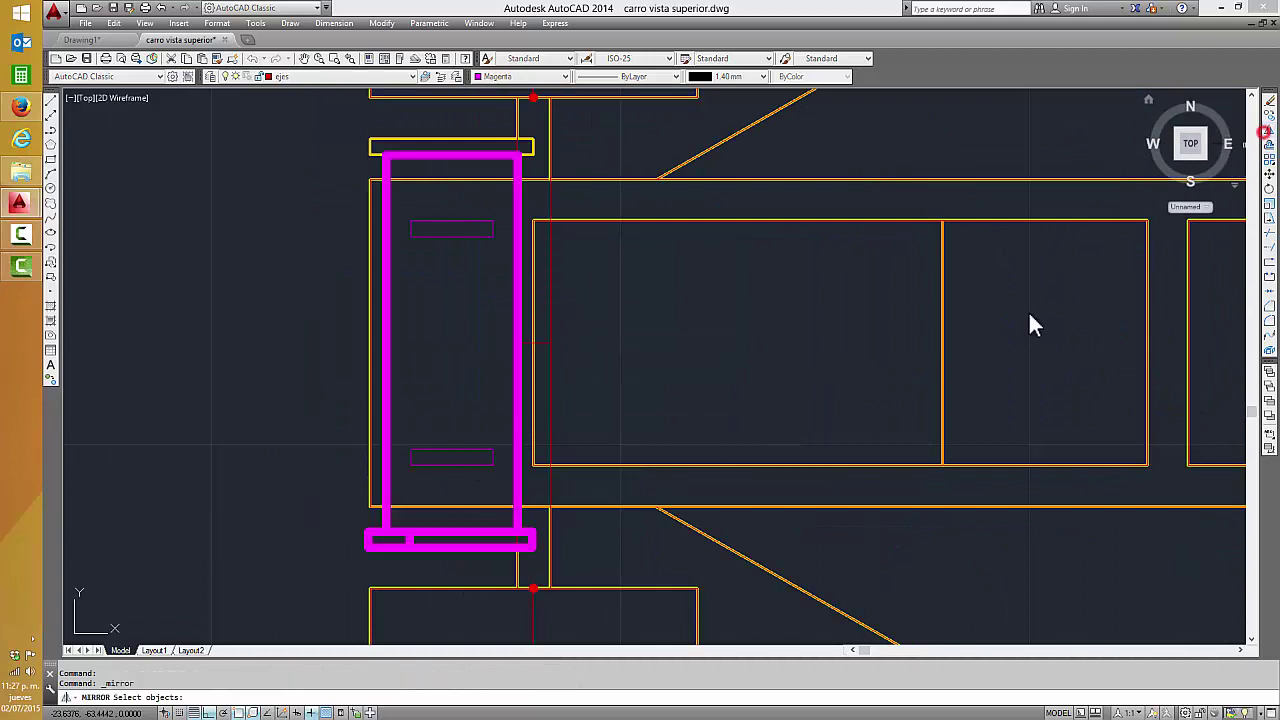
click(448, 544)
click(398, 559)
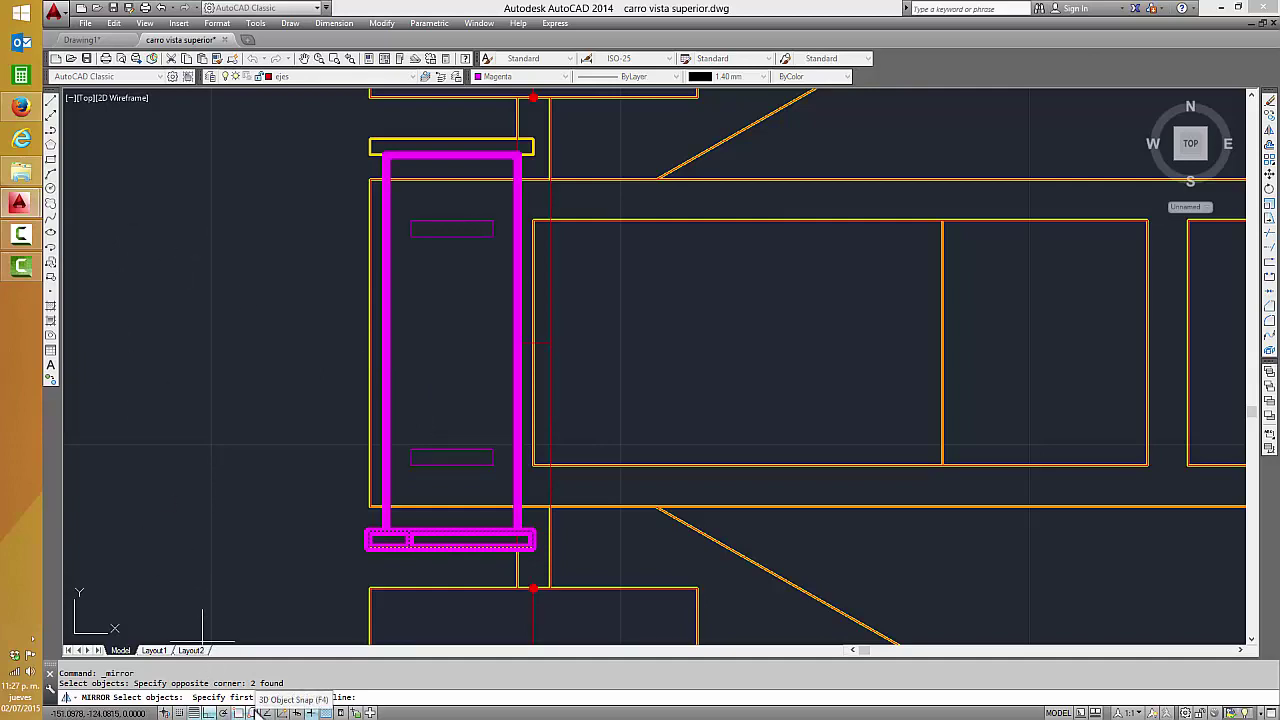
click(255, 711)
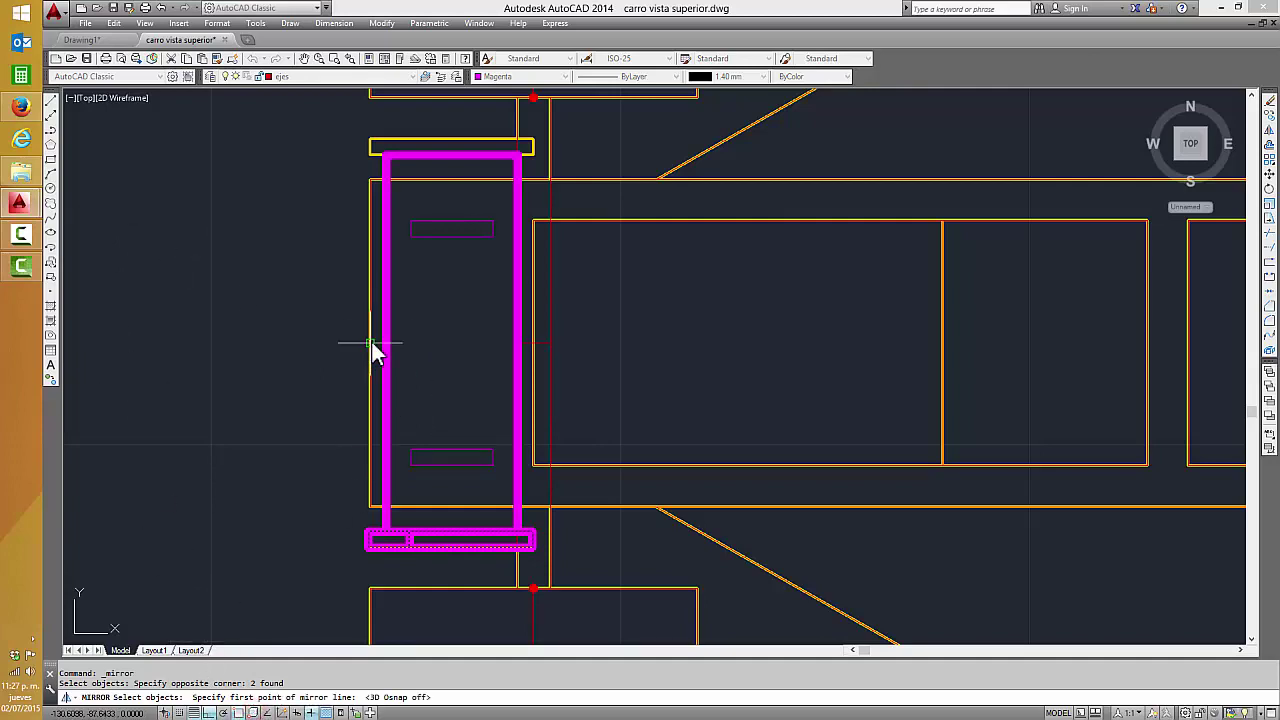
click(370, 343)
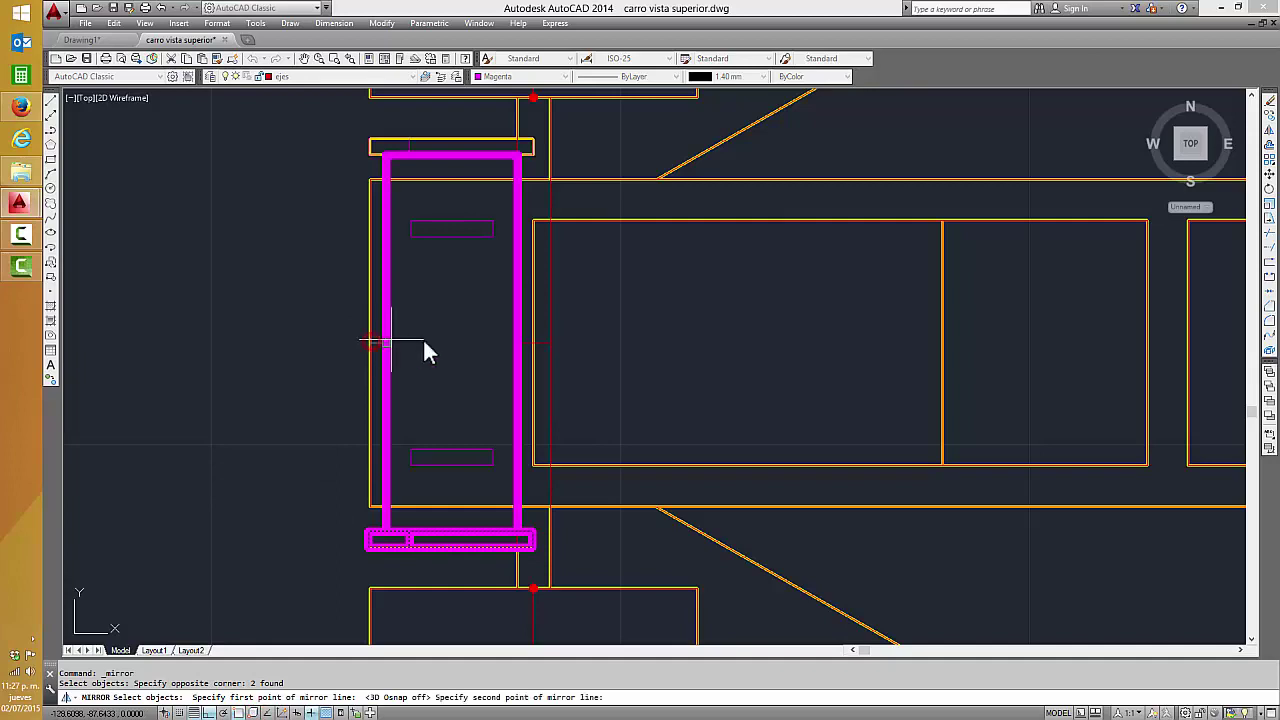
click(536, 344)
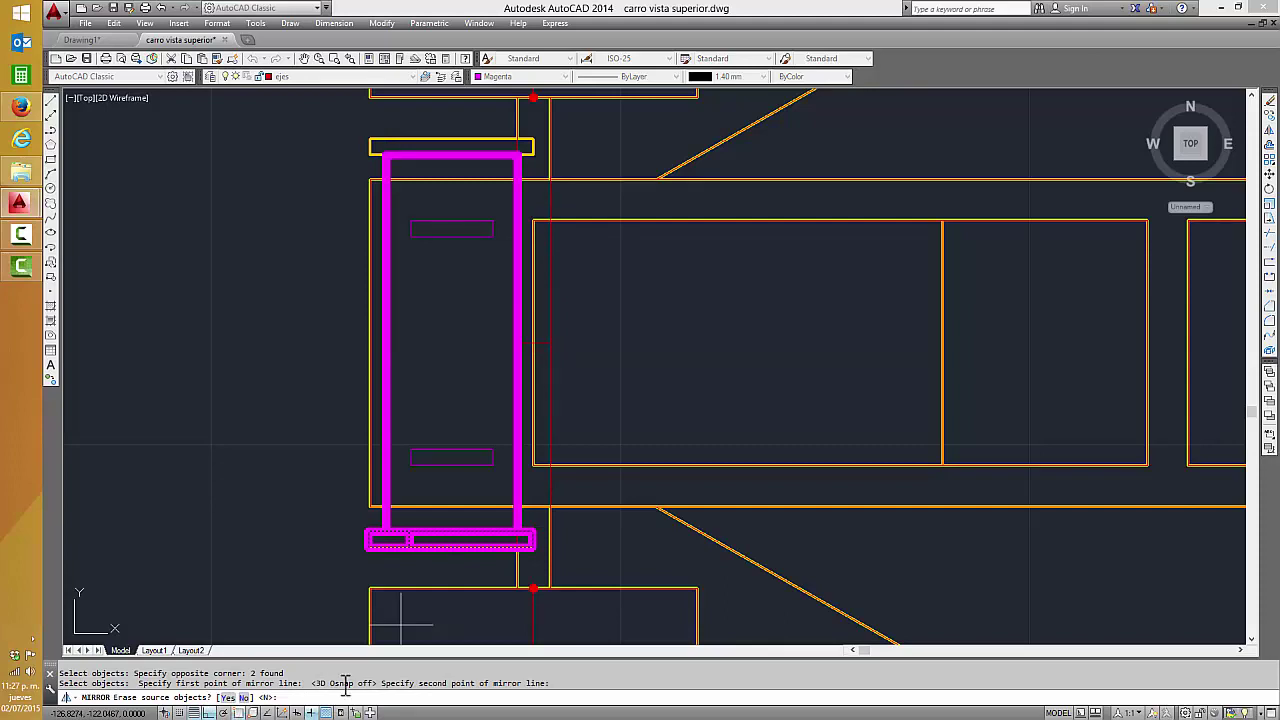
key(Return)
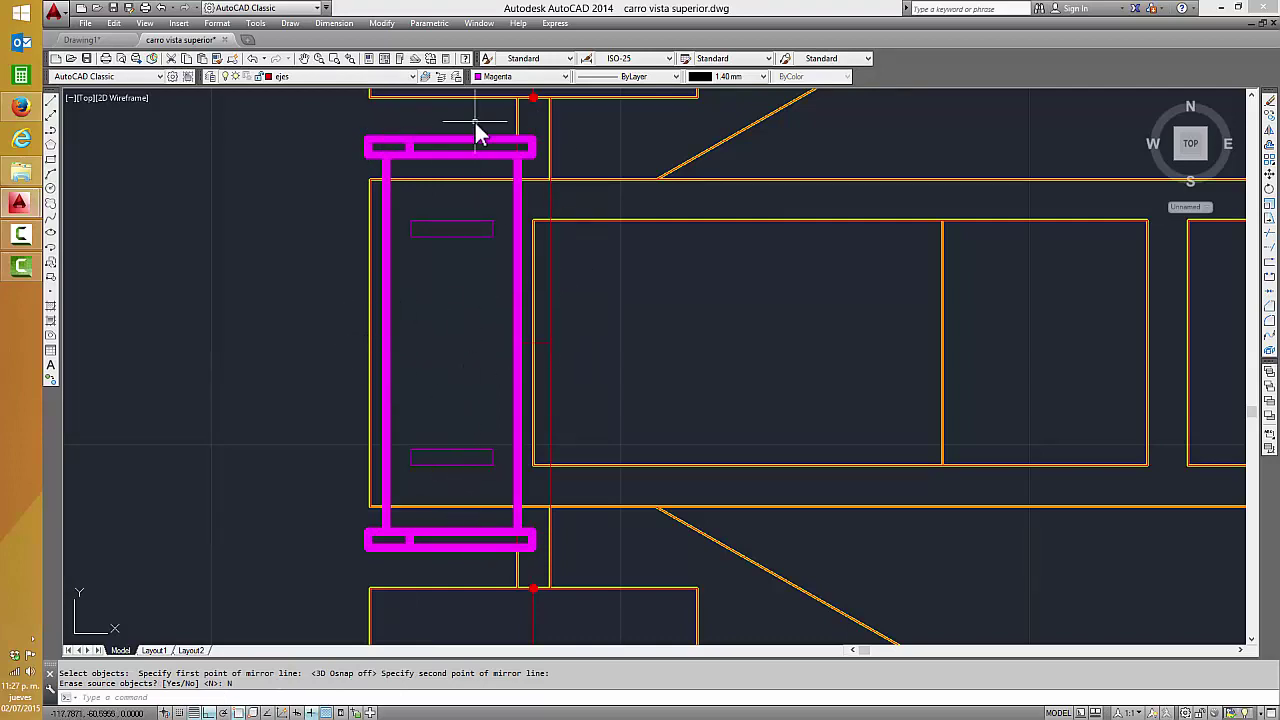
key(Escape)
mouse_move(1122, 133)
shift+middle_down()
mouse_move(669, 494)
mouse_move(652, 484)
shift+middle_up()
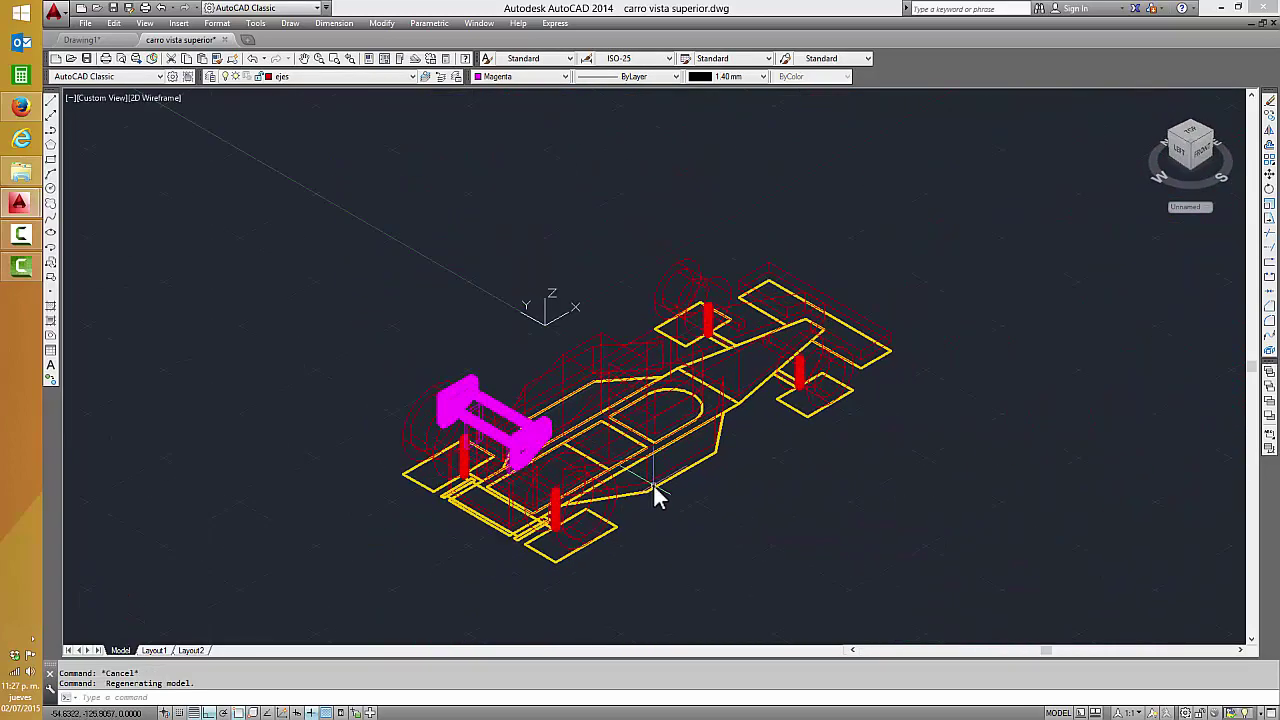
text(SHADE)
- Flat-shade the car and set the rear wing's Color and Lineweight to ByLayer
key(Return)
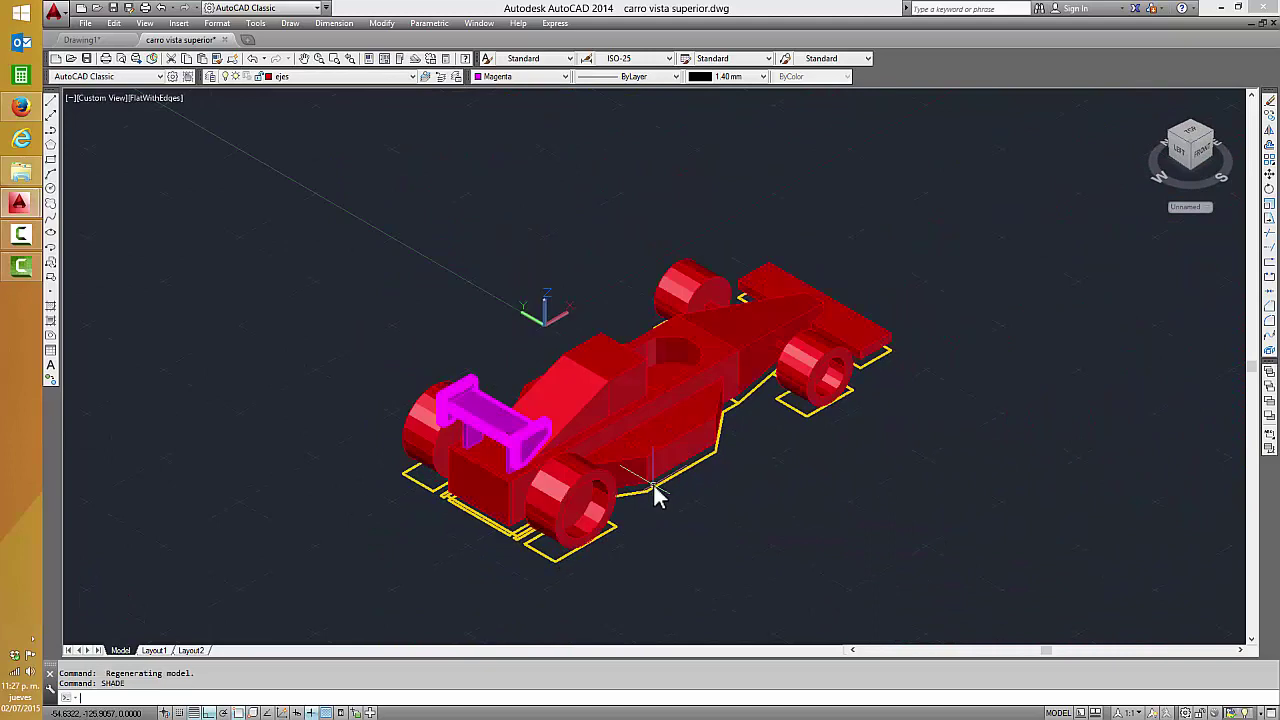
scroll(571, 466, up, 2)
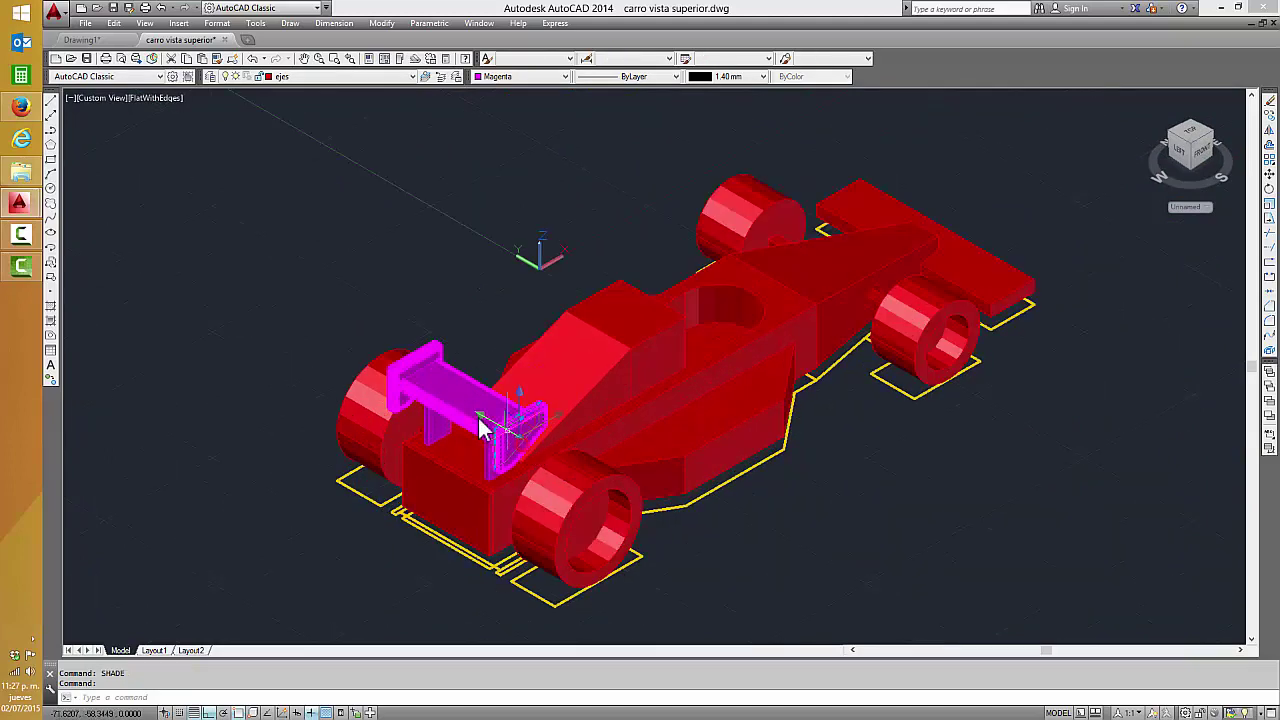
click(440, 428)
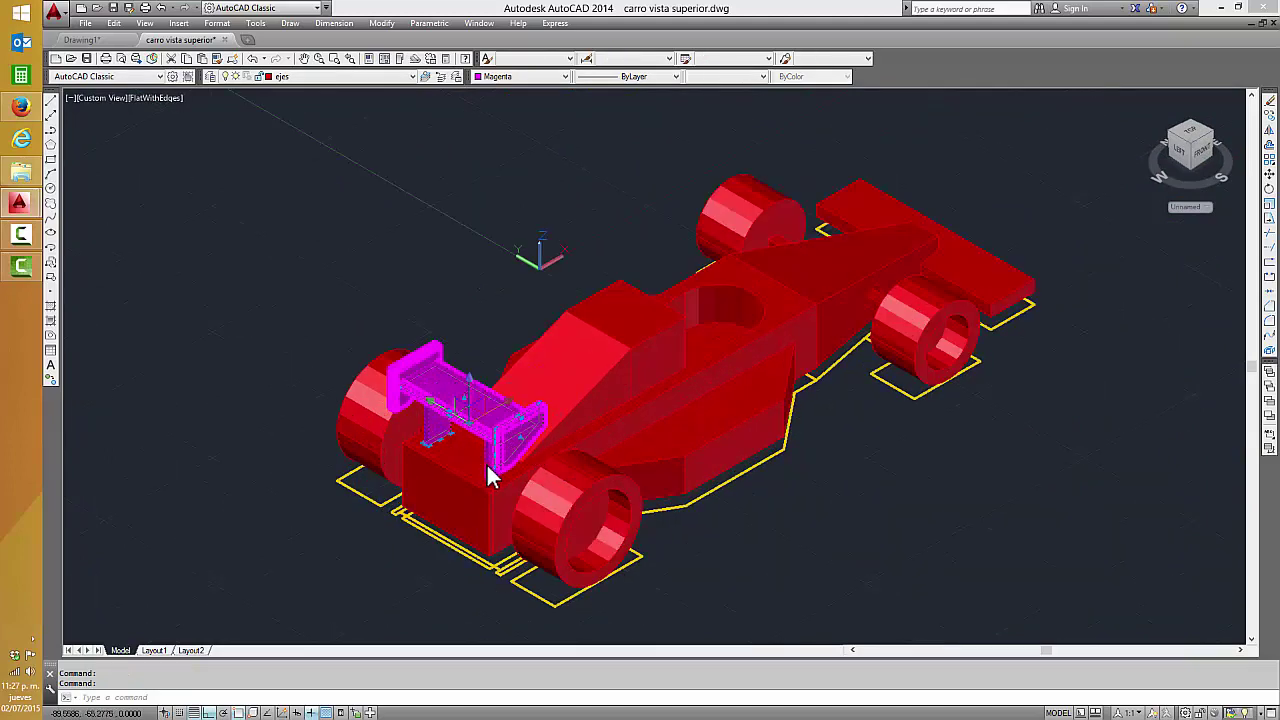
click(420, 352)
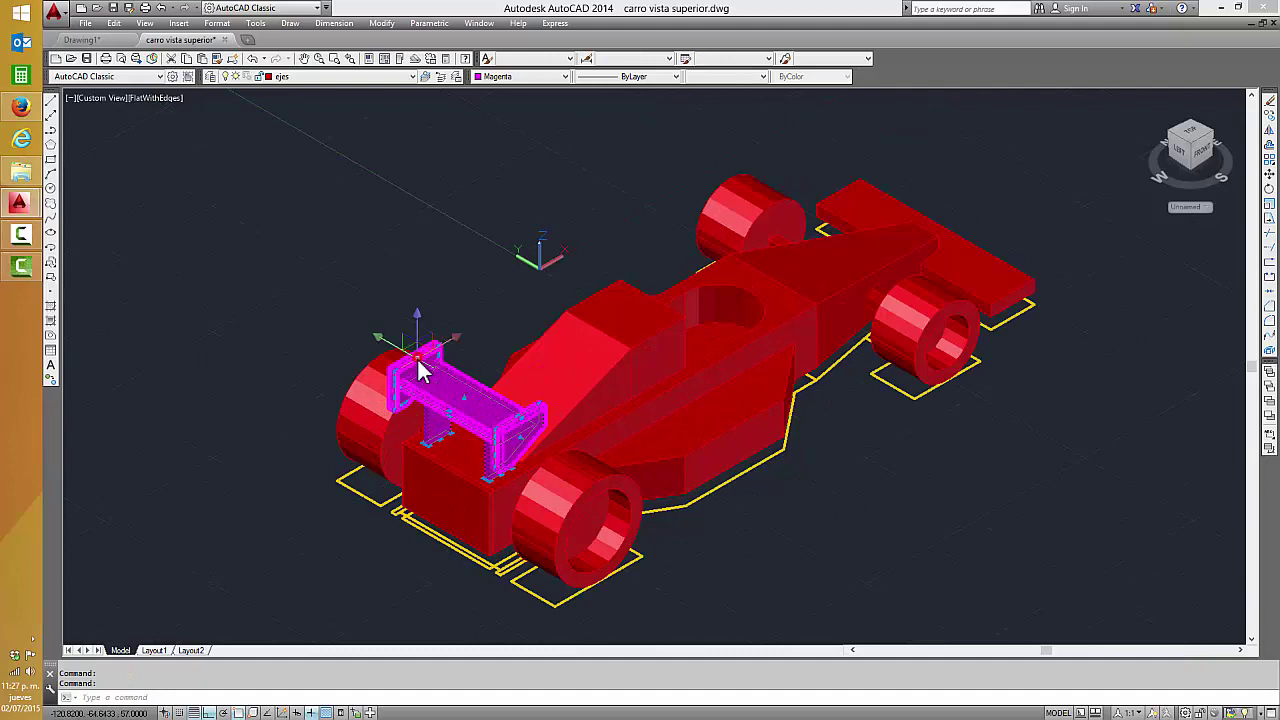
click(537, 82)
click(521, 90)
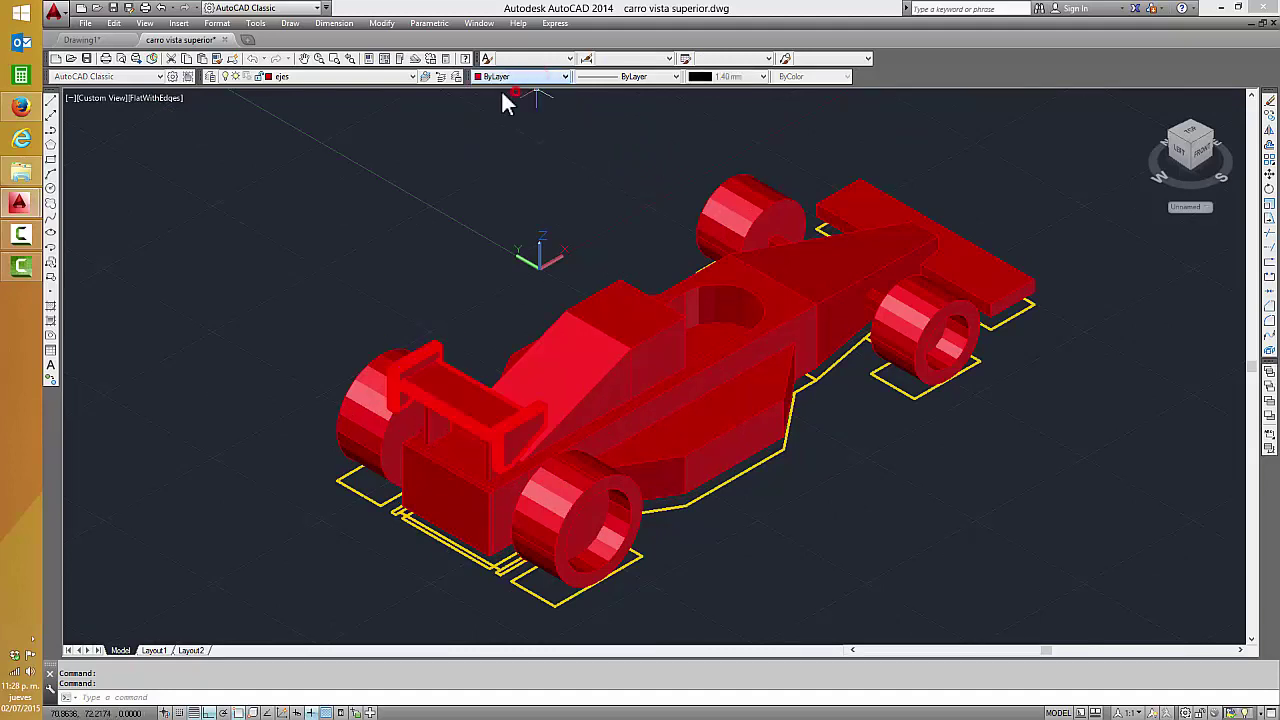
click(724, 77)
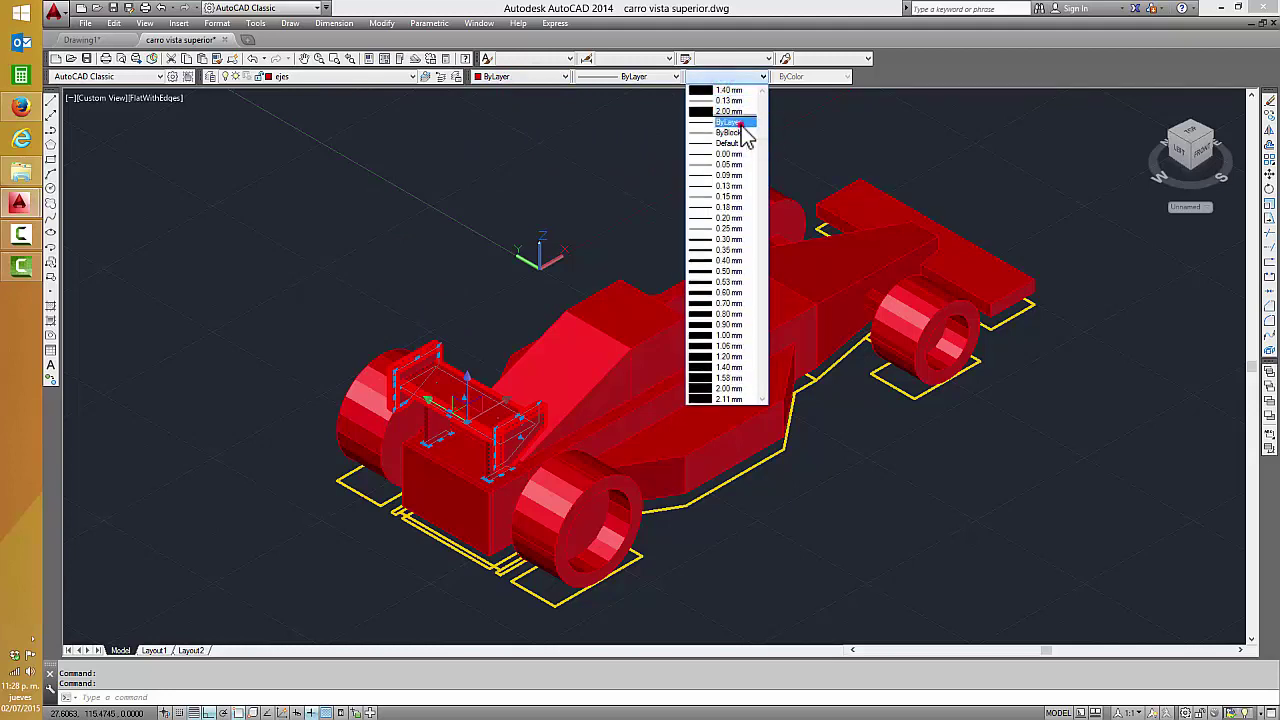
click(742, 123)
key(Escape)
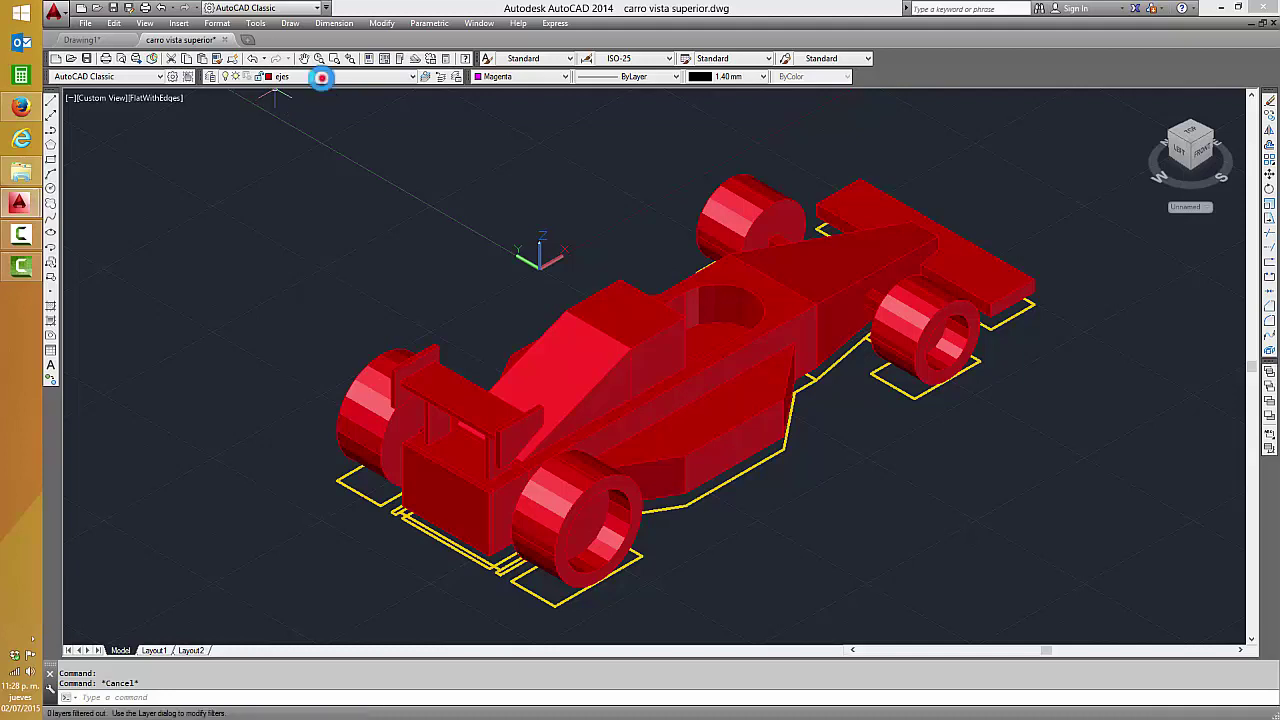
- Turn off the guias layer to hide the yellow guide lines, and reposition the car
click(318, 77)
click(227, 132)
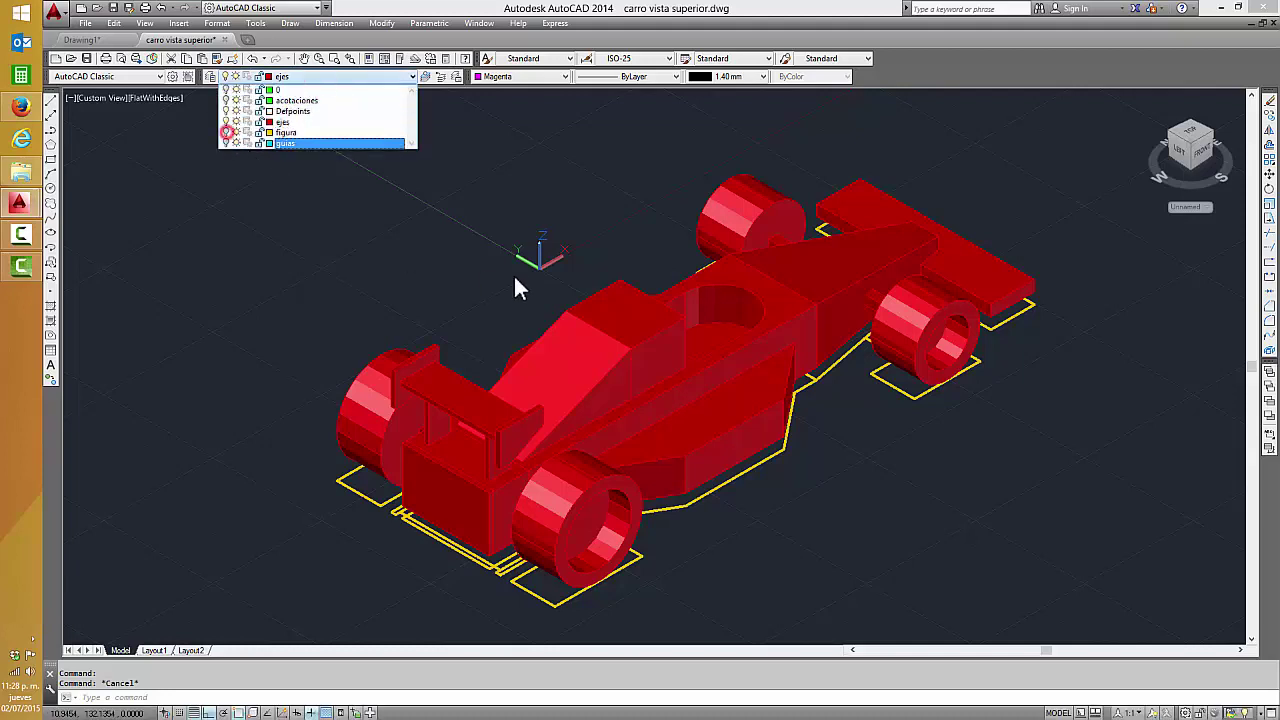
click(426, 290)
middle_drag(587, 447, 543, 425)
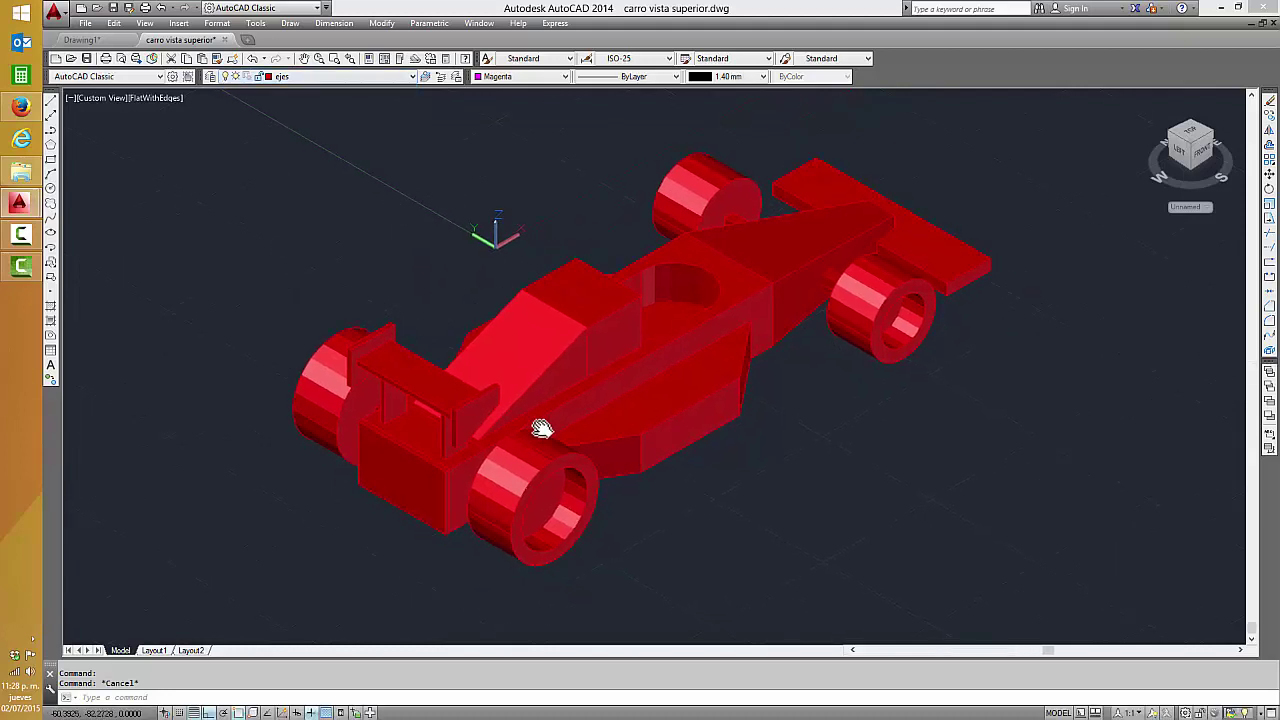
key(Escape)
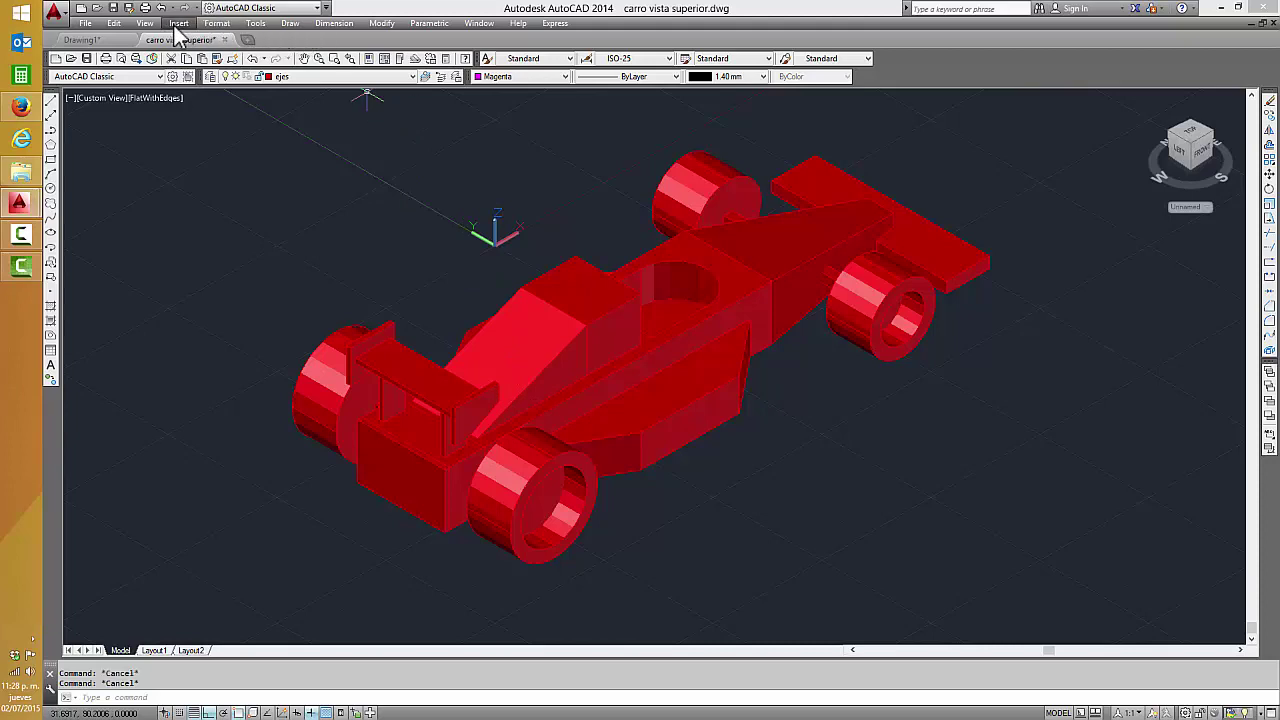
- Cycle the ViewCube through the NE, NW and SW isometric views, ending at SE Isometric
click(147, 24)
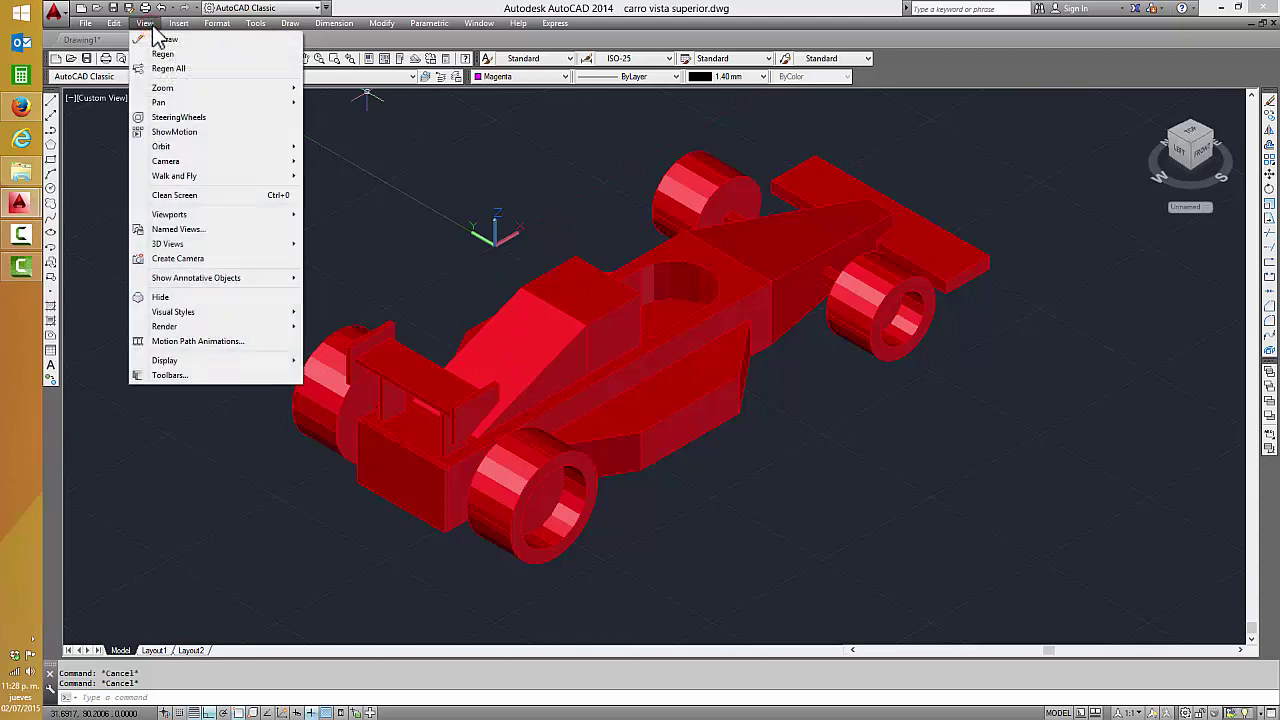
key(Escape)
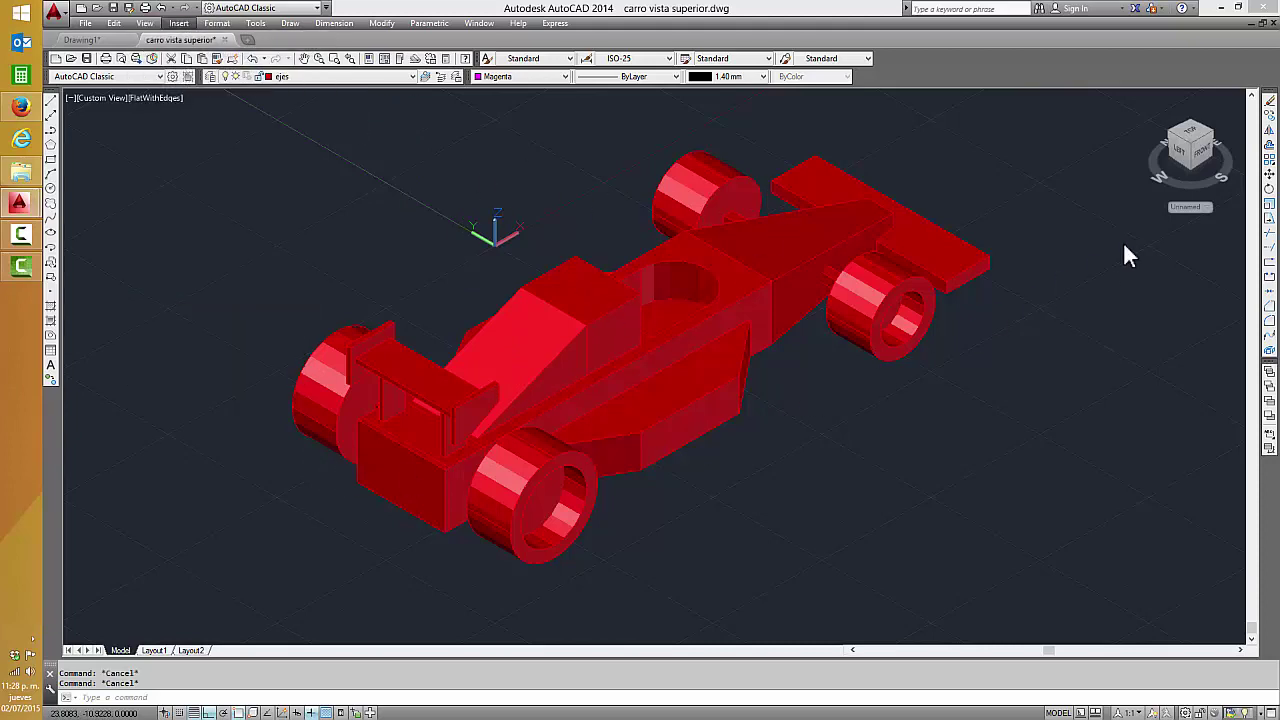
mouse_move(1192, 148)
click(1213, 135)
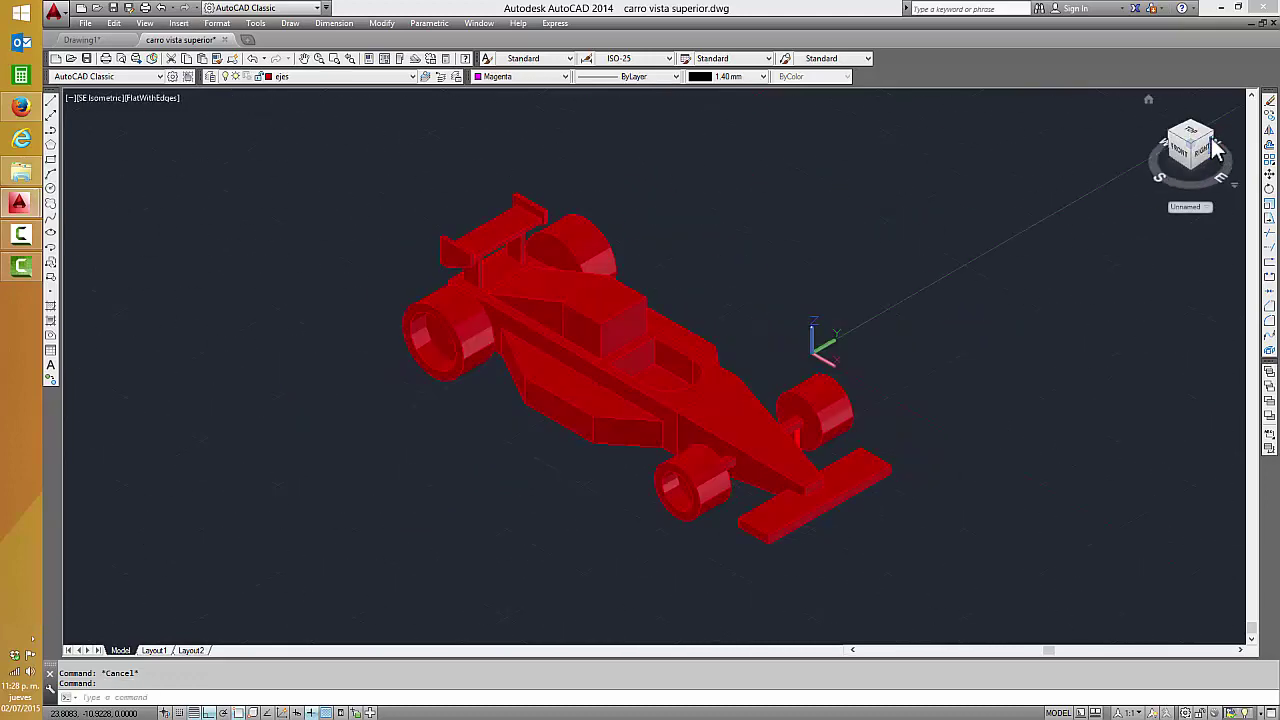
click(1214, 137)
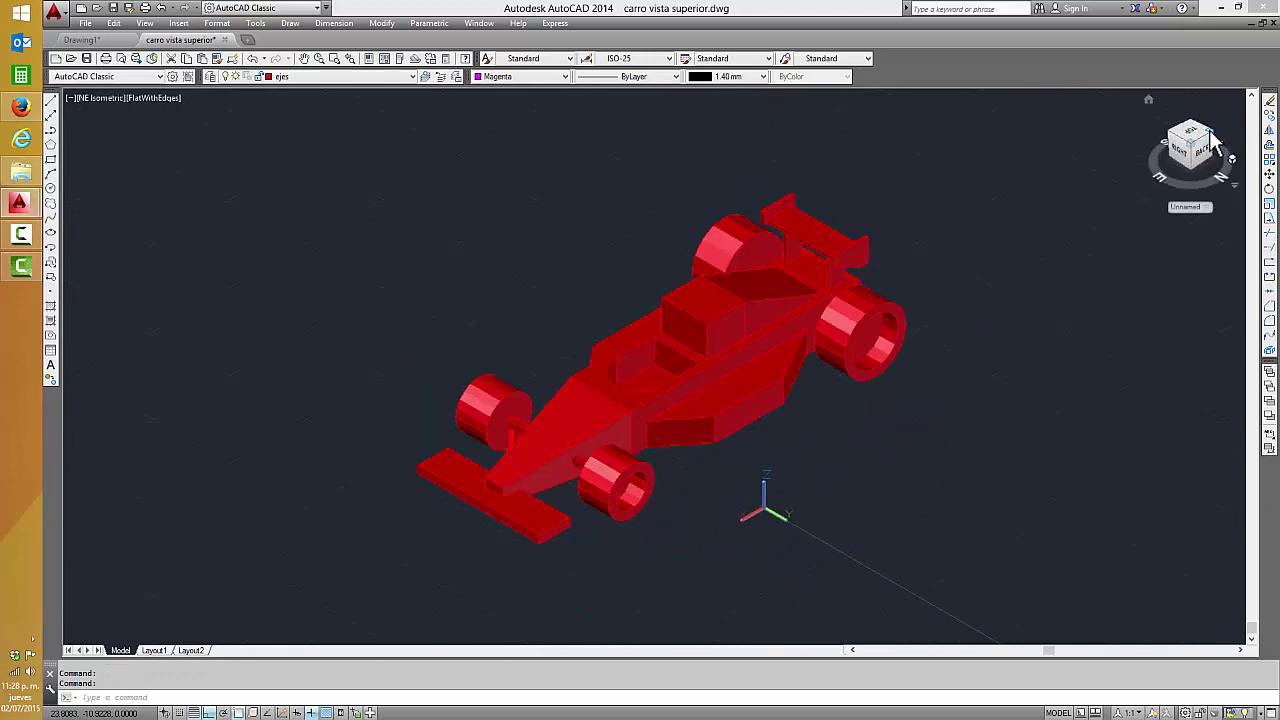
click(1214, 138)
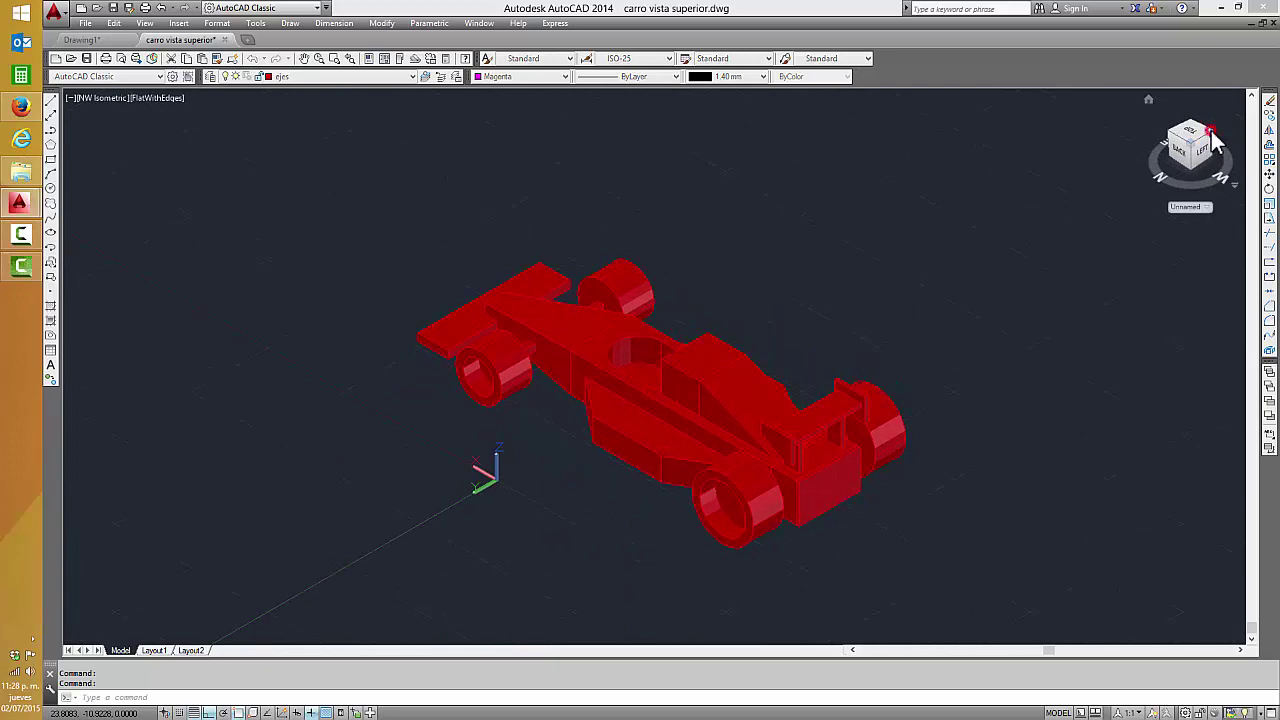
click(1214, 138)
click(1214, 138)
click(1214, 138)
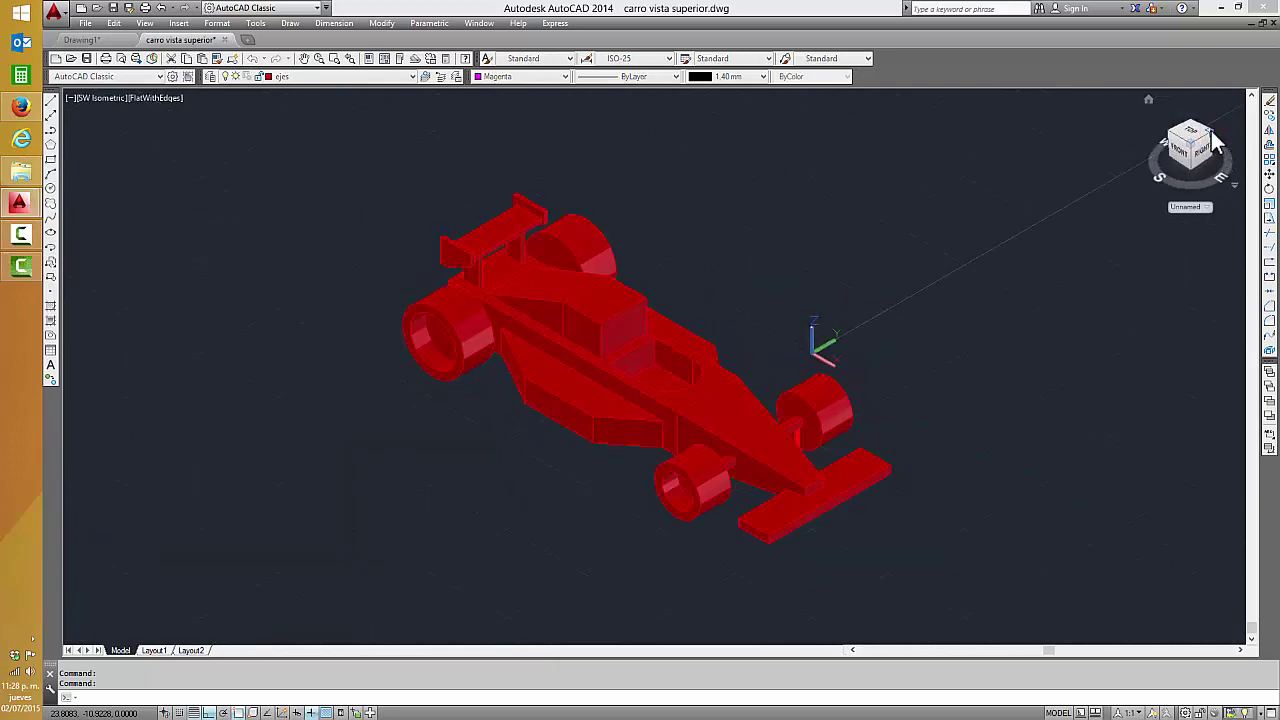
click(1214, 138)
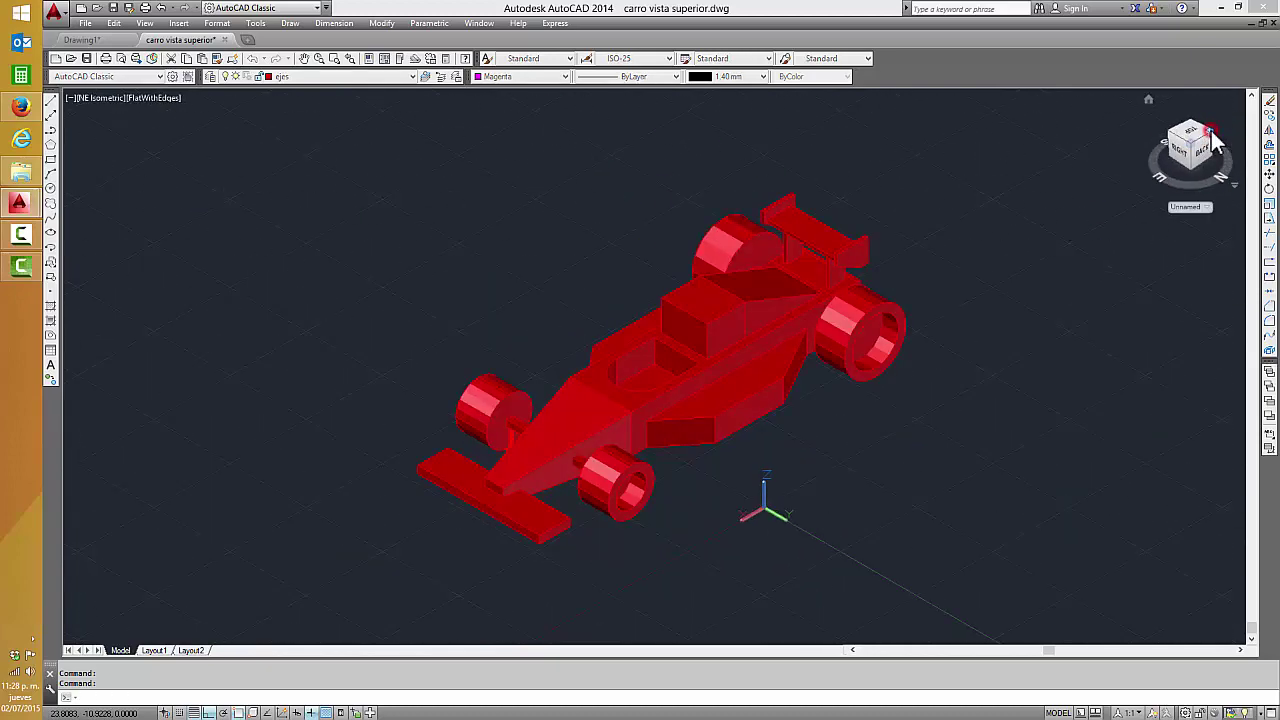
click(1214, 138)
click(1214, 138)
click(1214, 138)
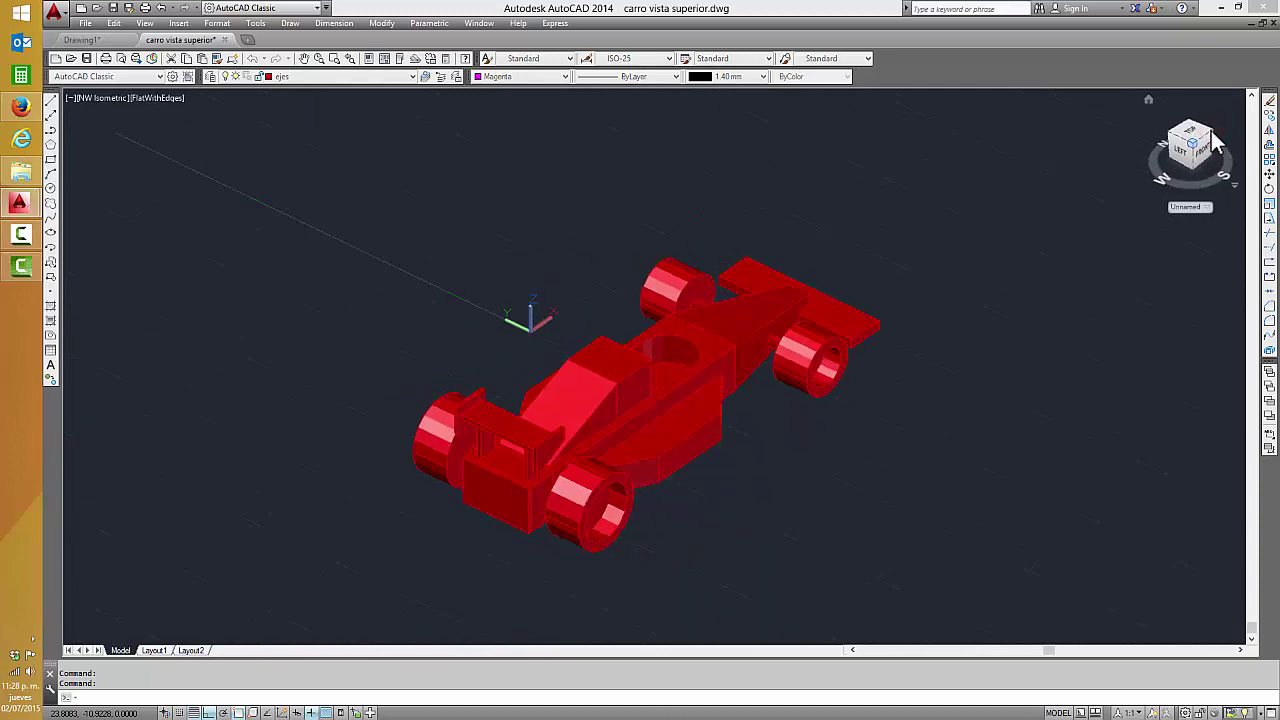
click(1214, 138)
click(1214, 138)
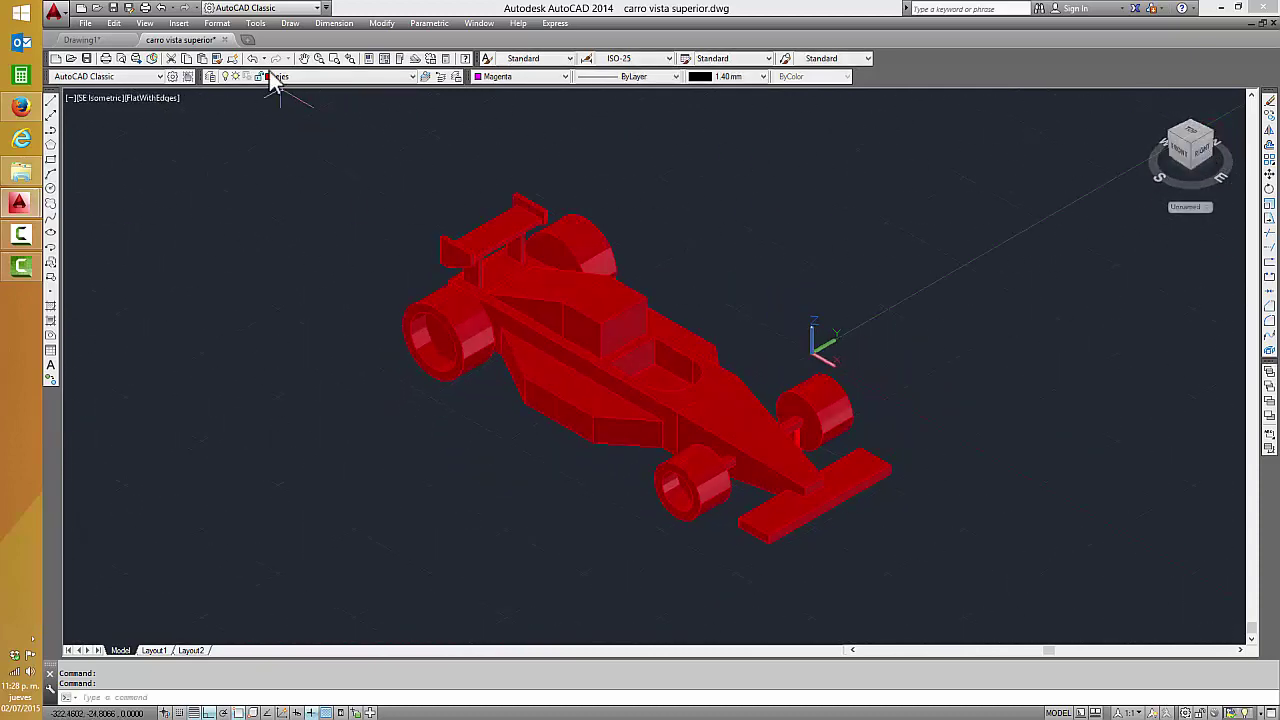
click(145, 23)
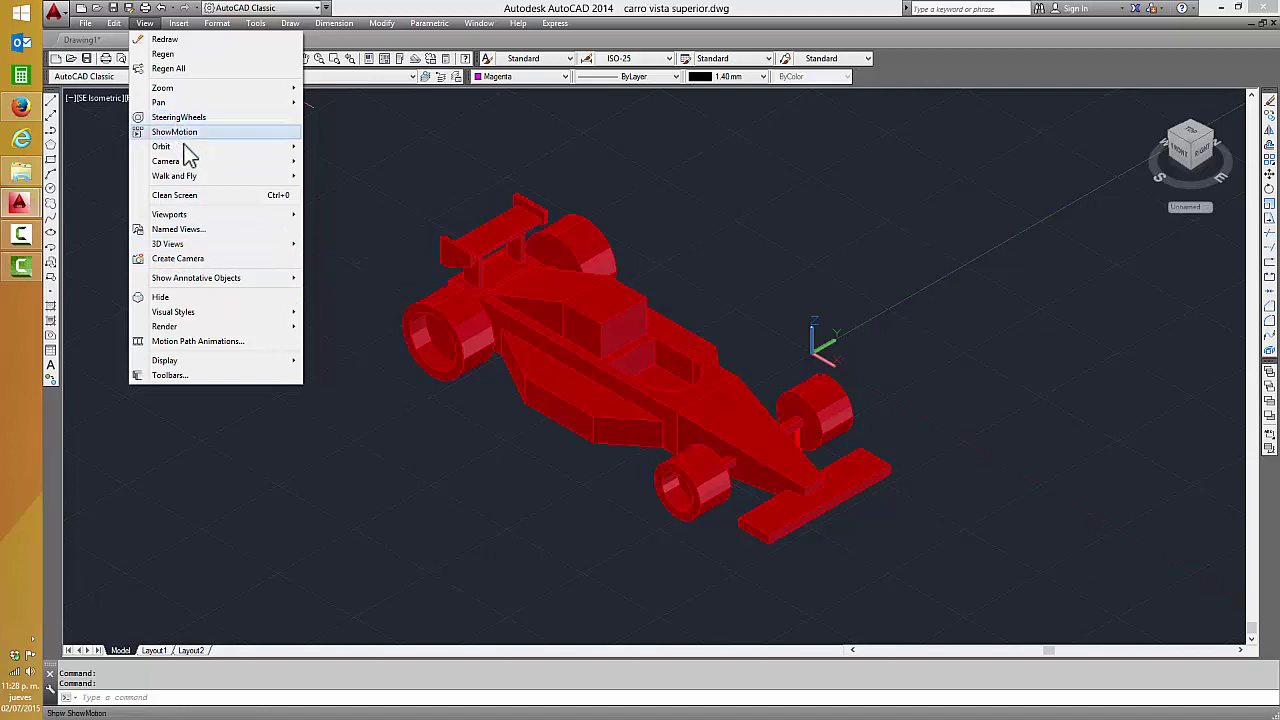
- Continuously orbit around the car, then restore the SE Isometric view
mouse_move(161, 146)
click(352, 177)
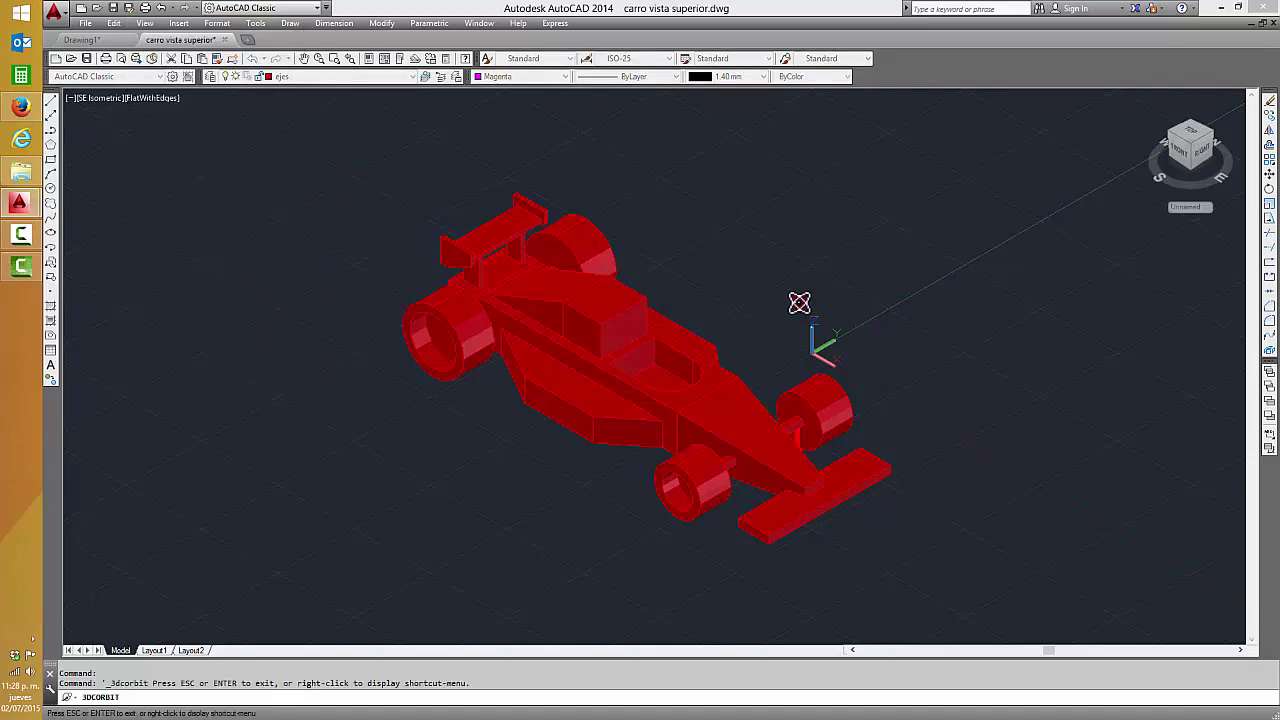
drag(798, 302, 409, 386)
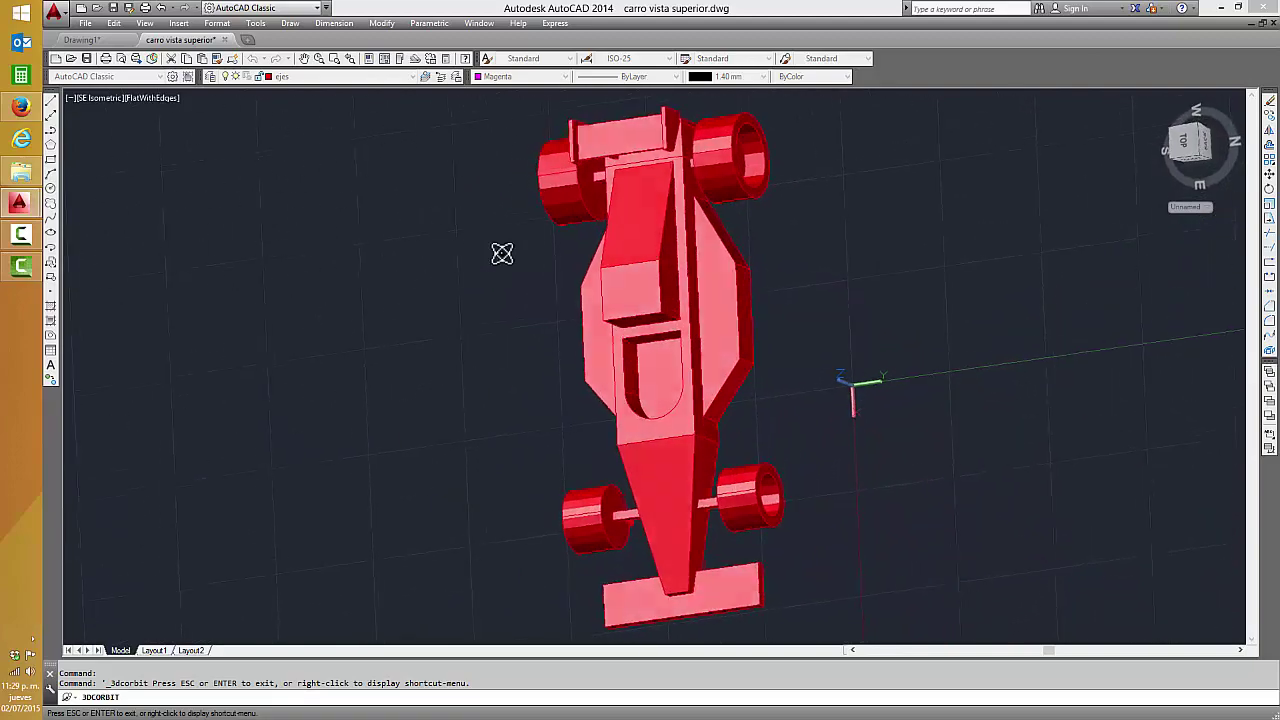
key(Escape)
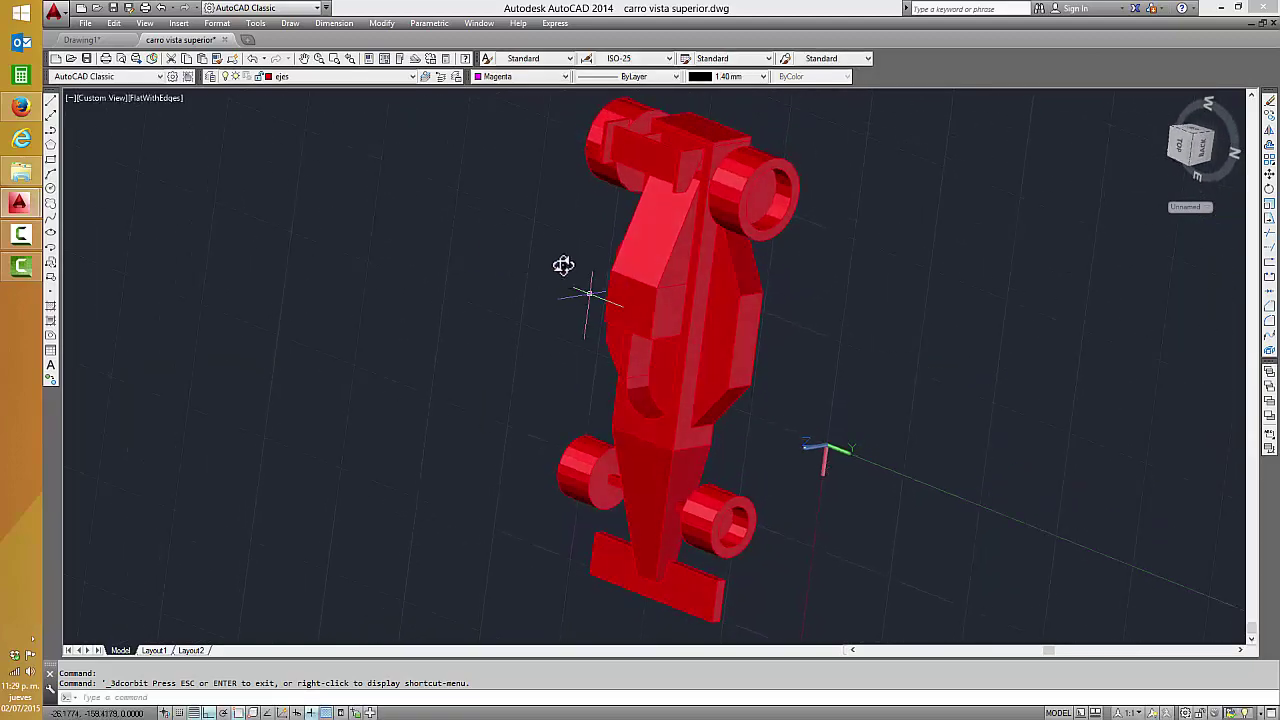
click(100, 98)
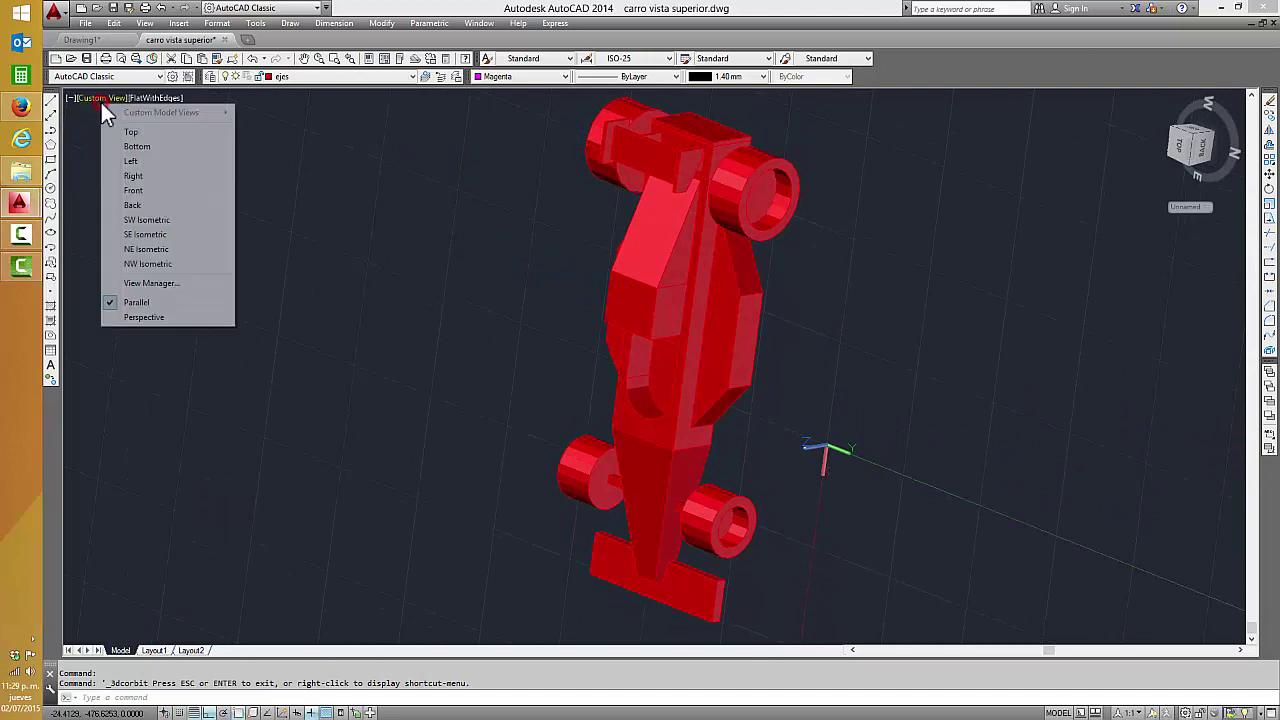
click(150, 234)
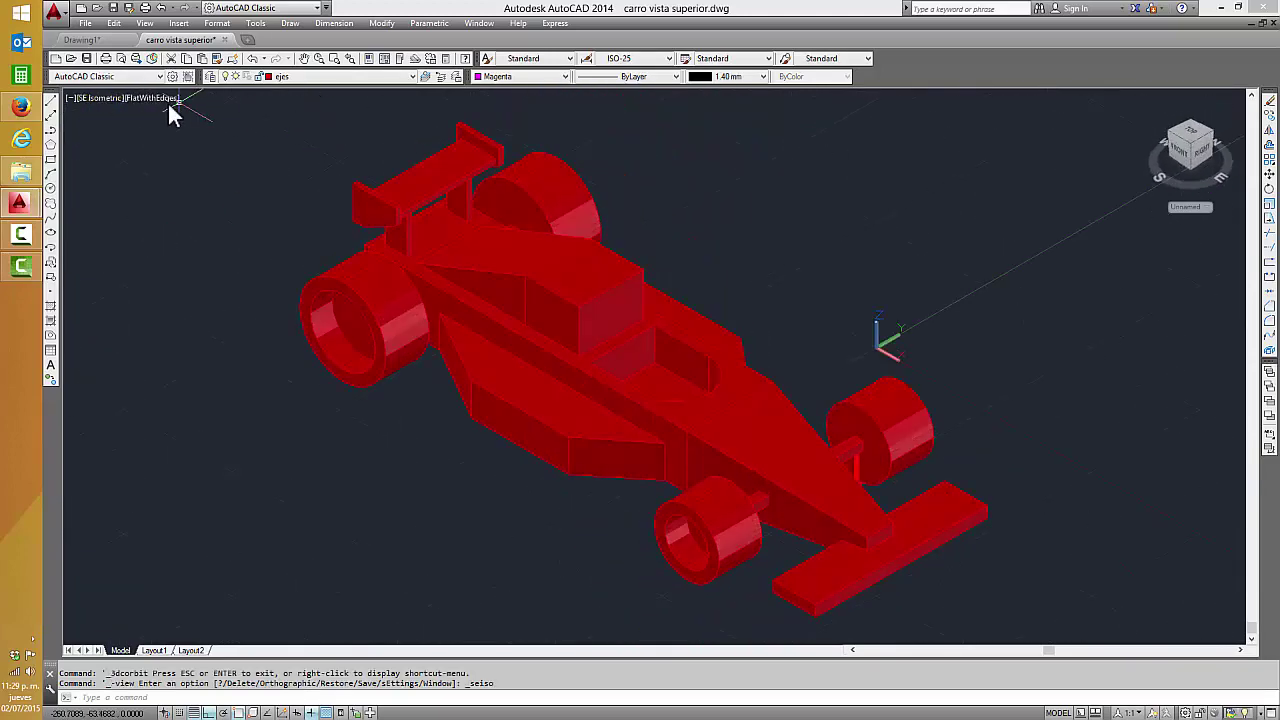
- In 2D Wireframe, delete the four thick axle lines at the wheels, then shade again
click(153, 98)
click(195, 134)
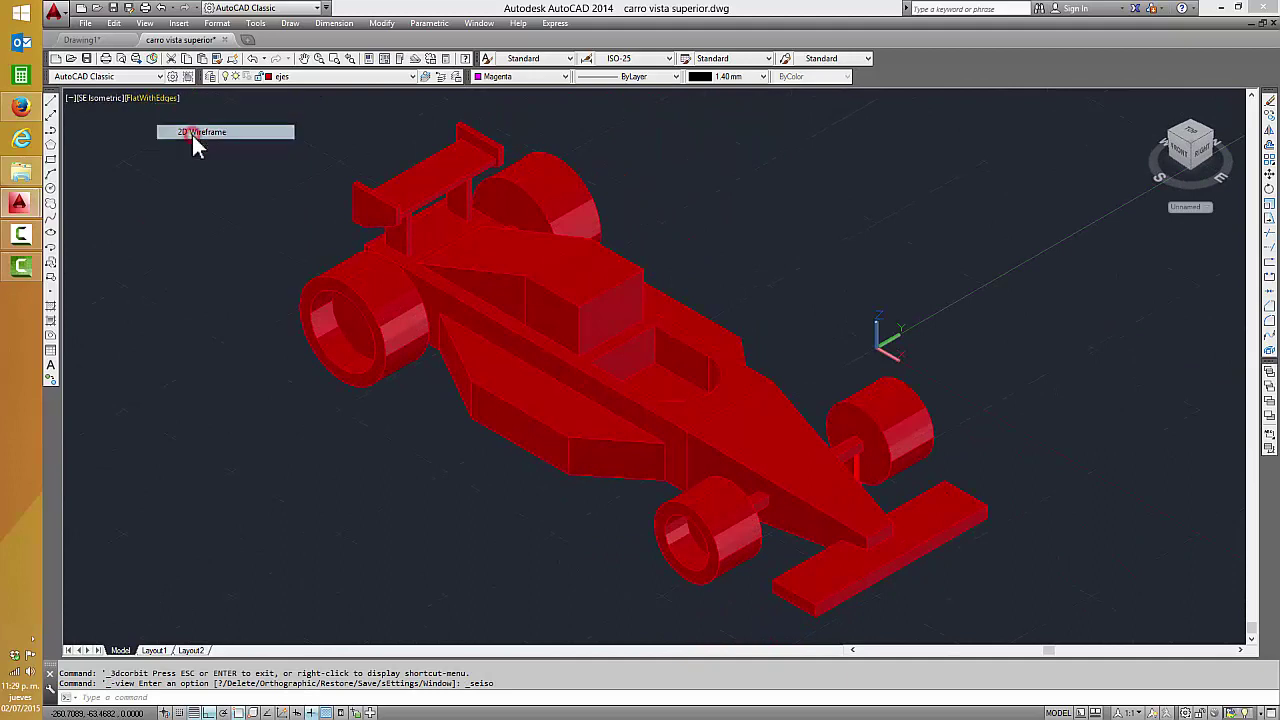
click(386, 330)
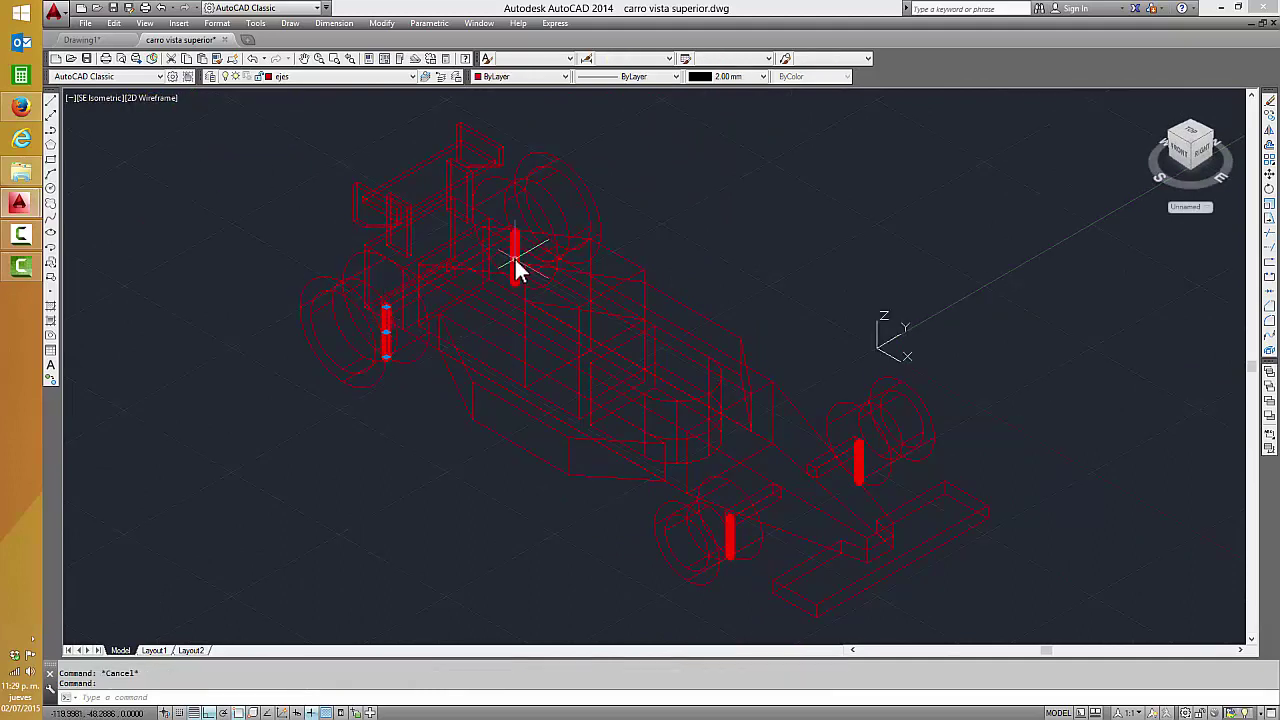
click(731, 530)
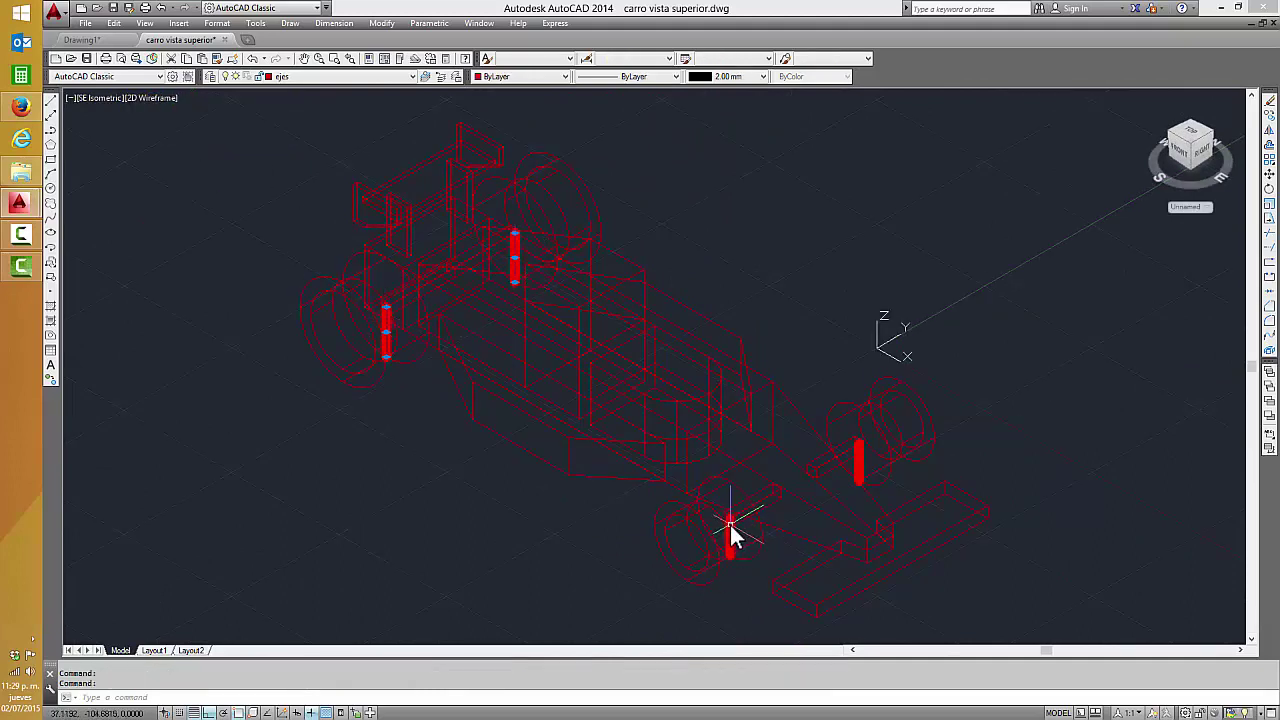
key(Escape)
click(732, 536)
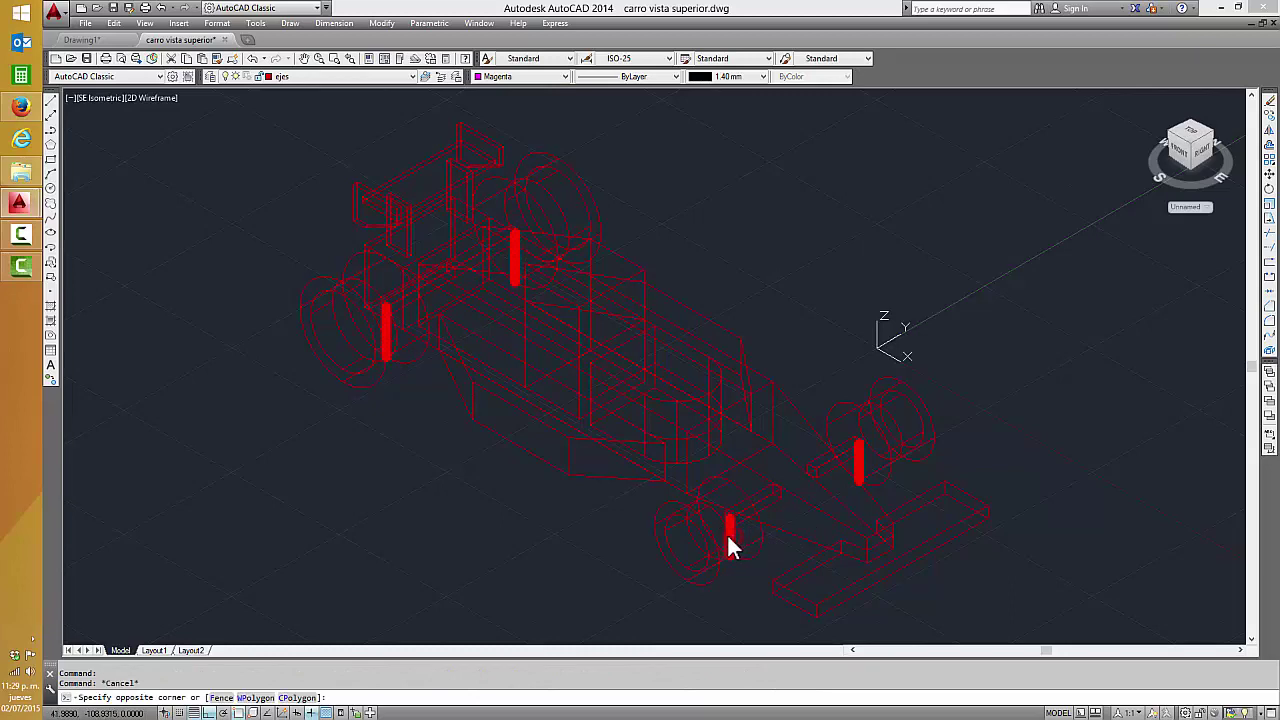
key(Escape)
click(731, 530)
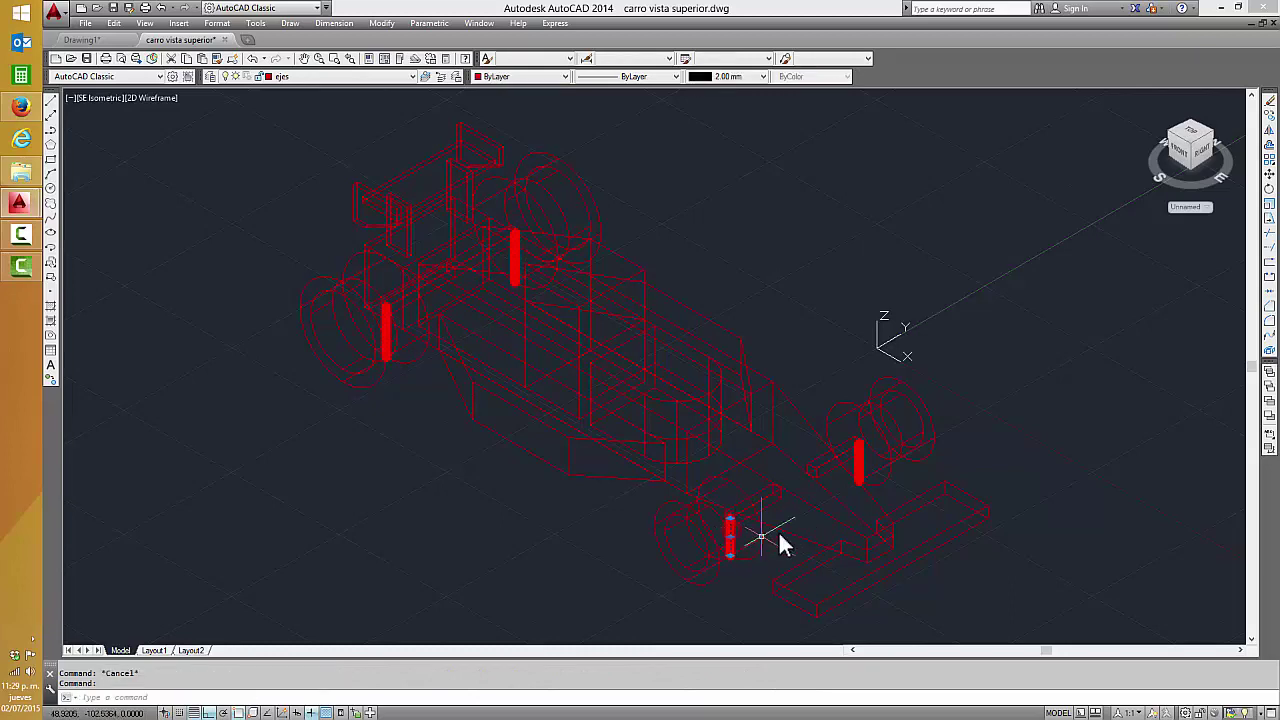
click(859, 463)
key(Delete)
text(SHADE)
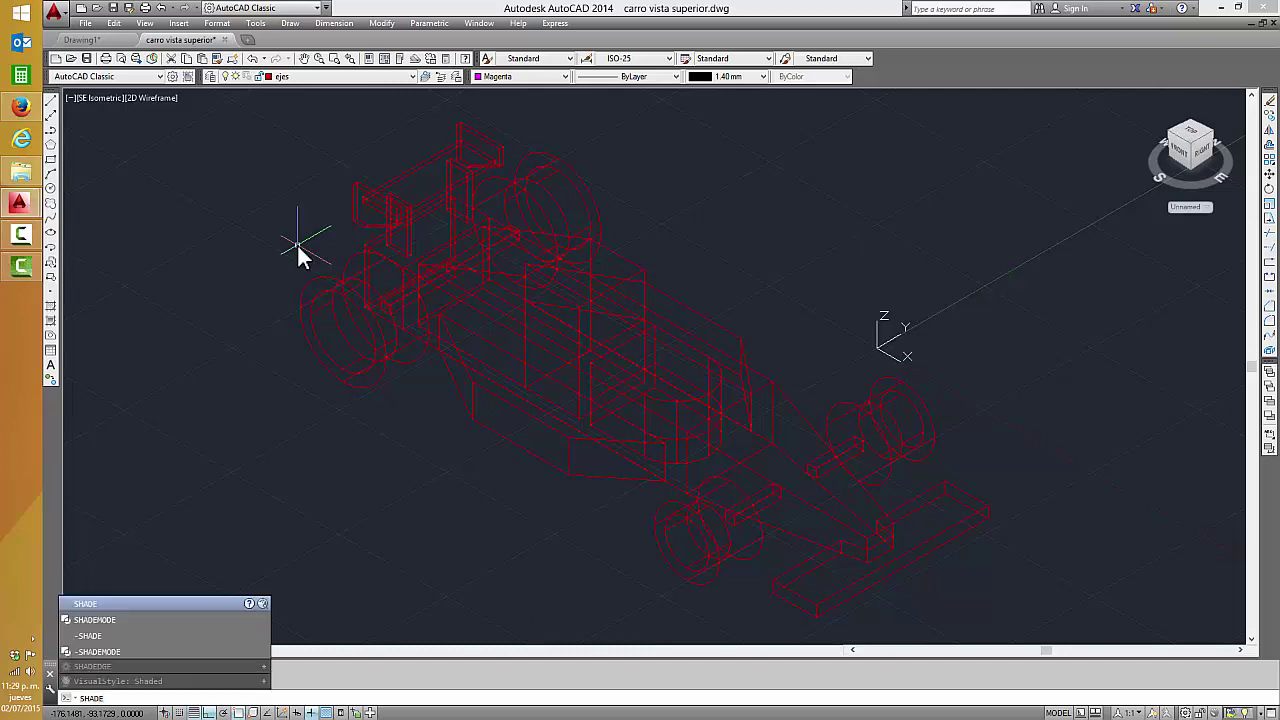
key(Return)
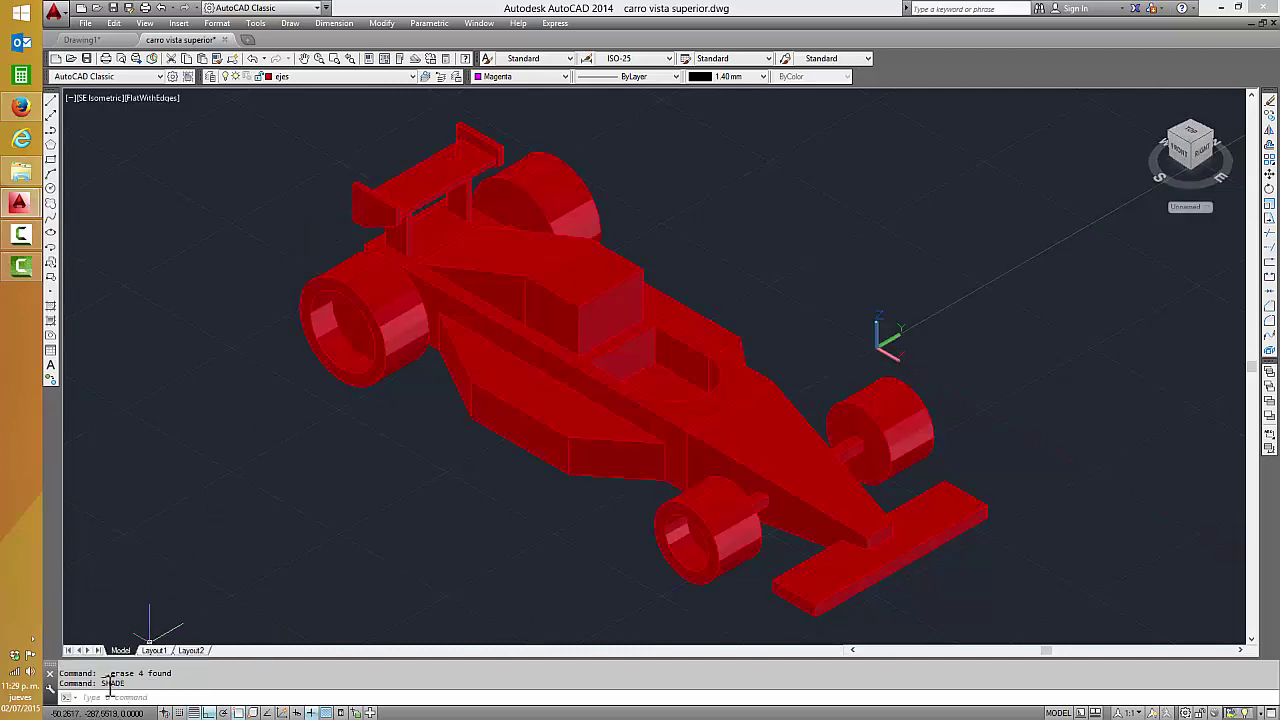
- Change the visual style to Shaded with edges, then to plain Shaded
click(152, 97)
click(200, 206)
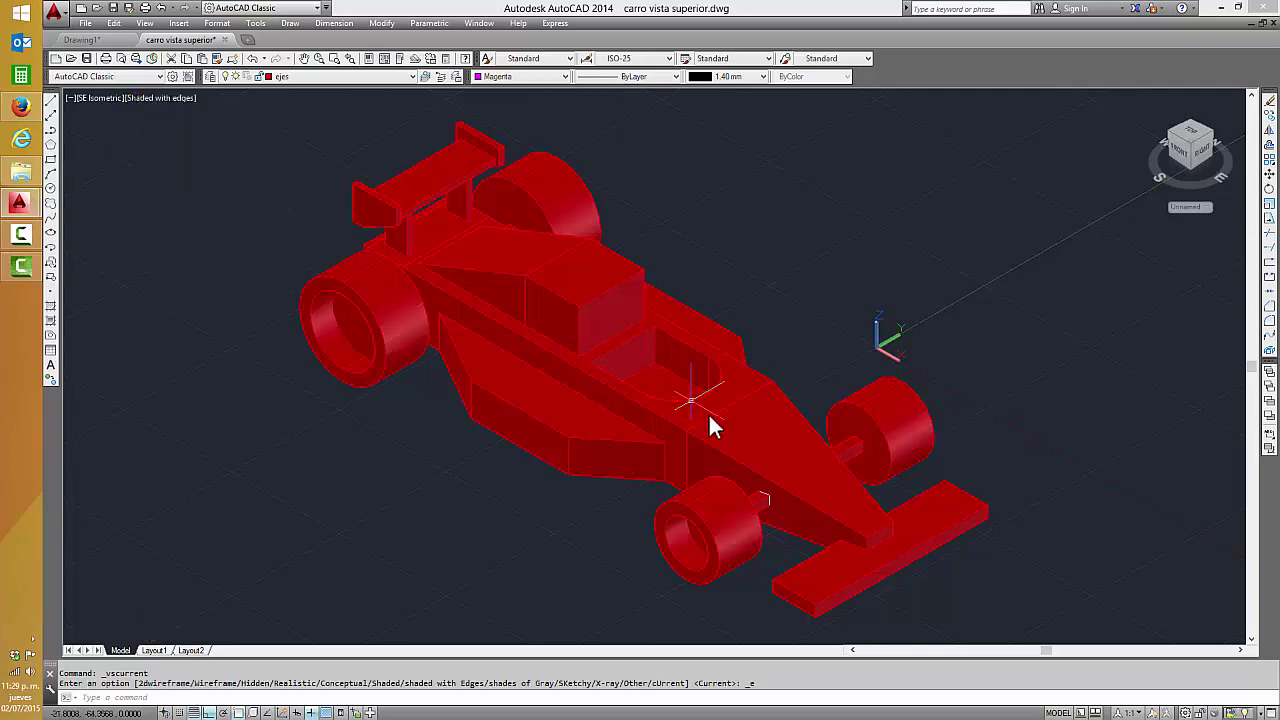
click(143, 98)
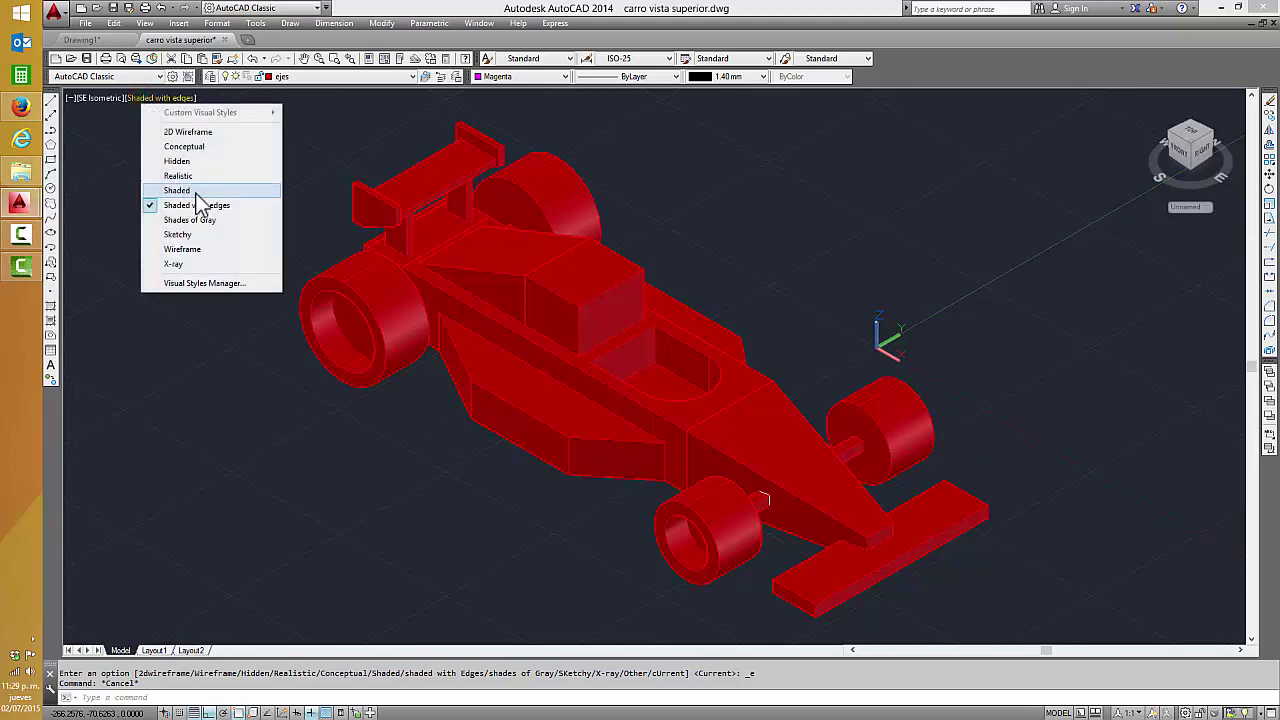
click(196, 191)
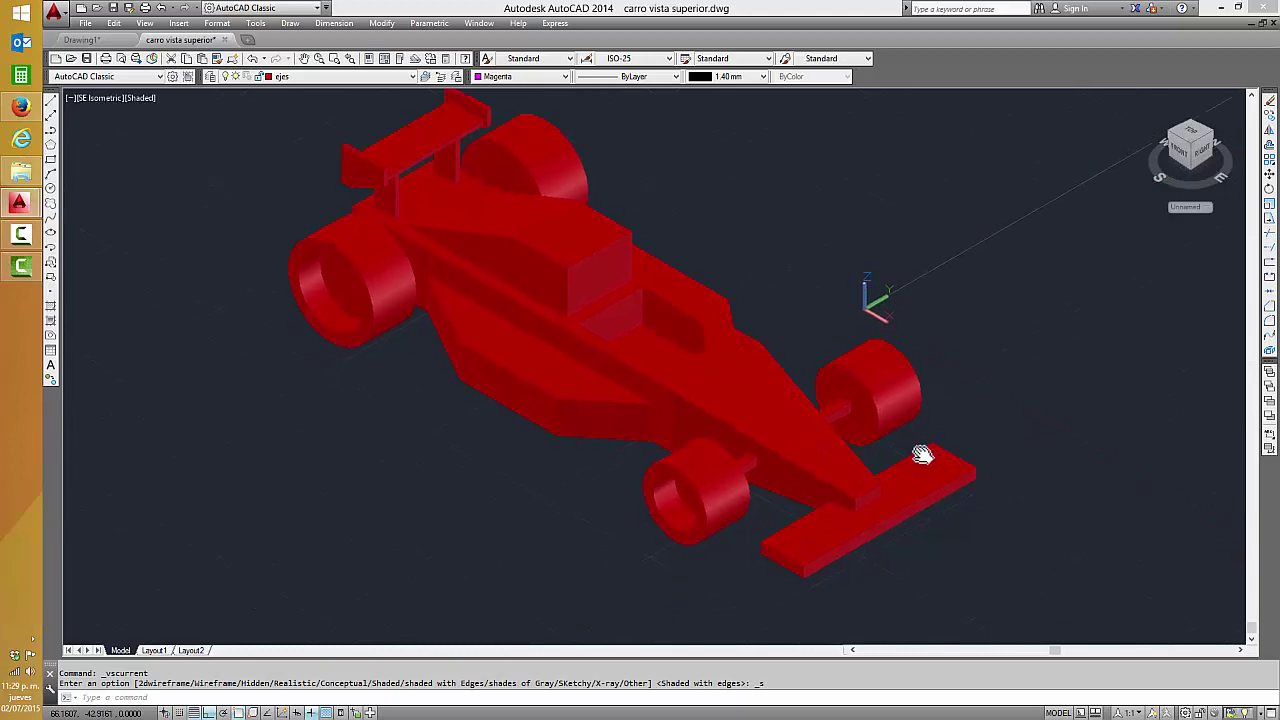
- Rotate the view through NE and SW isometric, ending at SE Isometric
middle_drag(924, 484, 923, 471)
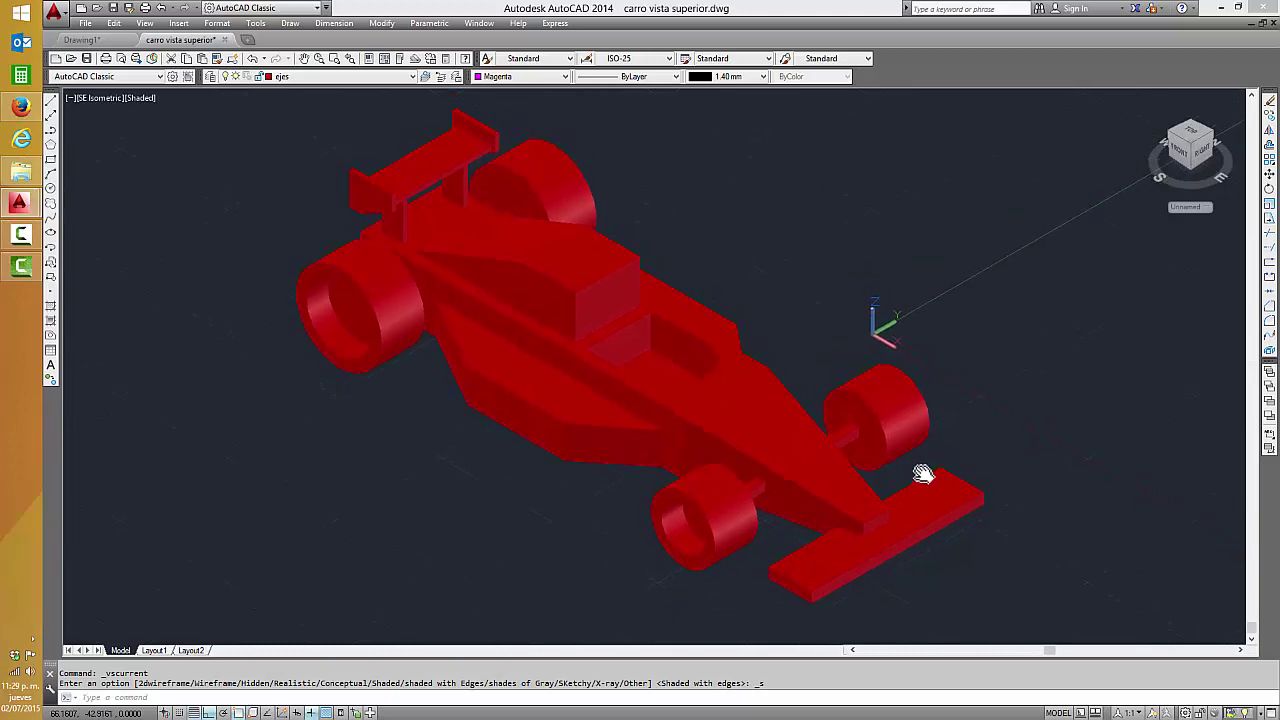
click(1213, 134)
click(1213, 134)
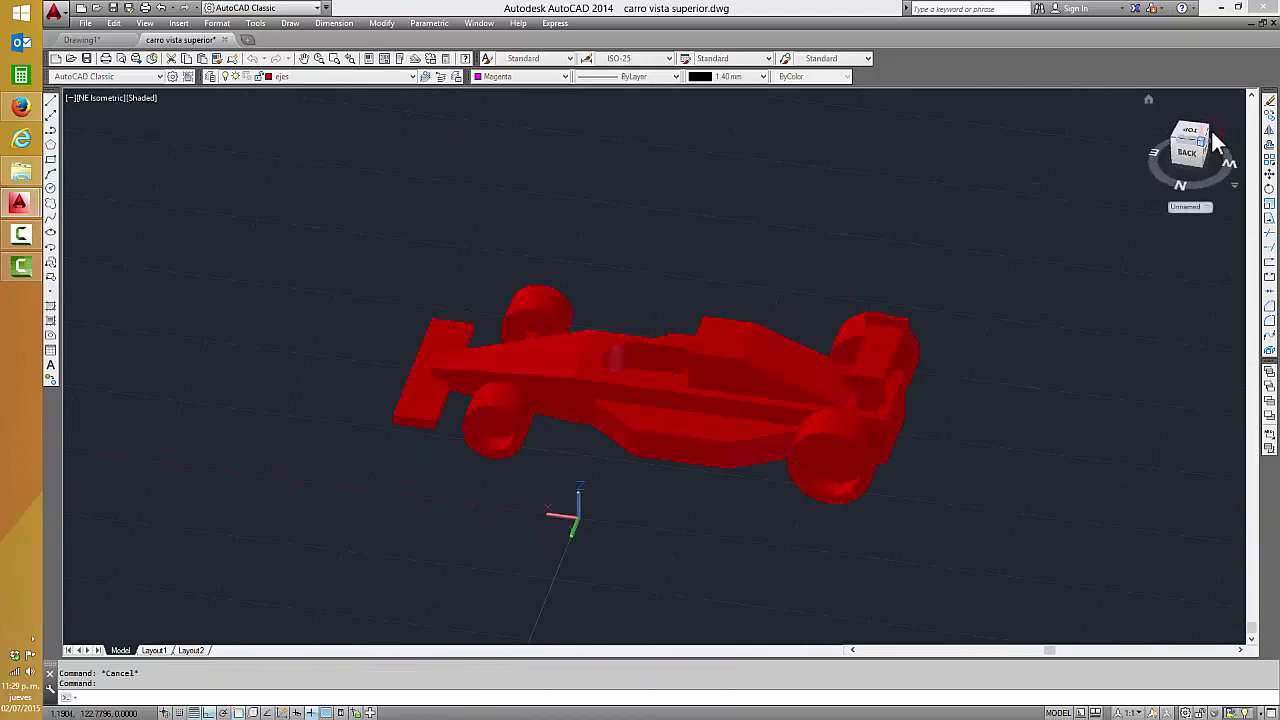
click(1213, 134)
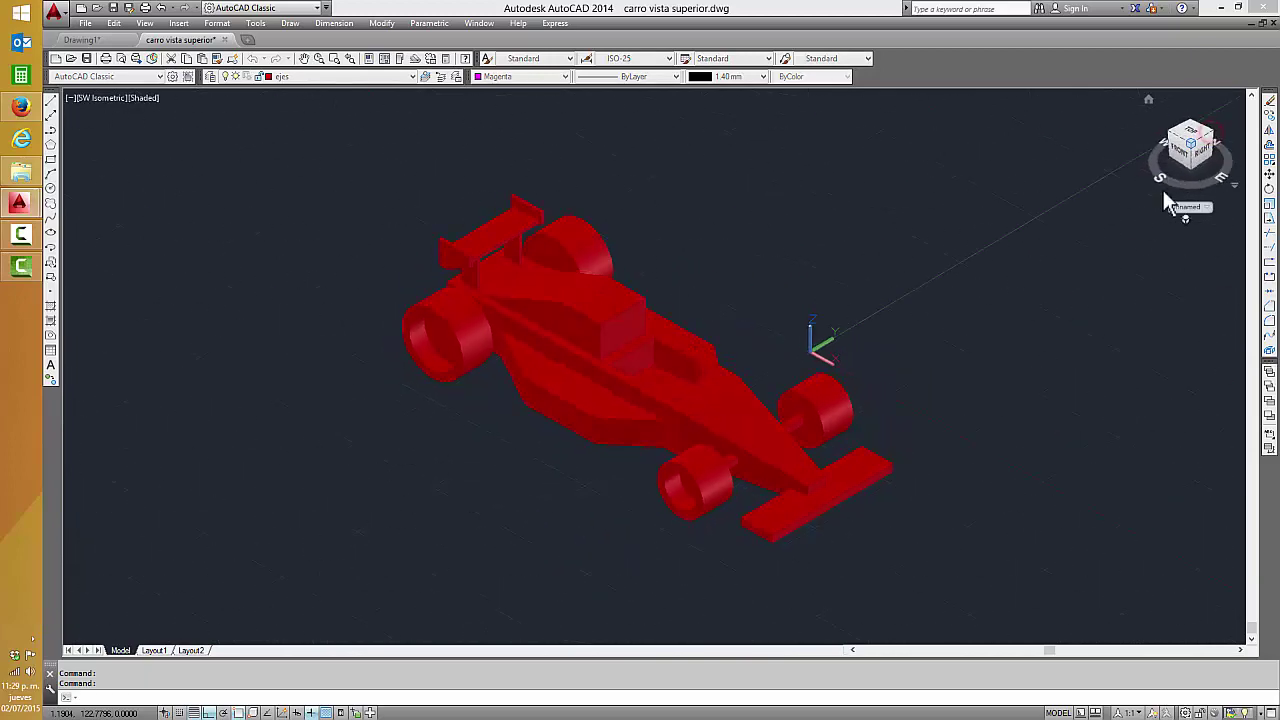